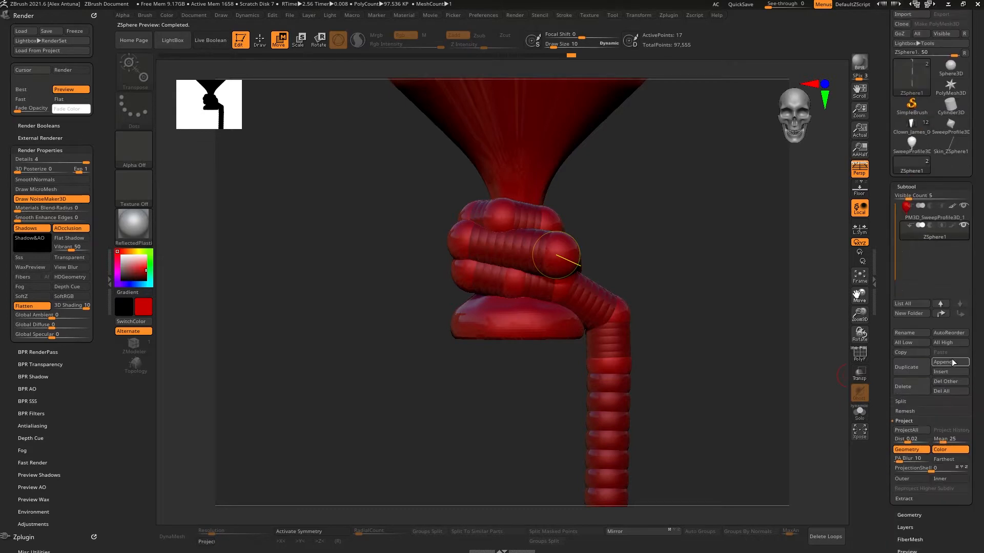
left_click(948, 362)
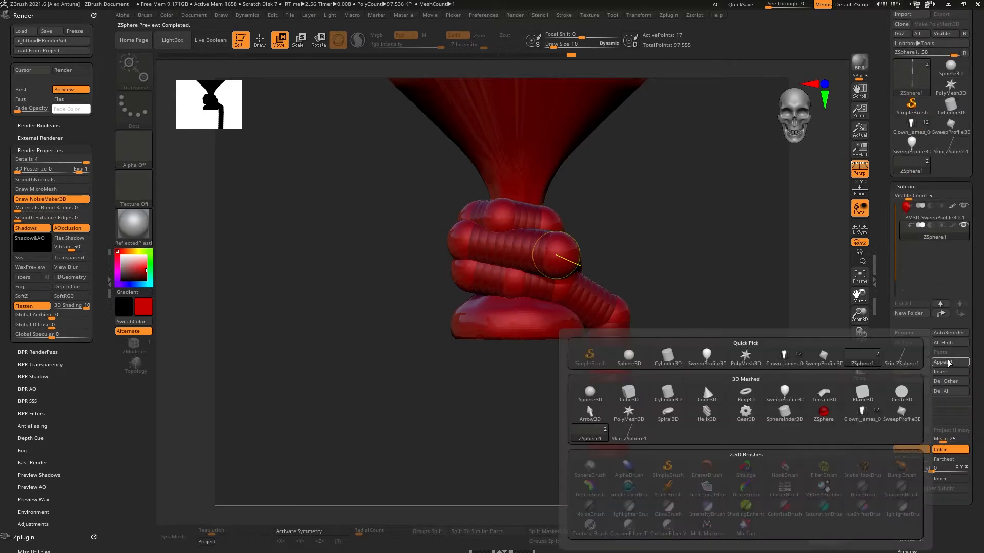
left_click(901, 362)
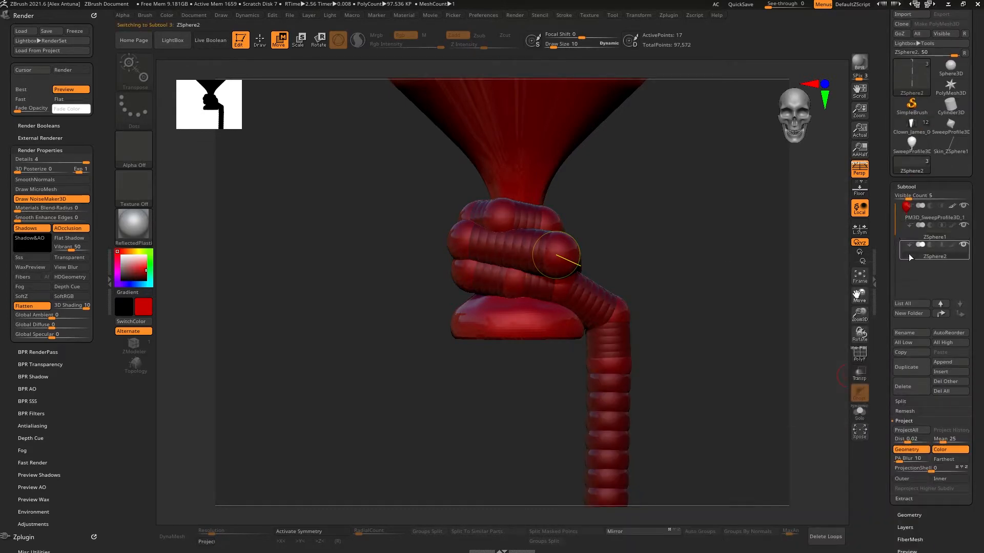
left_click(941, 255)
mouse_move(836, 294)
left_mouse_down()
mouse_move(700, 323)
mouse_move(830, 285)
left_mouse_up()
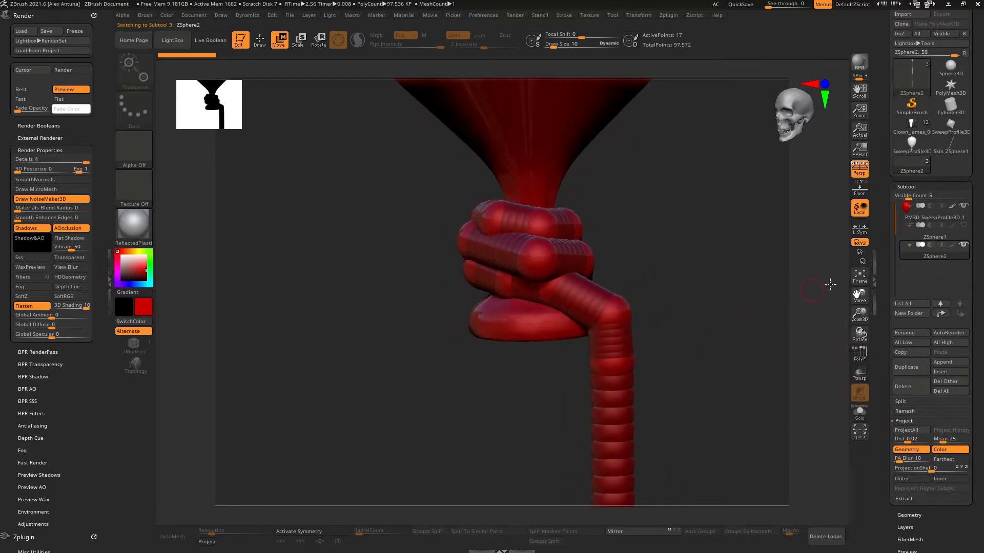
left_click(952, 150)
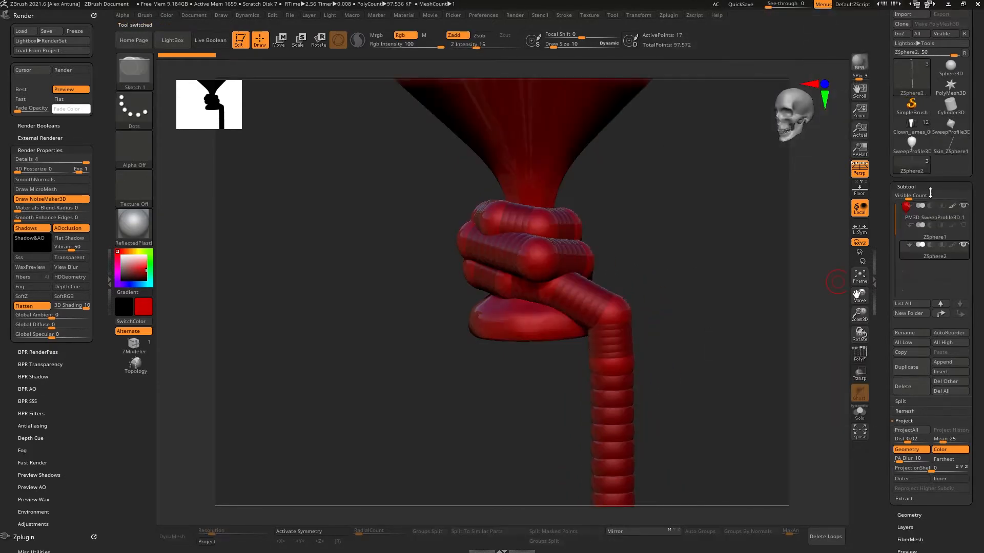
left_click(901, 388)
left_click(815, 416)
Step: Append the Skin_ZSphere1 mesh as a new subtool and select it
left_click(942, 362)
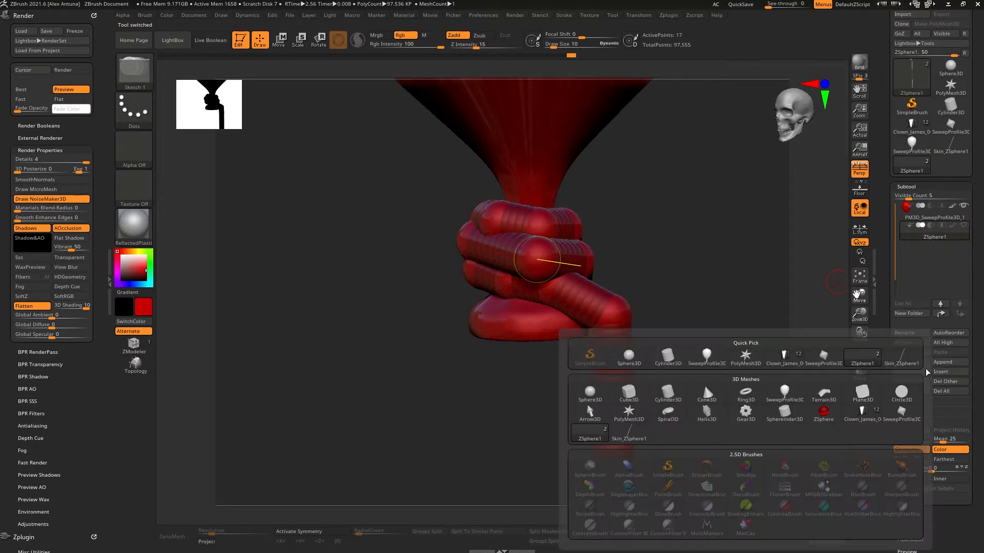
left_click(908, 361)
left_click(946, 254)
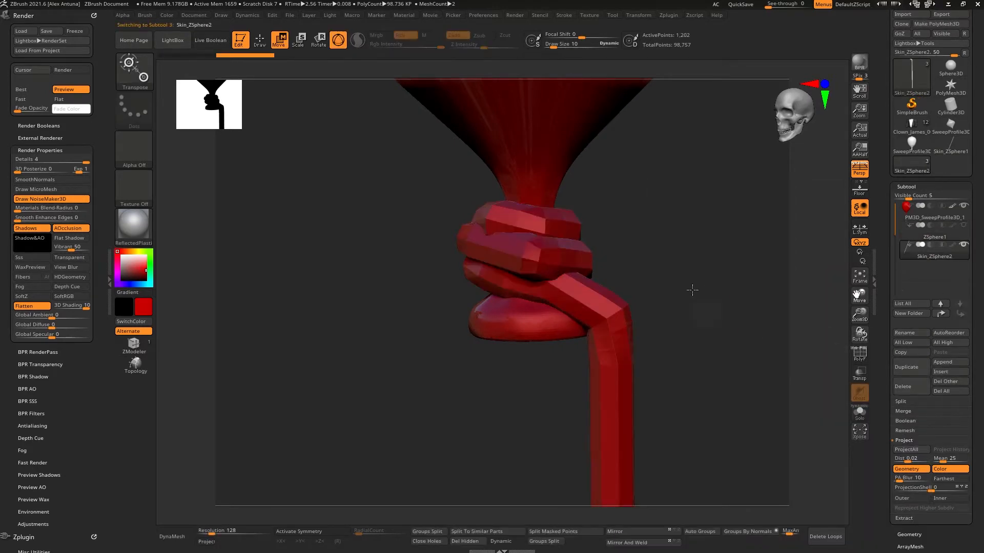
left_click_drag(675, 258, 707, 258, "alt")
left_click_drag(894, 529, 899, 324)
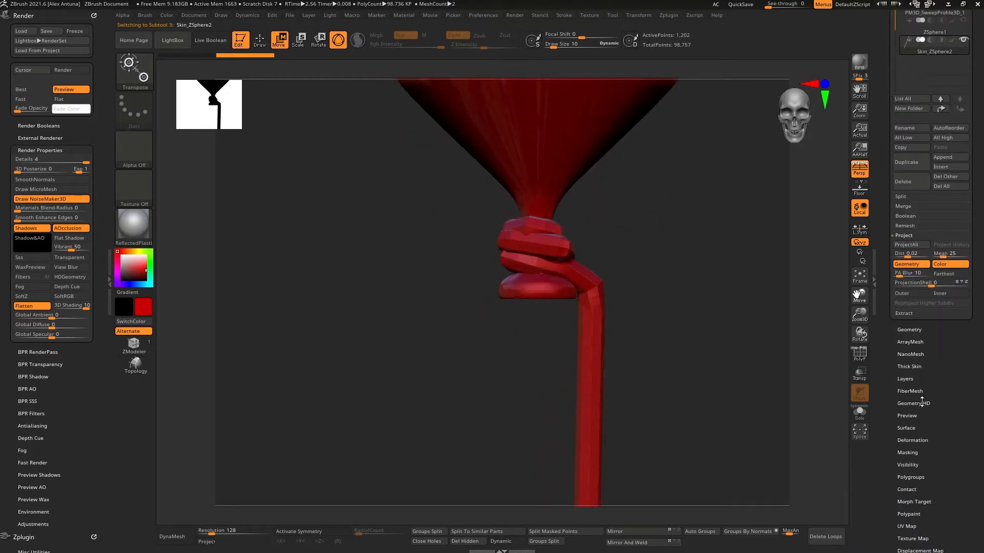
Step: Divide the appended string mesh to add subdivision levels
left_click(911, 441)
mouse_move(936, 378)
left_mouse_down()
mouse_move(924, 379)
mouse_move(931, 389)
left_mouse_up()
left_click_drag(705, 313, 724, 300)
left_click_drag(890, 159, 893, 215)
left_click(917, 107)
left_click(910, 183)
left_click(910, 183)
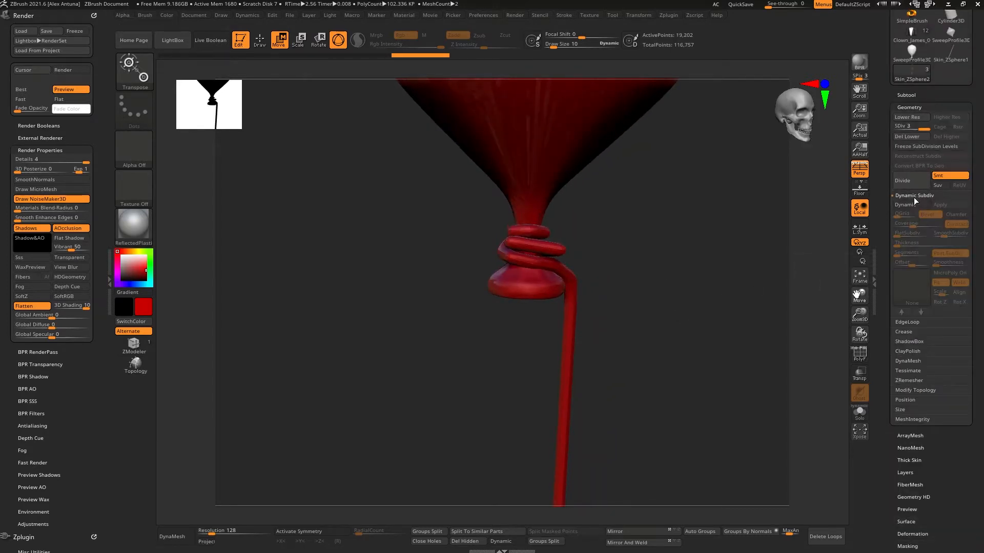
Step: Step the string mesh down to its lowest subdivision level
left_click_drag(710, 286, 663, 265)
key("shift+d")
key("shift+d")
Step: Set the brush draw size to about 36 for working on the knot
right_click(551, 266)
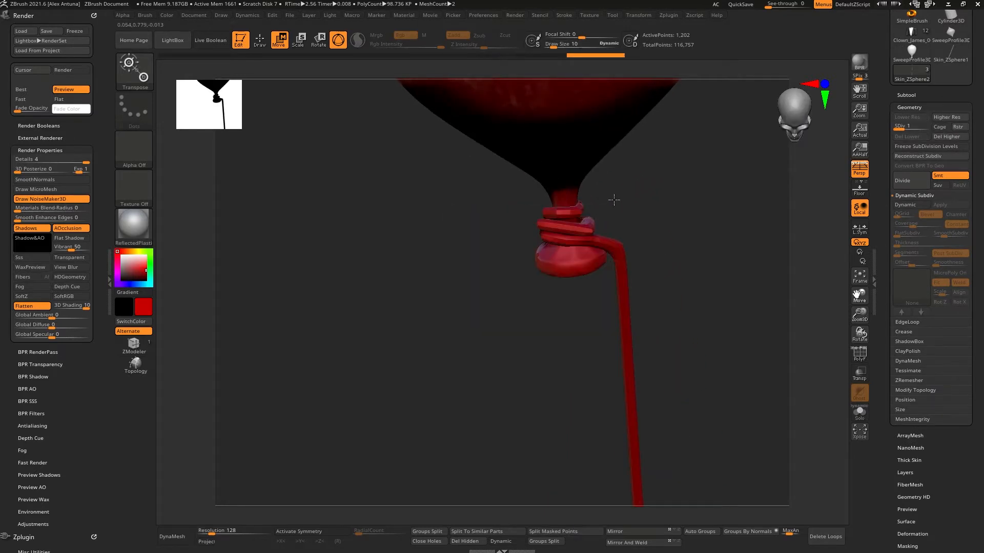
mouse_move(615, 200)
left_mouse_down("alt")
mouse_move(644, 313)
mouse_move(590, 361)
left_mouse_up("alt")
right_click(590, 362)
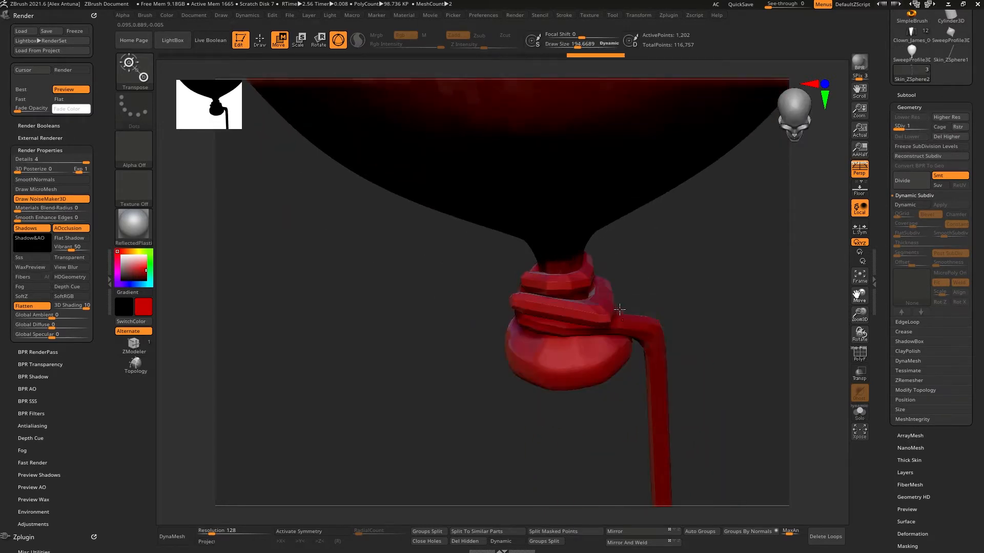
right_click(639, 313)
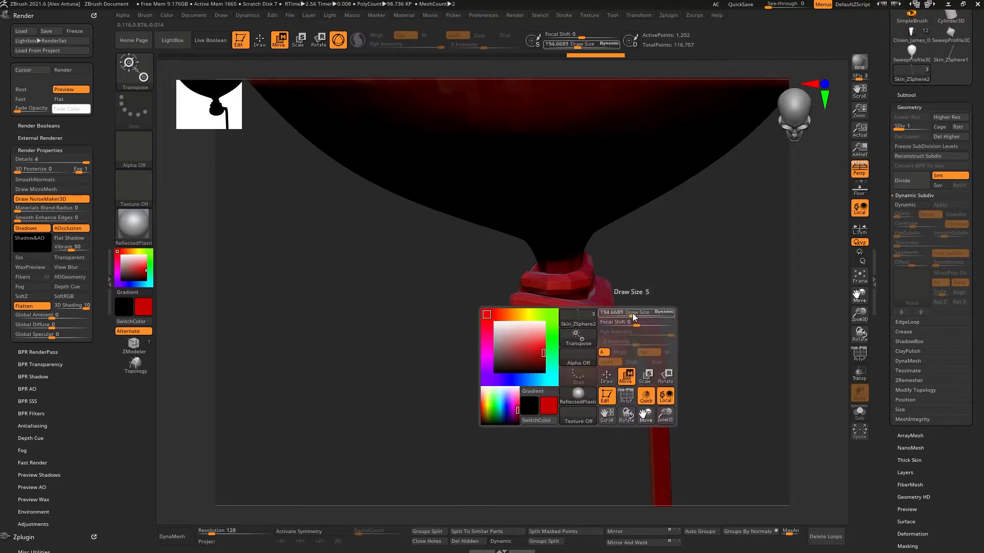
left_click(630, 314)
mouse_move(689, 210)
left_mouse_down()
mouse_move(694, 252)
mouse_move(645, 182)
left_mouse_up()
left_click(564, 197, "alt")
mouse_move(635, 220)
left_mouse_down("alt")
mouse_move(655, 323)
mouse_move(589, 297)
mouse_move(573, 286)
mouse_move(574, 272)
mouse_move(560, 277)
mouse_move(562, 252)
mouse_move(529, 267)
mouse_move(544, 258)
mouse_move(535, 242)
left_mouse_up("alt")
left_click(607, 306, "alt")
Step: Smooth the string's knot where it wraps around the balloon neck
key("q")
right_click(573, 286)
key("w")
key("q")
key("w")
key("q")
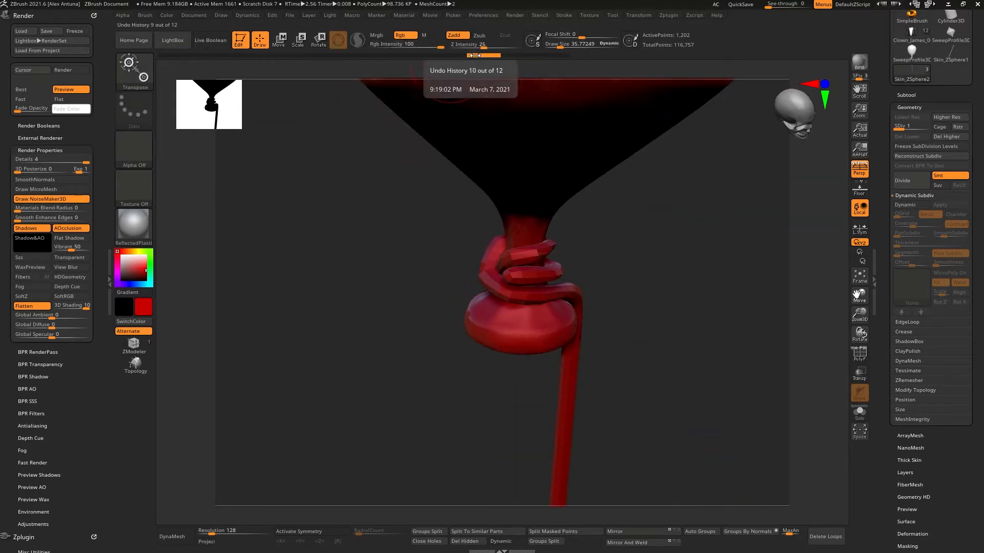
key("shift")
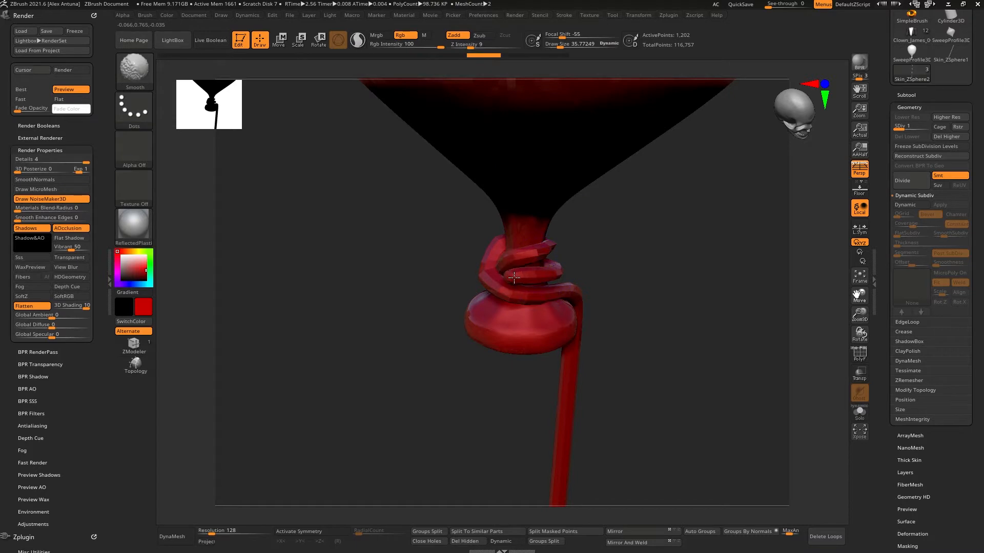
key("w")
left_click_drag(561, 262, 532, 256)
right_click_drag(540, 258, 511, 292)
key("q")
key("shift")
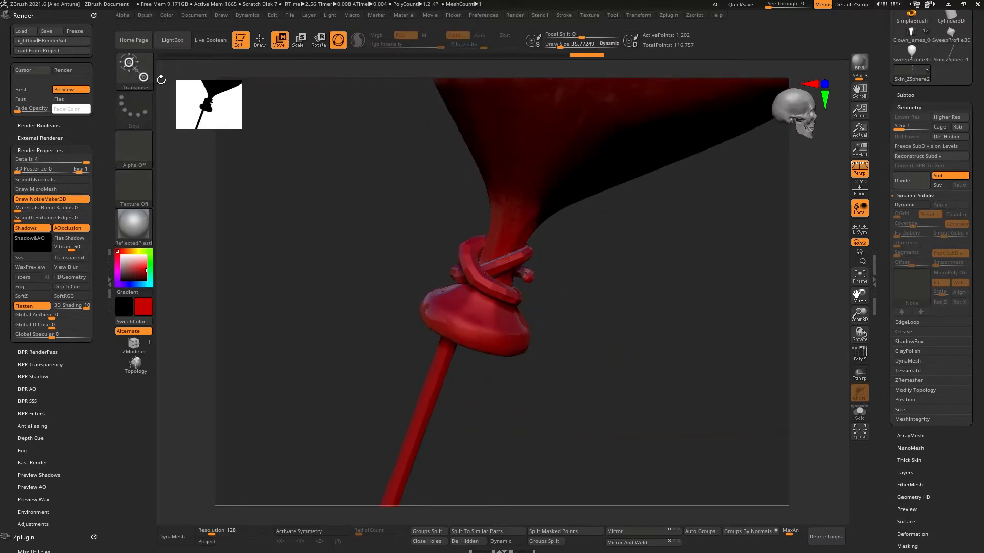
Step: Reset all brushes and smooth the knot coils with the default brush
left_click(143, 74)
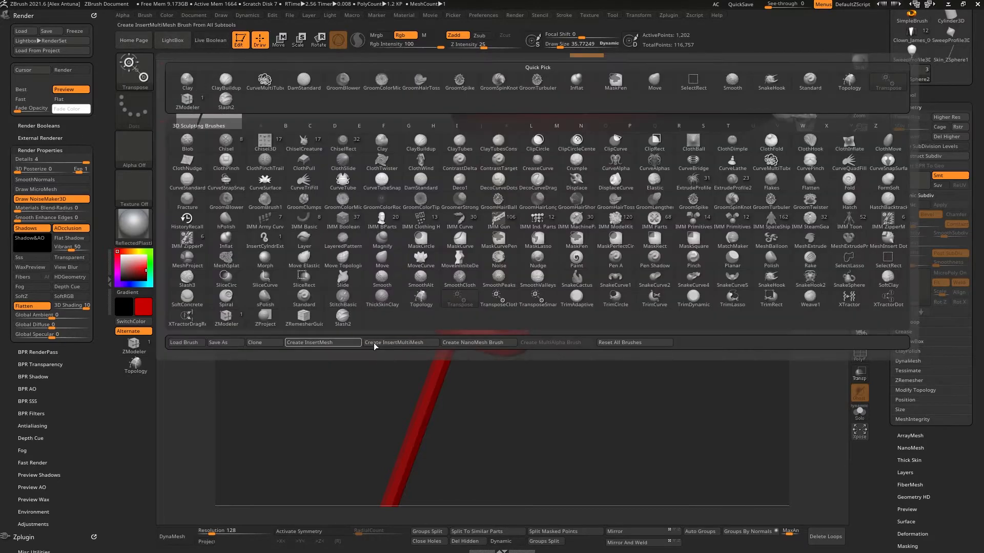
left_click(636, 343)
mouse_move(524, 258)
right_mouse_down()
mouse_move(539, 270)
mouse_move(465, 246)
right_mouse_up()
key("shift")
right_click_drag(586, 279, 500, 278)
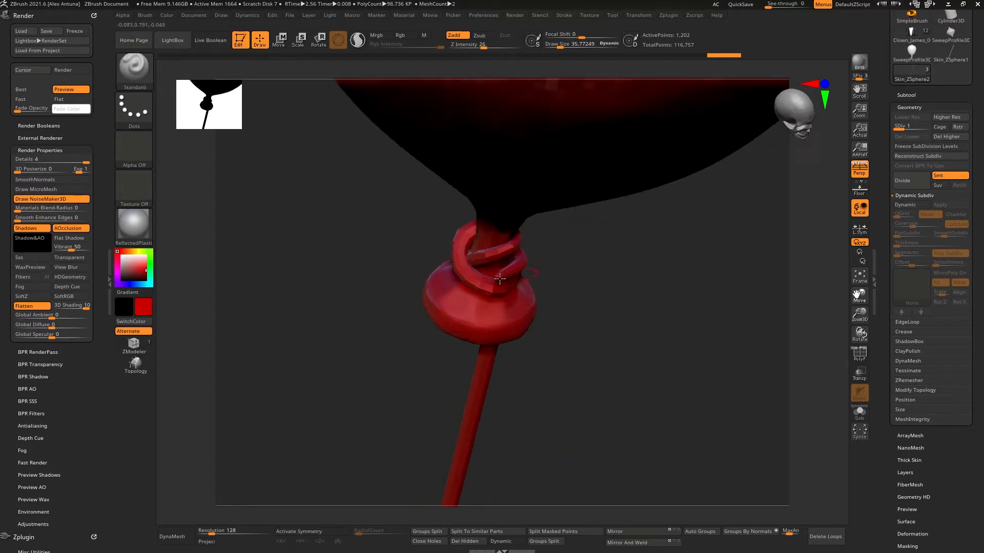
key("shift")
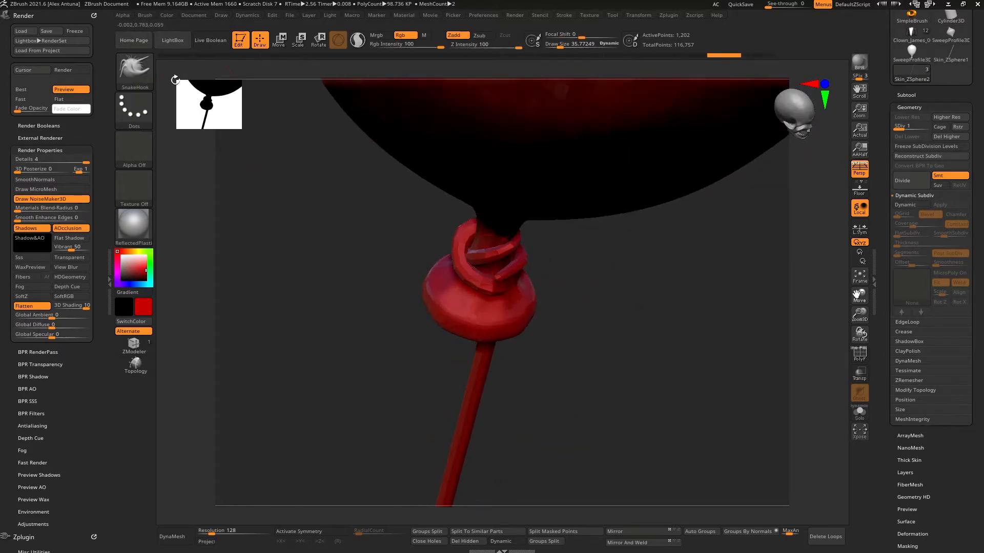
Step: Select the Move Topological brush and pull the knot's coils into shape
key("b")
key("m")
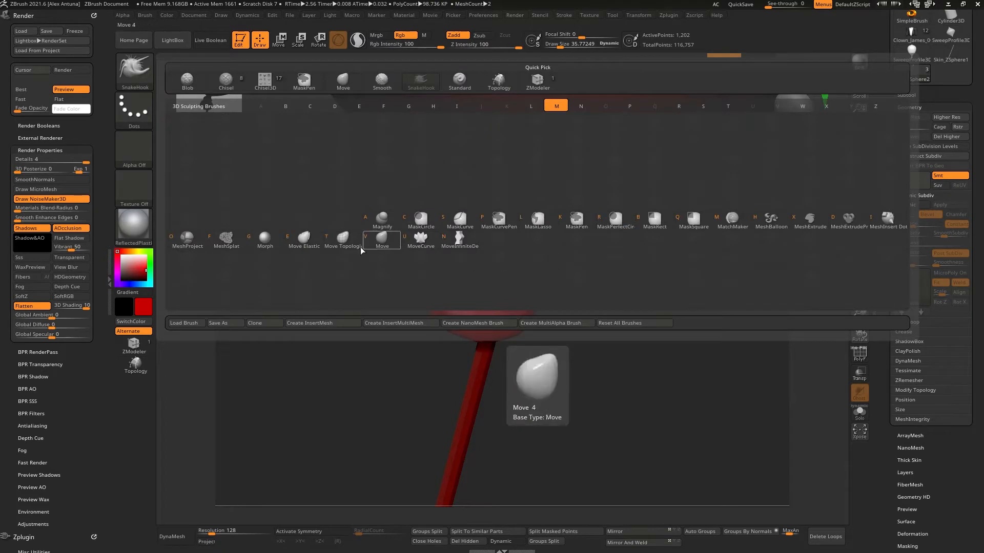
key("t")
right_click_drag(469, 256, 489, 266)
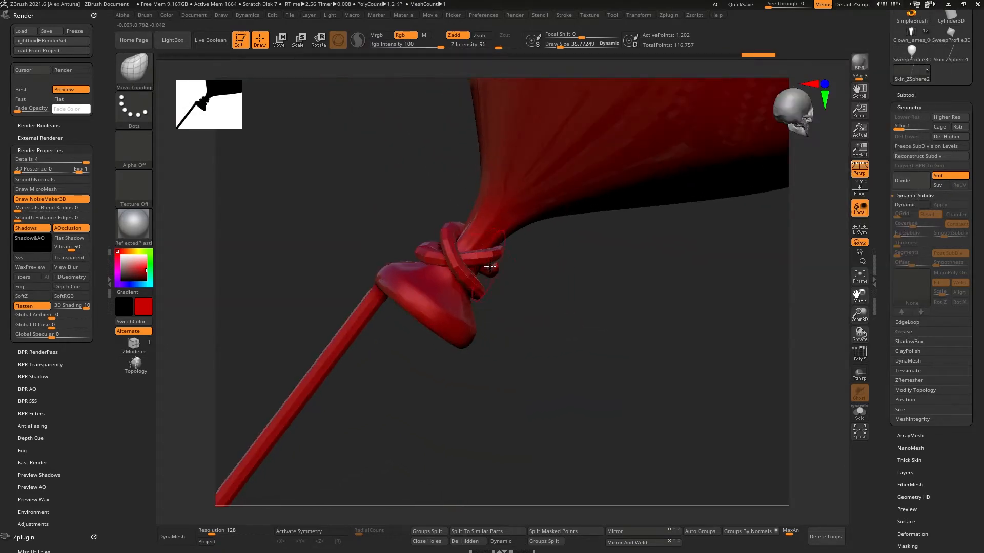
right_click_drag(417, 271, 436, 267)
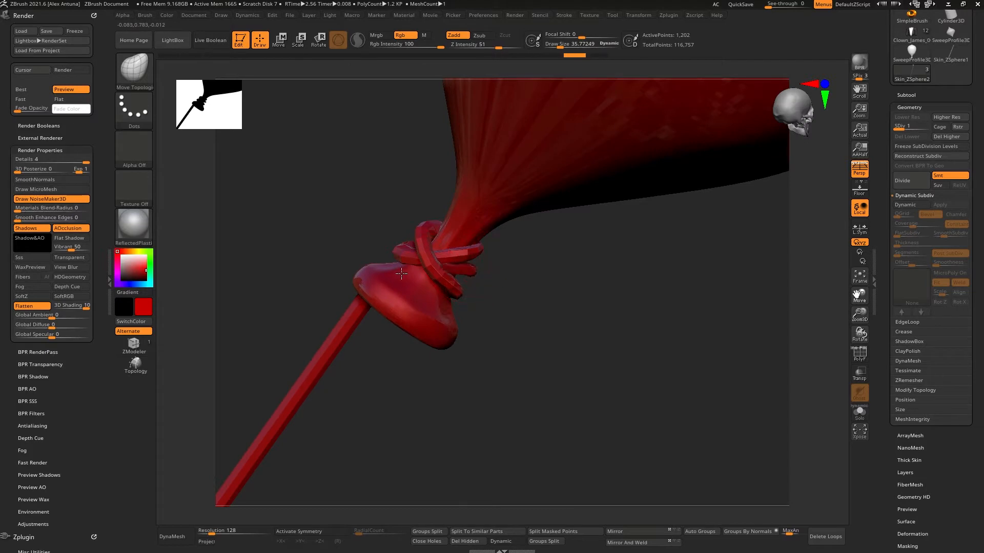
mouse_move(353, 275)
right_mouse_down()
mouse_move(469, 228)
mouse_move(391, 272)
mouse_move(503, 245)
mouse_move(594, 251)
mouse_move(539, 277)
right_mouse_up()
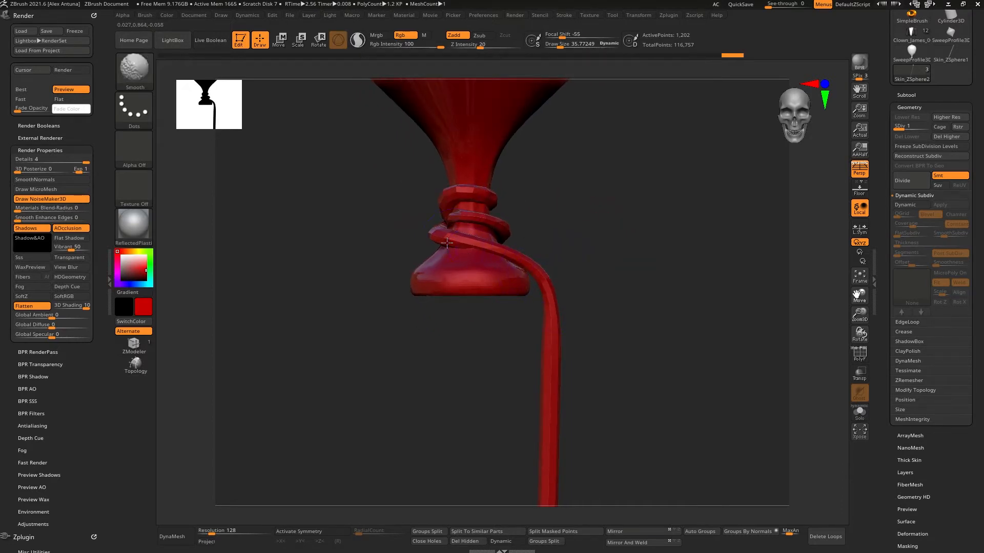
Step: Smooth and straighten the hanging string below the knot
right_click_drag(447, 243, 571, 211, "ctrl")
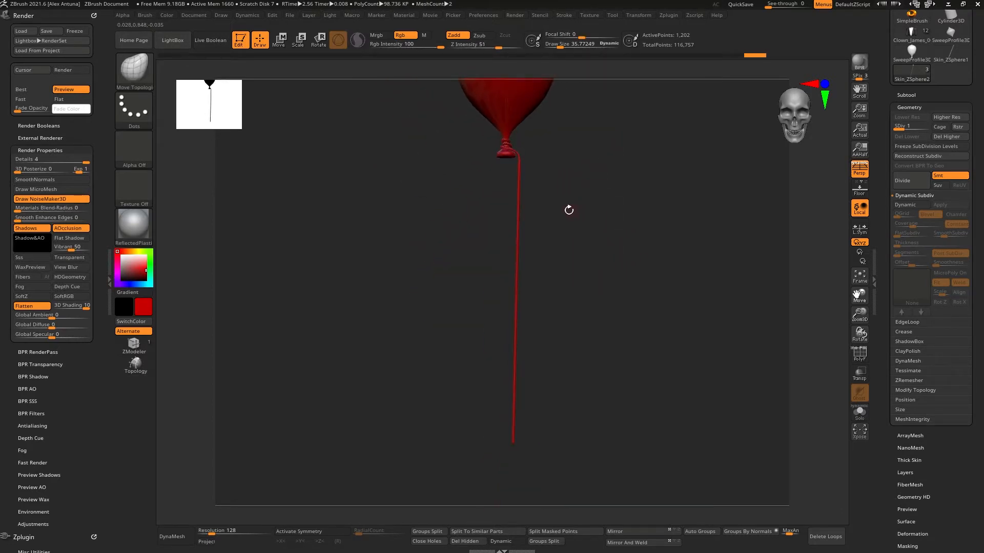
key("shift")
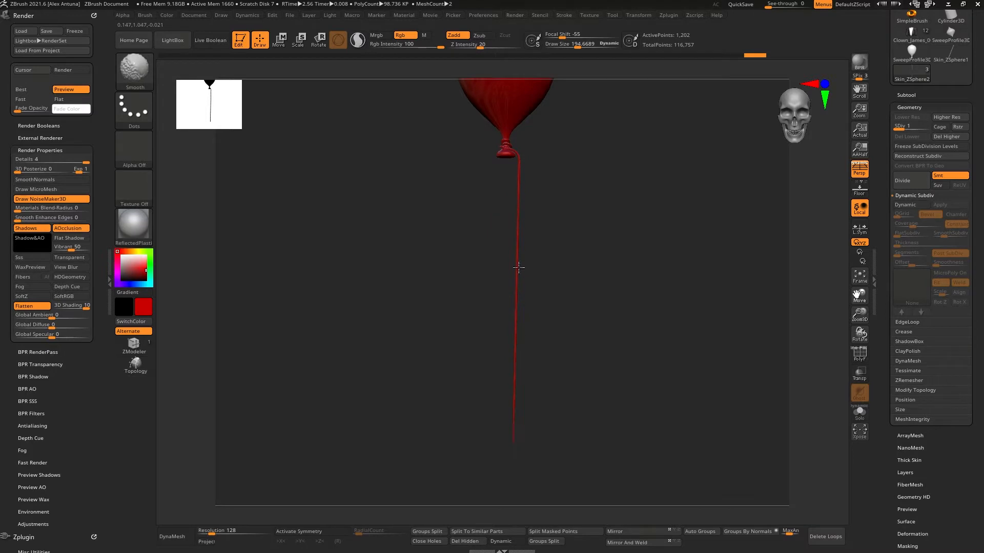
mouse_move(519, 268)
right_mouse_down()
mouse_move(580, 260)
mouse_move(584, 240)
mouse_move(539, 201)
mouse_move(527, 251)
right_mouse_up()
key("shift")
right_click_drag(528, 251, 536, 237)
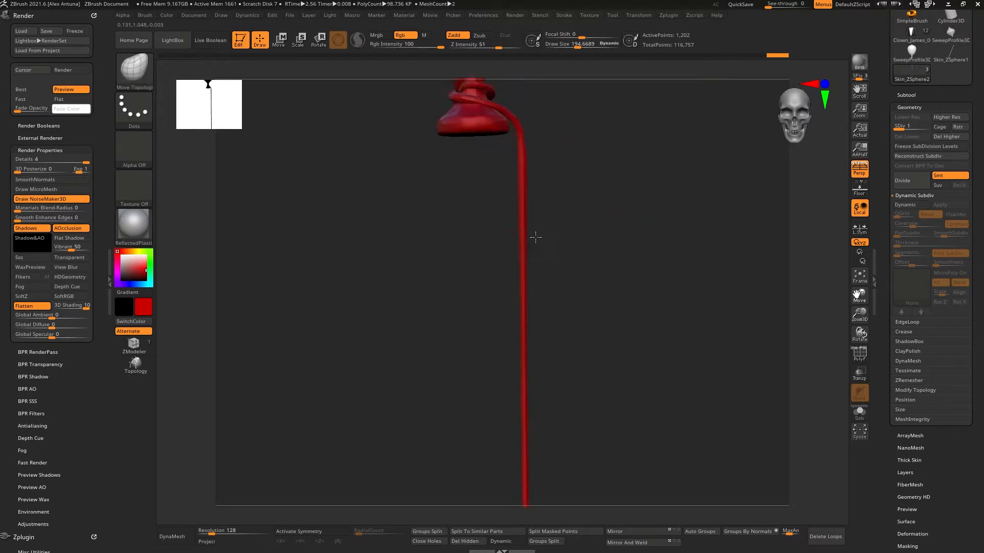
key("space")
left_click_drag(558, 183, 543, 183)
key("shift")
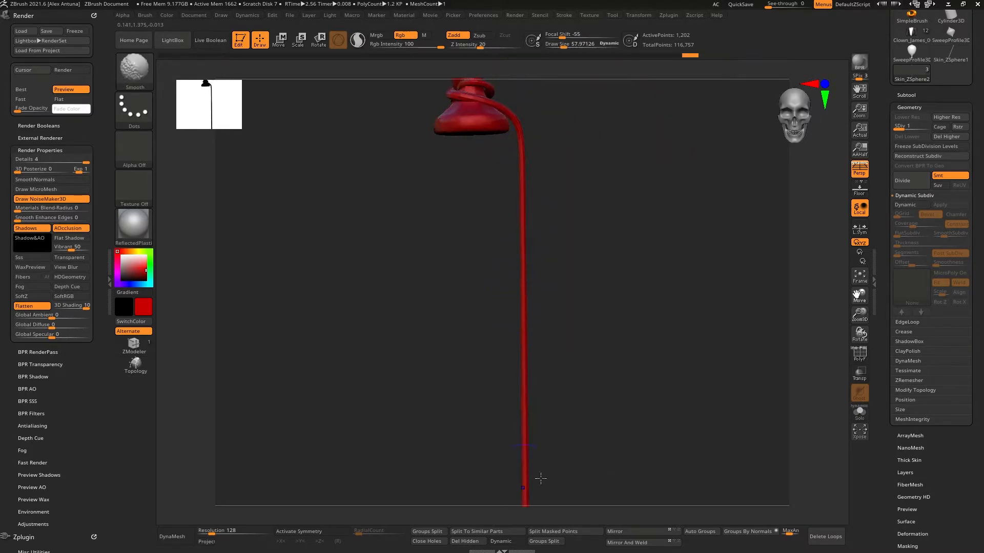
right_click_drag(541, 478, 608, 221)
mouse_move(576, 447)
right_mouse_down()
mouse_move(522, 222)
mouse_move(547, 288)
mouse_move(523, 350)
mouse_move(551, 229)
right_mouse_up()
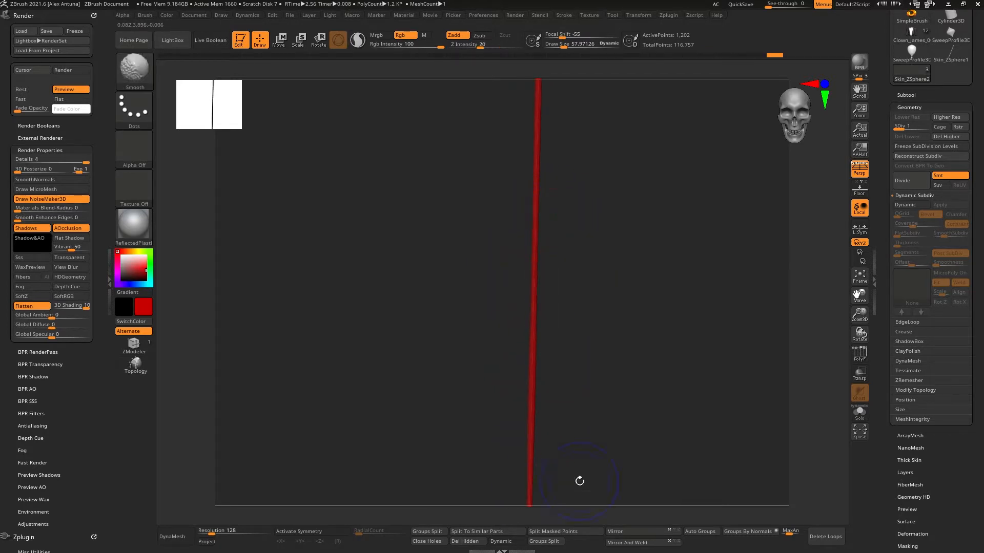
mouse_move(579, 481)
right_mouse_down()
mouse_move(642, 247)
mouse_move(650, 362)
mouse_move(671, 255)
mouse_move(649, 217)
right_mouse_up()
Step: Rename the knotted string subtool Balloon_Upper
left_click(907, 96)
left_click(926, 241)
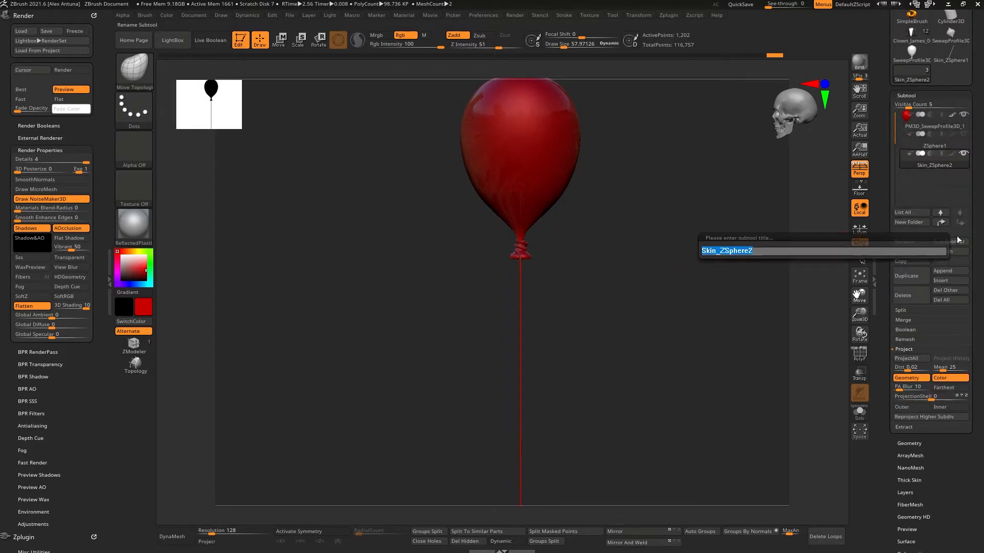
type("Balloon_")
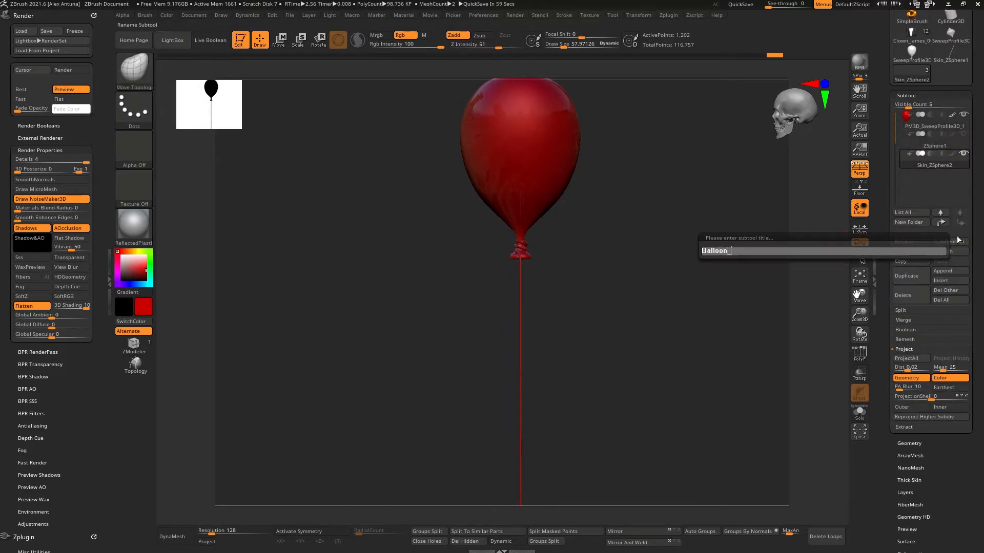
type("Upper")
key("Return")
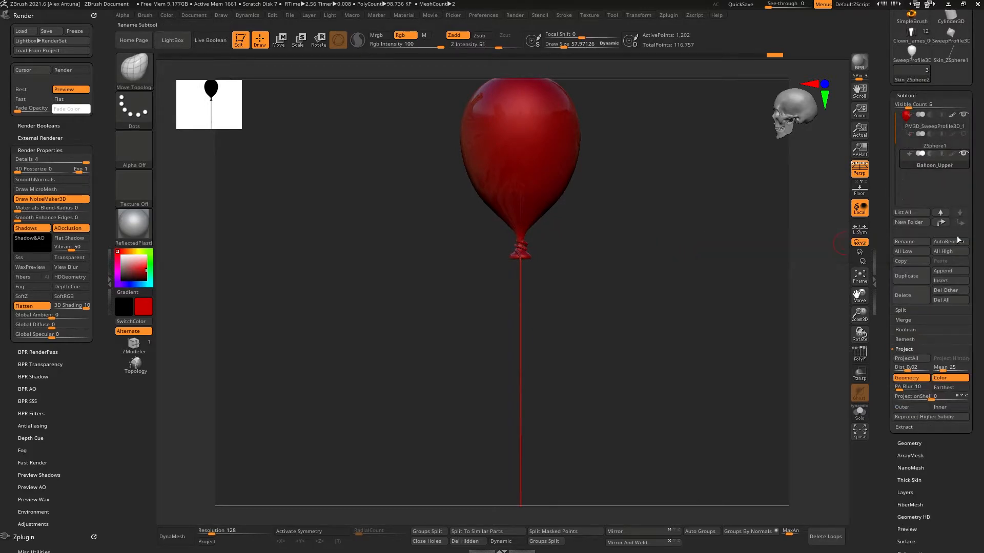
Step: Delete the ZSphere1 subtool
left_click(935, 146)
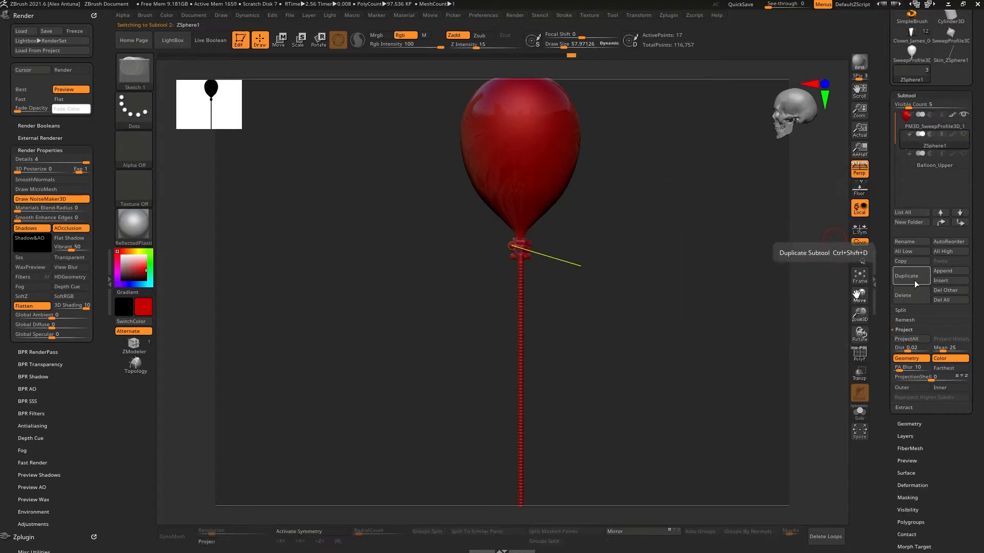
left_click(936, 162)
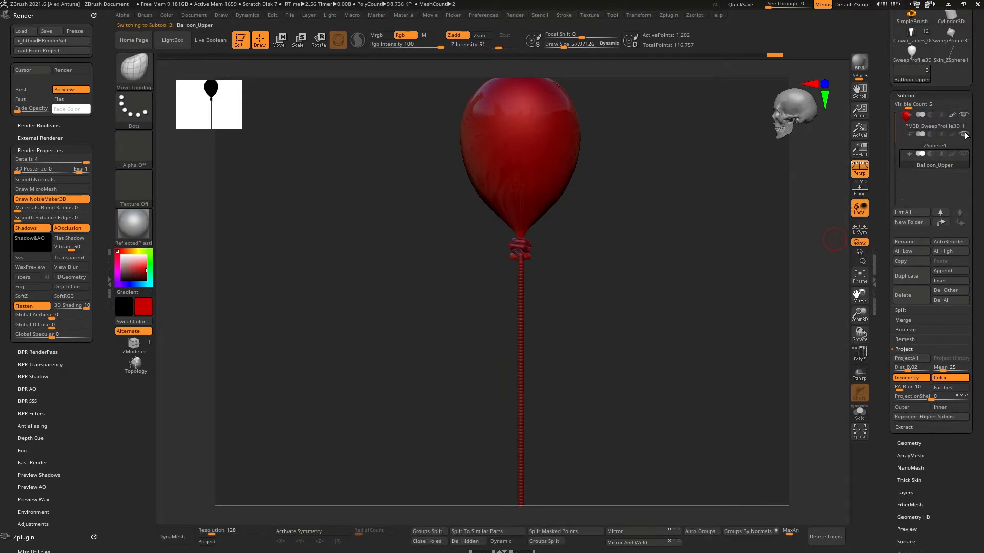
left_click(906, 295)
left_click(814, 319)
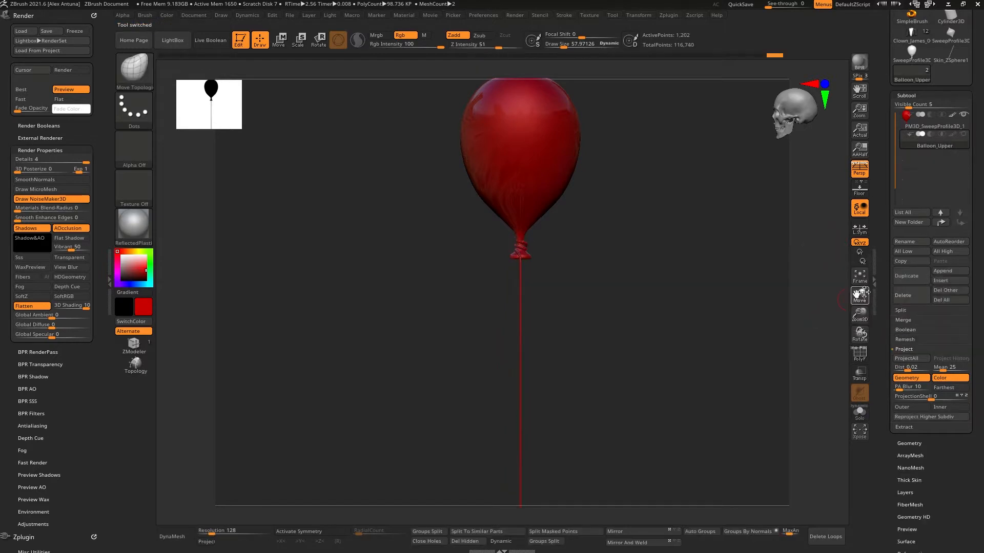
Step: Rename the knotted string subtool Balloon_String
left_click(911, 241)
type("Balloon_S")
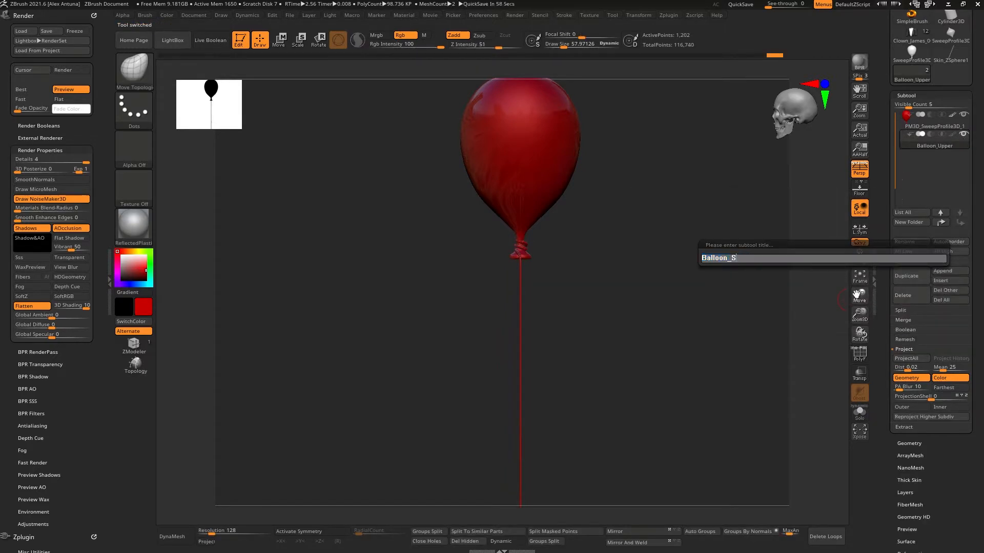
type("ting")
key("Return")
left_click(912, 244)
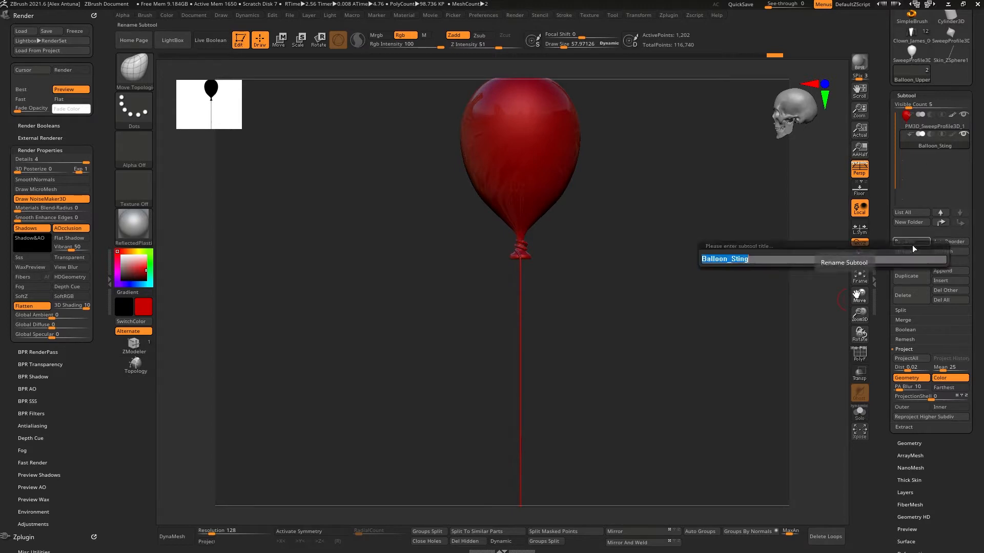
type("Balloon_String")
key("Return")
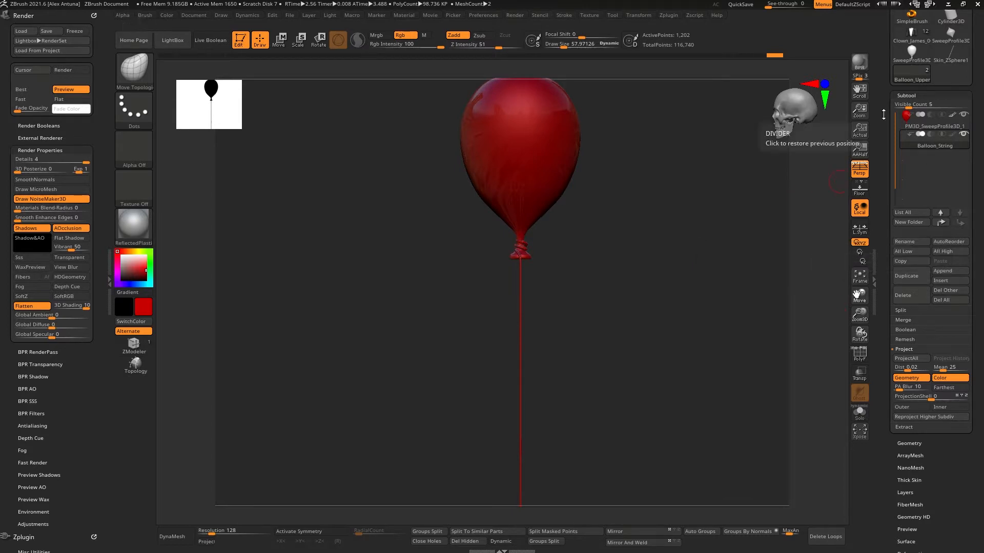
Step: Rename the balloon body subtool Balloon
left_click(928, 135)
left_click(921, 244)
type("Bal")
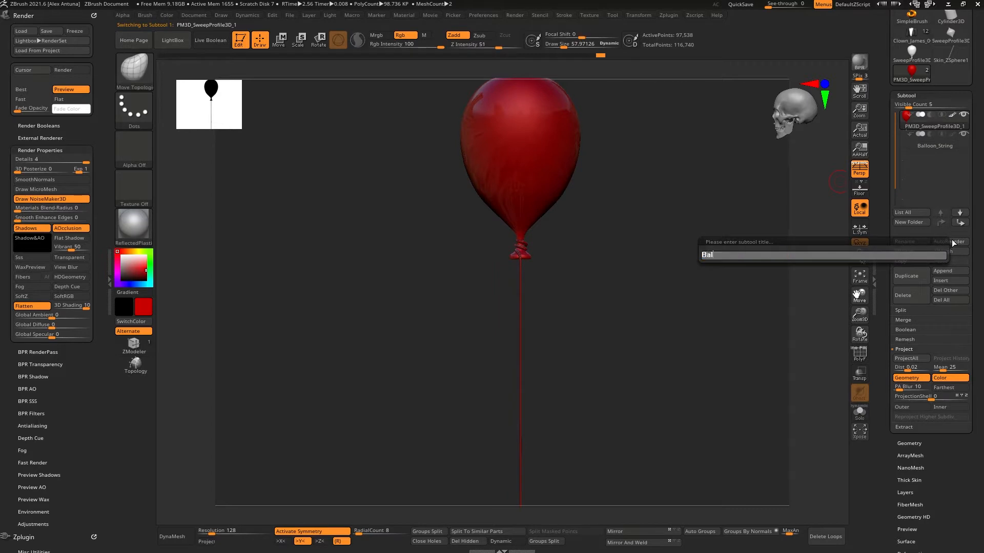
type("loon")
key("Return")
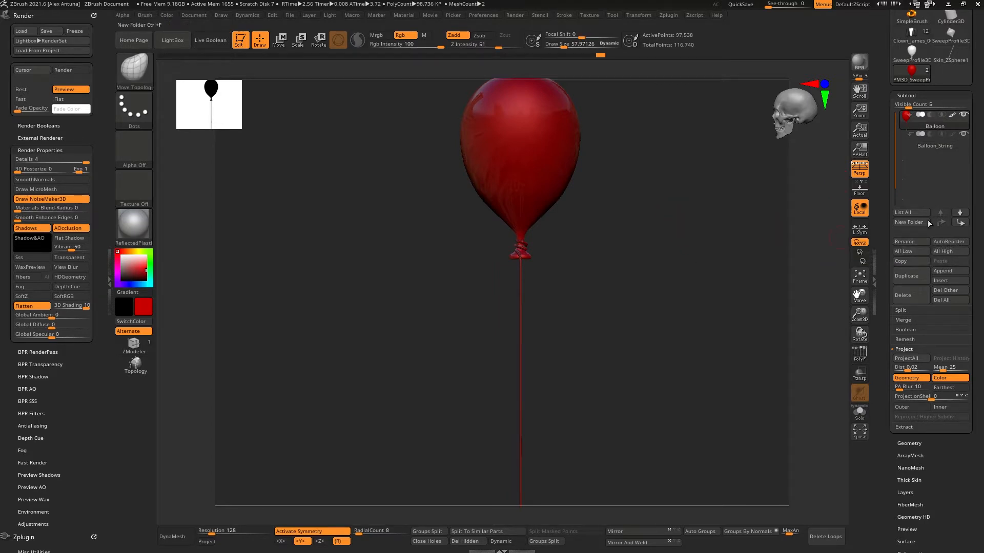
Step: Save the balloon tool as Balloon.ztl
scroll(936, 127, "up", 5)
left_click(949, 167)
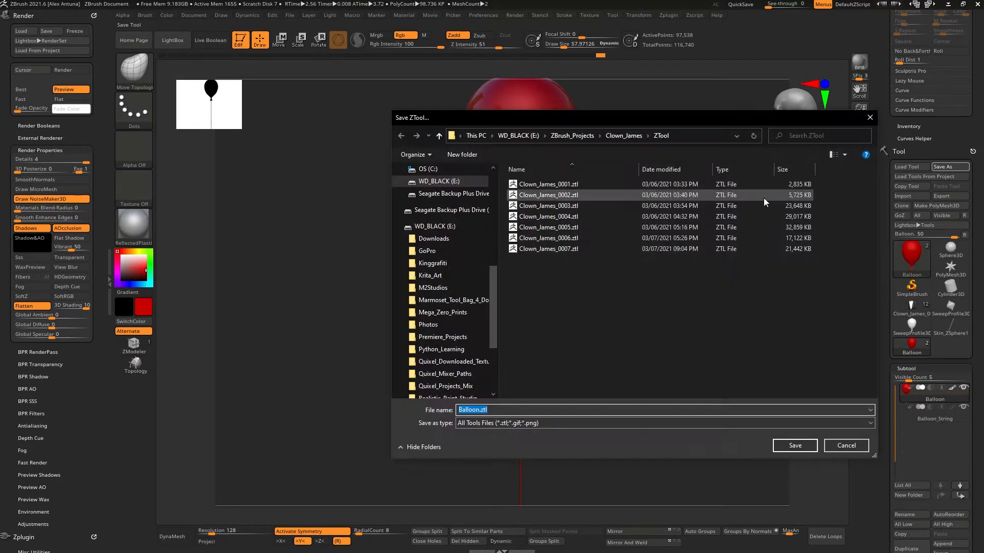
left_click(794, 446)
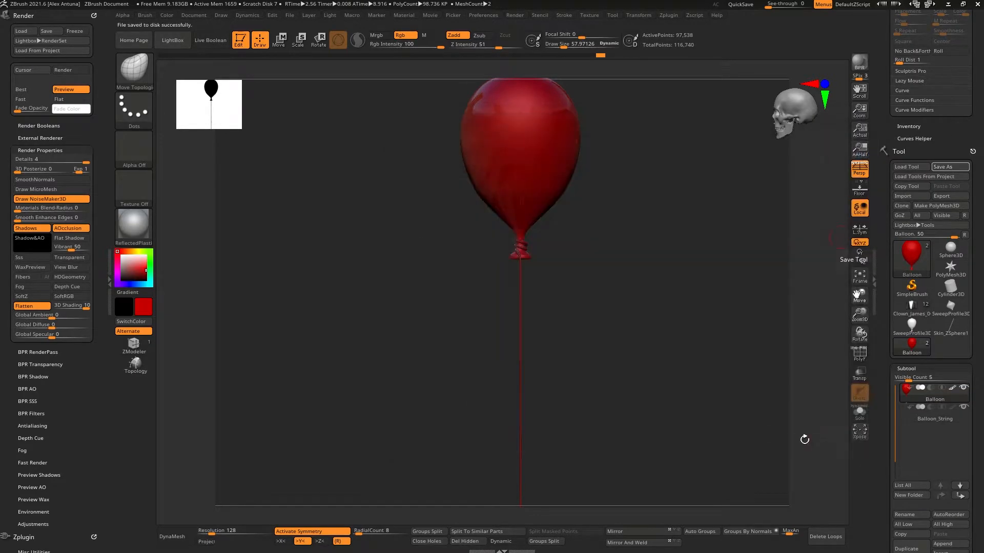
Step: Switch to the Clown_James tool and save it to disk
left_click(911, 306)
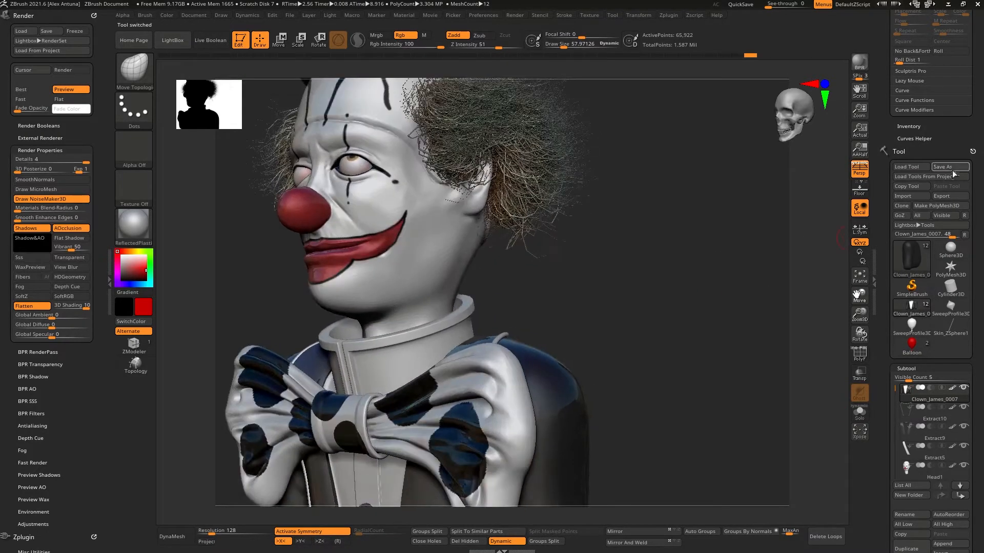
left_click(949, 167)
left_click(795, 445)
left_click(509, 270)
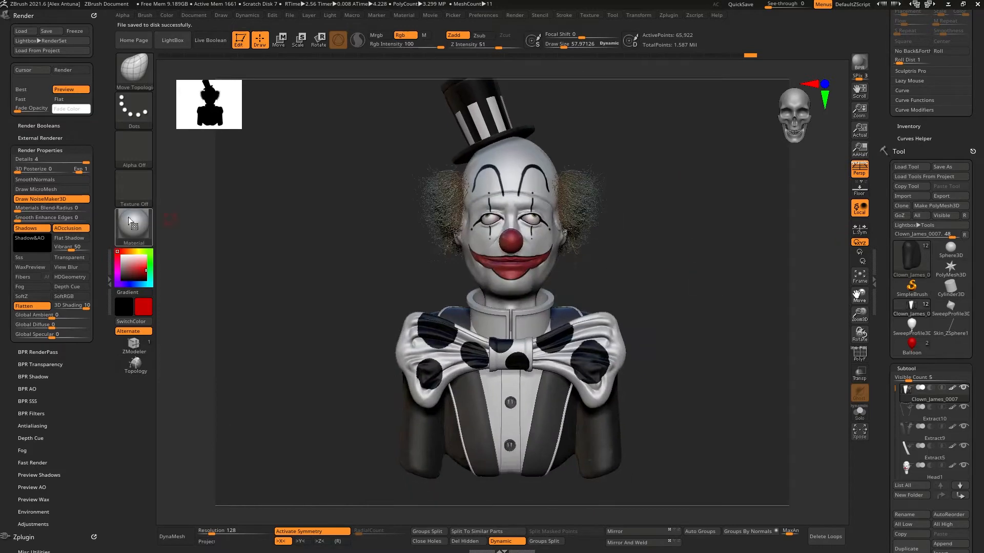
Step: Change the clown's display material to SkinShaded4
left_click(132, 224)
left_click(186, 425)
left_click_drag(698, 300, 692, 328)
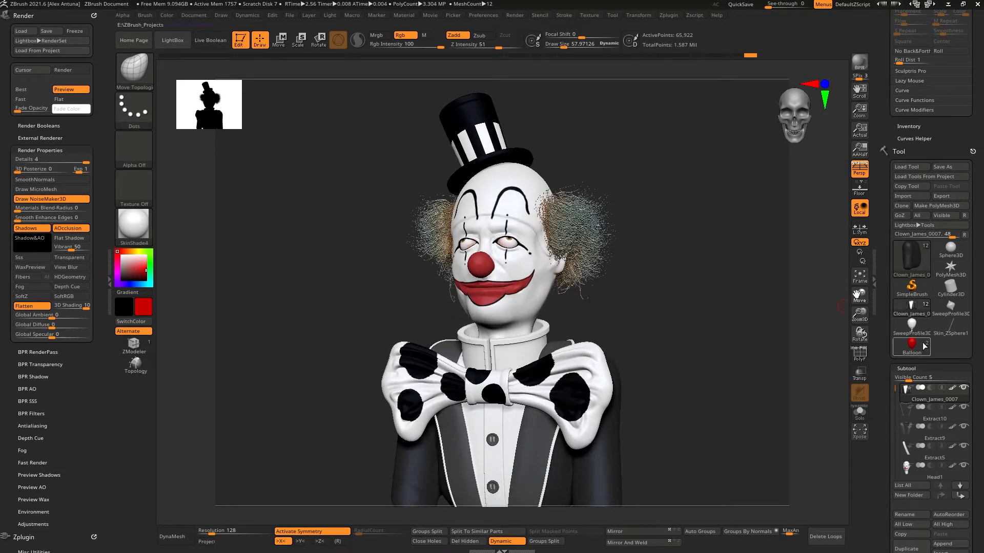
Step: Append the Balloon tool to the clown as a new subtool
scroll(922, 333, "down", 5)
left_click(949, 315)
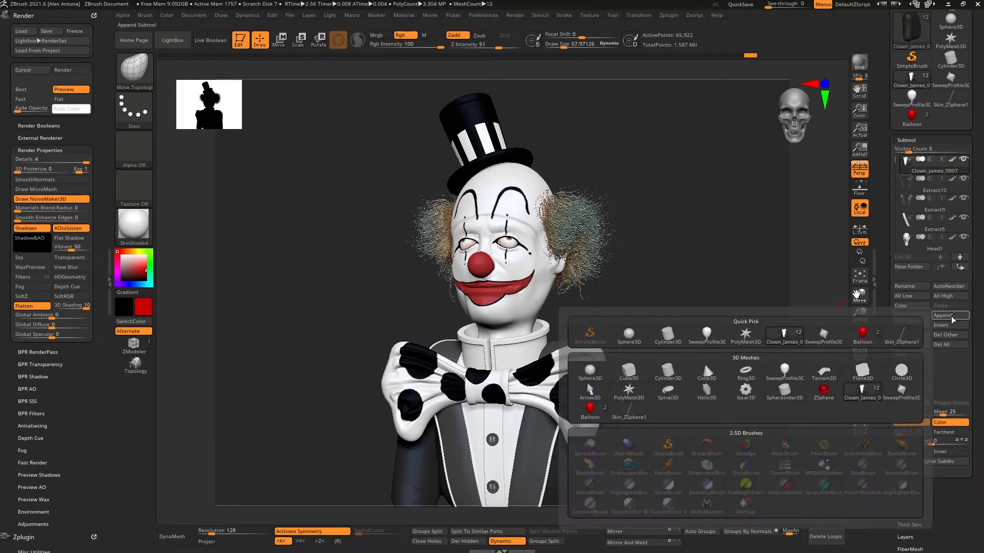
left_click(864, 337)
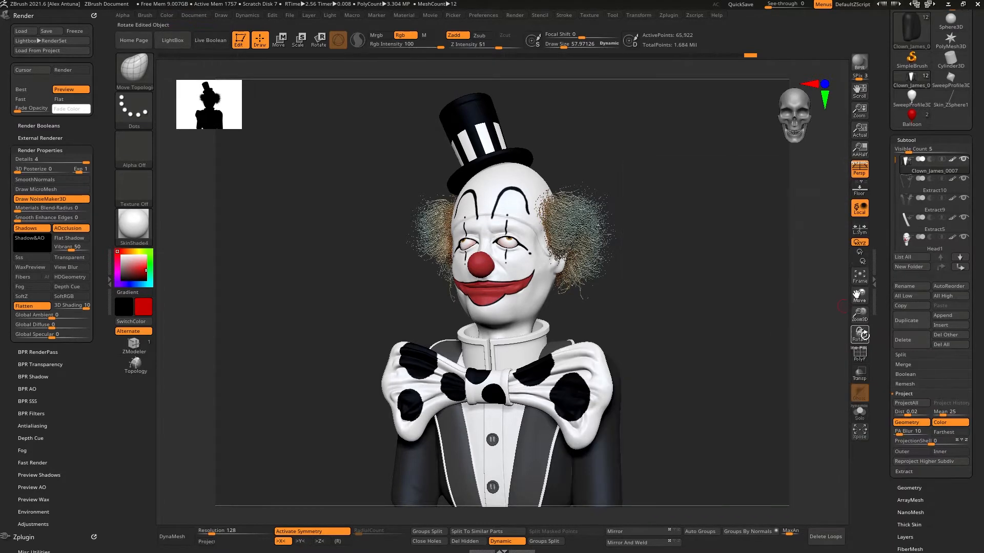
Step: Append the Balloon_String tool to the clown as another subtool
left_click_drag(893, 164, 893, 195)
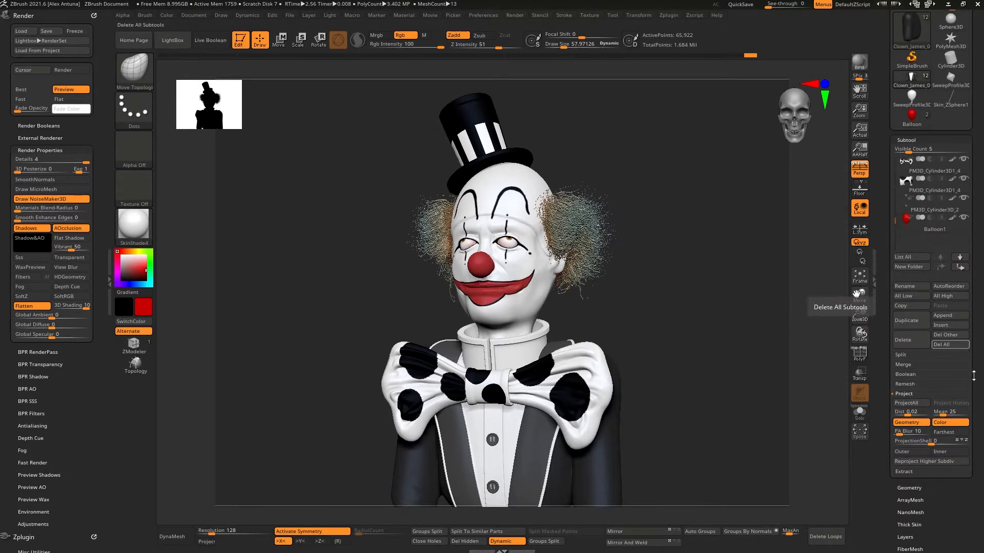
left_click(911, 117)
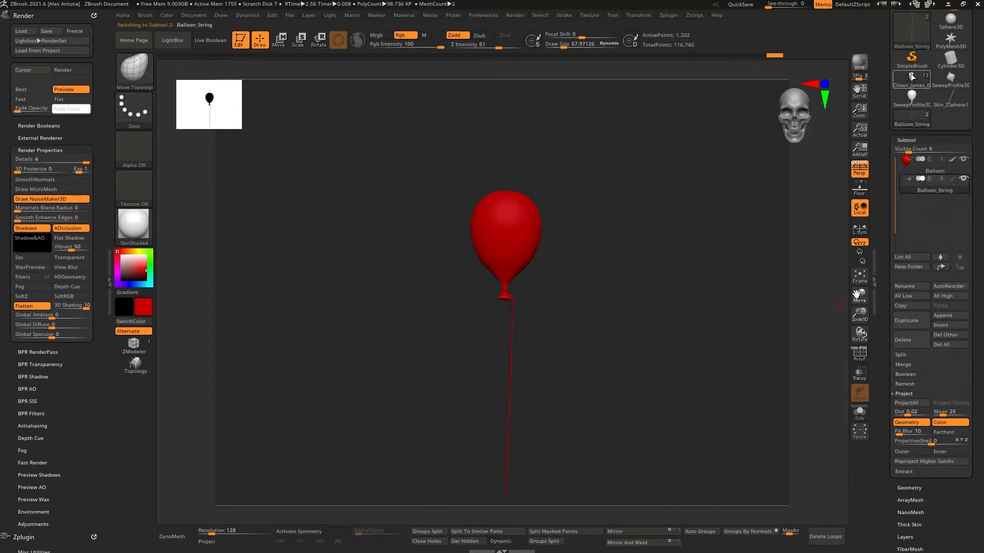
left_click(911, 77)
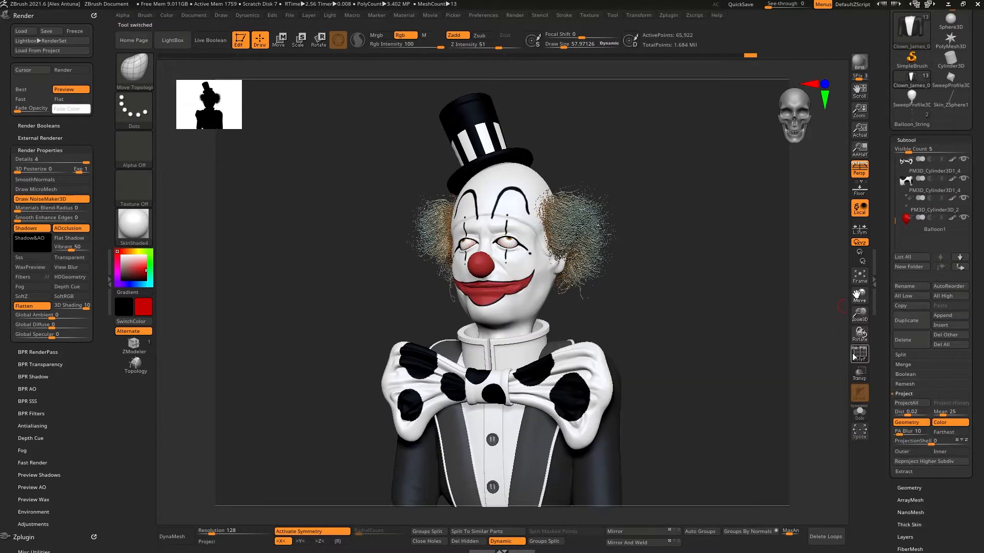
left_click(950, 315)
left_click(871, 334)
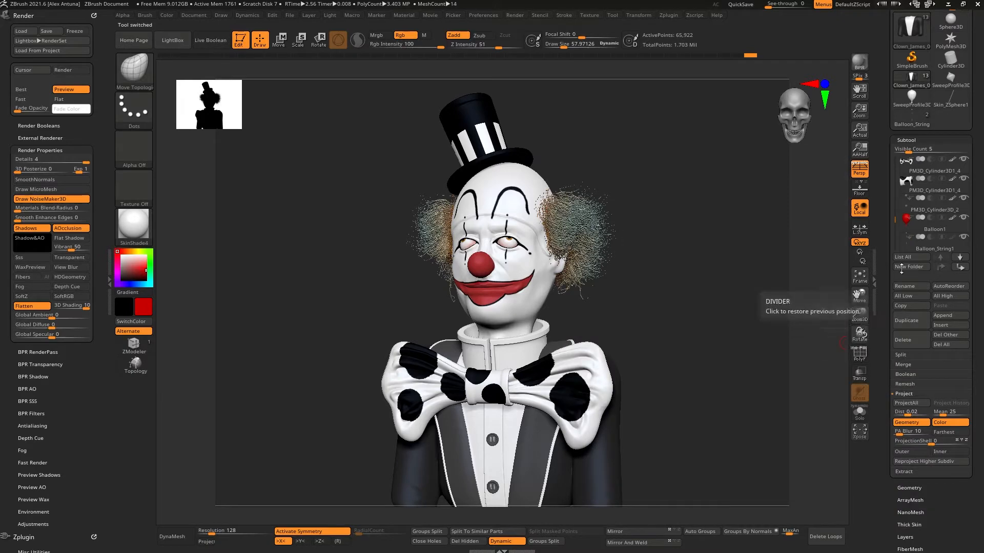
Step: Select the Balloon1 subtool and create a new subtool folder named Balloon
left_click(906, 228)
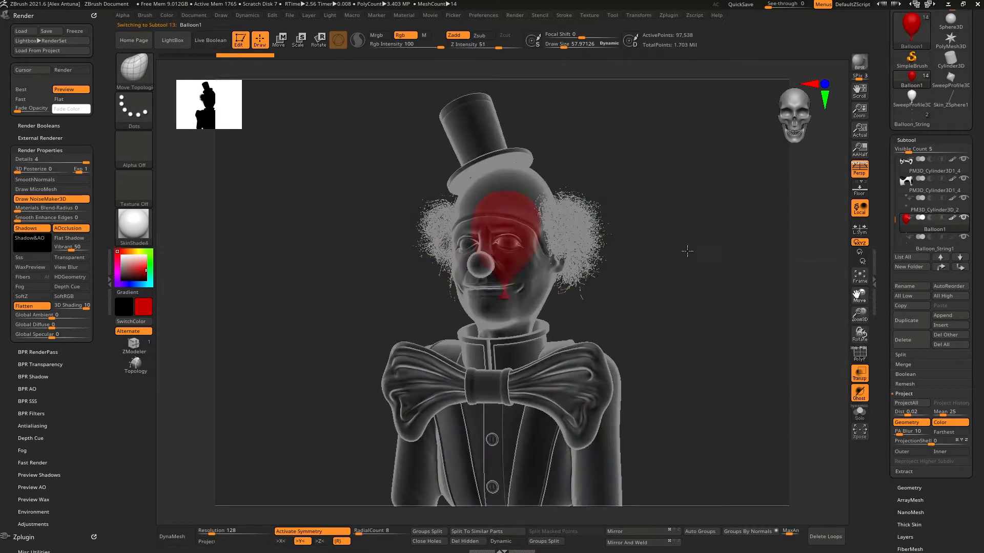
left_click_drag(694, 232, 698, 248)
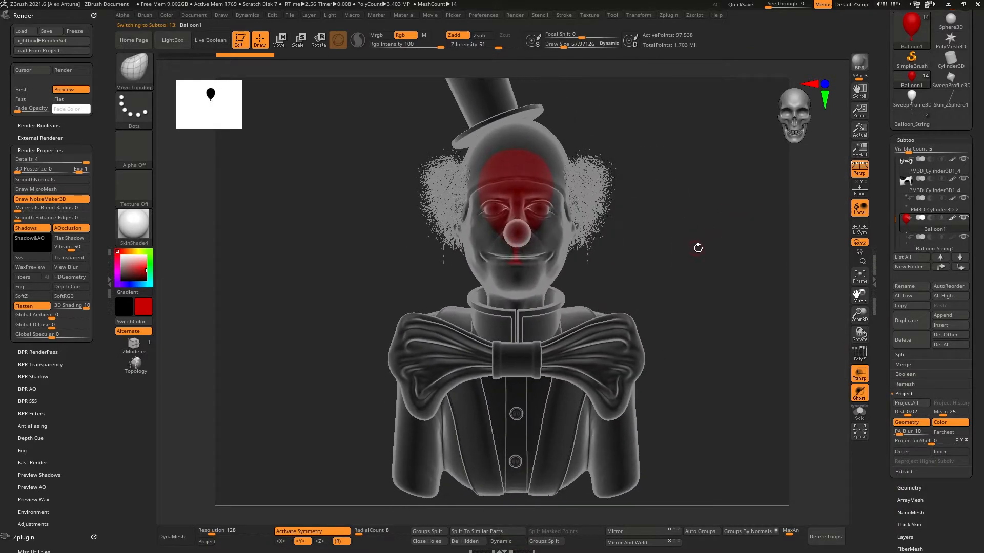
left_click(933, 248)
left_click(935, 229)
left_click(922, 266)
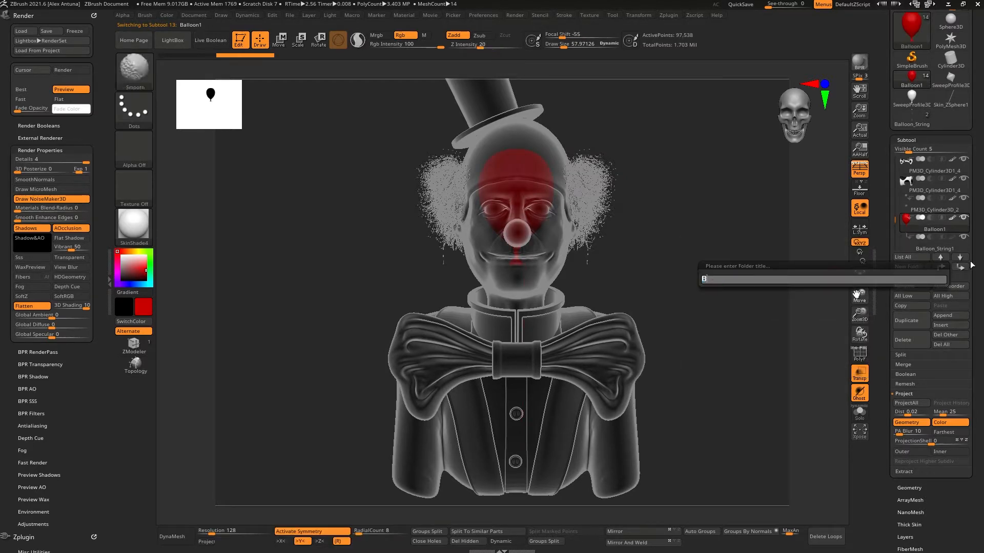
type("Balloon")
key("Return")
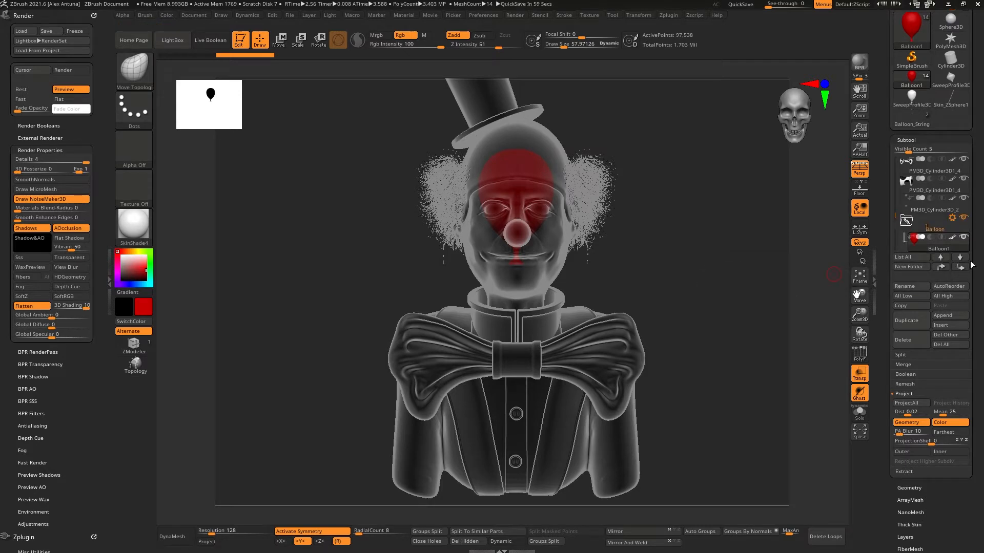
Step: Move the Balloon1 and Balloon_String1 subtools into the Balloon folder
left_click_drag(895, 221, 937, 190)
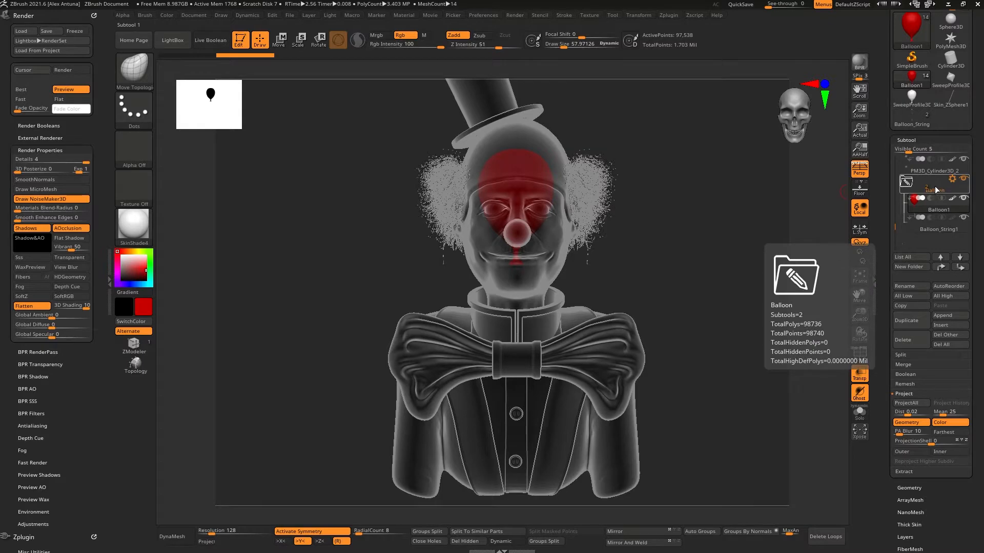
left_click_drag(733, 262, 701, 265)
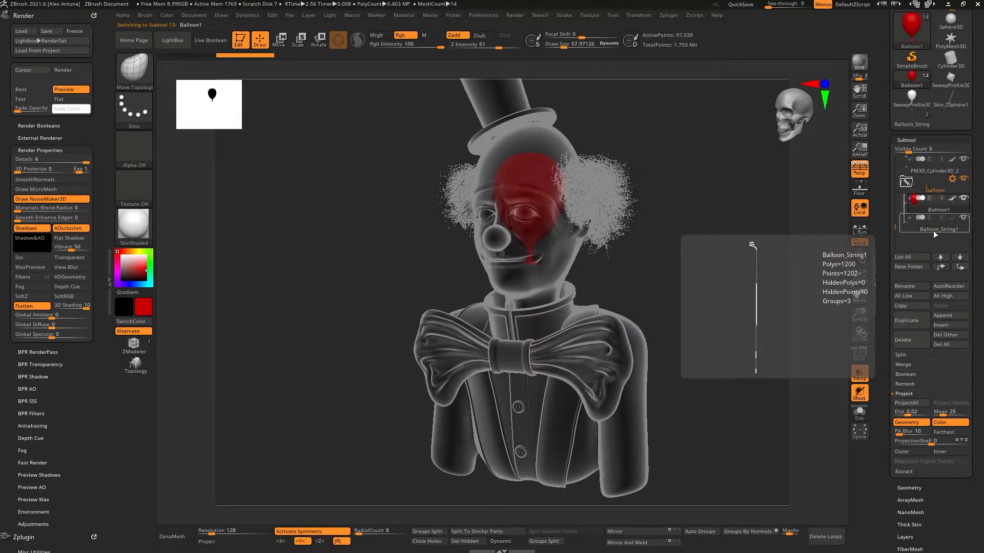
left_click(934, 233)
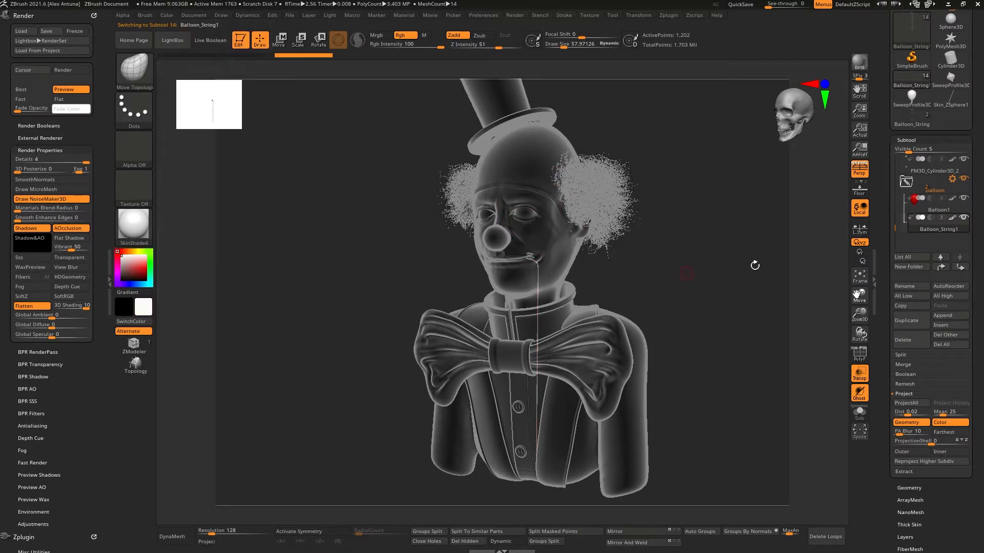
Step: Set the transpose gizmo on the Balloon folder and move the balloon up beside the clown's head
left_click(935, 191)
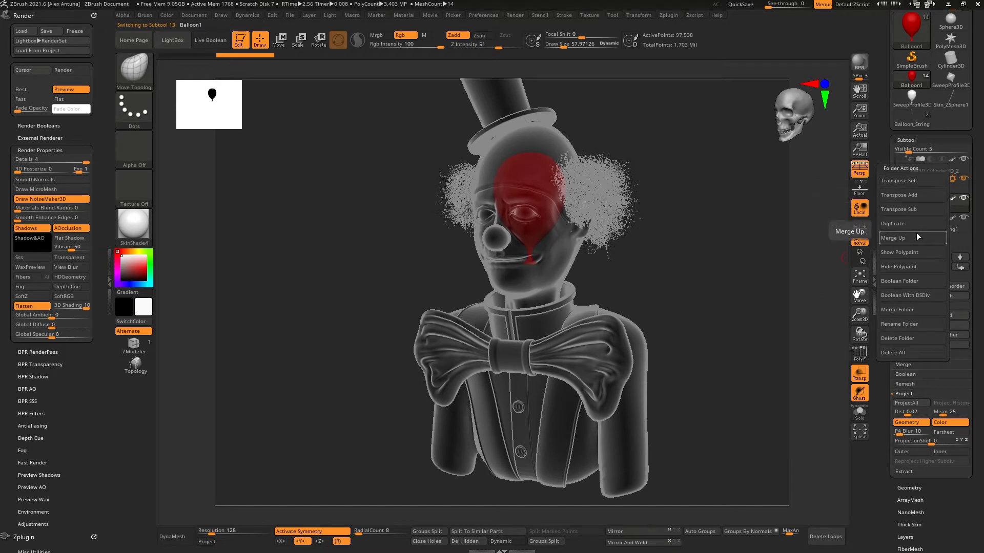
left_click(915, 182)
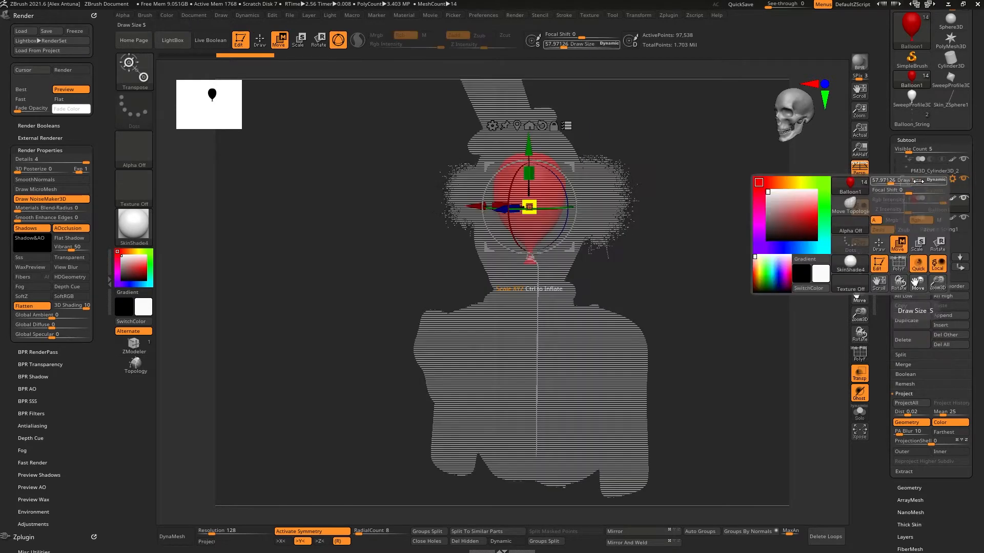
left_click_drag(696, 190, 621, 225)
left_click_drag(529, 206, 687, 209)
left_click_drag(737, 256, 717, 231)
left_click(860, 170)
left_click_drag(543, 167, 391, 169)
left_click_drag(676, 253, 670, 259, "shift")
left_click_drag(434, 209, 465, 400)
left_click_drag(558, 369, 545, 260, "shift")
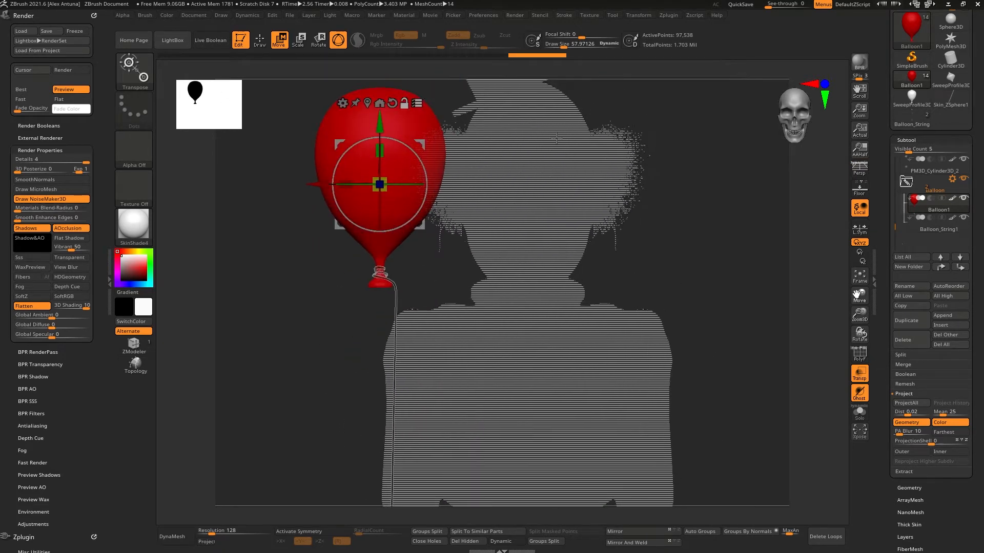
Step: Turn off transparency and perspective display to view the clown with the balloon
left_click(860, 373)
left_click_drag(718, 277, 688, 280, "alt")
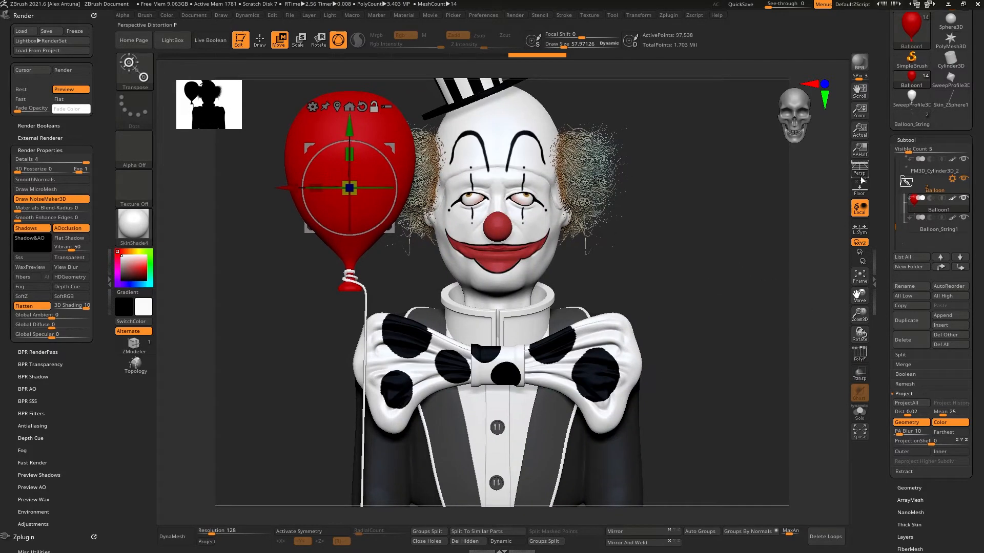
left_click(859, 169)
mouse_move(778, 281)
left_mouse_down()
mouse_move(564, 264)
mouse_move(733, 235)
mouse_move(538, 245)
mouse_move(575, 316)
left_mouse_up()
Step: Select the string subtool and try a Move Topological stroke on the knot coils, undoing it
left_click(537, 266, "alt")
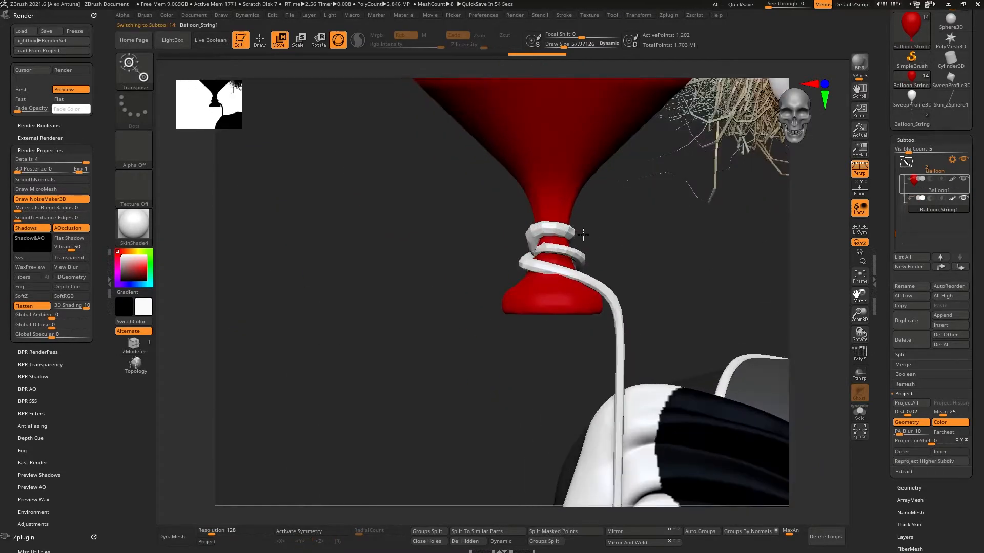
key("space")
left_click(578, 232)
key("b")
key("m")
key("t")
key("space")
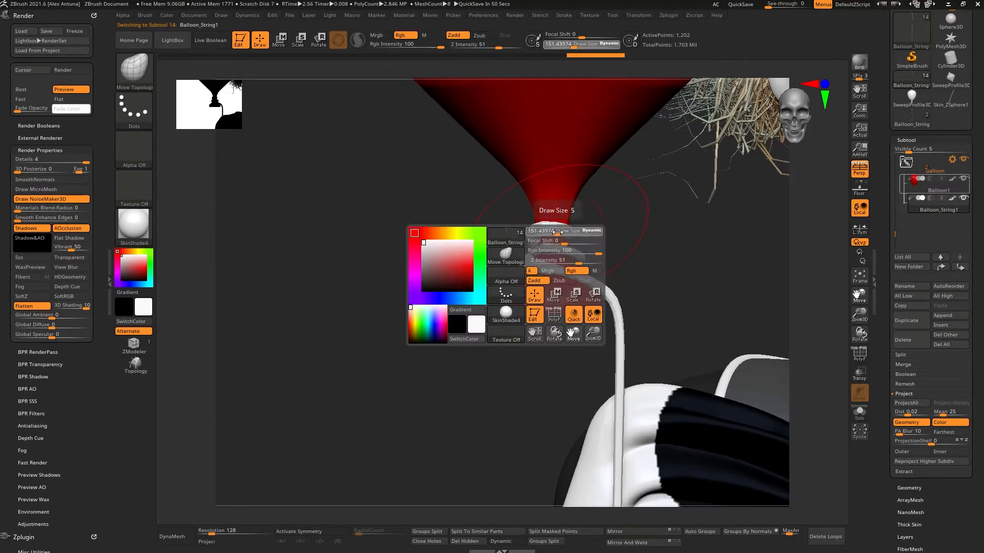
left_click(551, 234)
mouse_move(569, 233)
right_mouse_down()
mouse_move(534, 261)
mouse_move(556, 259)
right_mouse_up()
left_click_drag(573, 254, 589, 256, "shift")
key("ctrl+z")
Step: Switch to the Move Topological brush and enlarge its brush size
key("b")
key("s")
key("t")
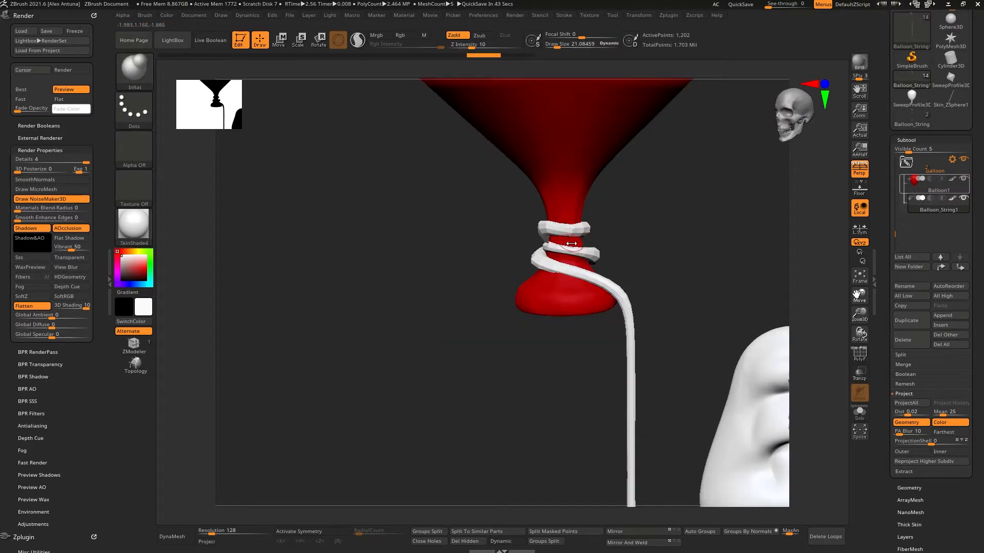
key("space")
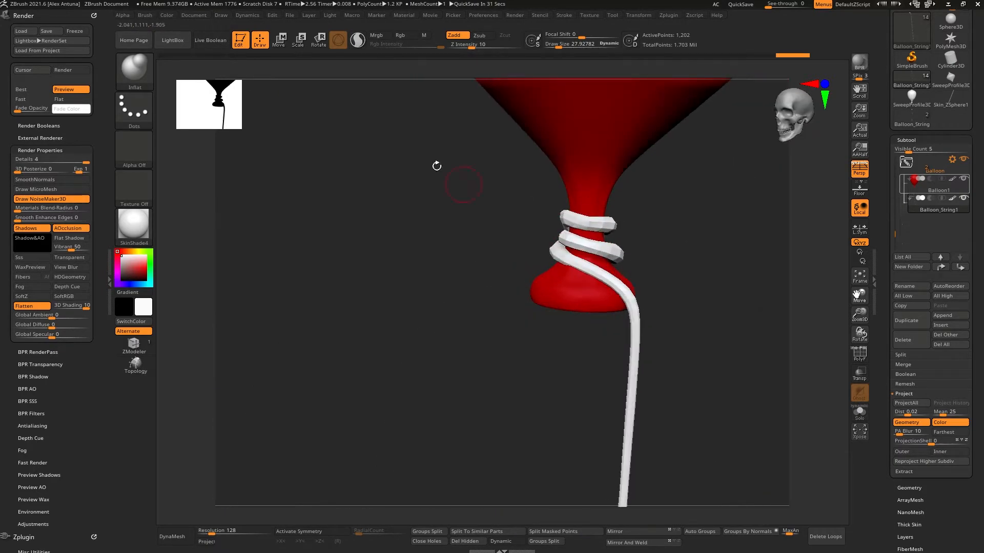
key("b")
key("m")
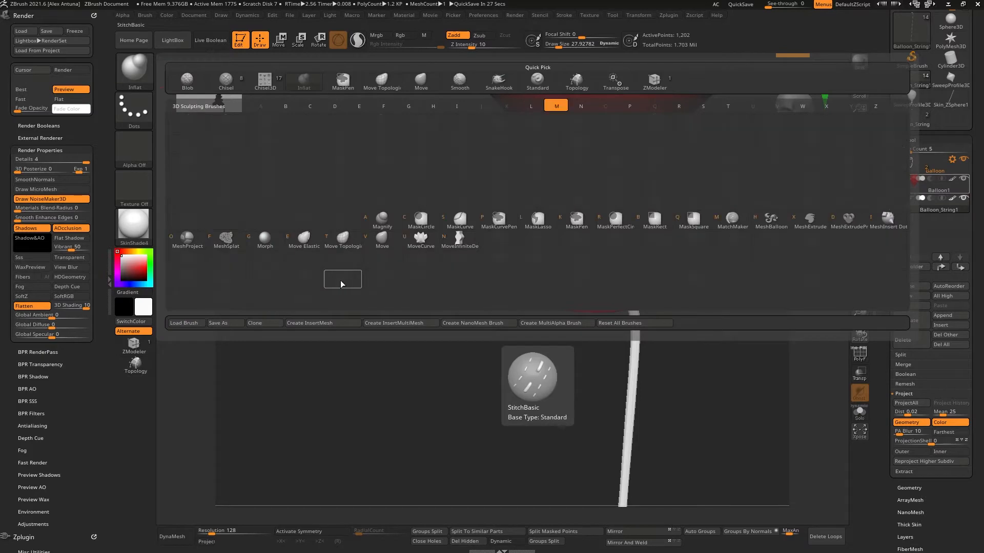
key("t")
key("bracketright")
key("bracketright")
key("bracketright")
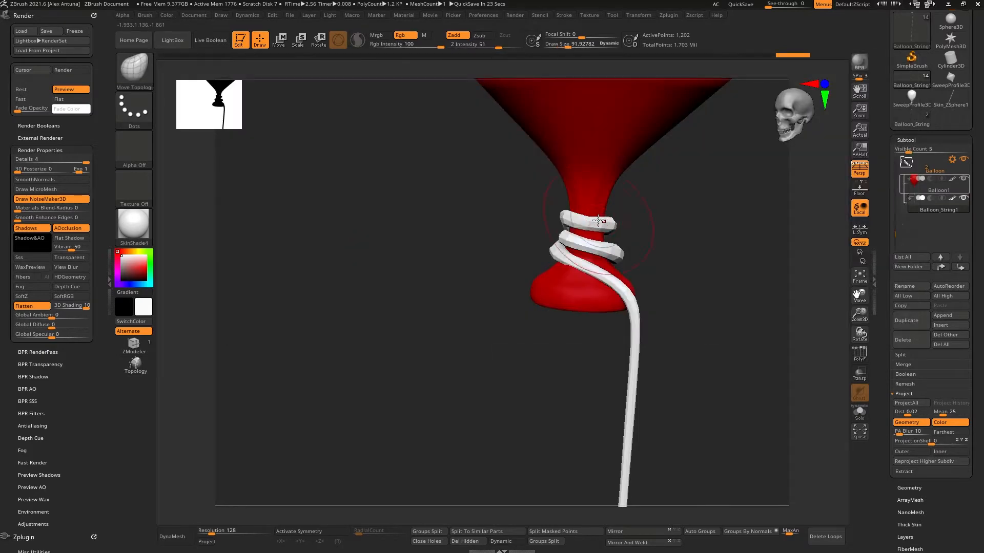
Step: Reshape the string coils around the balloon neck with Move Topological strokes
key("bracketleft")
left_click_drag(602, 222, 605, 229)
left_click_drag(567, 223, 616, 237)
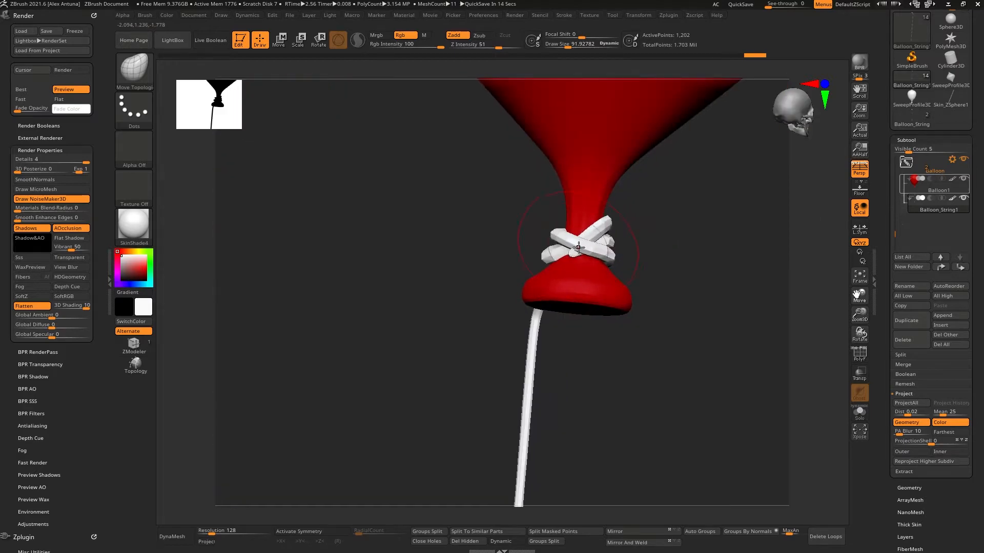
left_click_drag(584, 240, 593, 245)
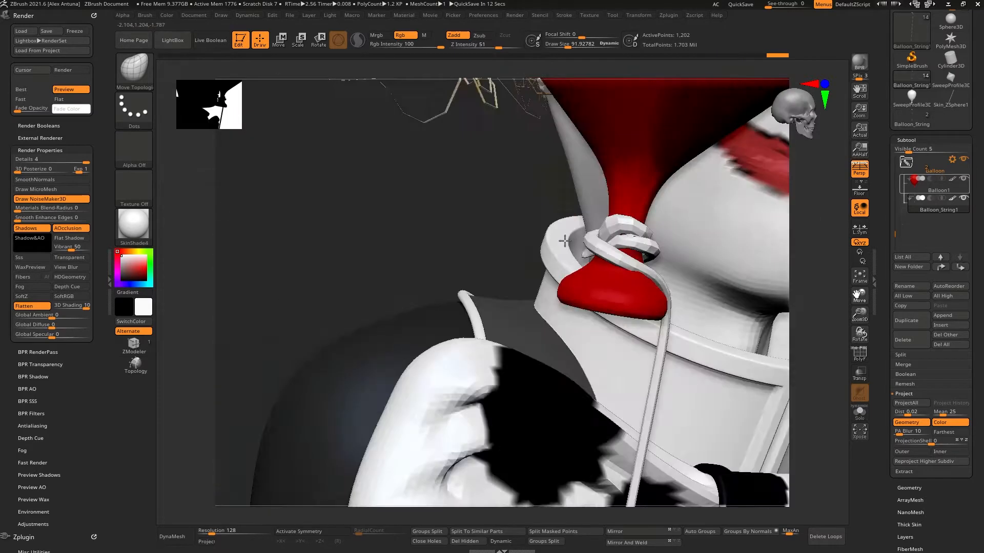
left_click_drag(564, 240, 672, 287)
Step: Render a BPR preview of the clown holding the balloon
left_click(860, 64)
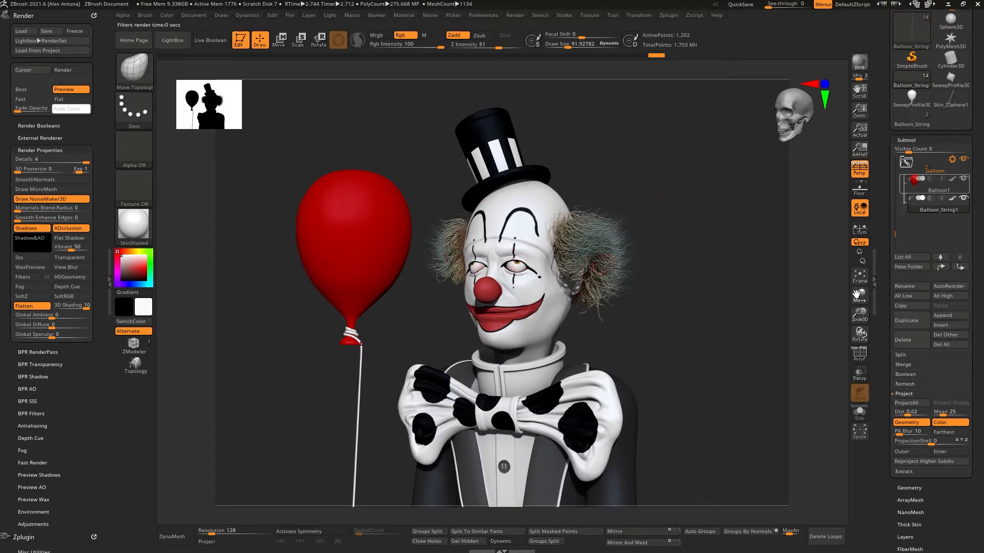
left_click_drag(523, 271, 671, 286)
Step: Nudge the balloon folder into place beside the clown with the Transpose move gizmo, then return to drawing
left_click(947, 178)
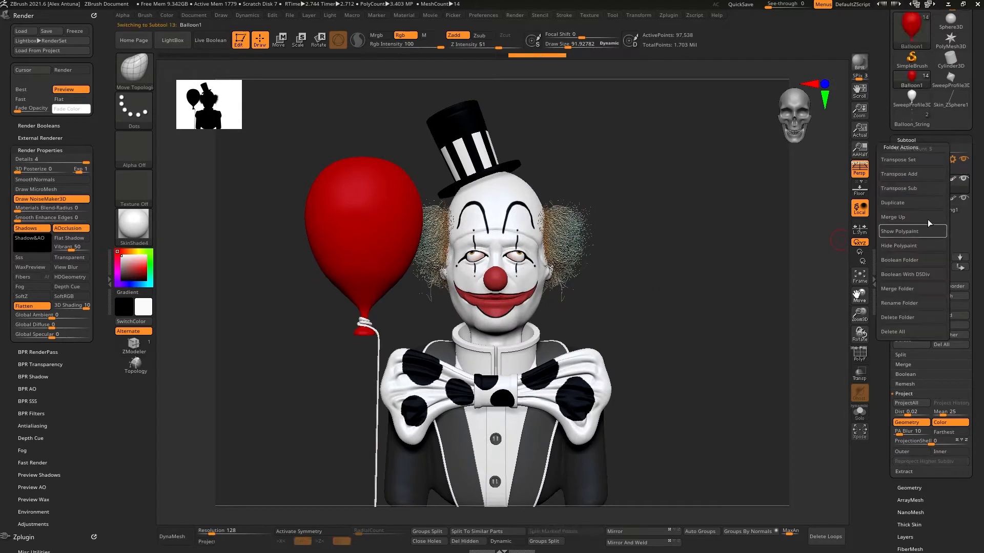
key("w")
left_click_drag(365, 244, 389, 240)
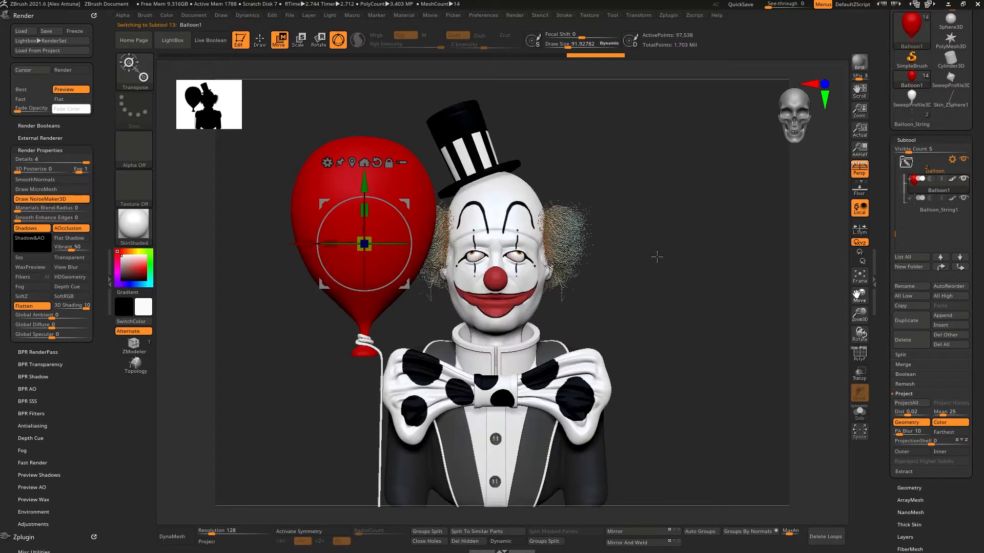
mouse_move(650, 253)
left_mouse_down()
mouse_move(714, 245)
mouse_move(709, 266)
mouse_move(734, 299)
left_mouse_up()
key("q")
key("shift+r")
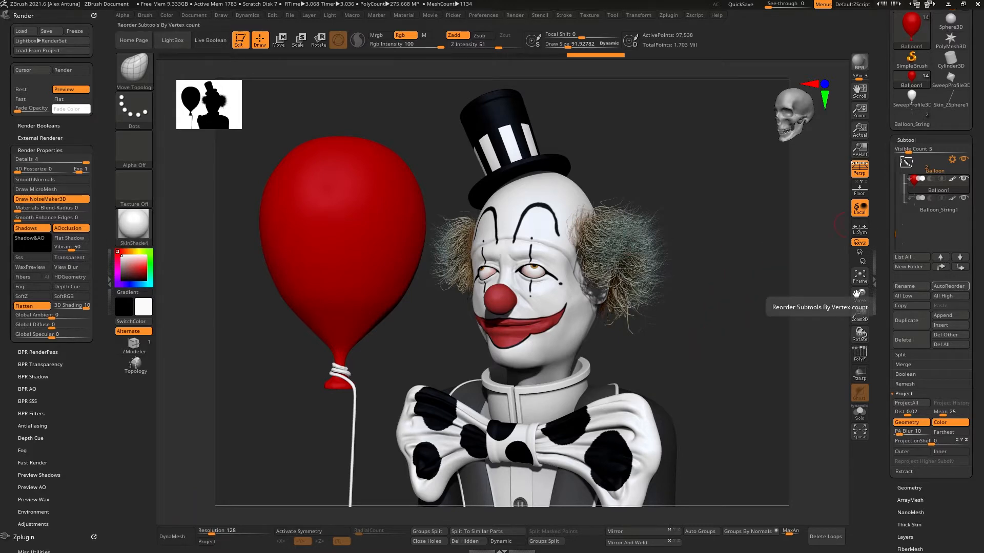
Step: Select the top clown subtool and rename it Clown_Body
left_click_drag(721, 285, 778, 274)
left_click_drag(892, 236, 894, 156)
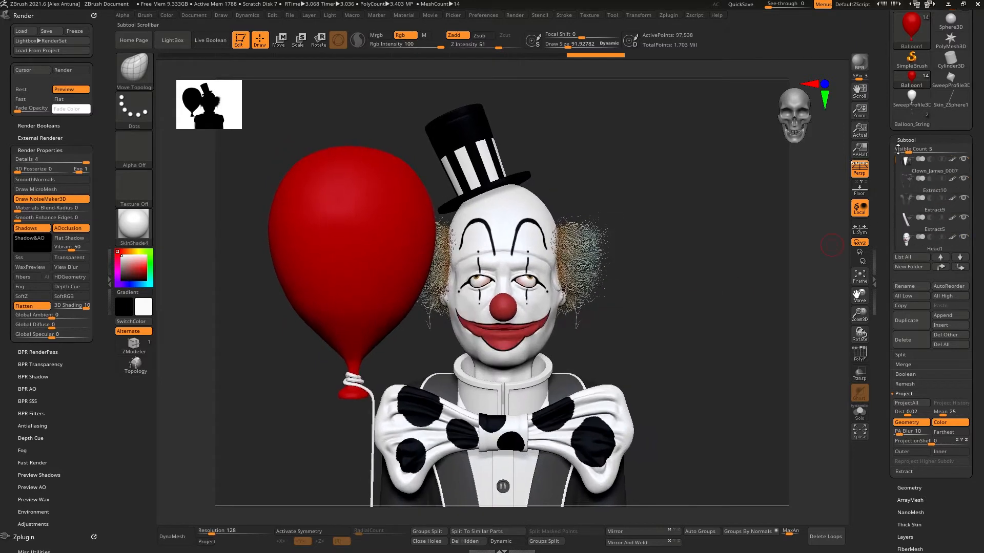
left_click(925, 172)
left_click(911, 287)
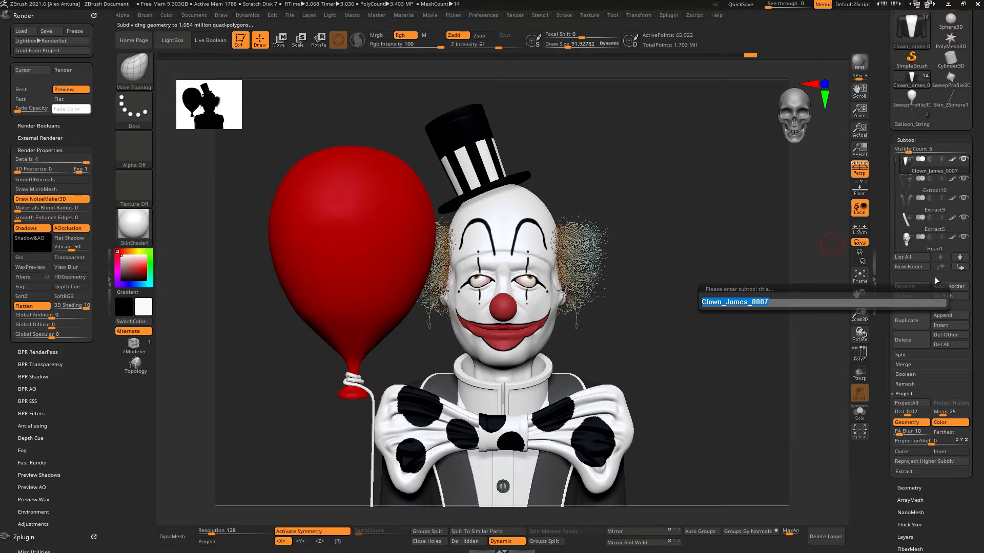
type("Clown_Body")
key("Return")
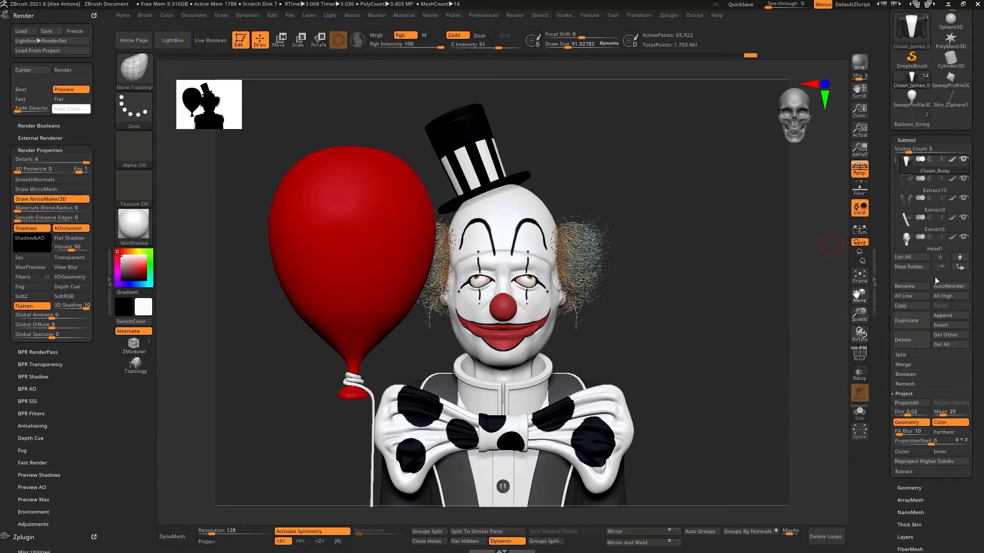
Step: Examine the clown body's polyframe wireframe from several angles
key("Down")
left_click(861, 361)
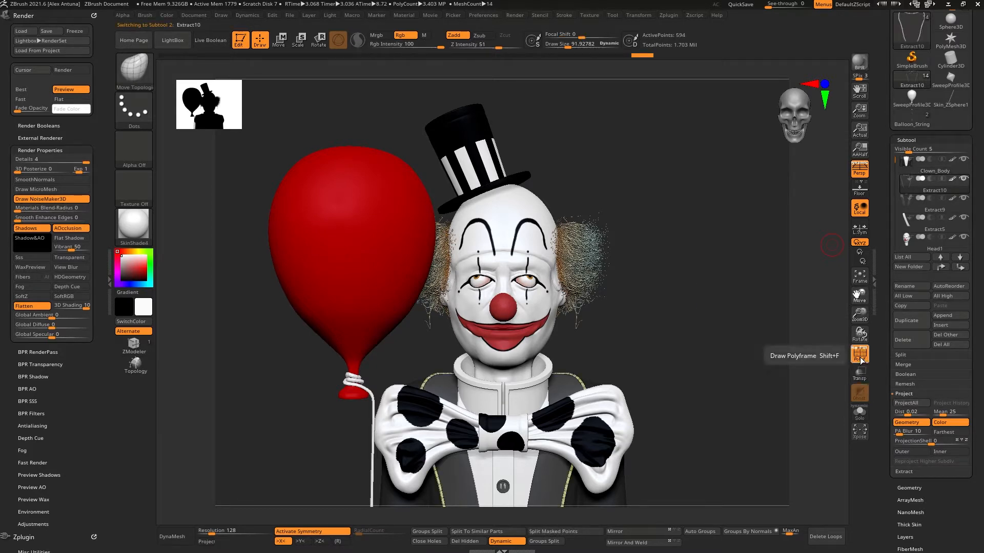
left_click(861, 360)
left_click(935, 167)
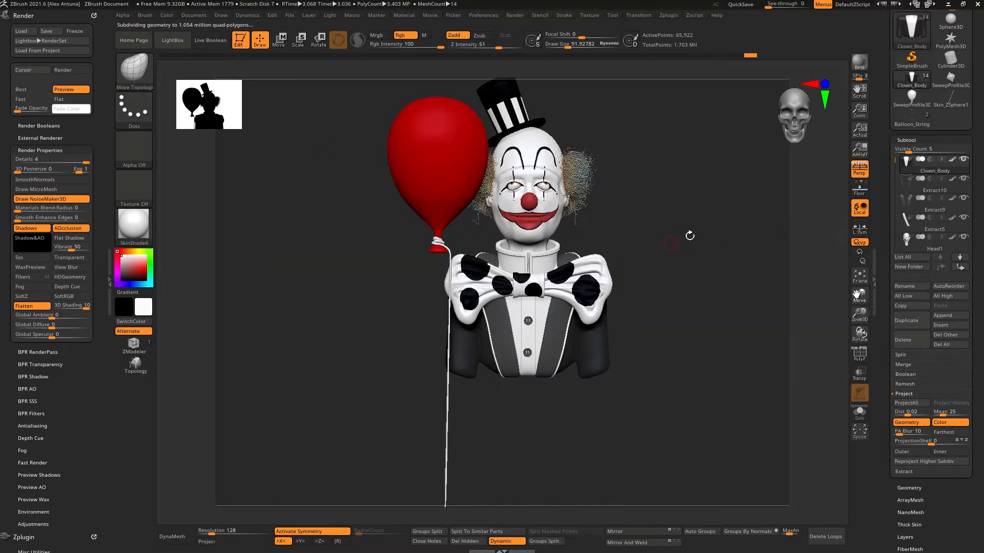
left_click_drag(689, 236, 661, 238)
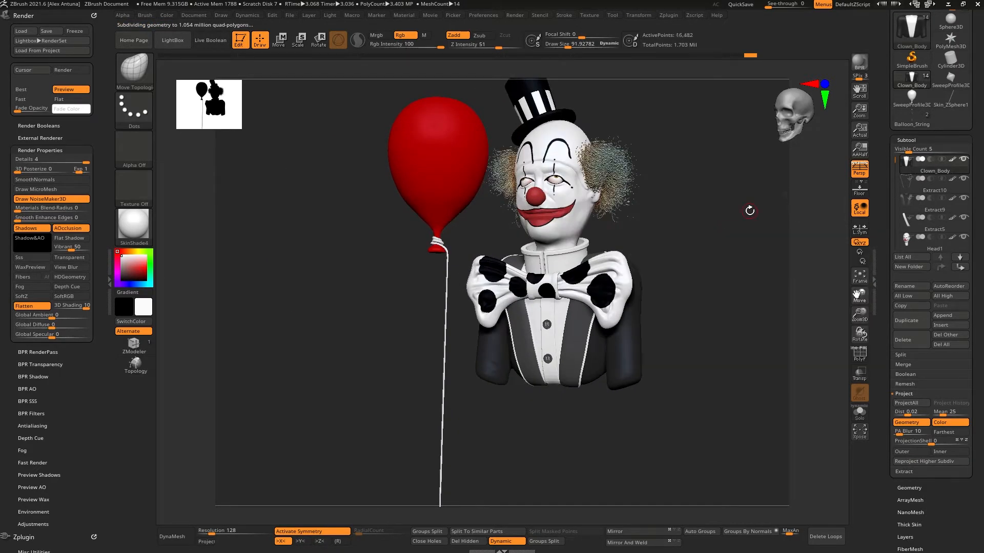
key("shift+f")
left_click(925, 488)
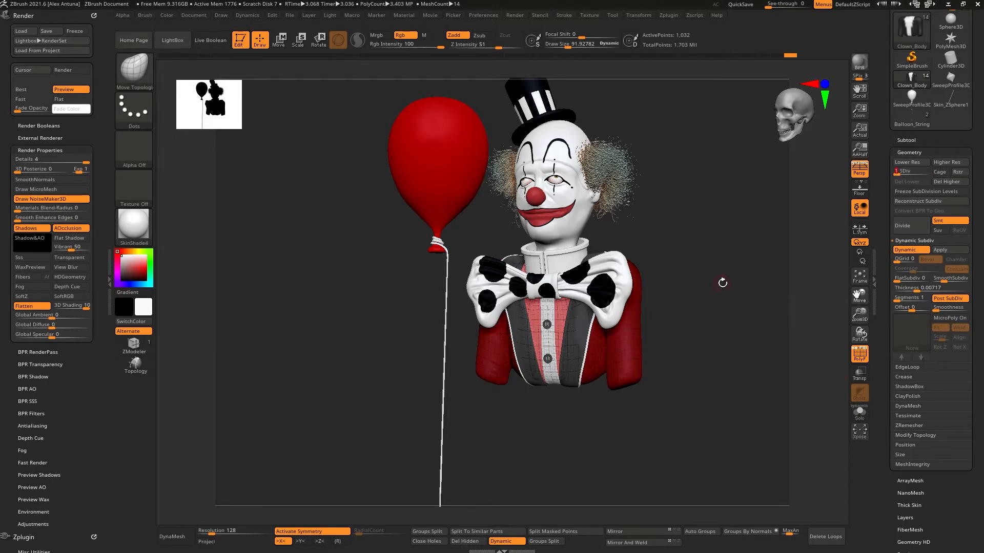
left_click_drag(722, 281, 653, 282, "alt")
left_click(860, 353)
left_click_drag(710, 318, 752, 327)
key("shift+f")
Step: Raise the clown body to its highest subdivision level
left_click(908, 169)
left_click_drag(908, 167, 935, 165)
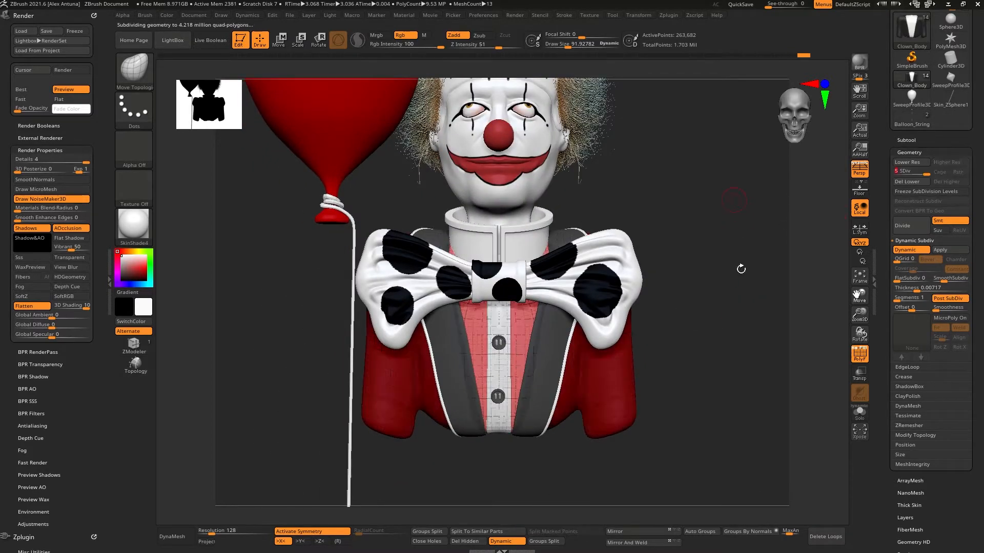
left_click_drag(741, 269, 720, 229, "alt")
Step: Save the tool as a ZTool, overwriting Clown_James_0007.ztl
left_click_drag(890, 46, 890, 439)
left_click(950, 331)
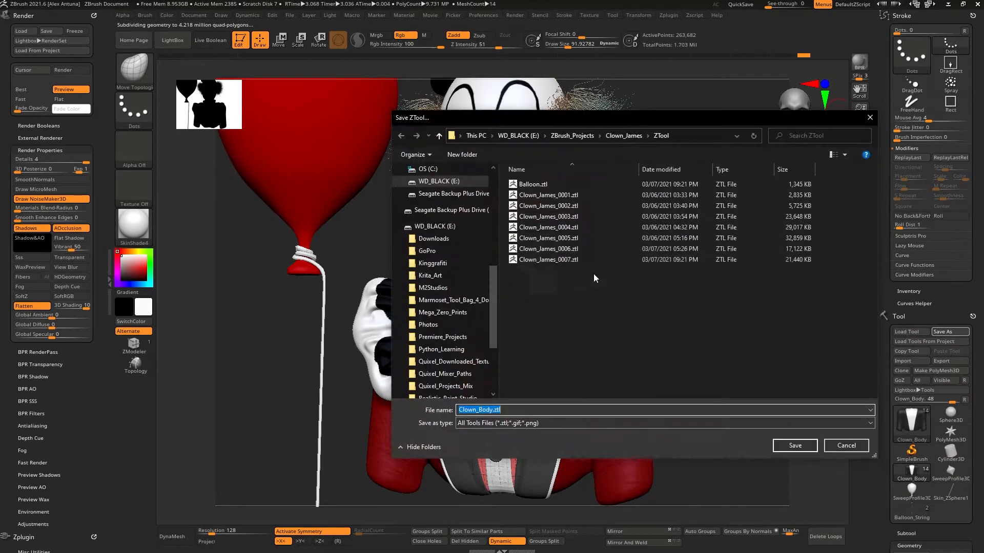
double_click(538, 262)
left_click(526, 275)
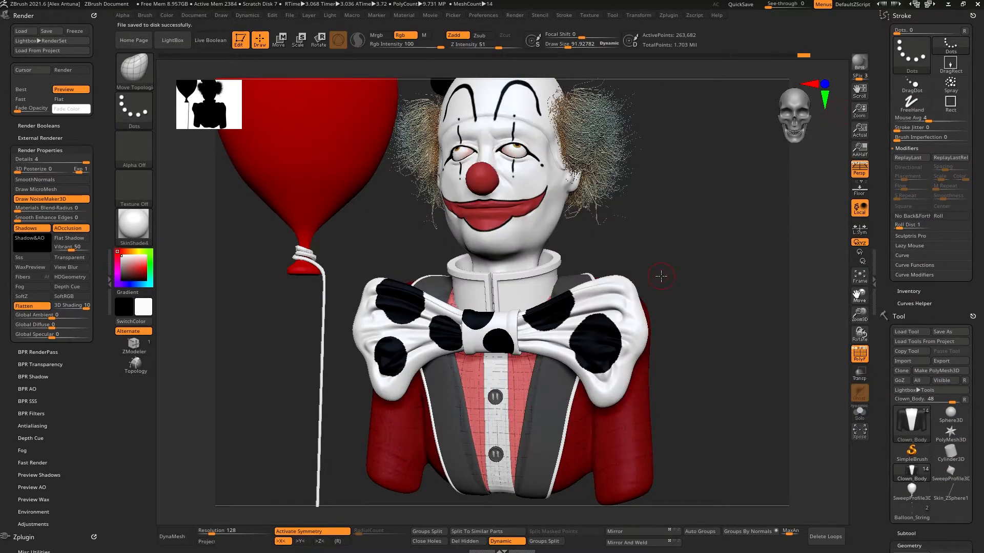
Step: Rename the top clown subtool Clown_Body again
left_click_drag(886, 384, 889, 198)
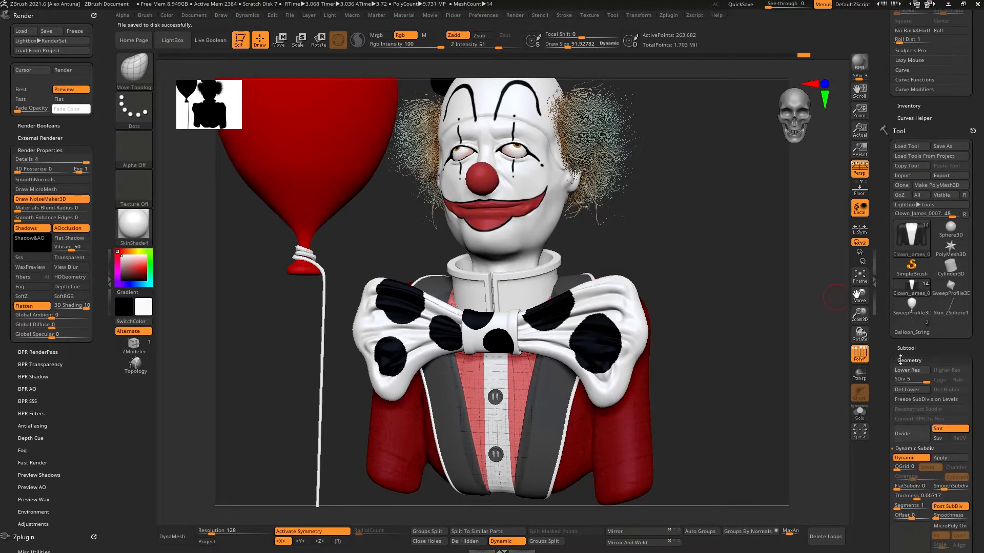
left_click(911, 346)
left_click_drag(890, 411, 891, 380)
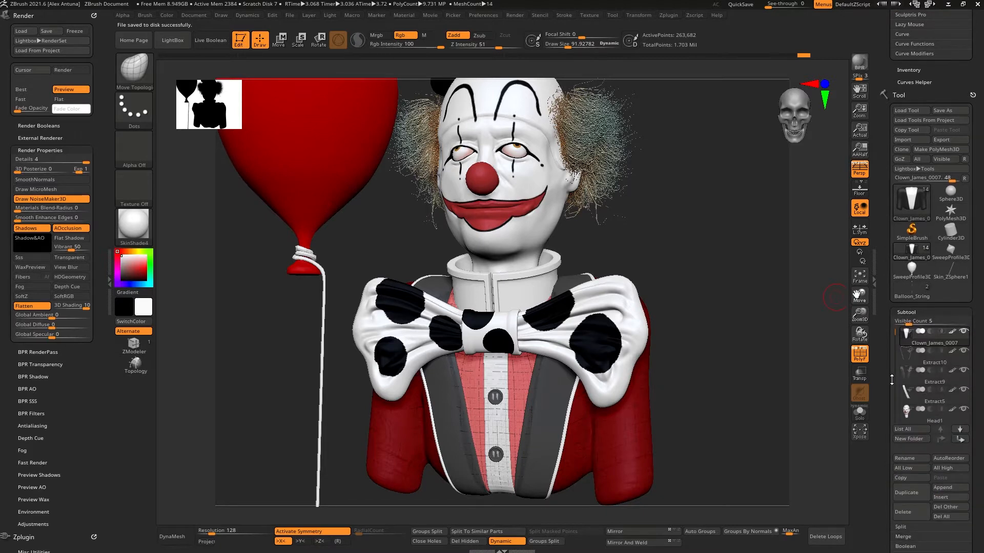
left_click(915, 458)
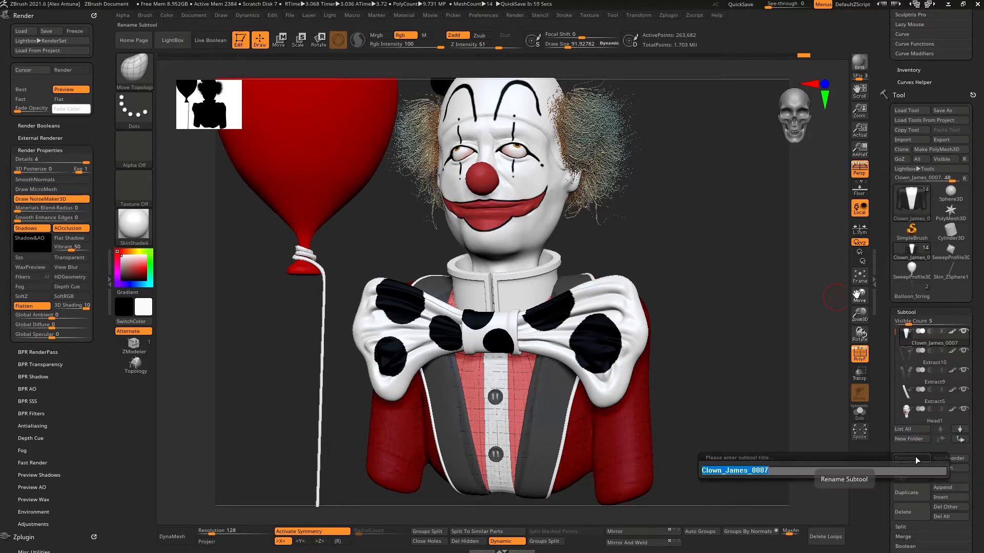
type("Clown_Body")
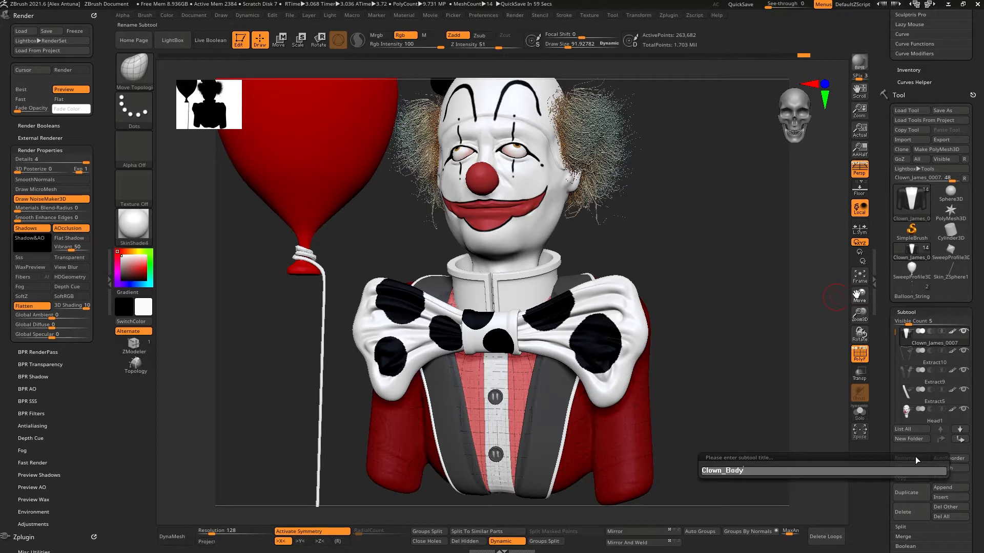
key("Return")
Step: Undo the last three actions and redo them
key("ctrl+z")
key("ctrl+z")
key("ctrl+z")
key("ctrl+z")
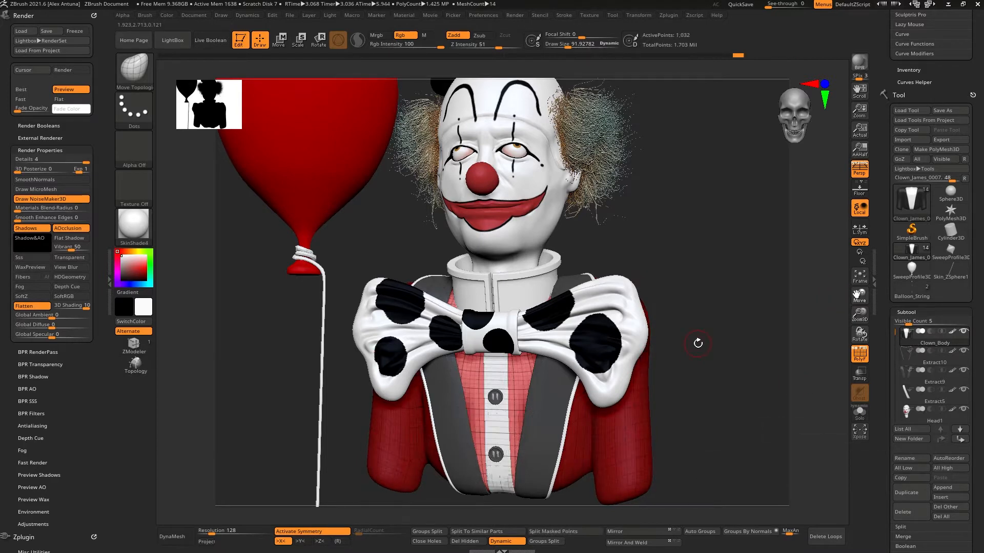
key("ctrl+shift+z")
key("ctrl+shift+z")
key("ctrl+shift+z")
key("ctrl+shift+z")
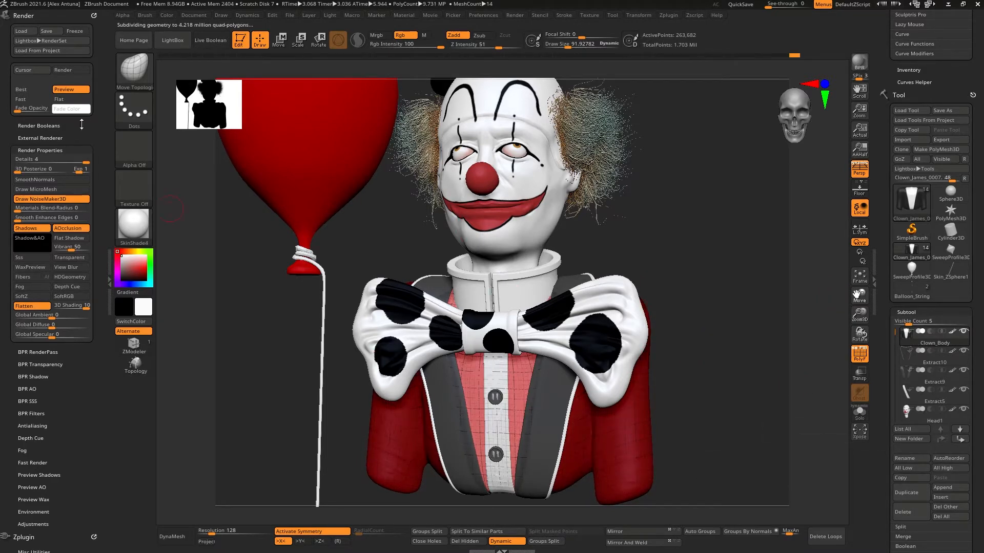
Step: Open the UV Master plugin and create a working clone of the clown body
left_click(40, 16)
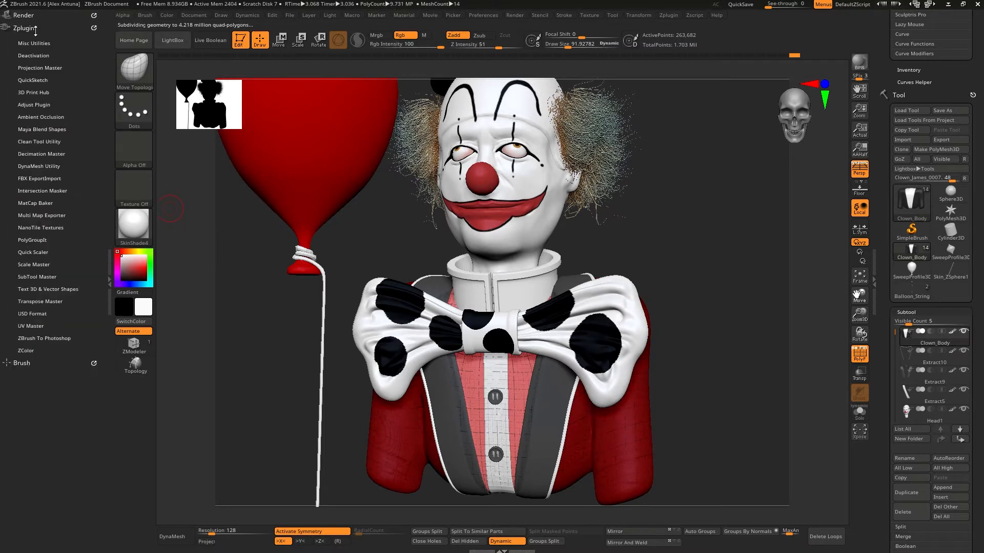
left_click(42, 326)
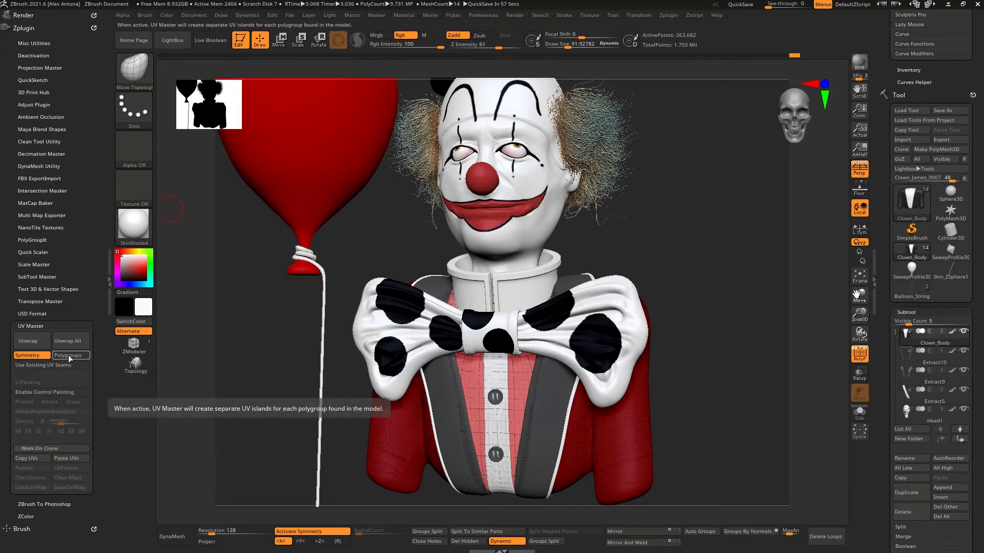
left_click(44, 343)
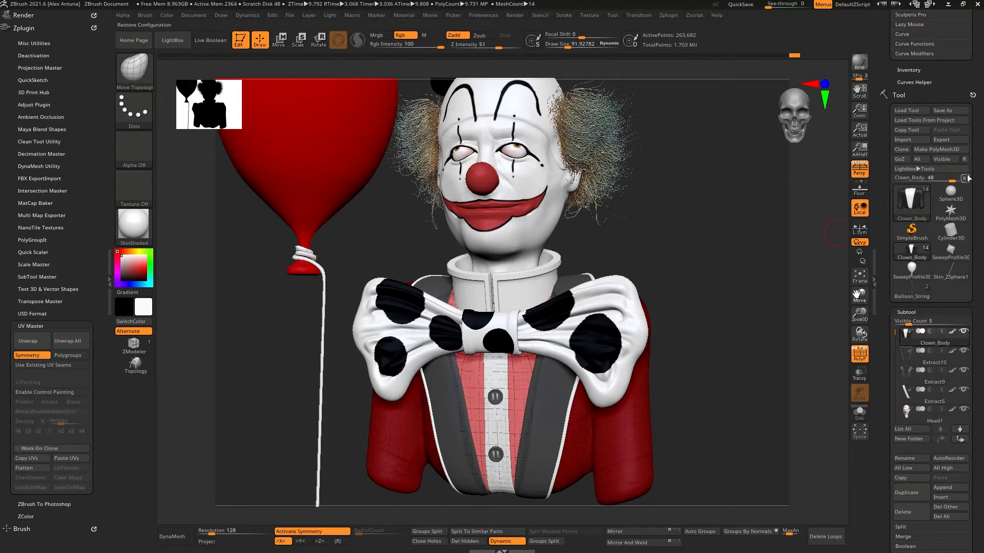
left_click(39, 448)
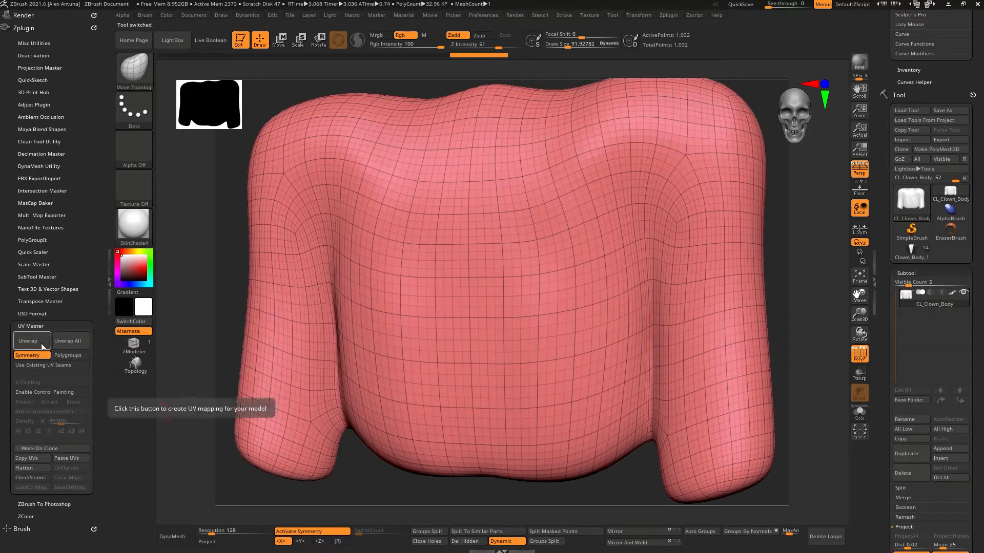
Step: Unwrap the clone's UVs, preview them flattened, and unflatten the view
left_click(41, 343)
left_click(27, 468)
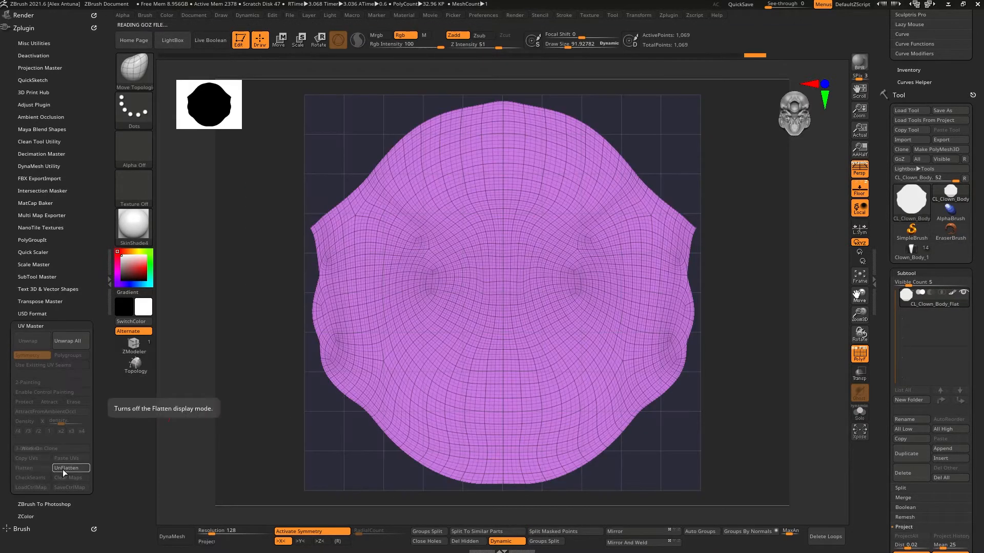
left_click(63, 470)
Step: Switch back to the original clown body tool and paste the UVs onto it
left_click(911, 251)
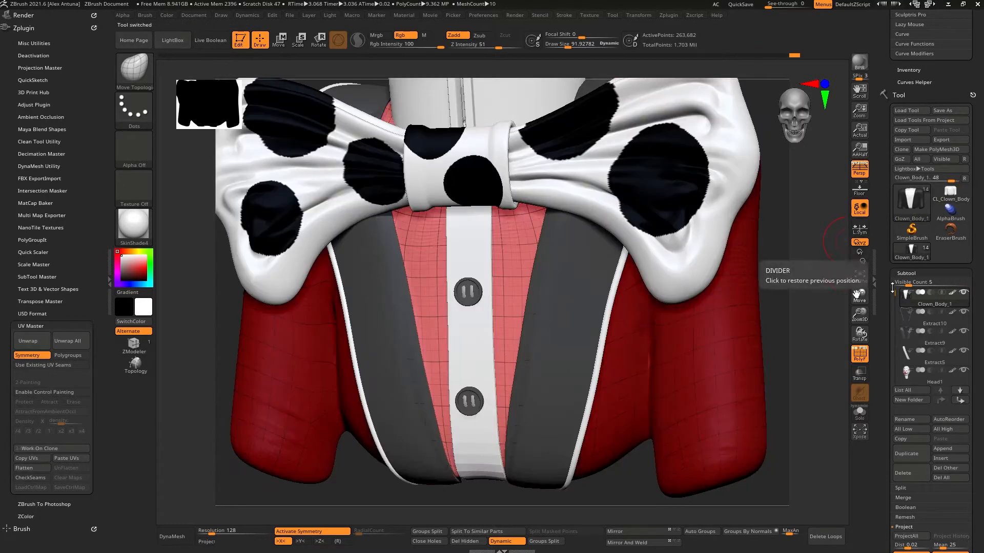
left_click(61, 459)
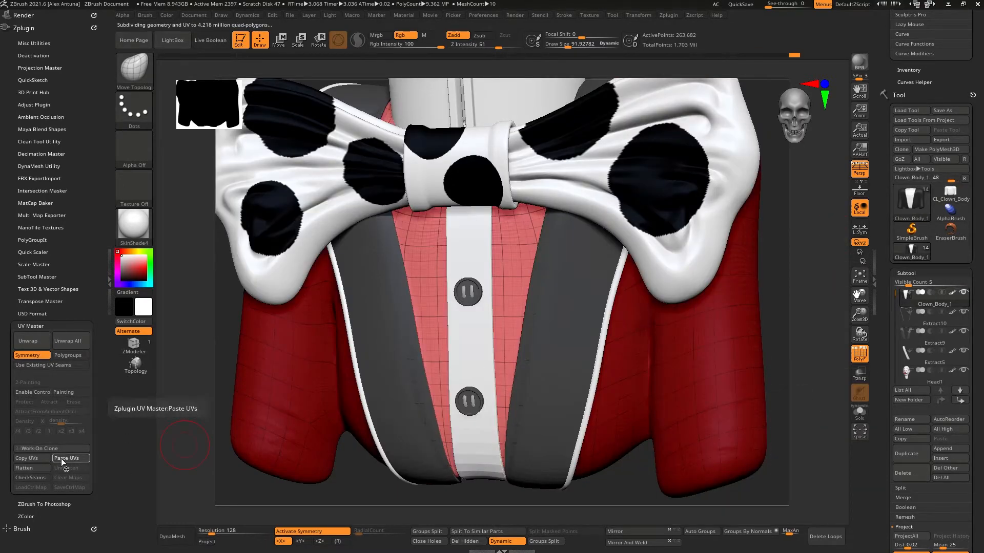
key("shift+f")
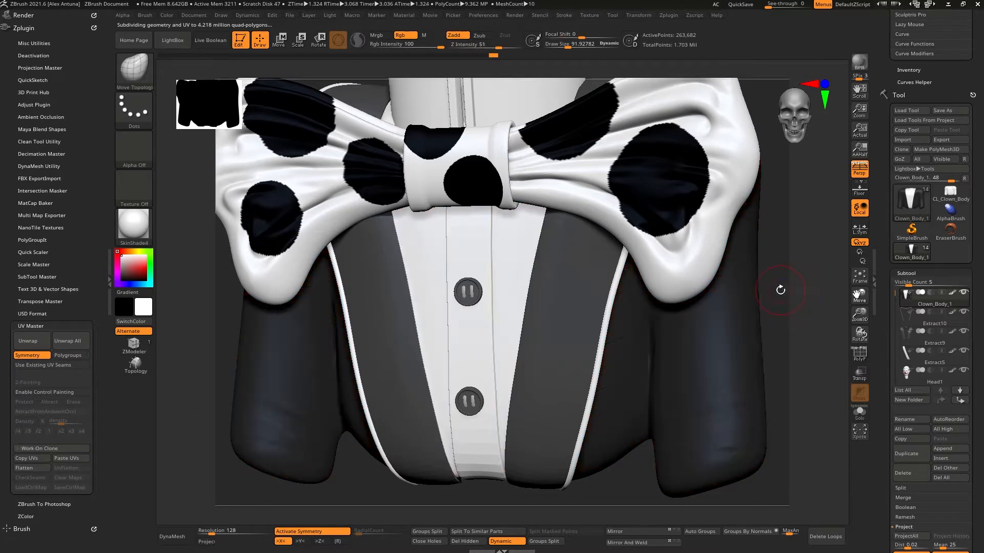
Step: Select the Extract10 subtool and rename it Suit_edge
left_click_drag(791, 306, 736, 373, "alt")
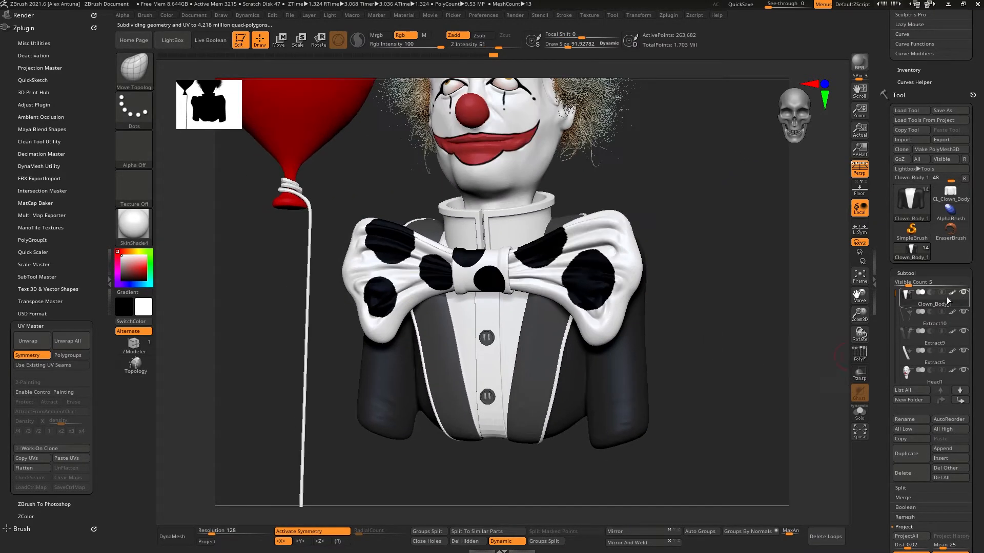
left_click(862, 419)
left_click(863, 421)
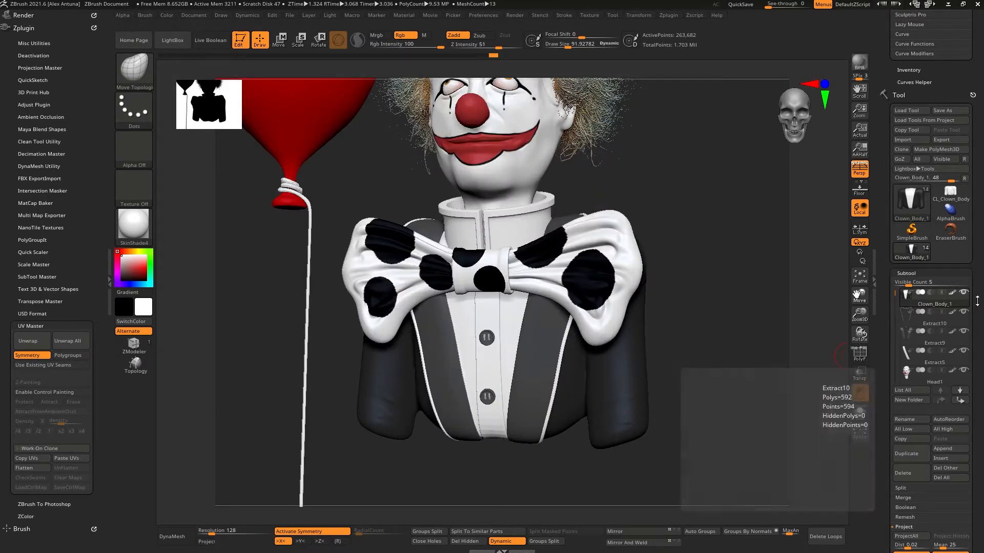
left_click_drag(883, 376, 883, 352)
left_click_drag(707, 348, 723, 353, "alt")
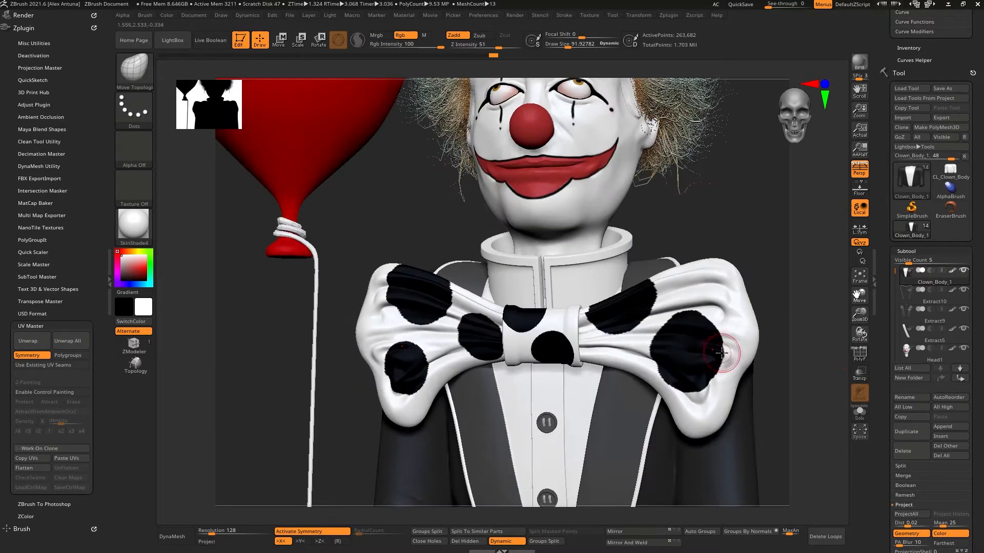
mouse_move(753, 307)
left_mouse_down()
mouse_move(758, 224)
mouse_move(735, 304)
left_mouse_up()
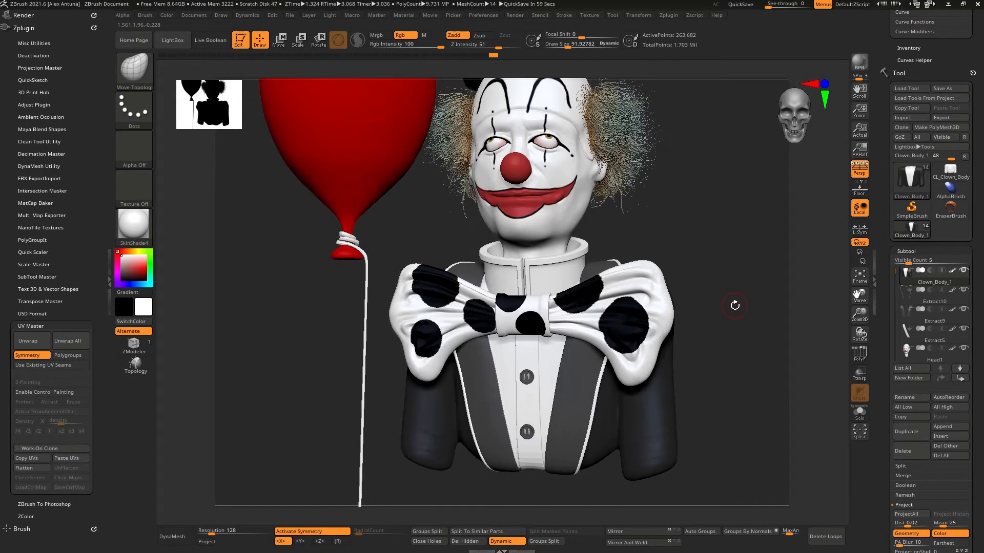
left_click(911, 296)
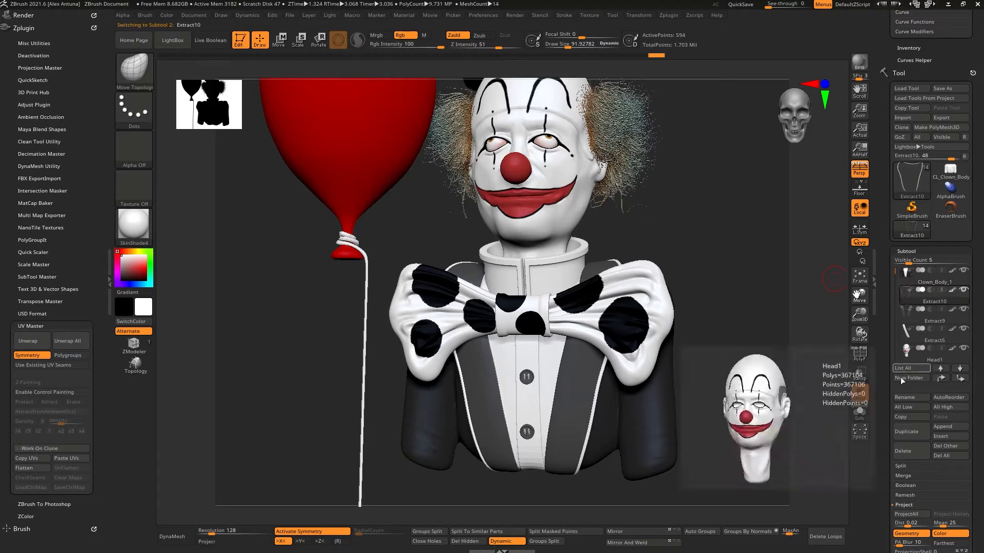
left_click(916, 397)
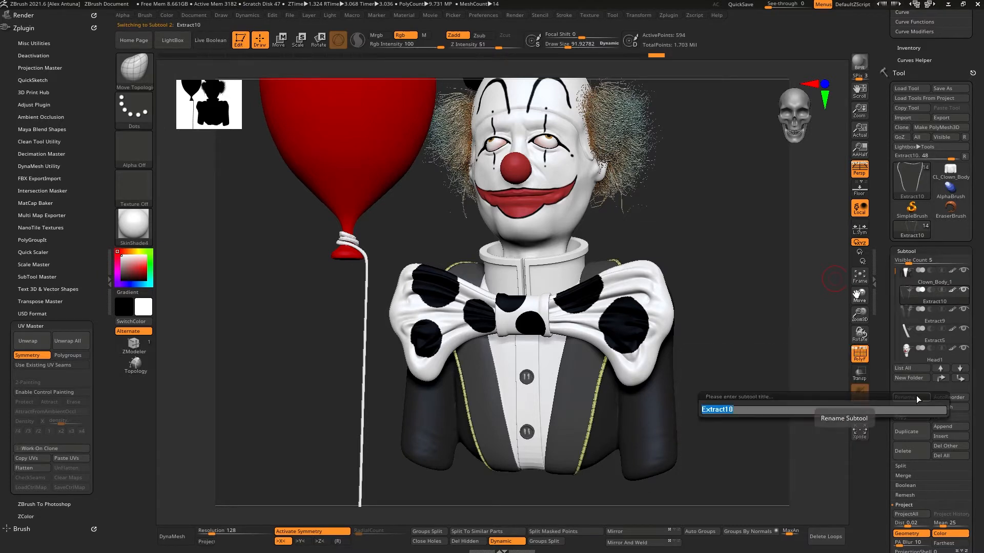
type("Suite")
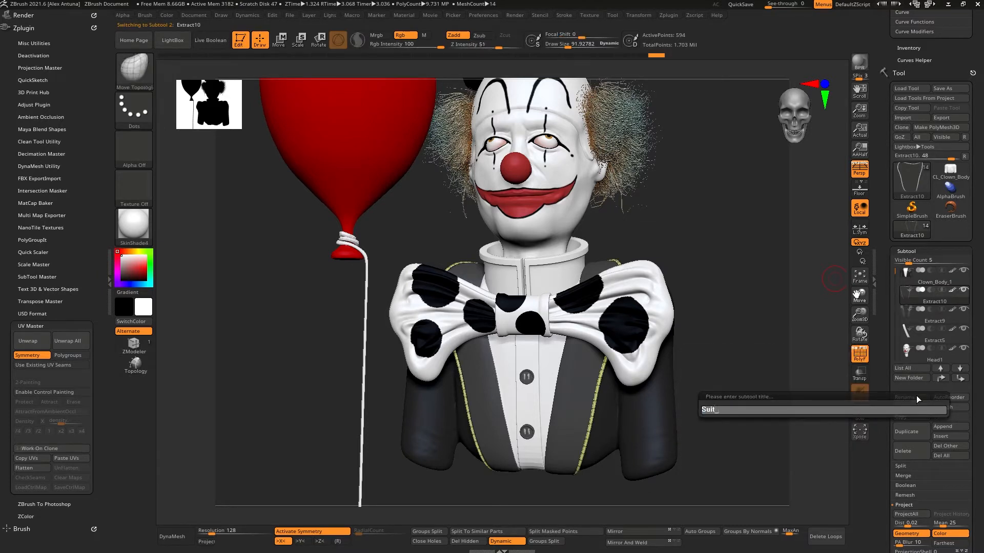
type("_edge")
key("Return")
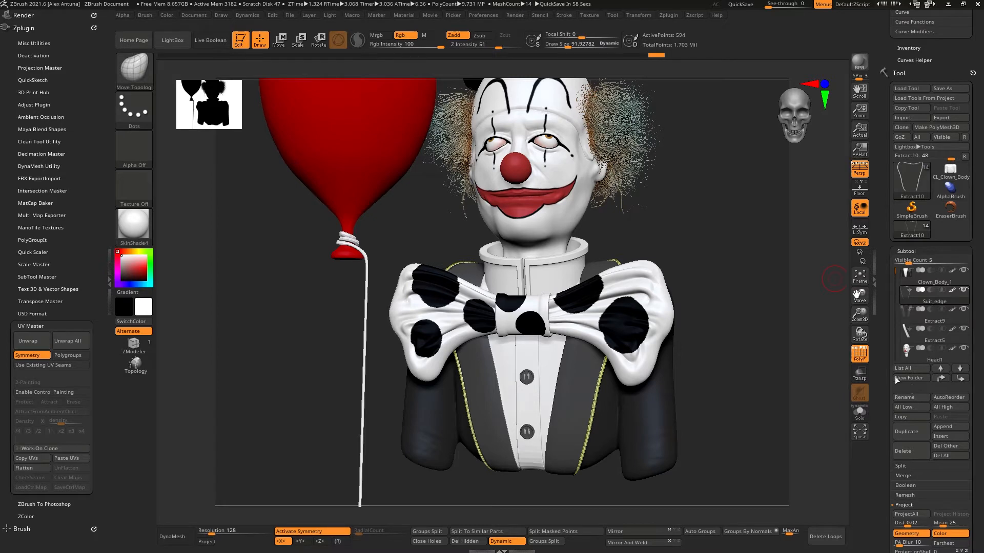
Step: Create a working clone of the Suit_edge subtool and unwrap its UVs with UV Master
left_click(69, 448)
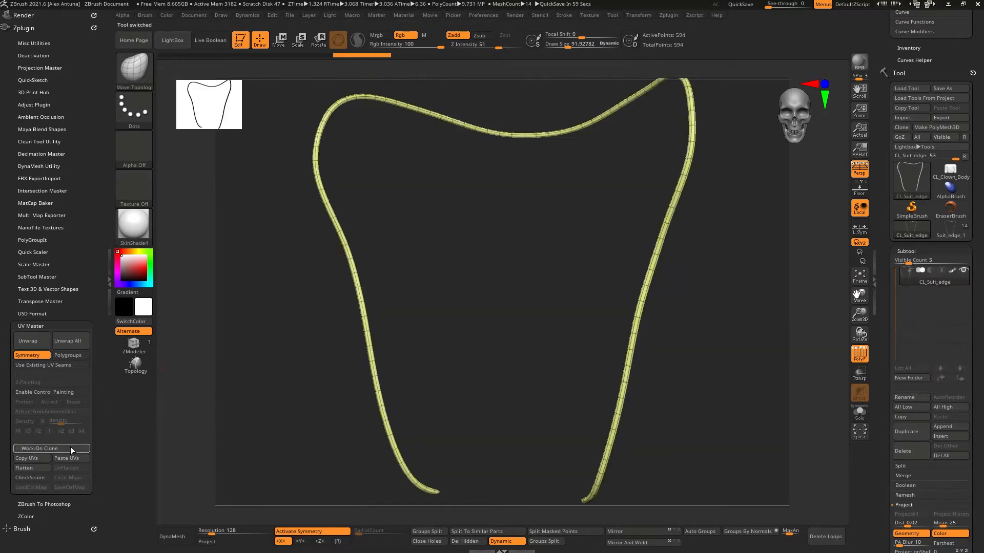
left_click(28, 340)
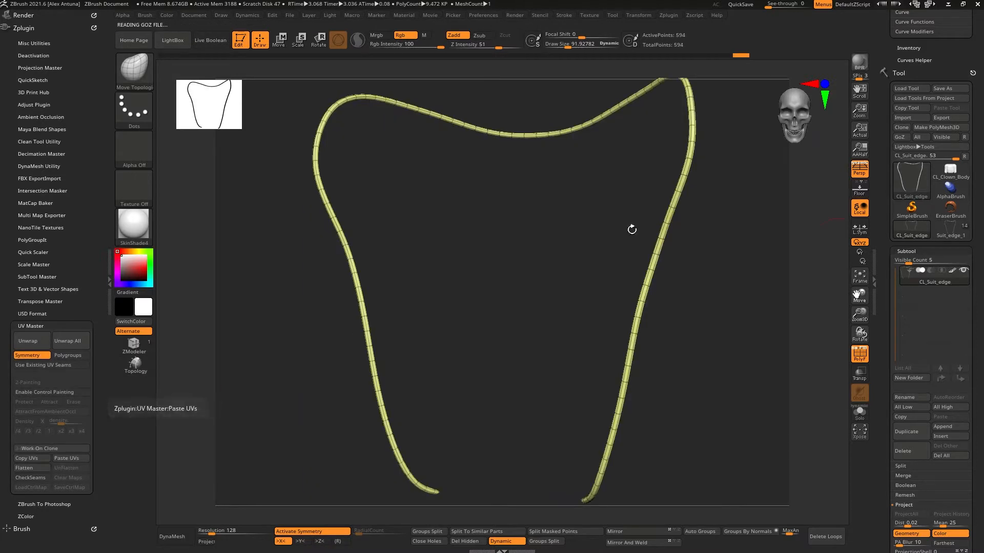
Step: Switch back to the main clown tool and paste the unwrapped UVs onto the Suit_edge subtool
left_click(955, 228)
left_click(64, 456)
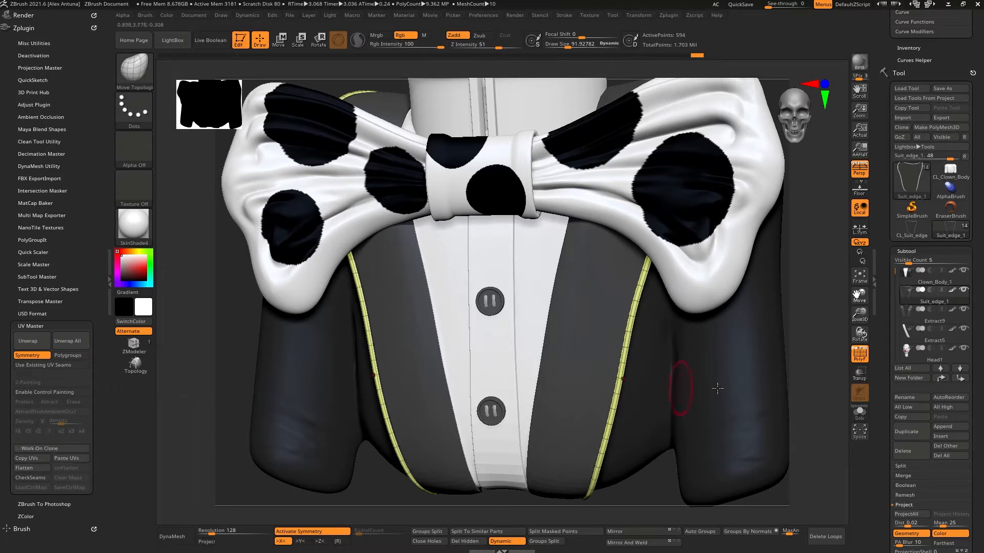
Step: Apply the dynamic subdivision on the Suit_edge subtool to turn it into real subdivision levels
mouse_move(902, 307)
left_click_drag(887, 305, 886, 221)
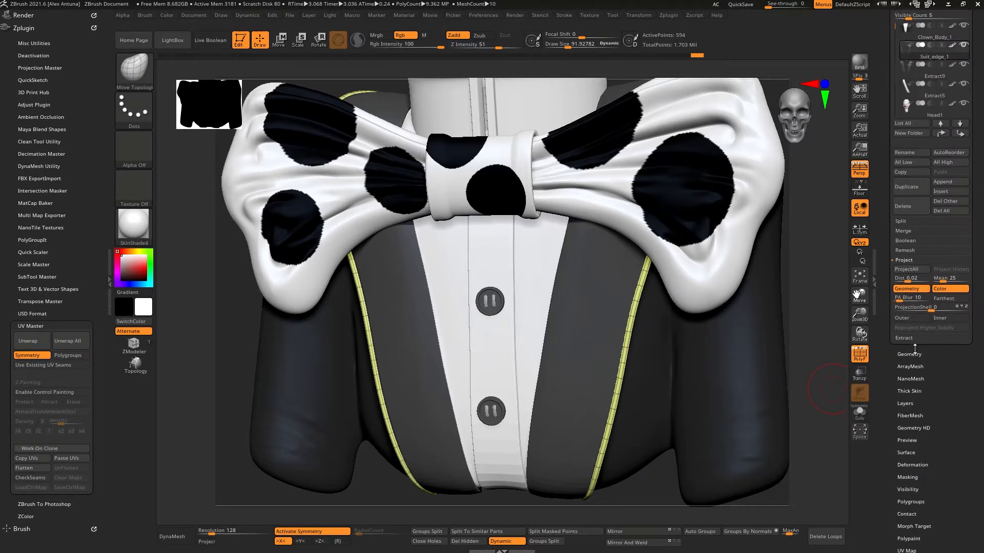
left_click(915, 352)
left_click_drag(885, 301, 894, 385)
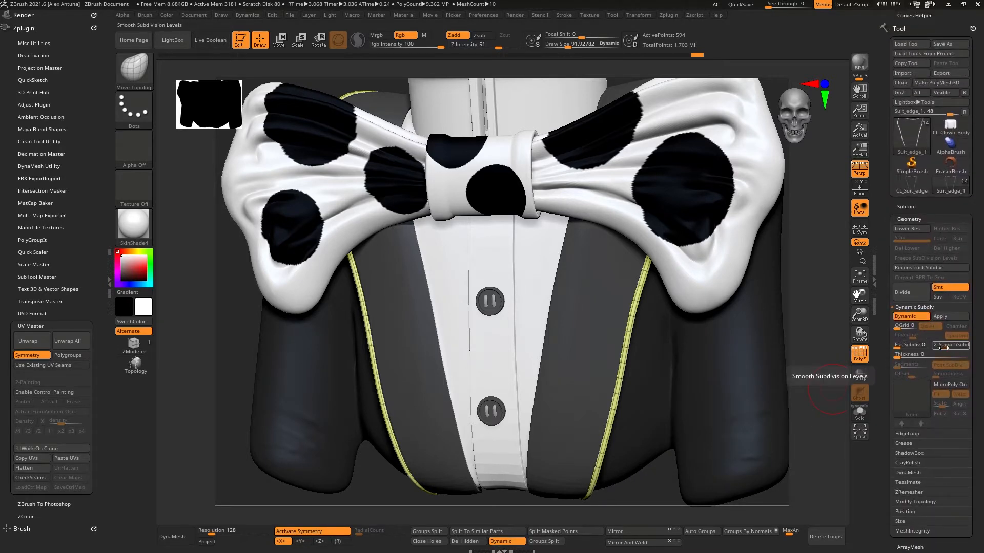
left_click(949, 319)
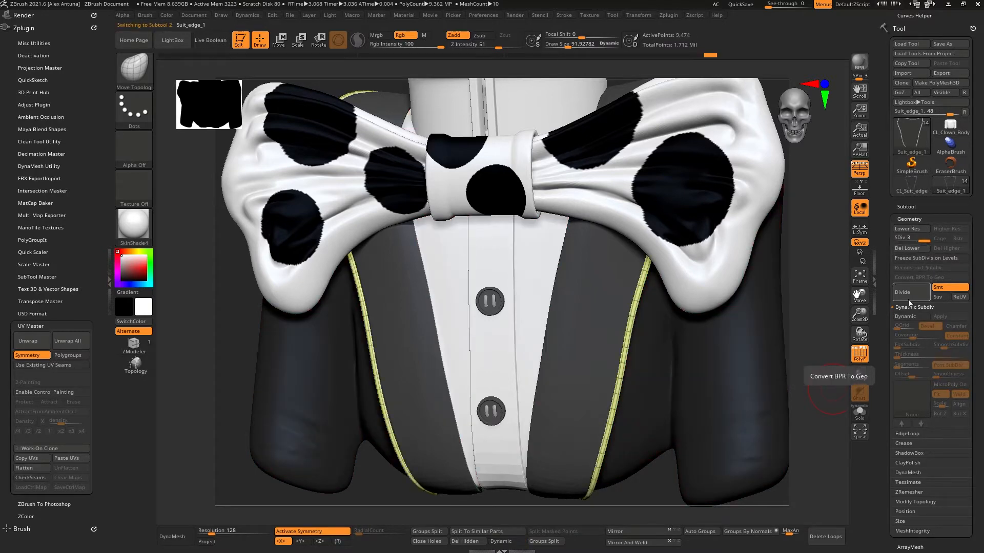
Step: Select the Extract9 suspenders subtool and display its polyframe wireframe
key("Down")
left_click(864, 352)
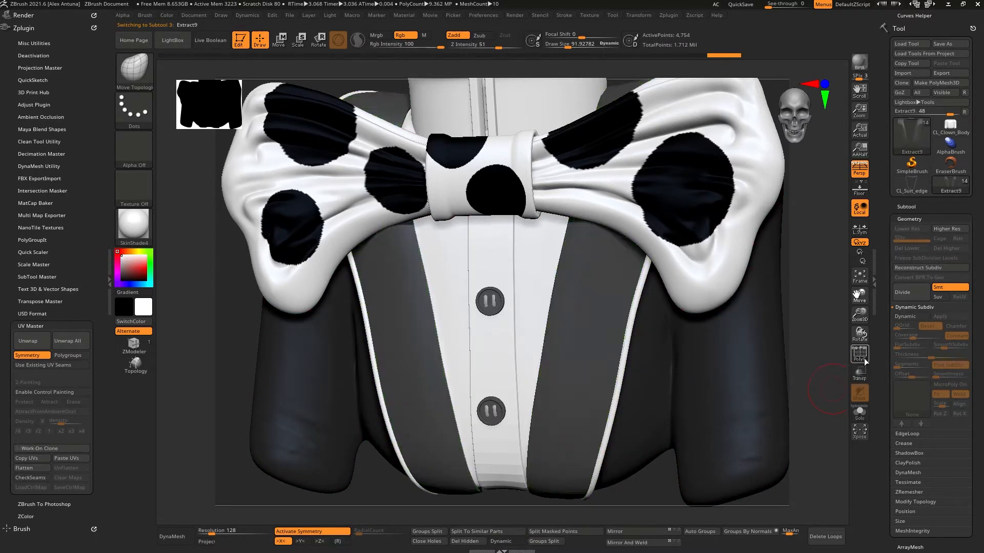
left_click(864, 355)
left_click_drag(801, 334, 753, 322)
Step: Try to reconstruct lower subdivision levels on the Extract9 subtool
left_click(907, 207)
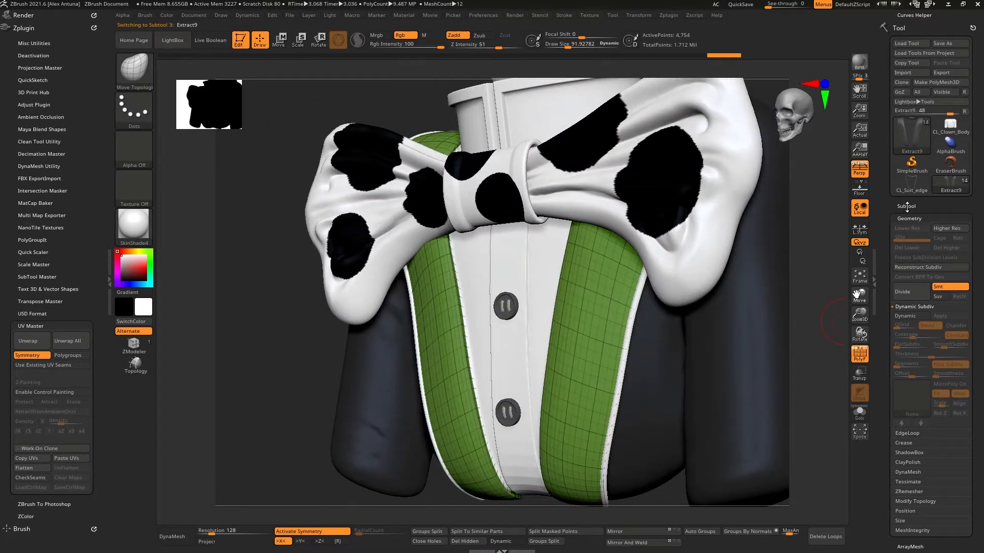
mouse_move(909, 277)
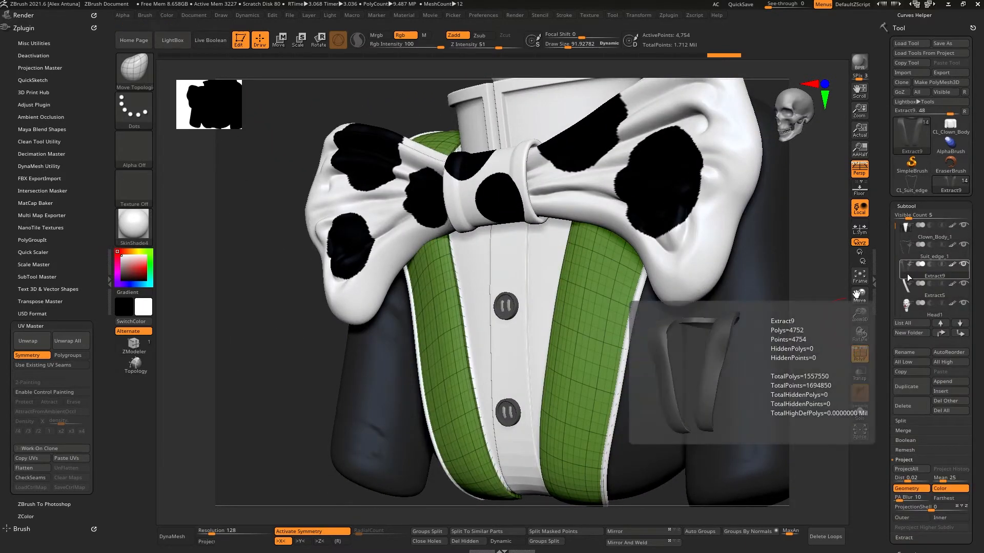
left_click_drag(702, 332, 800, 338)
left_click_drag(809, 319, 797, 339)
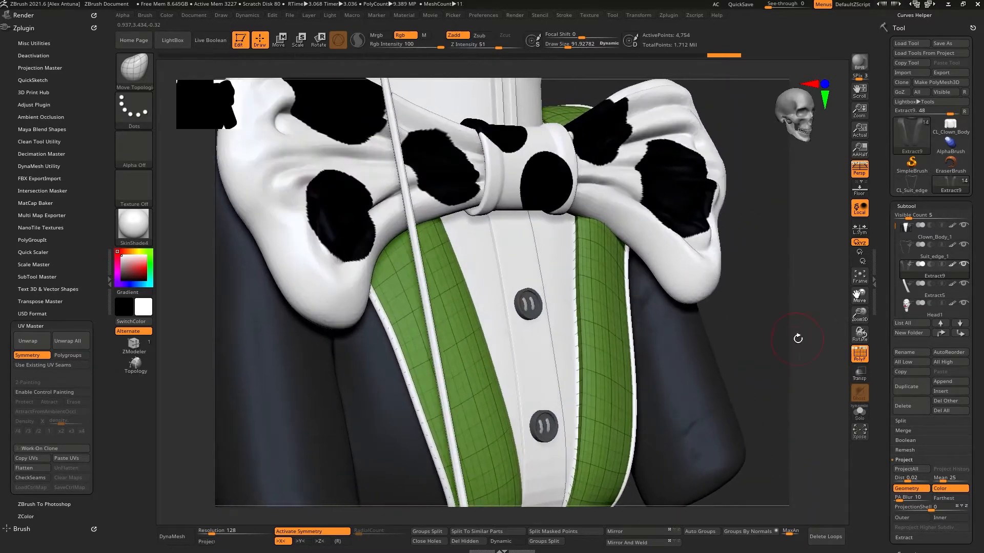
scroll(881, 389, "down", 5)
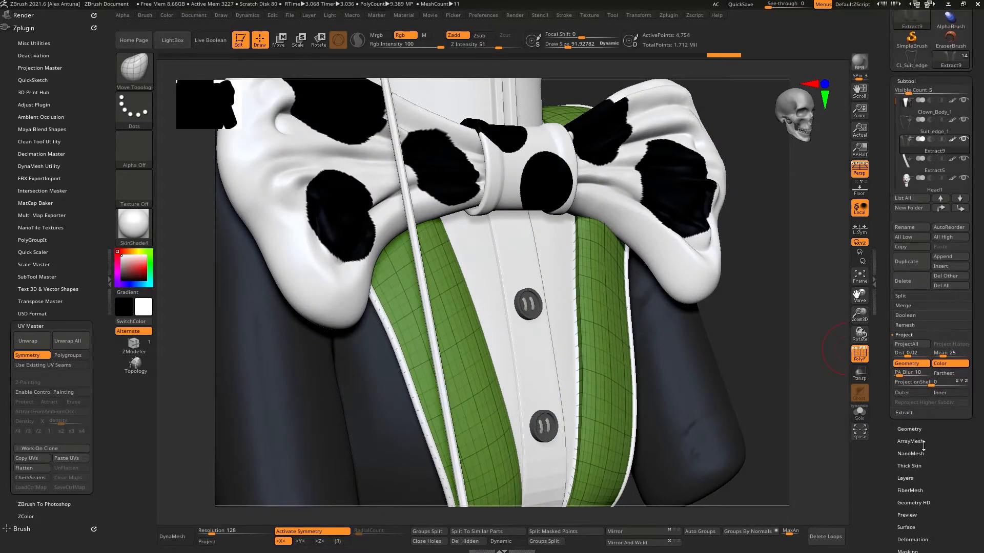
left_click(909, 429)
scroll(885, 346, "up", 2)
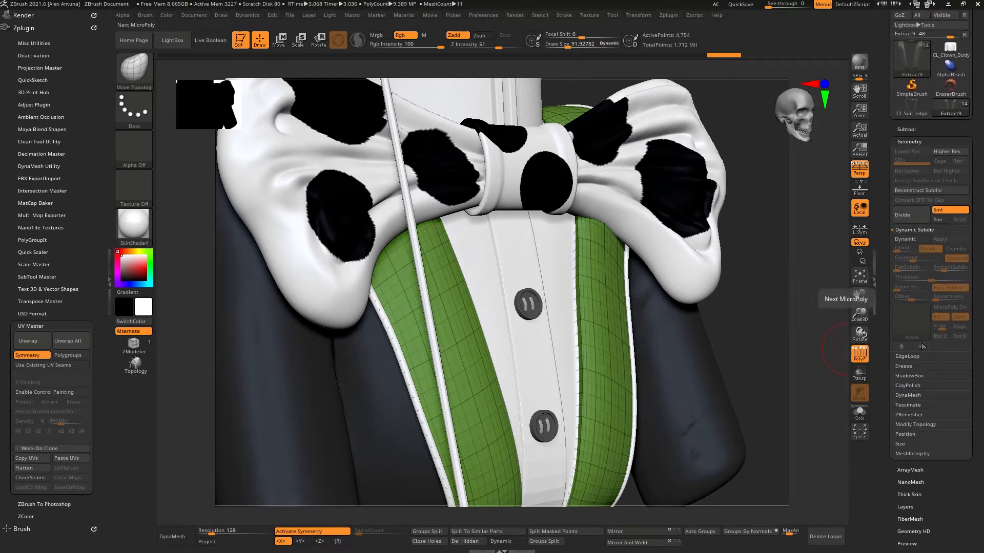
left_click(910, 190)
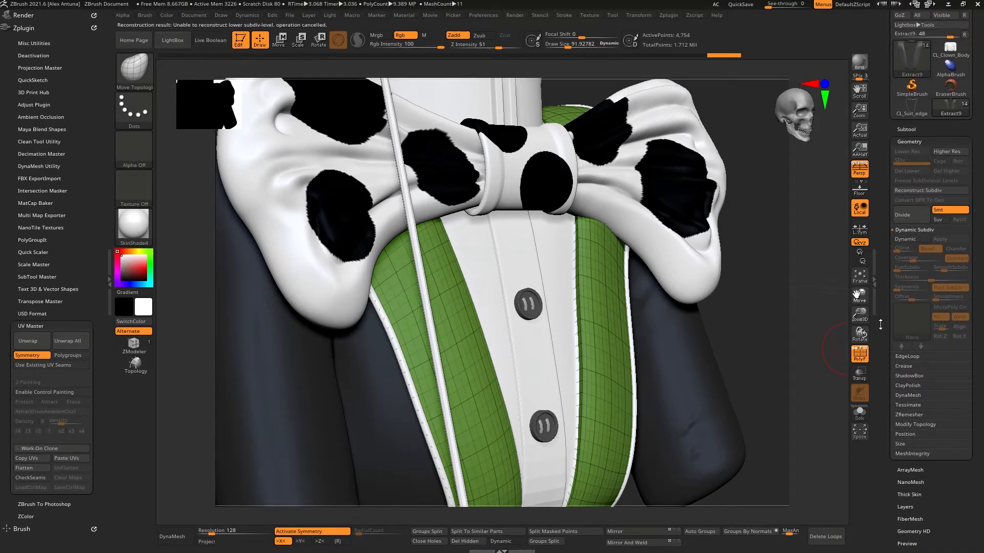
Step: Retopologize the Extract9 subtool with ZRemesher
left_click(906, 416)
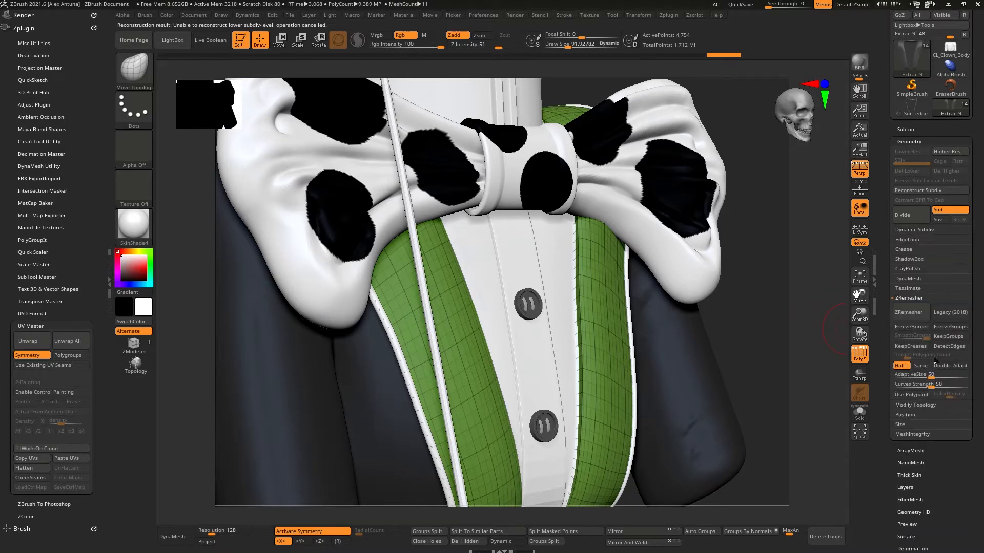
left_click(909, 315)
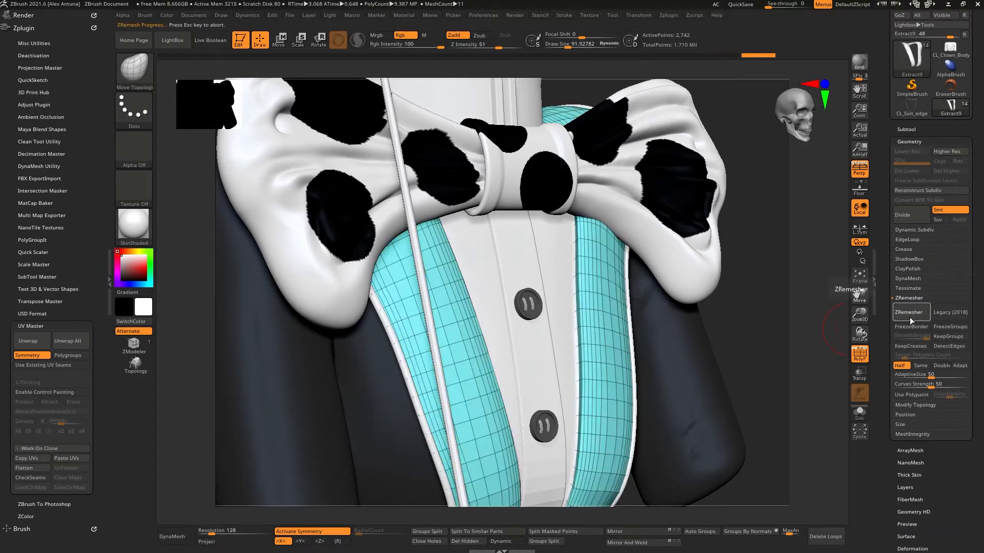
left_click_drag(784, 342, 783, 355)
Step: Divide the remeshed Extract9 subtool twice to add subdivision levels
left_click(908, 219)
left_click(909, 217)
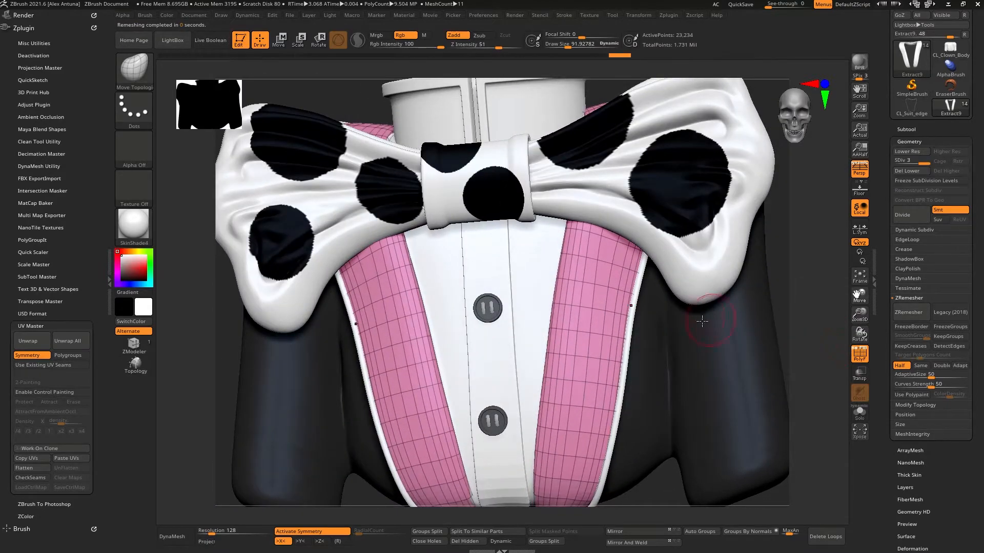
mouse_move(699, 337)
left_mouse_down()
mouse_move(707, 334)
mouse_move(711, 359)
mouse_move(716, 315)
mouse_move(685, 328)
left_mouse_up()
Step: Switch the sculpting brush to the Move brush
key("space")
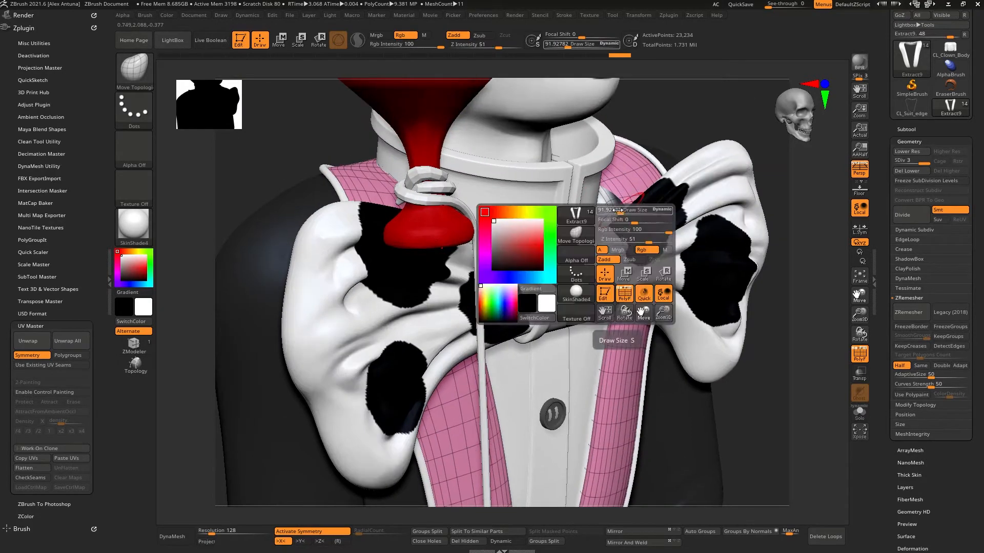
left_click(630, 211)
key("b")
key("m")
key("v")
left_click_drag(605, 203, 613, 200)
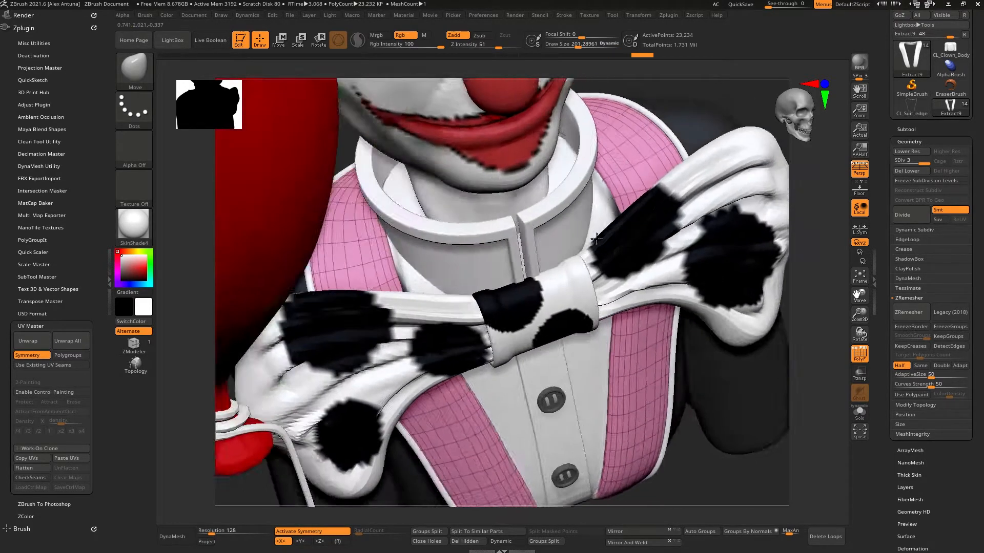
left_click_drag(589, 153, 658, 154)
right_click_drag(658, 154, 666, 246)
Step: Hide the polyframe and orbit around the model to inspect it
key("shift+f")
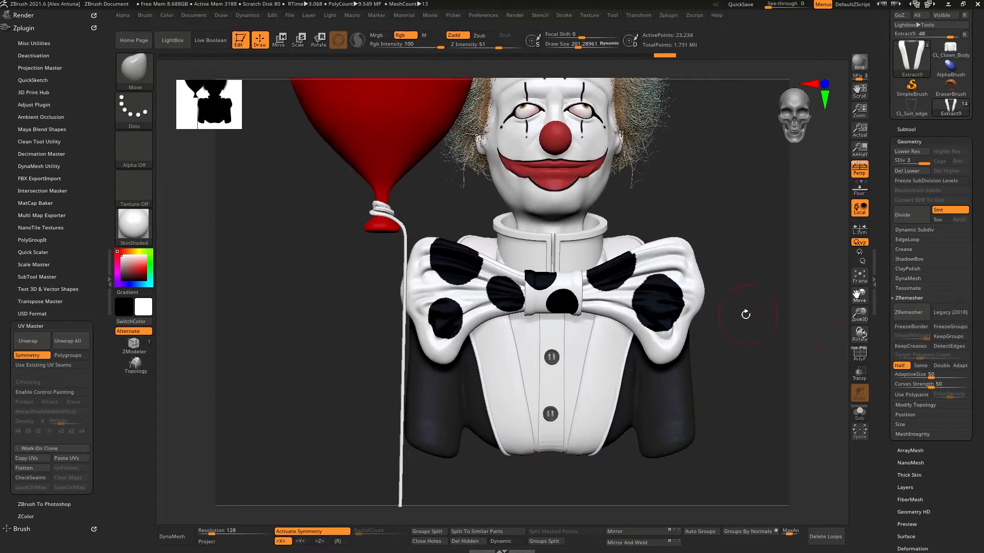
right_click_drag(744, 314, 676, 348)
right_click_drag(676, 348, 701, 307, "alt")
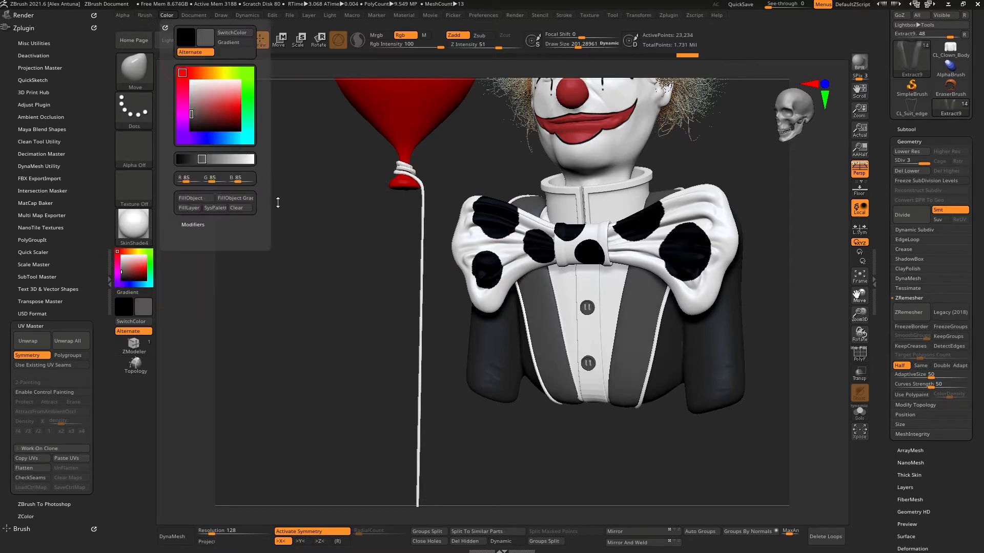
right_click_drag(698, 354, 579, 395)
Step: Reselect the Extract9 subtool in the subtool list
left_click(559, 414, "alt")
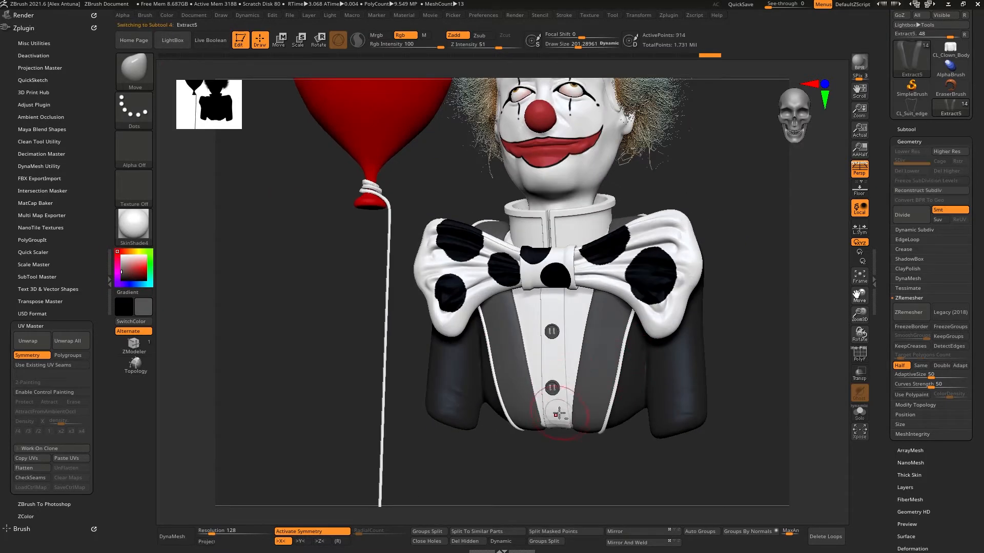
left_click(860, 354)
left_click(860, 355)
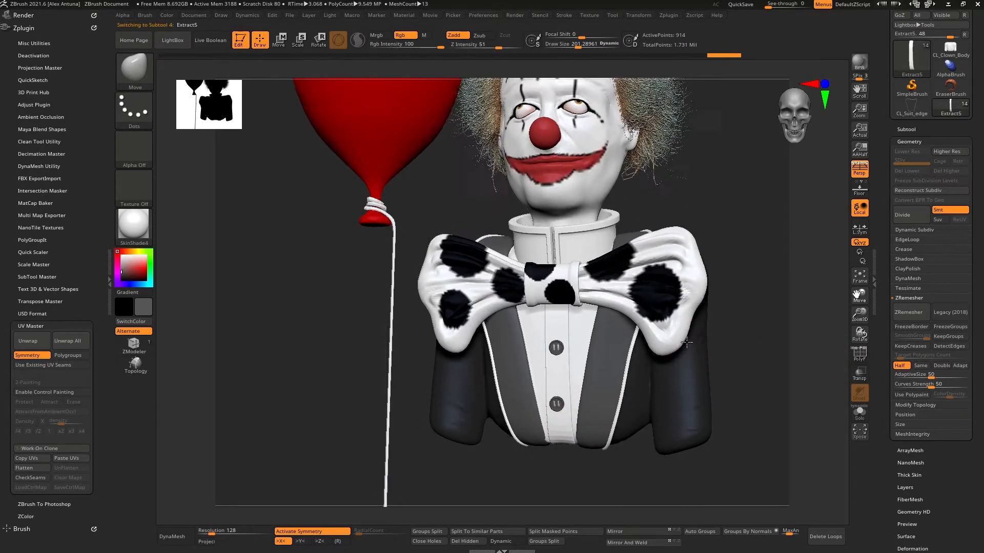
left_click(905, 129)
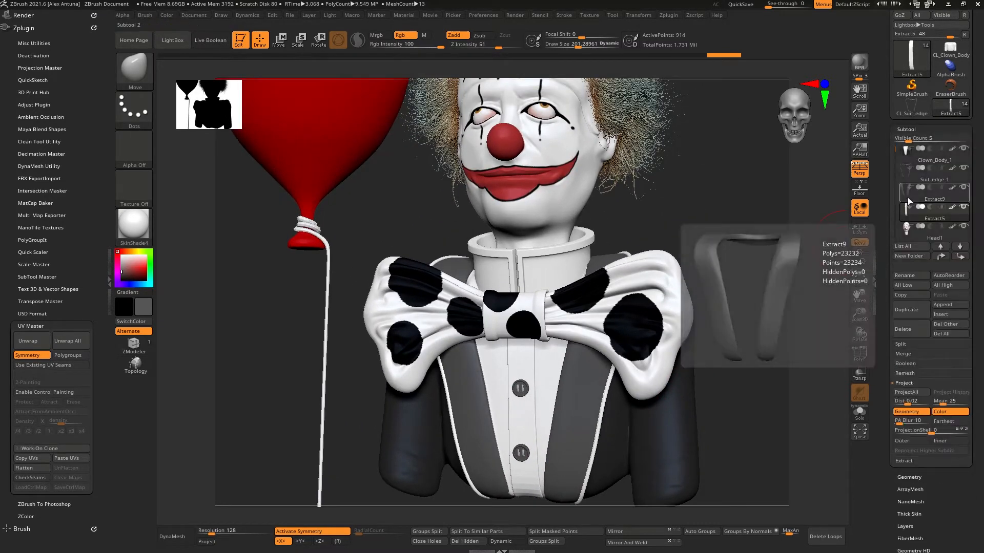
left_click(928, 194)
left_click_drag(699, 351, 735, 367)
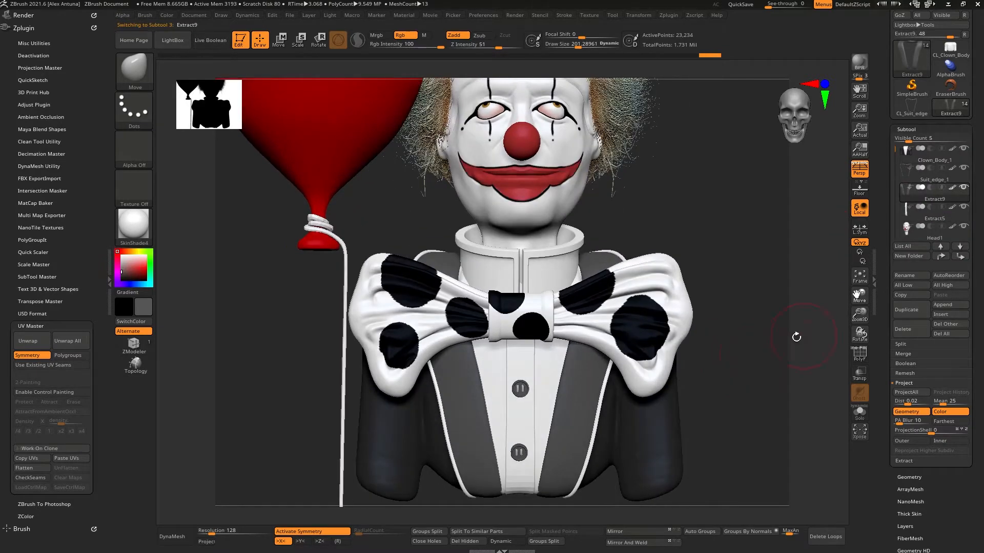
Step: Create a working clone of Extract9, unwrap it, preview the flattened UVs and unflatten the view
left_click(32, 449)
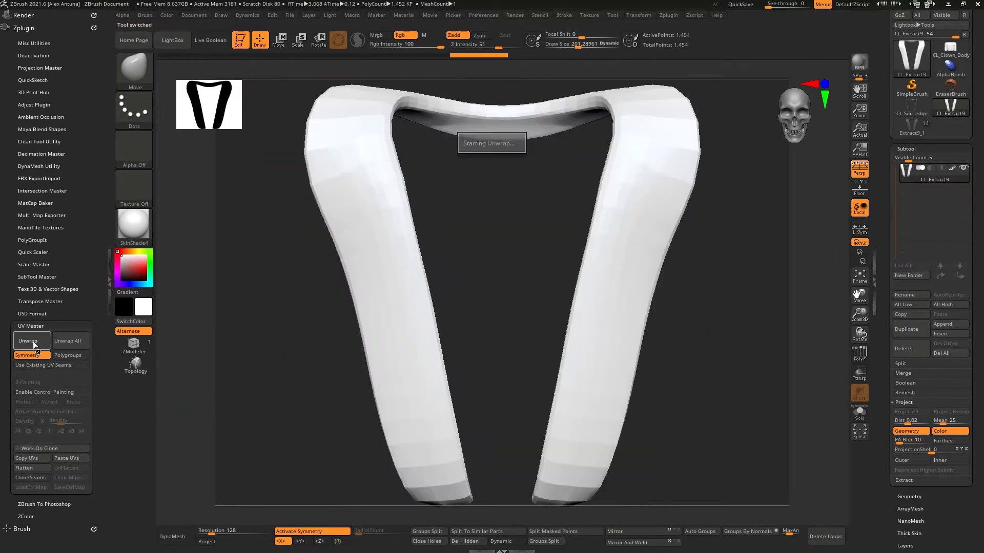
left_click(23, 466)
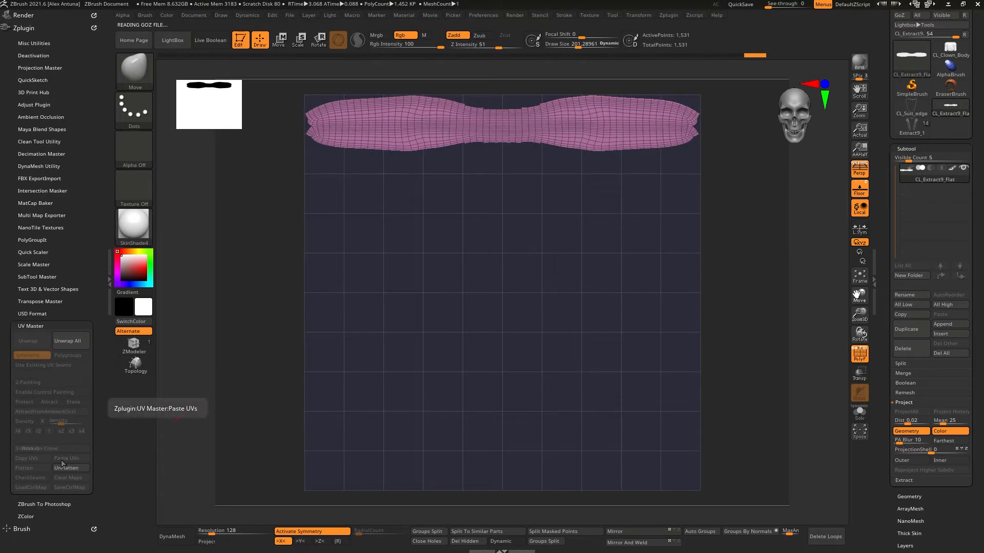
left_click(59, 469)
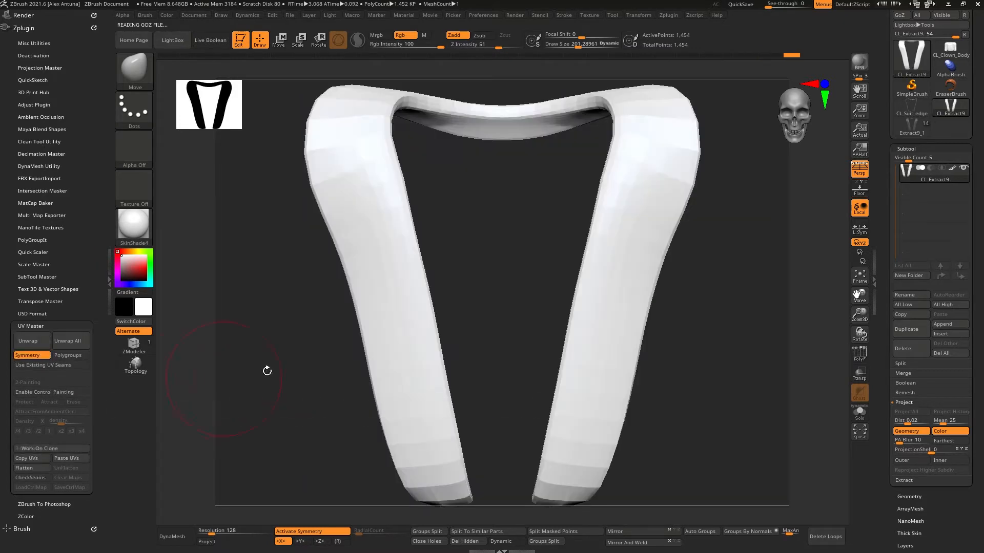
Step: Inspect the unwrapped clone's polyframe, then switch back to the main clown tool
left_click_drag(266, 368, 626, 356)
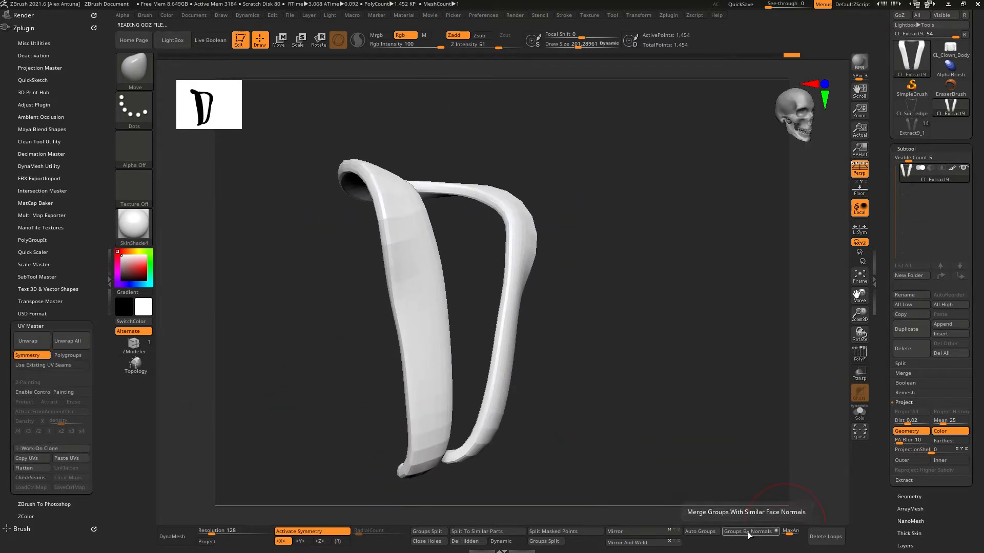
key("shift+f")
left_click_drag(656, 354, 639, 367)
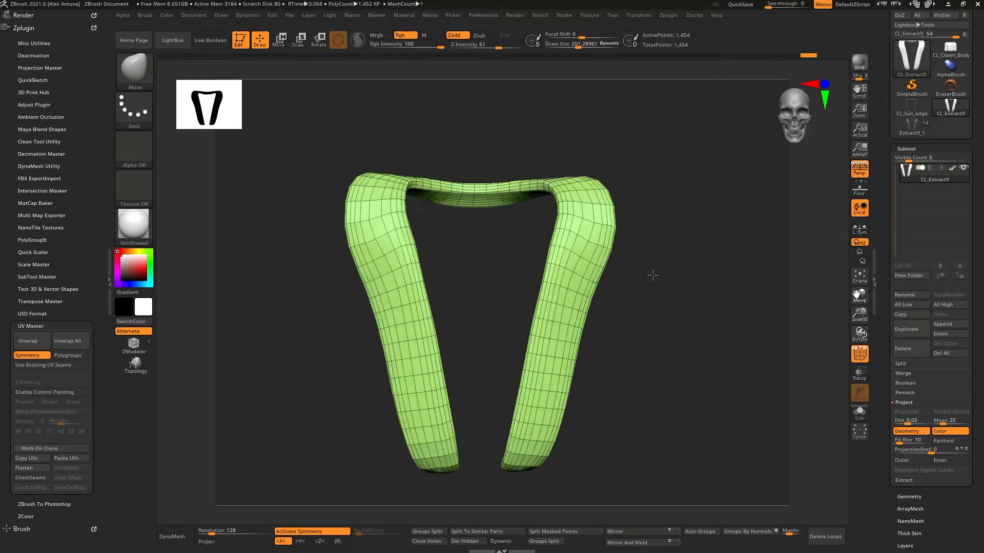
mouse_move(652, 275)
left_mouse_down()
mouse_move(635, 257)
mouse_move(720, 259)
mouse_move(686, 286)
mouse_move(610, 287)
mouse_move(656, 289)
left_mouse_up()
left_click(911, 125)
mouse_move(743, 240)
left_mouse_down()
mouse_move(714, 254)
mouse_move(755, 272)
mouse_move(734, 281)
mouse_move(735, 254)
mouse_move(758, 226)
mouse_move(725, 246)
mouse_move(743, 292)
mouse_move(742, 282)
mouse_move(754, 292)
mouse_move(724, 281)
mouse_move(750, 254)
left_mouse_up()
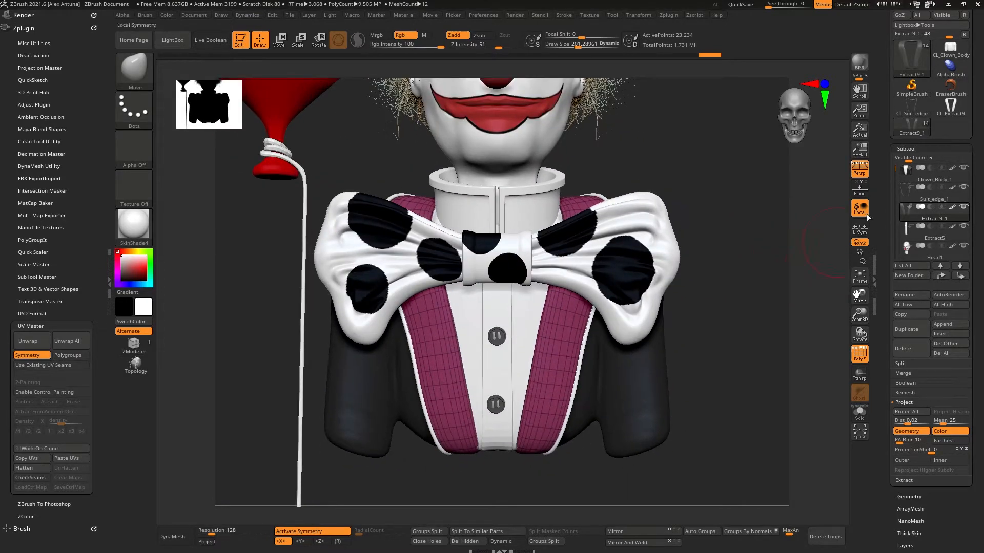
Step: Isolate the Extract9 strap subtool and regroup its polygroups by normals
mouse_move(910, 130)
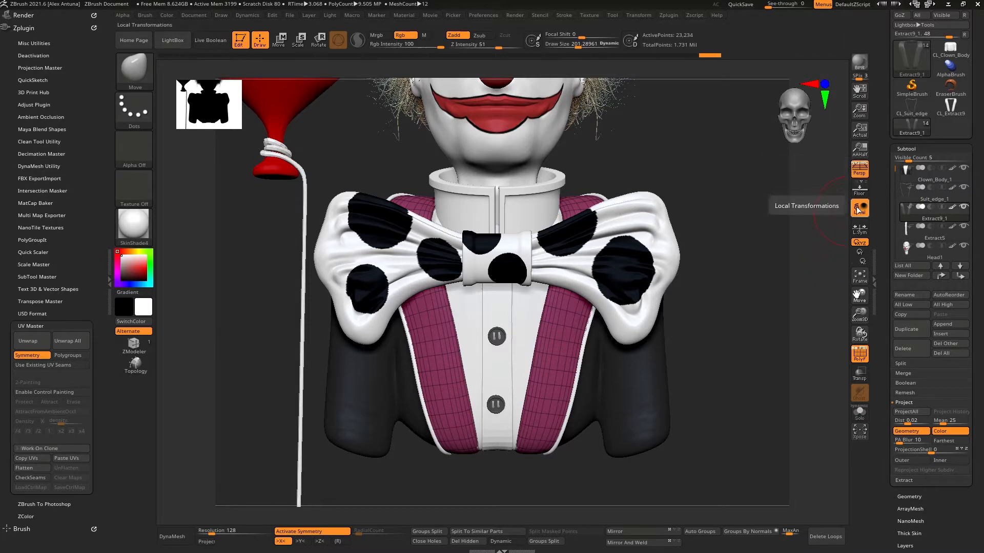
left_click(760, 532)
left_click_drag(749, 461, 789, 451)
left_click(859, 416)
left_click_drag(712, 400, 741, 409)
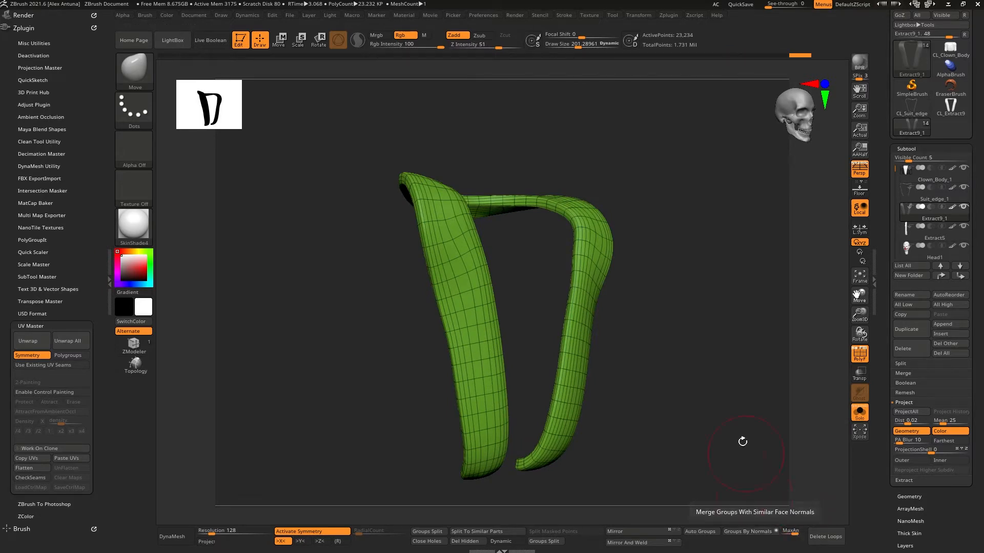
Step: Lower the maximum angle tolerance and regroup by normals so the two straps and the top band get separate polygroups
left_click_drag(742, 441, 748, 503)
left_click(755, 536)
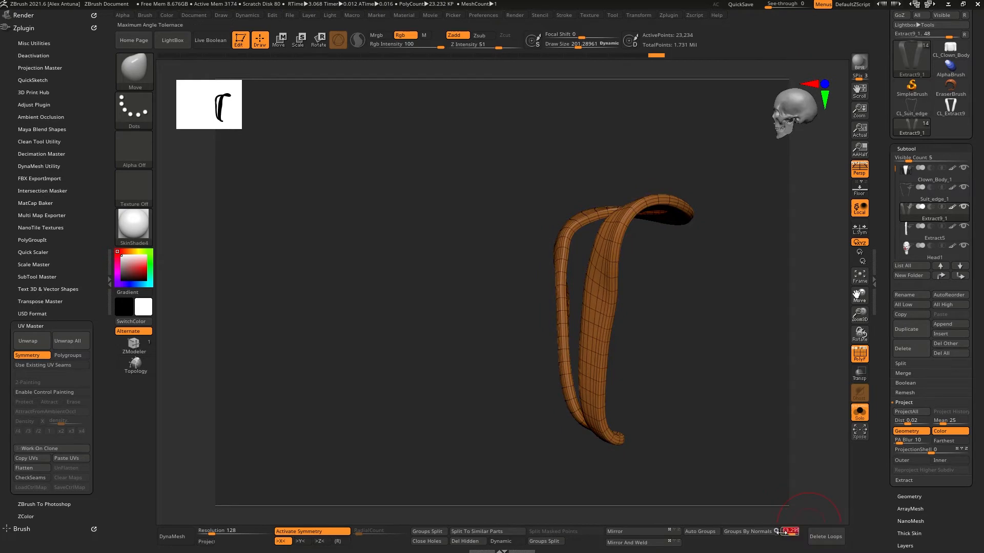
left_click_drag(790, 532, 780, 532)
left_click(748, 533)
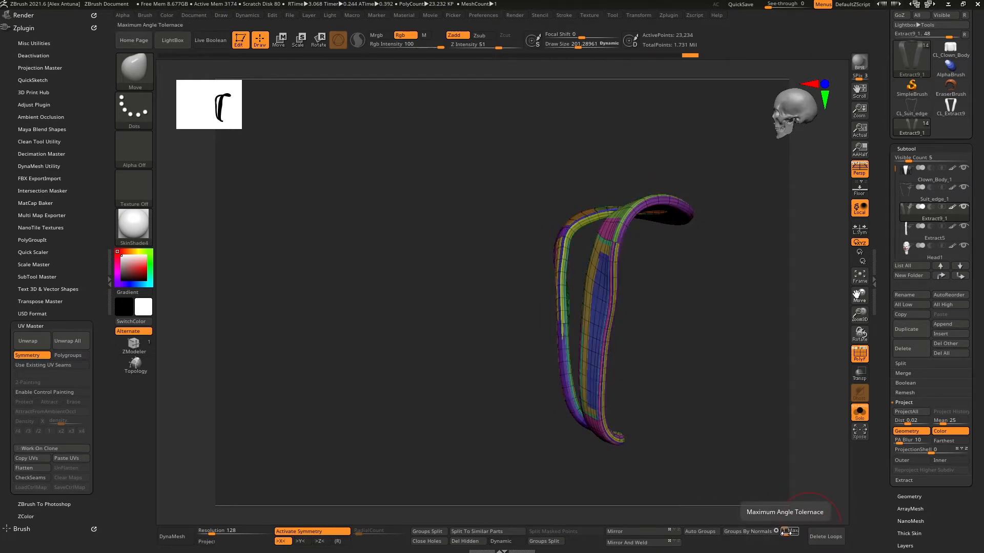
left_click(757, 533)
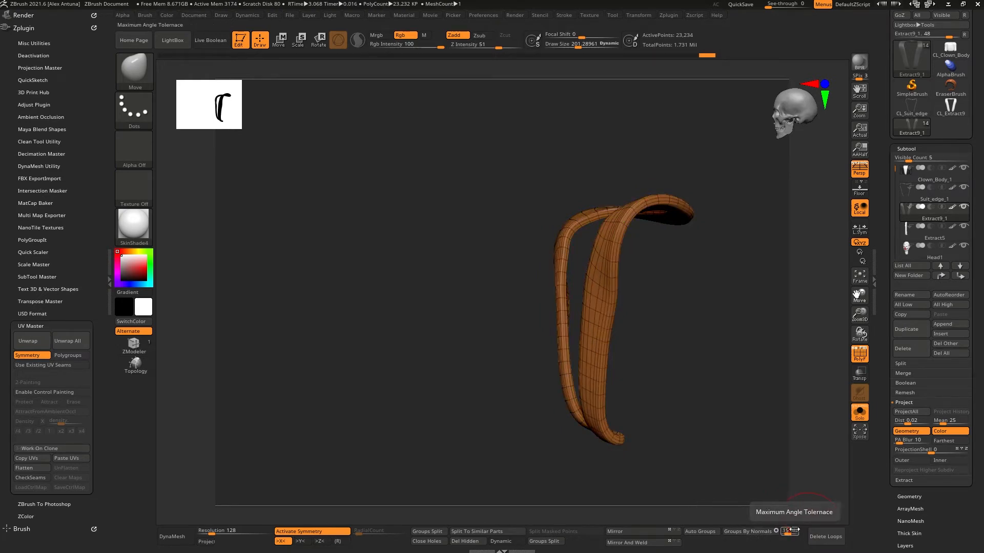
left_click(757, 532)
left_click_drag(764, 500, 727, 420)
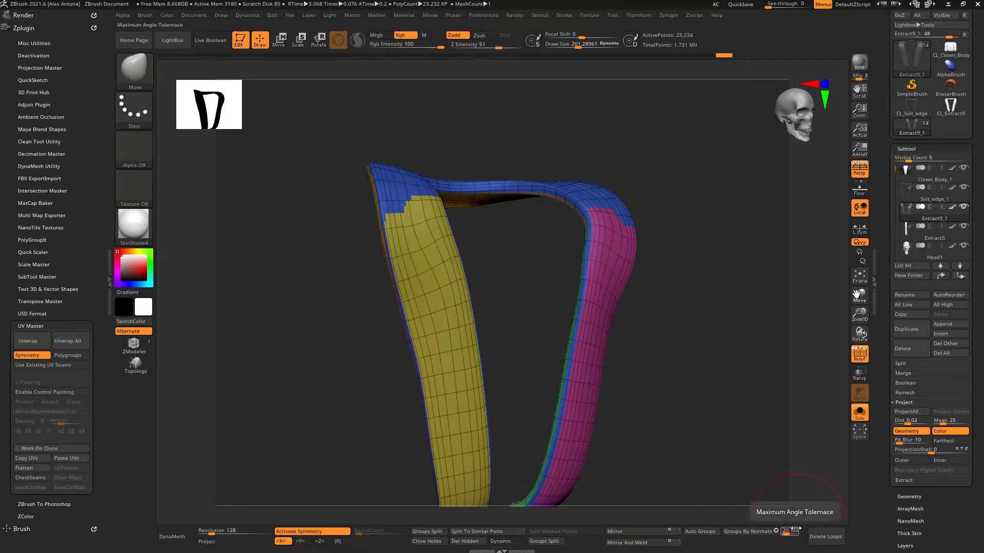
left_click(760, 531)
left_click_drag(786, 532, 789, 531)
left_click(775, 533)
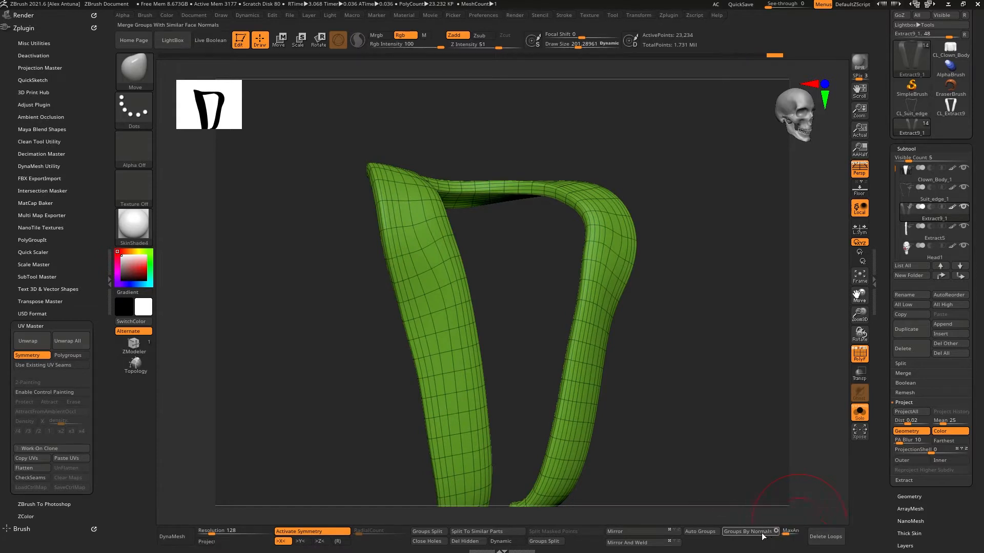
left_click(761, 535)
left_click_drag(787, 532, 788, 532)
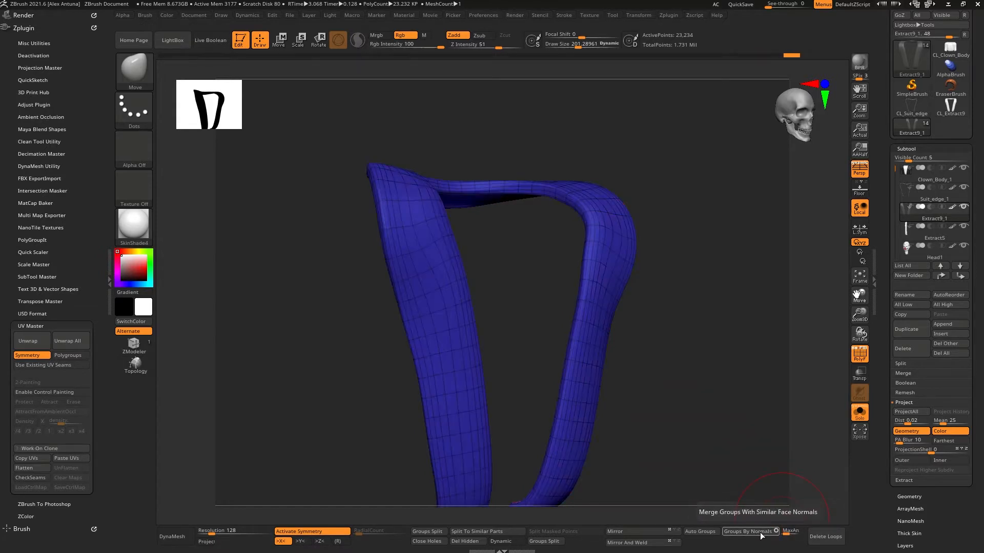
left_click(754, 531)
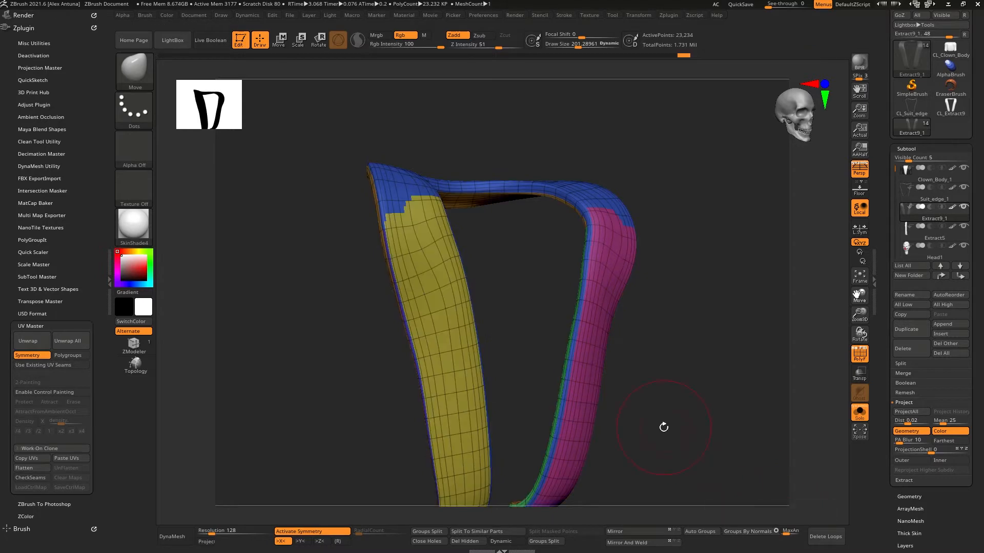
mouse_move(663, 426)
left_mouse_down()
mouse_move(487, 449)
mouse_move(644, 425)
mouse_move(687, 396)
mouse_move(715, 403)
mouse_move(705, 355)
mouse_move(610, 384)
mouse_move(681, 402)
mouse_move(680, 431)
mouse_move(705, 373)
mouse_move(702, 381)
left_mouse_up()
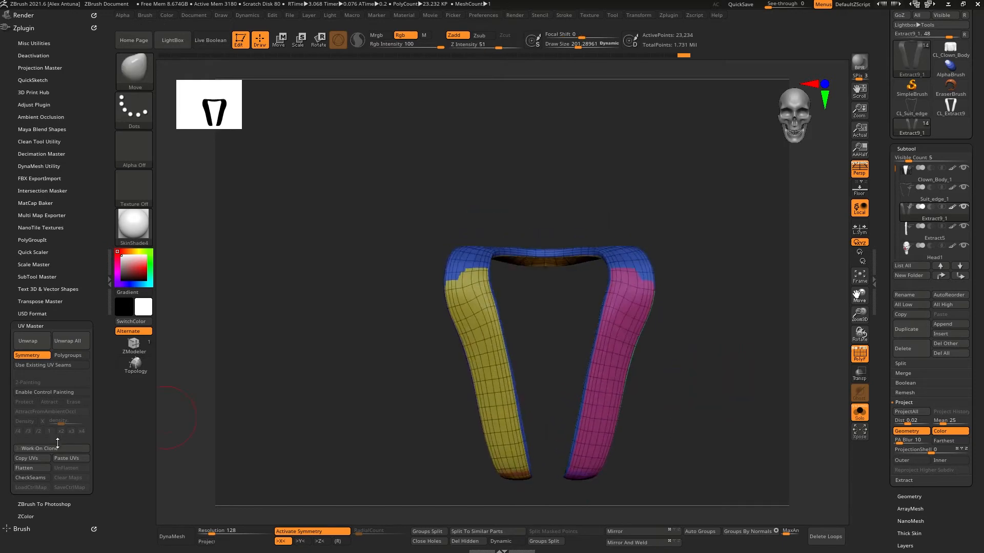
Step: Create a working clone of Extract9, unwrap it by polygroups, and flatten and unflatten it to preview the UVs
left_click(40, 448)
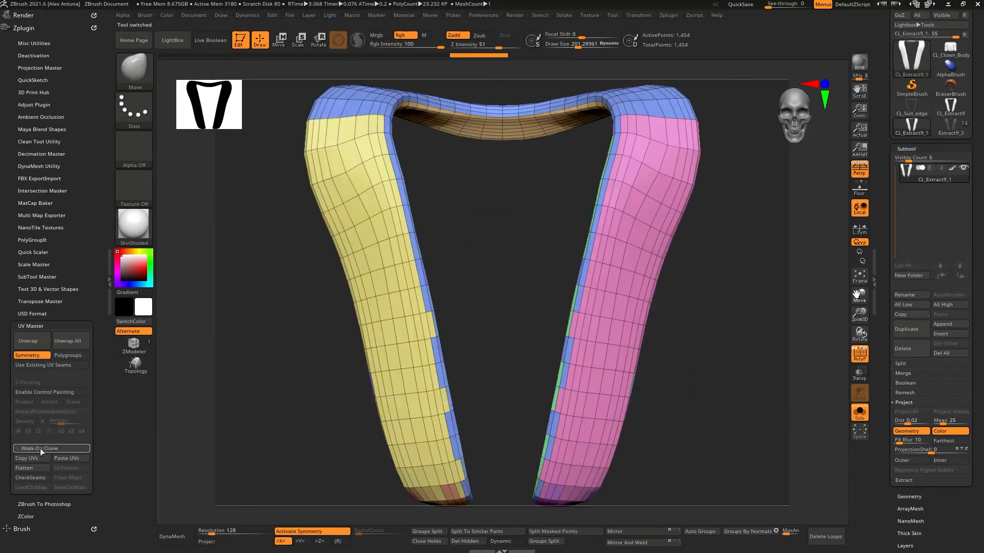
left_click(69, 356)
left_click(32, 341)
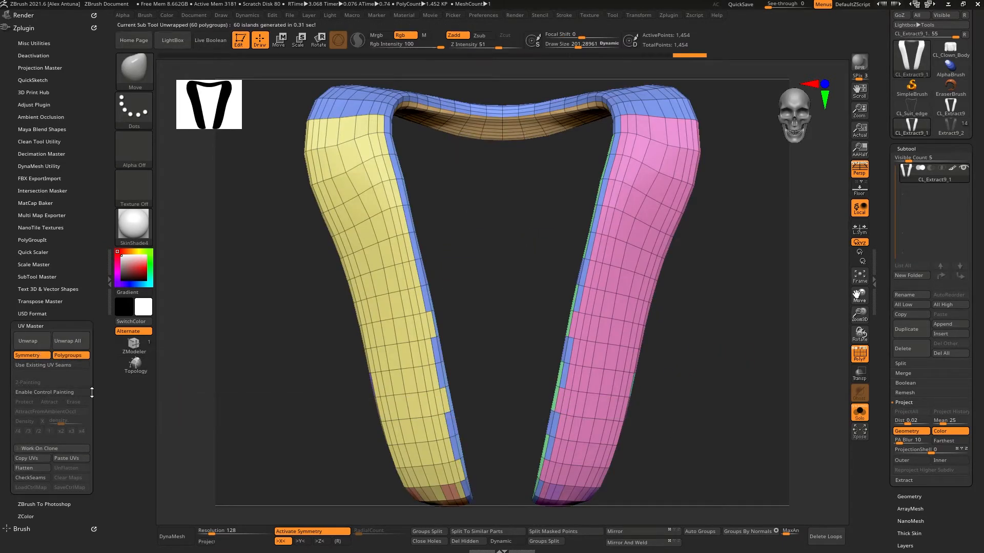
left_click(35, 468)
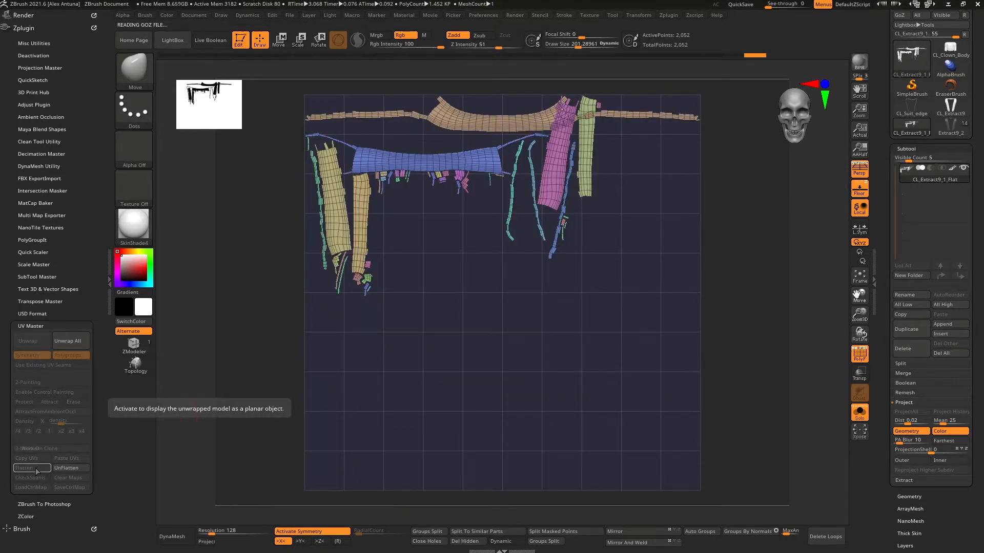
left_click(65, 468)
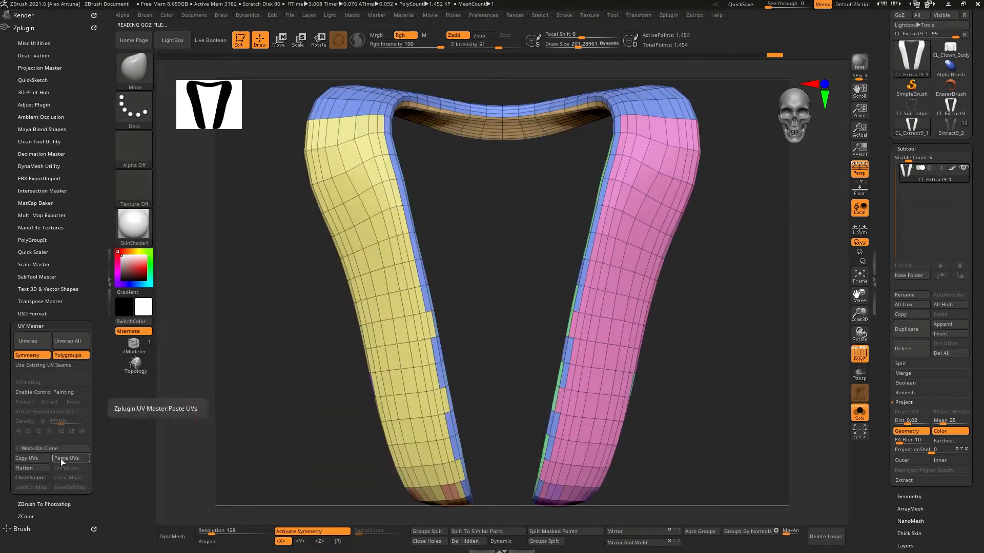
left_click(33, 468)
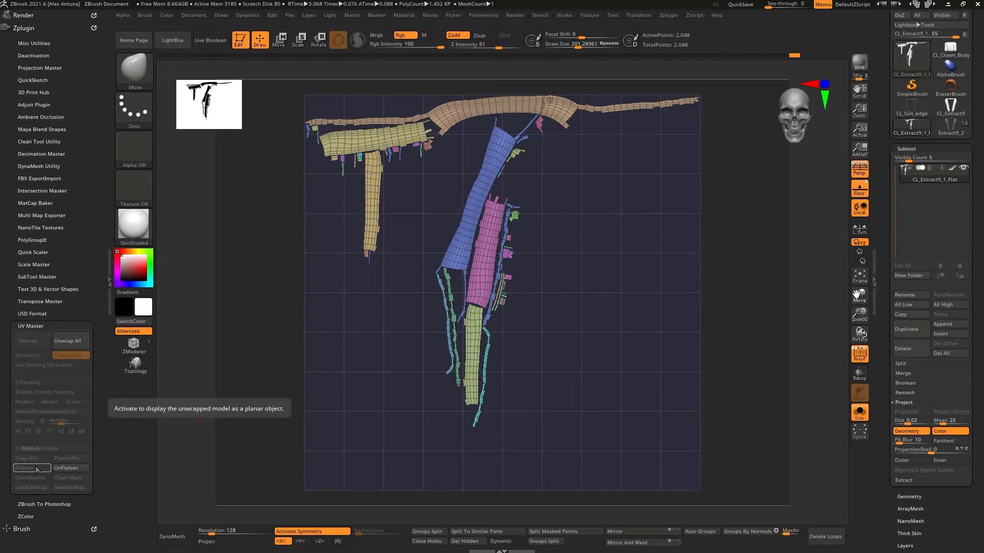
left_click(63, 468)
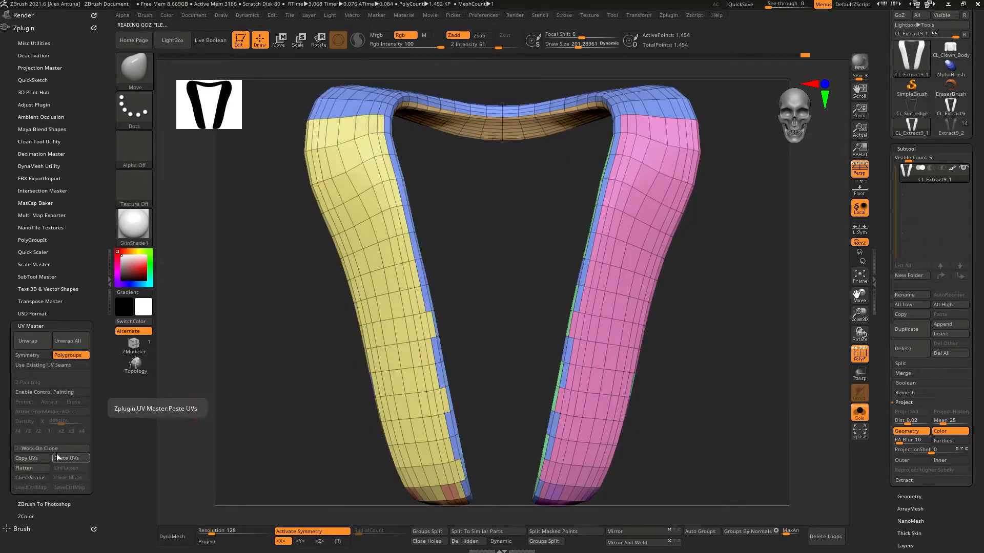
Step: Merge the clone into one polygroup, unwrap it again with symmetry only, and preview the flattened UVs
mouse_move(318, 398)
left_mouse_down()
mouse_move(360, 397)
mouse_move(320, 387)
mouse_move(307, 404)
left_mouse_up()
key("ctrl+w")
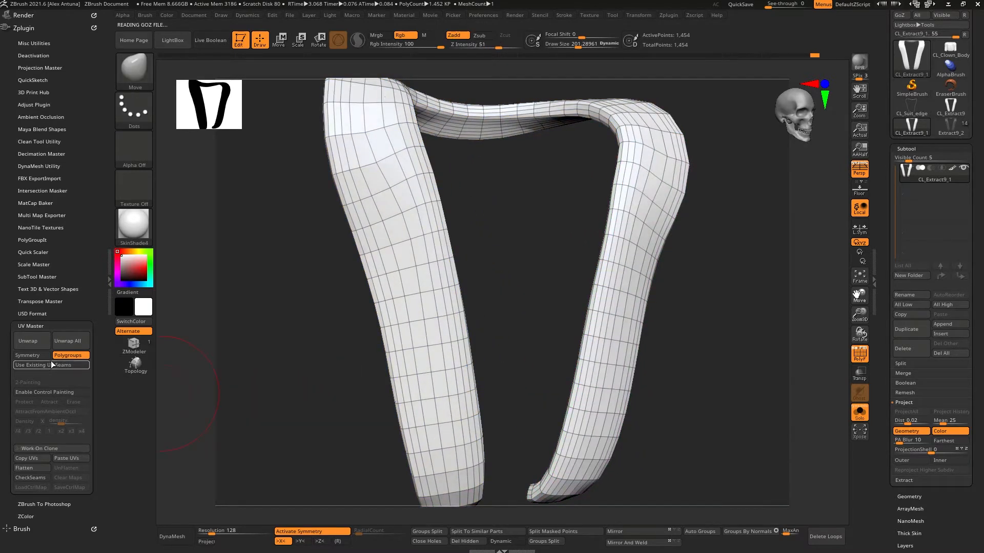
left_click(53, 357)
left_click(35, 357)
left_click(36, 342)
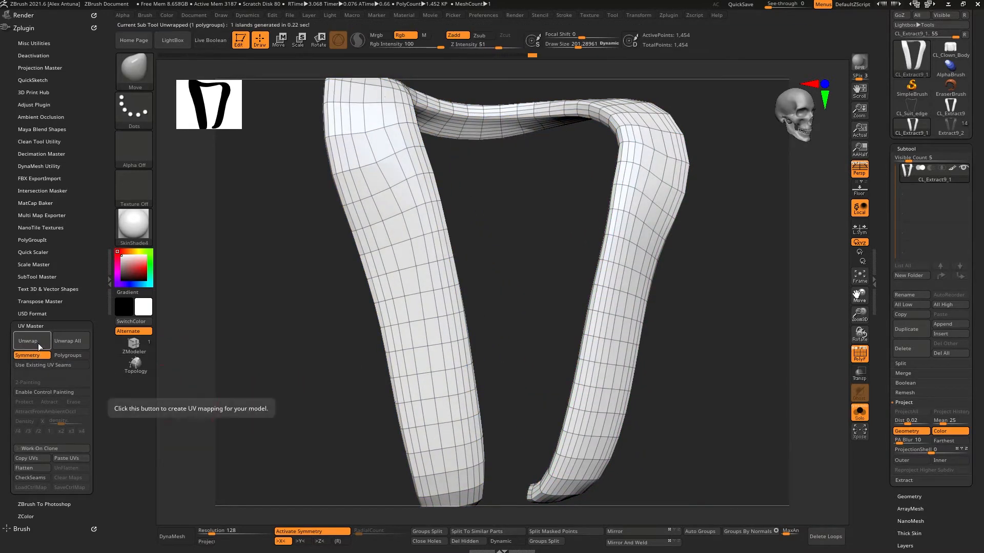
left_click(27, 468)
left_click(75, 469)
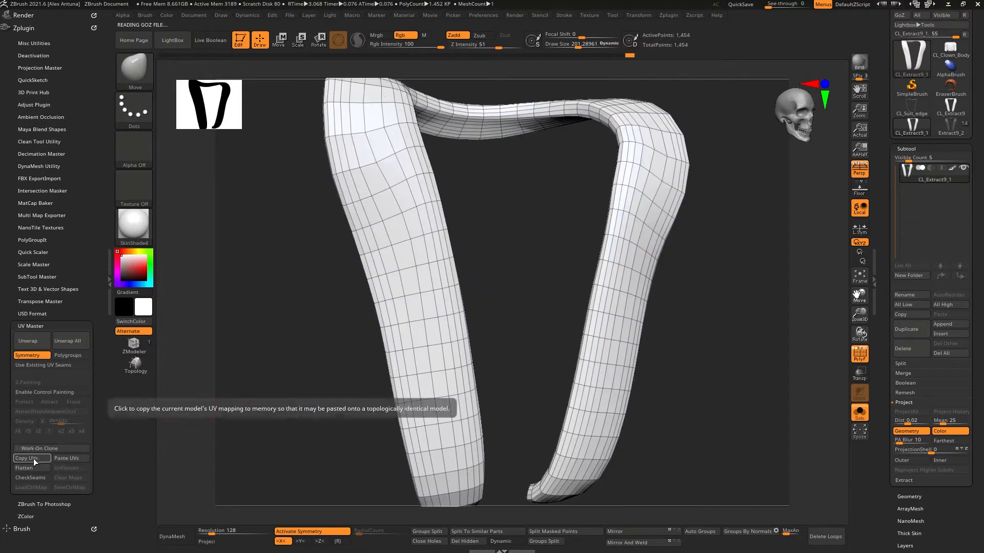
Step: Copy the clone's UVs, switch back to the clown tool, and paste them onto the Extract9 subtool
left_click(33, 458)
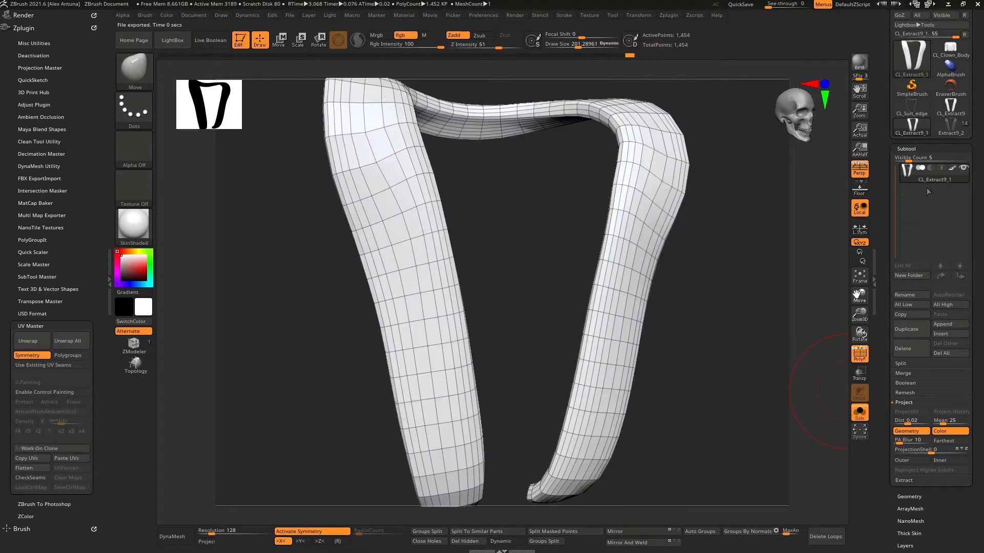
left_click(950, 127)
left_click(64, 460)
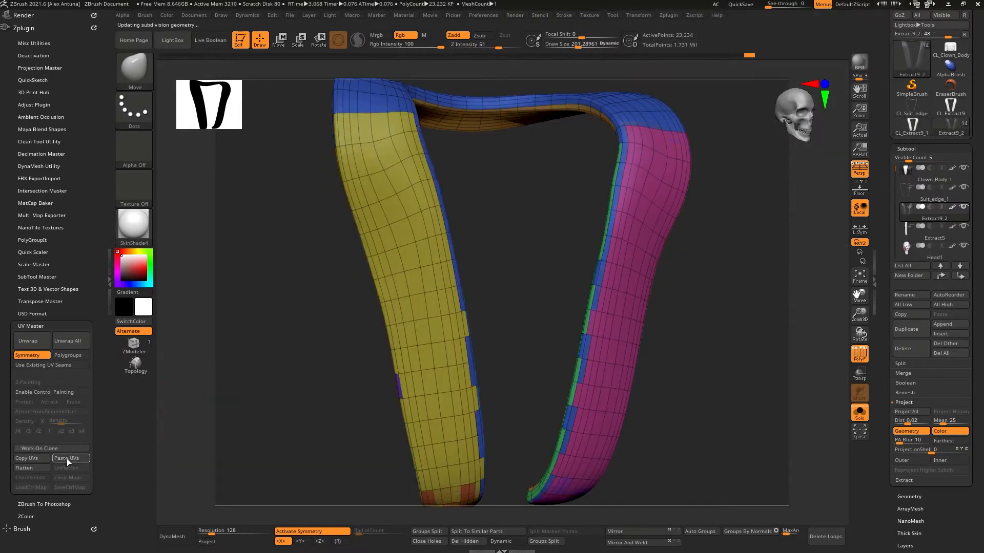
Step: Rename the strap subtool as Suit_fold
mouse_move(926, 218)
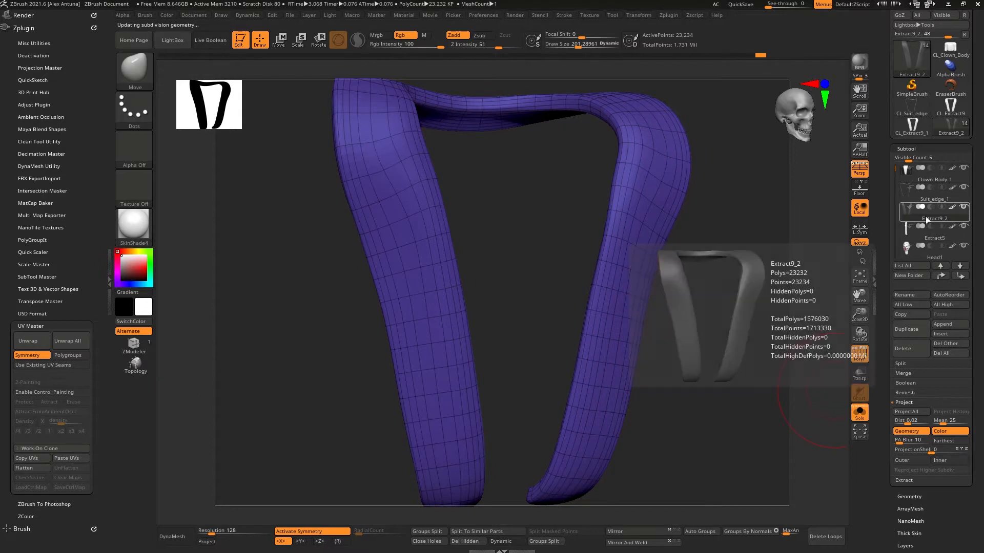
left_click(918, 295)
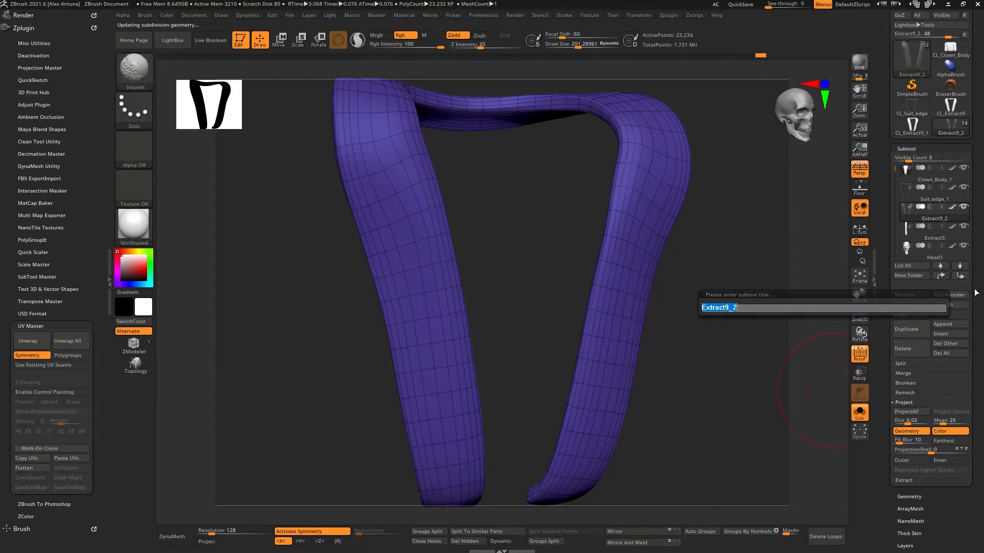
type("Suit_")
key("Return")
Step: Select the Extract5 button placket subtool and subdivide it to three subdivision levels
left_click_drag(717, 241, 842, 218)
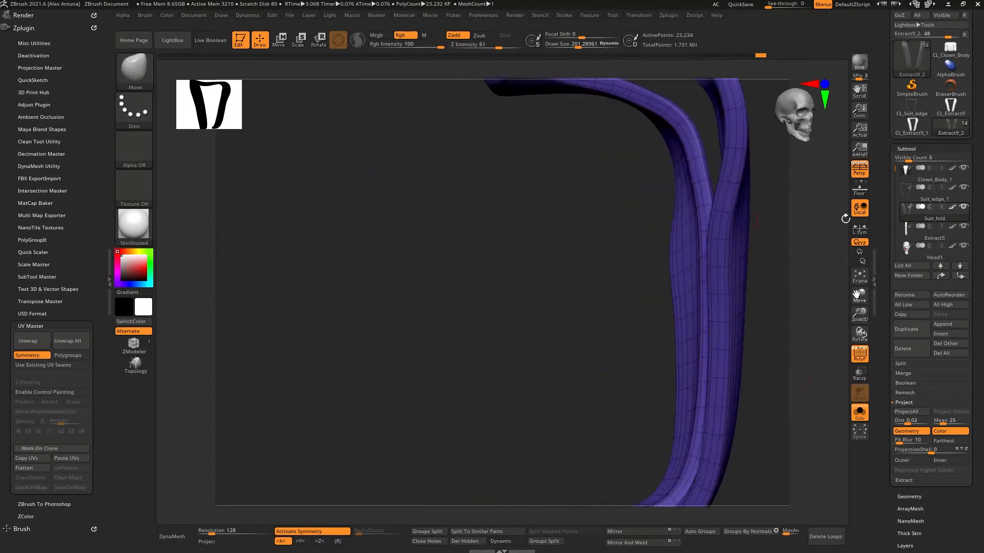
key("Down")
left_click_drag(820, 256, 700, 283)
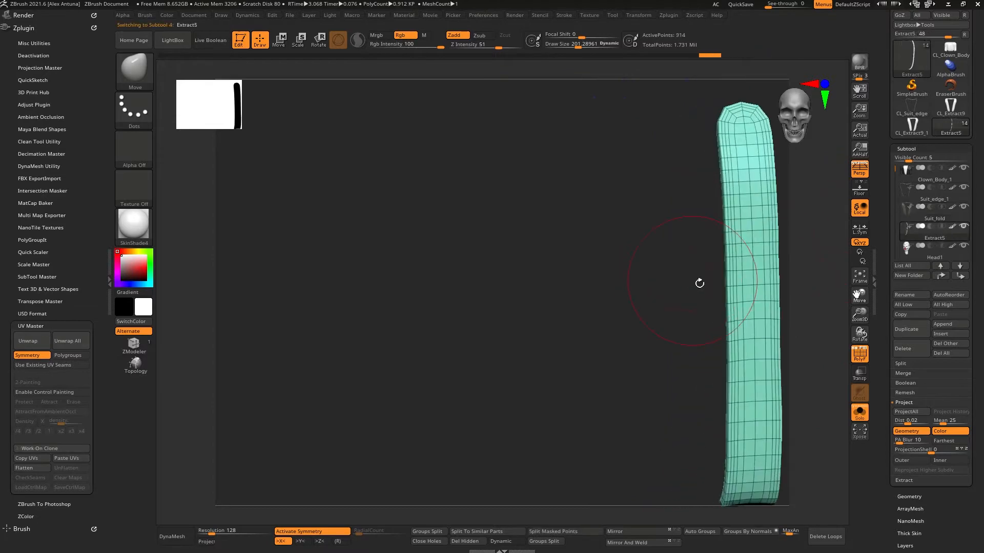
left_click(859, 414)
right_click_drag(661, 331, 589, 327)
left_click(910, 496)
right_click_drag(707, 303, 788, 311)
key("ctrl+d")
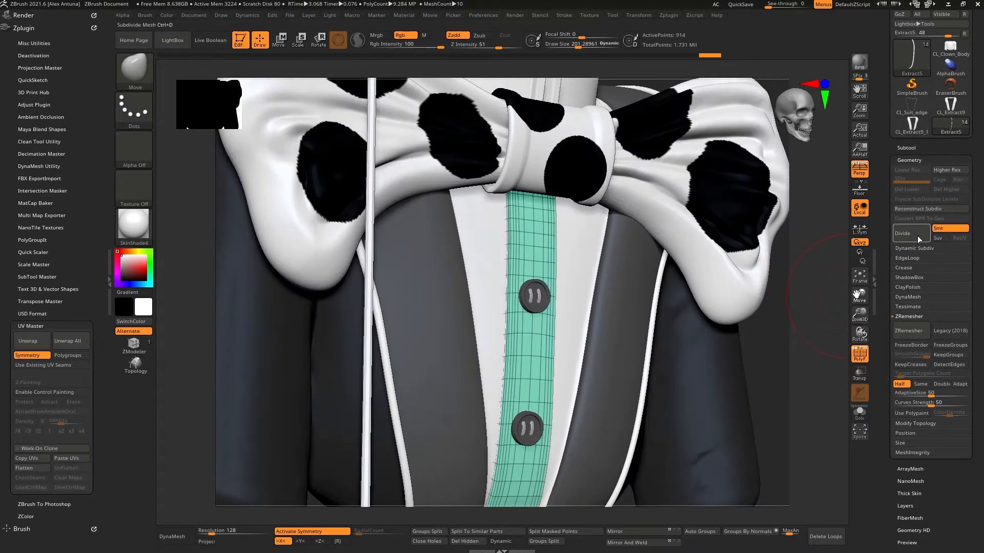
left_click(910, 248)
left_click(908, 250)
left_click(908, 238)
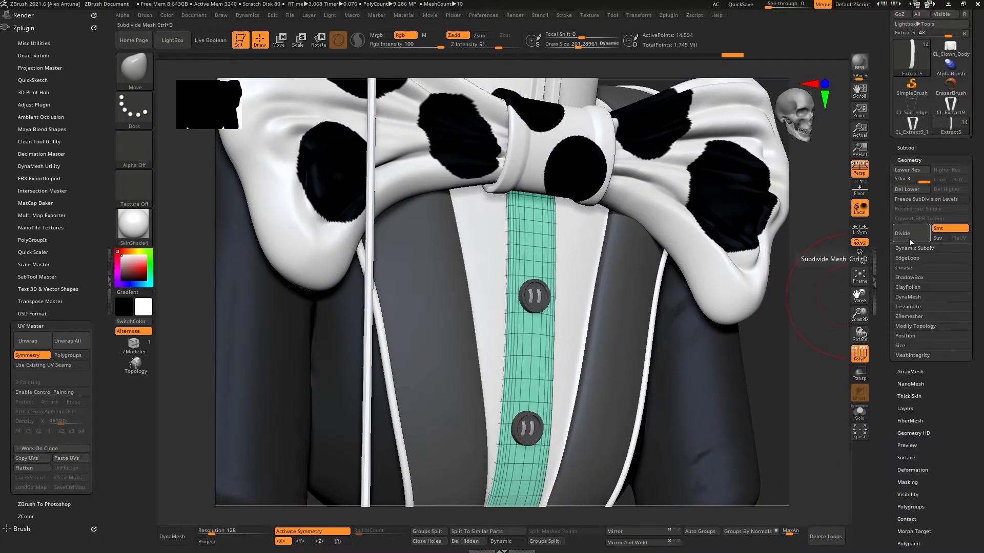
Step: Inspect the button placket on the suit front with and without the polyframe
left_click(860, 355)
mouse_move(666, 315)
right_mouse_down()
mouse_move(598, 339)
mouse_move(633, 333)
mouse_move(621, 303)
mouse_move(640, 328)
mouse_move(657, 284)
mouse_move(702, 274)
mouse_move(612, 261)
mouse_move(612, 251)
mouse_move(602, 279)
mouse_move(604, 191)
mouse_move(596, 273)
mouse_move(618, 267)
mouse_move(610, 241)
mouse_move(539, 319)
right_mouse_up()
left_click(595, 273, "alt")
key("space")
left_click_drag(576, 336, 563, 336)
right_click_drag(563, 336, 586, 261, "alt")
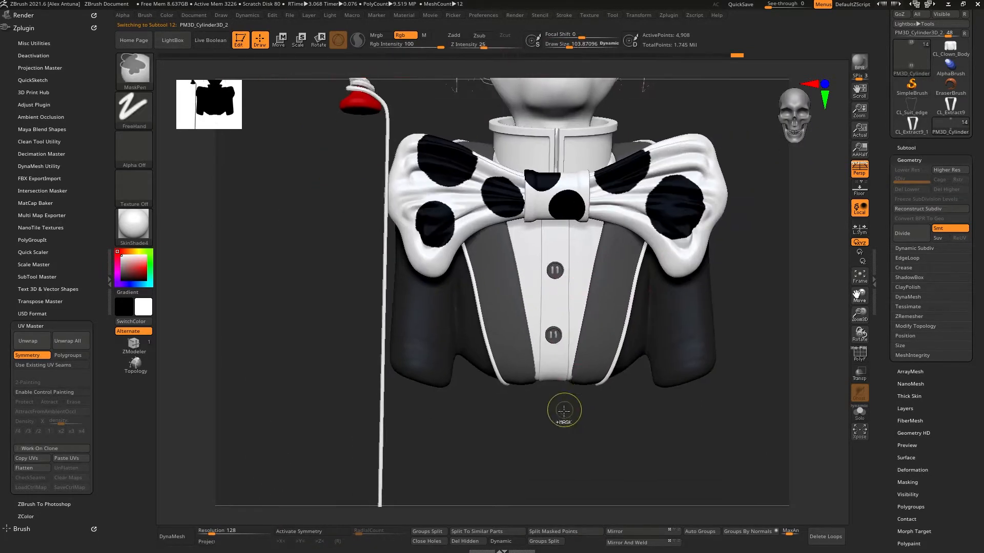
left_click_drag(554, 420, 601, 214, "ctrl")
left_click(563, 372, "alt")
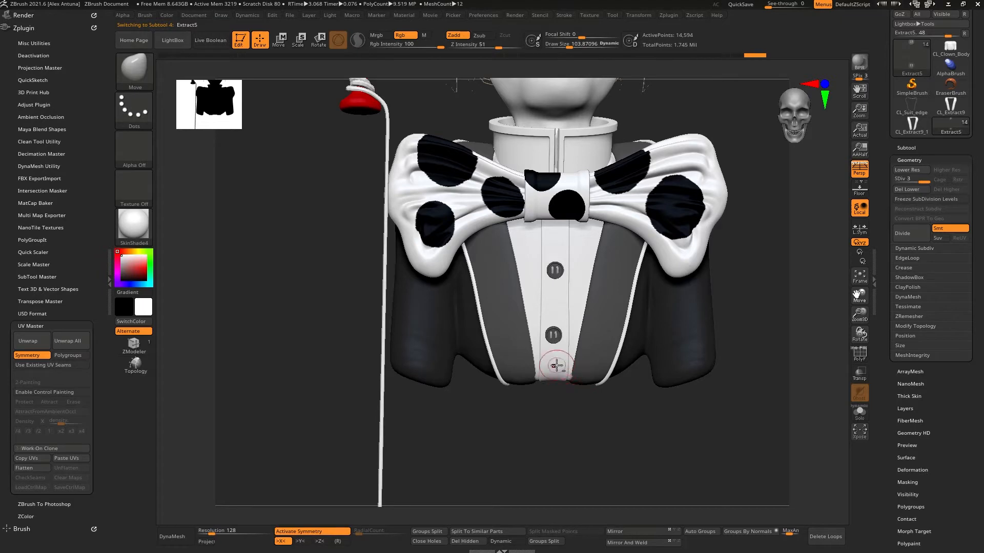
left_click(861, 358)
right_click_drag(589, 327, 581, 385, "ctrl")
left_click_drag(604, 472, 579, 111, "ctrl")
right_click_drag(601, 285, 609, 272)
mouse_move(608, 271)
right_mouse_down("ctrl")
mouse_move(597, 292)
mouse_move(614, 278)
right_mouse_up("ctrl")
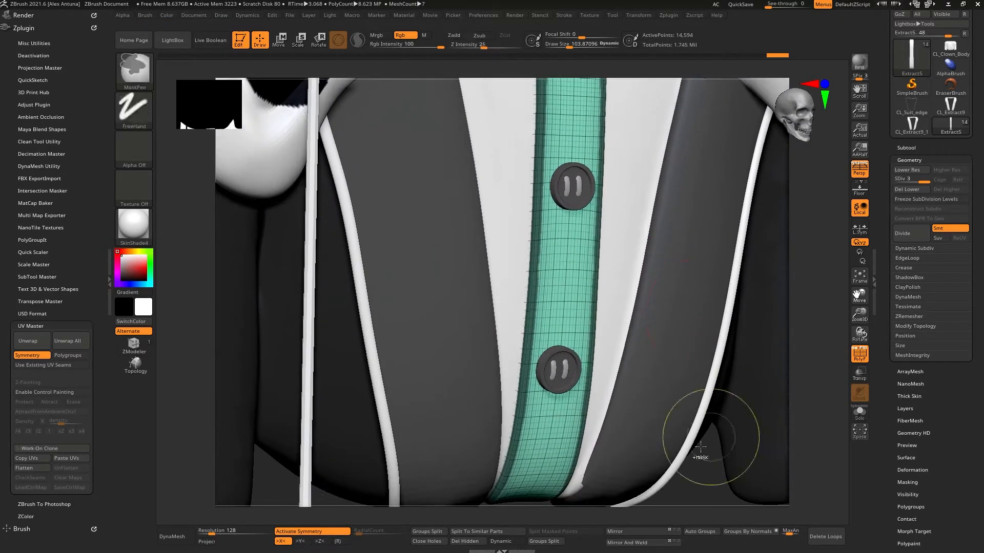
left_click(711, 455, "ctrl")
Step: Inflate the button placket slightly with the Inflate deformation, then hide the polyframe
left_click(912, 470)
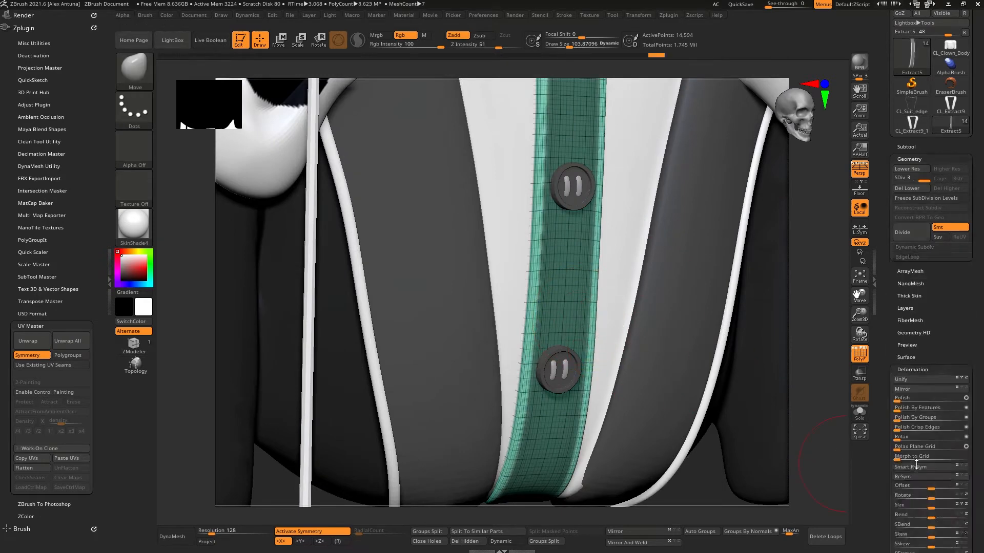
scroll(886, 446, "down", 3)
left_click_drag(930, 443, 938, 442)
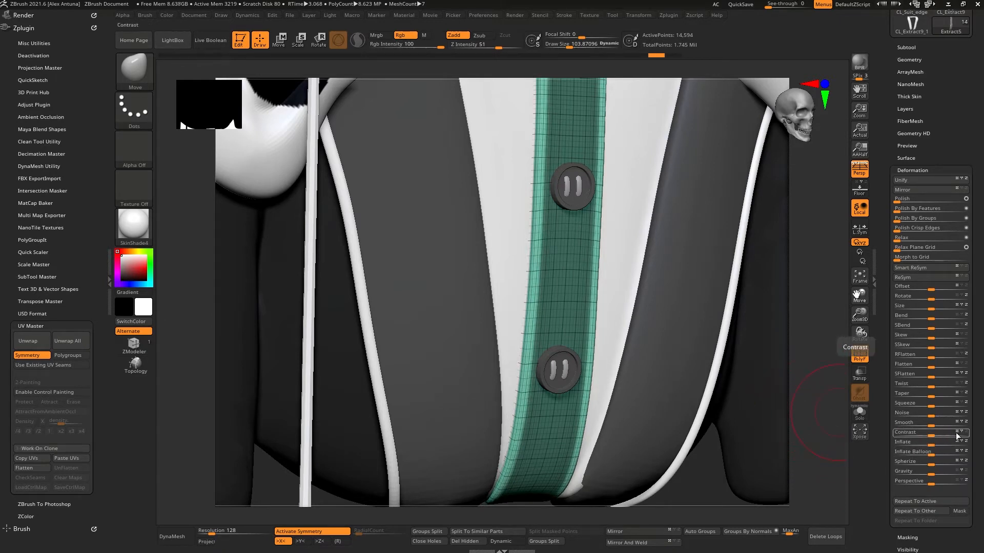
left_click_drag(932, 443, 940, 444)
key("ctrl+z")
left_click_drag(835, 389, 823, 364)
key("ctrl+z")
left_click(943, 444)
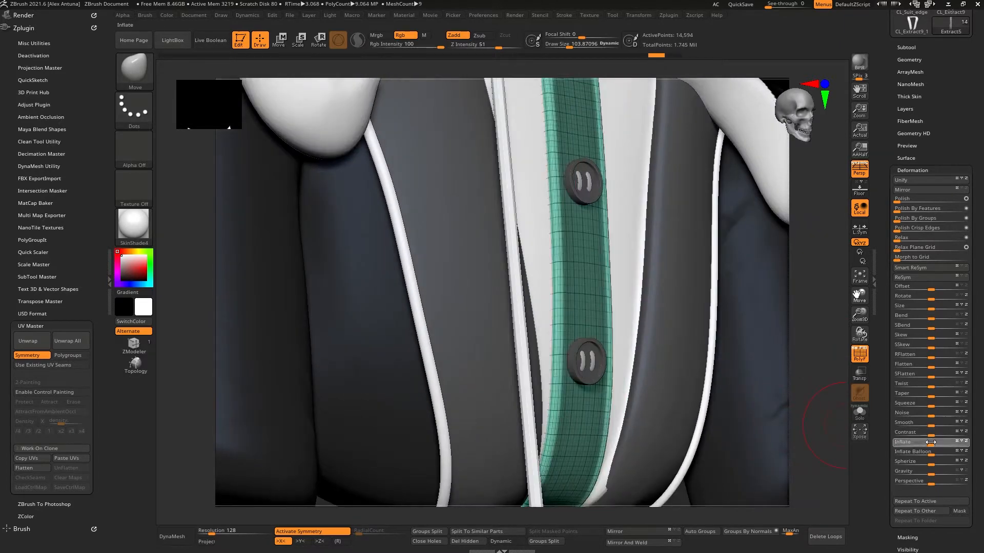
left_click_drag(931, 442, 931, 443)
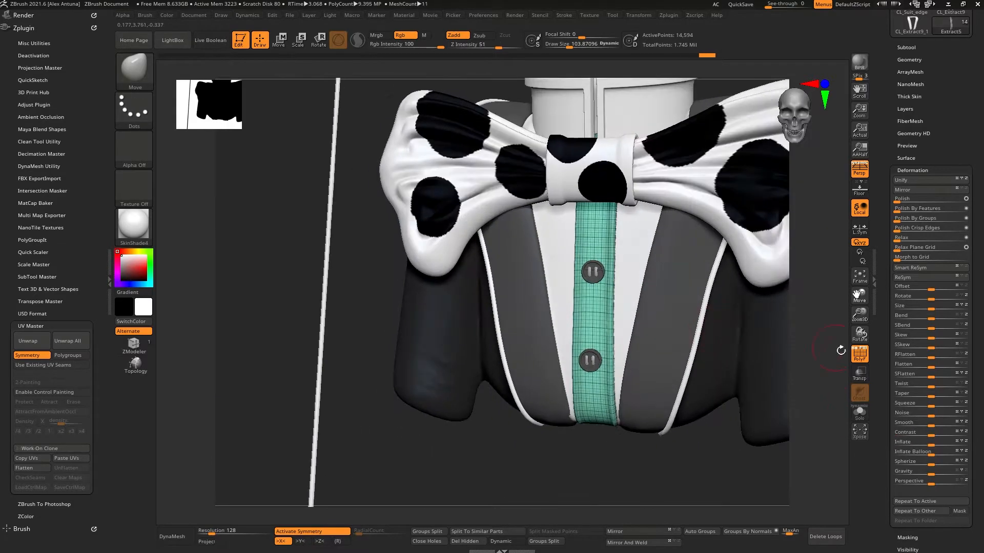
left_click(859, 353)
right_click_drag(660, 311, 647, 345)
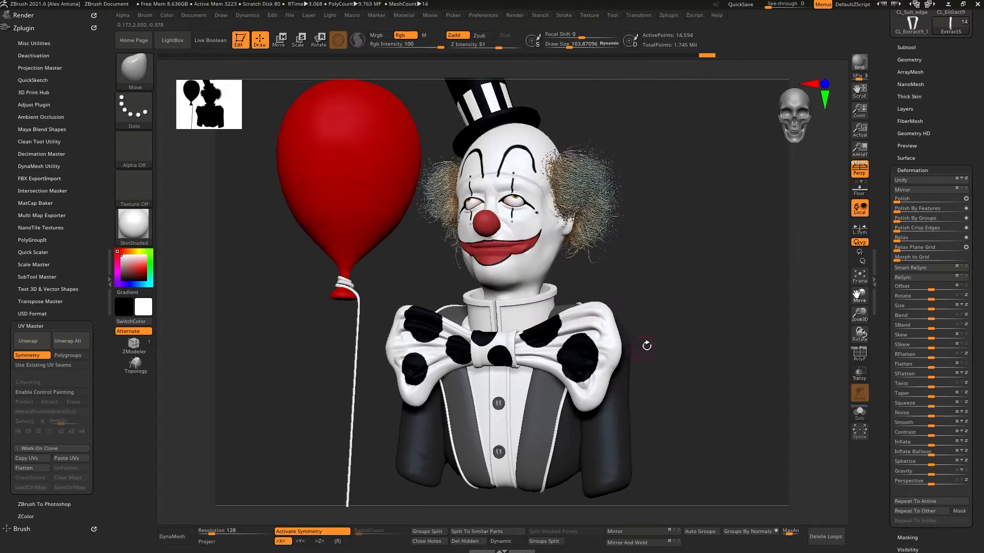
Step: Rename the Extract5 subtool as Shirt_Detail
right_click_drag(722, 309, 689, 325)
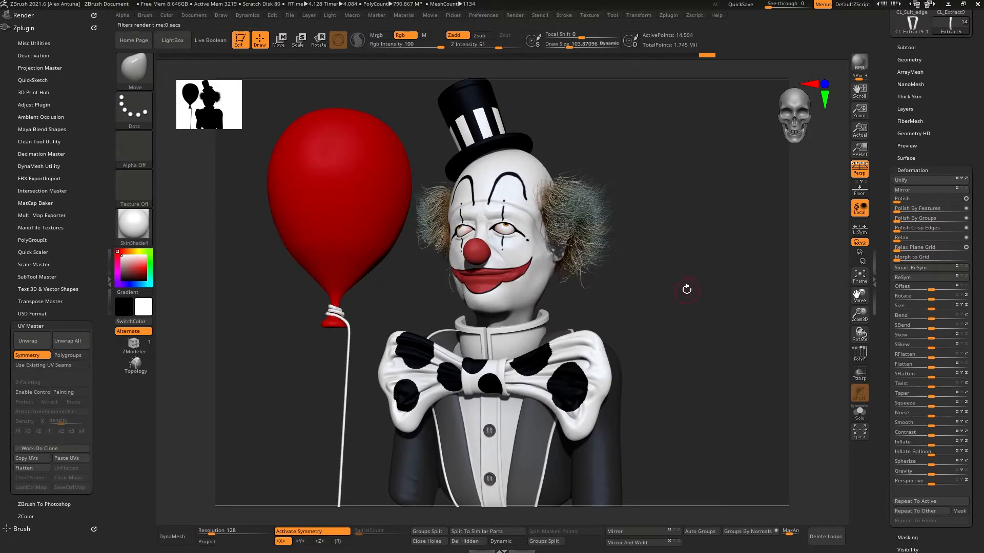
left_click(907, 47)
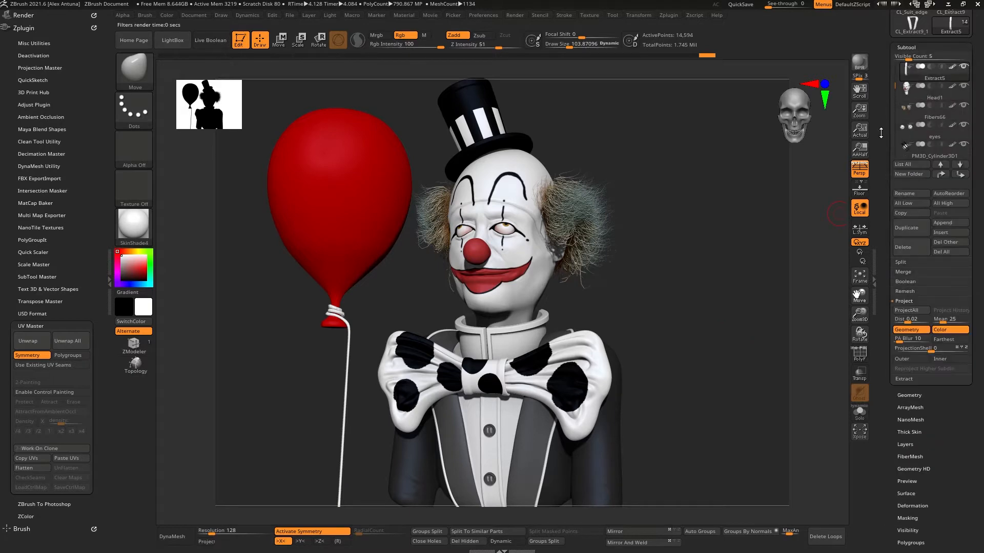
left_click_drag(881, 133, 883, 200)
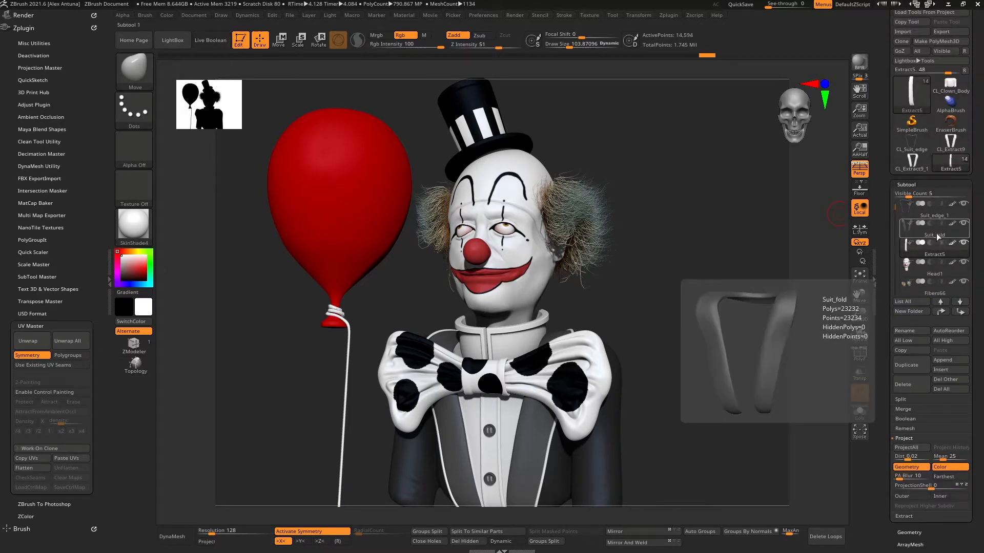
left_click(938, 240)
left_click(904, 331)
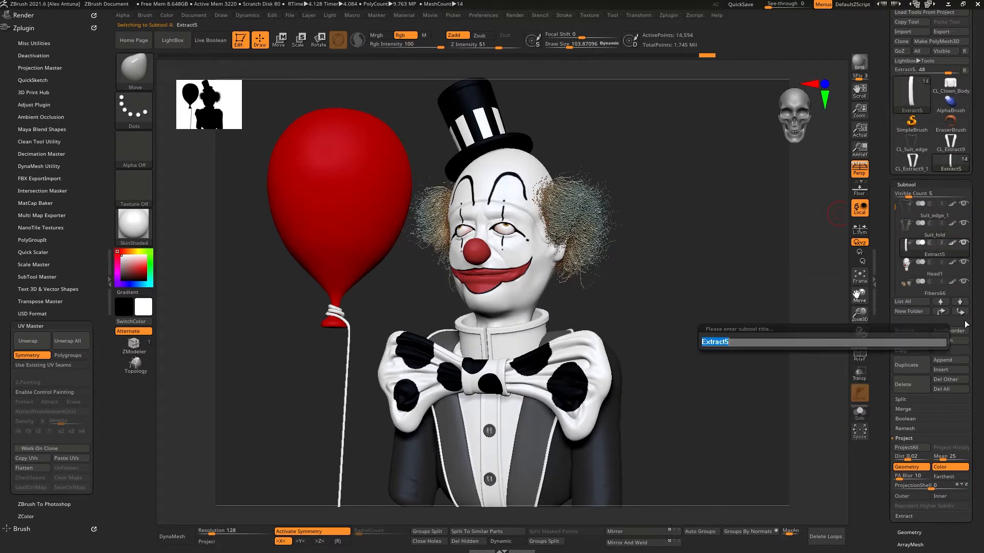
type("Shirt_Detail")
key("Return")
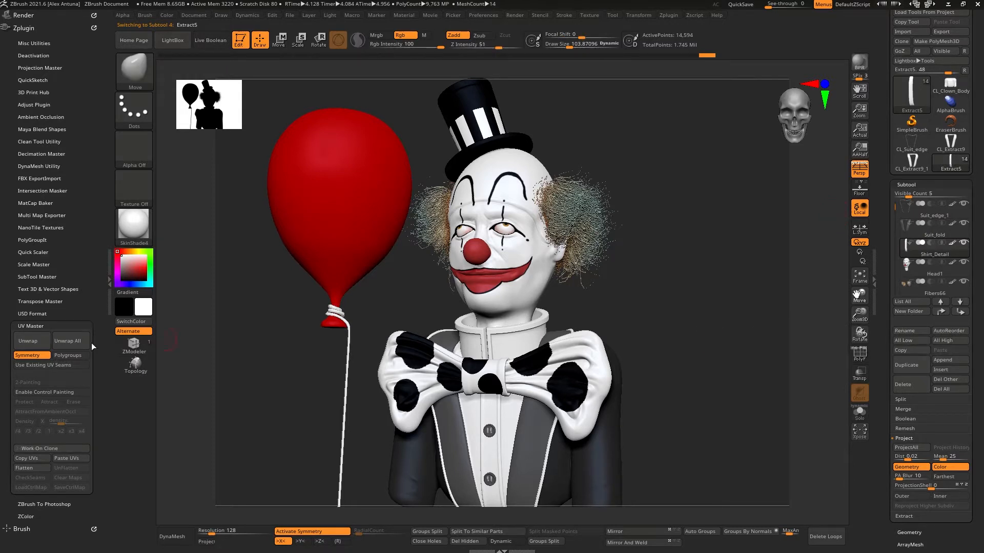
Step: Unwrap the Shirt_Detail subtool's UVs on a clone, preview the flattened layout, and return to the full tool
left_click(35, 449)
left_click(33, 342)
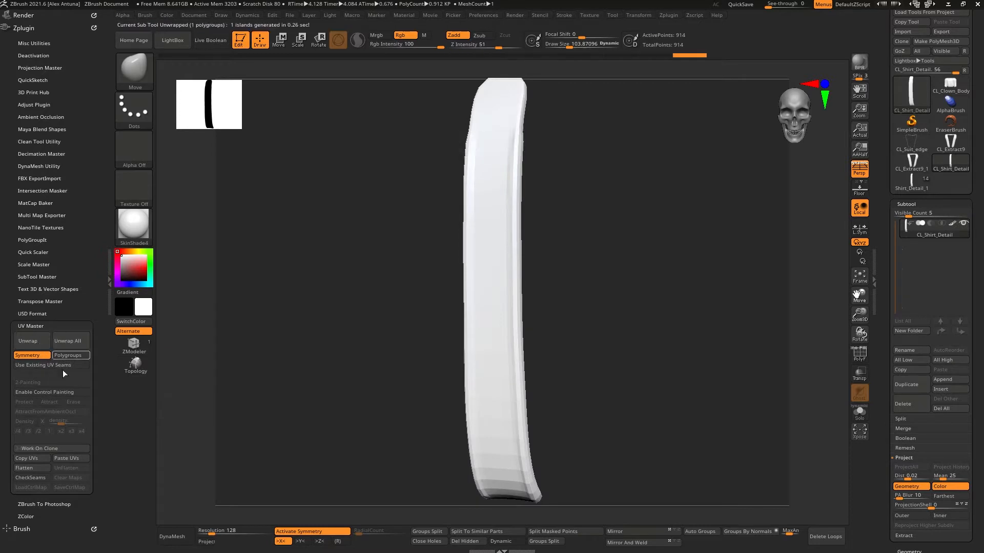
left_click(24, 468)
left_click(66, 468)
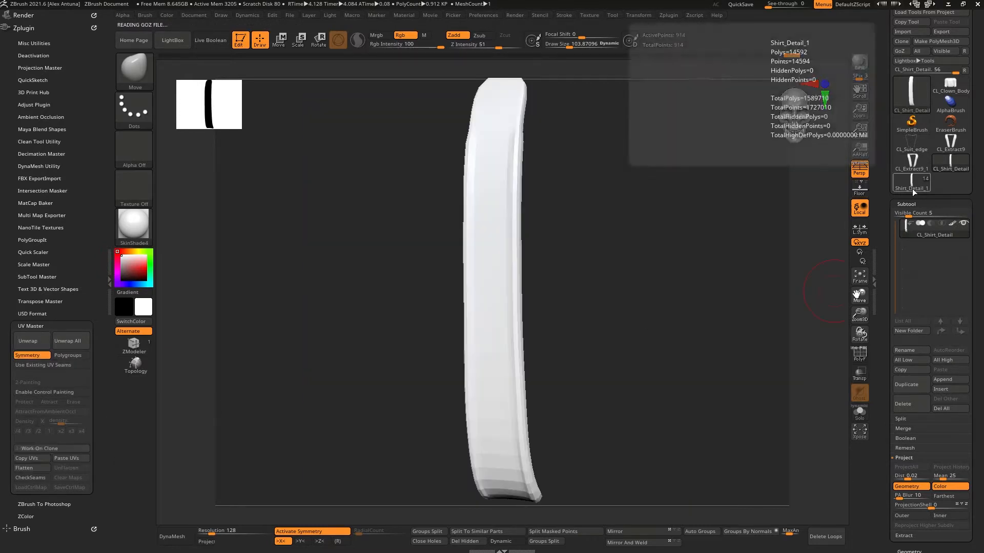
left_click(912, 184)
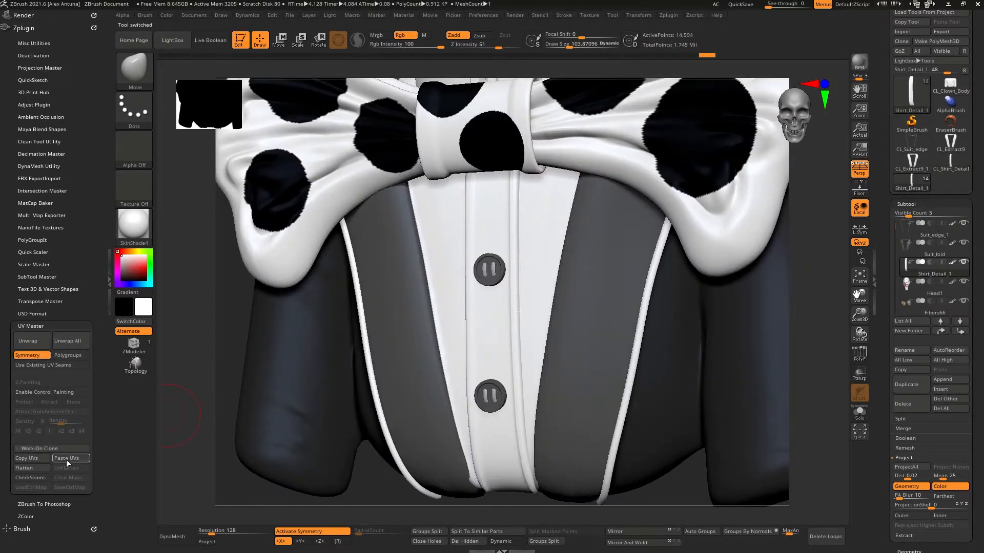
Step: Select the Head1 subtool, unwrap its UVs on a clone, and return to the full tool
left_click(932, 283)
left_click_drag(884, 361, 893, 333)
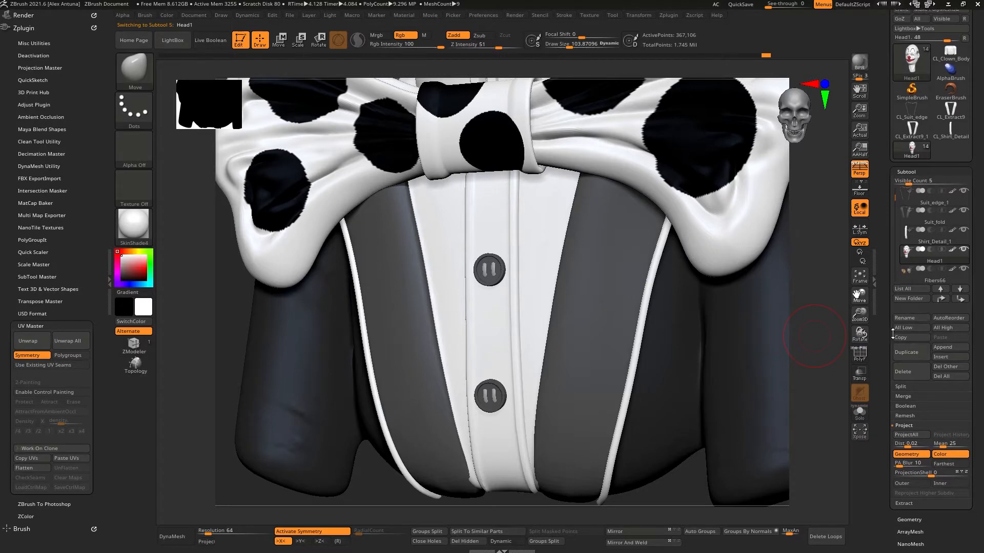
right_click_drag(686, 293, 721, 304, "ctrl")
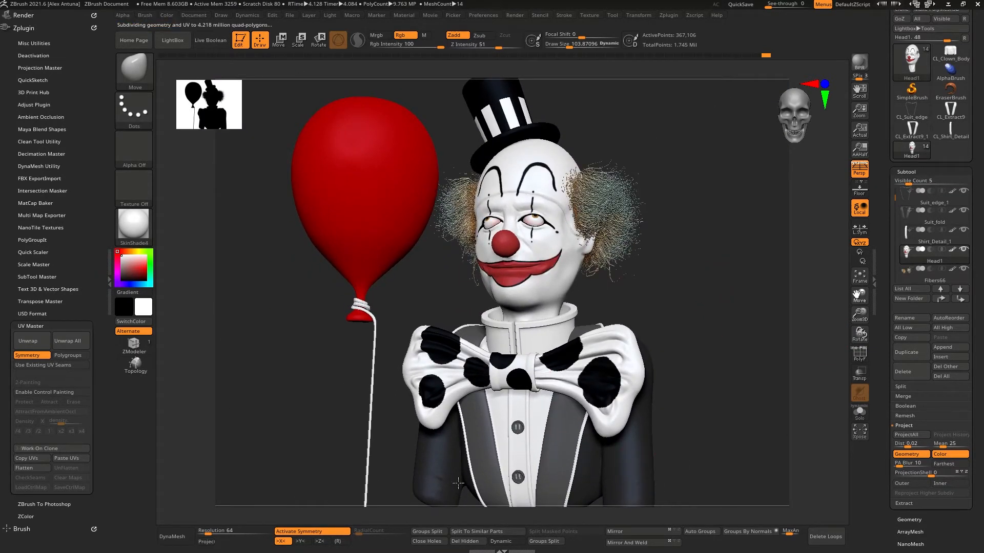
left_click(436, 482, "alt")
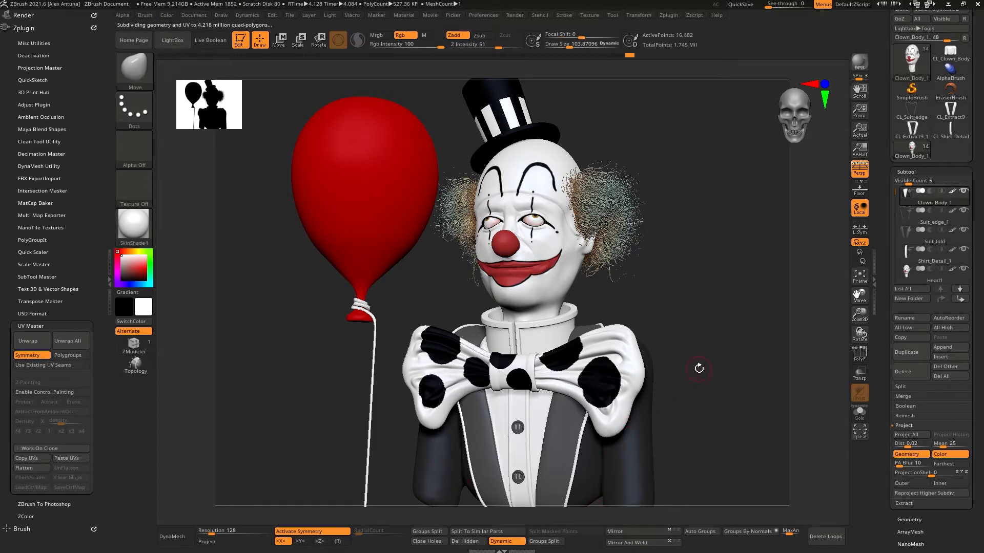
left_click(918, 280)
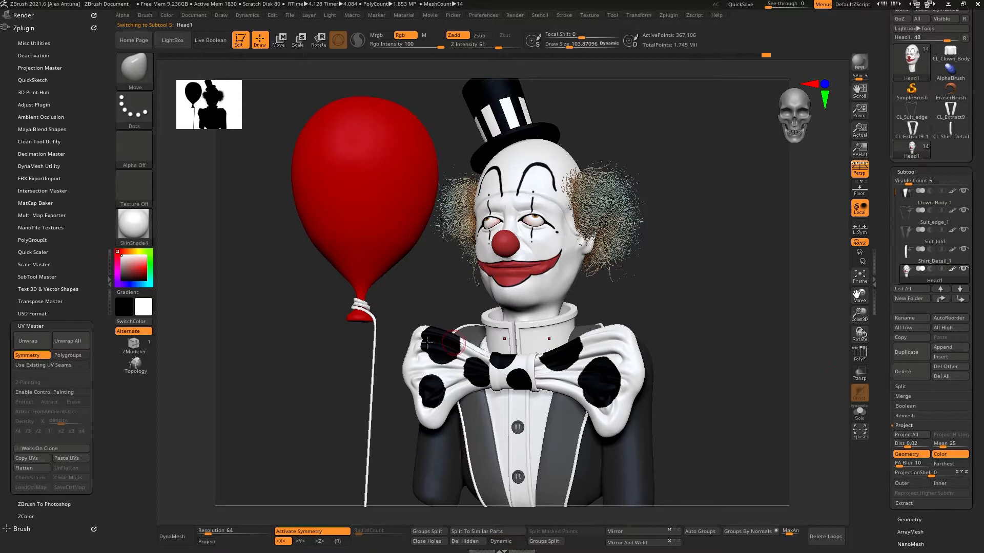
left_click(50, 449)
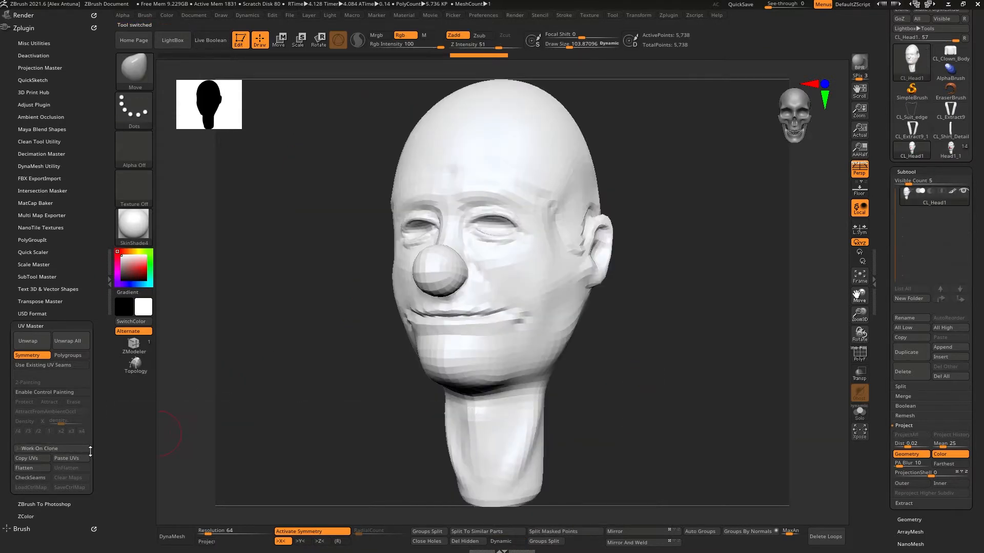
left_click(44, 343)
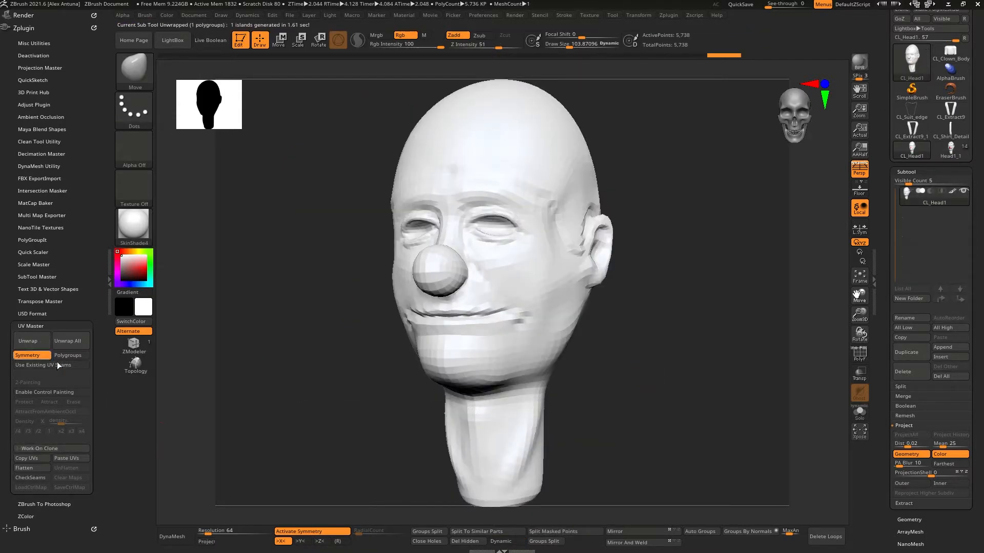
left_click(38, 468)
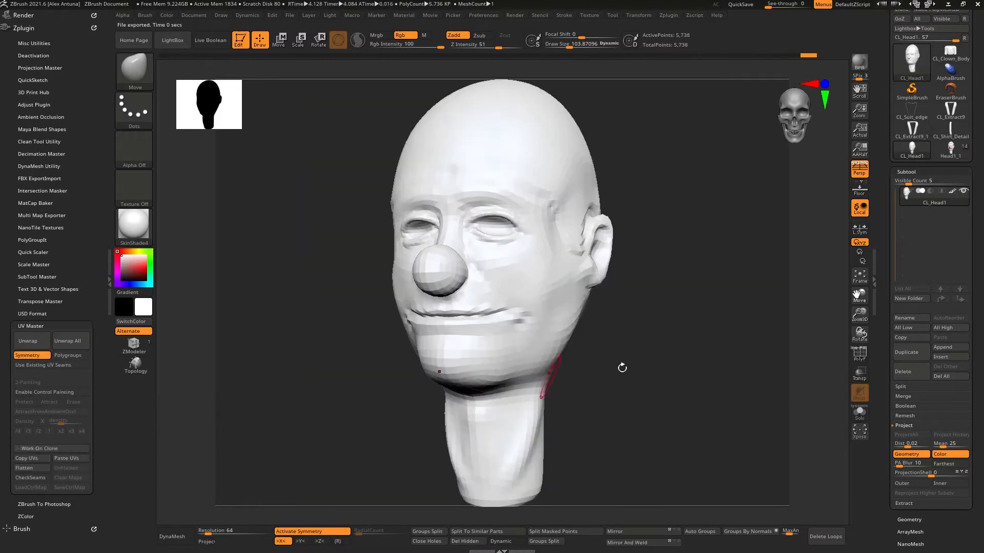
left_click(952, 152)
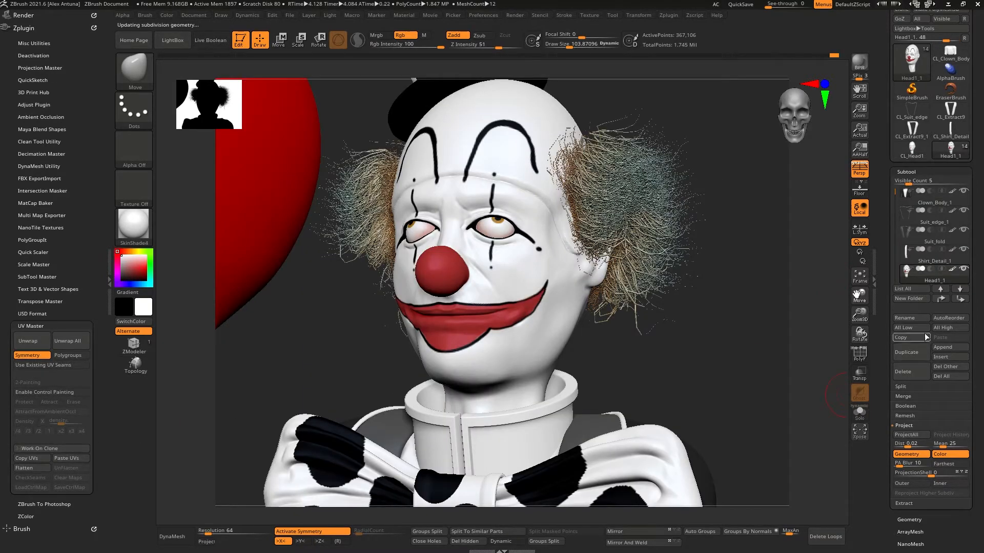
Step: Rename the Fibers66 subtool as Hair
scroll(905, 245, "down", 3)
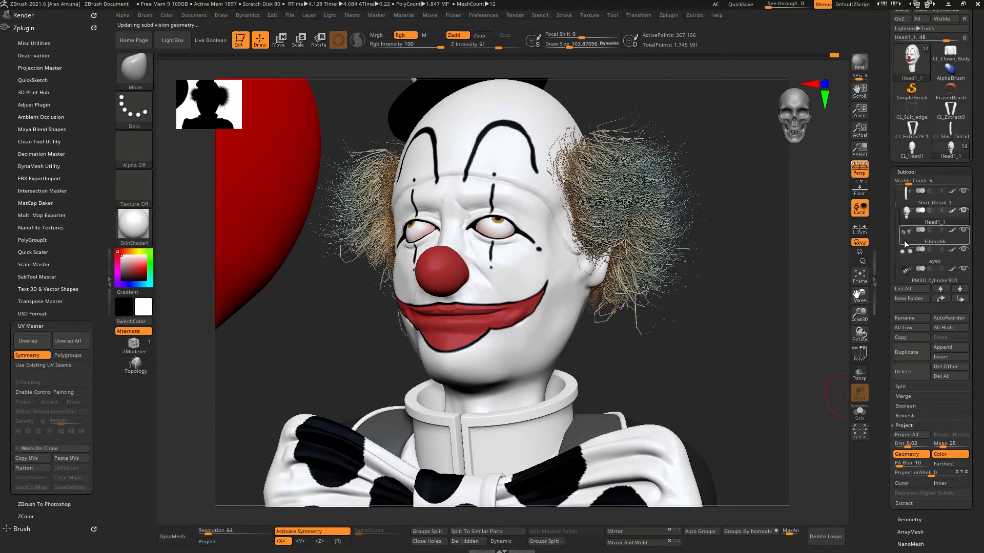
left_click(906, 242)
left_click(910, 318)
type("H")
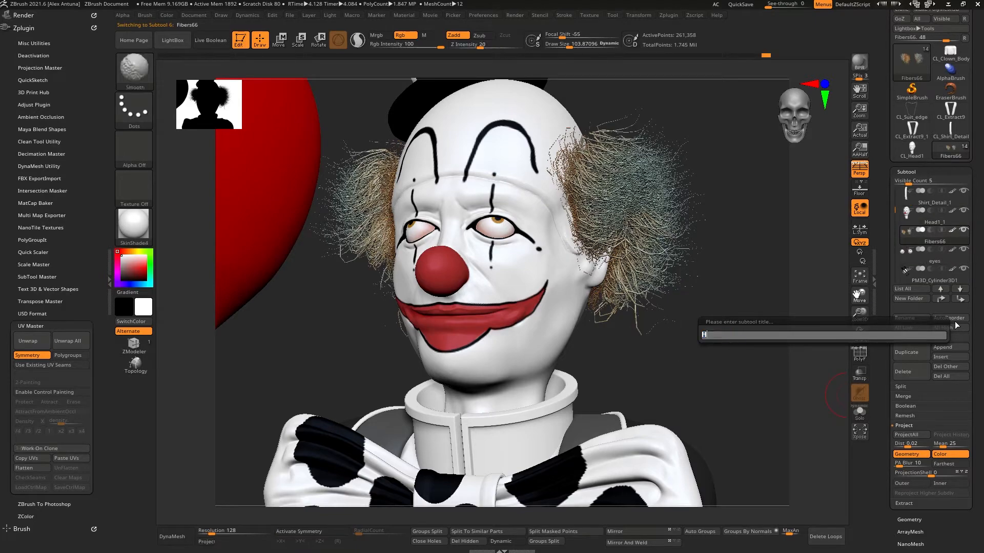
type("air")
key("Return")
Step: Try to unwrap the Hair subtool's UVs on a clone with symmetry off, abort, and return to the full tool
scroll(896, 354, "down", 1)
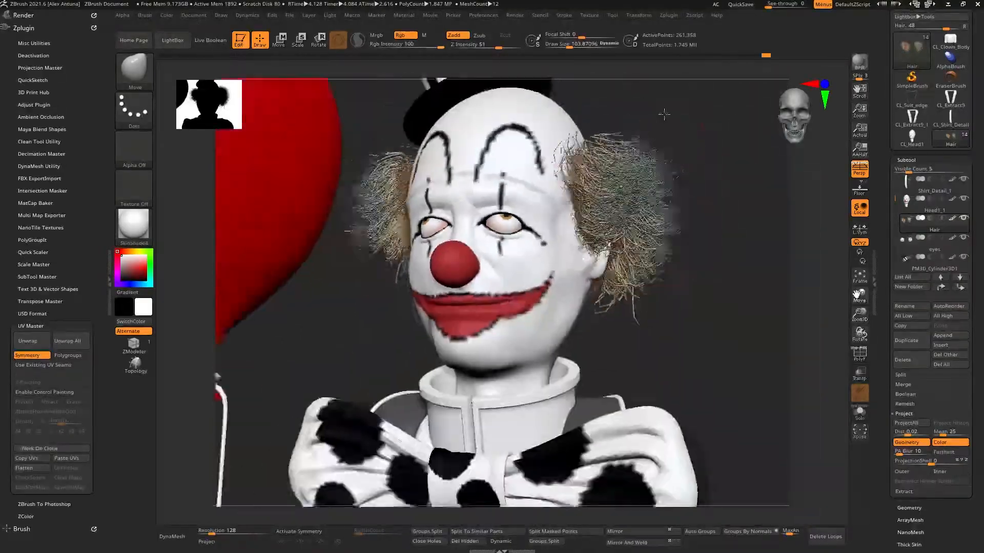
left_click_drag(758, 333, 761, 351)
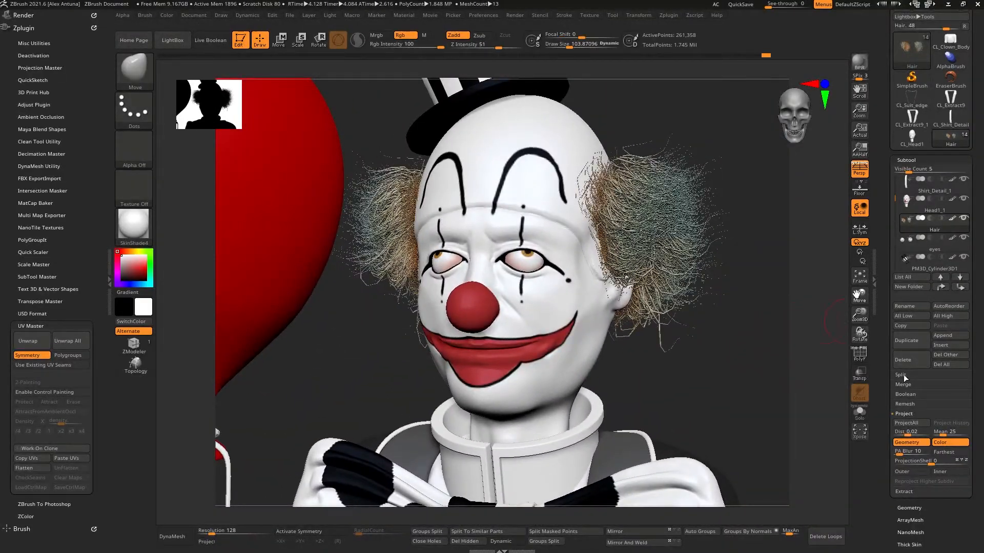
scroll(890, 394, "down", 2)
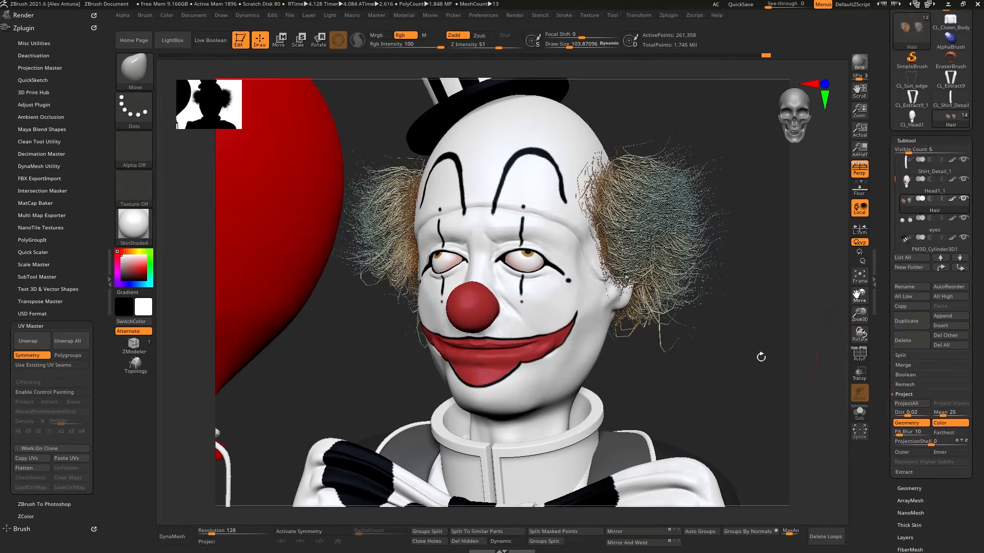
left_click(62, 448)
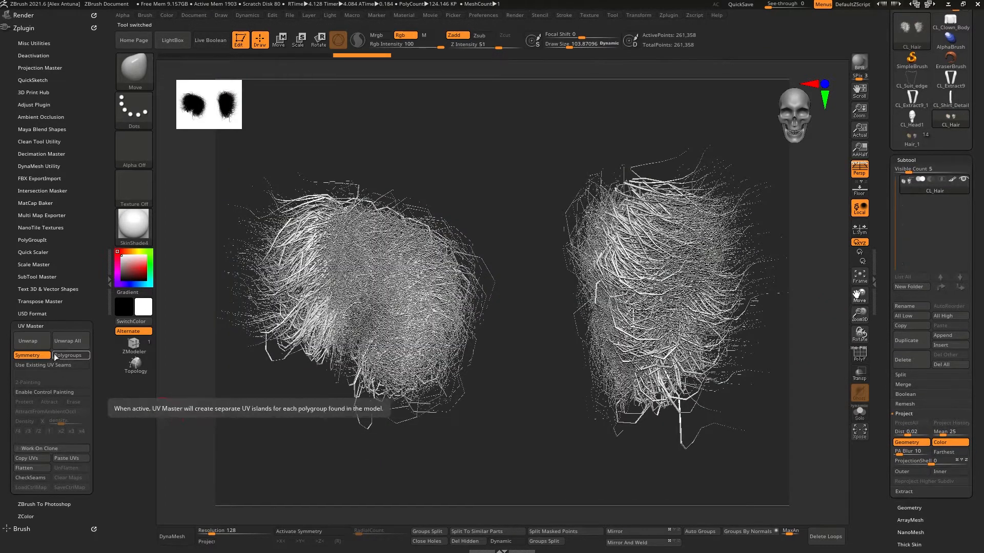
left_click(28, 355)
left_click(34, 344)
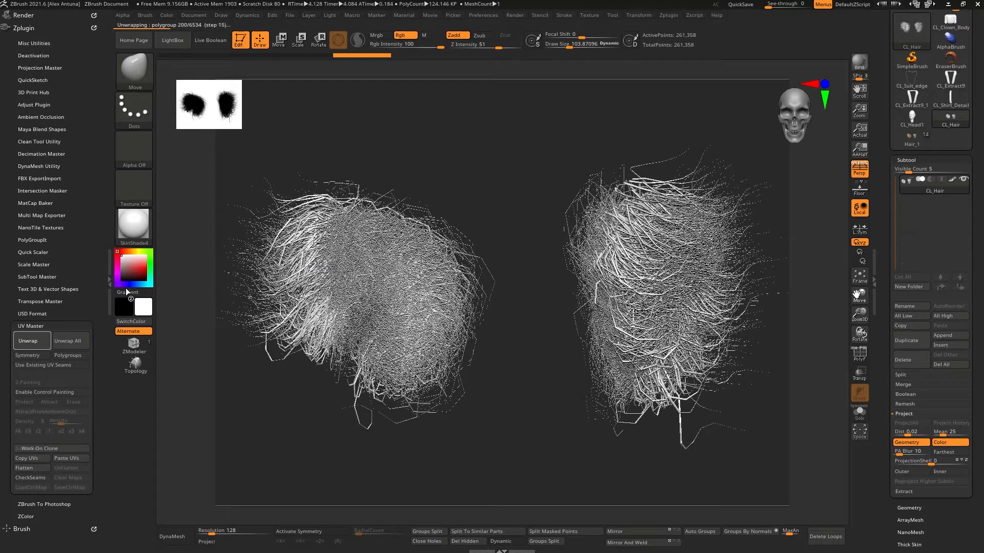
key("Escape")
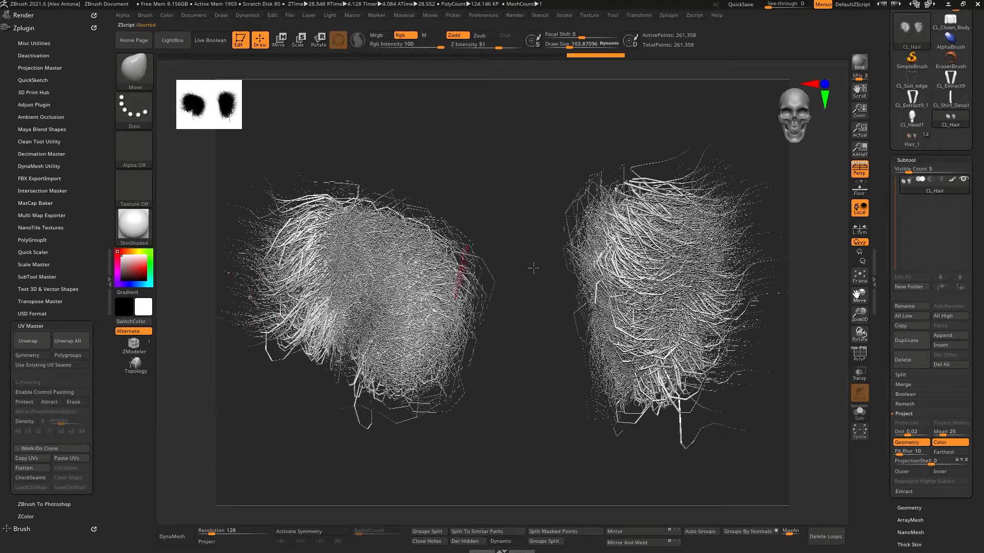
left_click(916, 145)
Step: Select the eyes subtool and unwrap its UVs on a clone with symmetry off
left_click_drag(884, 448, 897, 473)
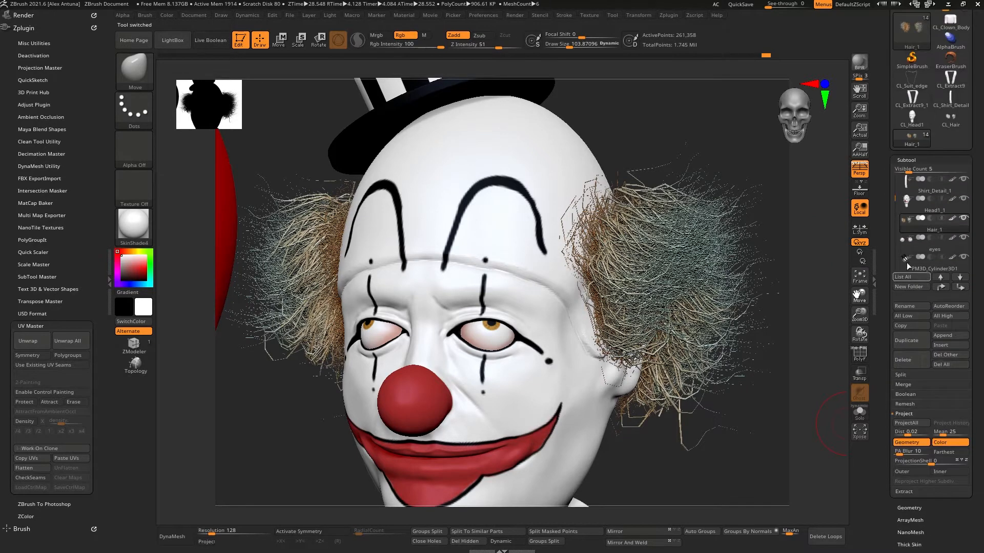
left_click(904, 252)
left_click_drag(890, 422, 886, 310)
left_click(906, 398)
left_click_drag(887, 266, 895, 432)
left_click(51, 449)
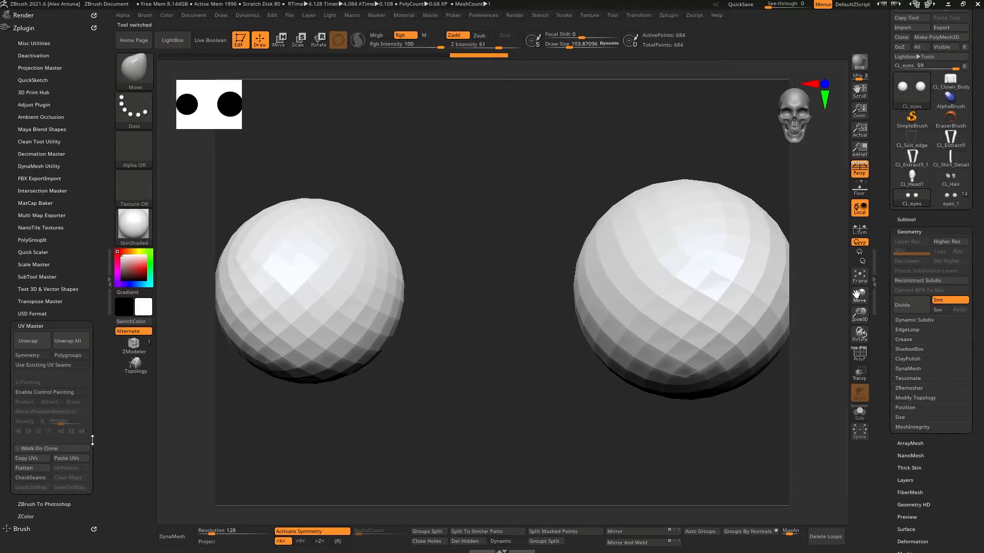
left_click(33, 355)
left_click(31, 340)
Step: Preview the eyes' flattened UV layout, restore the 3D view, and return to the full tool
left_click(29, 468)
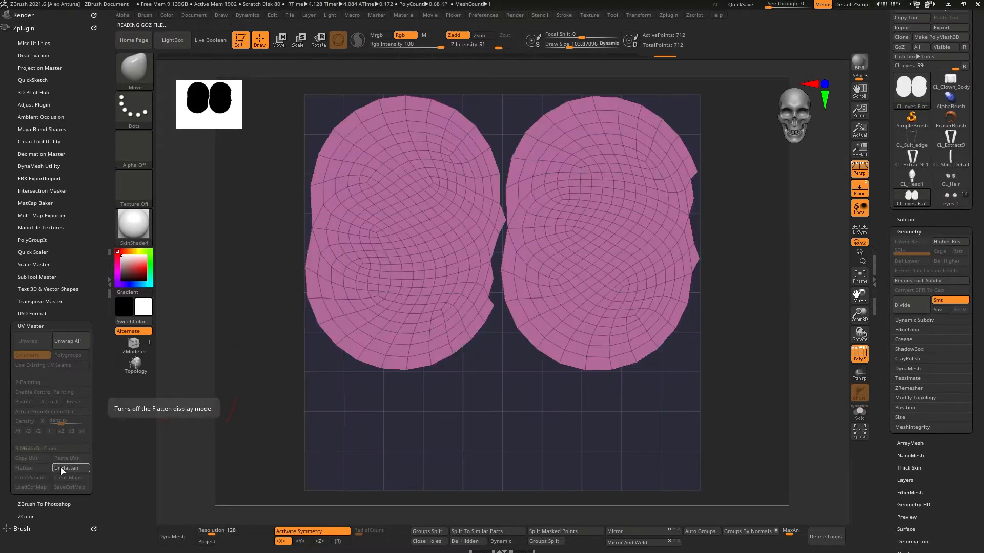
left_click(64, 467)
left_click(956, 200)
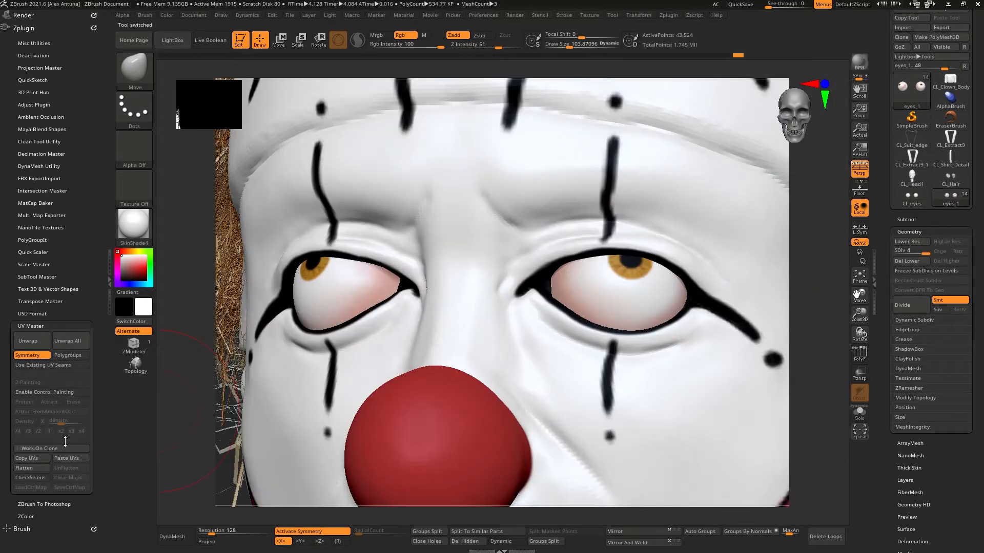
Step: Rename the PM3D_Cylinder3D1 subtool as Hat
left_click(906, 220)
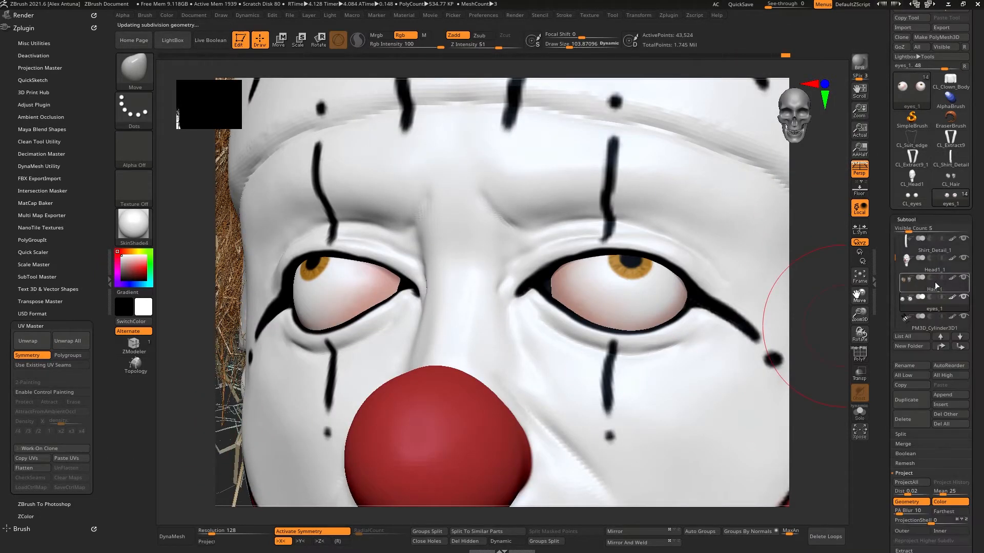
left_click_drag(894, 287, 893, 265)
left_click(911, 290)
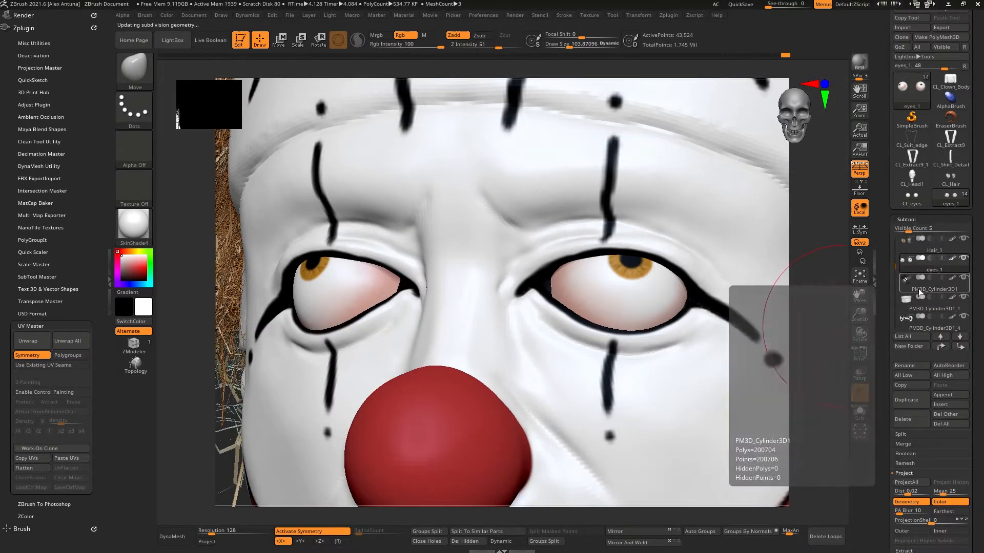
left_click(920, 365)
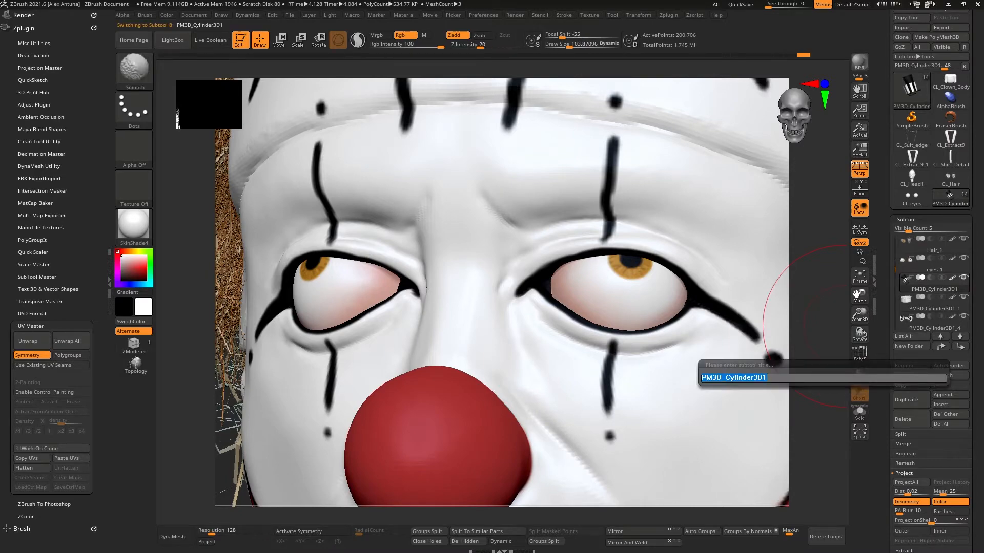
type("Hat")
key("Return")
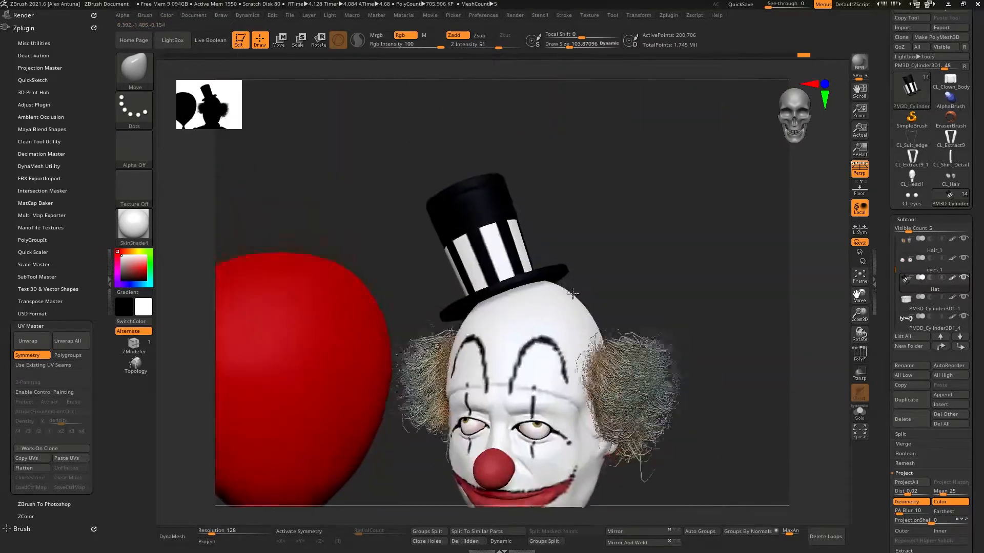
Step: Unwrap the Hat subtool's UVs on a clone
left_click_drag(820, 287, 889, 284)
mouse_move(937, 277)
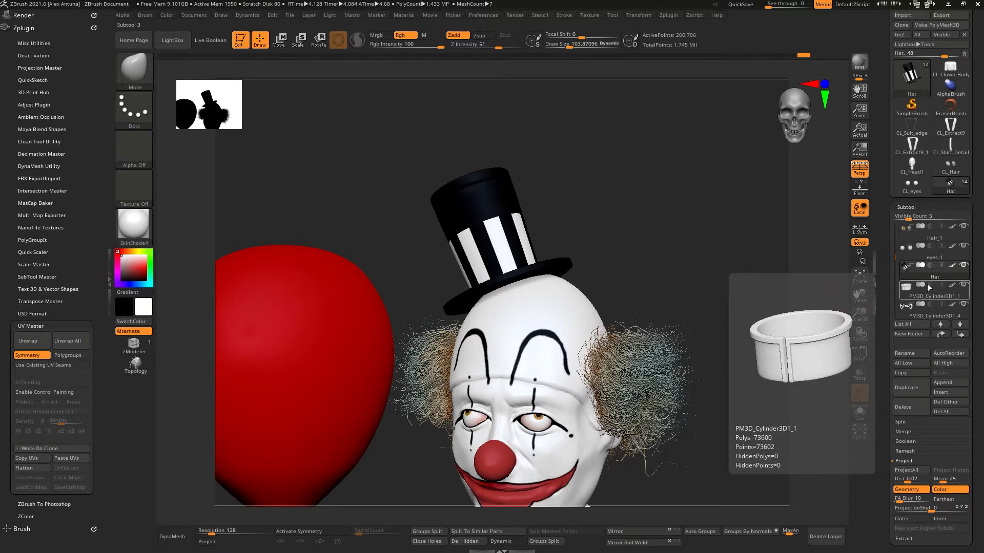
left_click_drag(884, 317, 887, 305)
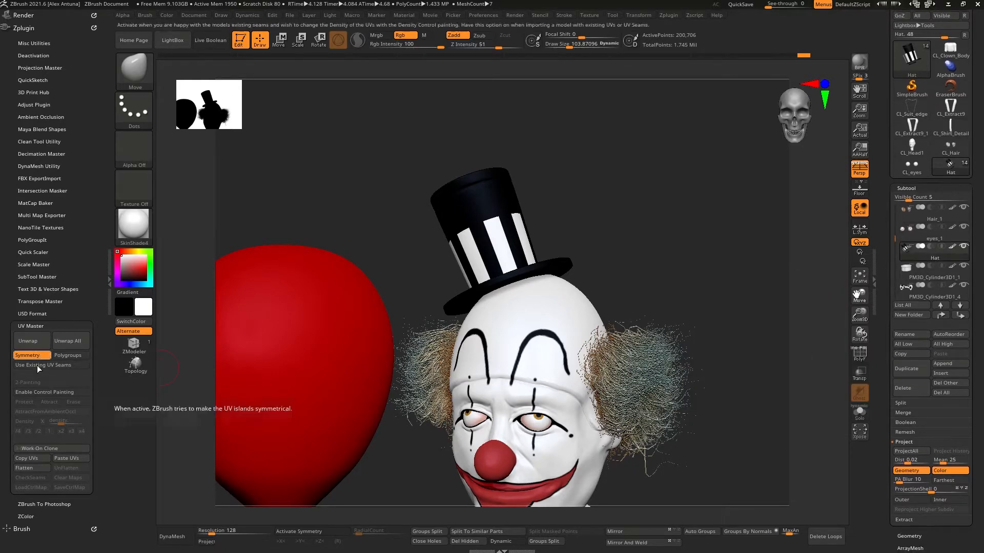
left_click(34, 450)
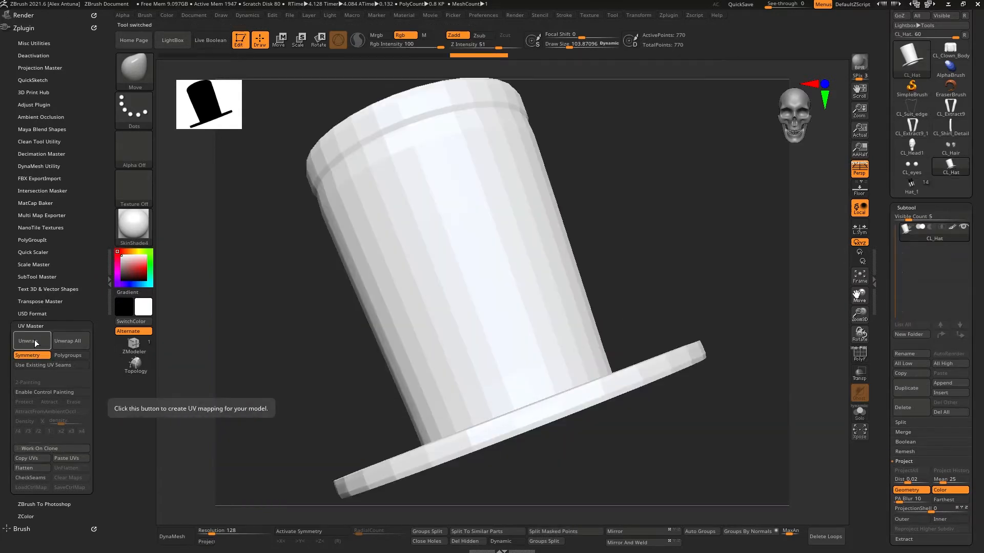
left_click(36, 343)
Step: Preview the hat's flattened UV layout, restore the 3D view, and return to the full tool
left_click(34, 470)
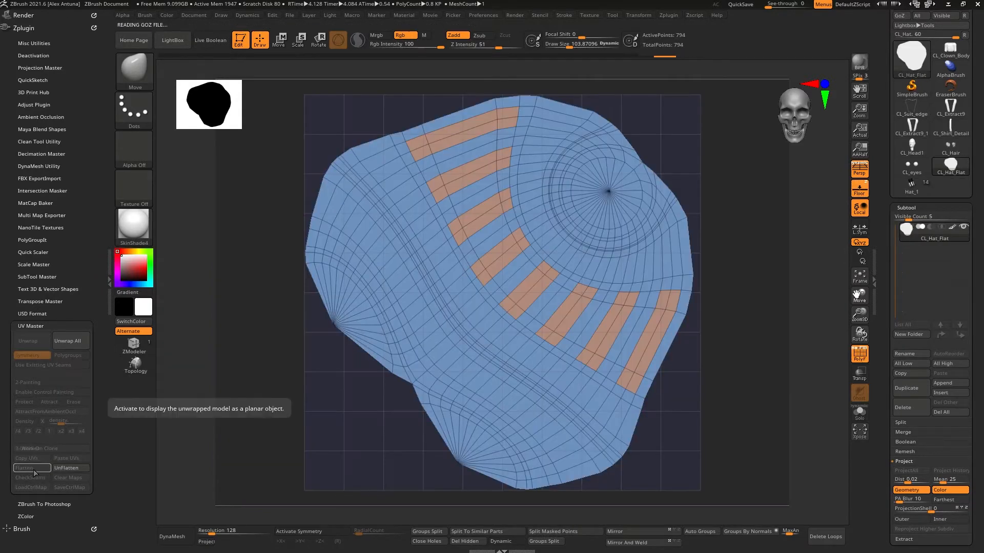
left_click(68, 470)
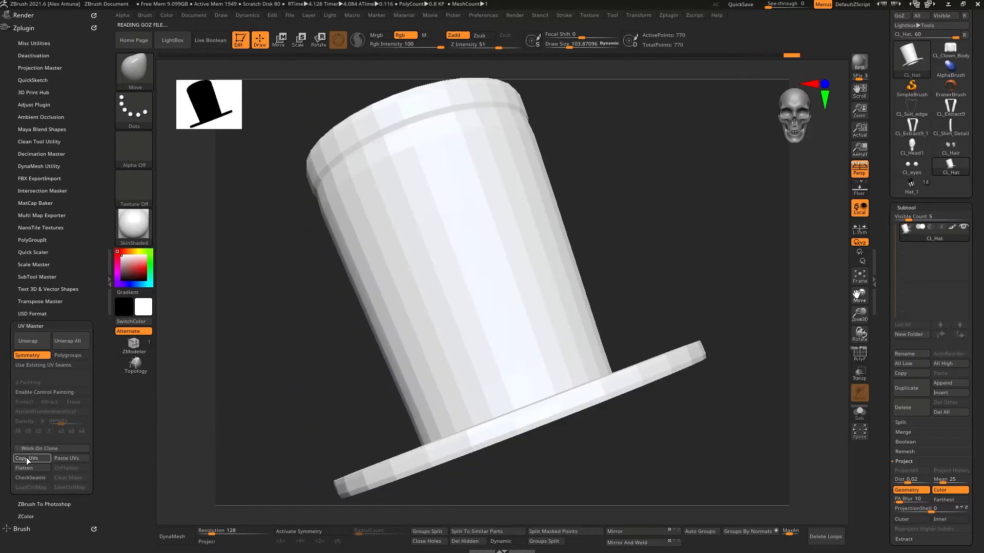
left_click(911, 185)
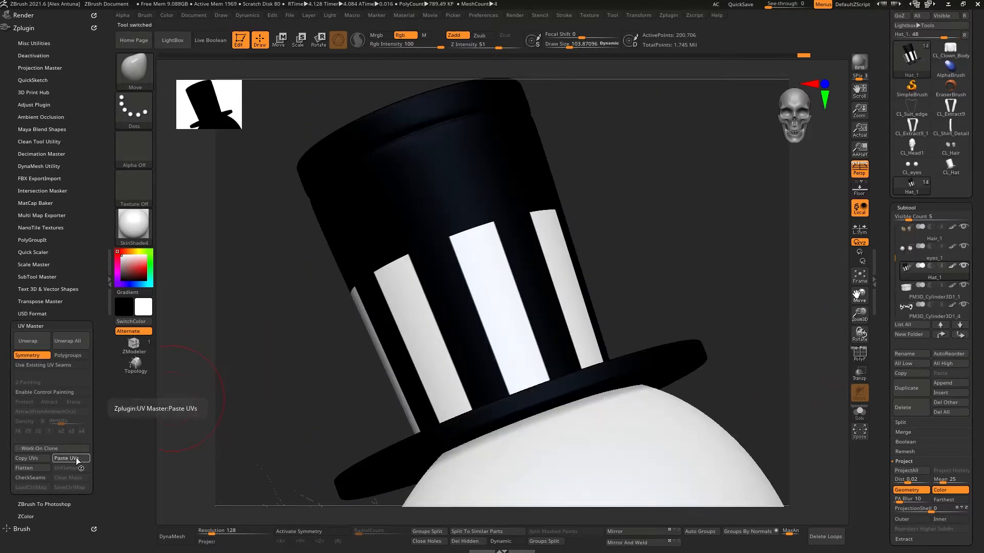
Step: Rename the collar subtool PM3D_Cylinder3D1_1 as Shirt_02
left_click_drag(886, 395, 887, 373)
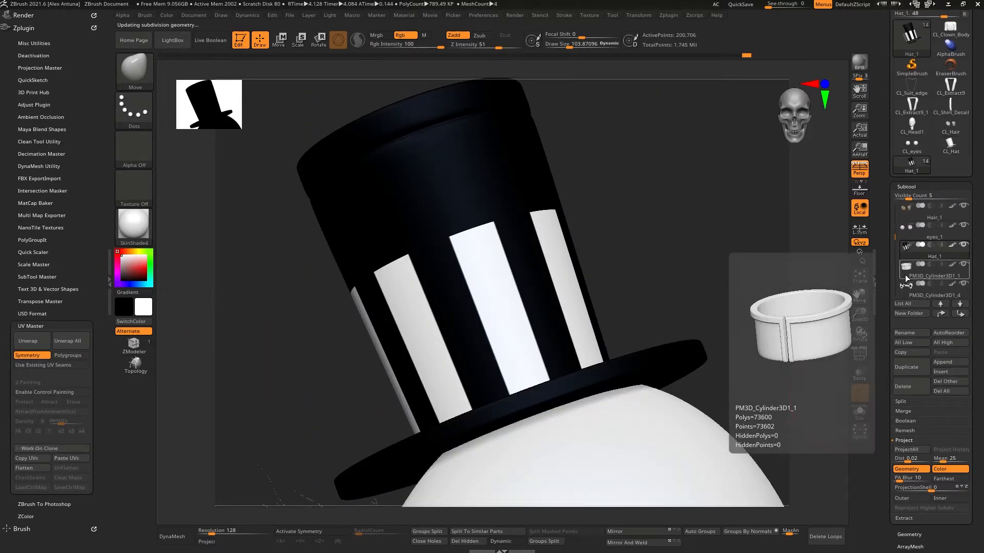
left_click(906, 274)
left_click_drag(743, 350, 735, 377)
right_click_drag(734, 377, 712, 326)
key("f")
right_click_drag(668, 295, 673, 350, "alt")
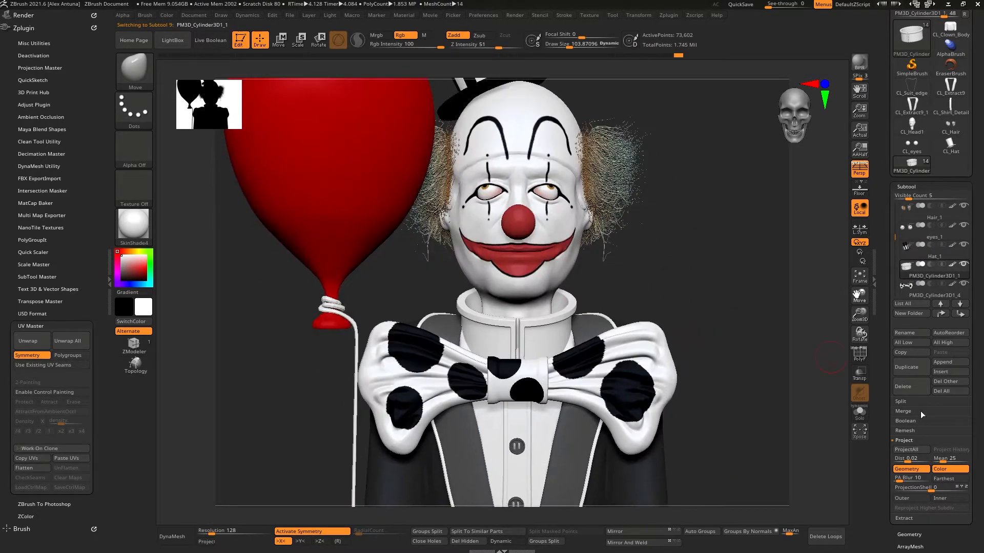
left_click(912, 332)
type("Shirt")
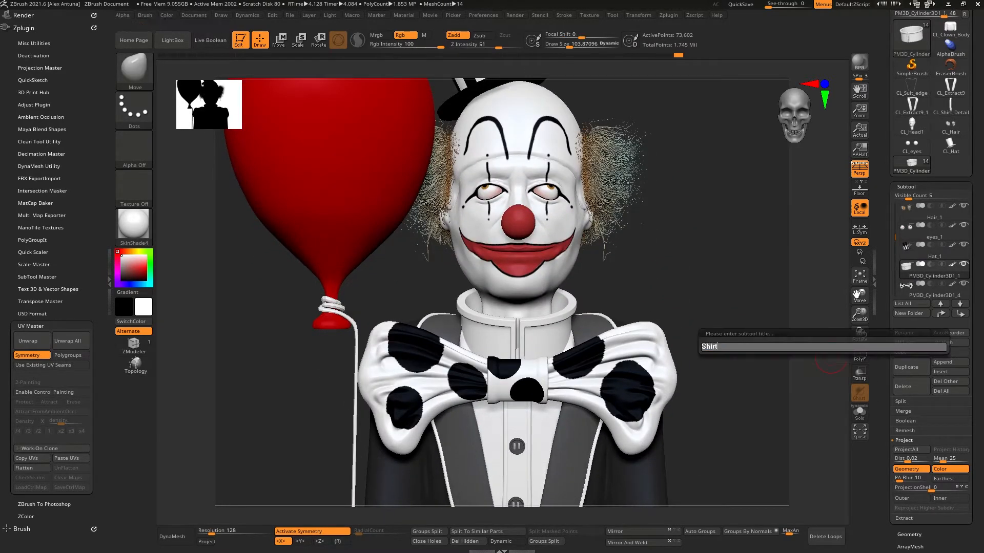
type("_02")
key("Return")
Step: Unwrap the Shirt_02 collar's UVs on a clone
left_click(40, 448)
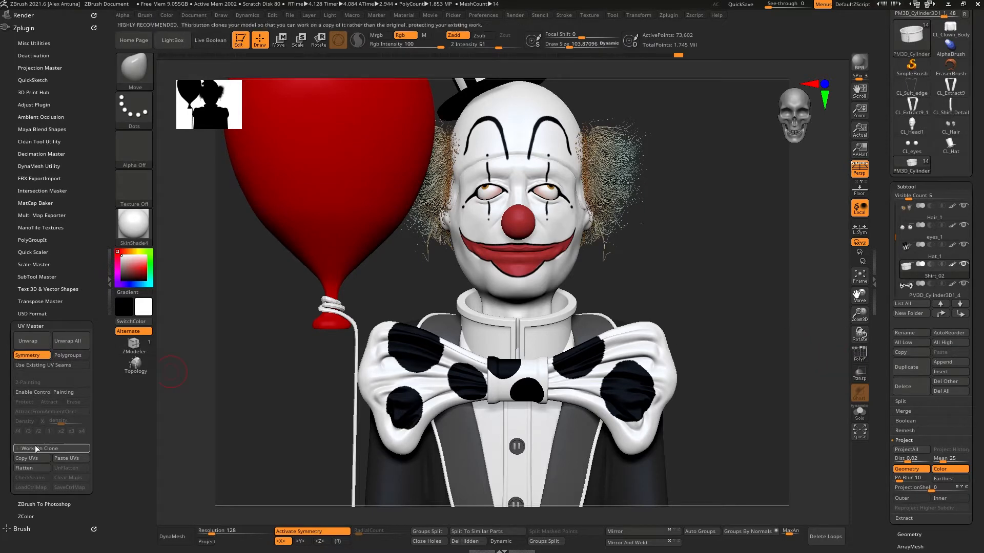
left_click(31, 341)
Step: Preview the collar's flattened UV layout, restore the 3D view, and return to the full tool
left_click(32, 468)
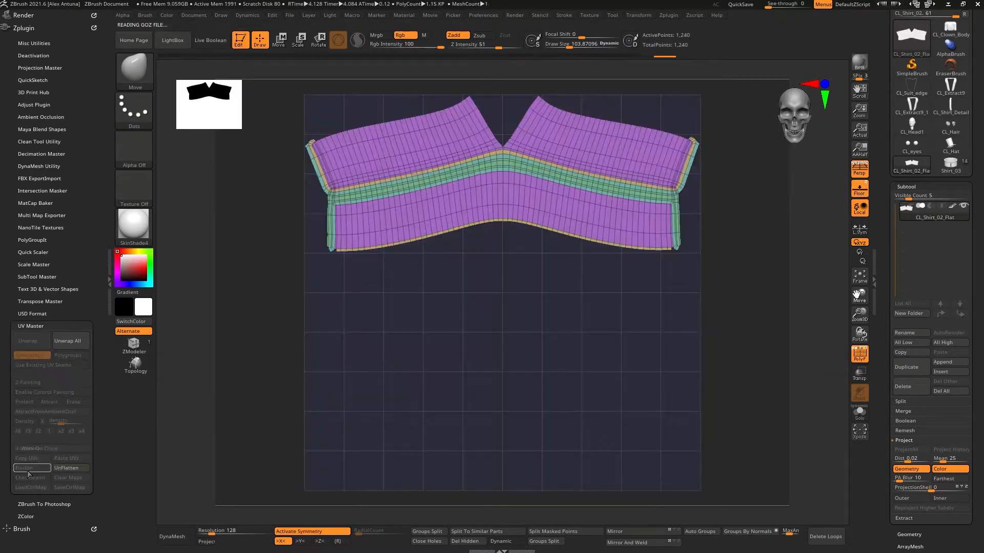
left_click(65, 468)
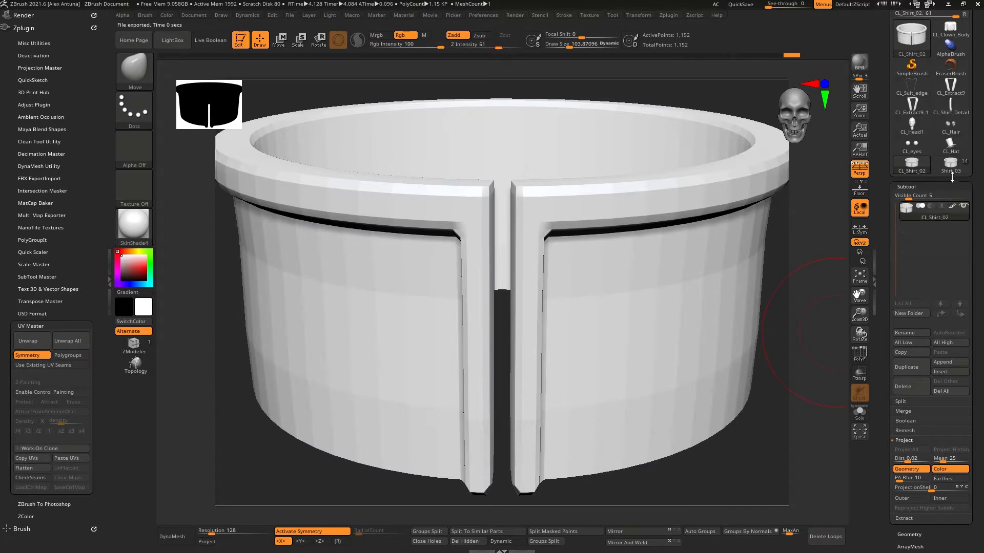
left_click(950, 169)
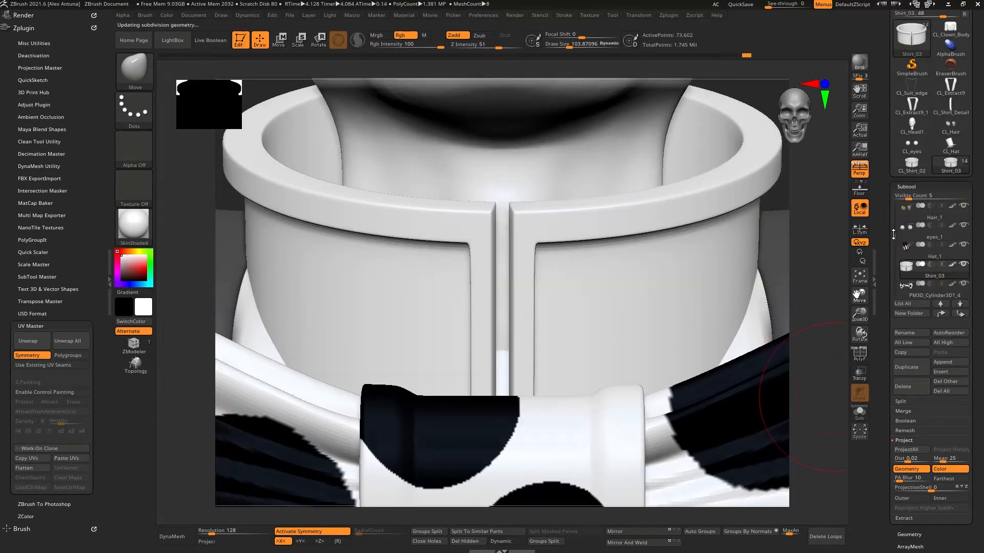
Step: Rename the bow tie subtool PM3D_Cylinder3D1_4 as Bow_Tie_01
left_click(917, 285)
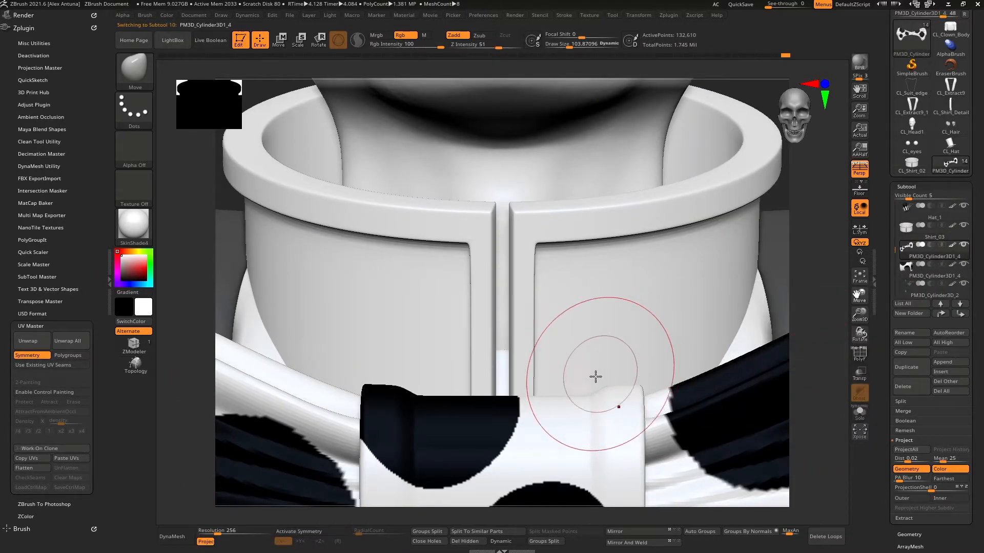
right_click_drag(594, 383, 585, 274, "ctrl")
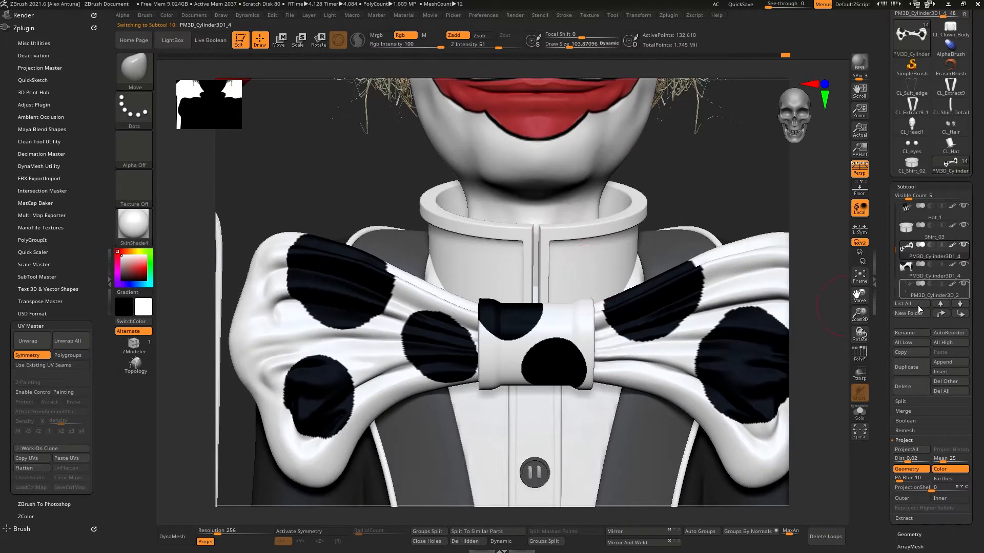
left_click(911, 333)
type("Bow")
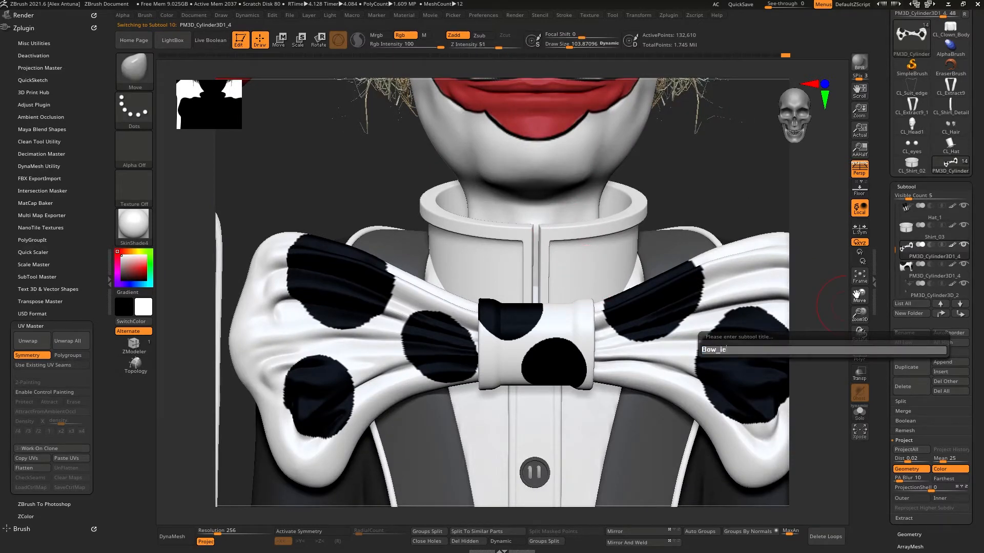
type("_Tie_")
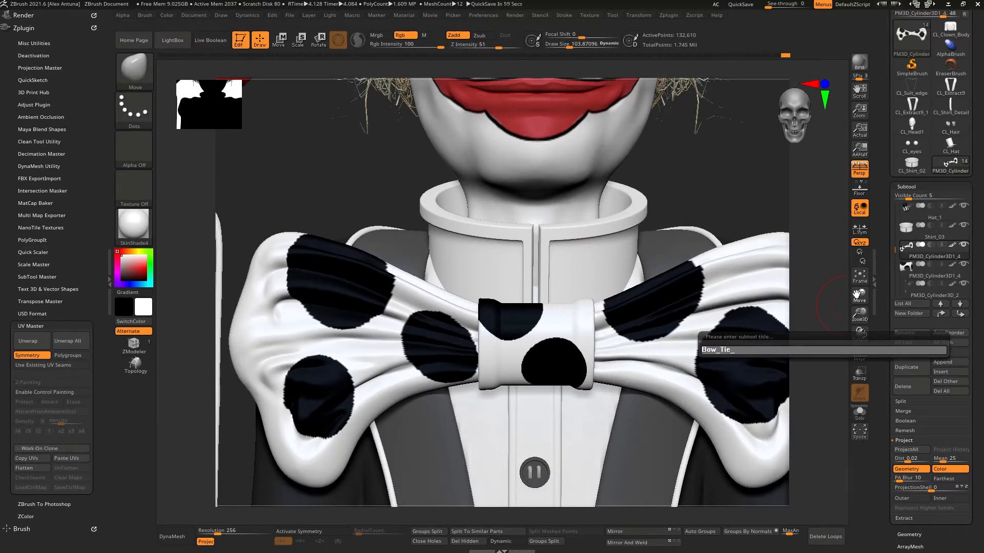
type("01")
key("Return")
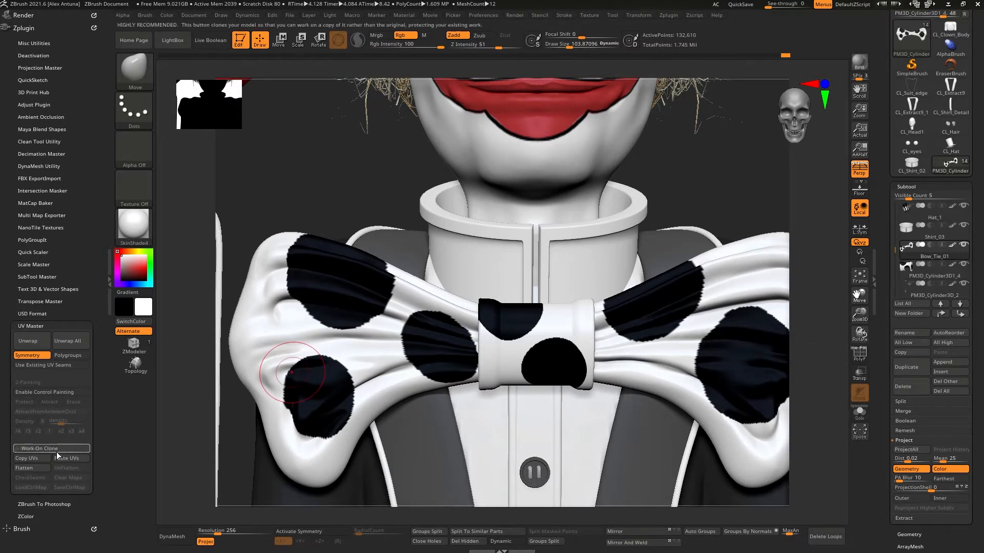
Step: Unwrap the Bow_Tie_01 subtool's UVs on a clone
left_click(40, 449)
left_click(31, 343)
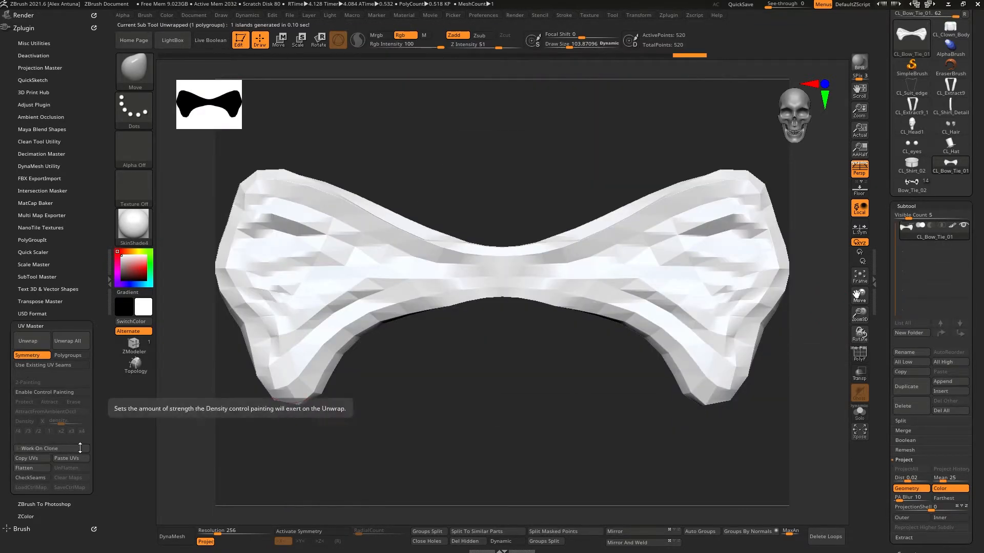
Step: Preview the bow tie's flattened UV layout, restore the 3D view, and return to the full tool
left_click(43, 468)
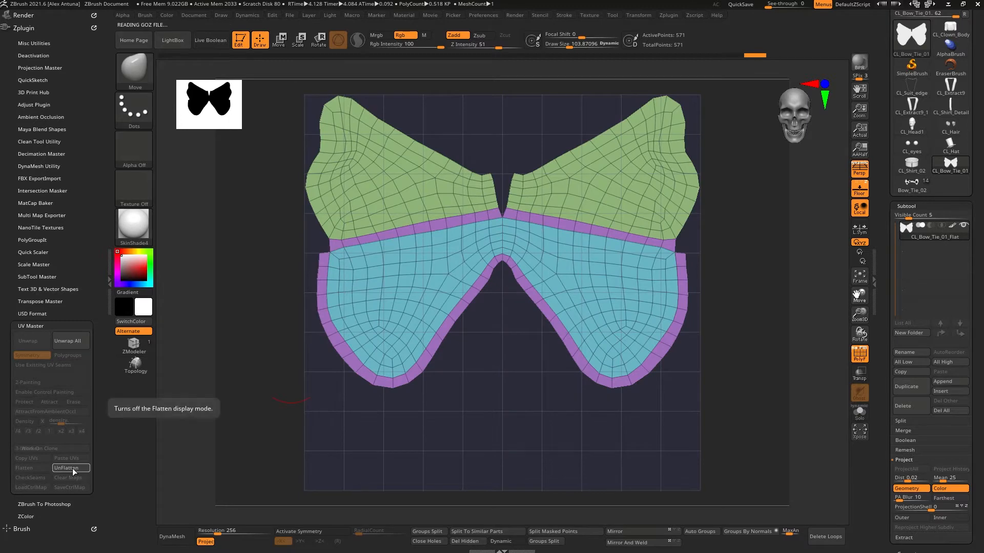
left_click(74, 468)
left_click(911, 184)
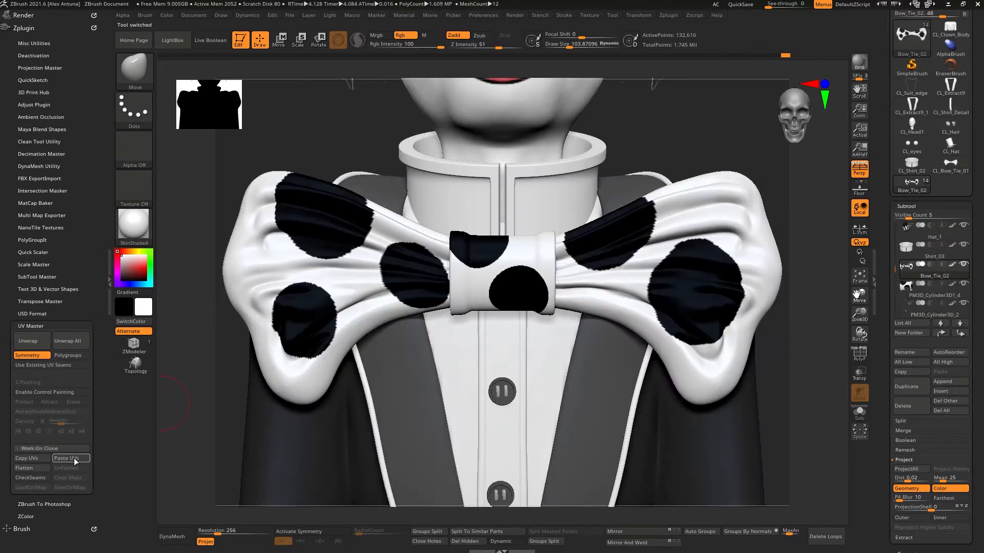
Step: Rename the bow tie's centre knot subtool as Bow_Tie_02
scroll(894, 270, "down", 1)
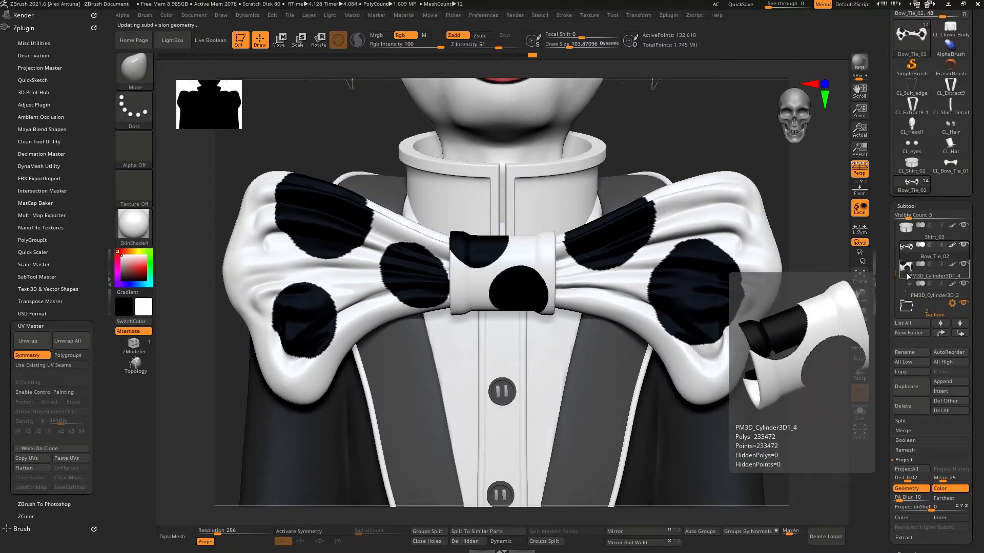
left_click(906, 273)
left_click(911, 353)
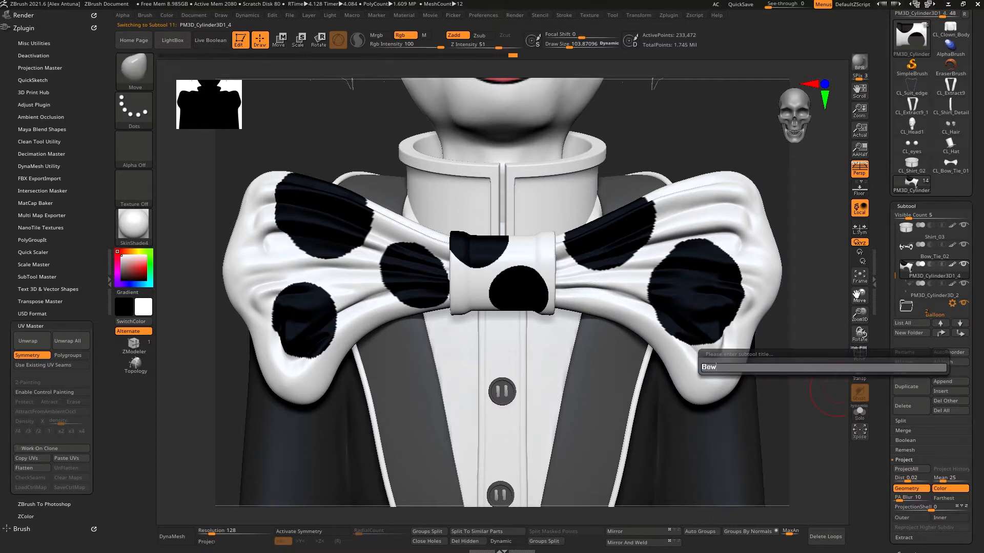
key("Return")
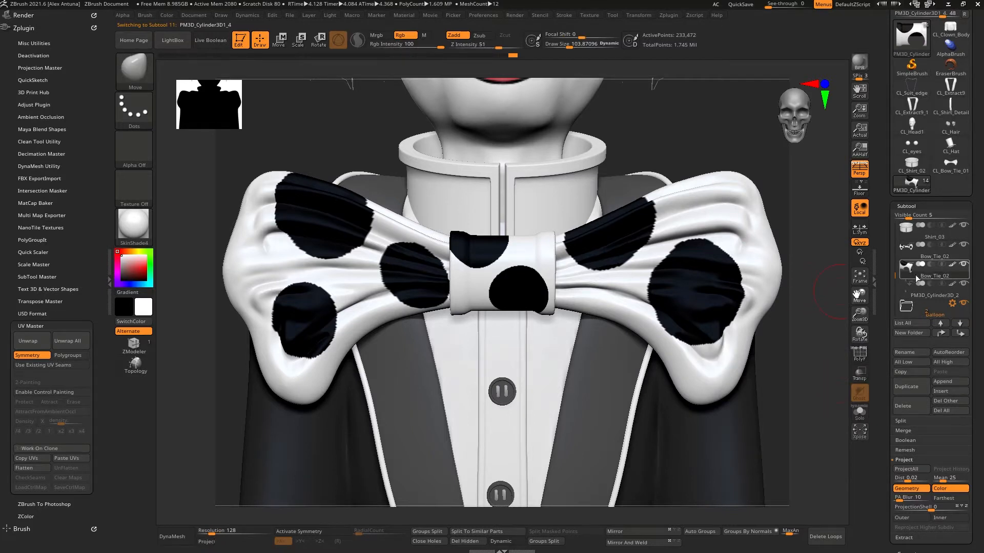
Step: Unwrap the Bow_Tie_02 subtool's UVs on a clone
left_click(40, 448)
left_click(31, 340)
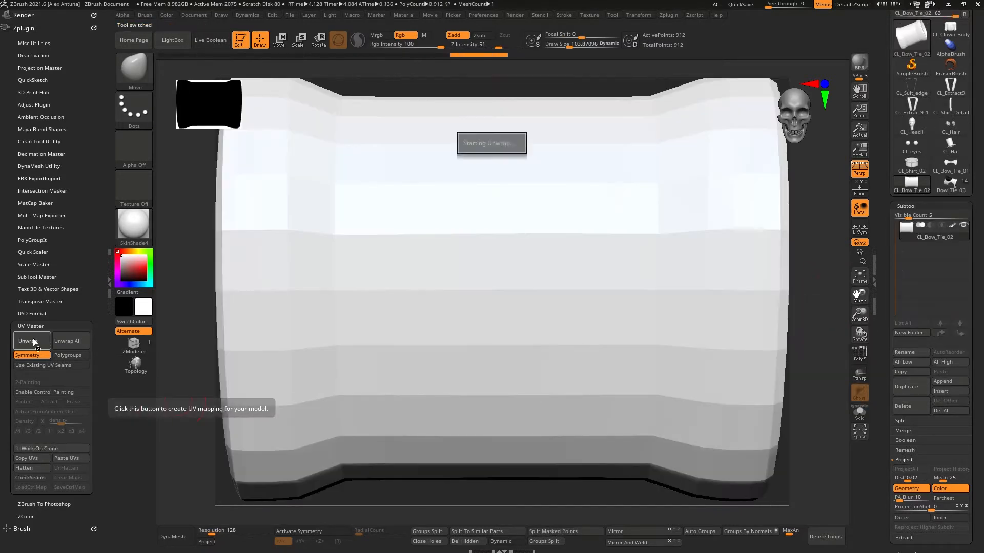
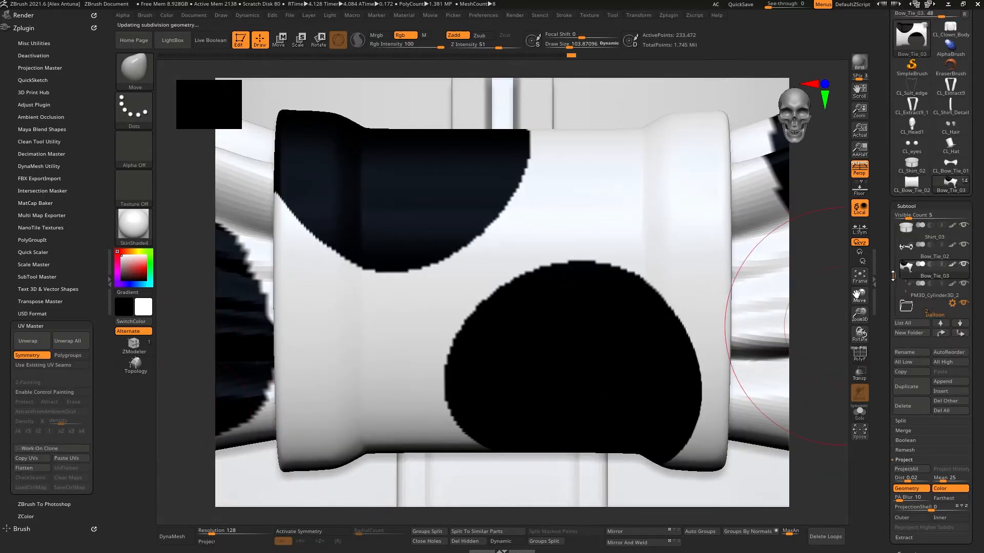
Step: Rename the PM3D_Cylinder3D_2 subtool as Buttons
left_click_drag(892, 276, 892, 280)
left_click(925, 275)
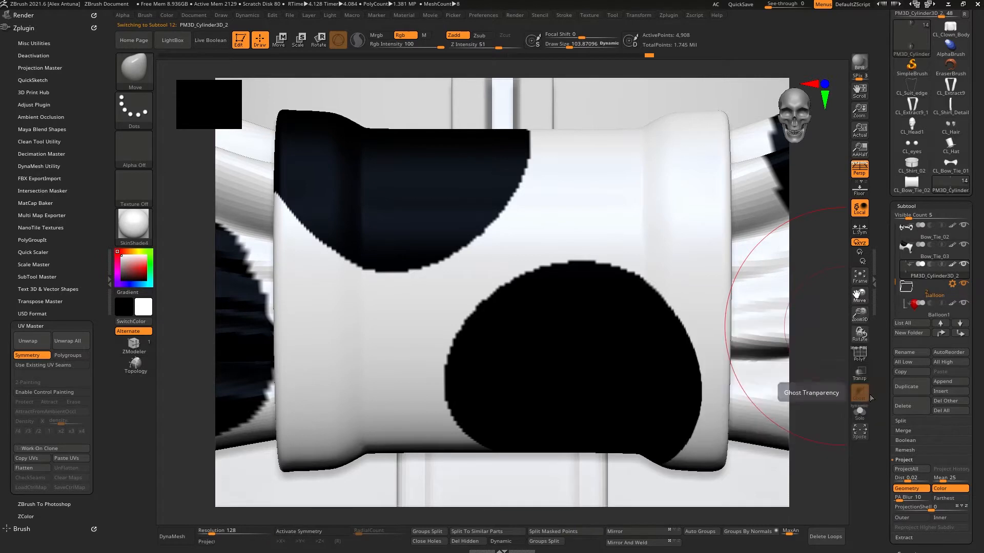
left_click_drag(877, 376, 877, 370)
left_click(910, 345)
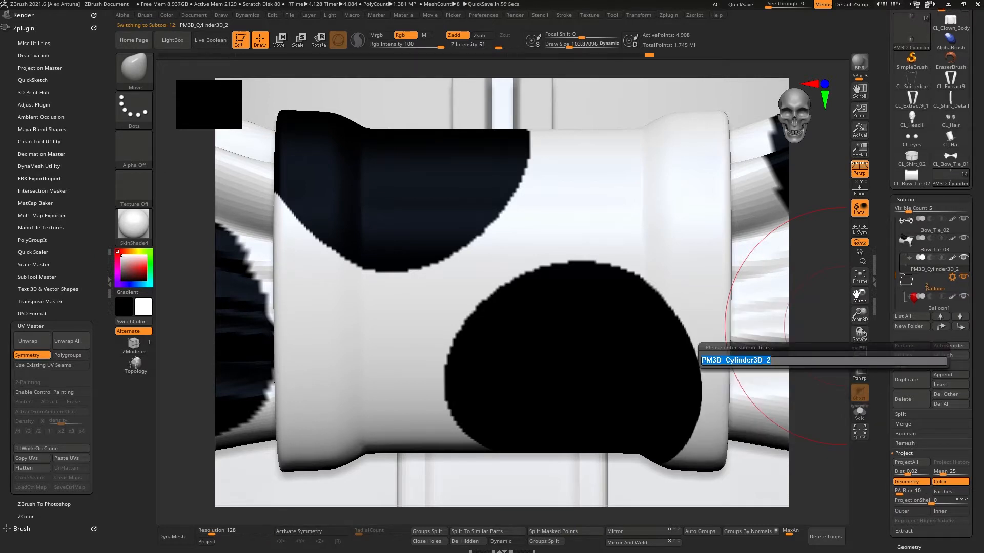
type("Buttons")
key("Return")
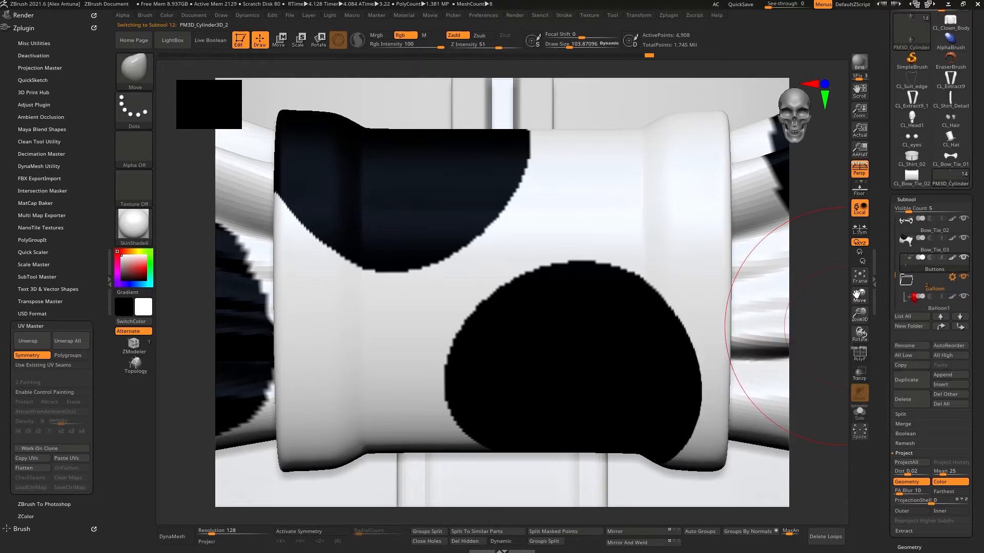
left_click(39, 448)
left_click(28, 340)
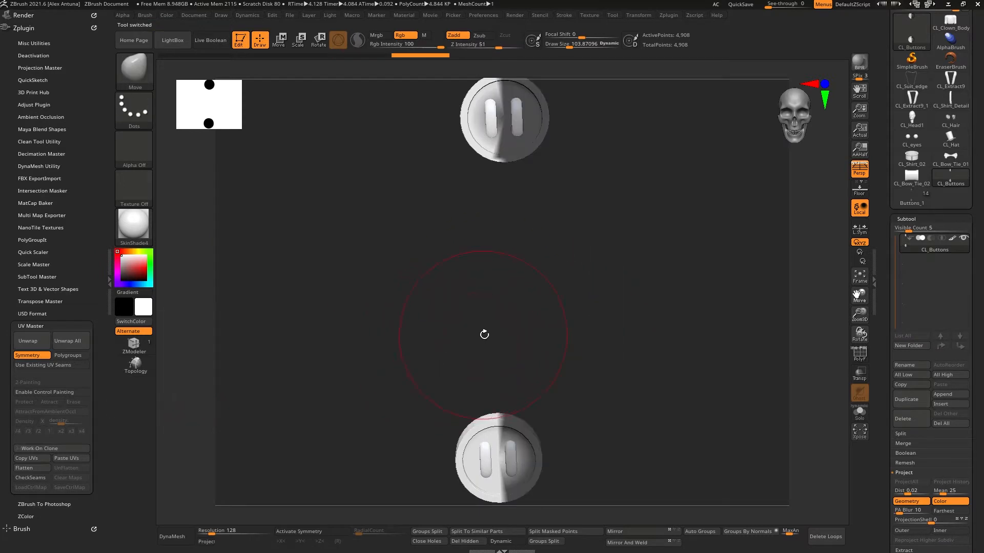
left_click(914, 197)
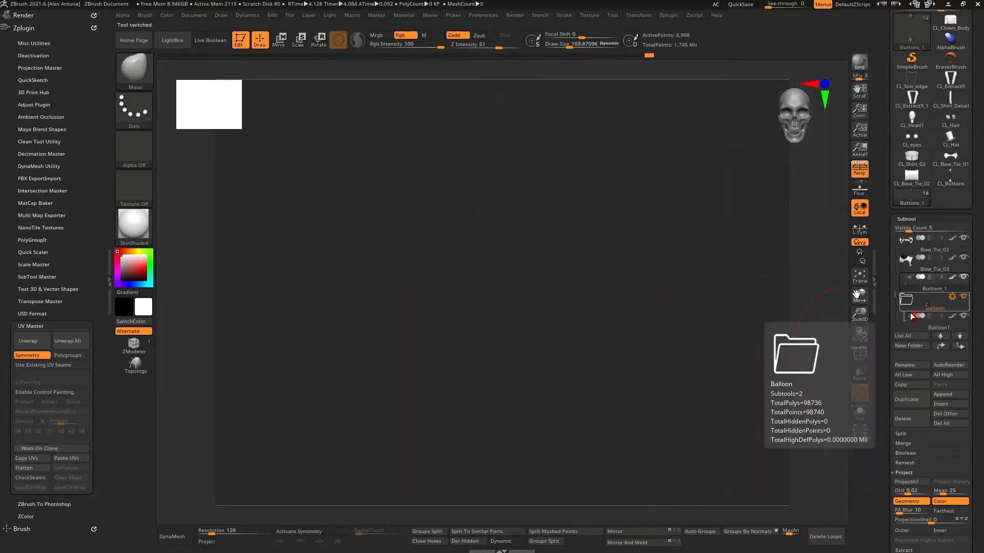
Step: Make a fresh working clone of the Buttons subtool and inspect its polygroups
key("f")
mouse_move(547, 254)
right_mouse_down("ctrl")
mouse_move(574, 229)
mouse_move(482, 205)
mouse_move(531, 201)
right_mouse_up("ctrl")
left_click(531, 201, "ctrl+shift")
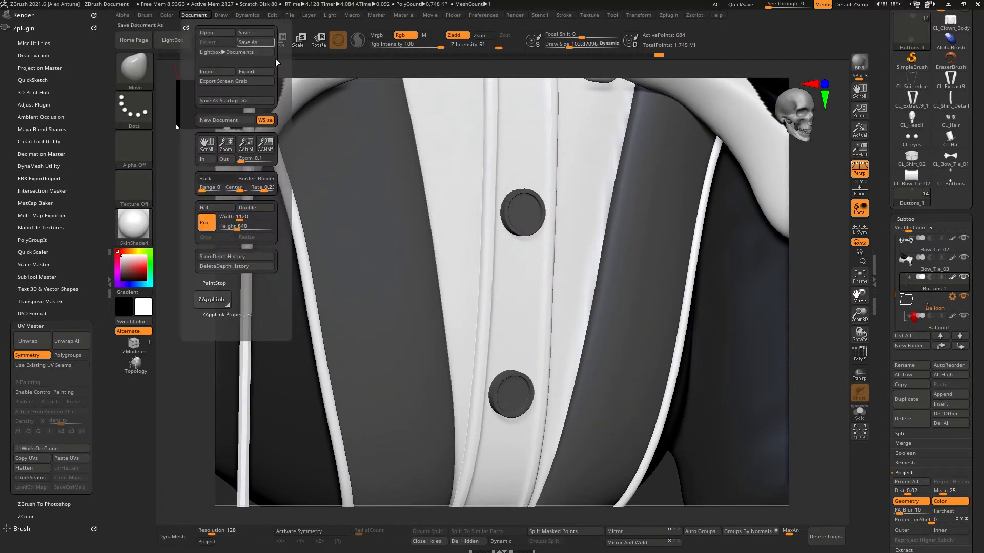
left_click(662, 495, "ctrl+shift")
right_click_drag(661, 441, 647, 423)
right_click_drag(647, 423, 694, 363, "ctrl")
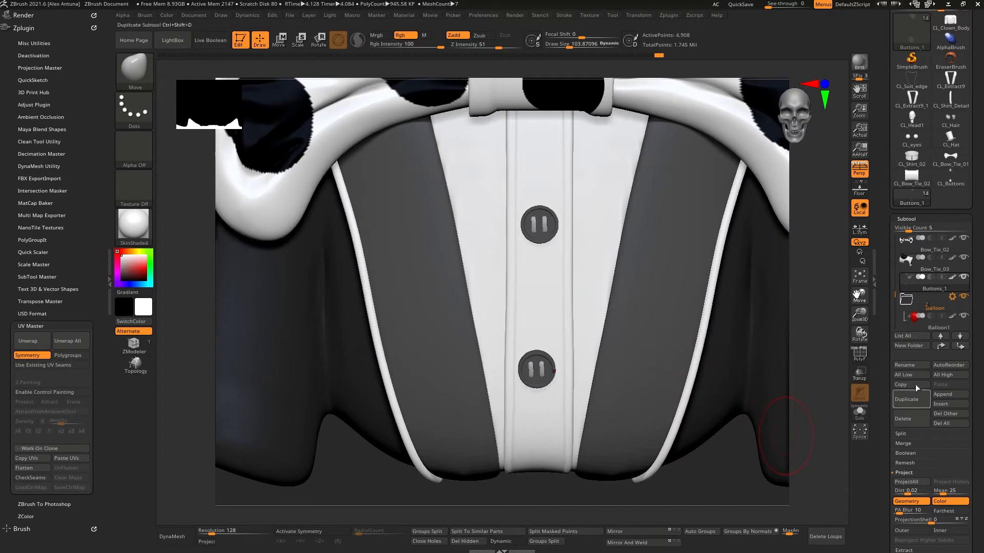
left_click(57, 449)
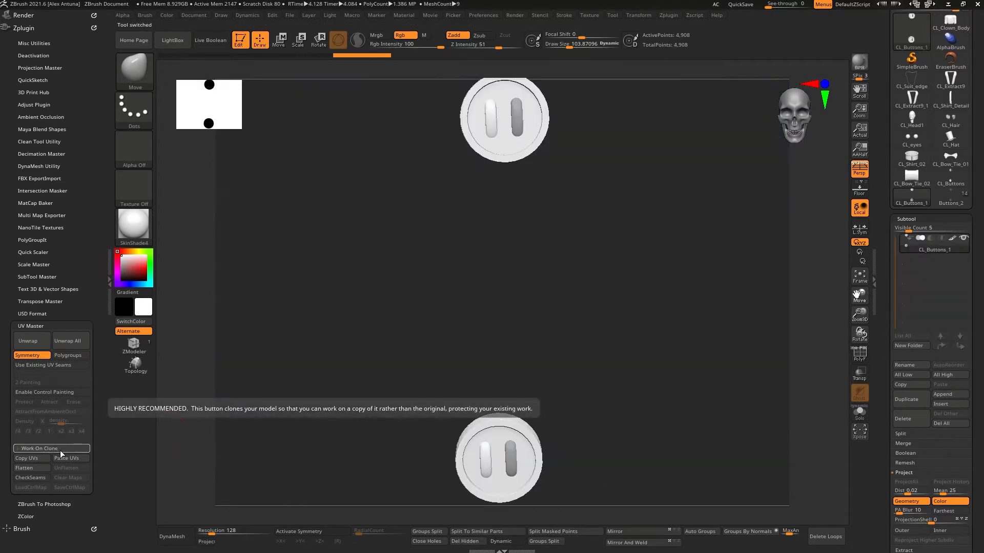
right_click_drag(354, 384, 399, 366)
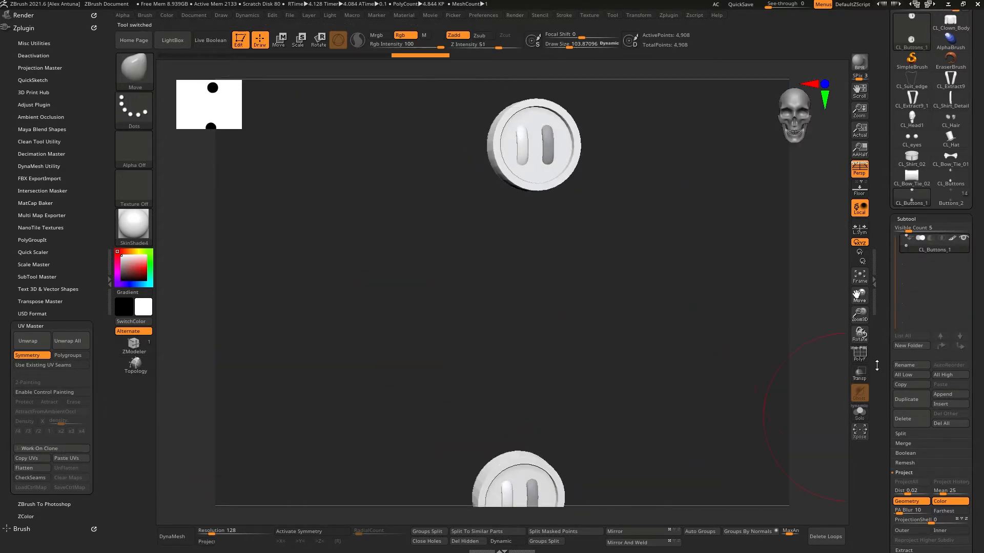
left_click(861, 355)
right_click_drag(697, 370, 696, 312, "alt")
mouse_move(696, 312)
right_mouse_down("ctrl")
mouse_move(685, 352)
mouse_move(661, 210)
right_mouse_up("ctrl")
mouse_move(661, 210)
right_mouse_down("alt")
mouse_move(665, 351)
mouse_move(690, 457)
right_mouse_up("alt")
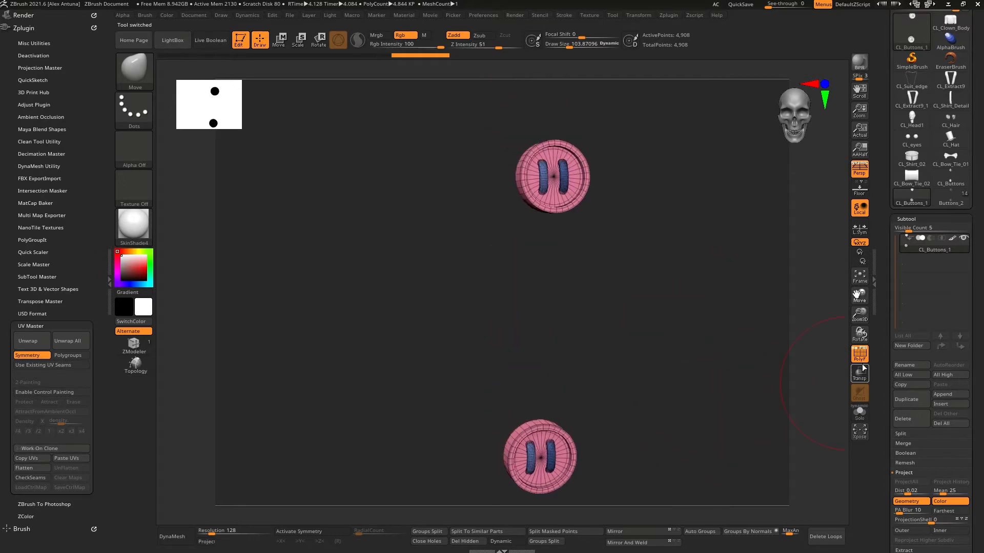
left_click(860, 357)
right_click_drag(671, 354, 653, 333, "shift")
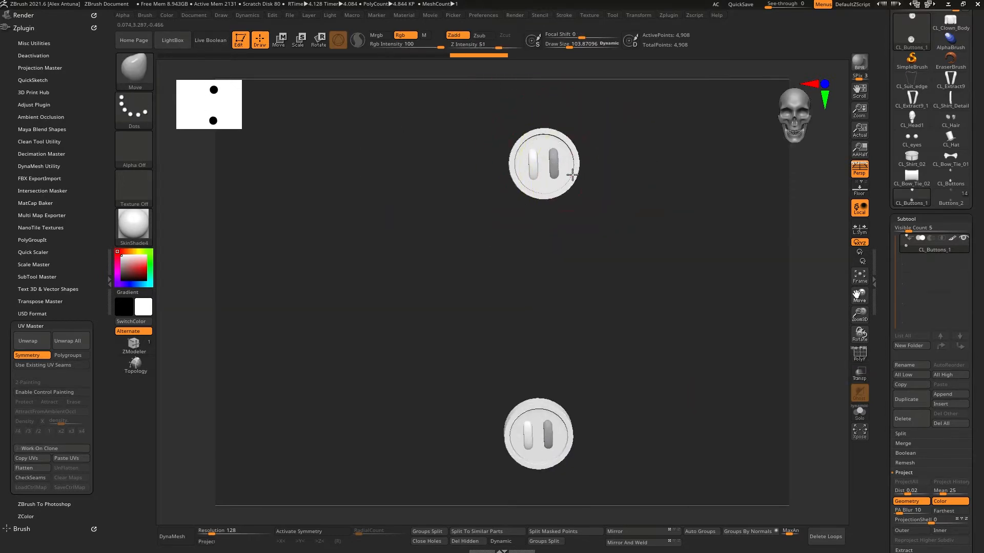
Step: Unwrap the Buttons clone's UVs with Polygroups enabled, and preview then restore the flattened layout
left_click(28, 341)
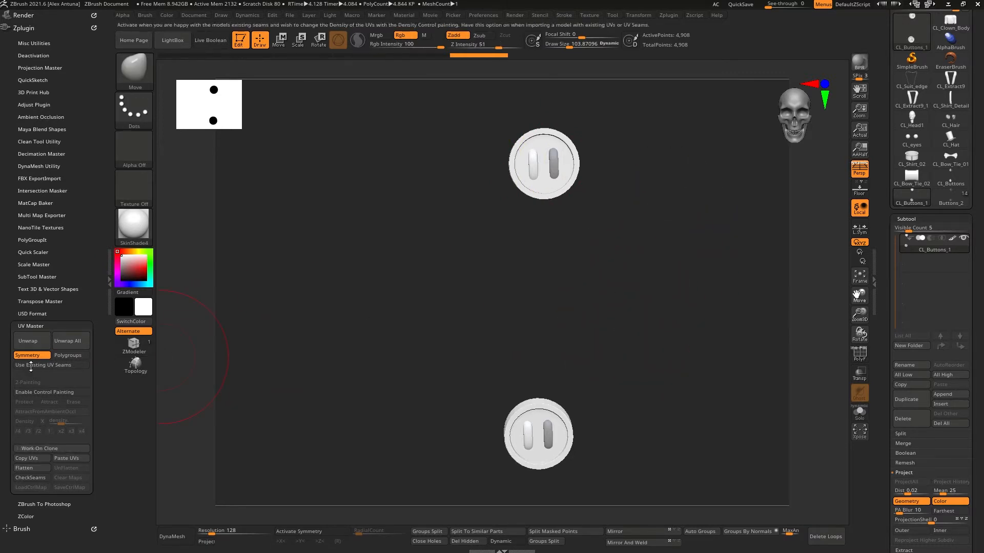
left_click(72, 356)
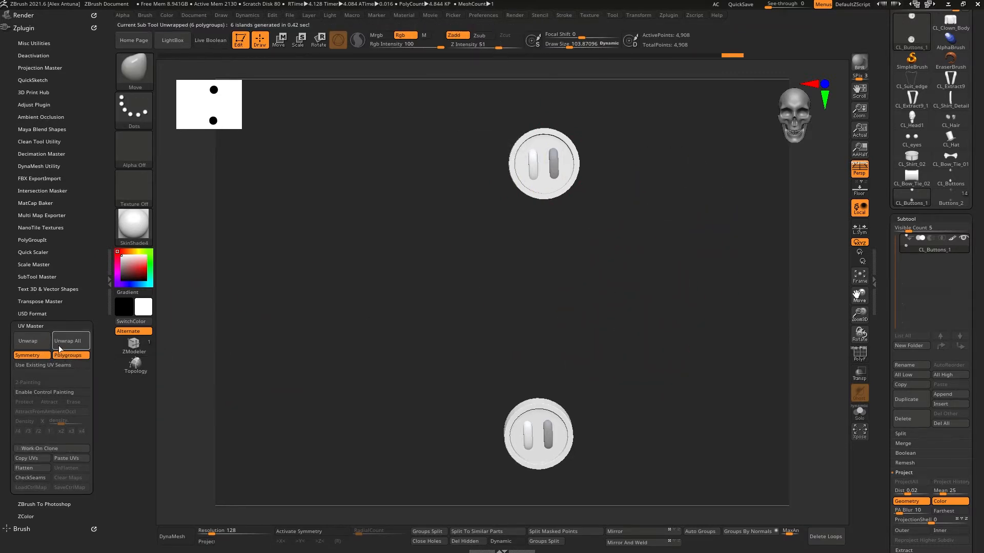
left_click(28, 467)
left_click(67, 468)
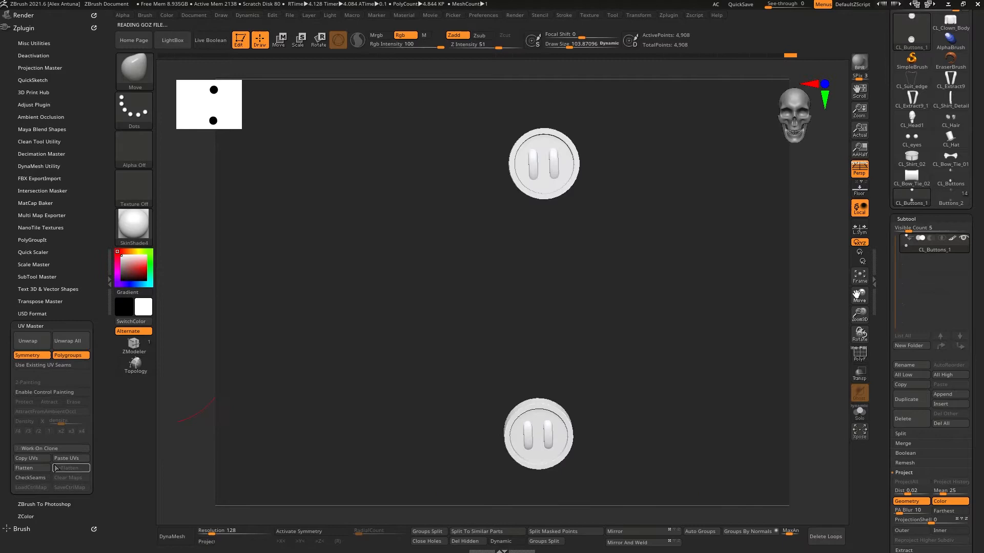
Step: Copy the clone's UVs and paste them onto the Buttons subtool in the full tool
left_click(26, 458)
left_click(957, 198)
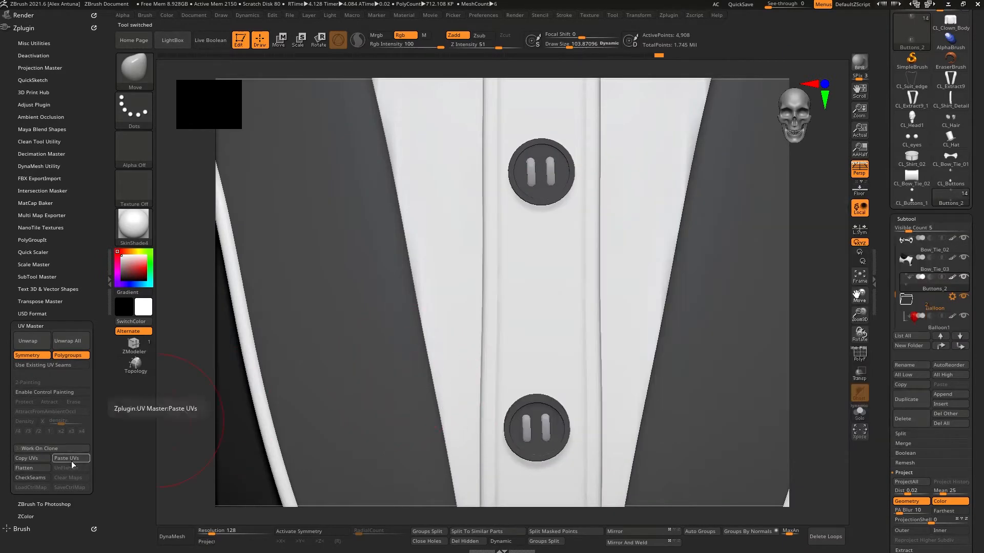
left_click(71, 459)
mouse_move(564, 290)
right_mouse_down("ctrl")
mouse_move(577, 286)
mouse_move(558, 305)
mouse_move(557, 292)
right_mouse_up("ctrl")
Step: Unwrap the Balloon1 subtool's UVs on a clone, and preview then restore the flattened layout
left_click(937, 320)
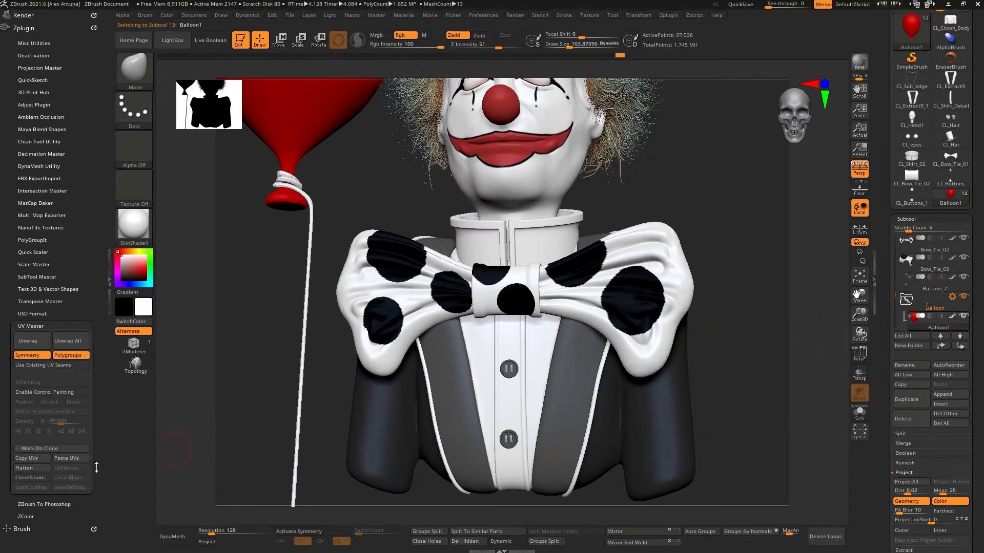
left_click(40, 449)
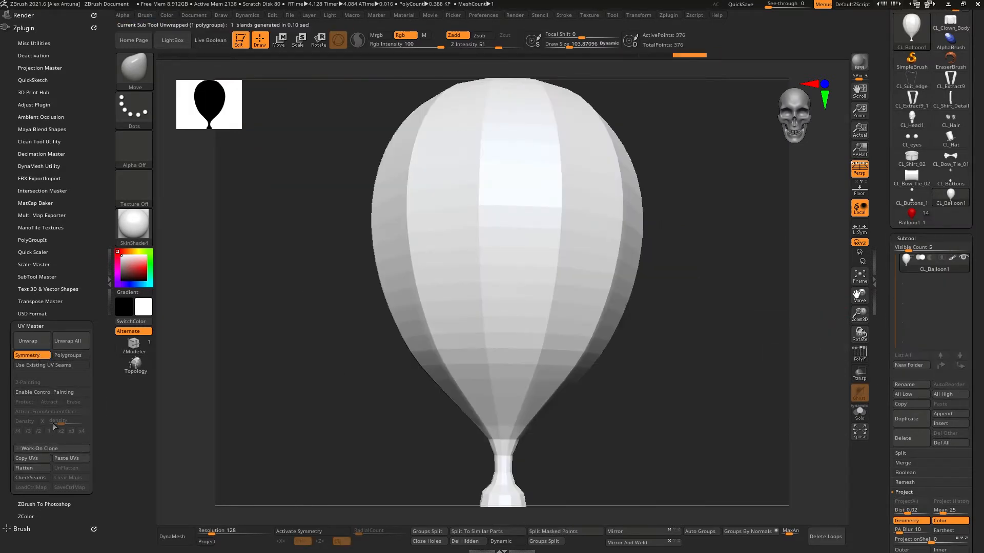
left_click(34, 468)
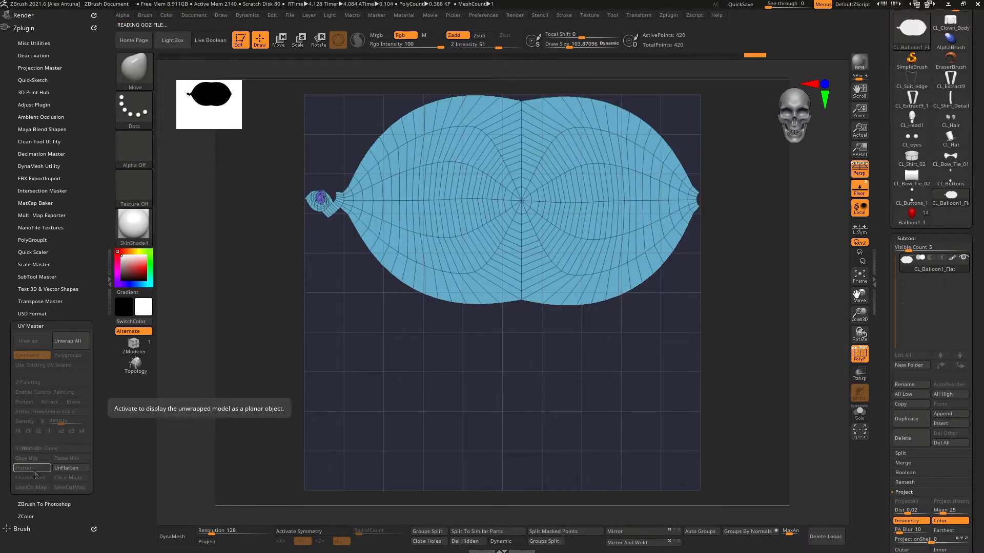
left_click(67, 468)
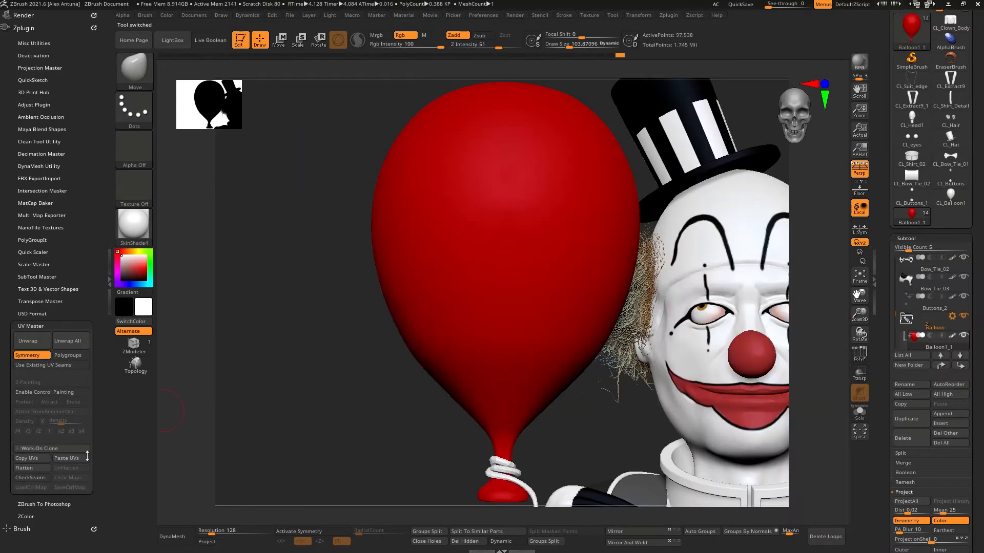
Step: Unwrap the Balloon_String1 subtool's UVs on a clone, preview the flattened layout, and return to the full tool
left_click_drag(894, 314, 893, 326)
left_click(934, 322)
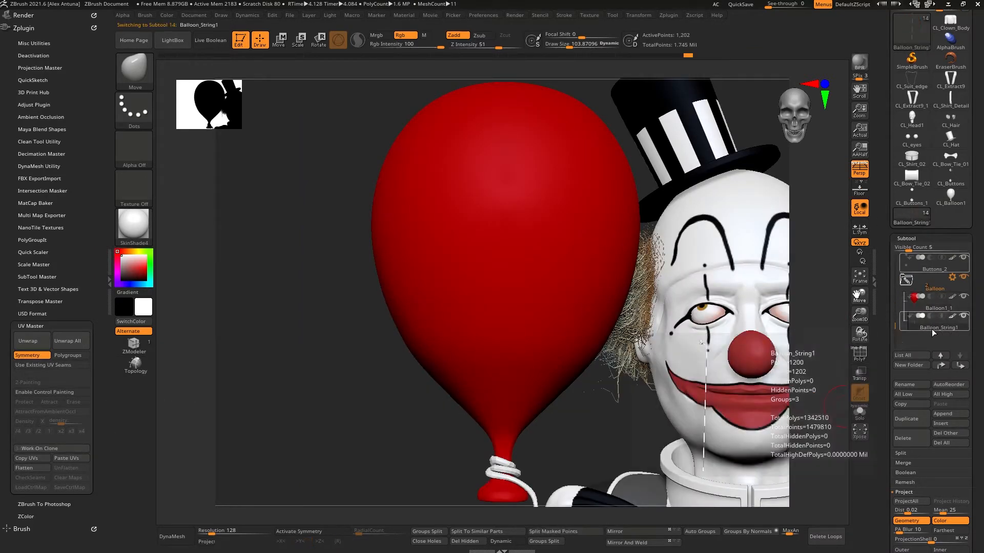
left_click(32, 449)
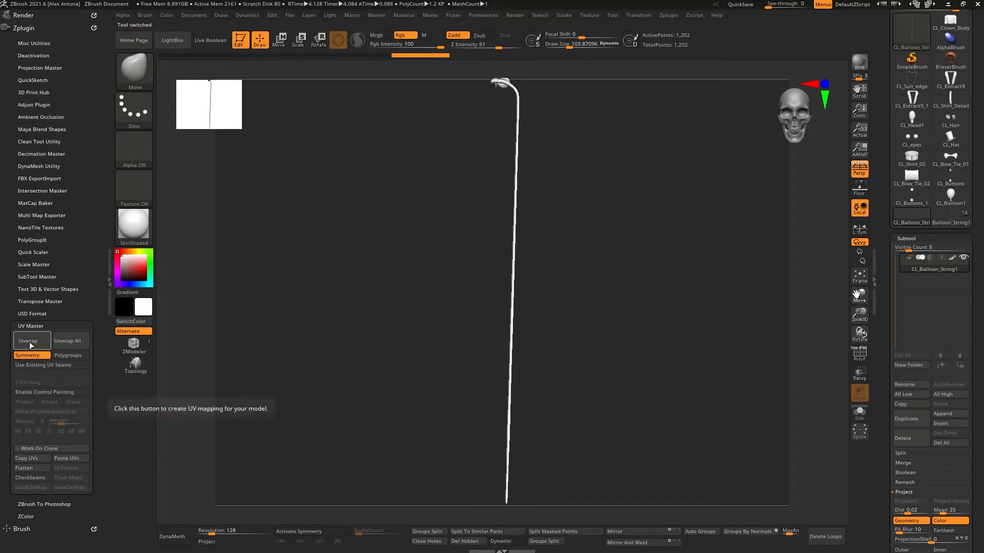
left_click(24, 468)
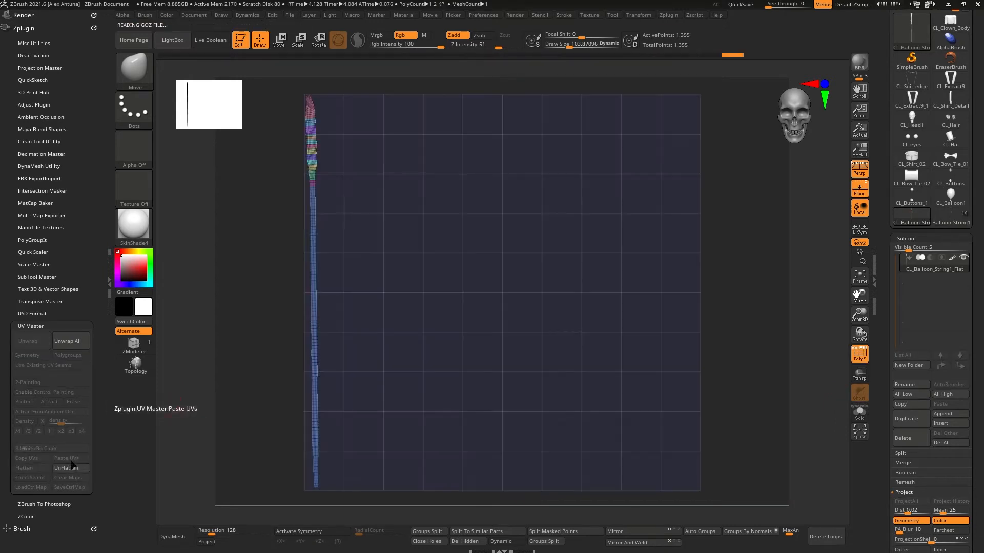
left_click(69, 471)
left_click(951, 221)
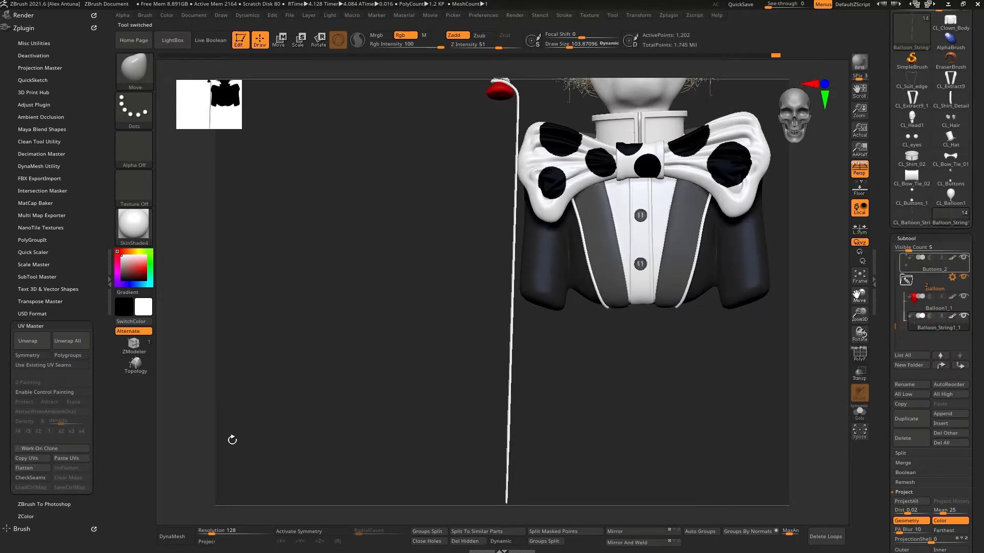
Step: Save the tool, overwriting Clown_James_0007.ztl
left_click_drag(669, 327, 723, 304, "alt")
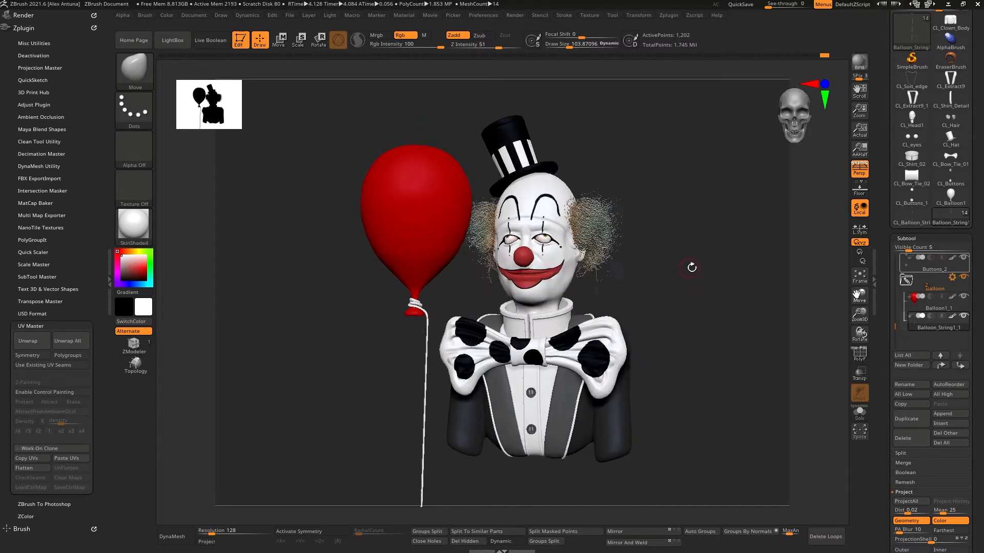
key("ctrl+s")
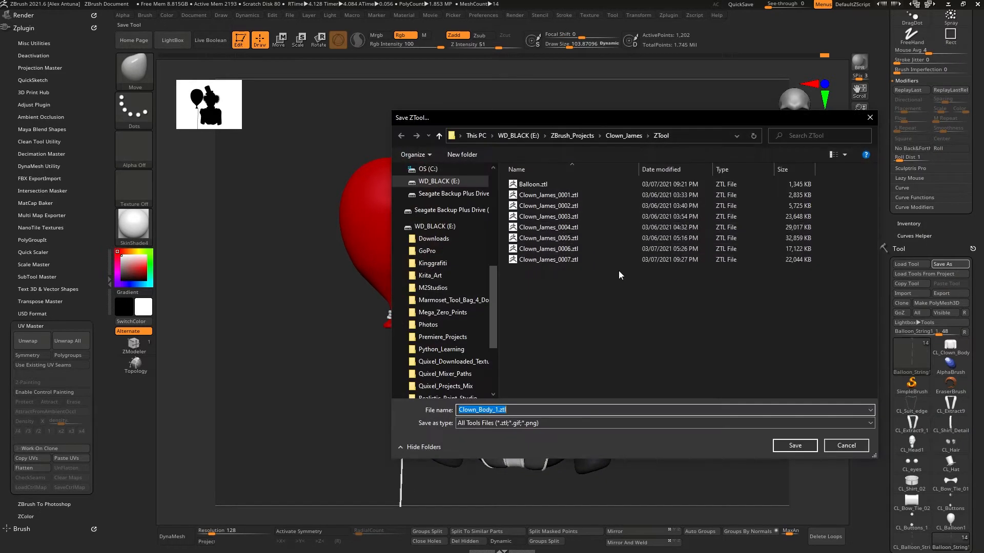
left_click(558, 260)
left_click(794, 445)
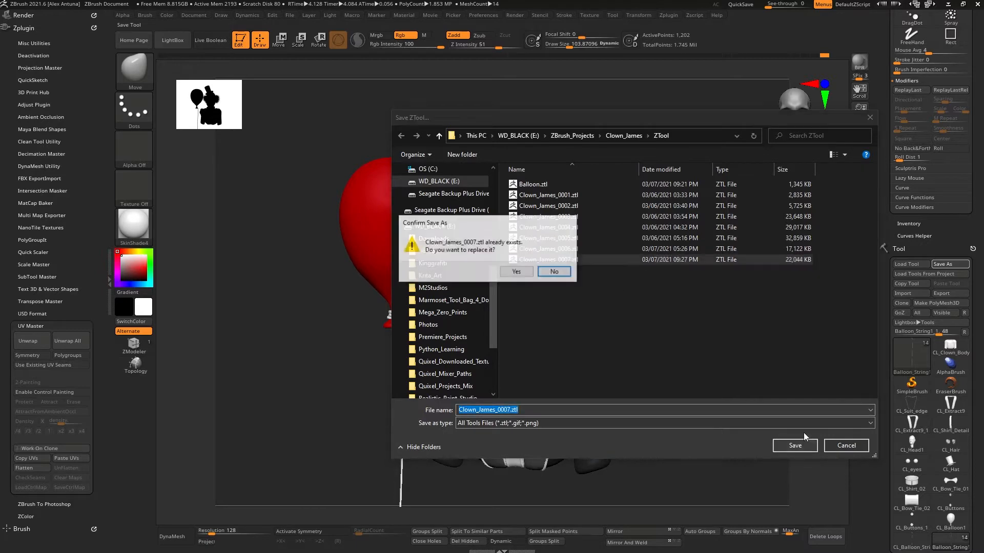
left_click(516, 272)
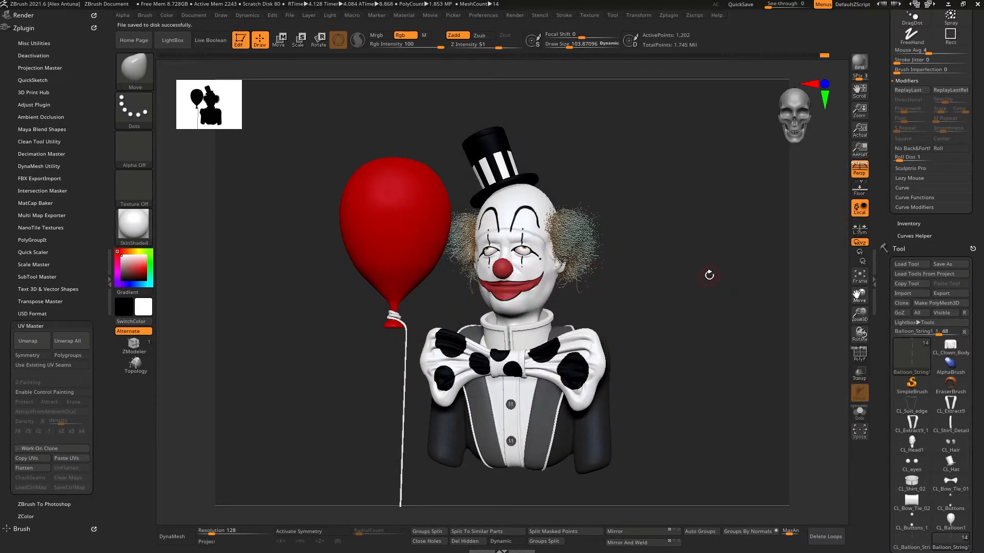
Step: Hide the Balloon subtool folder so only the clown shows
left_click_drag(687, 297, 683, 328)
scroll(930, 263, "down", 10)
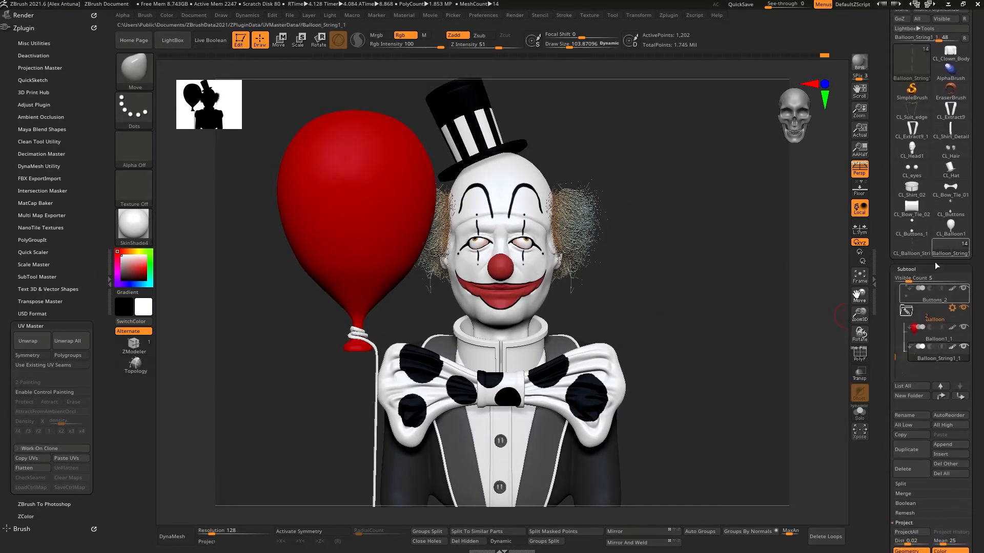
left_click_drag(895, 274, 895, 224)
left_click(926, 232)
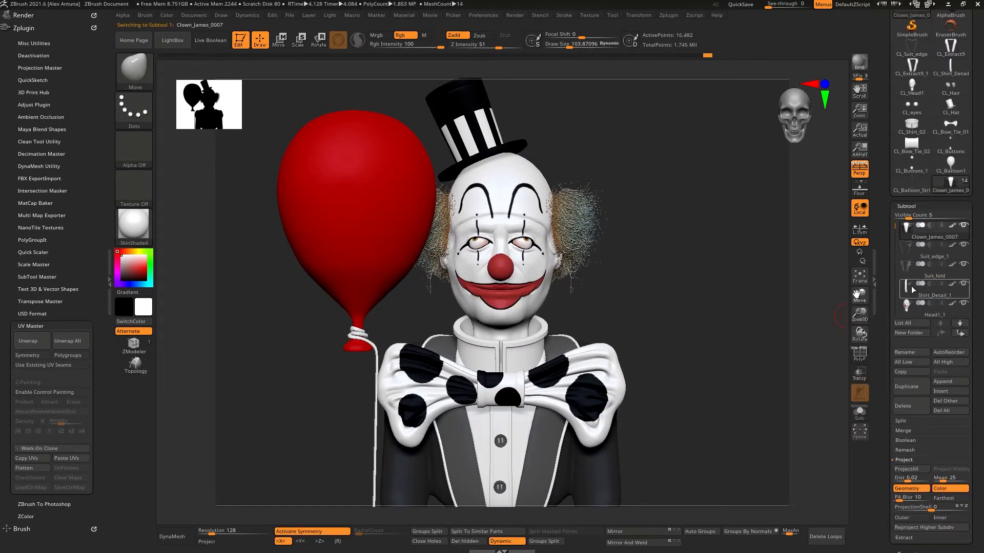
left_click_drag(885, 311, 885, 294)
left_click_drag(737, 280, 708, 278)
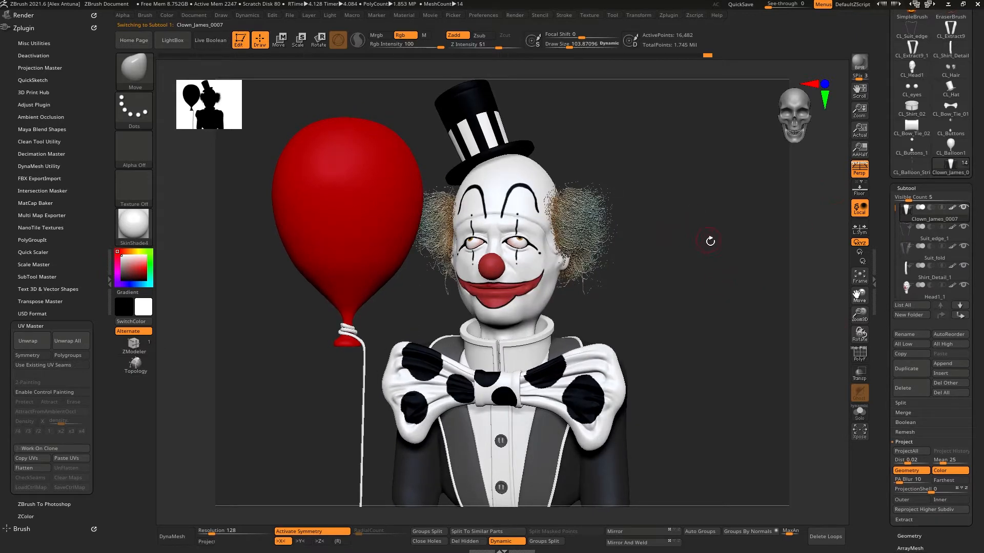
left_click_drag(709, 241, 693, 261)
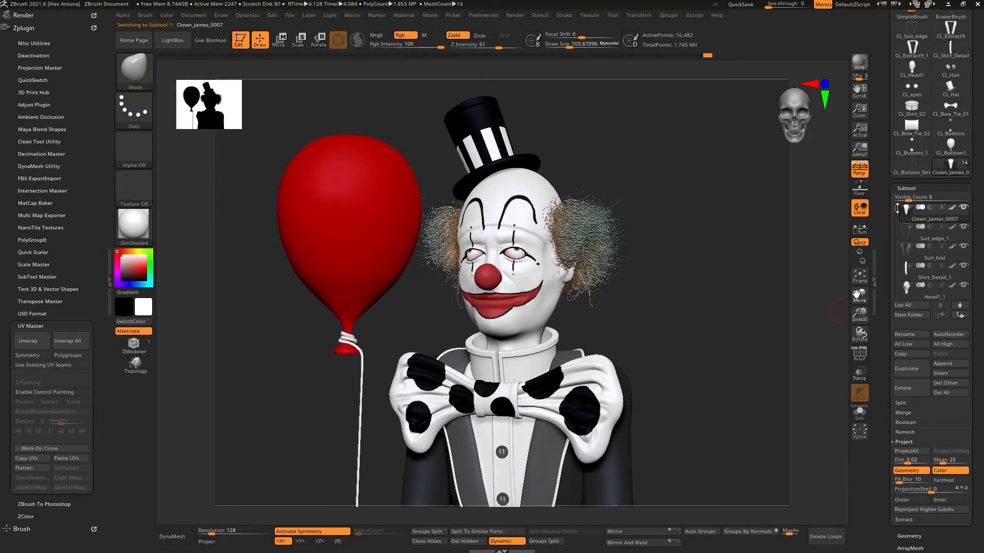
left_click_drag(897, 208, 898, 281)
left_click(964, 207)
left_click_drag(708, 285, 712, 306)
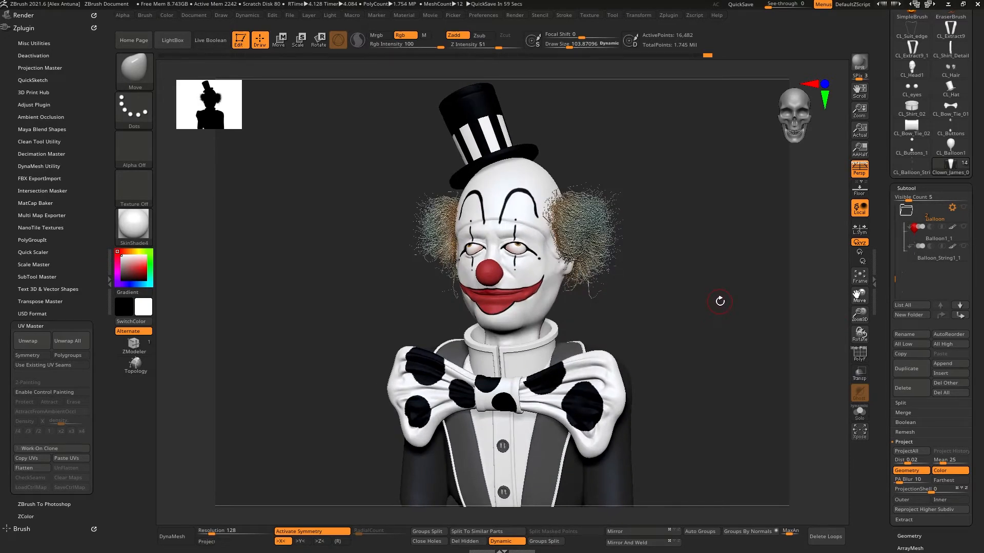
left_click_drag(645, 300, 685, 282)
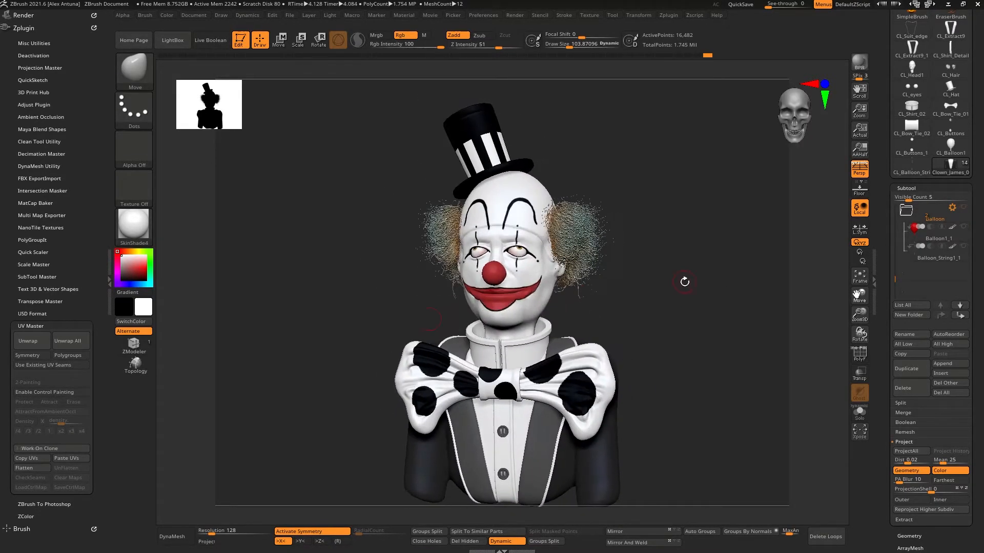
Step: Create a low-resolution pose mesh of all subtools with Transpose Master's TPoseMesh
left_click(53, 325)
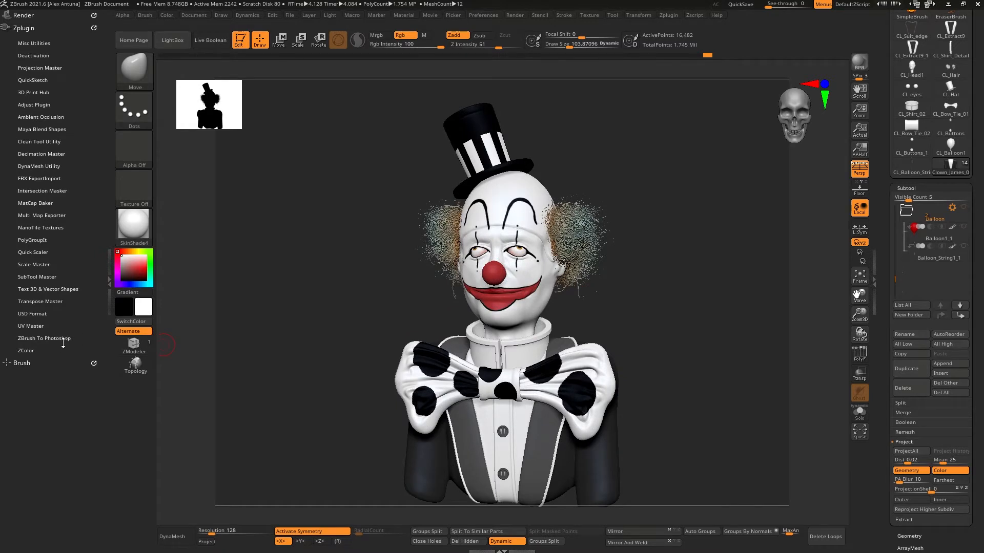
left_click(46, 302)
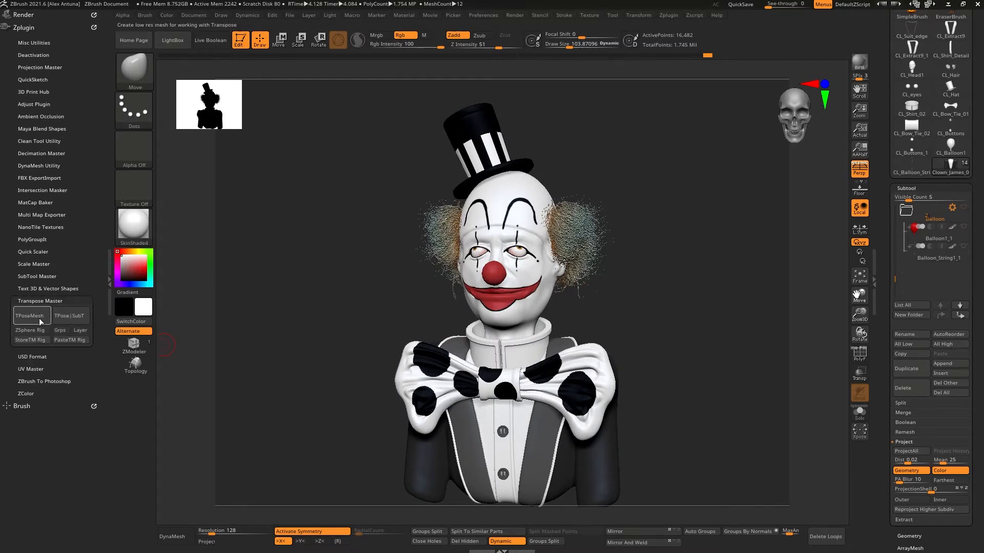
left_click(32, 316)
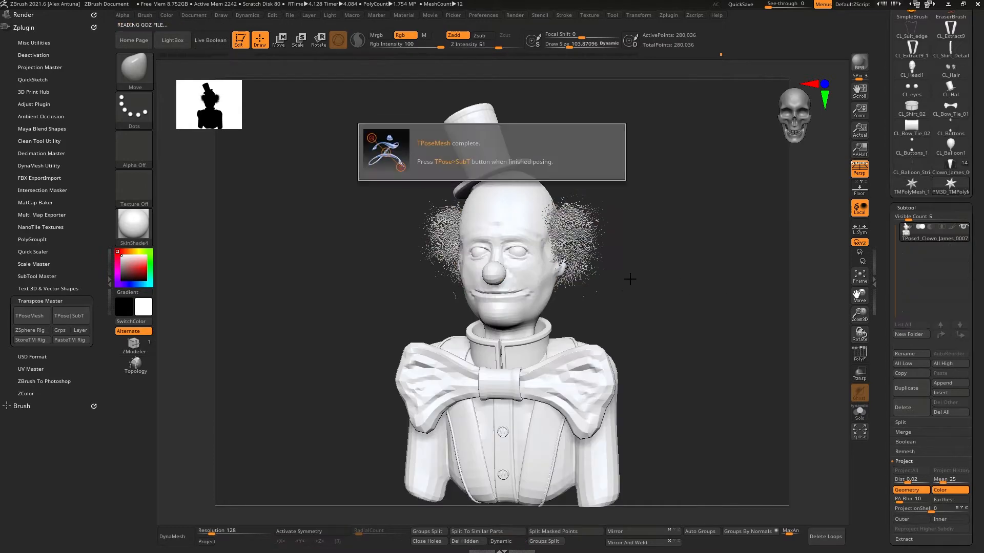
Step: Try to rotate the head with the transpose gizmo, and undo the change
left_click_drag(682, 292, 659, 288)
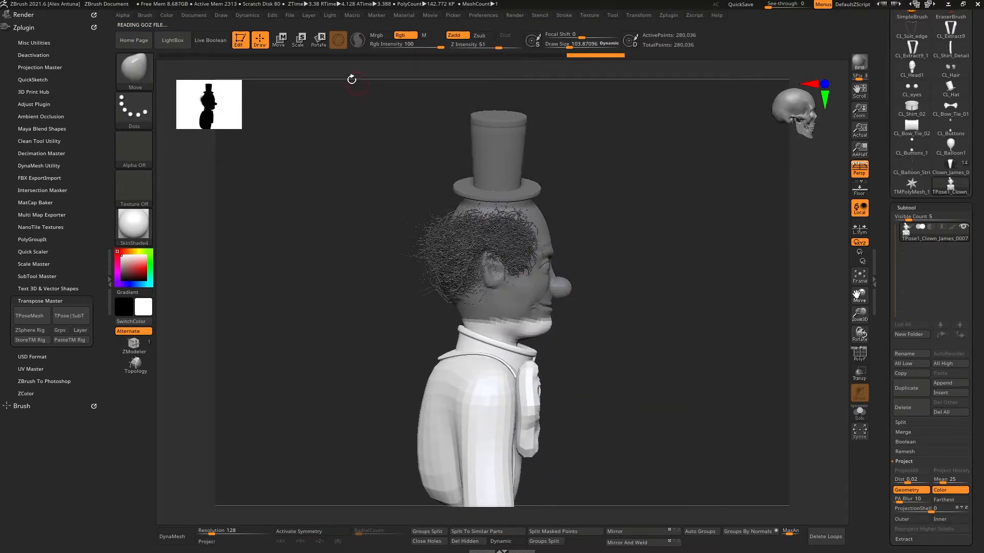
key("w")
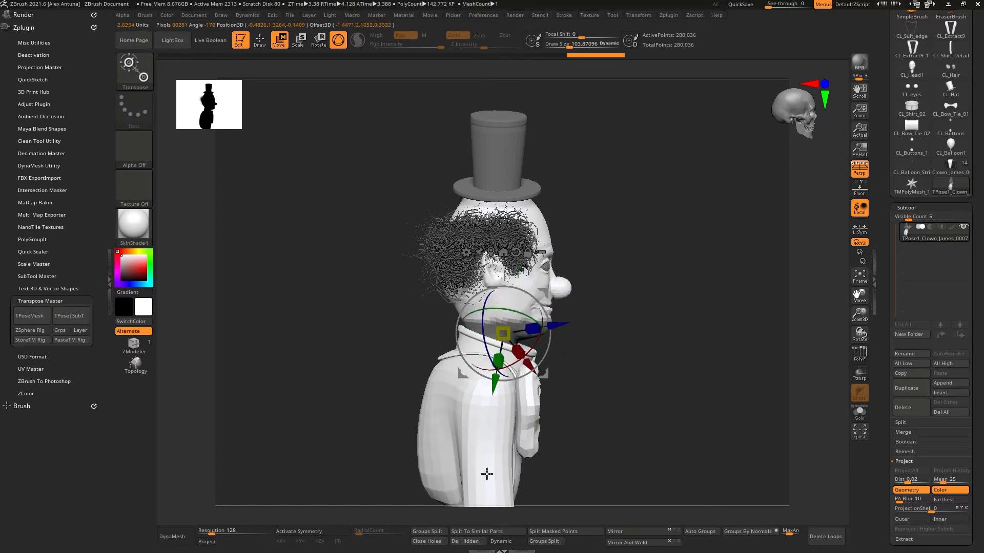
left_click(515, 252)
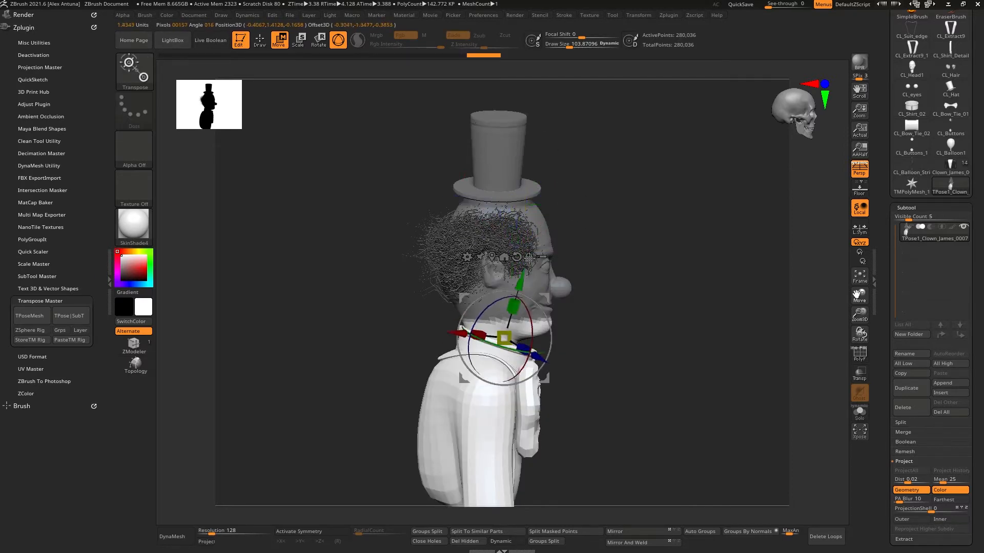
left_click_drag(521, 329, 546, 240, "ctrl")
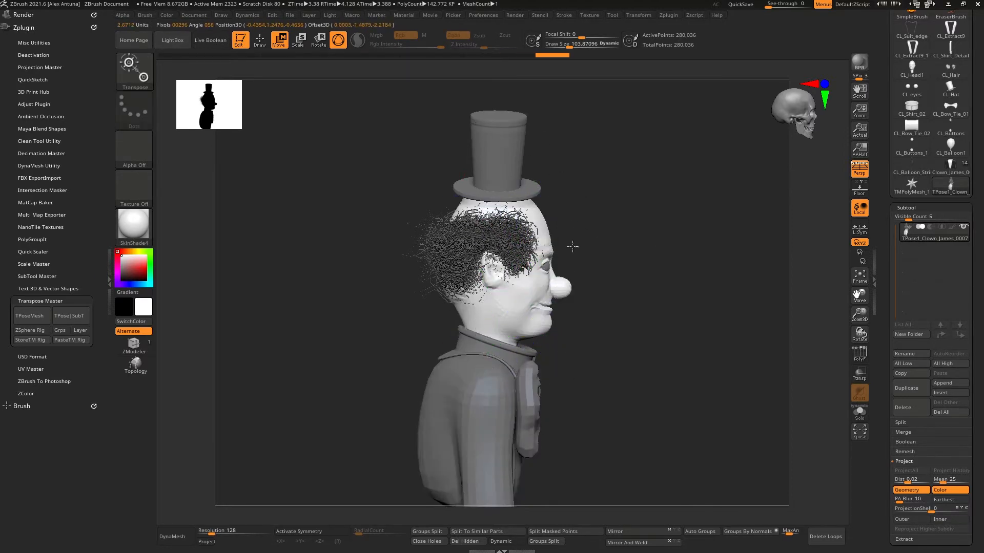
key("ctrl+z")
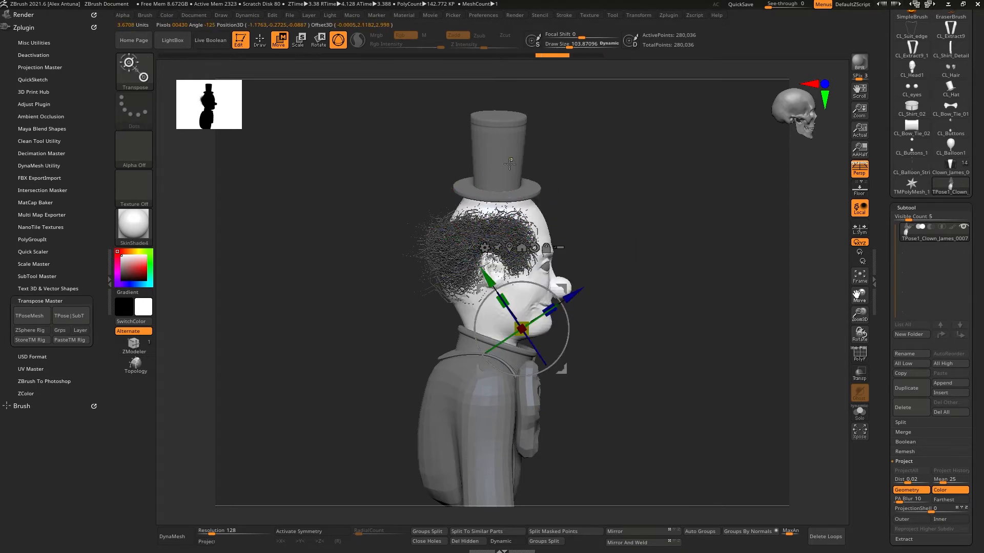
Step: Position the transpose gizmo at the base of the clown's neck
left_click(510, 164, "ctrl")
left_click(523, 185, "ctrl")
left_click_drag(527, 320, 488, 260, "ctrl")
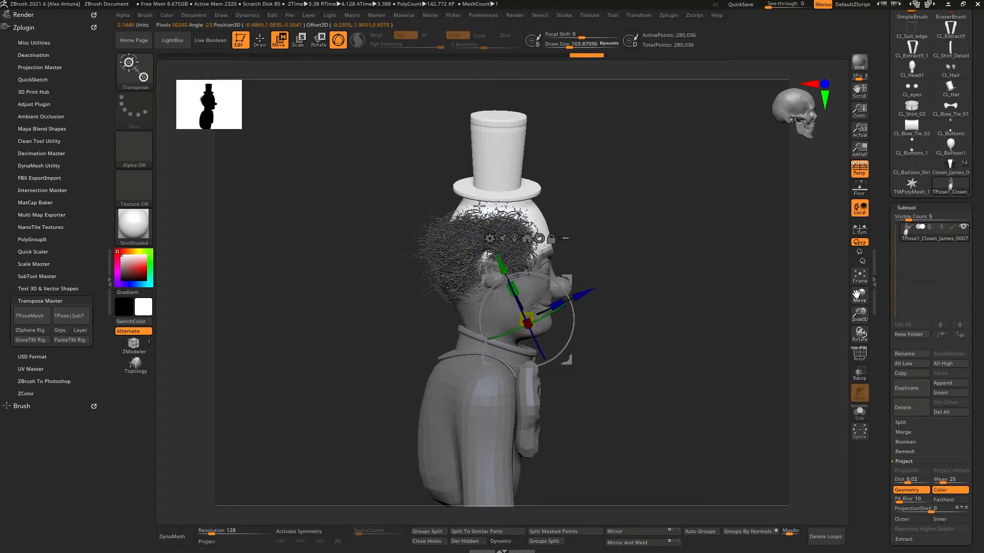
left_click_drag(482, 331, 450, 332, "ctrl")
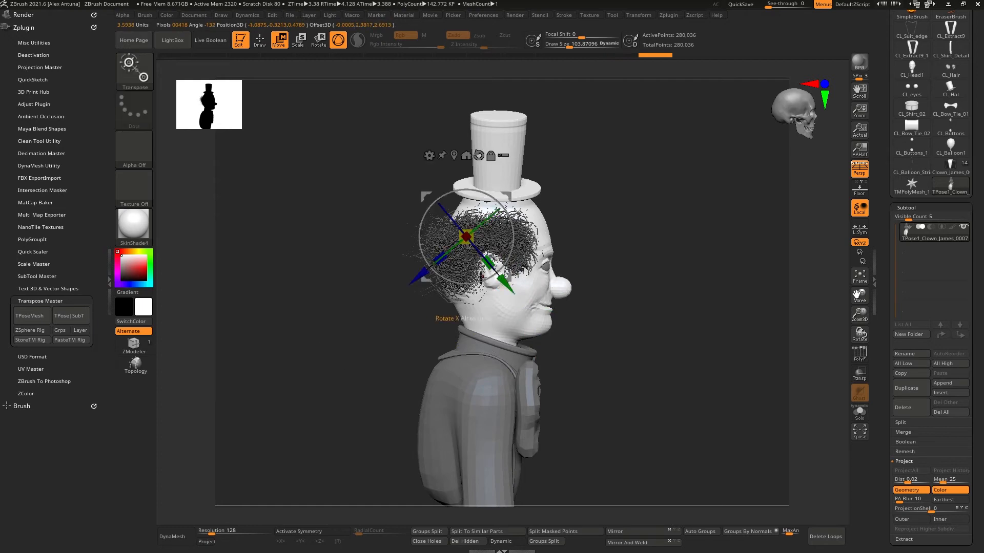
left_click_drag(610, 290, 489, 277)
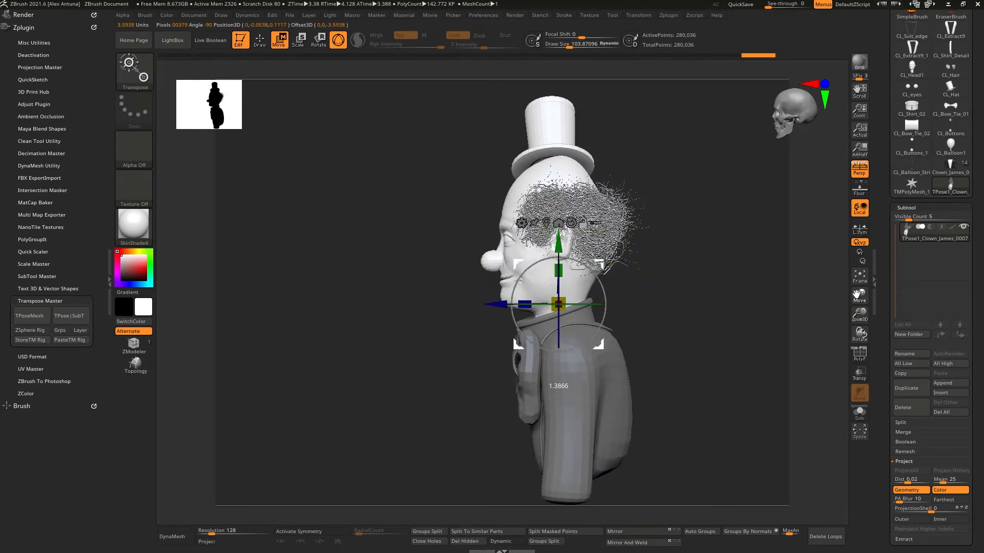
left_click_drag(593, 272, 566, 279)
right_click_drag(566, 279, 623, 279)
mouse_move(576, 252)
left_mouse_down()
mouse_move(565, 255)
mouse_move(576, 253)
left_mouse_up()
right_click_drag(579, 261, 522, 261)
right_click_drag(641, 235, 505, 229, "alt")
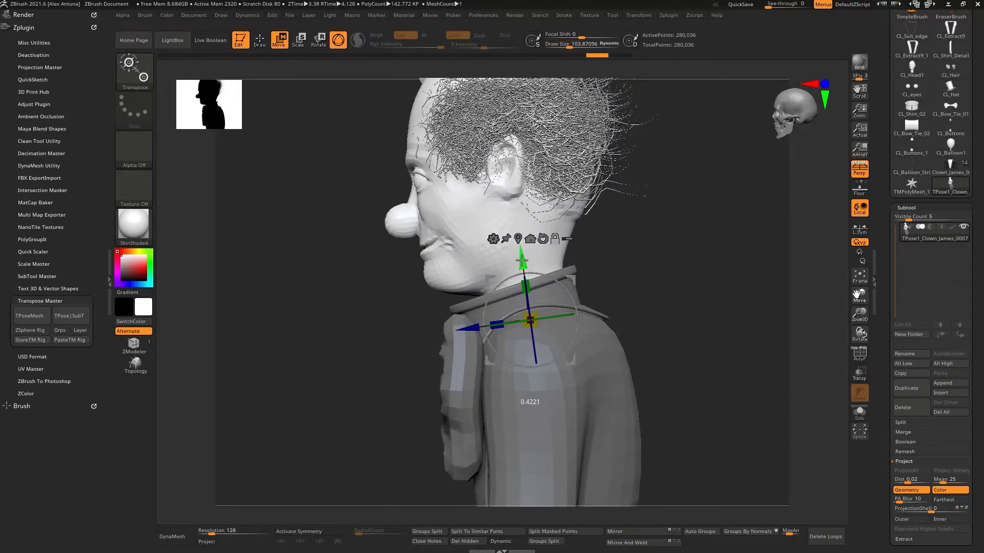
Step: Rotate the head about the neck so it tilts to one side
mouse_move(522, 261)
right_mouse_down()
mouse_move(578, 281)
mouse_move(560, 307)
mouse_move(523, 281)
right_mouse_up()
left_click_drag(544, 268, 539, 272)
right_click_drag(541, 277, 626, 272)
left_click_drag(529, 347, 494, 323)
right_click_drag(559, 338, 499, 347)
right_click_drag(622, 347, 533, 315)
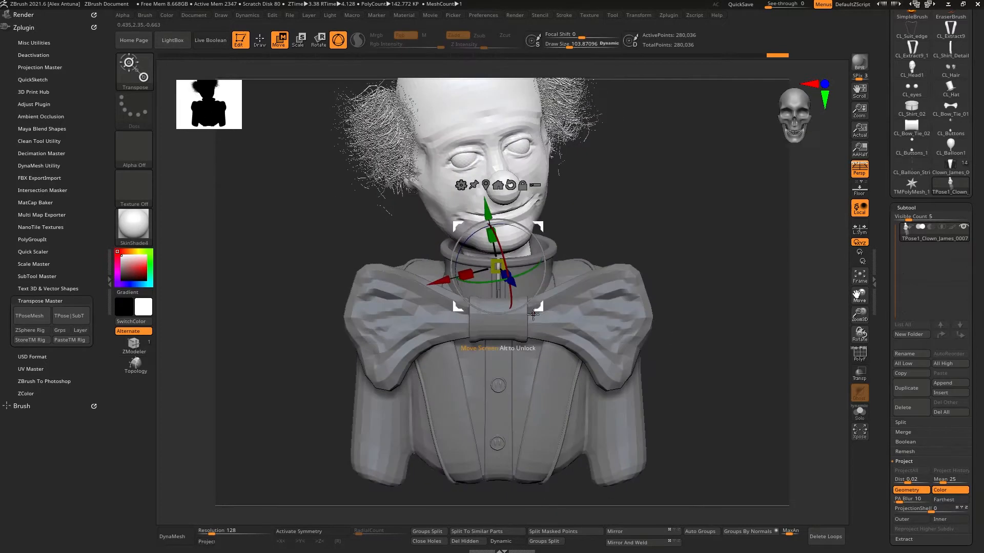
Step: Switch to the Move brush, set draw size to about 524, and reshape the bow tie's wings
key("q")
left_click_drag(686, 214, 699, 234, "ctrl")
key("space")
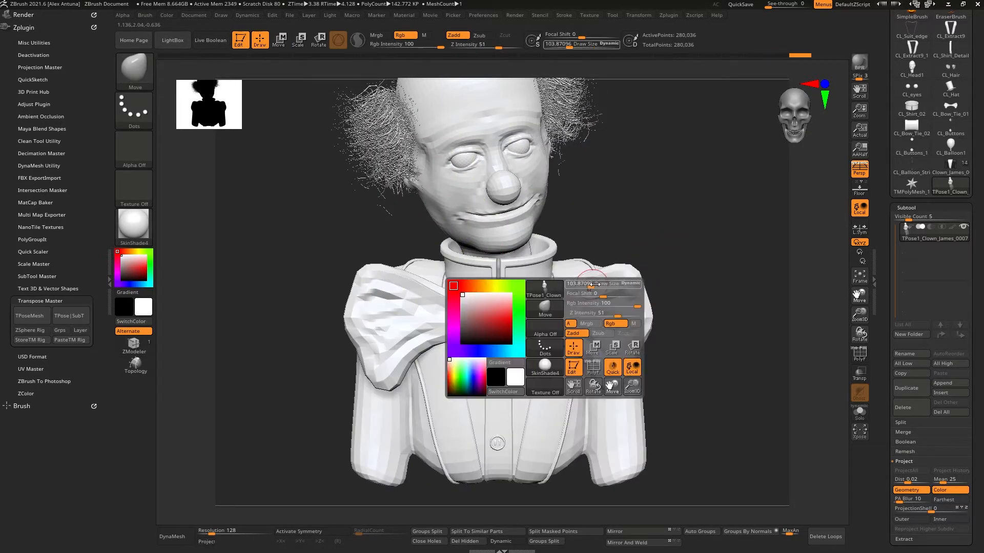
left_click_drag(597, 288, 608, 288)
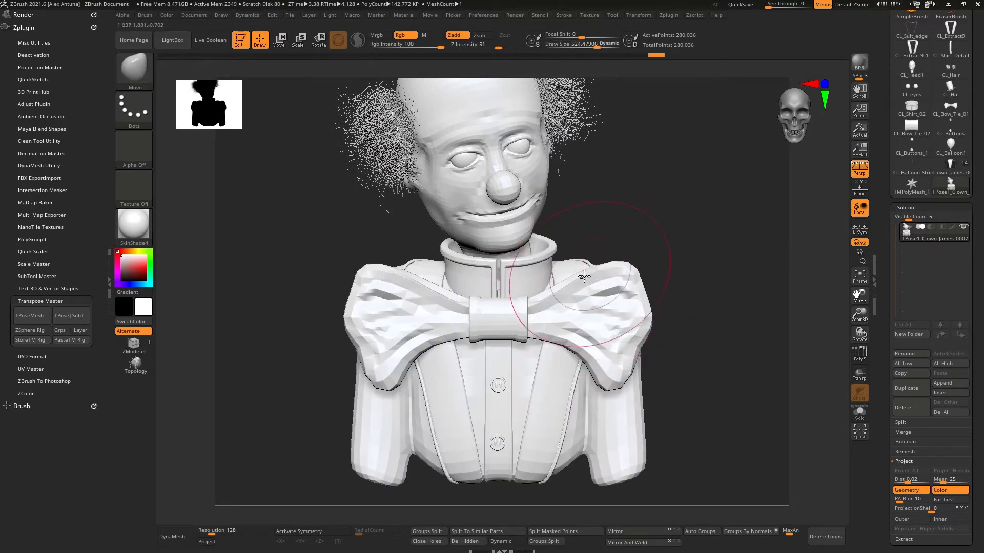
left_click_drag(635, 334, 621, 332)
left_click_drag(392, 350, 406, 342)
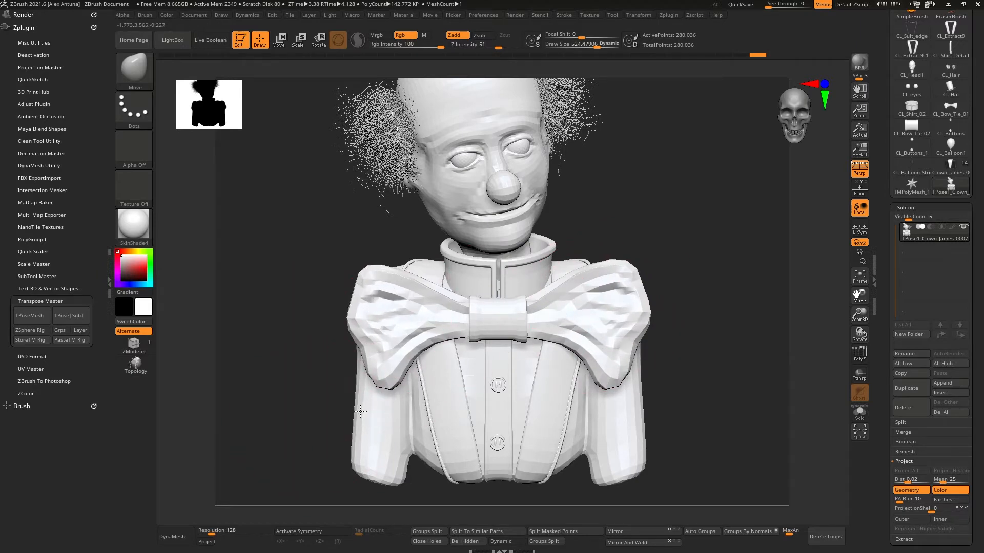
left_click_drag(360, 411, 363, 411)
left_click_drag(636, 418, 627, 417)
mouse_move(630, 307)
right_mouse_down()
mouse_move(512, 279)
mouse_move(501, 322)
mouse_move(514, 325)
right_mouse_up()
left_click_drag(381, 321, 389, 336)
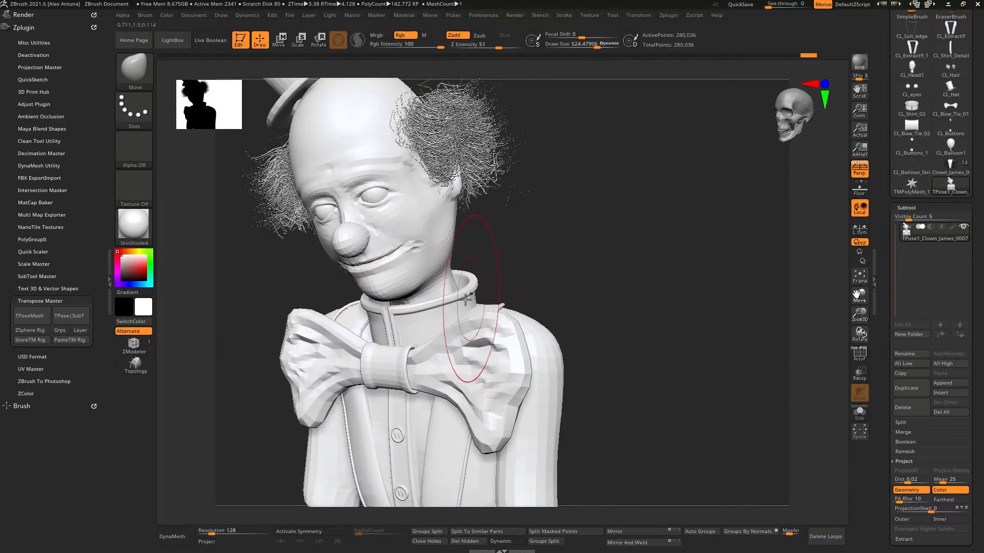
mouse_move(559, 297)
right_mouse_down()
mouse_move(485, 288)
mouse_move(520, 286)
mouse_move(555, 253)
right_mouse_up()
Step: Nudge the top hat with the Move brush at a draw size of about 482
key("space")
left_click_drag(466, 193, 446, 193)
mouse_move(446, 193)
right_mouse_down("ctrl")
mouse_move(487, 239)
mouse_move(436, 176)
right_mouse_up("ctrl")
right_click_drag(436, 175, 447, 200, "alt")
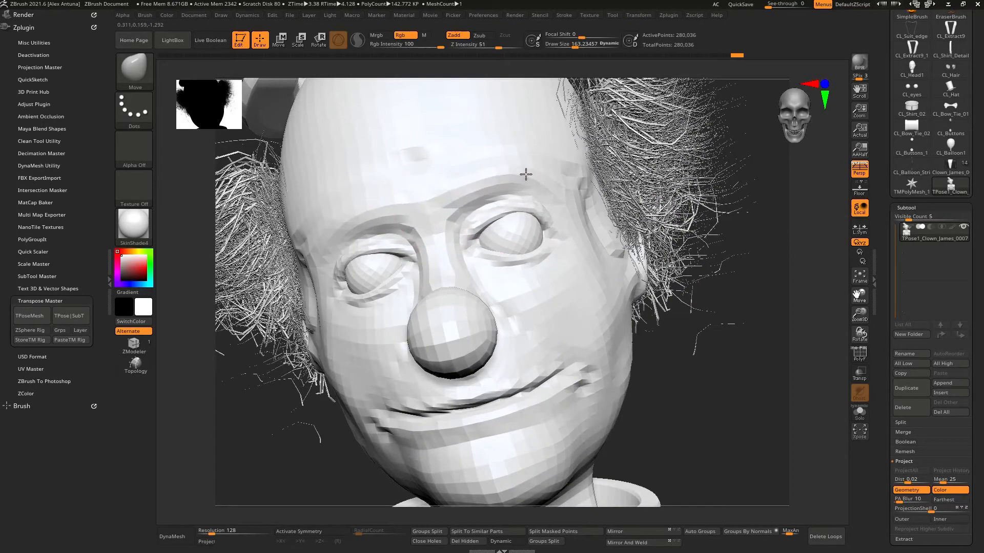
mouse_move(457, 200)
right_mouse_down()
mouse_move(549, 279)
mouse_move(548, 320)
mouse_move(685, 312)
mouse_move(667, 263)
mouse_move(662, 275)
right_mouse_up()
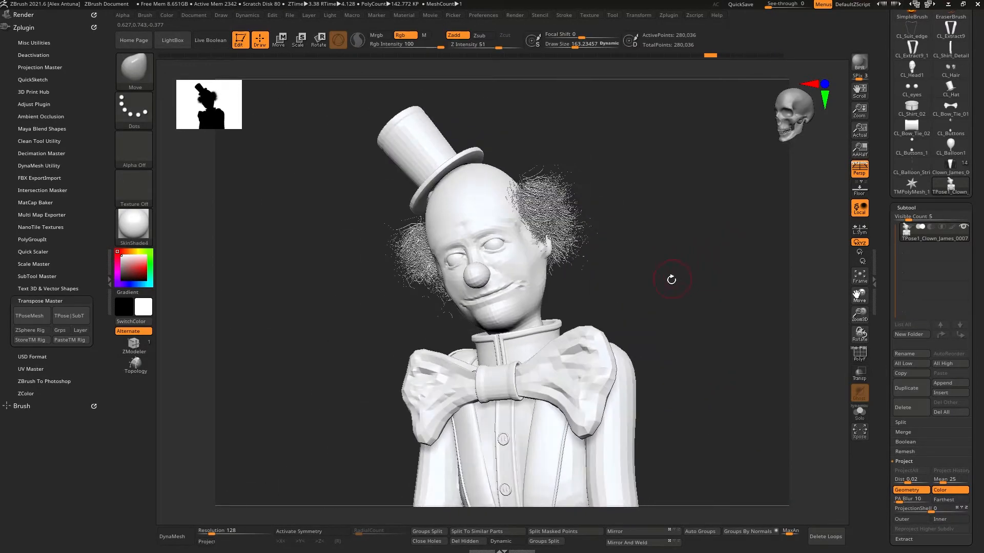
key("space")
left_click_drag(671, 279, 687, 275)
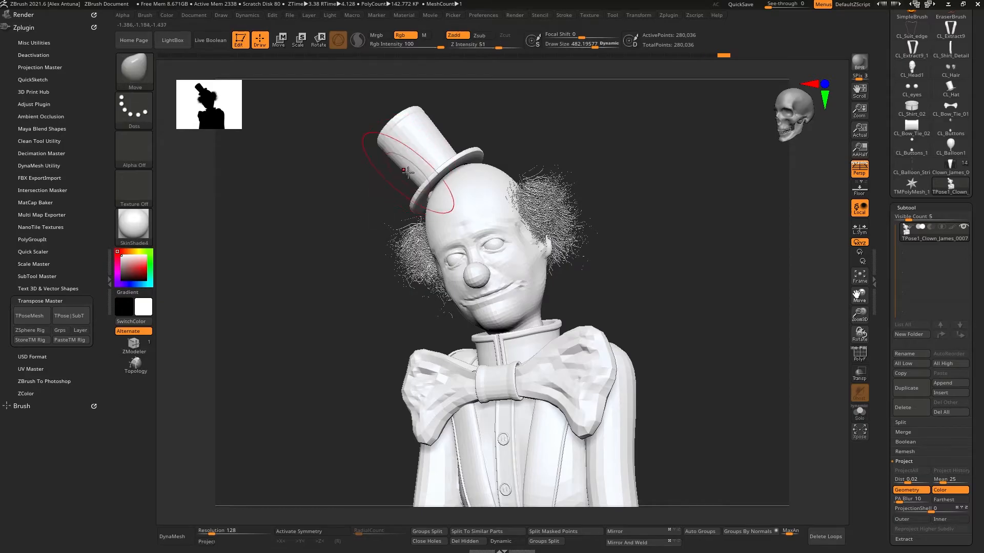
mouse_move(408, 173)
right_mouse_down()
mouse_move(429, 175)
mouse_move(421, 156)
mouse_move(472, 226)
mouse_move(477, 235)
mouse_move(462, 261)
mouse_move(447, 205)
mouse_move(461, 226)
mouse_move(454, 181)
mouse_move(408, 189)
right_mouse_up()
right_click_drag(372, 233, 503, 278)
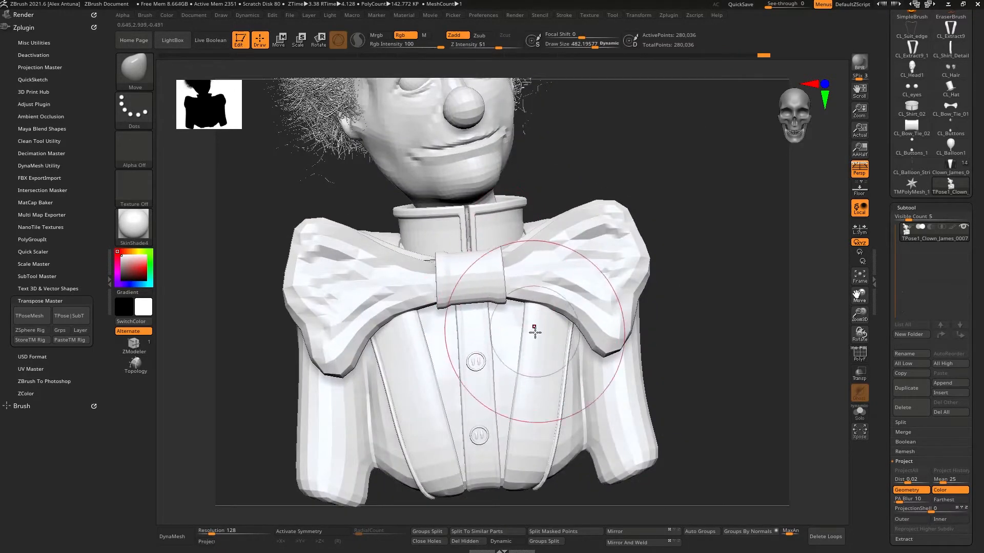
Step: Adjust the shirt and back silhouette with the Move brush at varying draw sizes
mouse_move(521, 332)
right_mouse_down()
mouse_move(449, 347)
mouse_move(538, 342)
right_mouse_up()
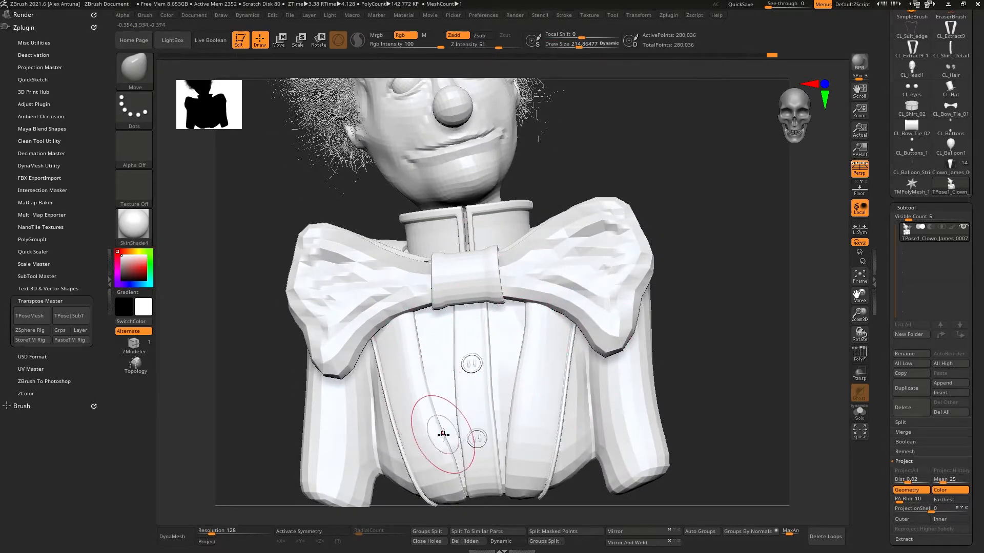
mouse_move(443, 434)
right_mouse_down()
mouse_move(496, 415)
mouse_move(405, 417)
right_mouse_up()
right_click_drag(405, 417, 477, 299, "alt")
key("space")
left_click_drag(480, 332, 500, 332)
right_click_drag(503, 339, 470, 355)
key("space")
left_click_drag(465, 350, 454, 343)
mouse_move(455, 348)
right_mouse_down()
mouse_move(492, 364)
mouse_move(424, 373)
mouse_move(510, 344)
right_mouse_up()
key("space")
left_click_drag(510, 345, 523, 344)
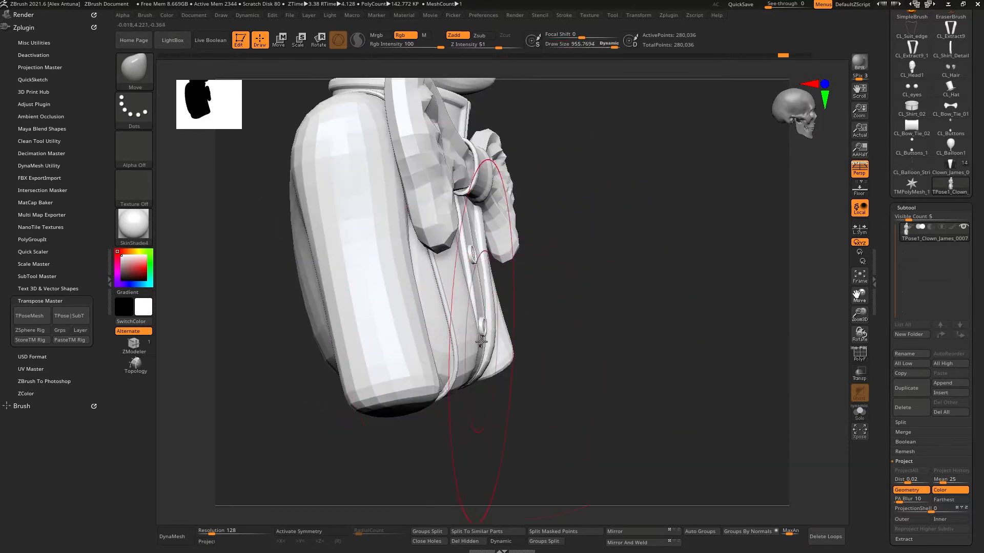
mouse_move(495, 315)
right_mouse_down()
mouse_move(656, 307)
mouse_move(668, 297)
mouse_move(653, 334)
mouse_move(639, 332)
mouse_move(652, 339)
right_mouse_up()
key("space")
left_click_drag(651, 338, 618, 339)
right_click_drag(552, 309, 519, 310)
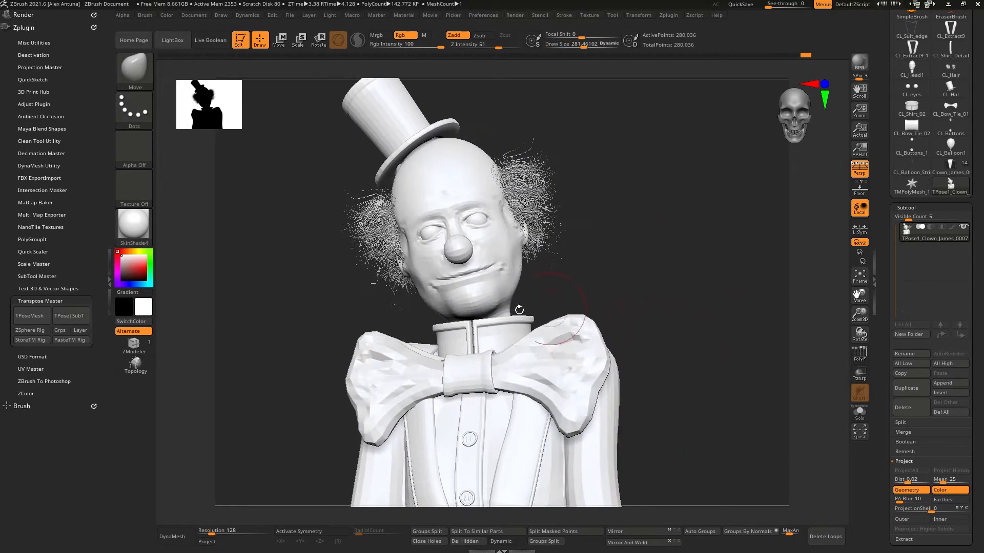
Step: Transfer the pose back to the full subtools and unhide the Balloon folder
left_click(71, 316)
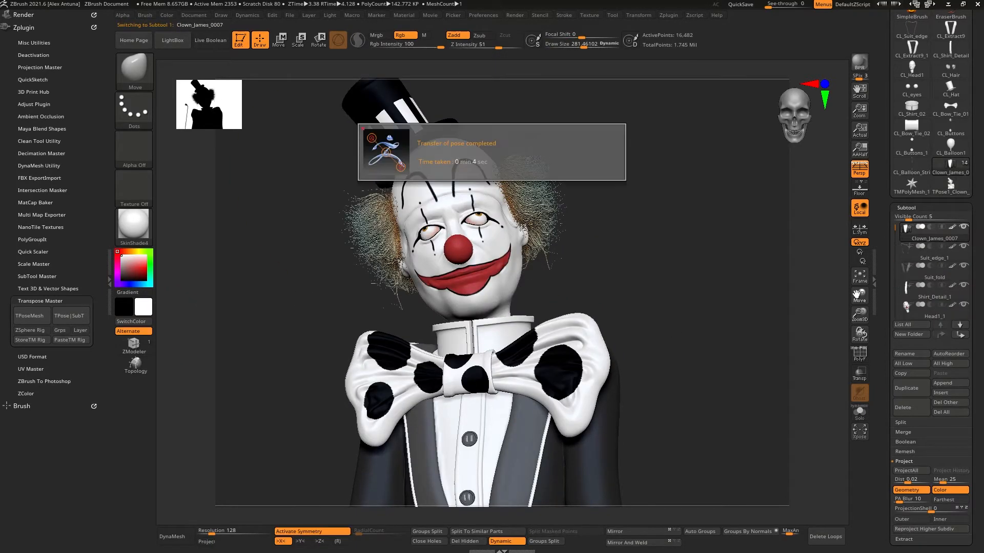
left_click_drag(894, 228, 892, 297)
left_click(964, 266)
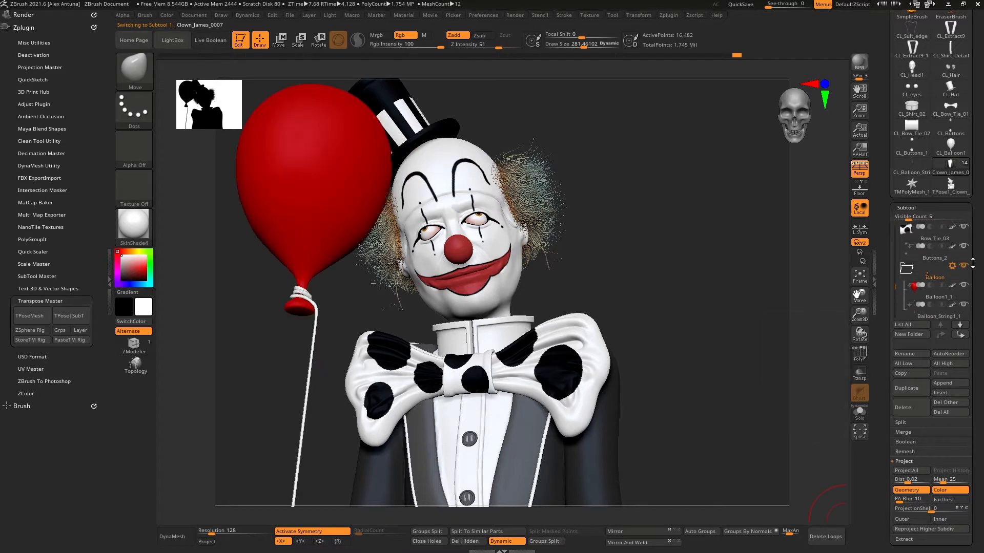
Step: Apply Transpose Set to the Balloon folder and orbit around the posed clown
left_click_drag(670, 306, 750, 290)
left_click(952, 266)
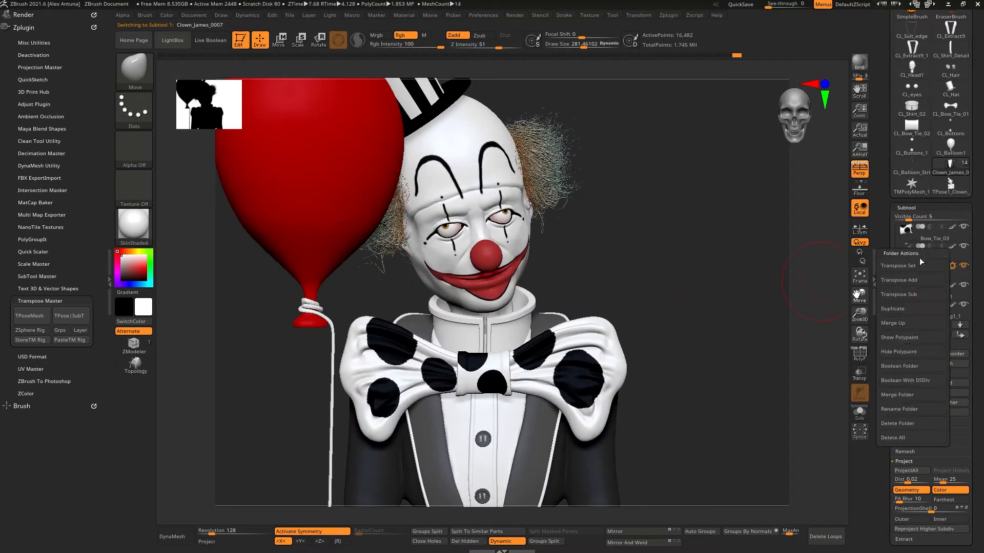
left_click(921, 267)
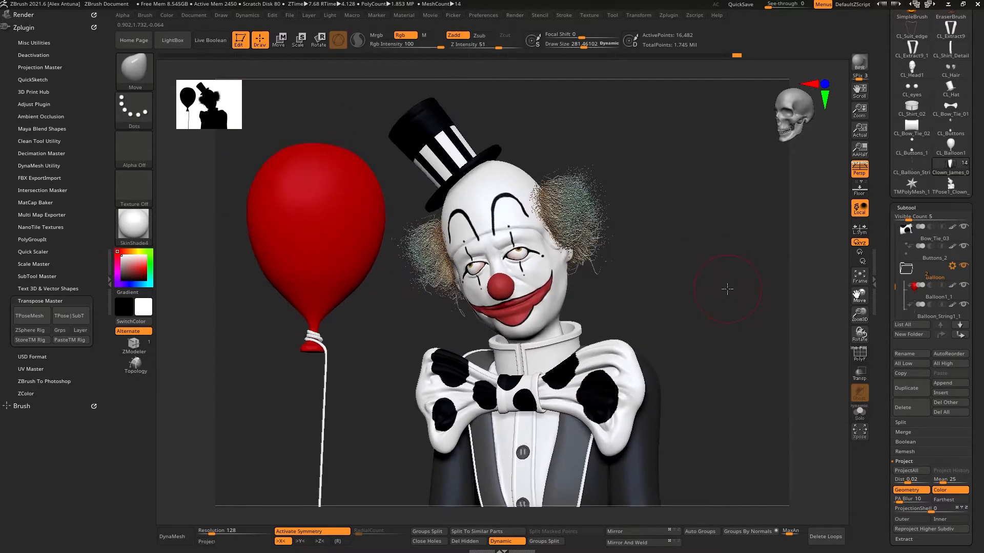
left_click_drag(727, 289, 765, 251)
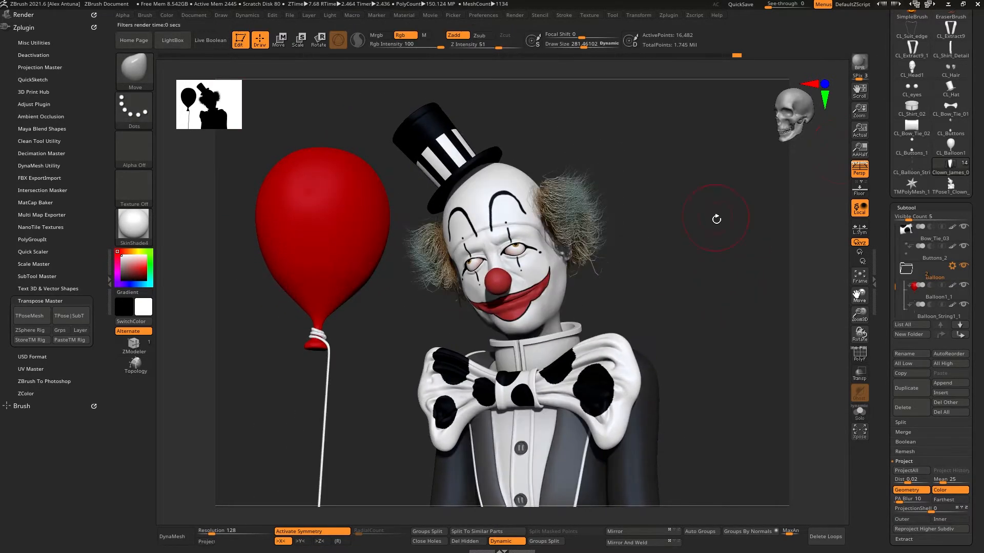
left_click_drag(711, 323, 692, 315)
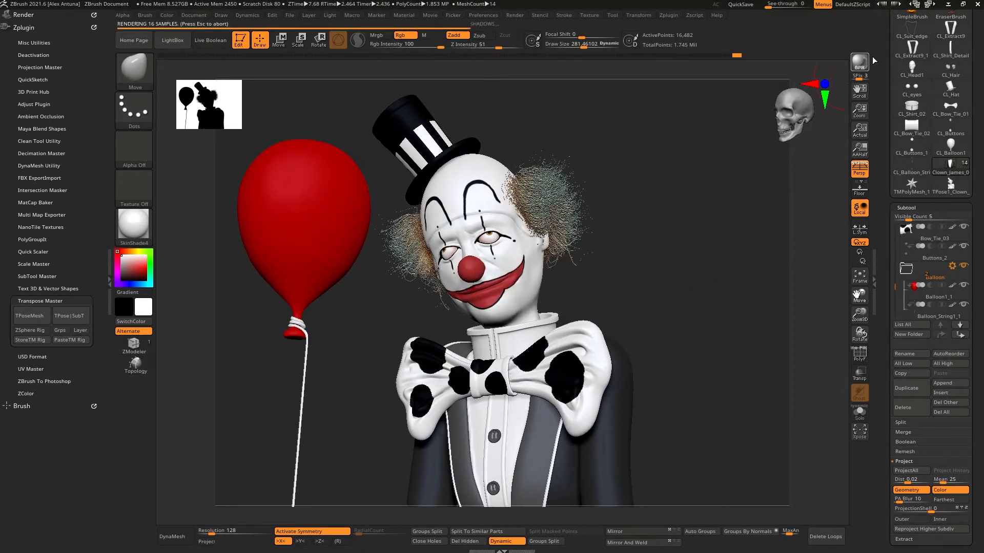
Step: Save the tool as Clown_James_0007_Pose.ztl
mouse_move(907, 228)
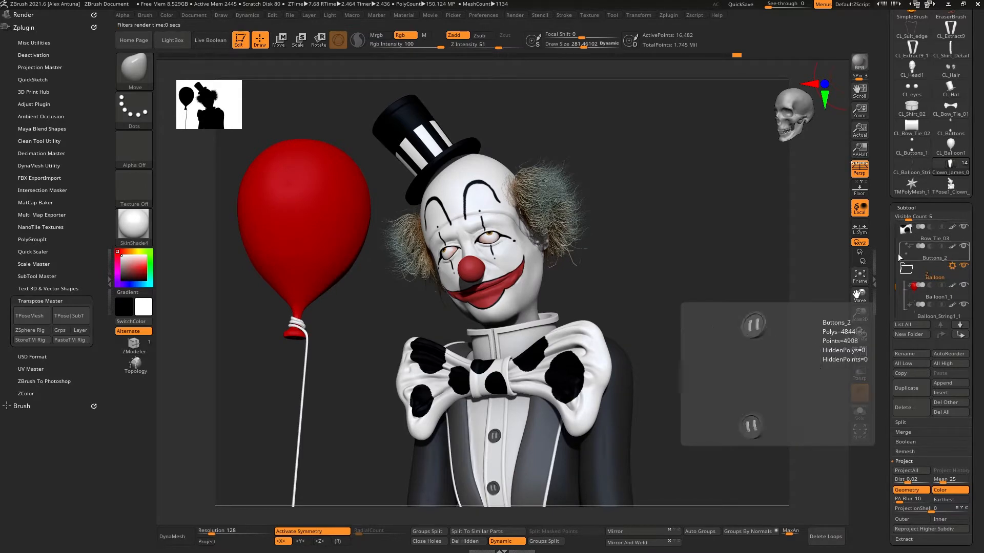
scroll(928, 162, "up", 5)
left_click(950, 317)
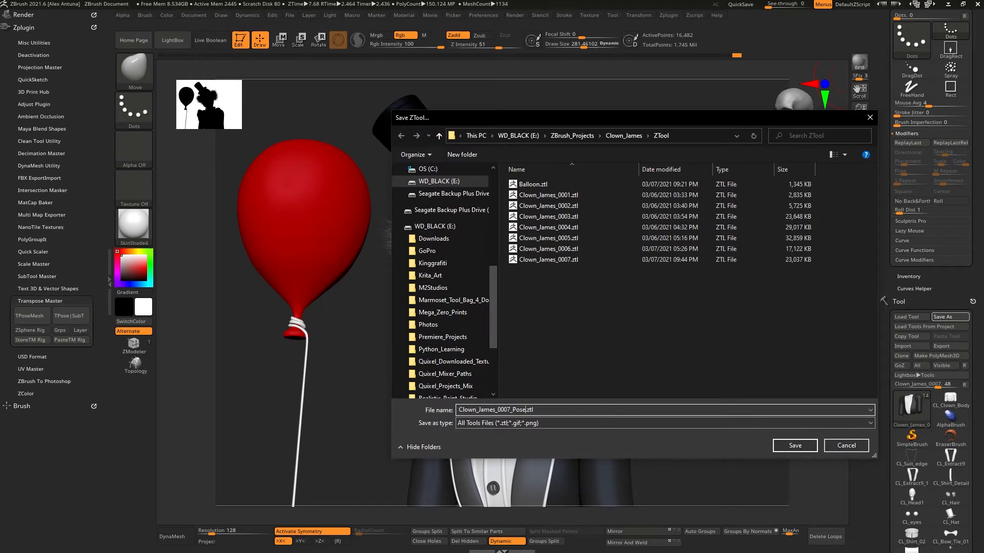
key("Return")
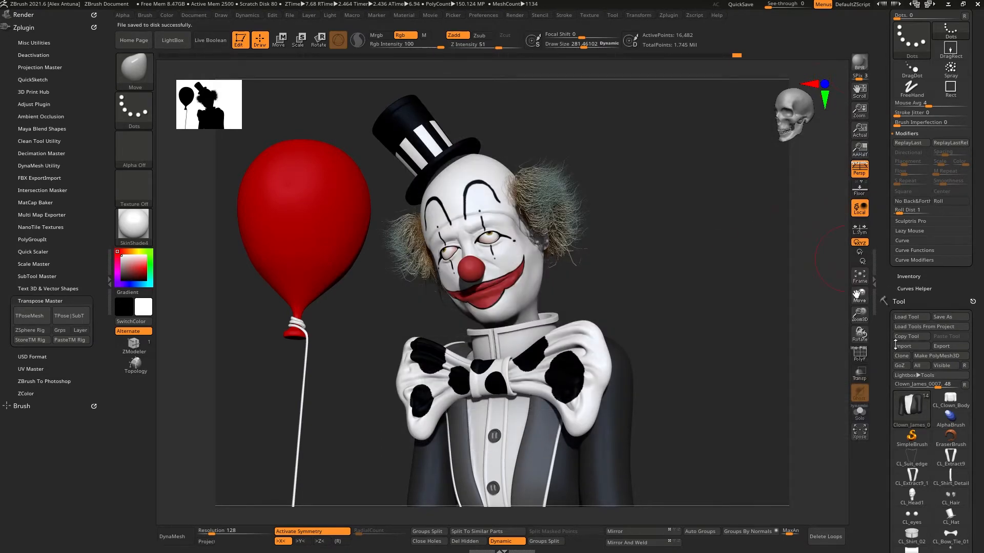
scroll(896, 345, "down", 5)
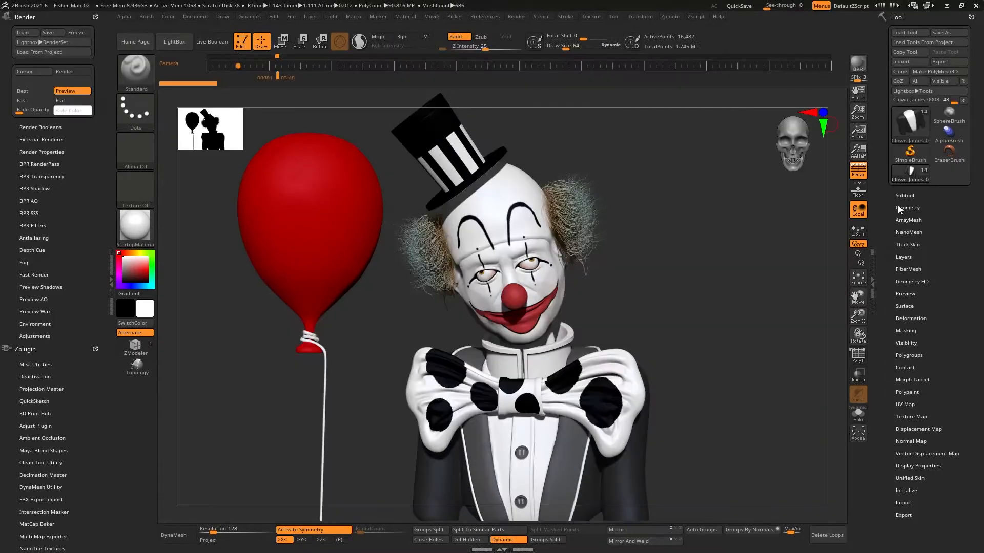
left_click(902, 197)
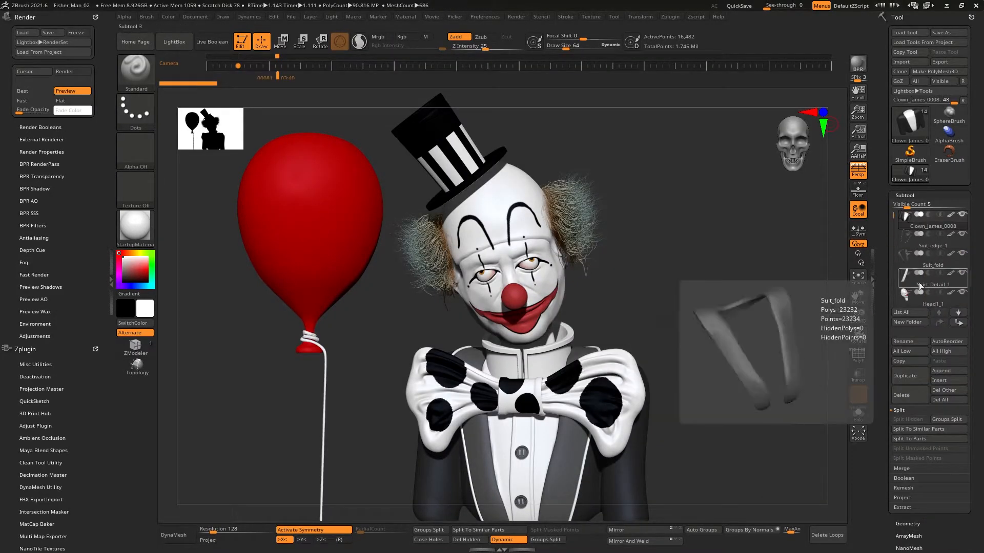
Step: Rename the selected subtool as body
left_click(925, 342)
type("body")
key("Return")
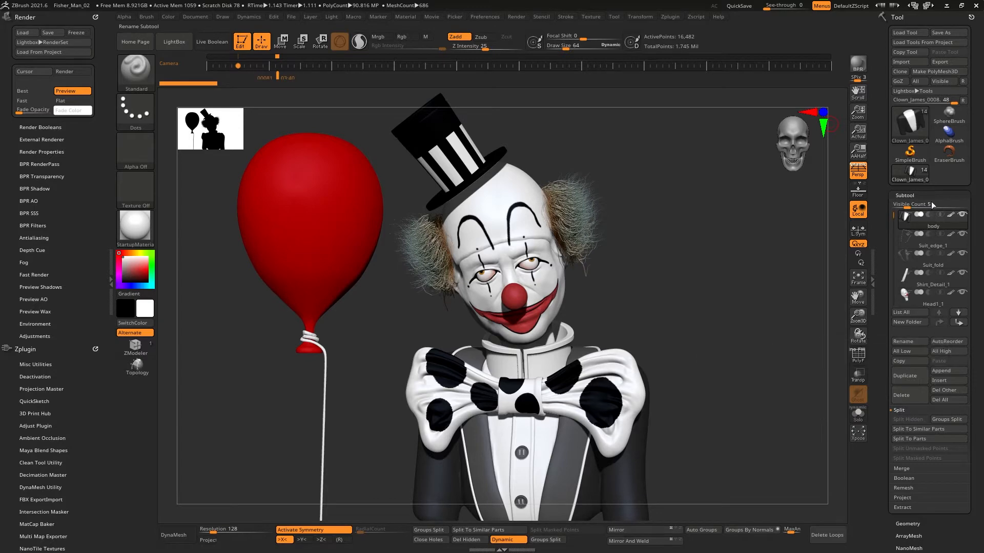
Step: Drop the body subtool to its lowest subdivision level and show its polyframe
left_click_drag(879, 293, 904, 332)
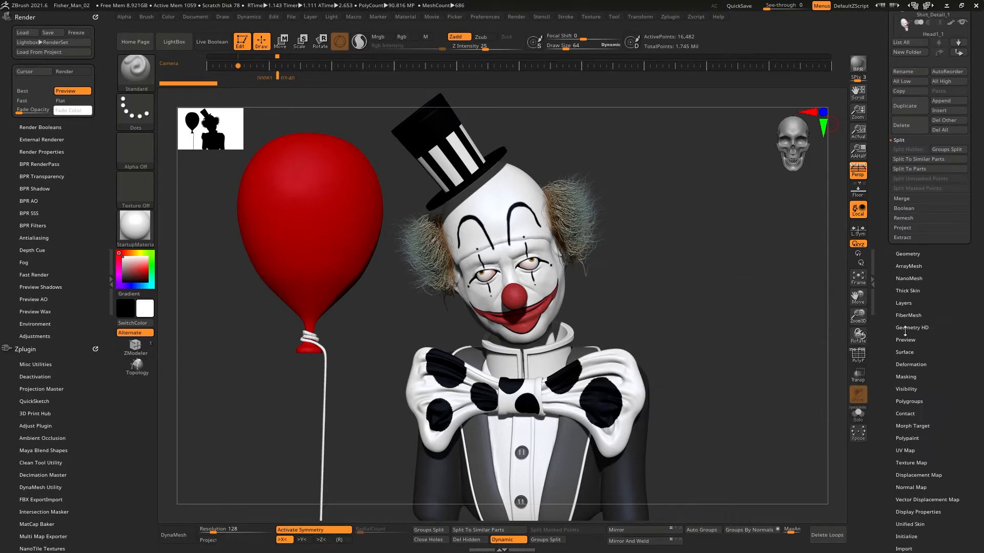
key("shift+d")
left_click(864, 362)
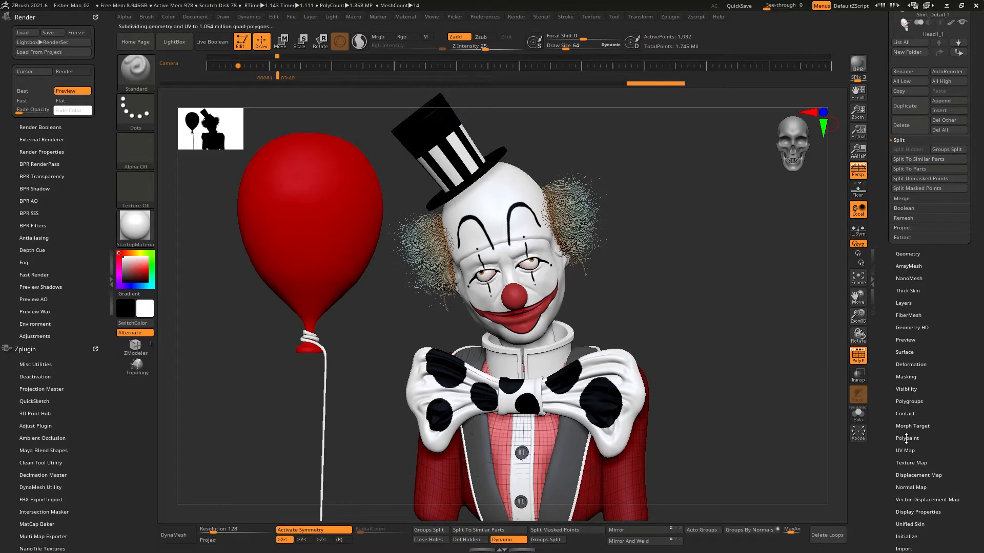
Step: Generate a texture from polypaint, a displacement map and a normal map for the body subtool
scroll(906, 438, "down", 2)
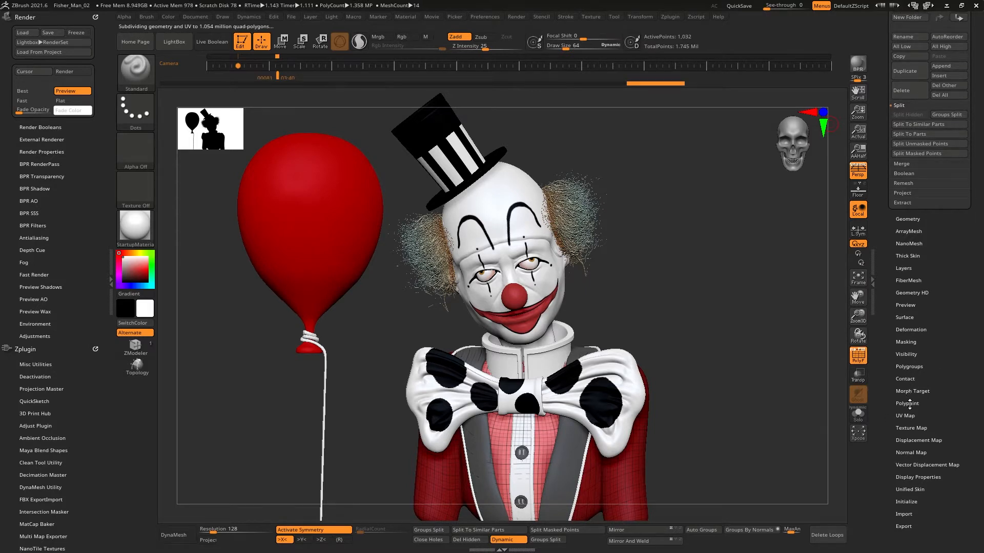
left_click(910, 427)
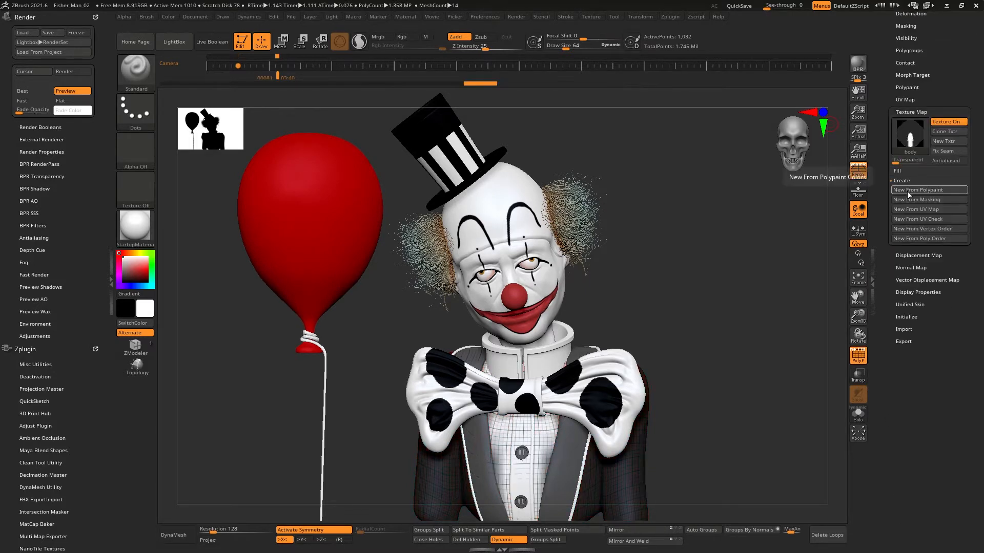
left_click(932, 258)
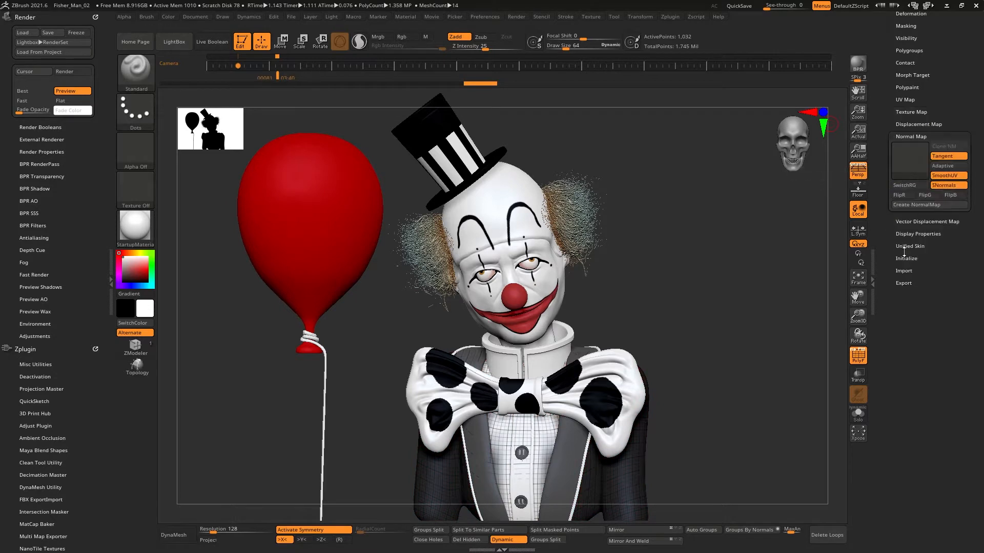
left_click(911, 224)
scroll(909, 216, "up", 6)
left_click(914, 227)
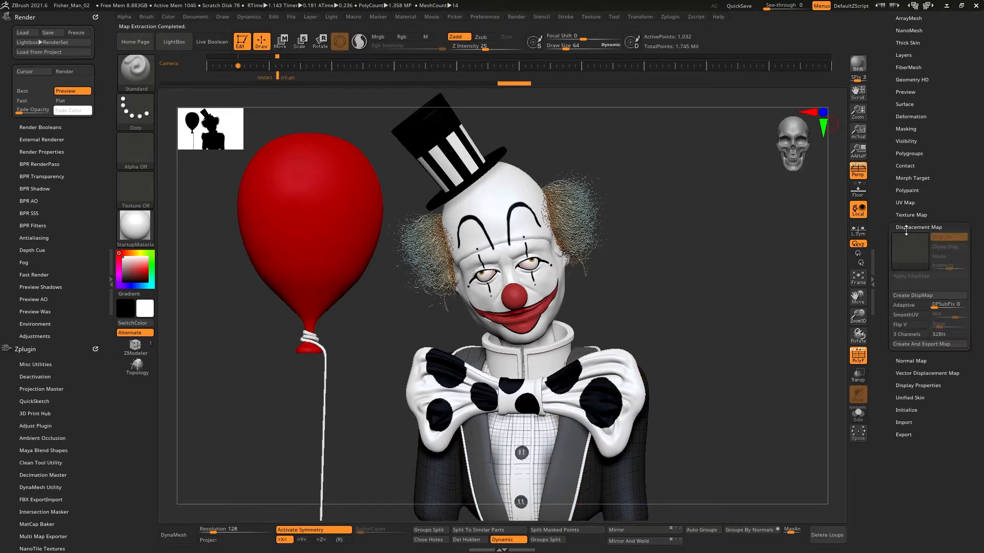
mouse_move(911, 250)
scroll(894, 296, "up", 10)
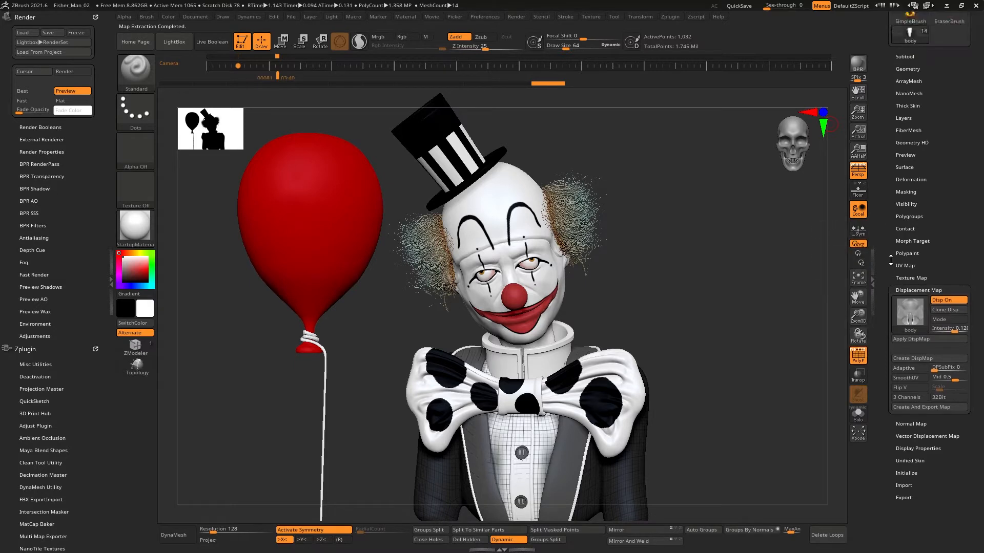
left_click(904, 195)
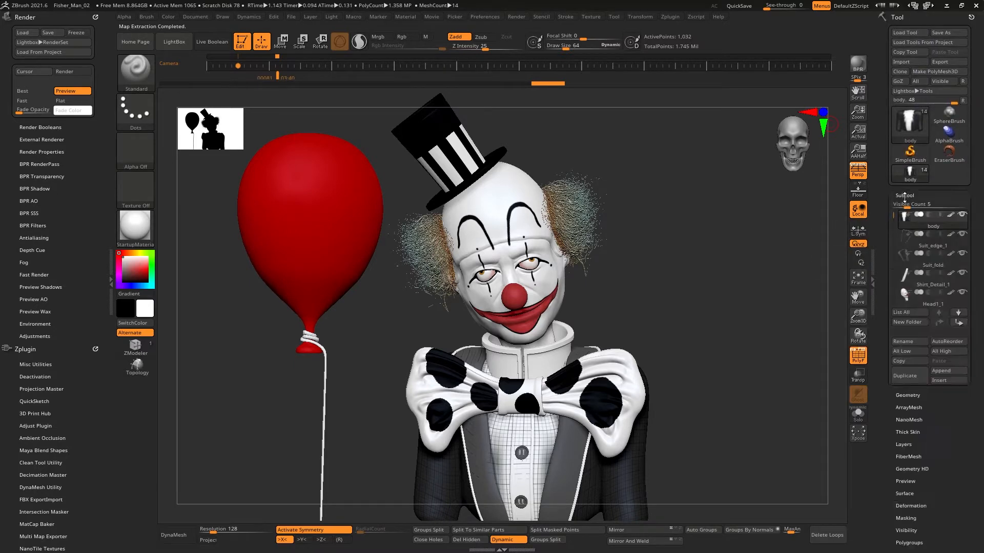
Step: Select Suit_edge_1 and generate its texture from polypaint, displacement map and normal map at the lowest subdivision
left_click(922, 237)
left_click_drag(881, 265, 881, 209)
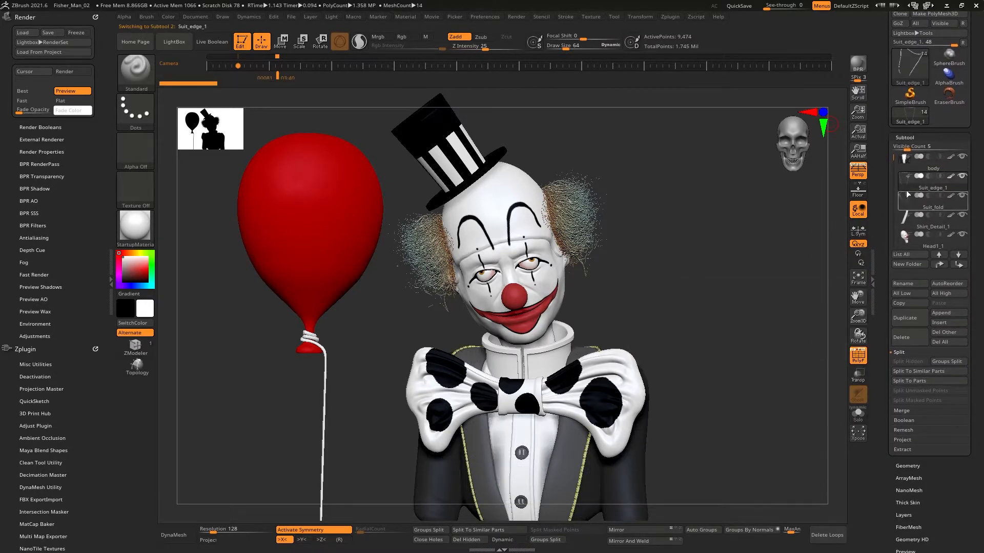
left_click(922, 465)
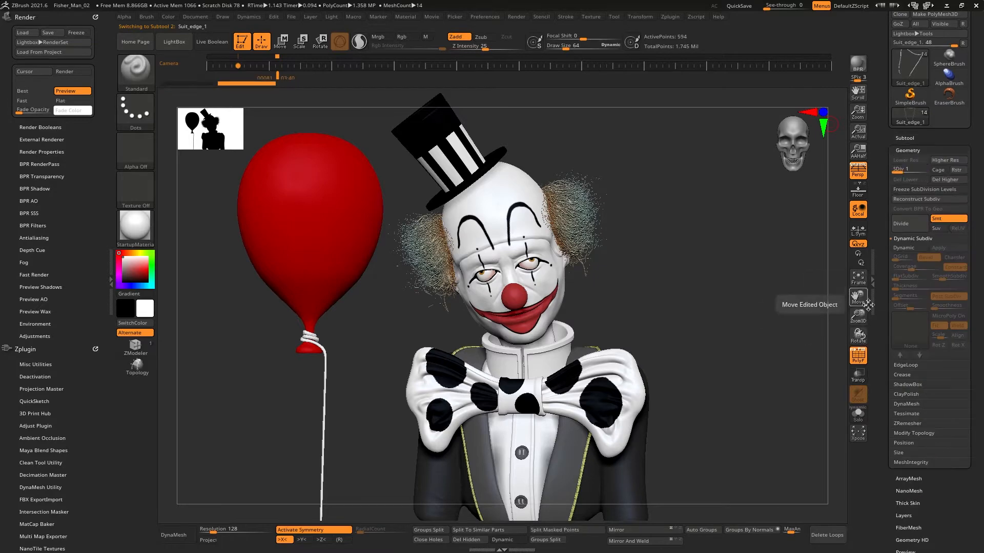
left_click_drag(921, 491, 921, 226)
left_click(908, 393)
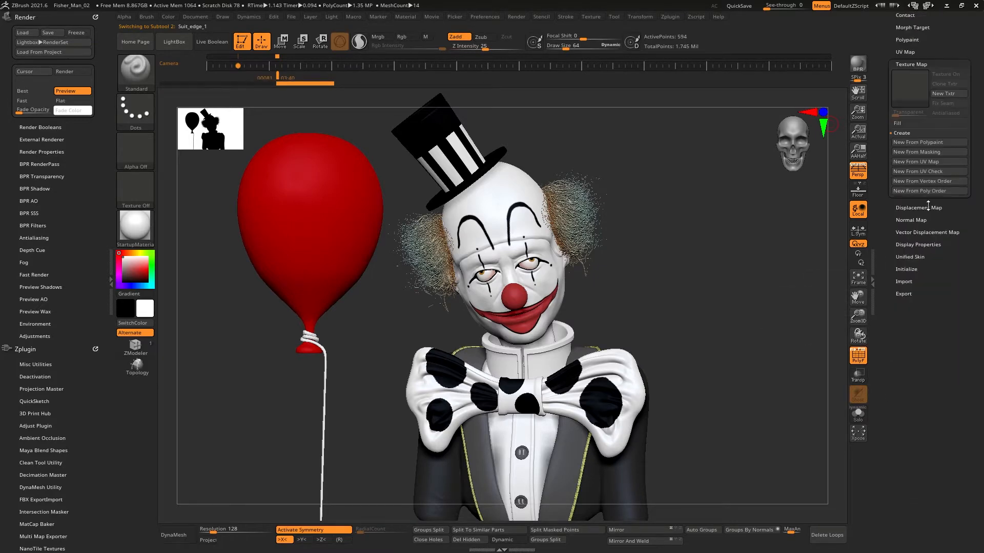
left_click(913, 145)
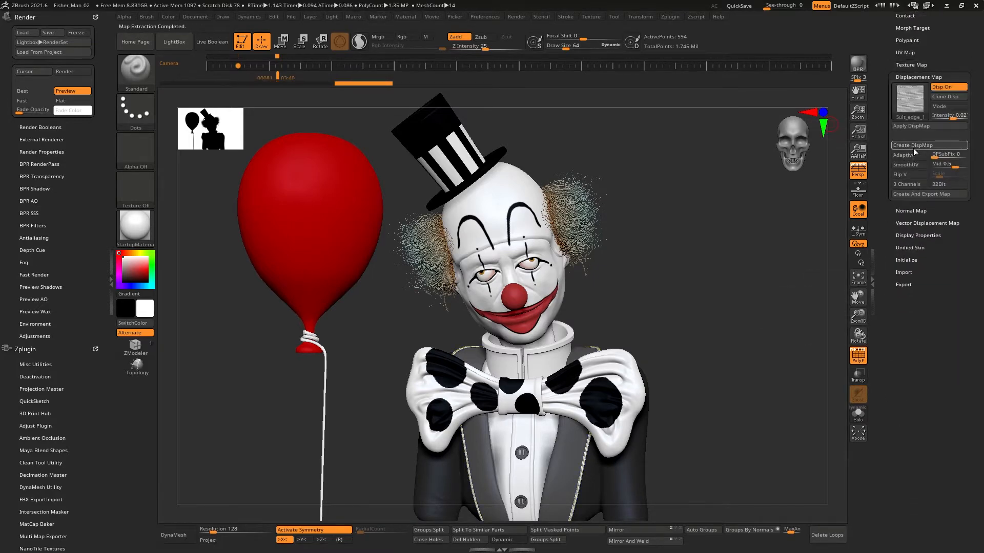
left_click(910, 211)
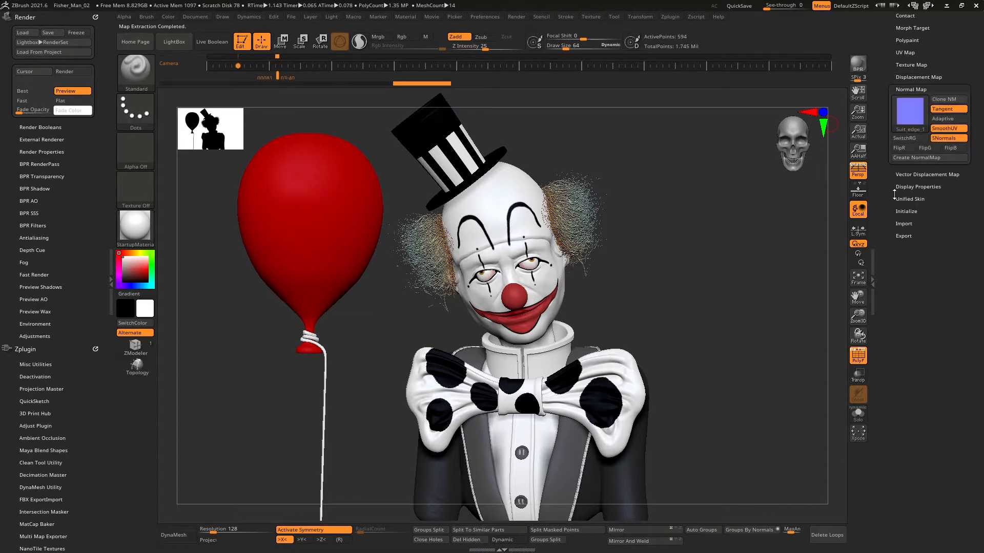
scroll(910, 202, "up", 10)
left_click(909, 195)
Step: Select Suit_fold, lower it two subdivision levels, and generate its texture from polypaint, displacement map and normal map
left_click(922, 259)
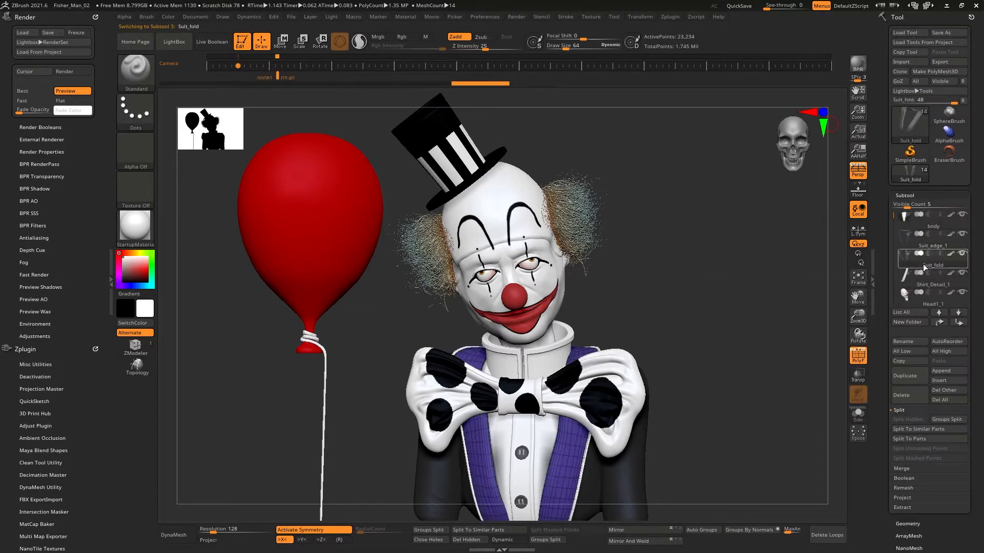
left_click_drag(885, 271, 885, 27)
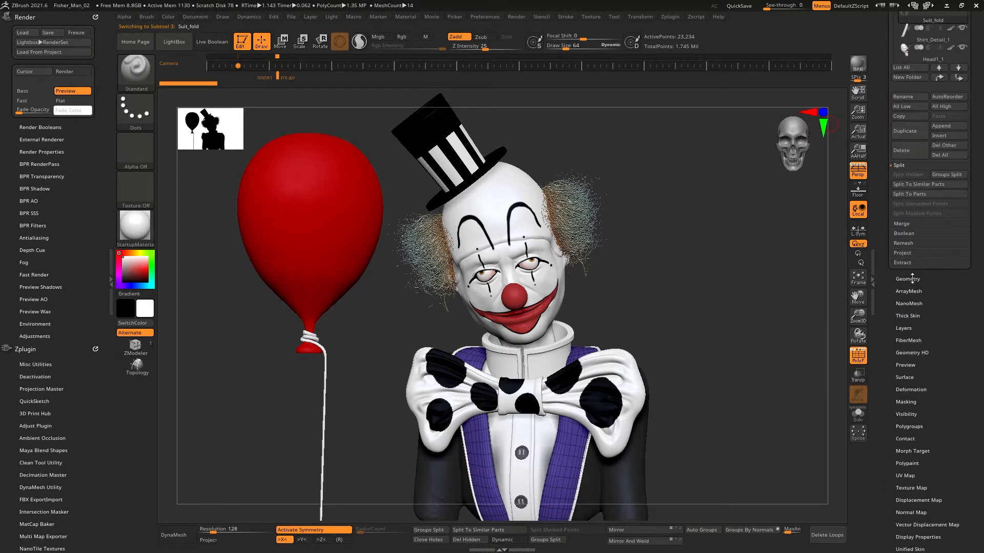
left_click(912, 279)
left_click_drag(883, 240, 890, 295)
key("shift+d")
key("shift+d")
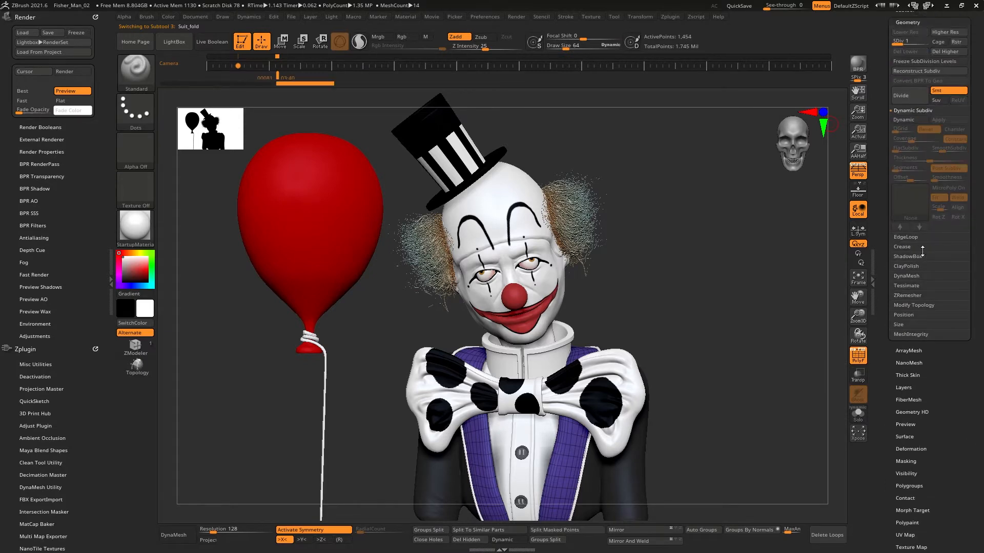
left_click_drag(886, 338, 938, 287)
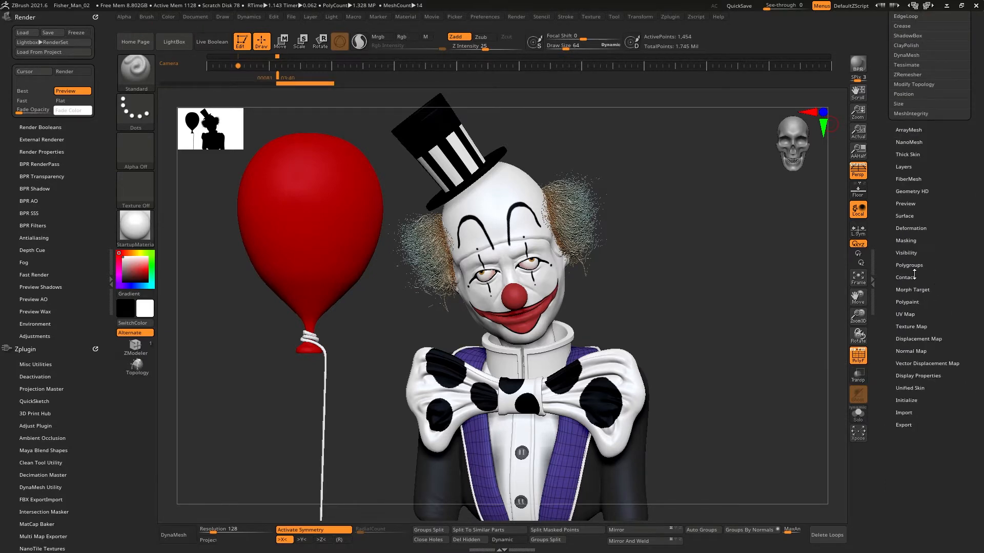
left_click(917, 326)
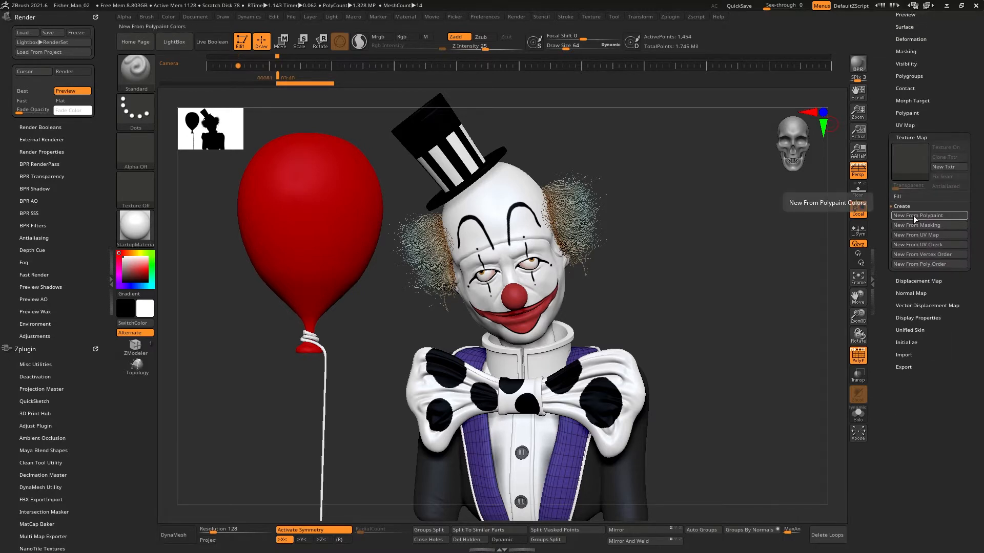
left_click(914, 217)
left_click(918, 281)
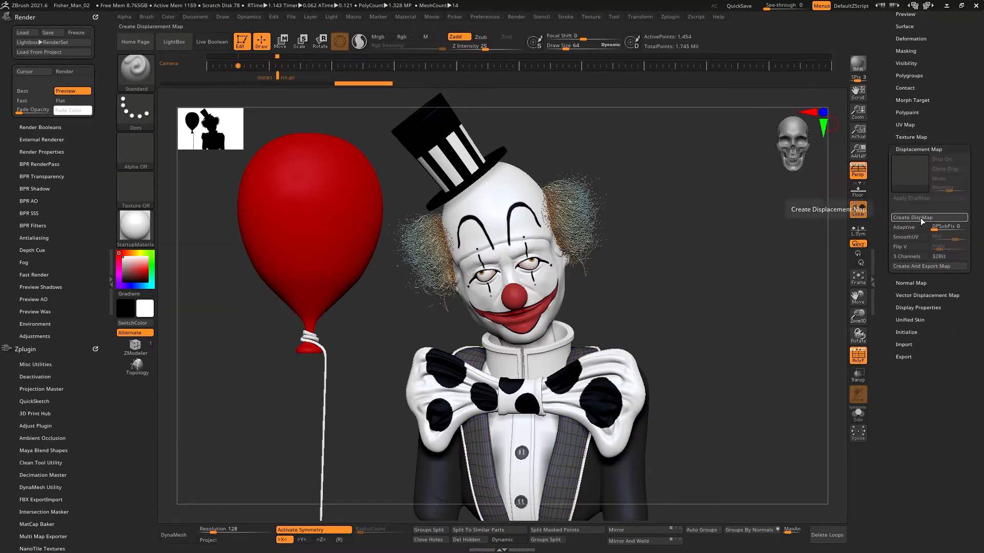
left_click(917, 283)
scroll(918, 234, "up", 5)
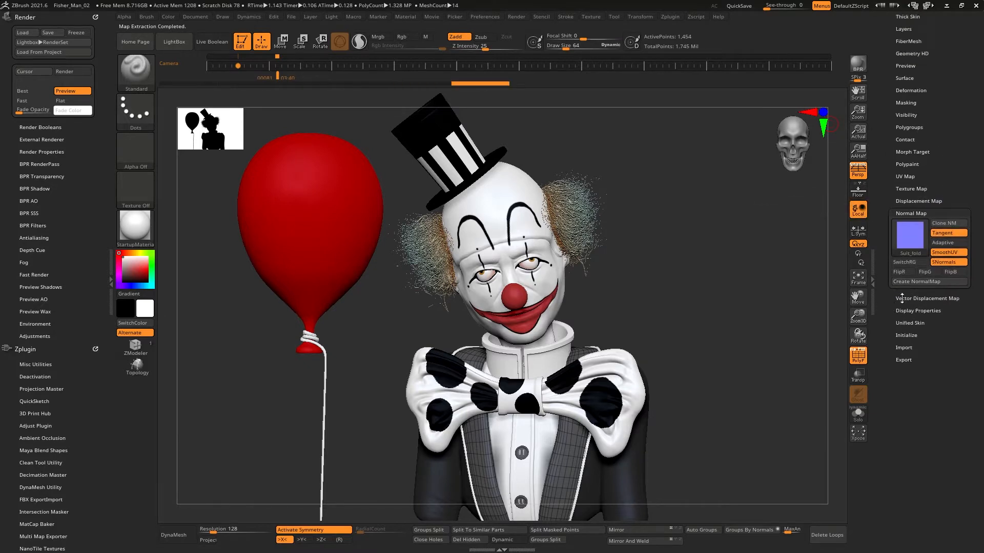
left_click(904, 195)
Step: Select Shirt_Detail_1 and generate its texture from polypaint, displacement map and normal map at the lowest subdivision
mouse_move(906, 285)
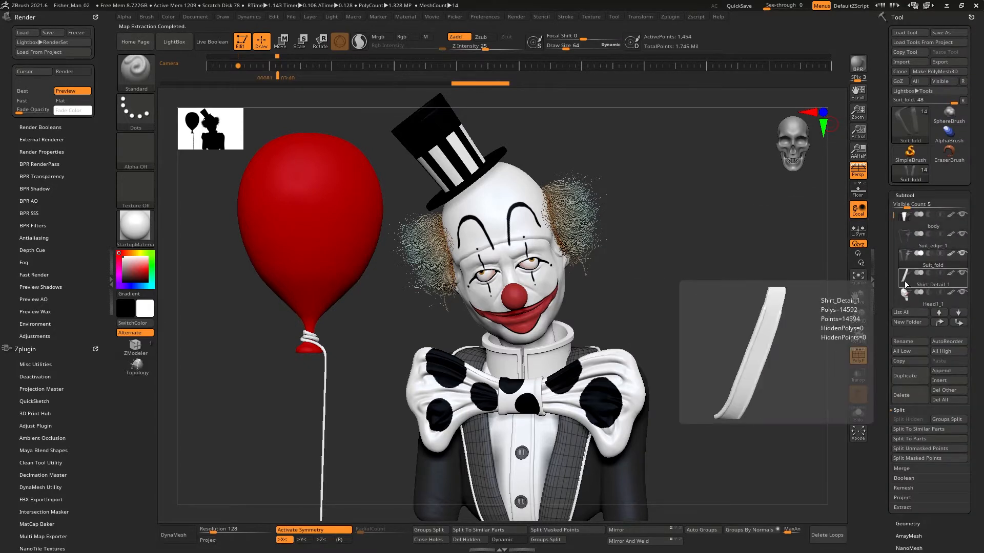
left_click(906, 284)
scroll(881, 214, "down", 5)
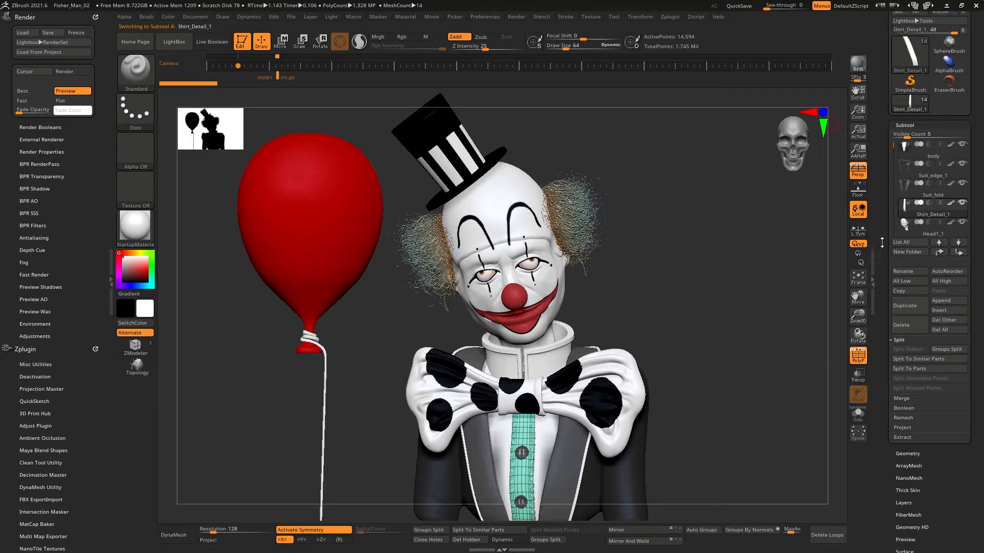
scroll(881, 214, "down", 1)
left_click(909, 316)
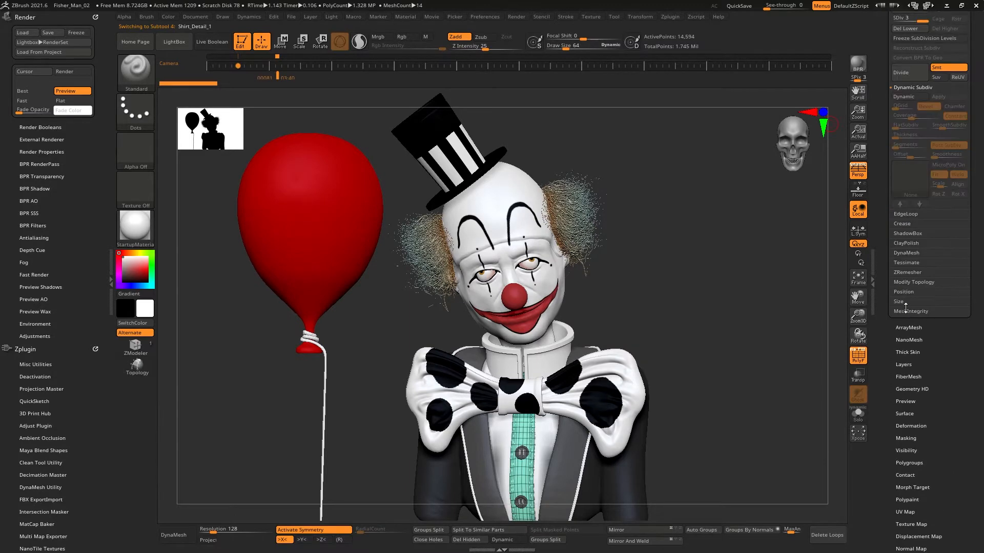
scroll(883, 248, "down", 3)
left_click(912, 379)
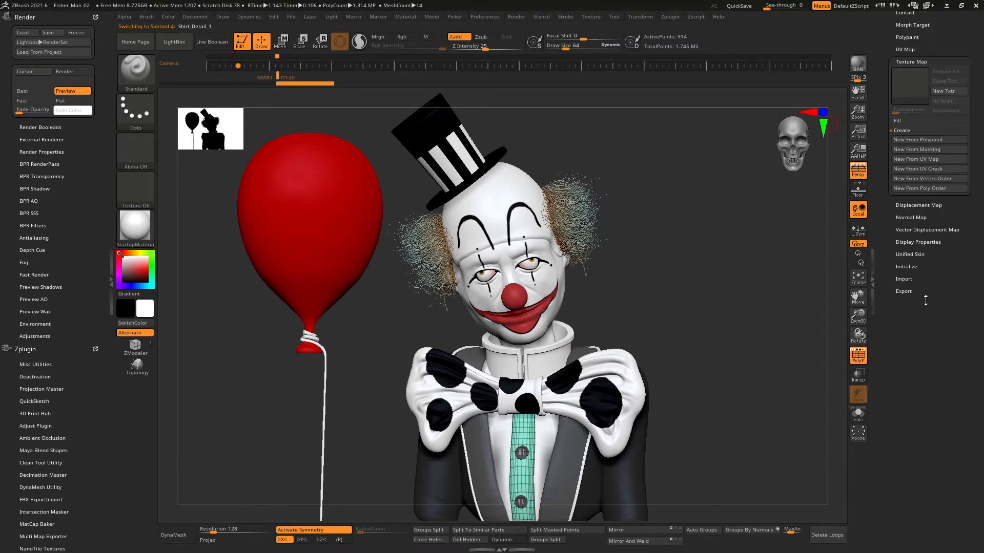
left_click(928, 141)
left_click(911, 217)
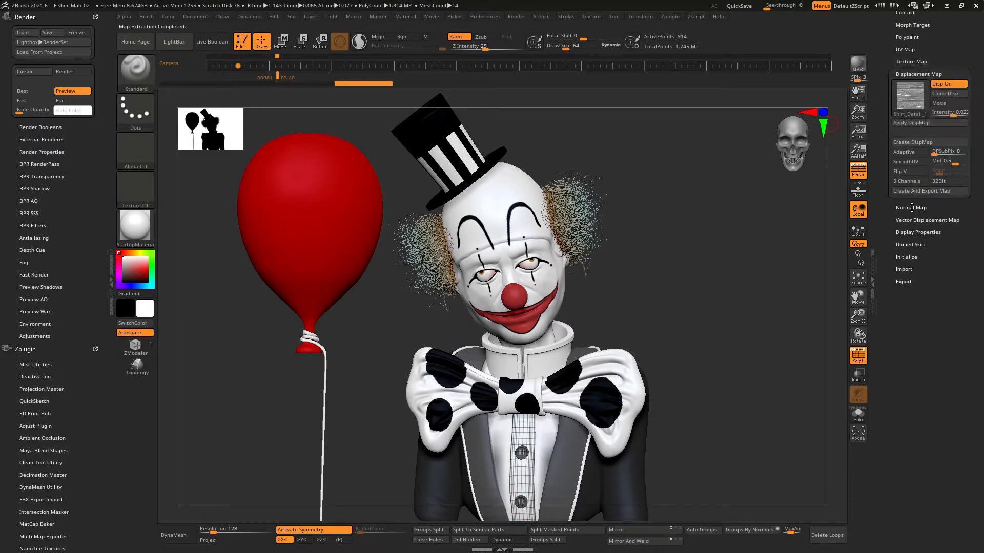
left_click(916, 153)
scroll(910, 154, "up", 5)
left_click(904, 133)
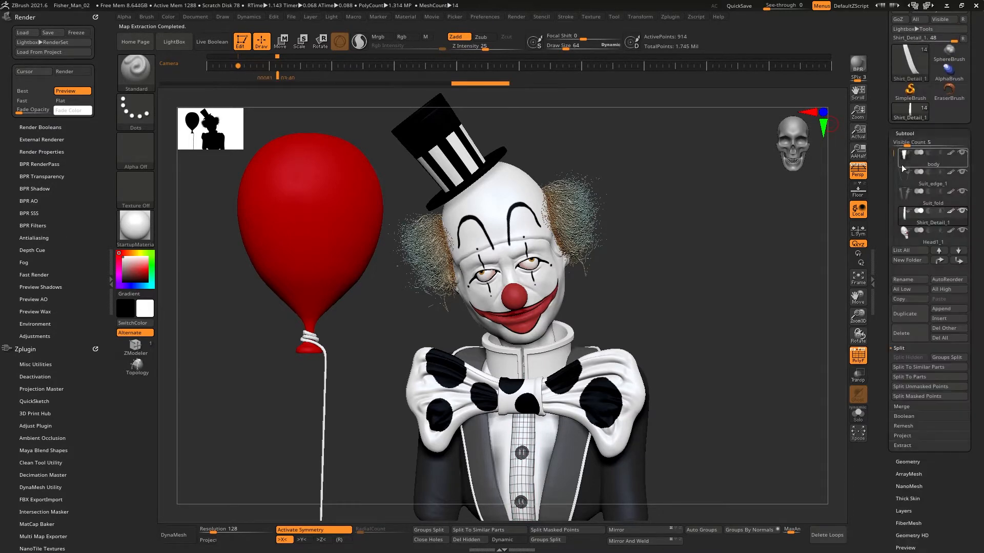
Step: Select the Head1_1 subtool, zoom in on the clown's face, and turn off symmetry and polyframe
left_click(903, 242)
left_click(907, 461)
scroll(884, 242, "down", 5)
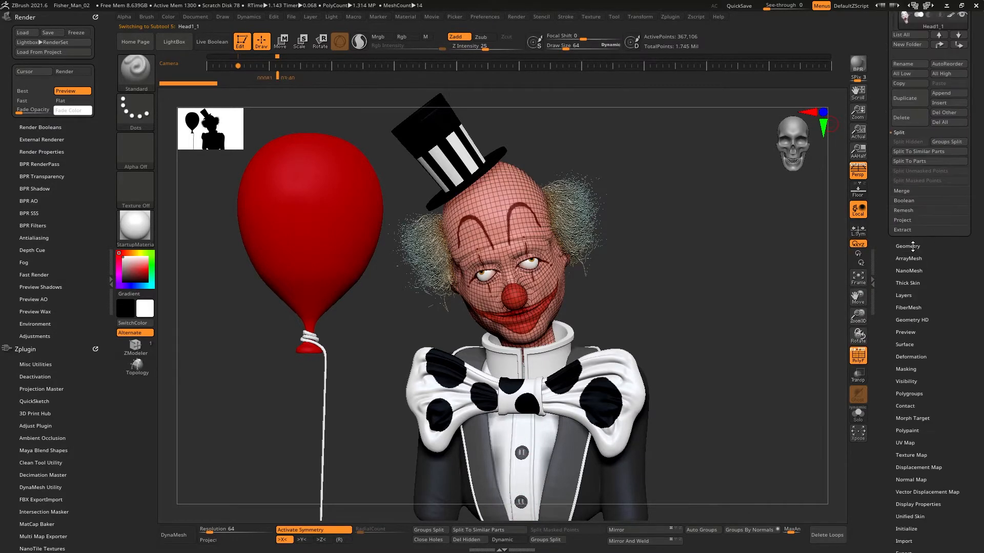
scroll(884, 242, "up", 4)
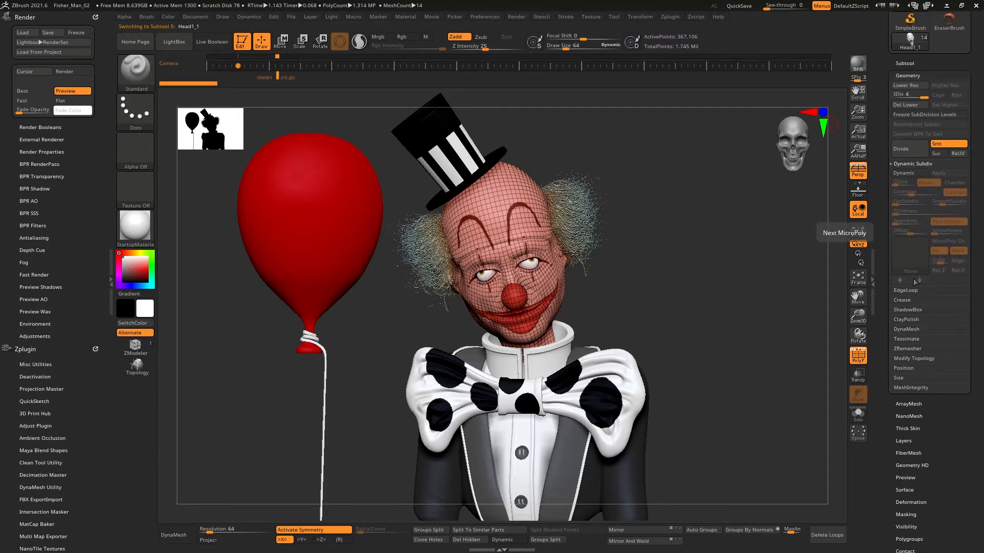
left_click_drag(748, 256, 758, 234)
left_click_drag(622, 236, 562, 286)
key("x")
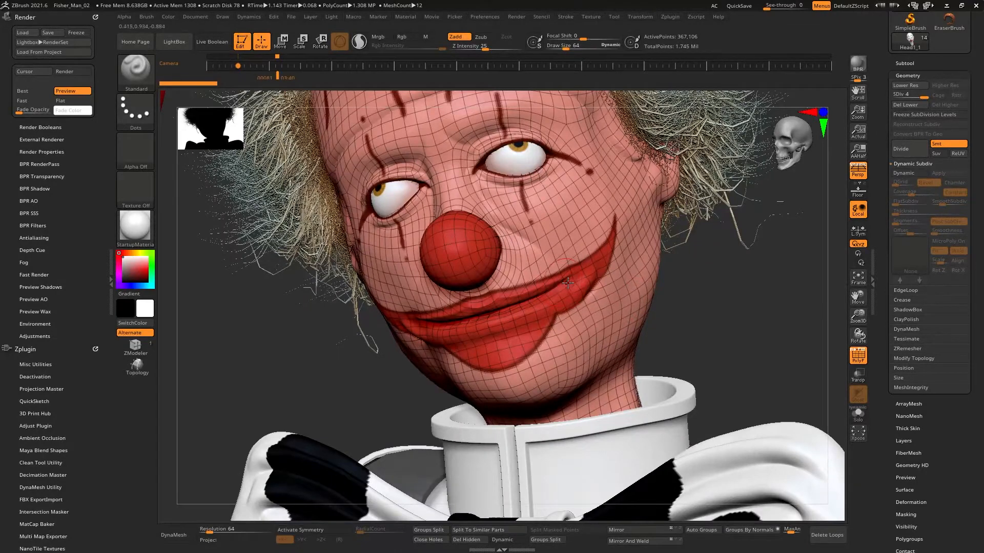
key("shift+f")
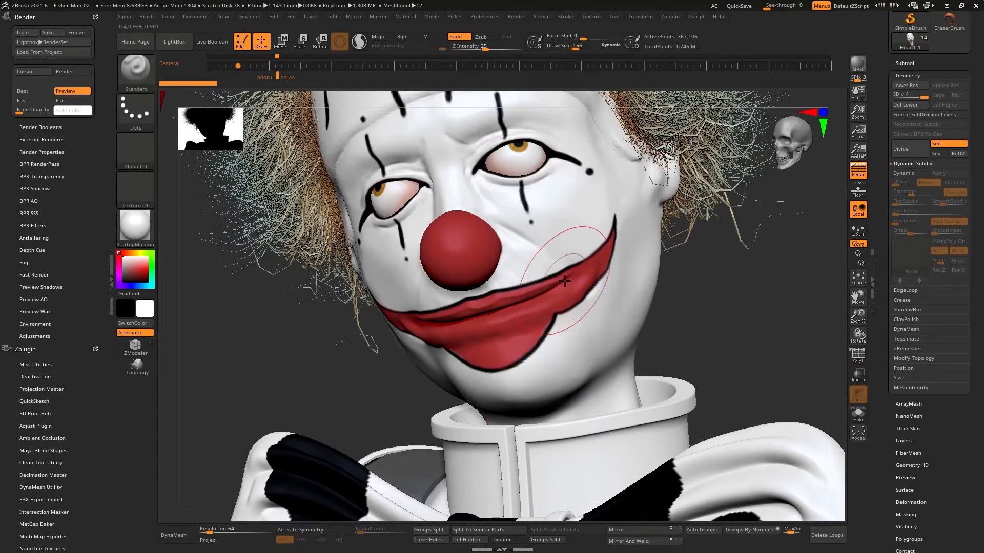
Step: Pick a color and push the clown's mouth and cheek shape with the Move brush
key("b")
key("m")
key("v")
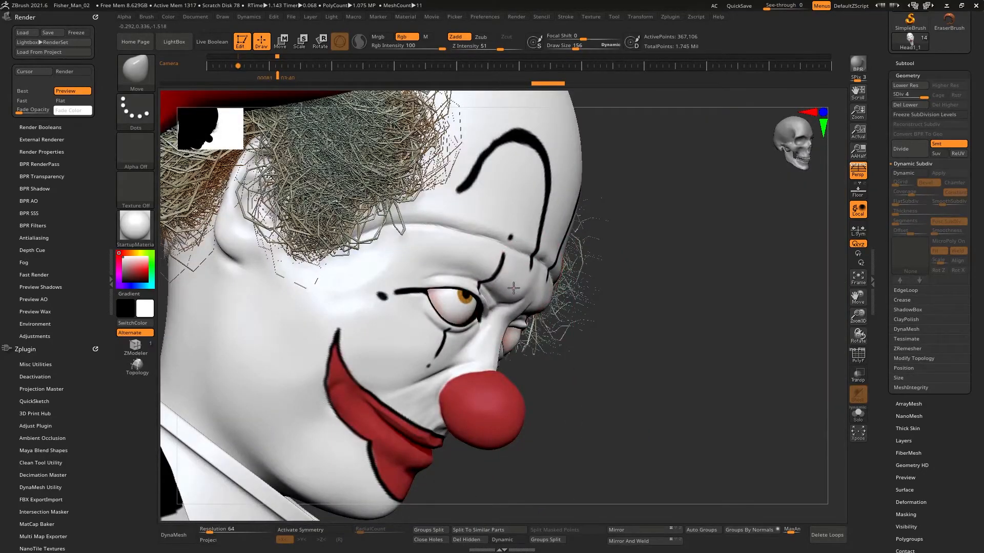
key("space")
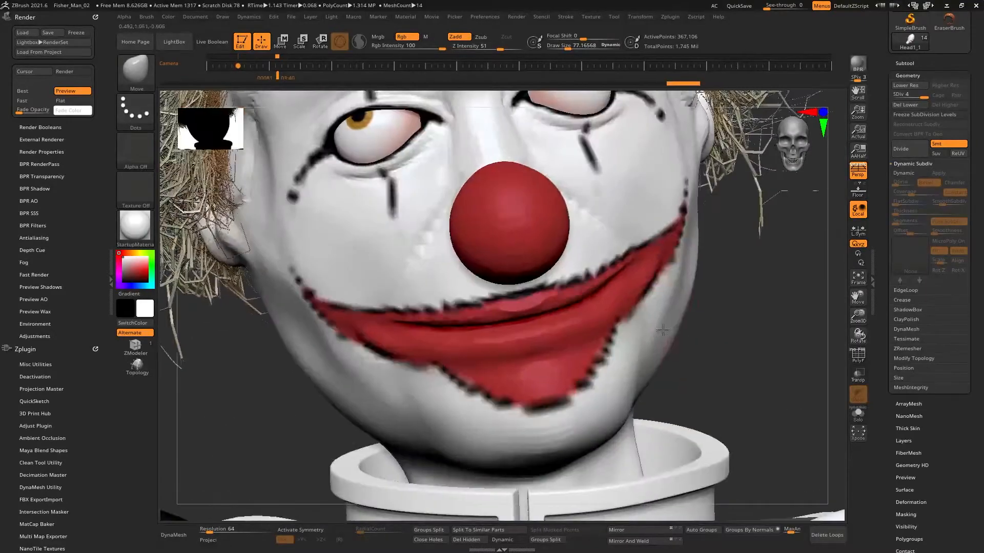
key("space")
left_click_drag(636, 313, 613, 313)
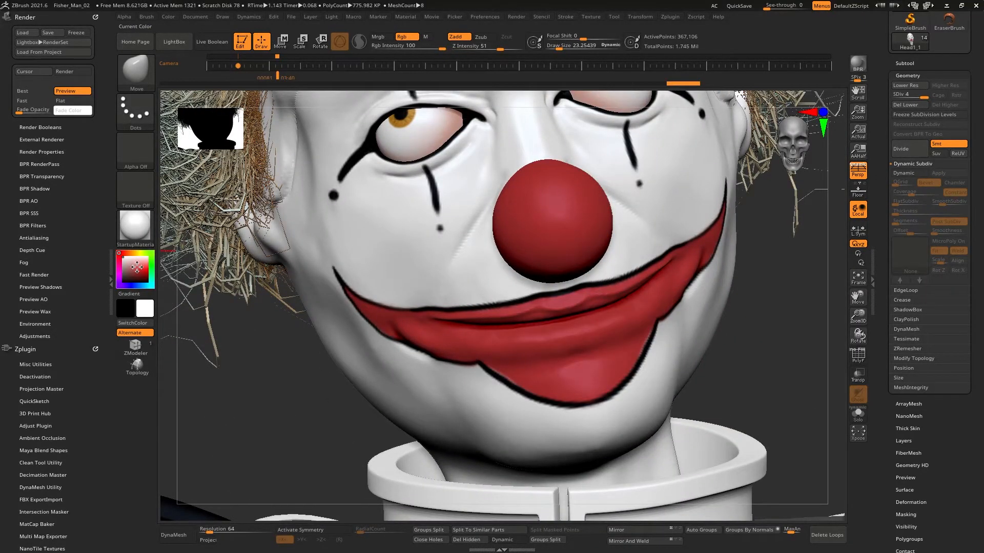
left_click_drag(137, 266, 121, 285)
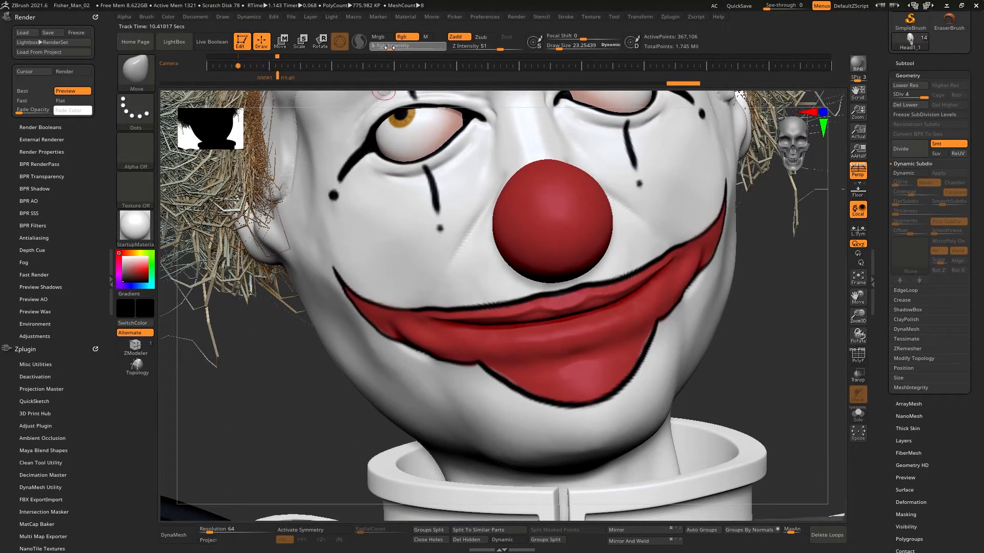
right_click_drag(630, 247, 603, 286, "alt")
Step: Switch to the Paint brush and polypaint the skin around the mouth, eyes and brow at low RGB intensity
key("b")
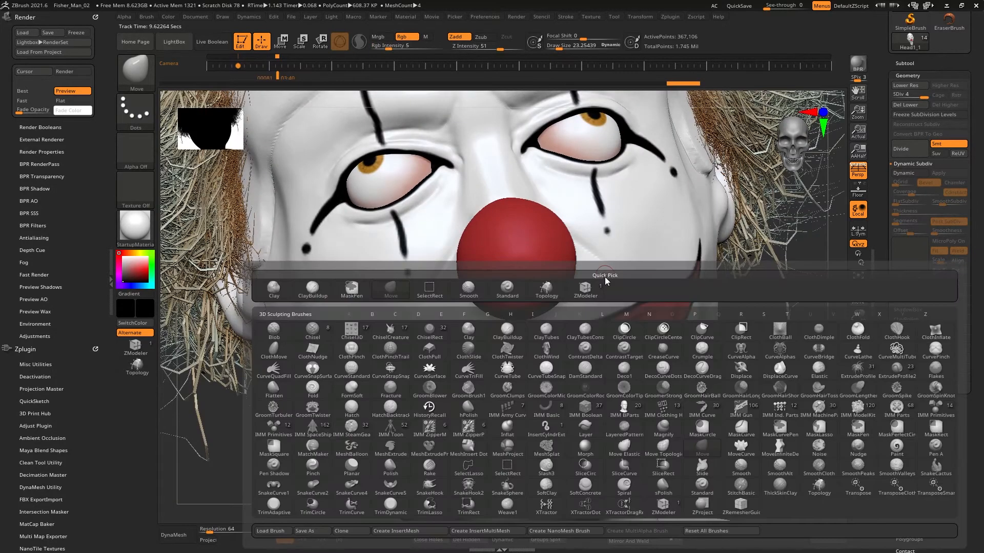
key("p")
key("a")
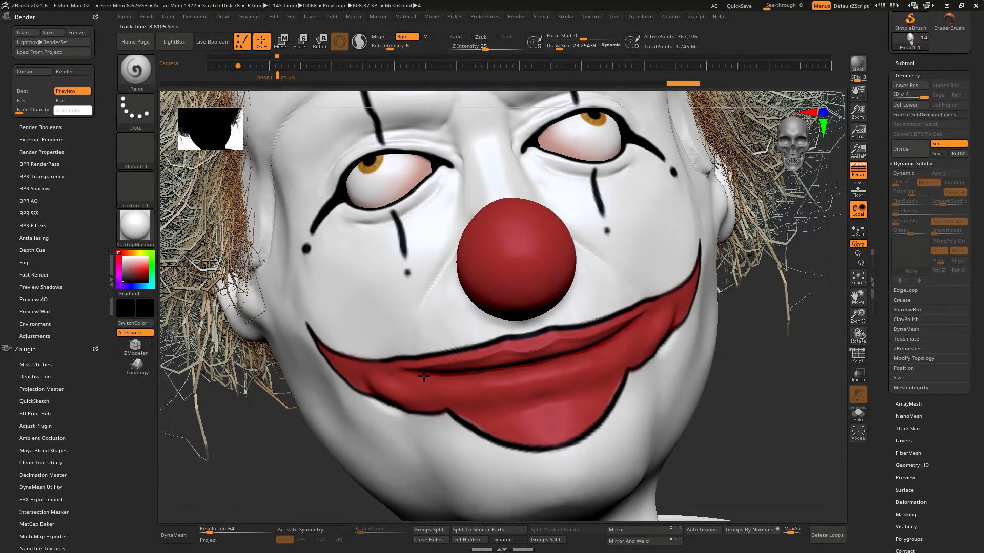
left_click_drag(613, 332, 614, 331)
right_click_drag(615, 330, 553, 307)
left_click_drag(545, 233, 617, 272)
right_click_drag(618, 271, 686, 279)
left_click_drag(419, 242, 367, 302)
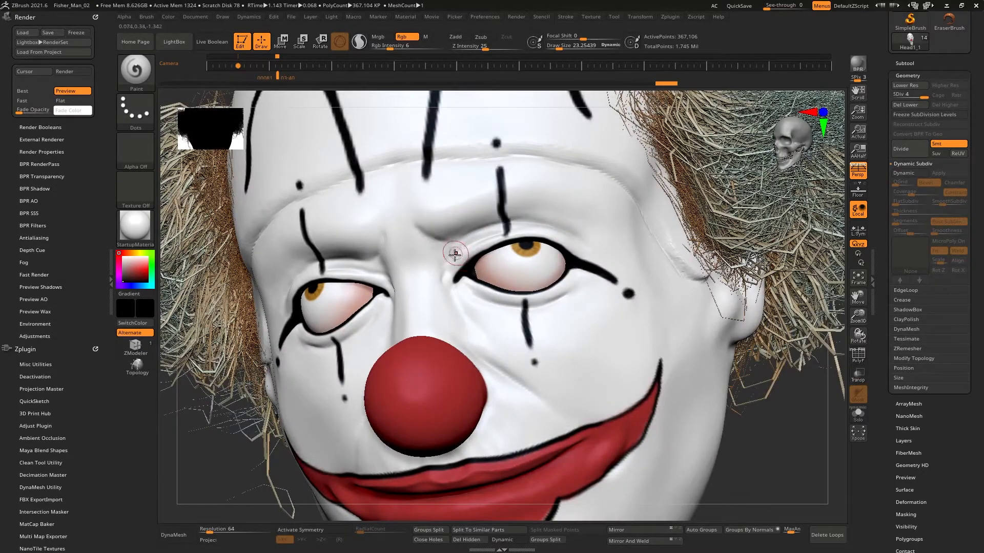
left_click_drag(454, 253, 547, 252)
left_click_drag(460, 290, 571, 282)
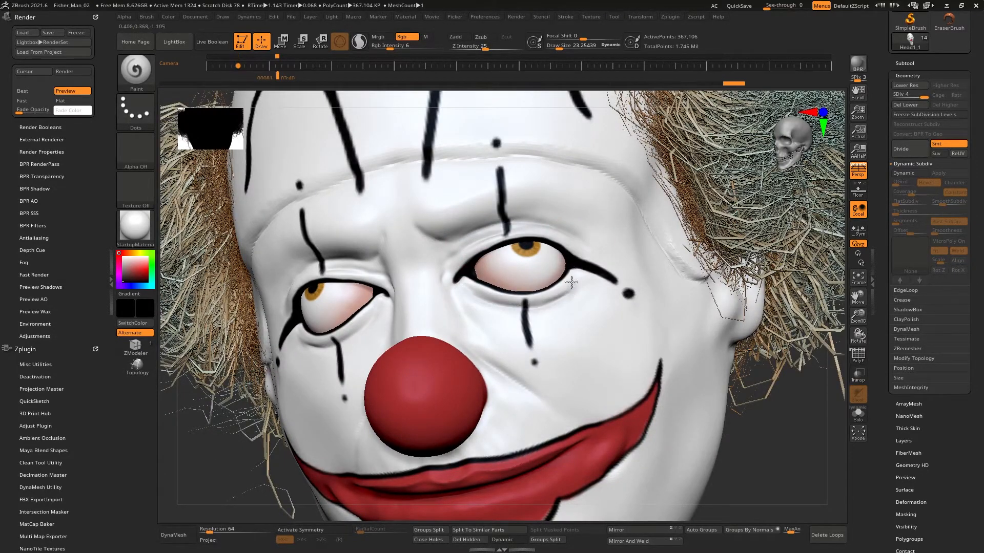
left_click_drag(490, 306, 517, 309)
right_click_drag(517, 308, 557, 257)
left_click_drag(538, 267, 574, 300)
right_click_drag(586, 306, 630, 290)
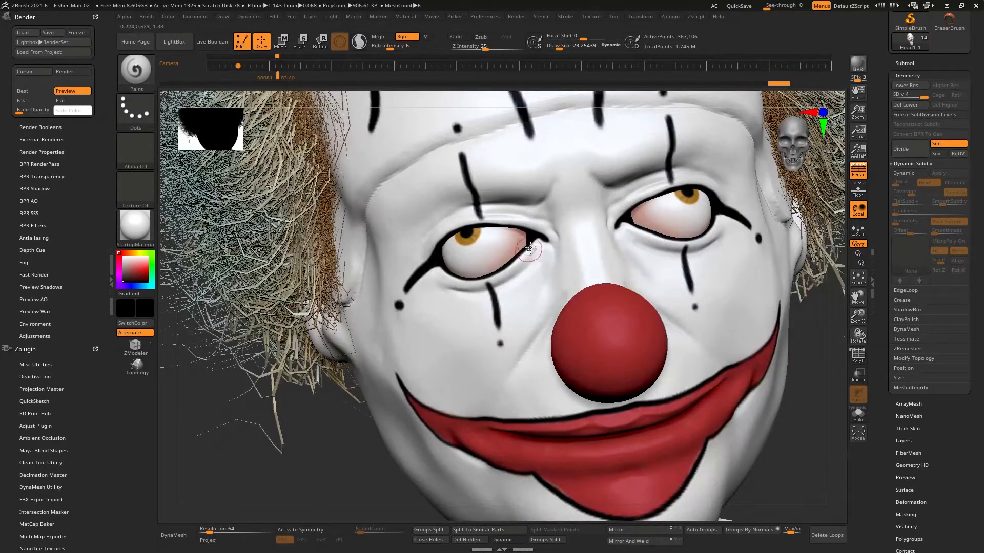
left_click_drag(500, 216, 471, 216)
right_click_drag(479, 214, 520, 192)
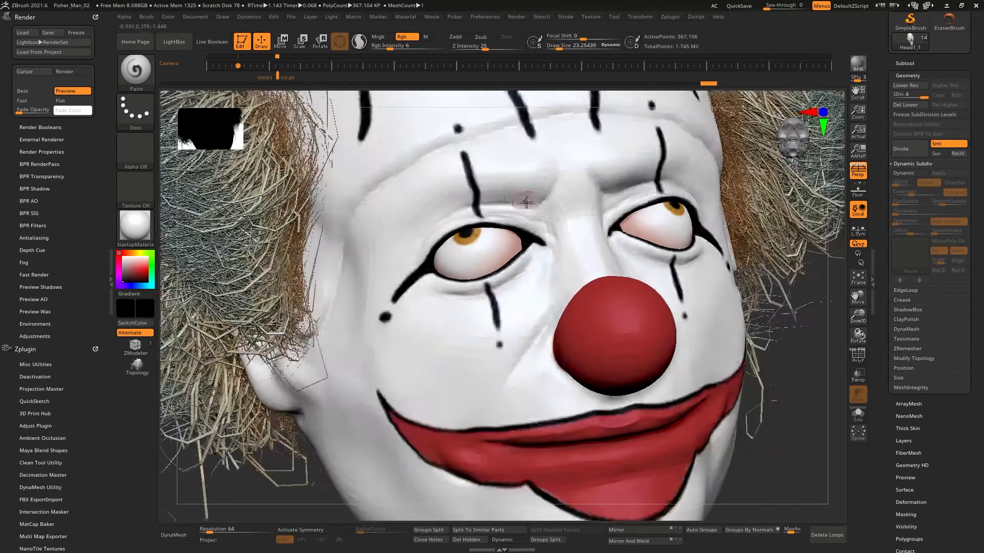
mouse_move(536, 203)
left_mouse_down()
mouse_move(467, 206)
mouse_move(434, 232)
left_mouse_up()
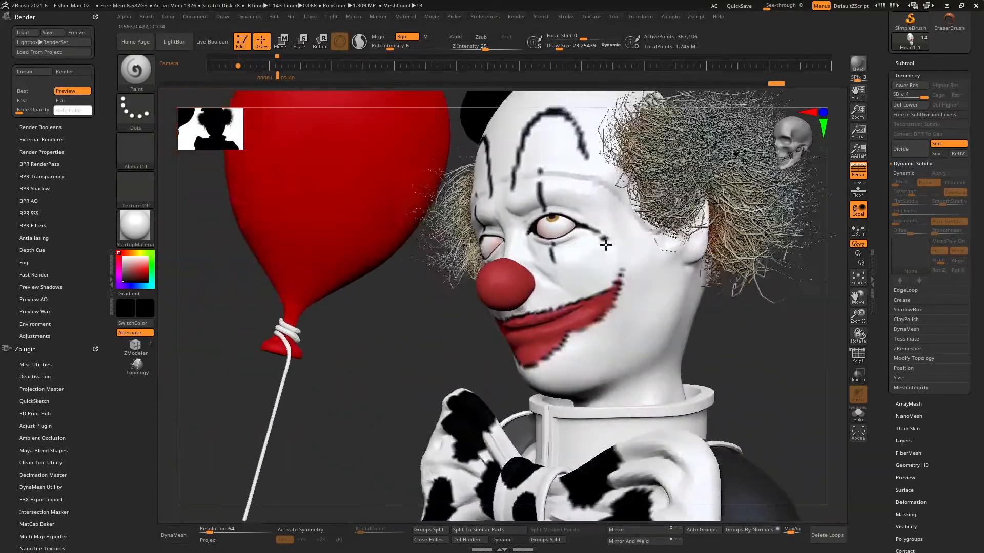
right_click_drag(605, 245, 597, 274)
right_click_drag(458, 211, 439, 248)
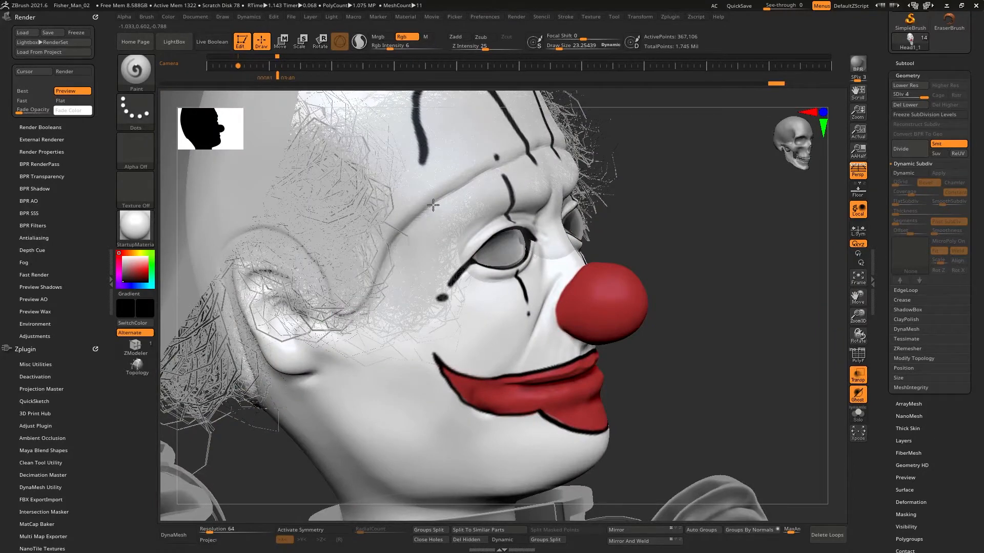
Step: Solo the head and polypaint around the ear and side of the head, then leave Solo and transparency
right_click_drag(635, 177, 468, 162)
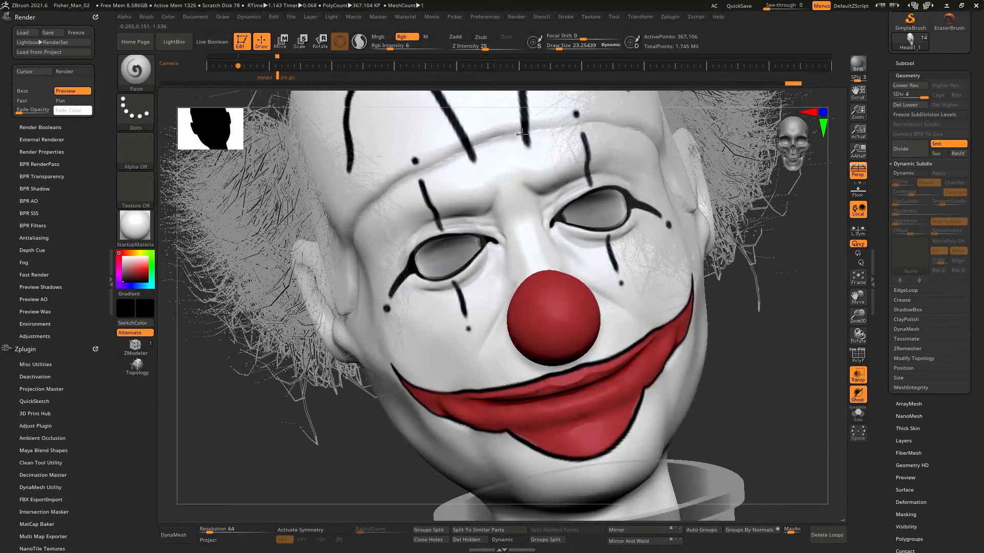
right_click_drag(631, 110, 534, 207)
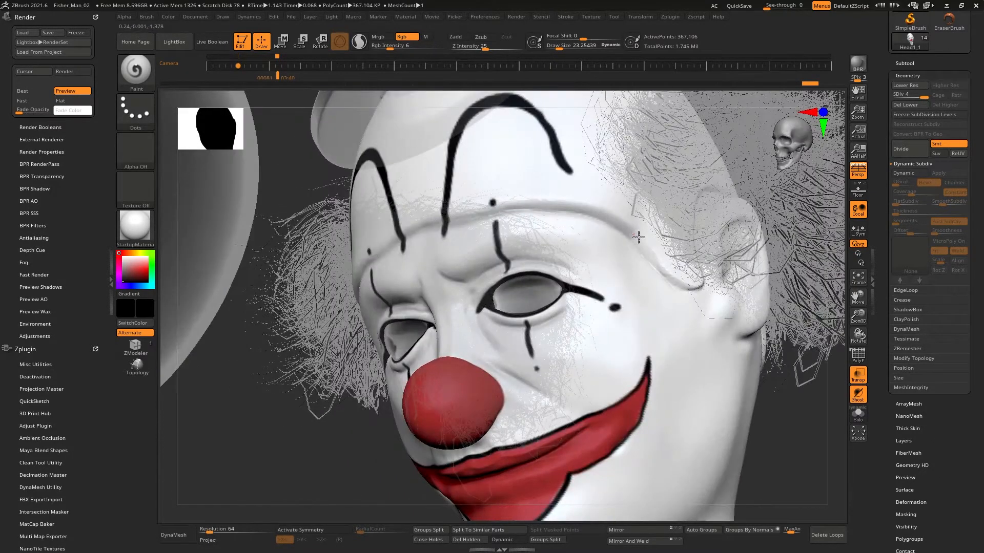
right_click_drag(692, 279, 635, 273)
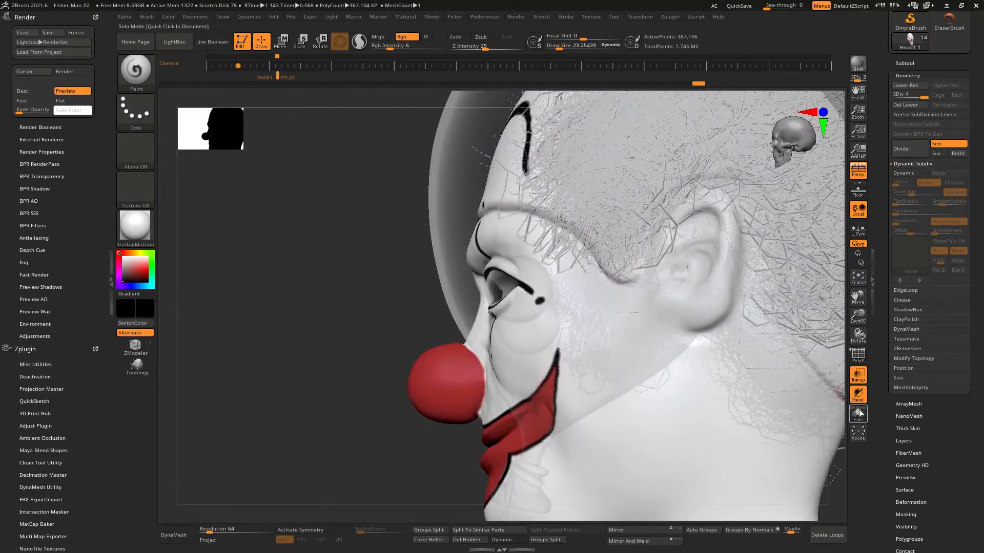
left_click(858, 413)
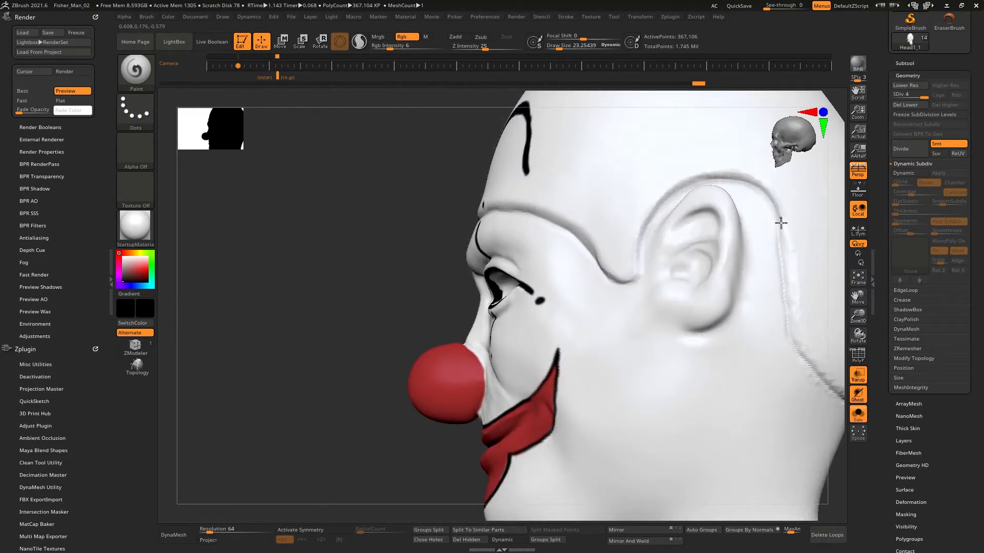
left_click_drag(780, 223, 784, 263)
mouse_move(767, 303)
right_mouse_down("alt")
mouse_move(677, 261)
mouse_move(644, 199)
right_mouse_up("alt")
left_click_drag(689, 267, 734, 309)
mouse_move(734, 309)
right_mouse_down()
mouse_move(691, 251)
mouse_move(583, 233)
right_mouse_up()
right_click_drag(690, 318, 698, 280)
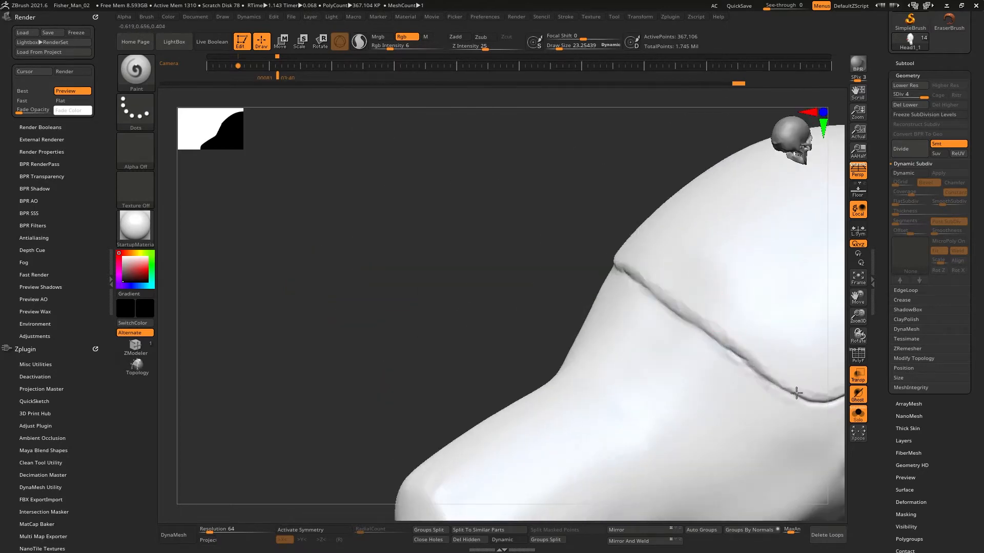
left_click_drag(796, 393, 837, 399)
mouse_move(774, 319)
right_mouse_down("alt")
mouse_move(608, 303)
mouse_move(579, 251)
right_mouse_up("alt")
mouse_move(579, 251)
right_mouse_down()
mouse_move(602, 256)
mouse_move(615, 205)
mouse_move(648, 229)
mouse_move(547, 358)
right_mouse_up()
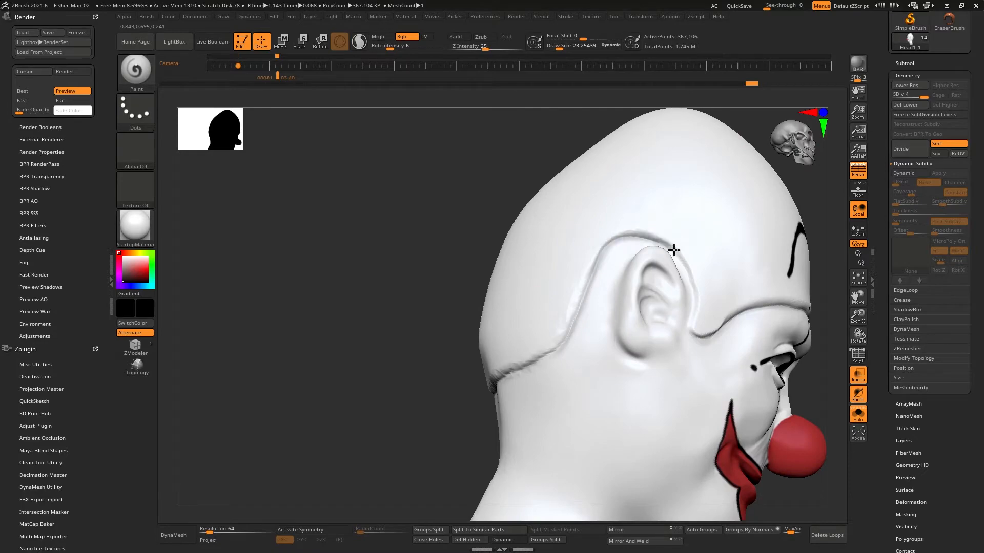
right_click_drag(831, 298, 587, 292)
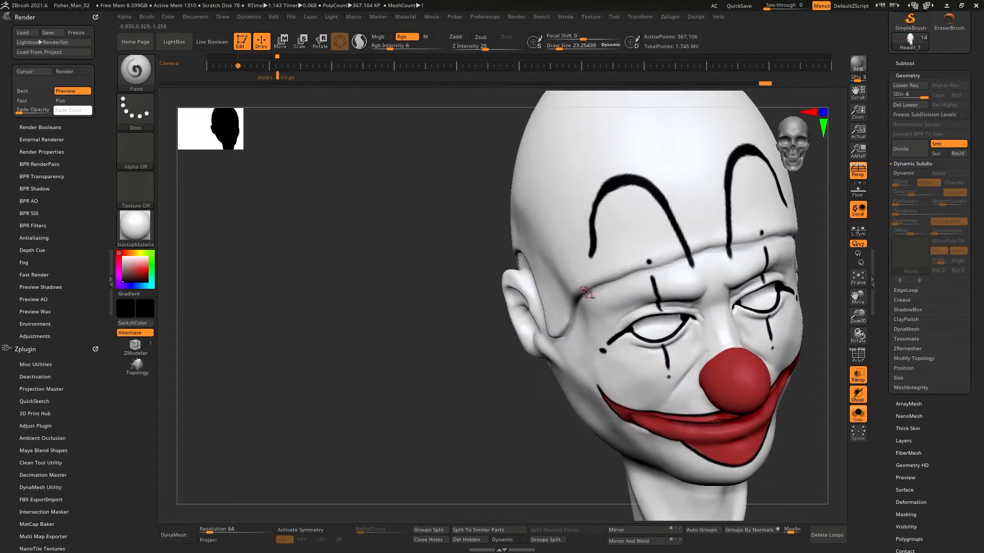
left_click(858, 414)
left_click(858, 375)
Step: Enlarge the draw size and refine the mouth and eye area with the Move brush
right_click_drag(799, 307, 678, 263)
key("s")
left_click_drag(591, 274, 613, 273)
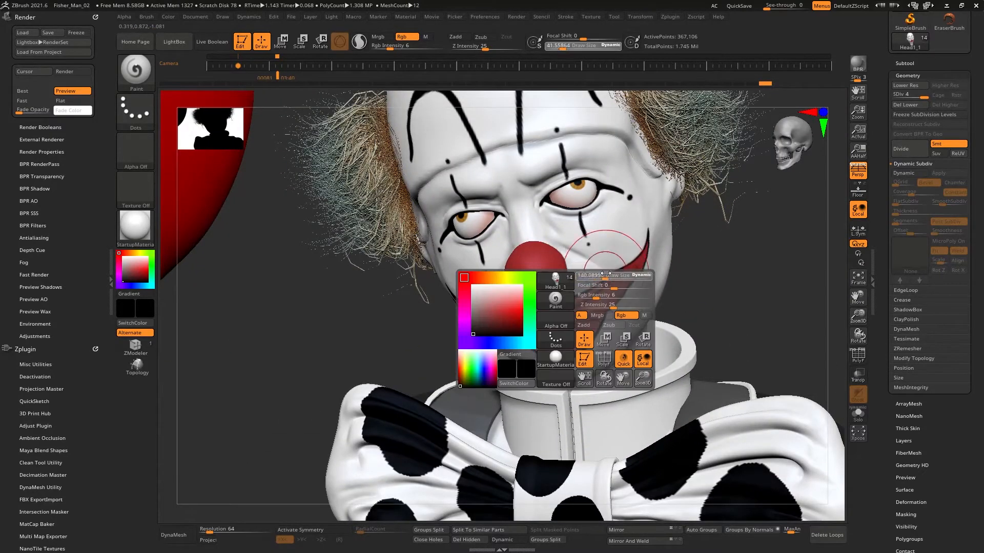
key("b")
key("m")
key("v")
right_click_drag(610, 277, 601, 279)
left_click_drag(601, 285, 604, 280)
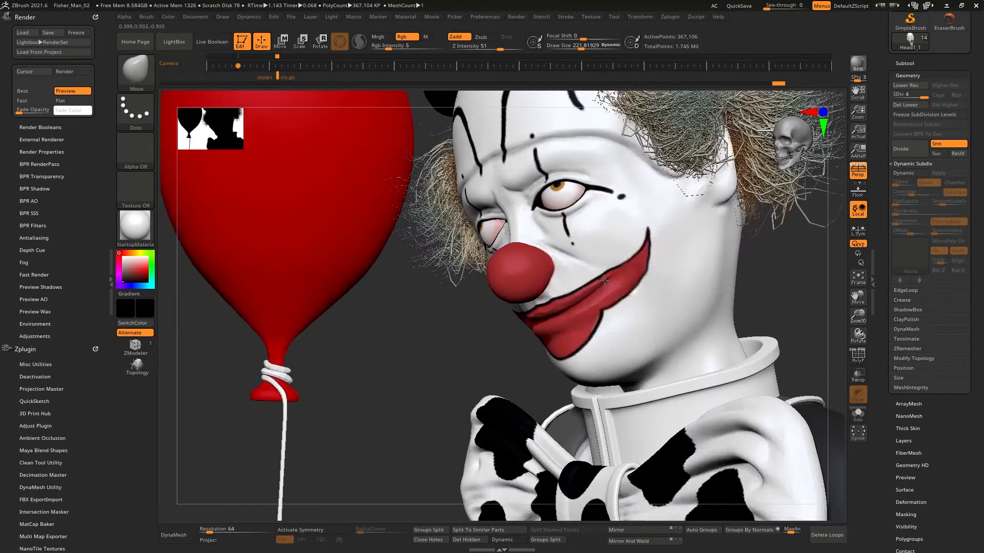
right_click_drag(608, 281, 625, 284)
left_click_drag(565, 206, 567, 193)
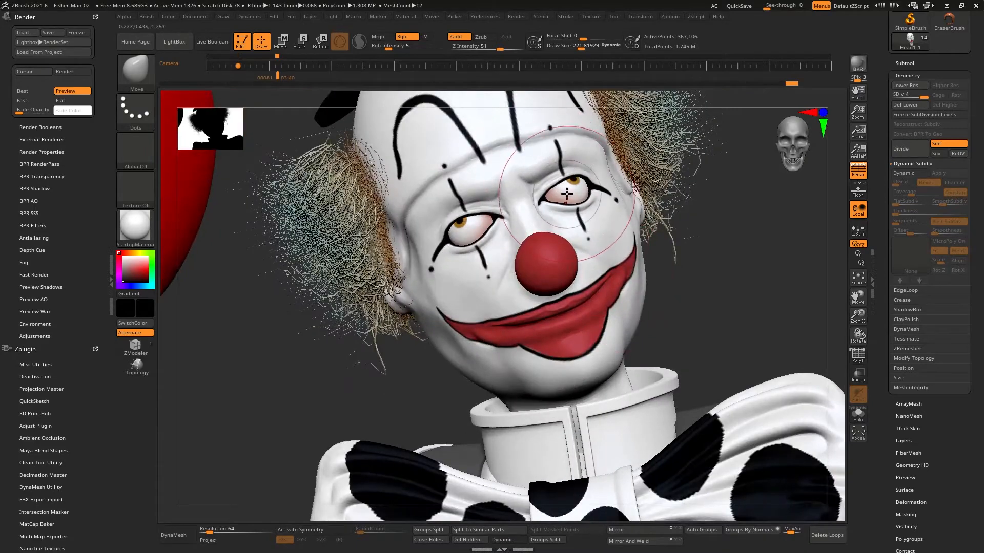
mouse_move(694, 243)
right_mouse_down("shift")
mouse_move(654, 201)
mouse_move(599, 218)
right_mouse_up("shift")
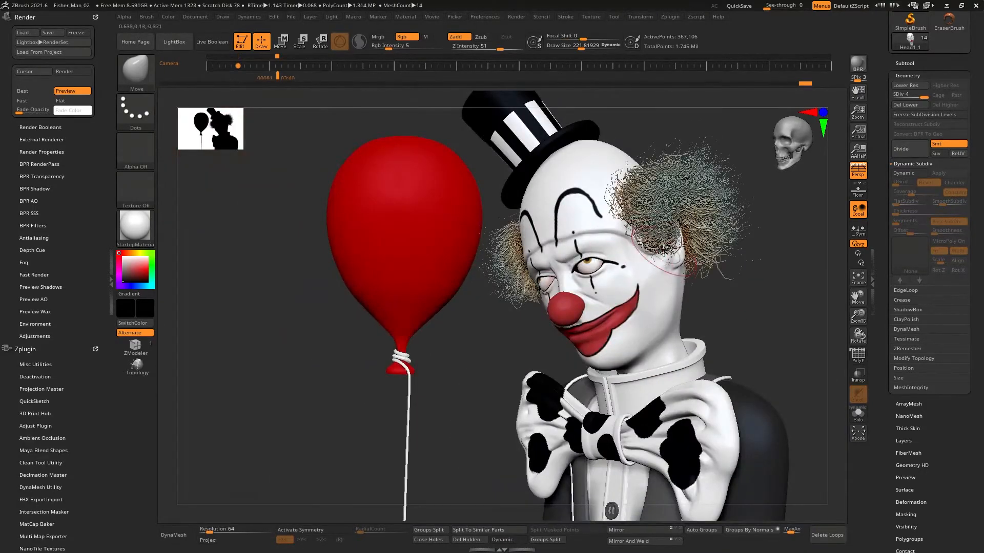
right_click_drag(663, 250, 485, 272)
right_click_drag(707, 246, 739, 251)
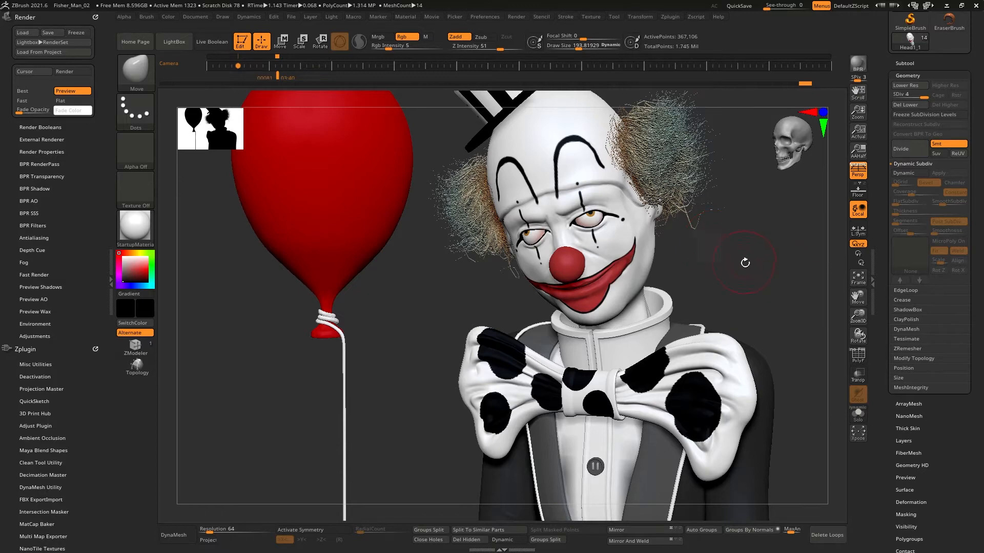
right_click_drag(745, 262, 757, 281)
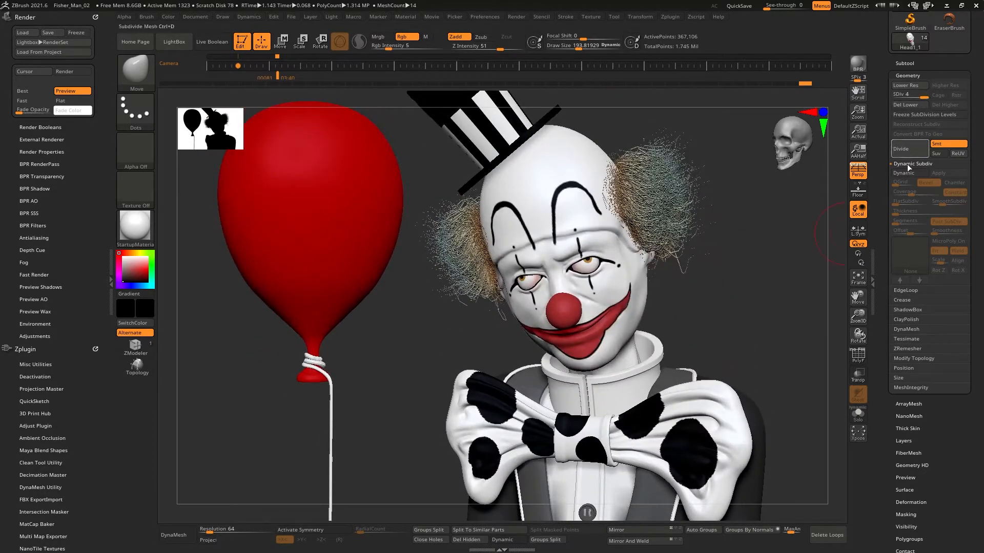
Step: Lower the head to its lowest subdivision level and open the Texture Map settings
key("shift+d")
key("shift+d")
key("shift+d")
key("d")
key("d")
key("d")
key("shift+d")
key("shift+d")
key("shift+d")
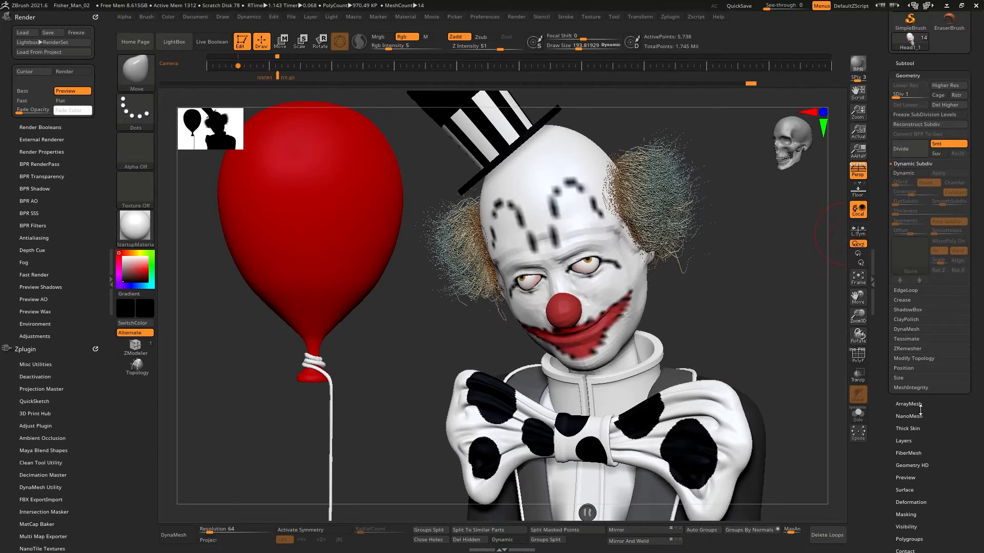
scroll(920, 409, "down", 5)
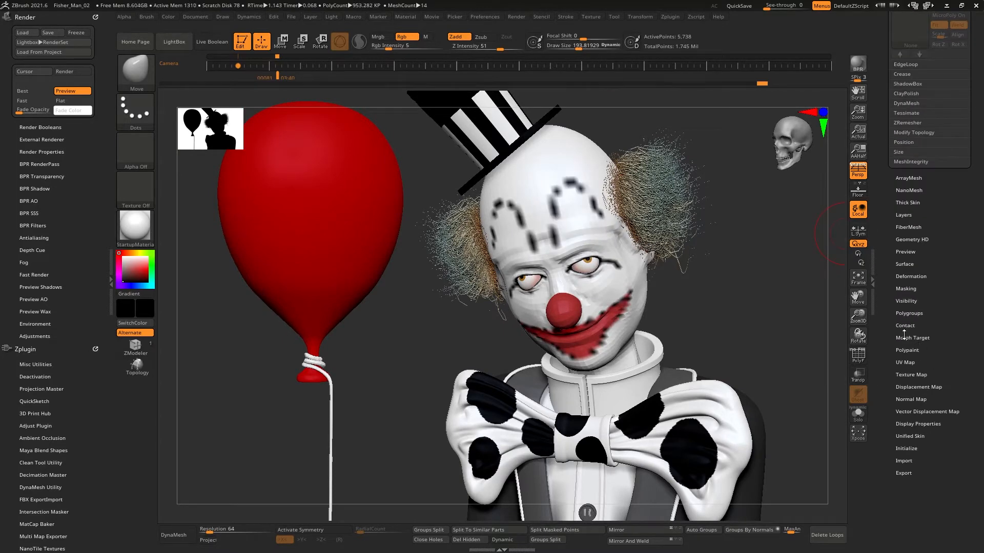
left_click(908, 314)
left_click(918, 258)
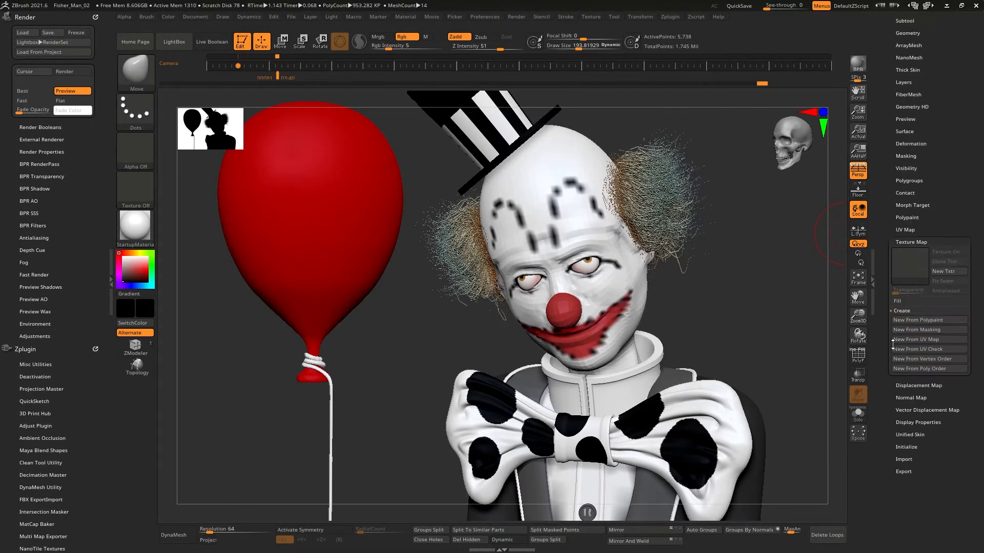
mouse_move(910, 267)
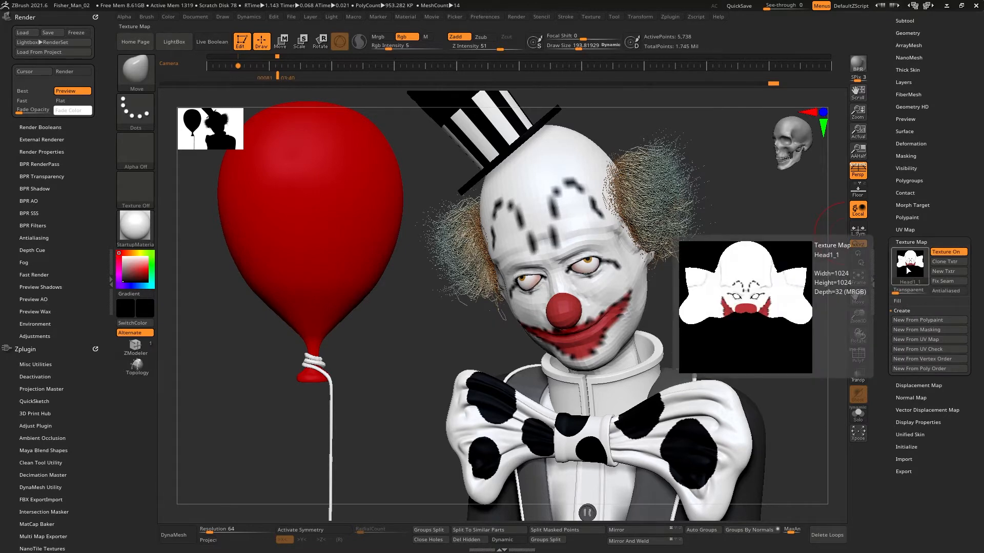
Step: Undo, raise the head back to its highest subdivision, and create a new texture from polypaint
key("ctrl+z")
key("d")
key("d")
key("d")
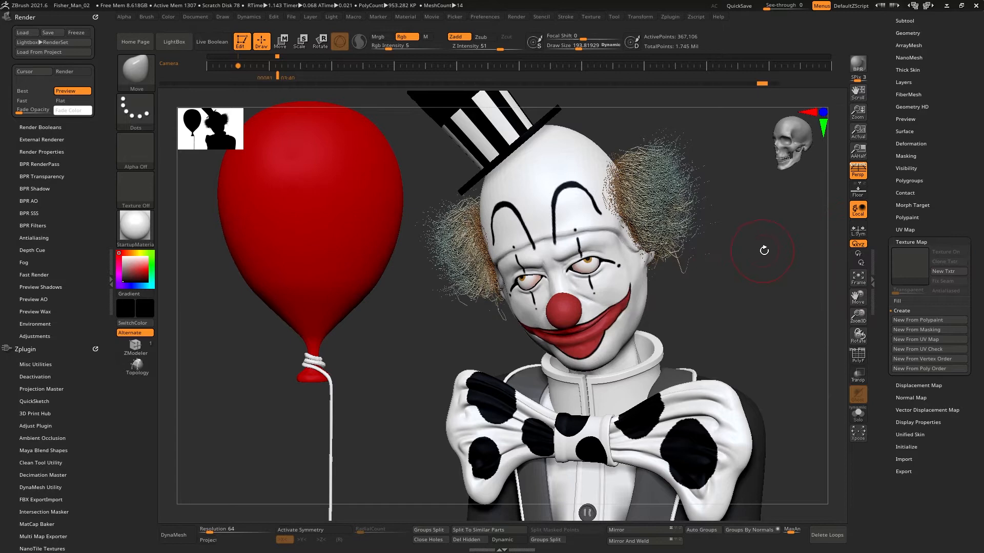
left_click(930, 320)
mouse_move(910, 263)
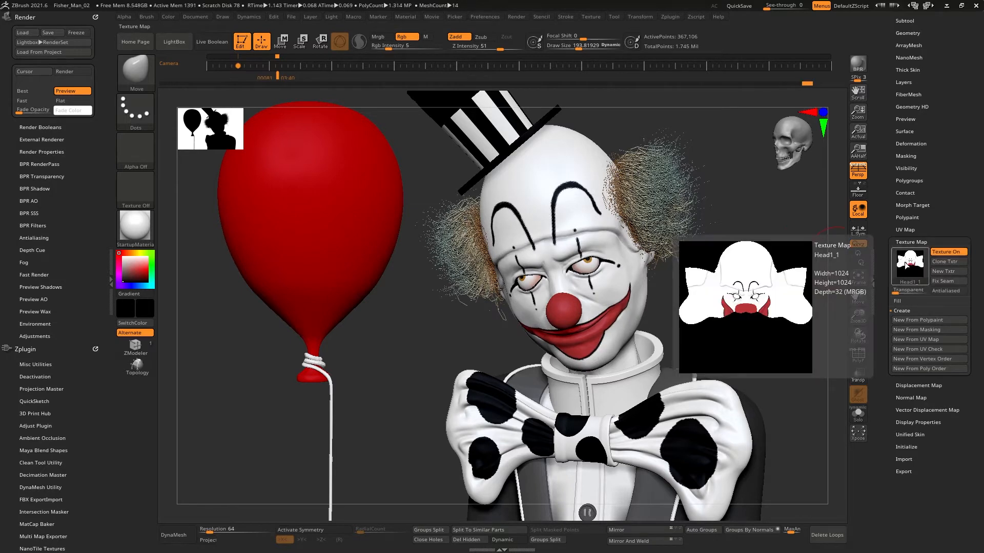
Step: Create the head's displacement map and normal map, then reopen the Subtool list
left_click(921, 385)
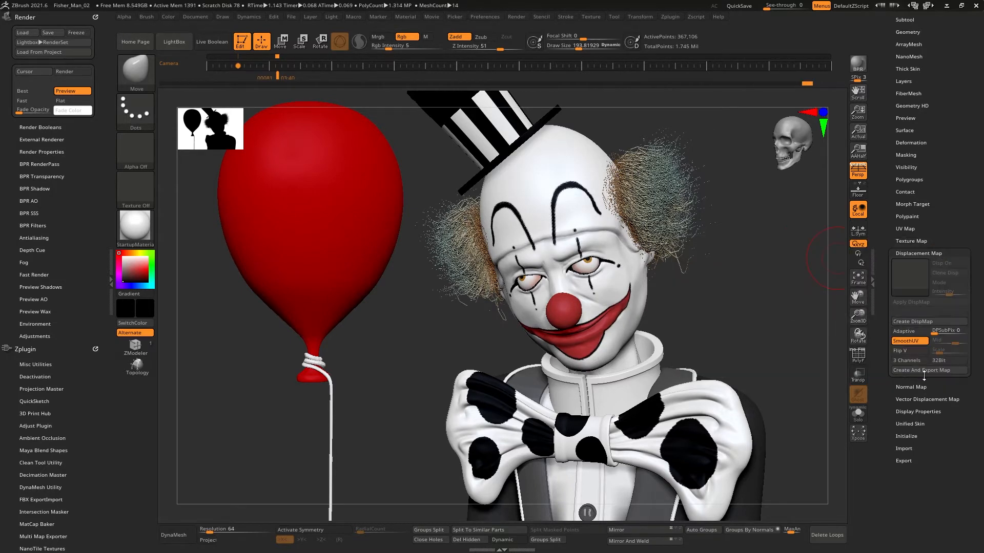
left_click(918, 321)
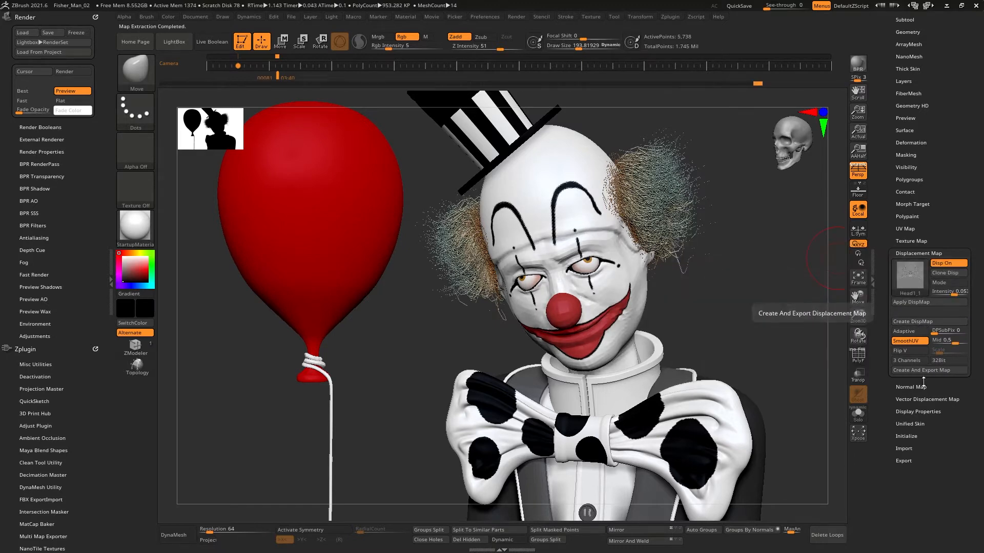
left_click(917, 387)
left_click(912, 333)
scroll(920, 386, "up", 4)
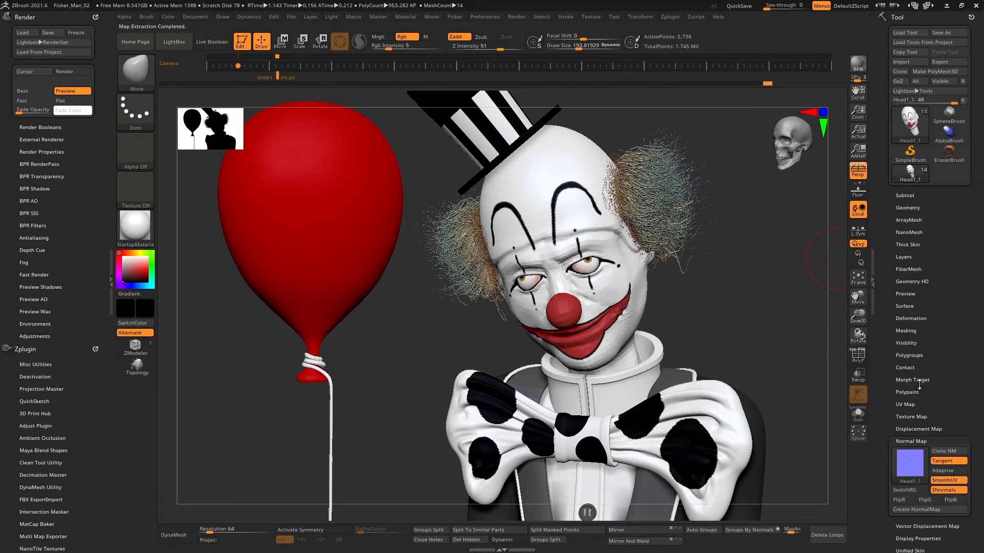
left_click(908, 196)
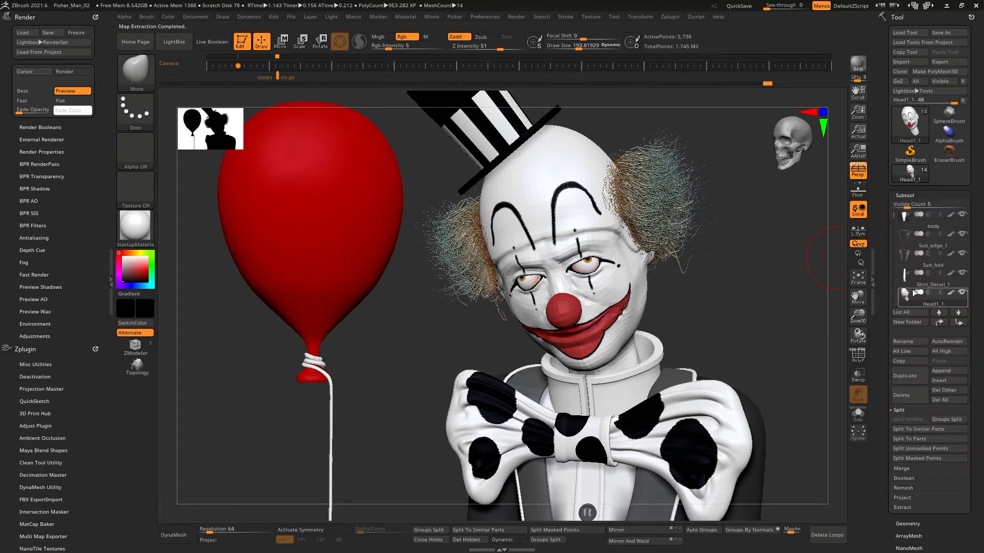
Step: Switch to the body subtool and open its texture map settings
left_click(904, 226)
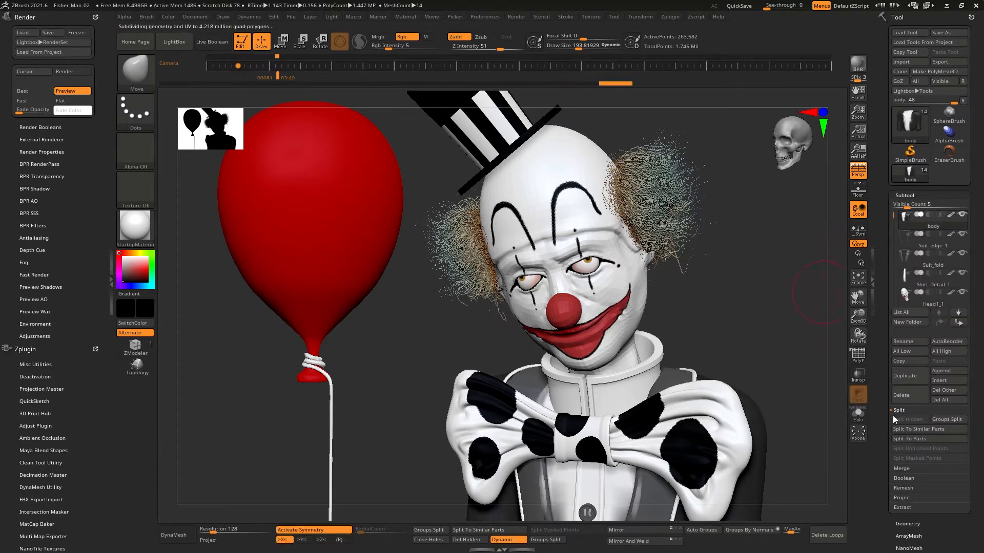
left_click_drag(886, 417, 885, 298)
left_click(916, 359)
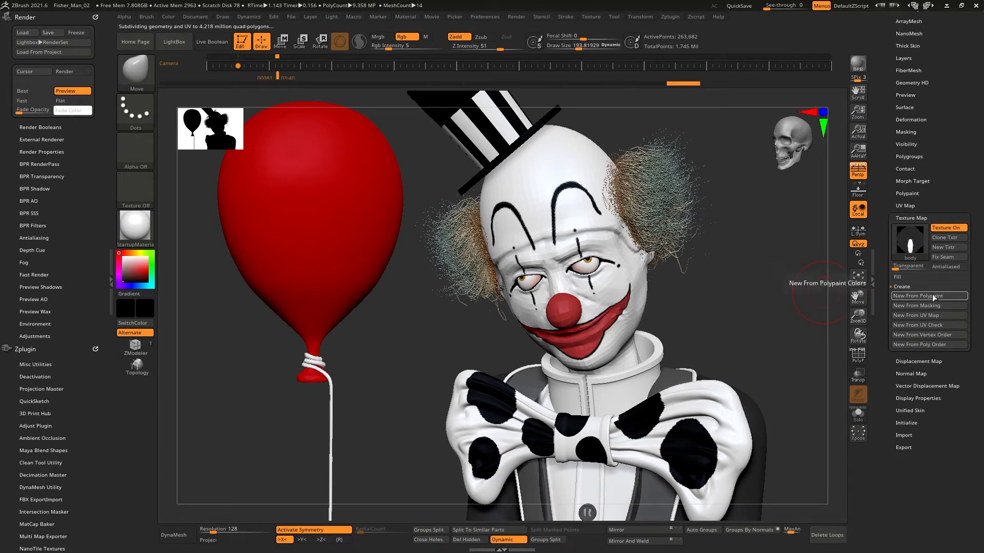
left_click(915, 241)
Step: Select the Suit_fold subtool and open its texture map settings
left_click_drag(886, 111, 886, 309)
left_click(904, 195)
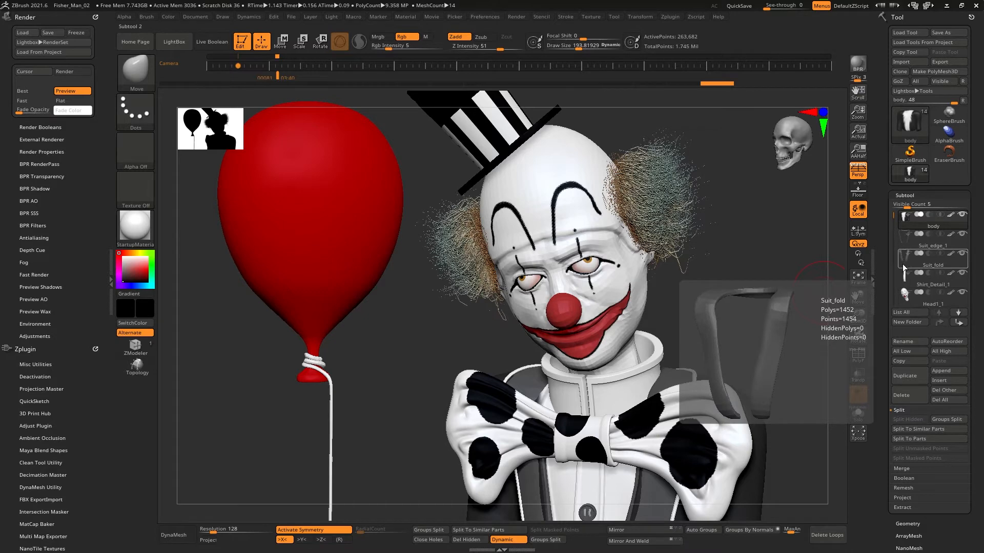
left_click(902, 263)
left_click_drag(887, 357, 906, 306)
left_click_drag(884, 189, 894, 298)
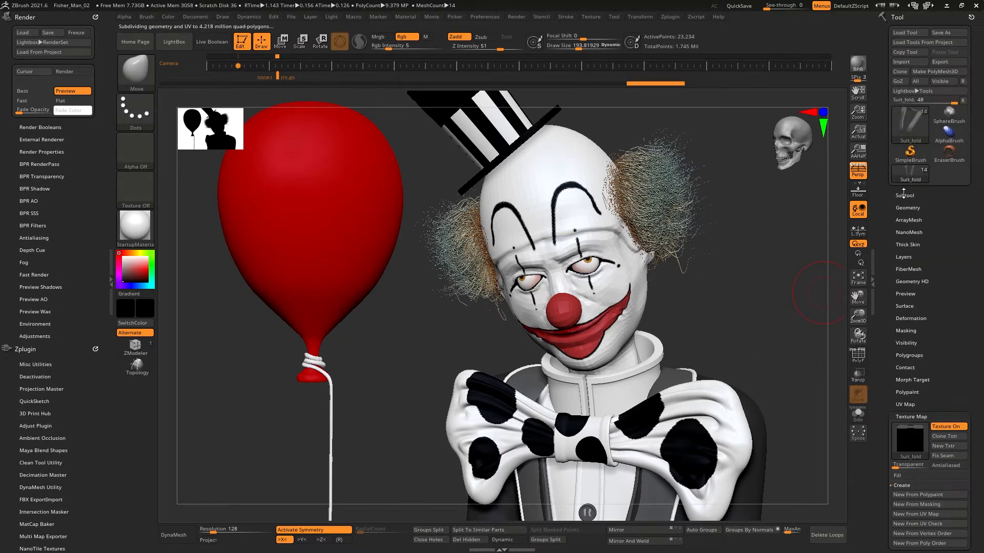
Step: Check the Suit_edge_1 and body subtools while rotating the model
left_click(903, 195)
left_click(917, 241)
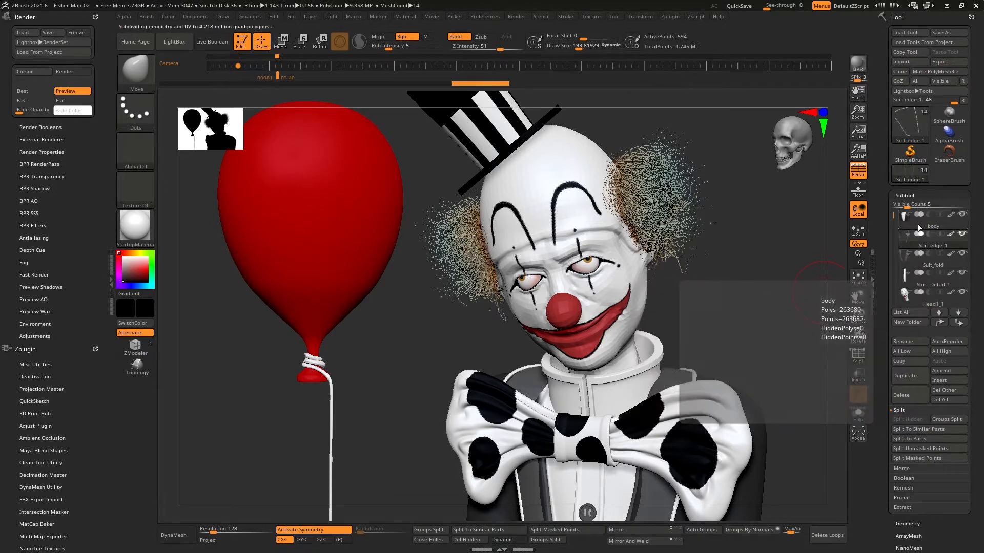
left_click(920, 228)
left_click_drag(670, 334, 703, 331)
left_click_drag(726, 296, 707, 260)
Step: Select the eyes_1 subtool, toggle polyframe display, and lower it to its lowest subdivision level
left_click_drag(894, 221, 894, 224)
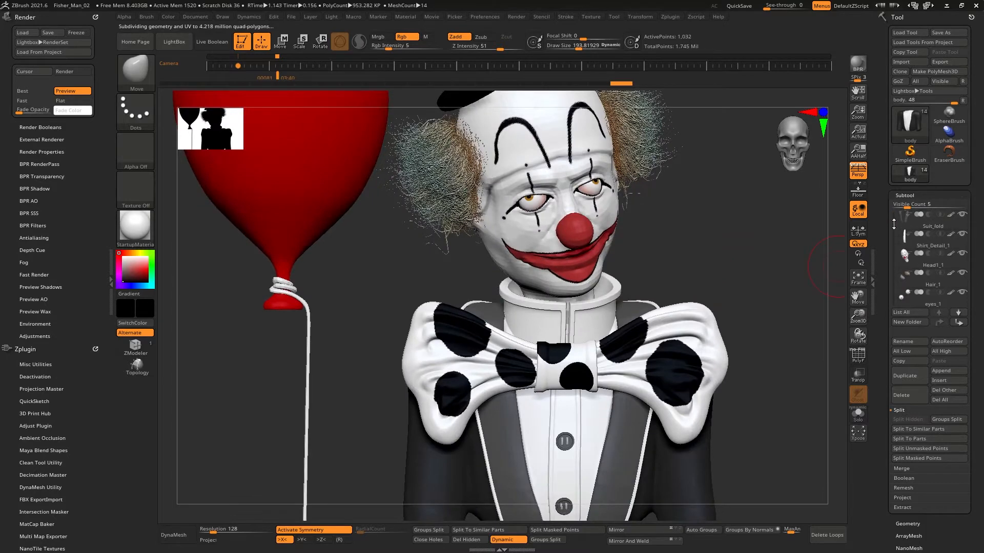
left_click(908, 267)
left_click(909, 280)
left_click_drag(695, 221, 723, 287, "alt")
left_click_drag(723, 286, 803, 311)
left_click(917, 293)
left_click(858, 355)
left_click_drag(881, 377, 881, 184)
left_click(913, 333)
key("shift+d")
key("shift+d")
key("shift+d")
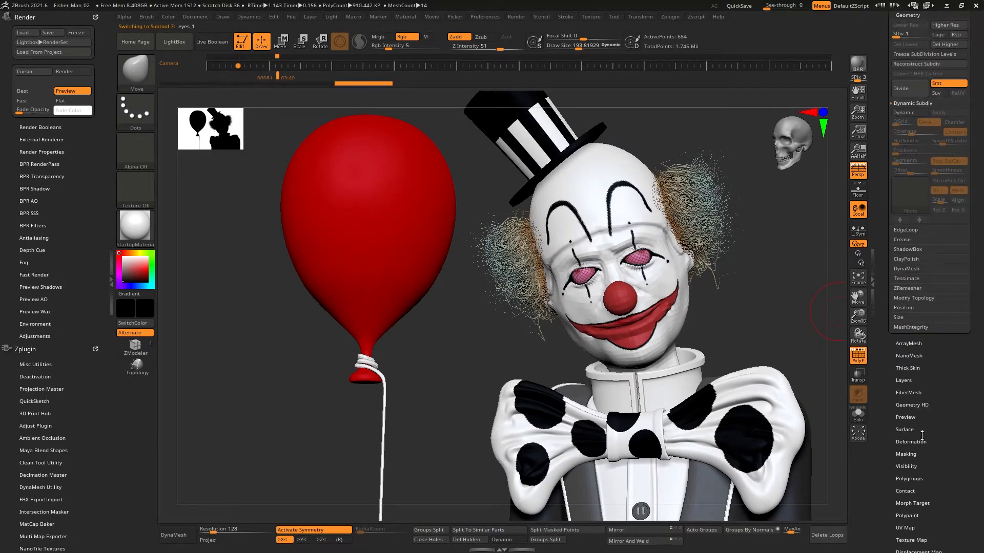
Step: Raise the eyes to their highest subdivision and create a new texture from polypaint
left_click_drag(922, 435, 918, 321)
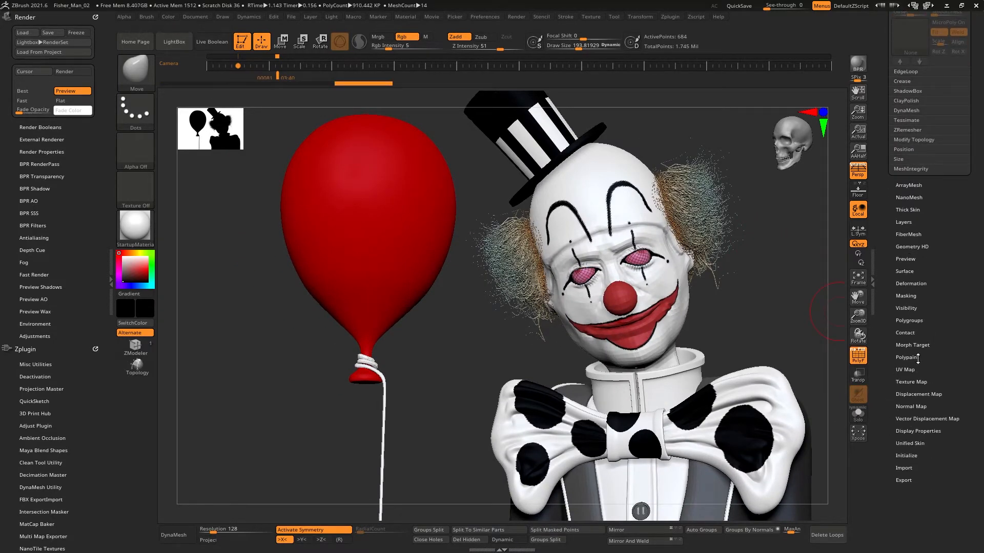
left_click(916, 382)
key("d")
key("d")
key("d")
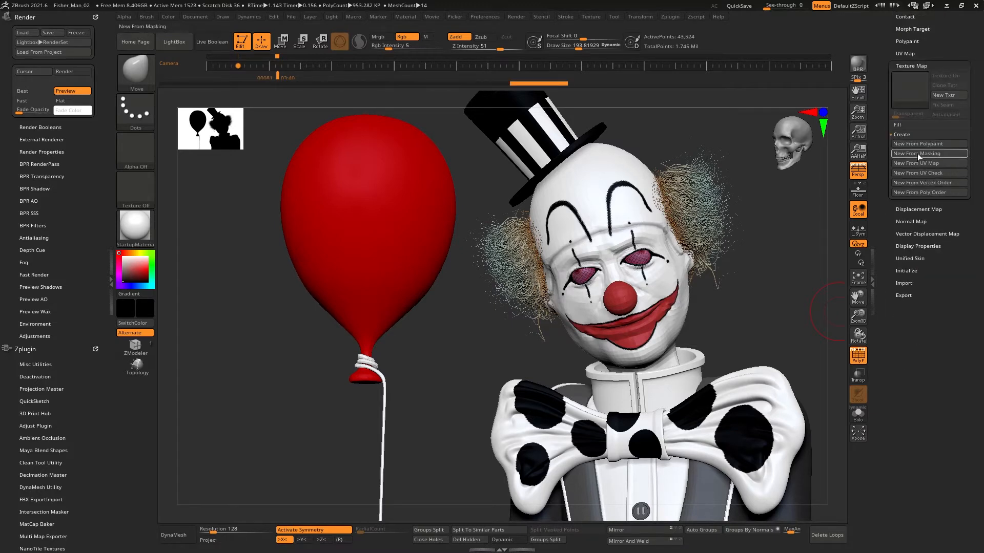
left_click(917, 145)
Step: Lower the eyes' subdivision and create their displacement map and normal map
key("shift+d")
key("shift+d")
key("shift+d")
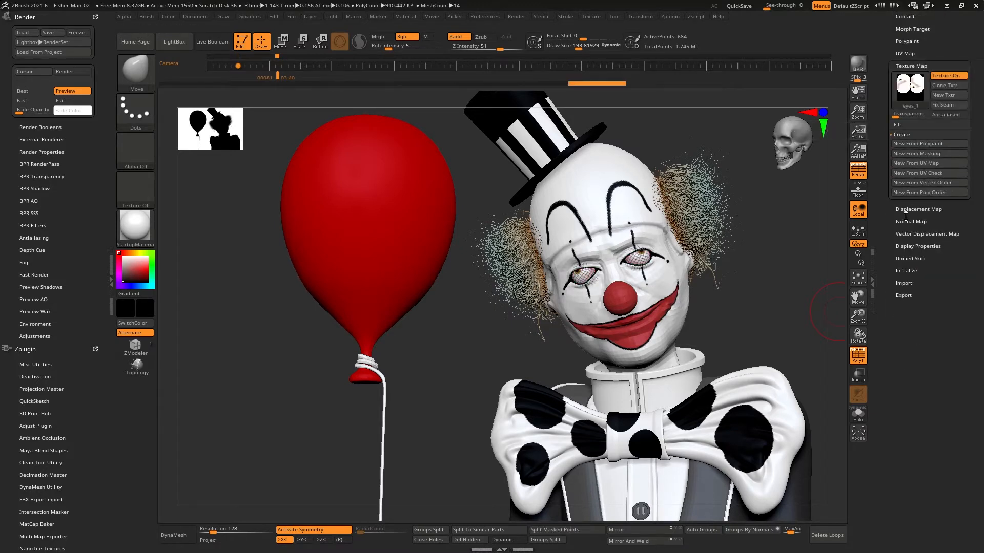
left_click(910, 209)
left_click(916, 157)
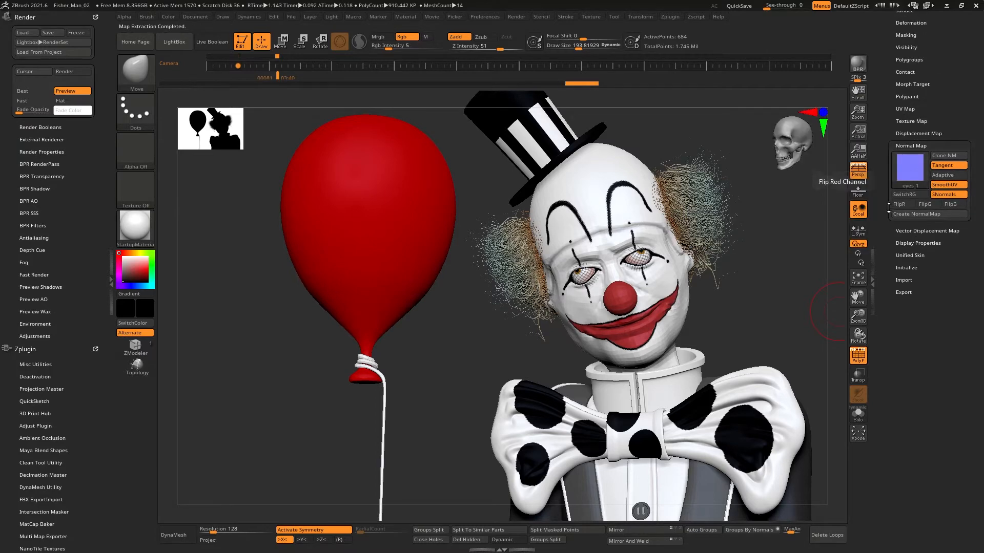
scroll(903, 287, "up", 2)
left_click_drag(776, 256, 754, 282)
left_click(858, 356)
scroll(743, 272, "up", 5)
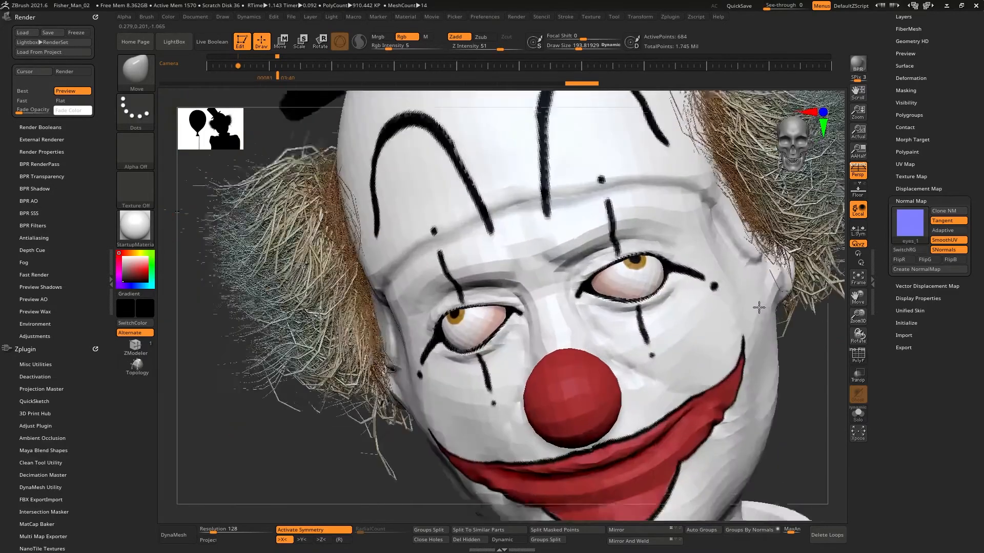
scroll(748, 274, "down", 6)
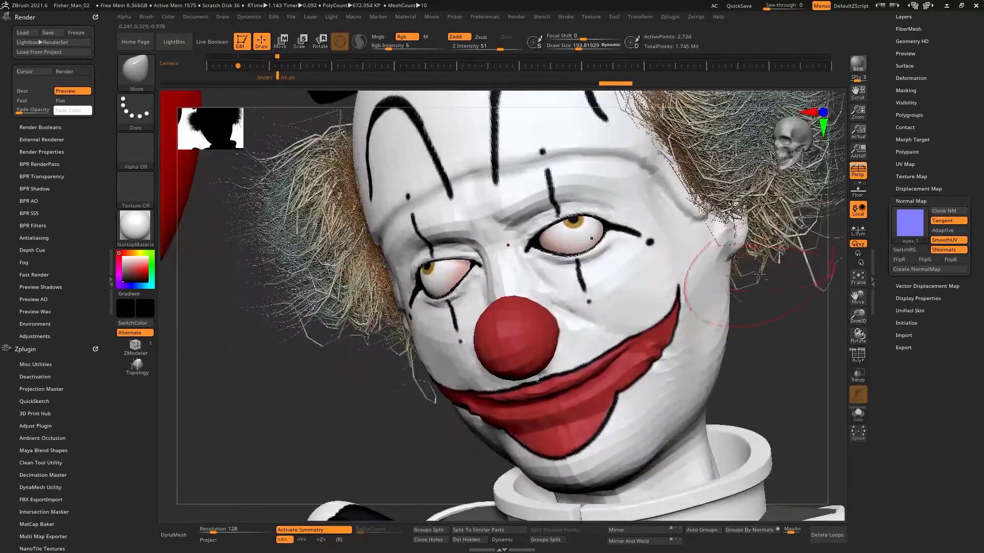
scroll(902, 203, "up", 5)
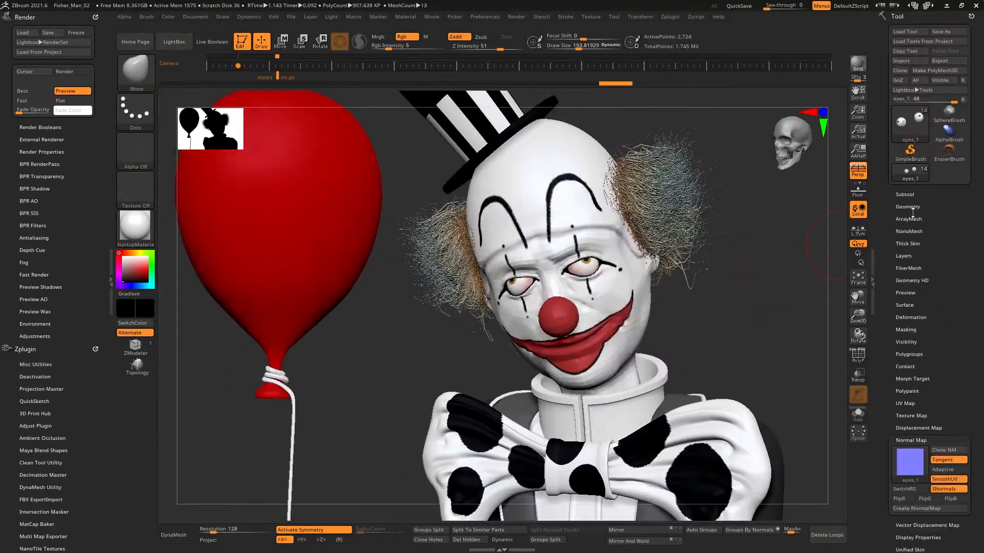
Step: Select the Hat_1 subtool and open its geometry and texture map settings
left_click(908, 193)
mouse_move(907, 277)
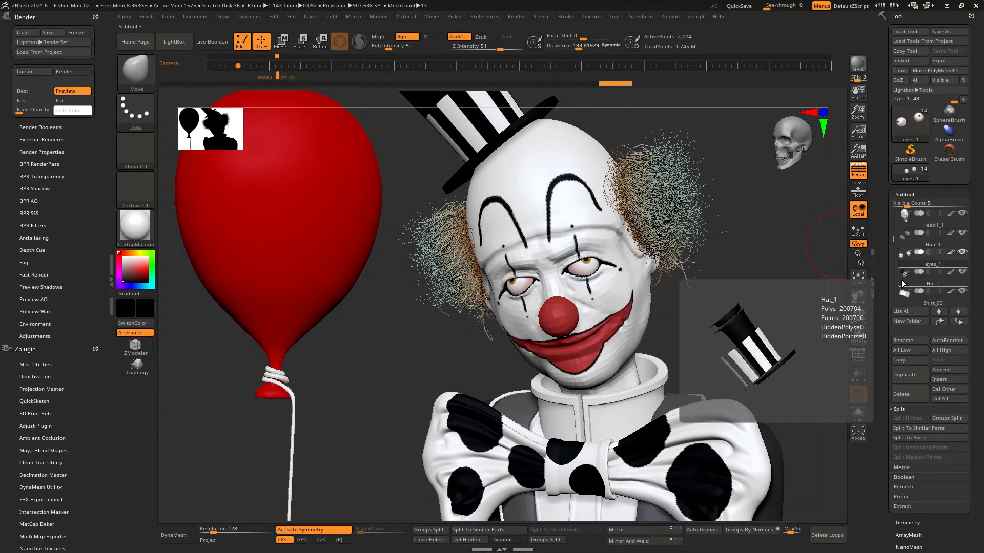
left_click(904, 283)
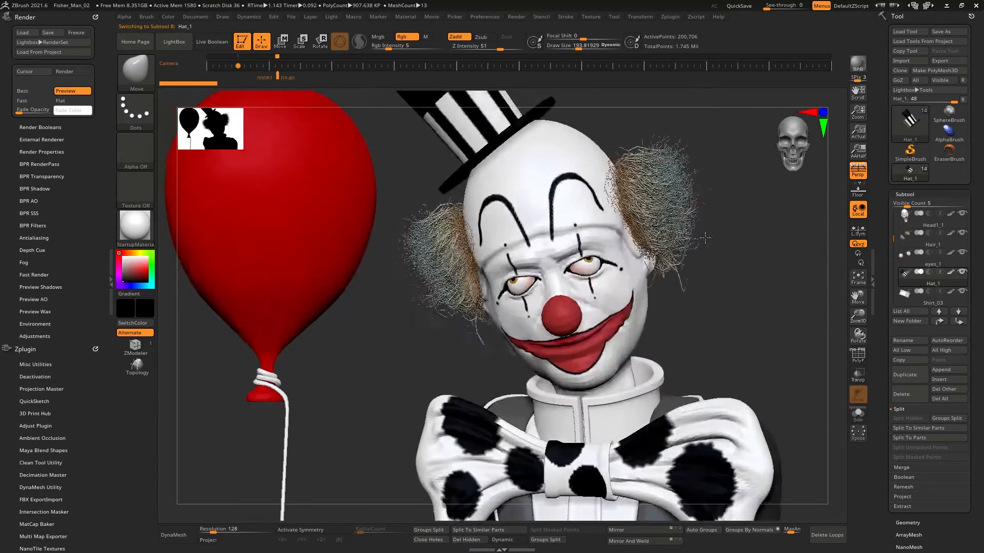
left_click_drag(885, 333, 884, 304)
scroll(920, 301, "down", 7)
left_click(908, 123)
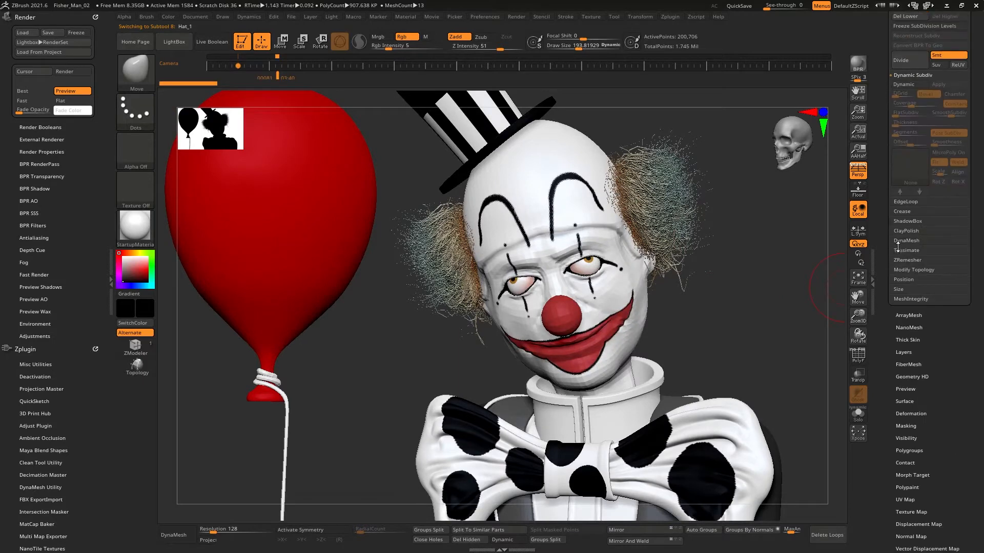
scroll(938, 302, "down", 5)
left_click(917, 361)
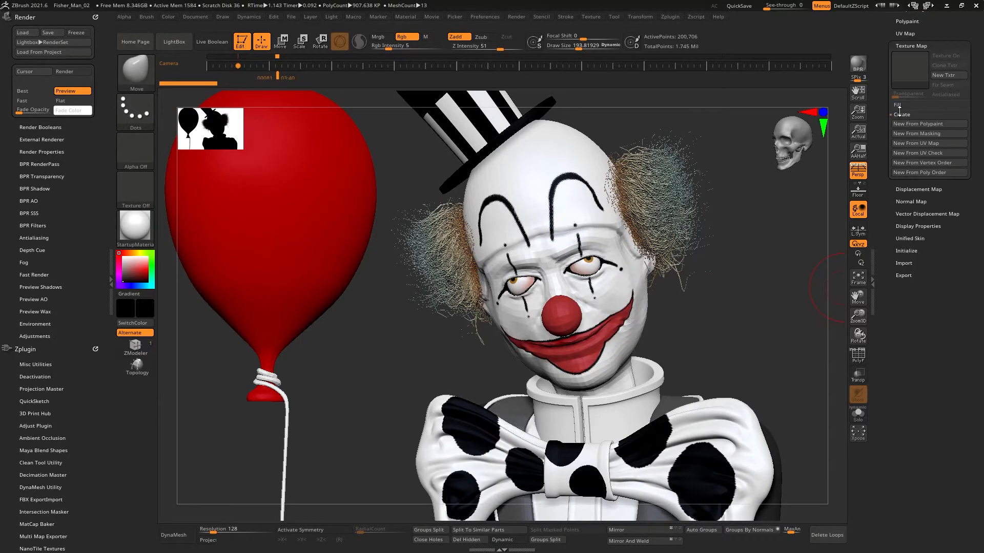
left_click(906, 124)
Step: Create the hat's displacement map and normal map
left_click_drag(893, 198, 892, 247)
left_click(915, 239)
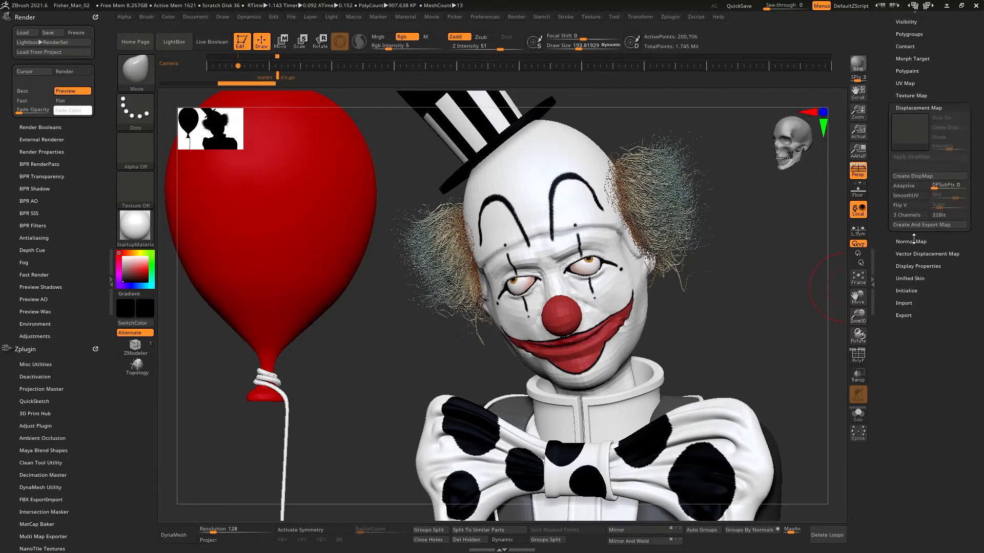
left_click(917, 179)
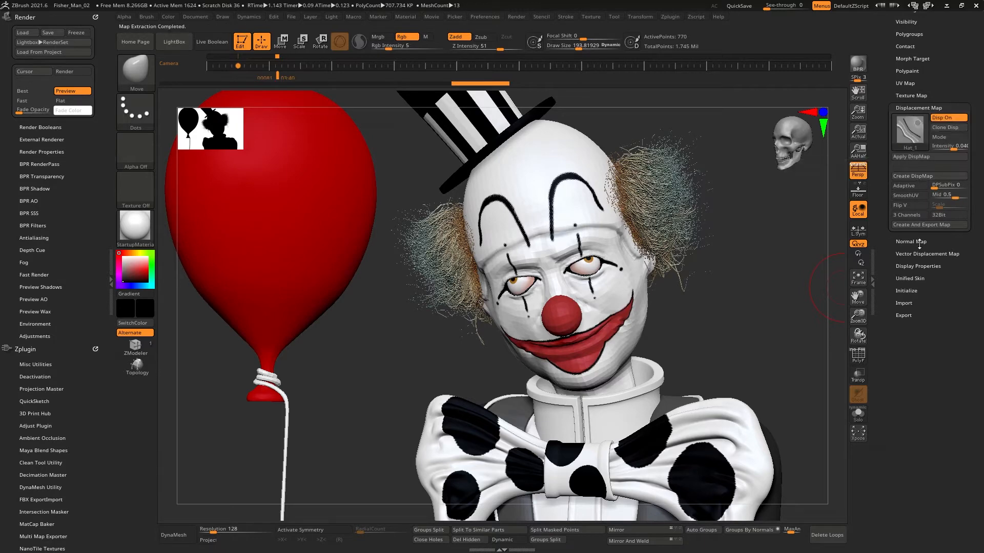
left_click(917, 242)
left_click(916, 188)
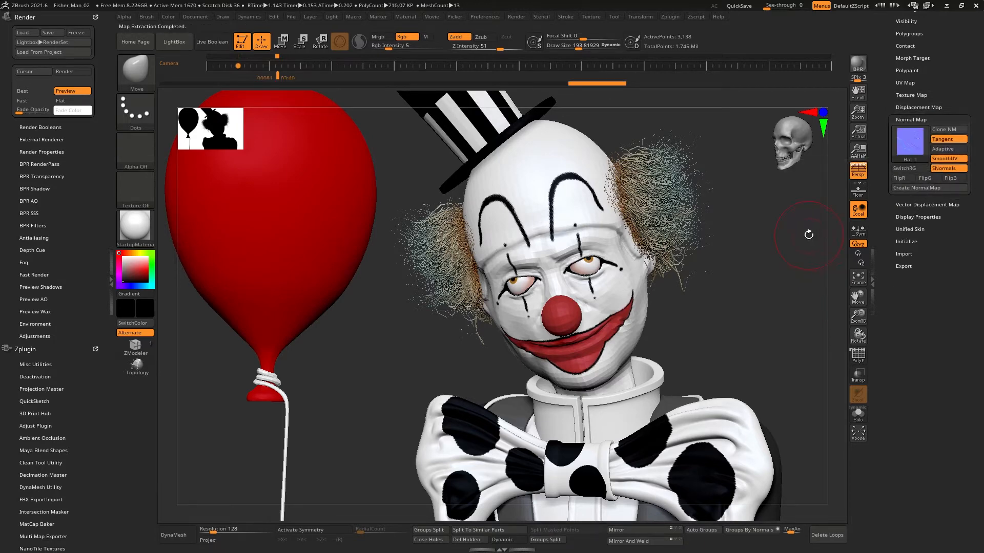
Step: Select the Shirt_03 subtool and set it to its highest subdivision level
left_click_drag(891, 190, 892, 282)
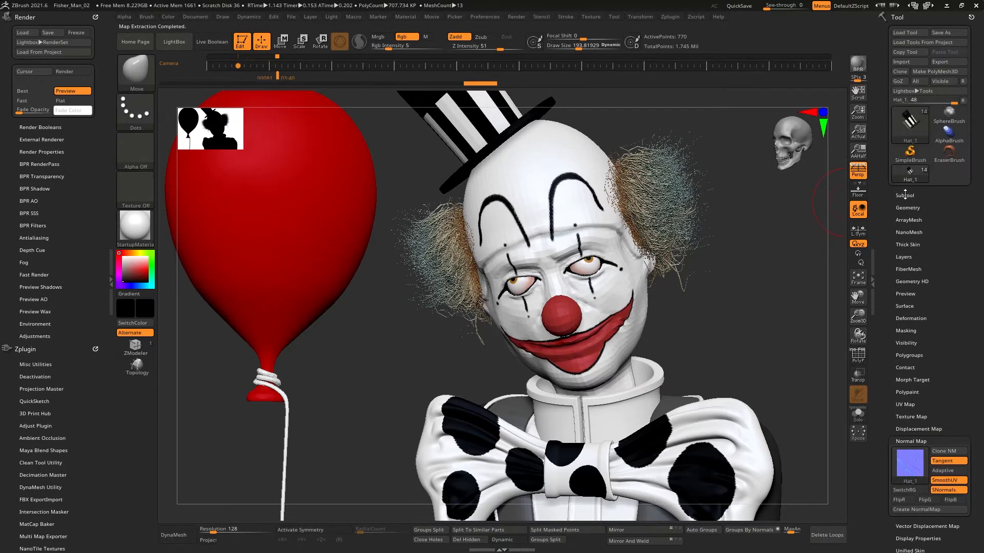
left_click(903, 195)
left_click(903, 297)
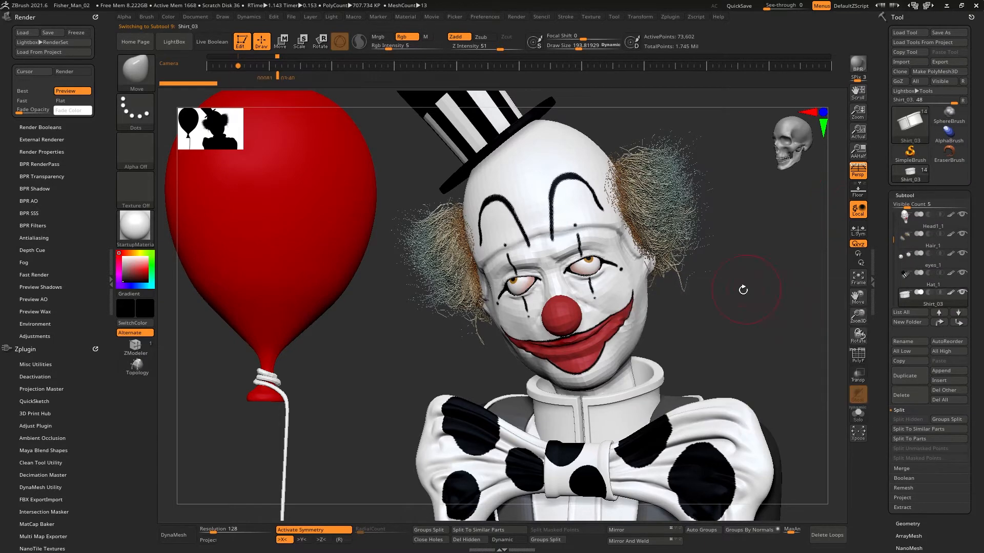
left_click_drag(743, 288, 784, 248, "alt")
left_click_drag(893, 477, 895, 258)
left_click(899, 305)
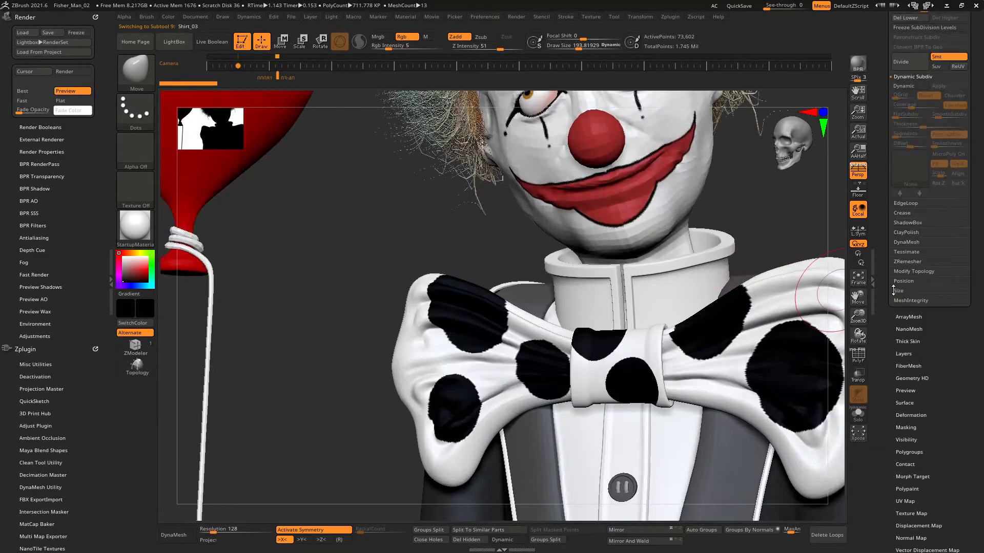
left_click_drag(883, 151, 883, 196)
key("shift+d")
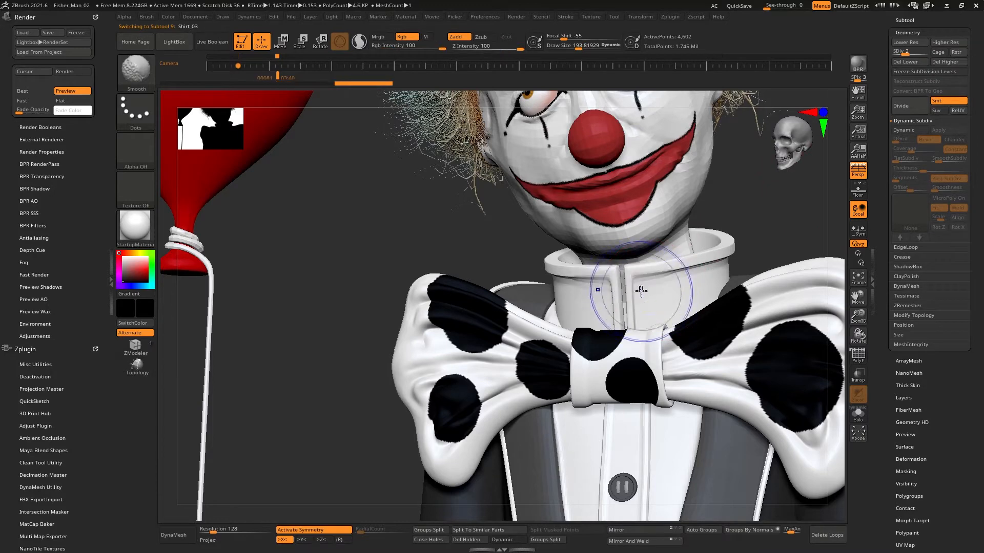
mouse_move(681, 248)
right_mouse_down()
mouse_move(747, 222)
mouse_move(643, 281)
mouse_move(743, 243)
mouse_move(742, 251)
mouse_move(738, 220)
mouse_move(747, 214)
mouse_move(727, 229)
mouse_move(740, 189)
mouse_move(721, 218)
mouse_move(725, 266)
mouse_move(725, 255)
mouse_move(735, 270)
mouse_move(727, 277)
mouse_move(706, 262)
right_mouse_up()
key("shift+d")
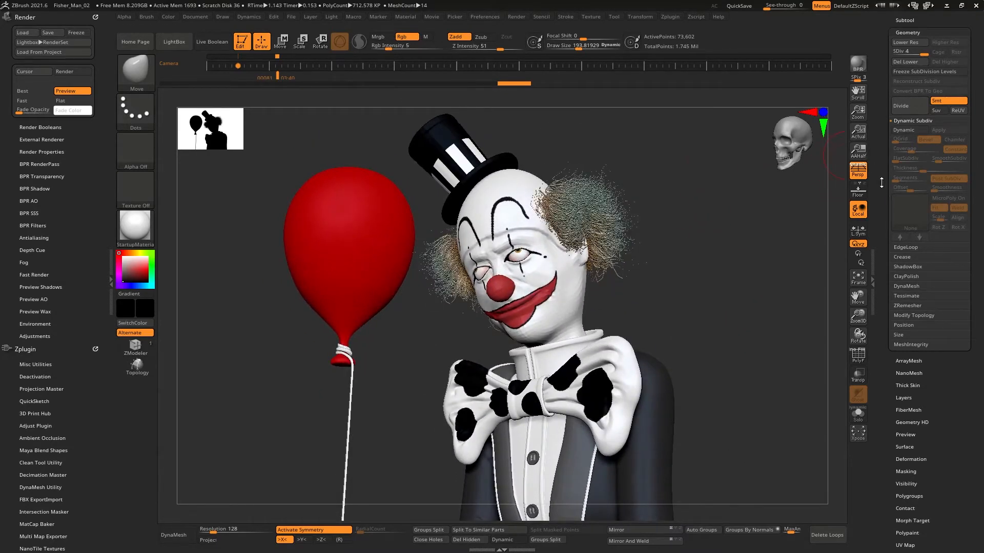
Step: Create a new texture for the shirt from polypaint
left_click(904, 20)
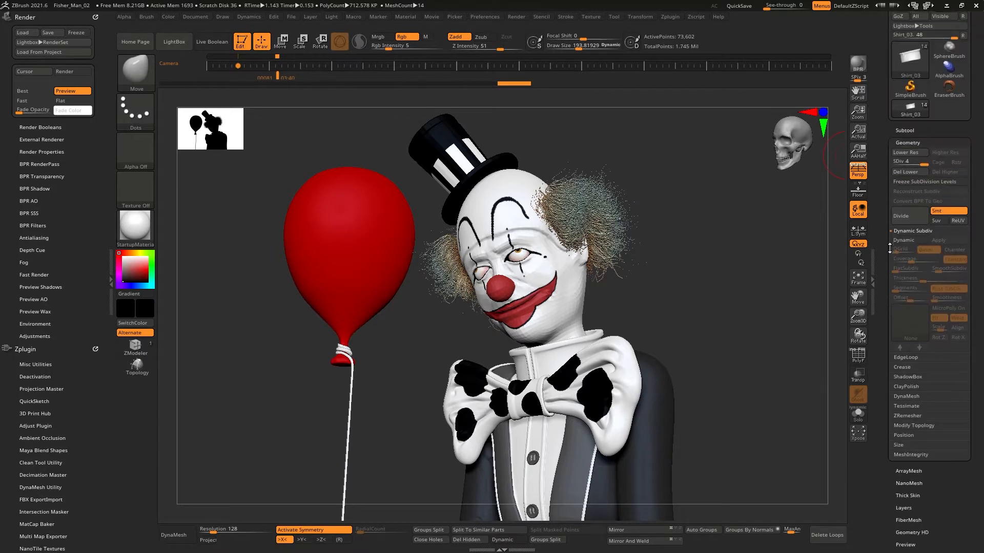
mouse_move(905, 248)
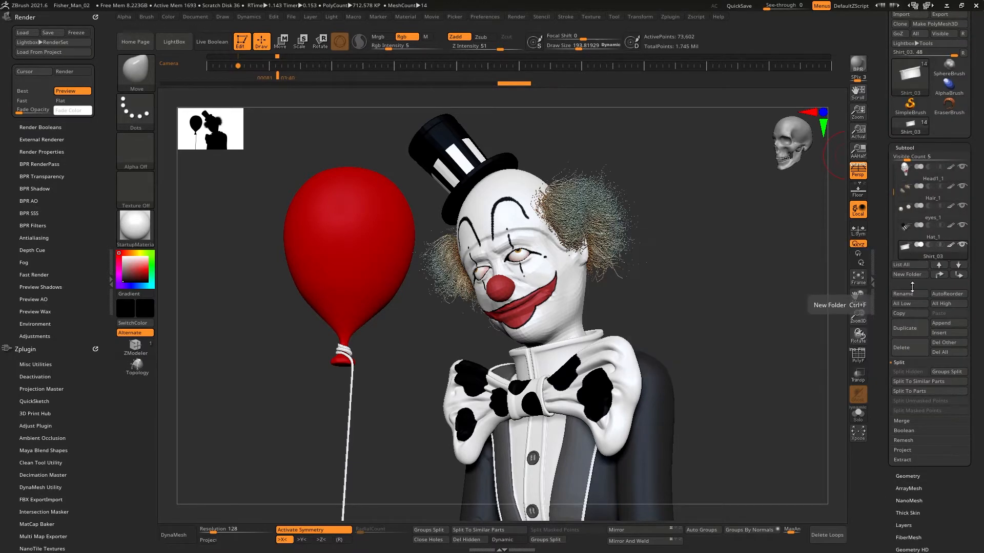
left_click_drag(890, 266, 898, 327)
left_click(903, 317)
left_click(911, 261)
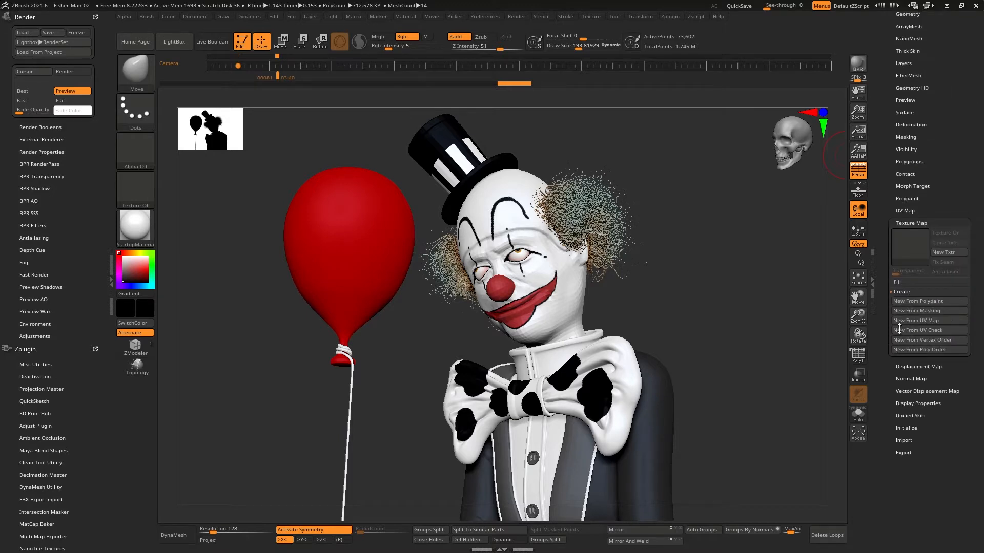
left_click(916, 303)
Step: Lower the shirt's subdivision and create its displacement map and normal map
key("shift+d")
key("shift+d")
left_click(919, 370)
left_click(918, 306)
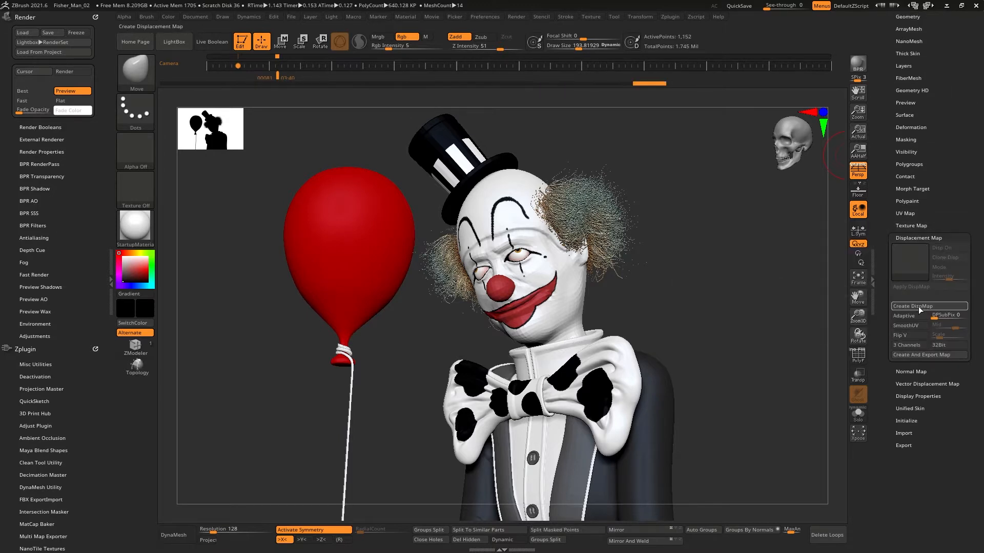
left_click(904, 371)
left_click(916, 319)
left_click_drag(885, 202, 886, 393)
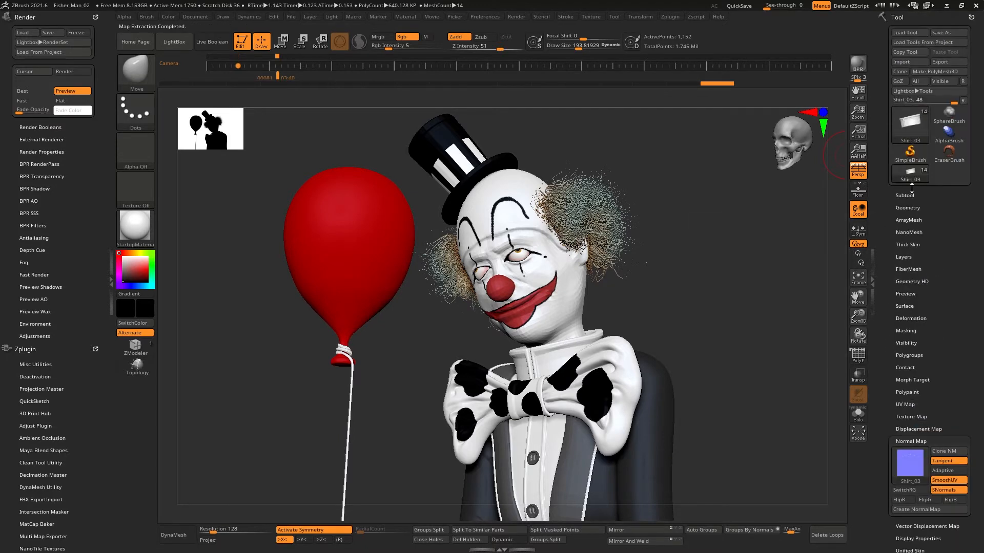
Step: Select the Bow_Tie_02 subtool and create a new texture from polypaint
left_click(911, 194)
left_click_drag(892, 219, 893, 262)
left_click(905, 256)
left_click_drag(900, 309, 890, 246)
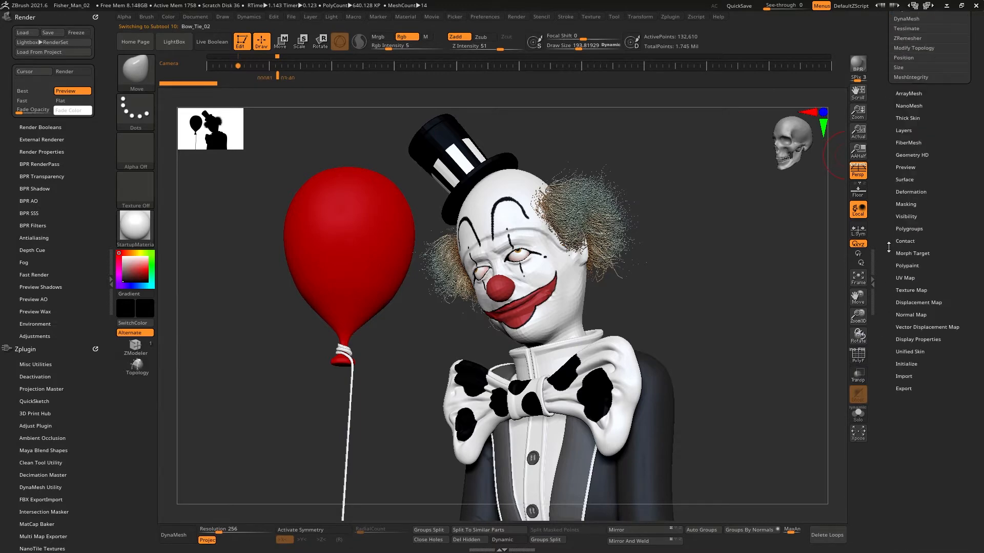
left_click(918, 293)
left_click_drag(896, 287, 906, 361)
left_click(917, 241)
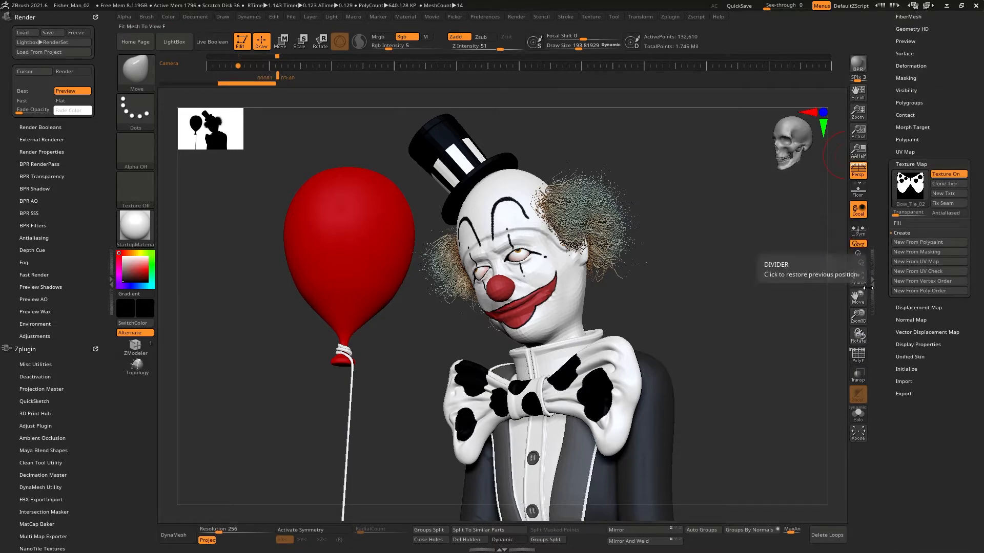
Step: Change the bow tie's subdivision level and turn on polyframe display
key("d")
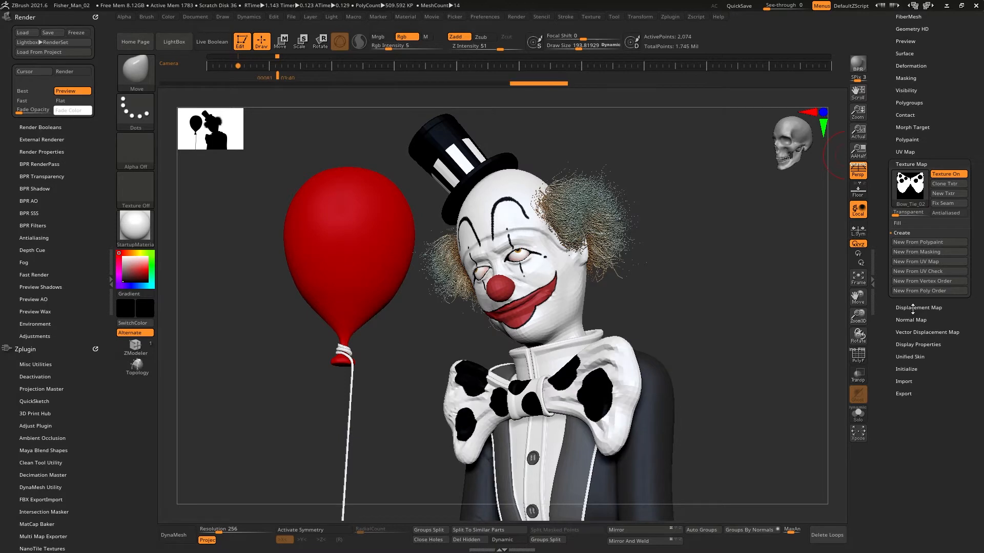
key("shift+d")
key("d")
left_click(856, 362)
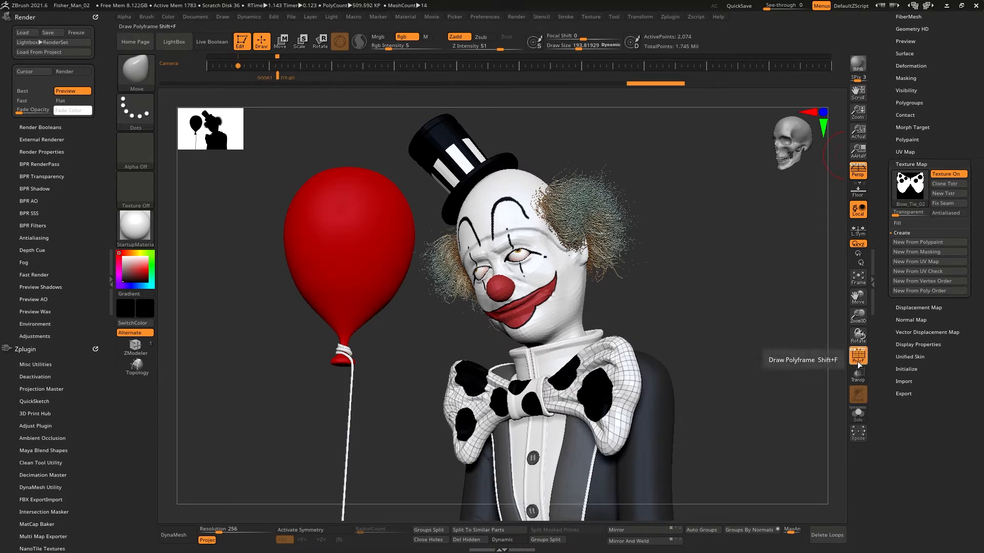
Step: Turn off polyframe and create the displacement map and normal map for the Bow_Tie_02 subtool
left_click(857, 362)
left_click(905, 308)
left_click(905, 310)
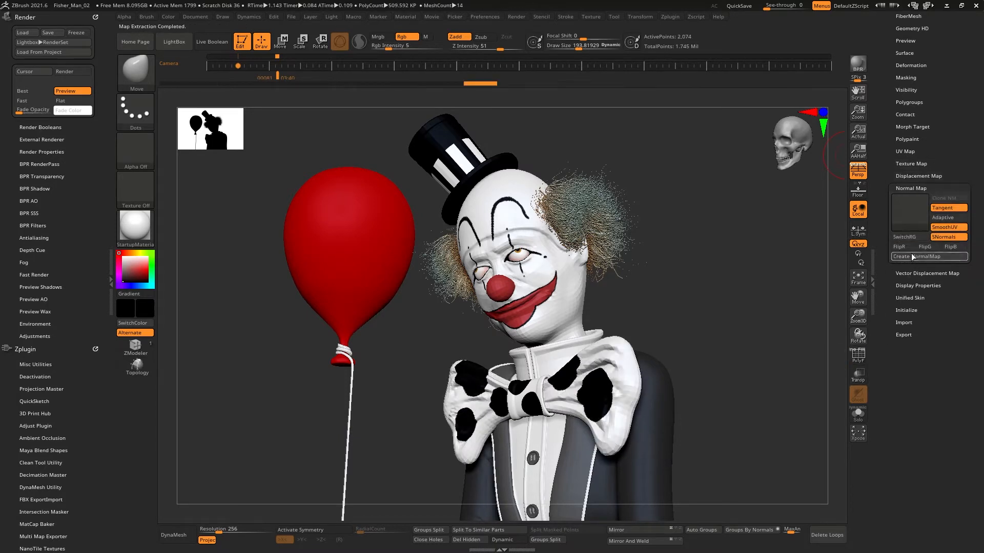
left_click_drag(885, 148, 894, 262)
left_click(894, 262)
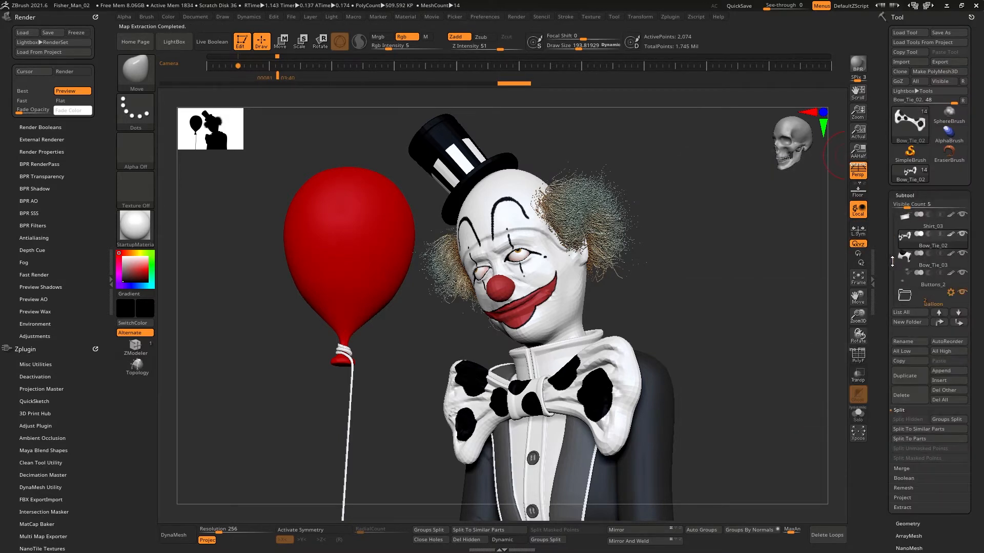
Step: Select the Bow_Tie_03 subtool and lower its subdivision level
left_click(911, 260)
left_click_drag(941, 519, 940, 326)
left_click_drag(901, 549, 900, 277)
left_click(910, 263)
left_click_drag(889, 192, 890, 378)
Step: Create the displacement map and normal map for the Bow_Tie_03 subtool
left_click(917, 274)
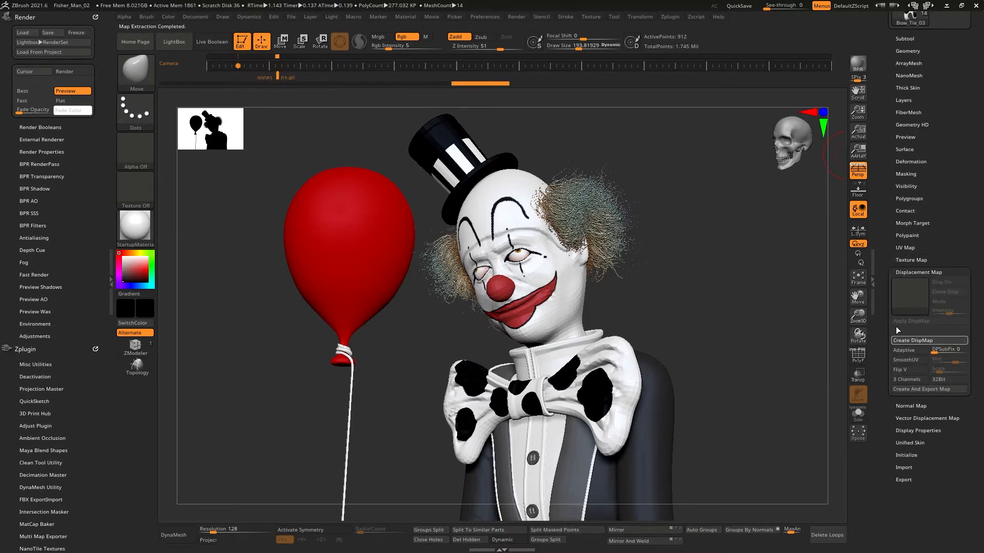
left_click_drag(896, 331, 897, 277)
left_click(915, 353)
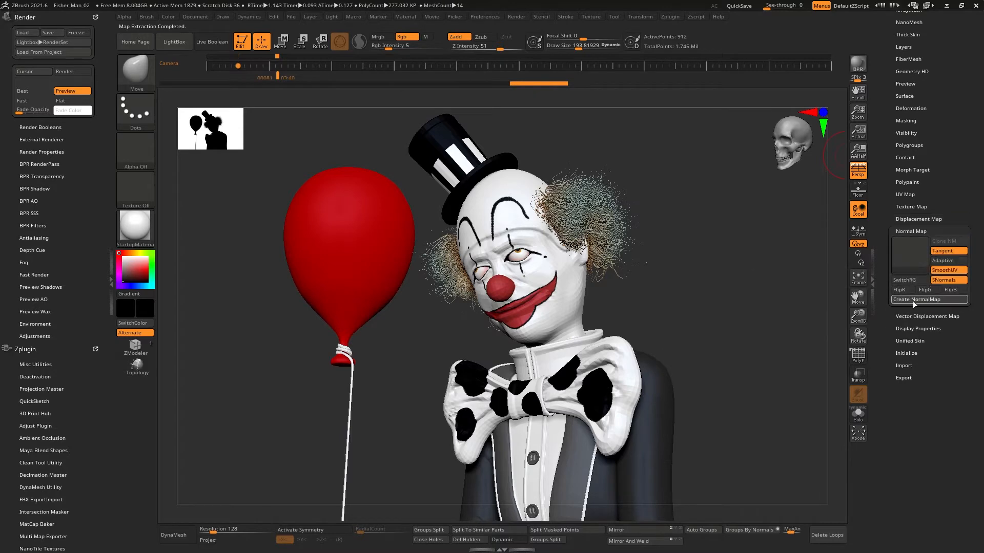
left_click(913, 302)
Step: Select the Buttons_2 subtool and create a new texture from polypaint
left_click_drag(885, 200, 888, 408)
left_click(910, 194)
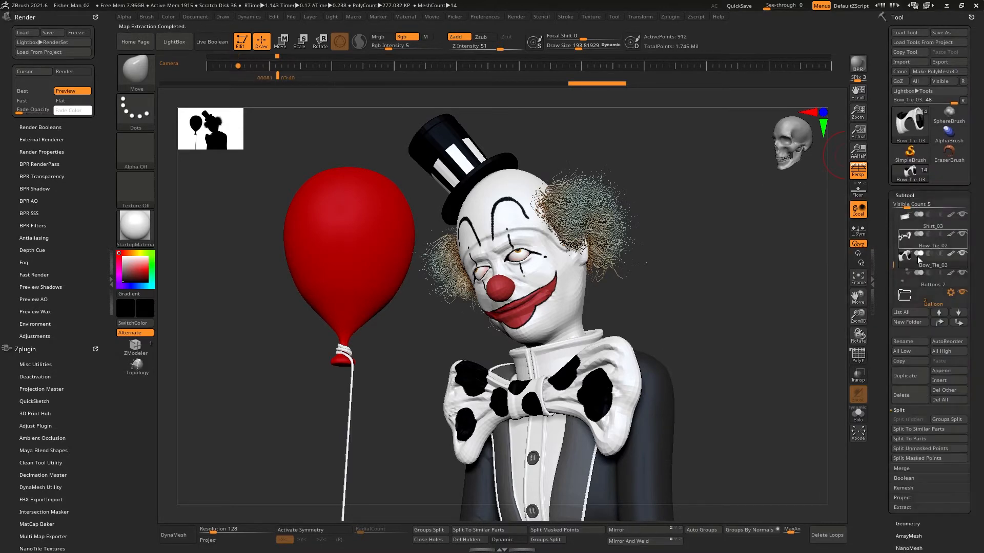
left_click(906, 281)
left_click_drag(890, 290, 892, 17)
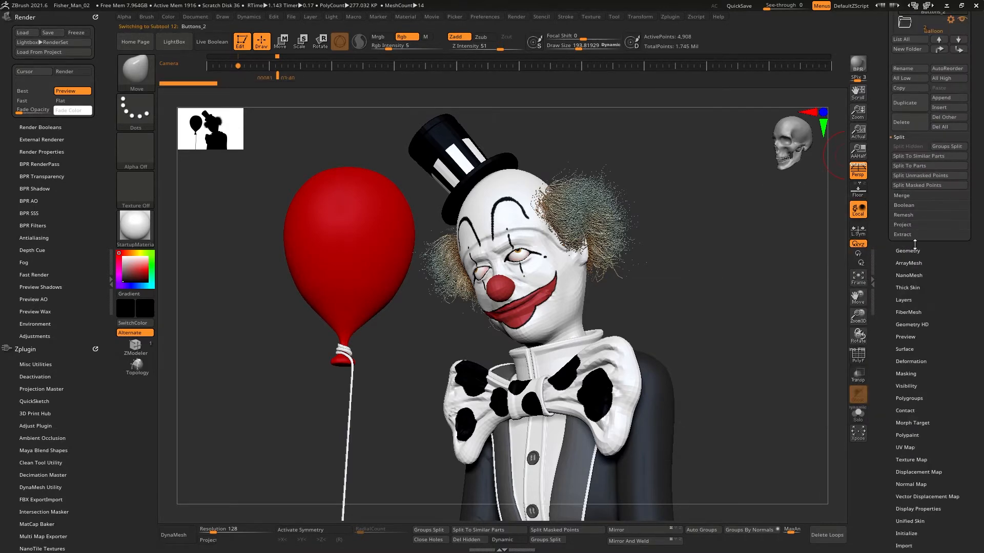
left_click(914, 247)
left_click(900, 249)
left_click_drag(885, 342, 894, 243)
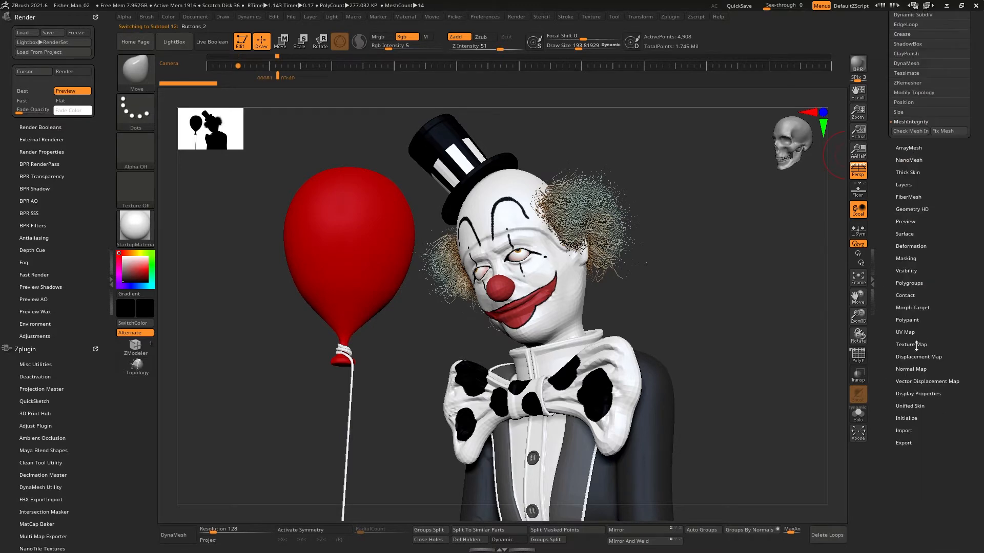
left_click(916, 343)
left_click(915, 213)
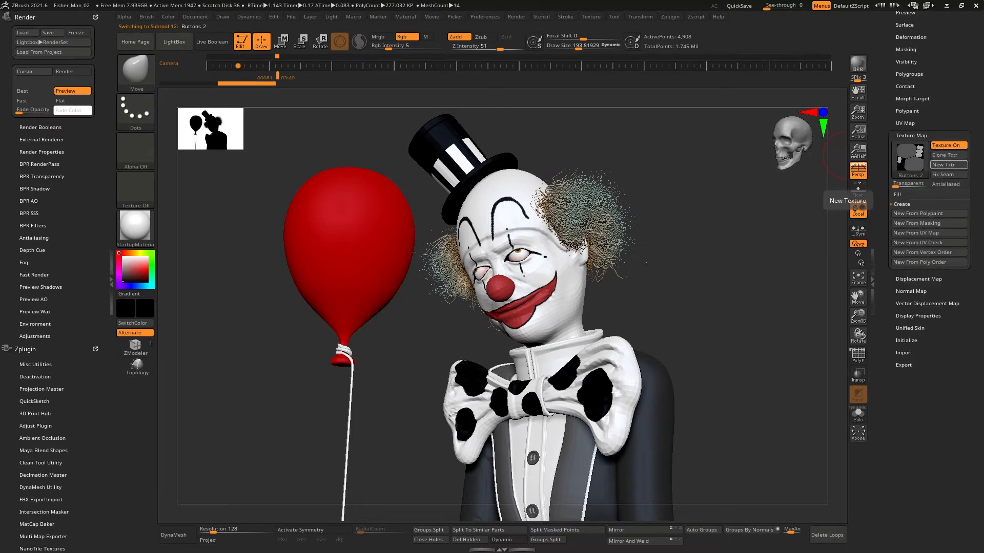
Step: Select the Balloon1_1 subtool, lower it to its lowest subdivision level and show its polyframe
scroll(916, 223, "up", 5)
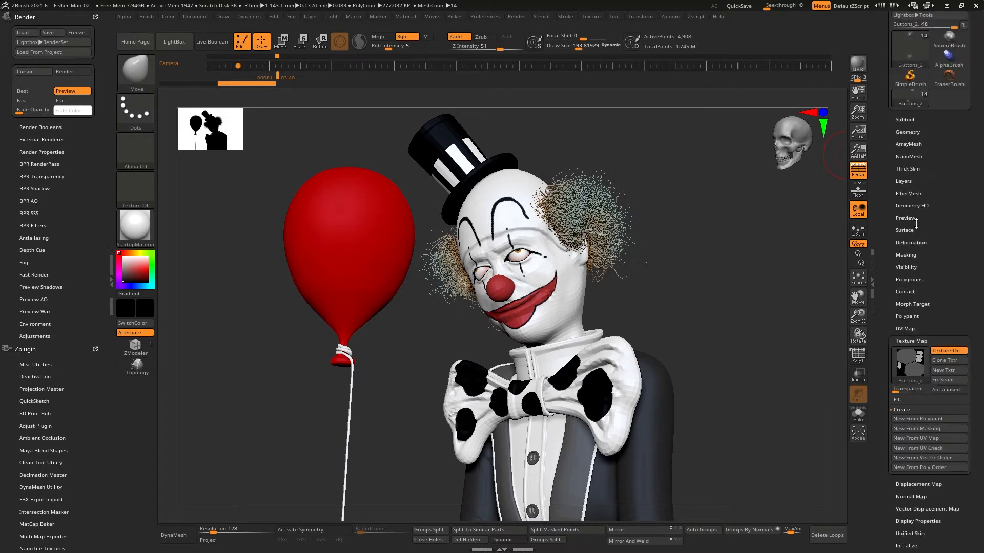
left_click(904, 119)
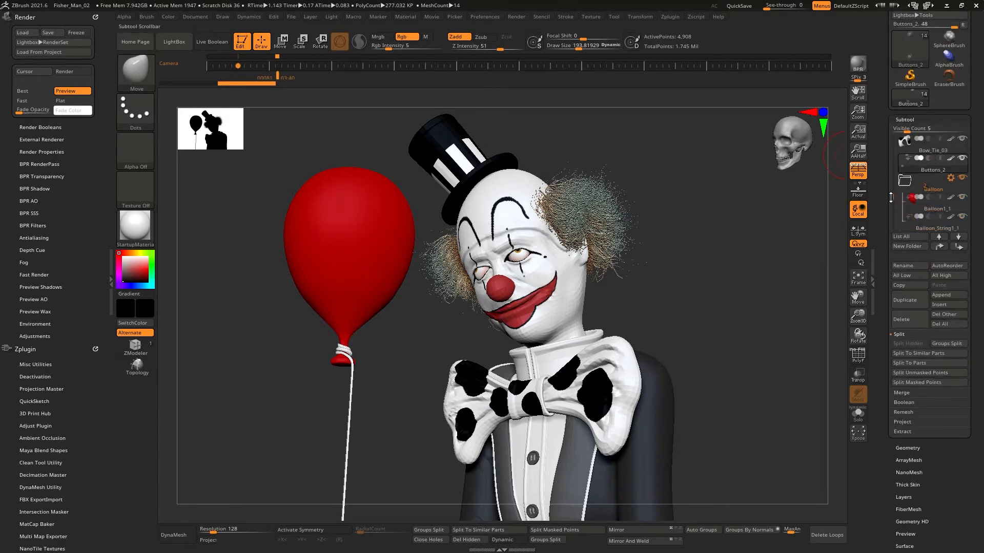
left_click(915, 209)
left_click_drag(901, 443, 901, 327)
left_click(902, 329)
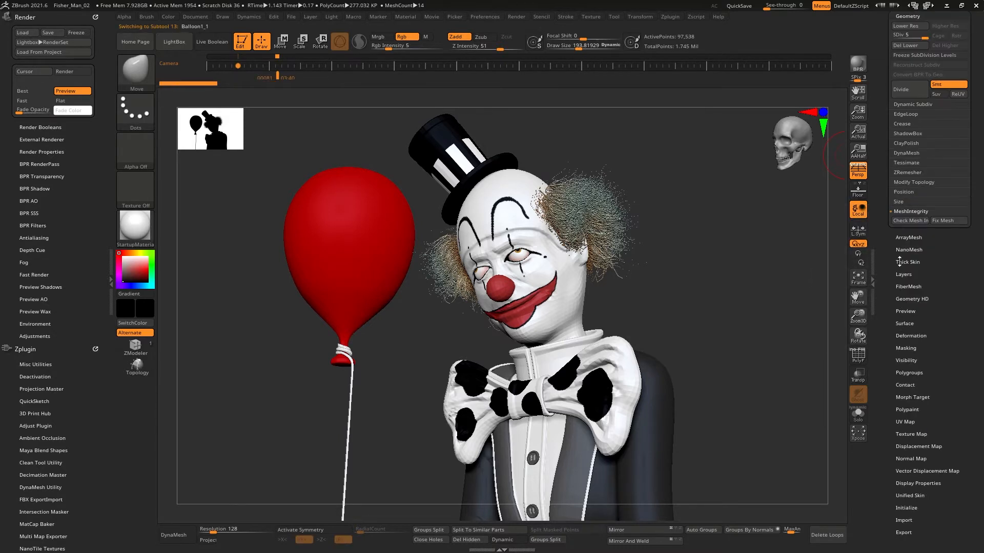
left_click(859, 355)
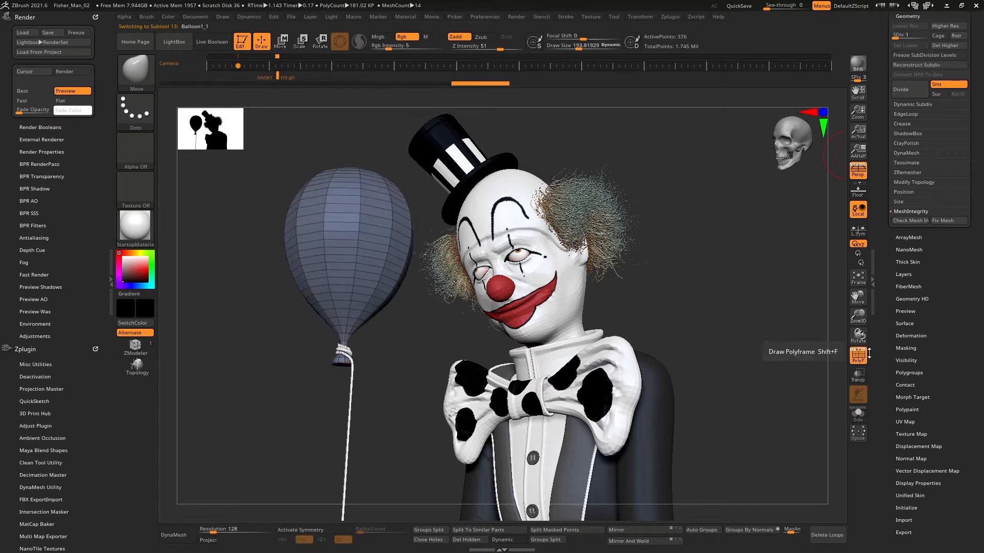
left_click_drag(895, 378, 896, 300)
key("shift+d")
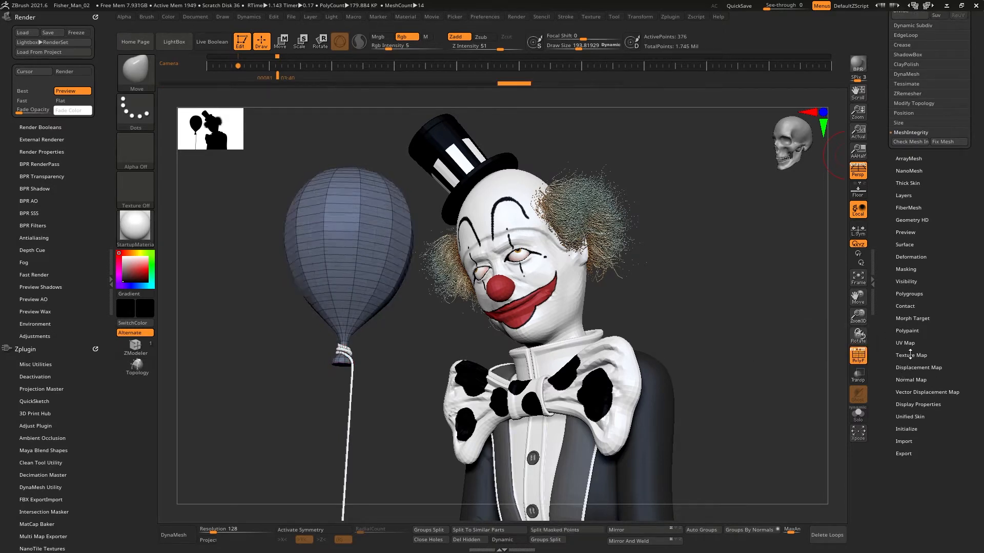
Step: Create a new texture from polypaint and a displacement map for the balloon
left_click(910, 355)
left_click(906, 265)
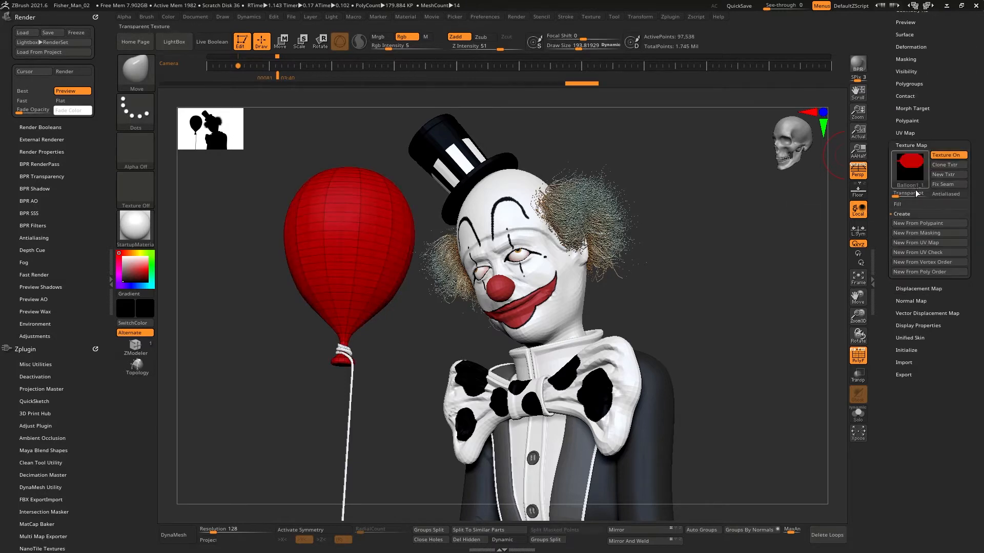
left_click(911, 301)
left_click(918, 229)
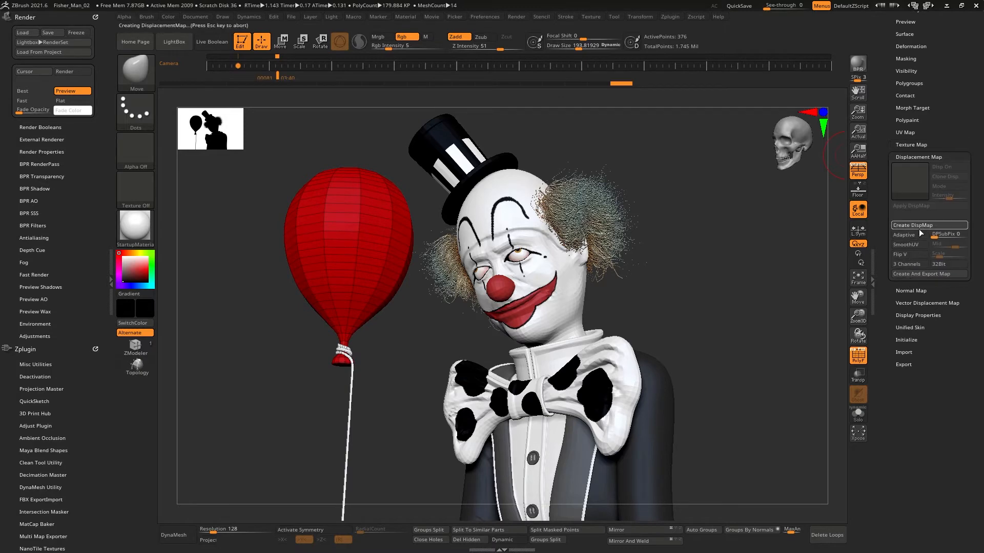
mouse_move(909, 200)
left_click(913, 156)
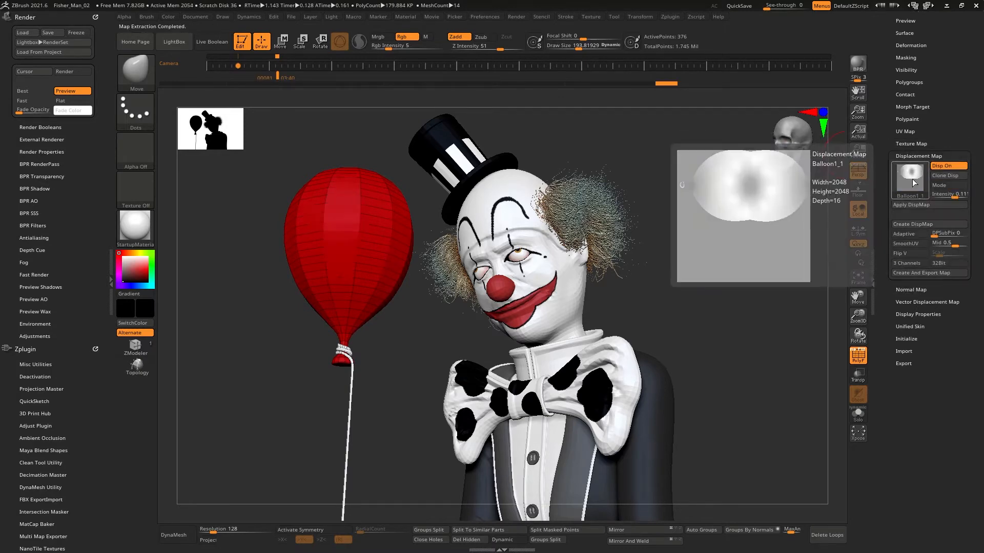
Step: Select the Balloon_String1_1 subtool and lower its subdivision level
left_click_drag(895, 71, 895, 343)
left_click(911, 194)
left_click(912, 292)
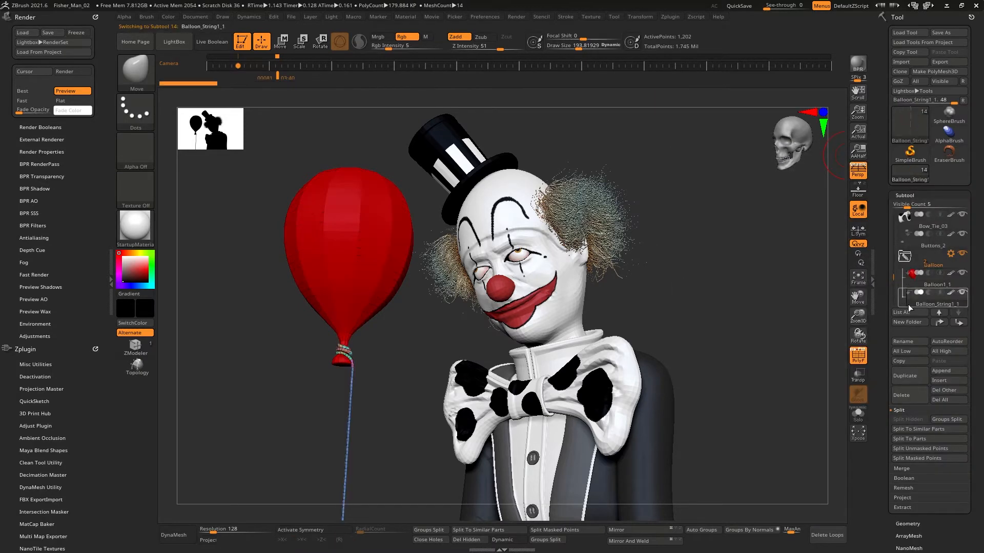
left_click_drag(920, 540, 920, 364)
left_click(909, 347)
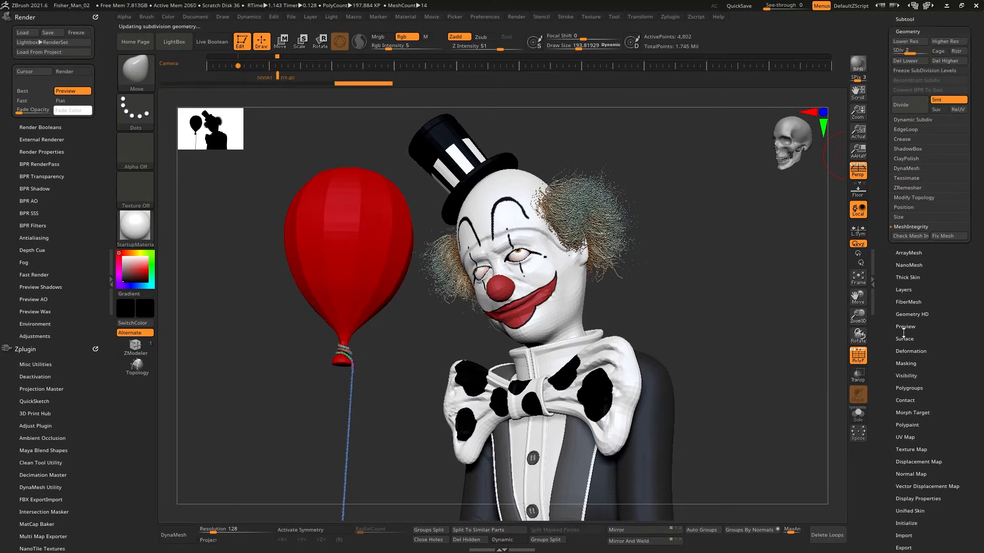
Step: Create a new texture from polypaint for the balloon string
left_click_drag(881, 509, 880, 329)
left_click(910, 269)
left_click(911, 141)
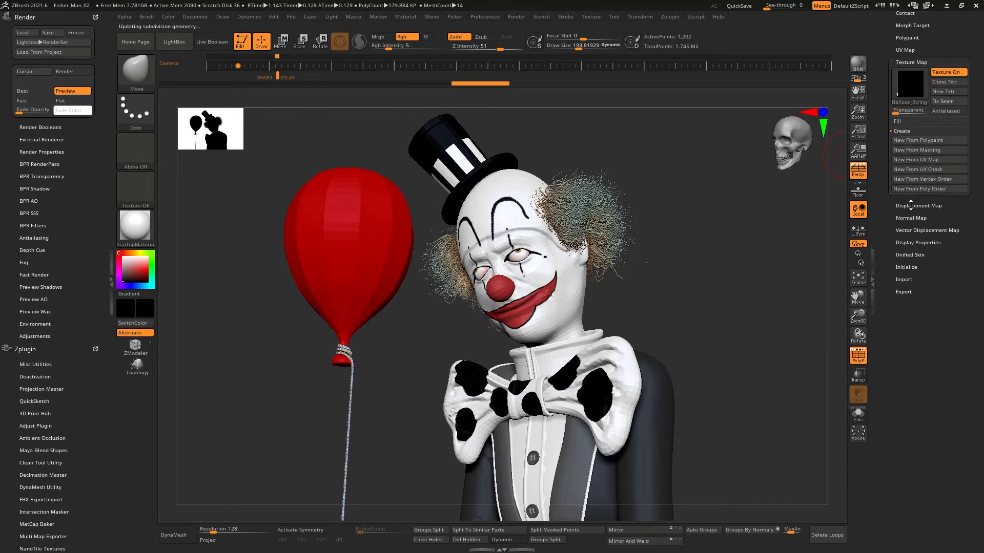
Step: Create the displacement map and normal map for the balloon string
left_click(913, 205)
left_click(913, 145)
left_click(908, 205)
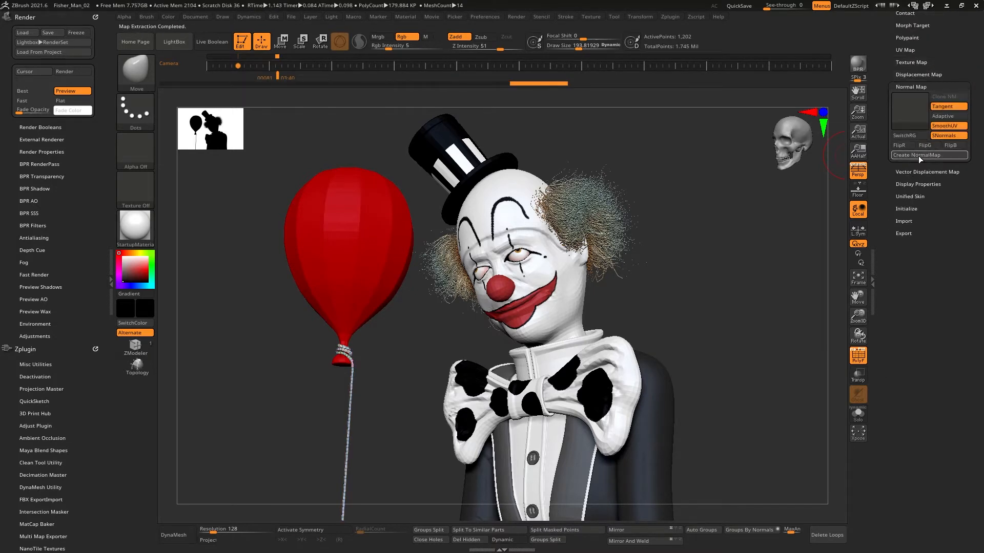
left_click_drag(888, 133, 886, 255)
left_click(912, 195)
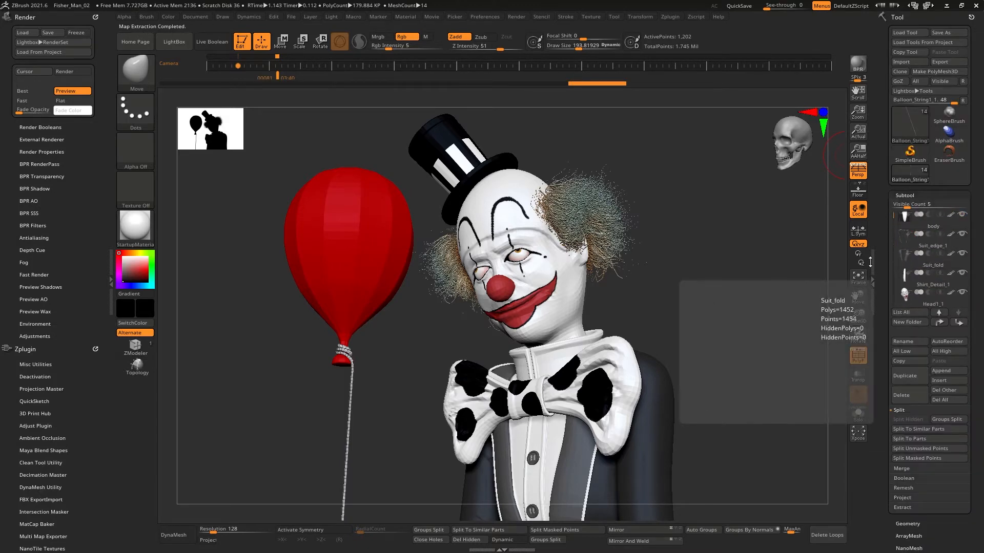
left_click_drag(730, 252, 710, 257, "shift")
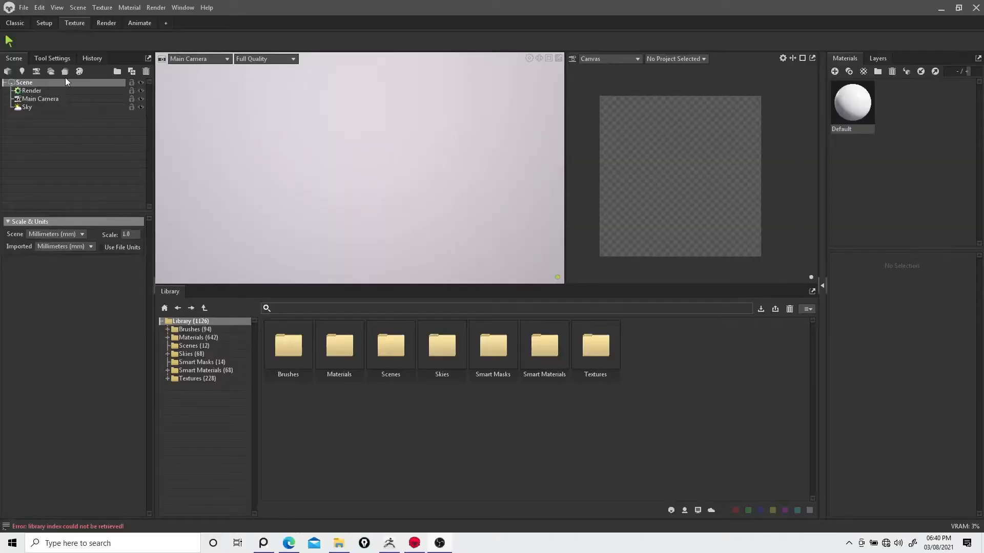
Step: Switch to Marmoset Toolbag and open Clown.fbx from the project's Export folder
left_click(24, 8)
left_click(61, 86)
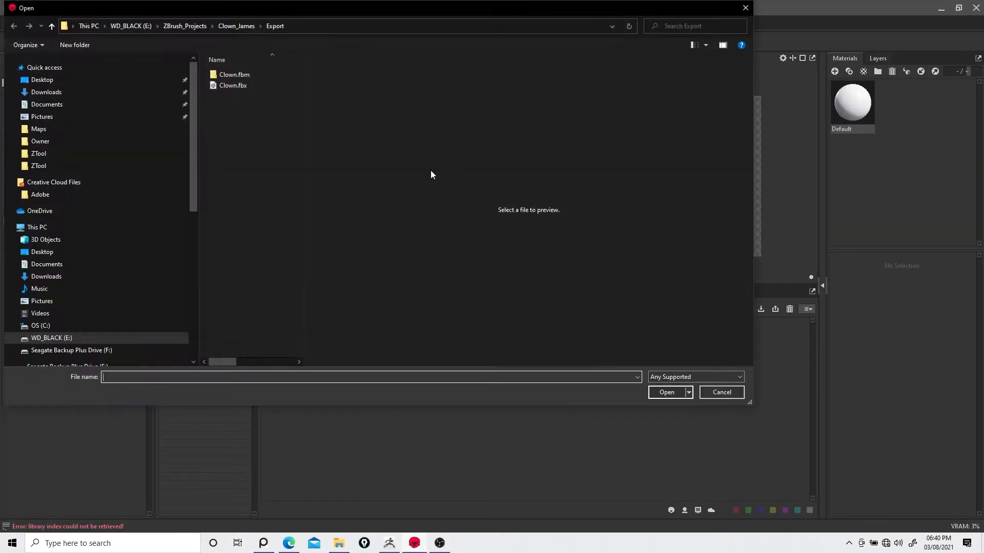
left_click(236, 86)
left_click(667, 392)
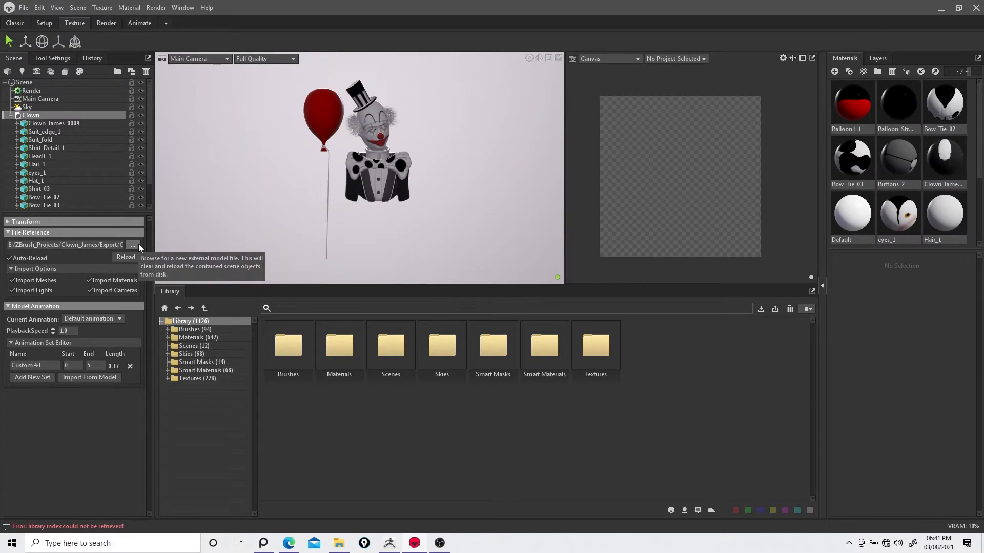
Step: Enlarge the viewport by shrinking the library panel and orbit the view onto the clown
scroll(456, 241, "up", 5)
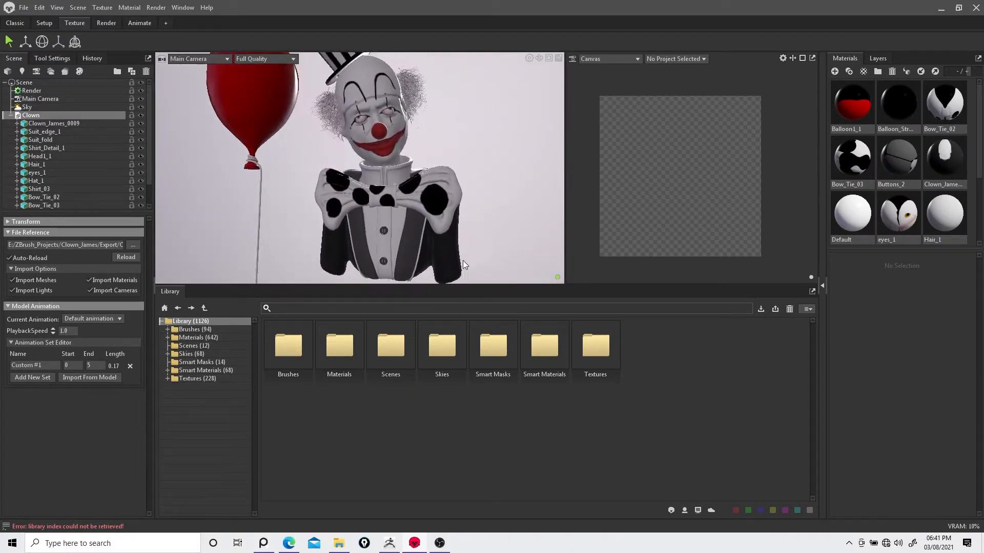
middle_click_drag(463, 260, 458, 270)
left_click_drag(521, 286, 537, 409)
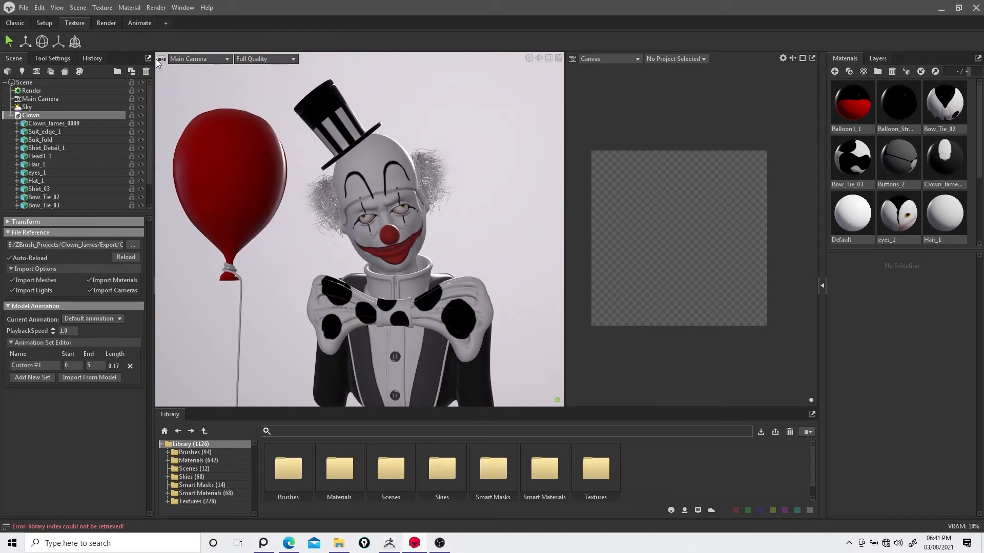
left_click_drag(447, 189, 479, 211)
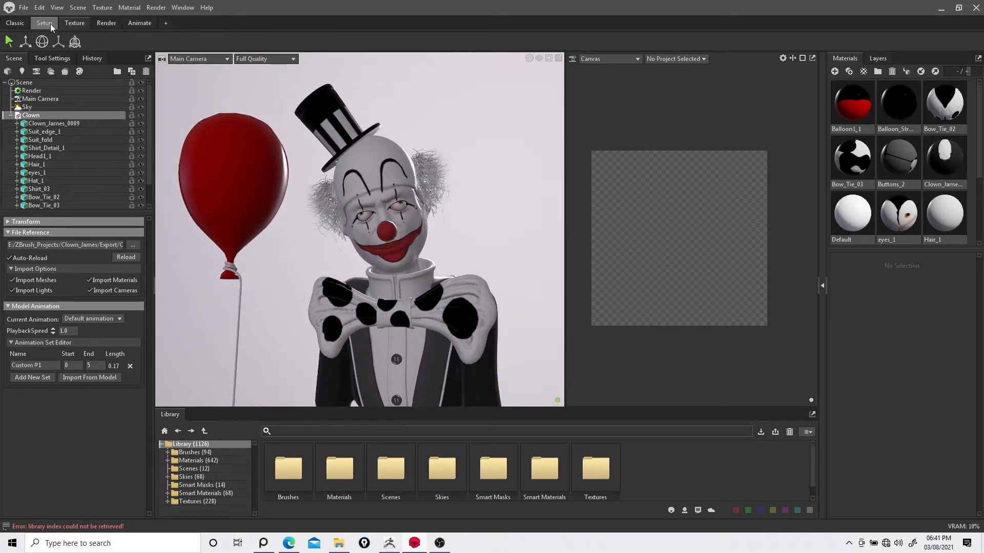
Step: Set the main camera's field of view to 35
left_click(41, 99)
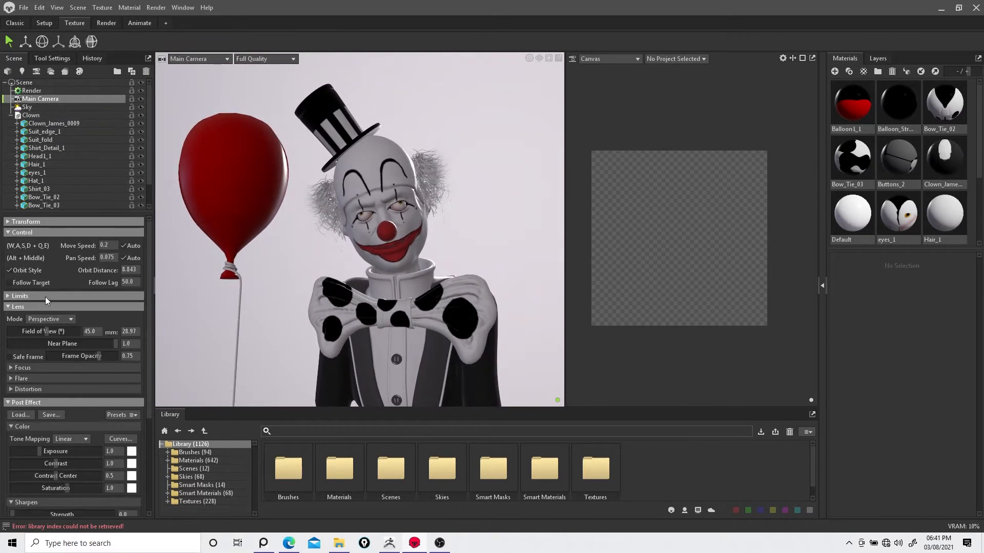
left_click(58, 91)
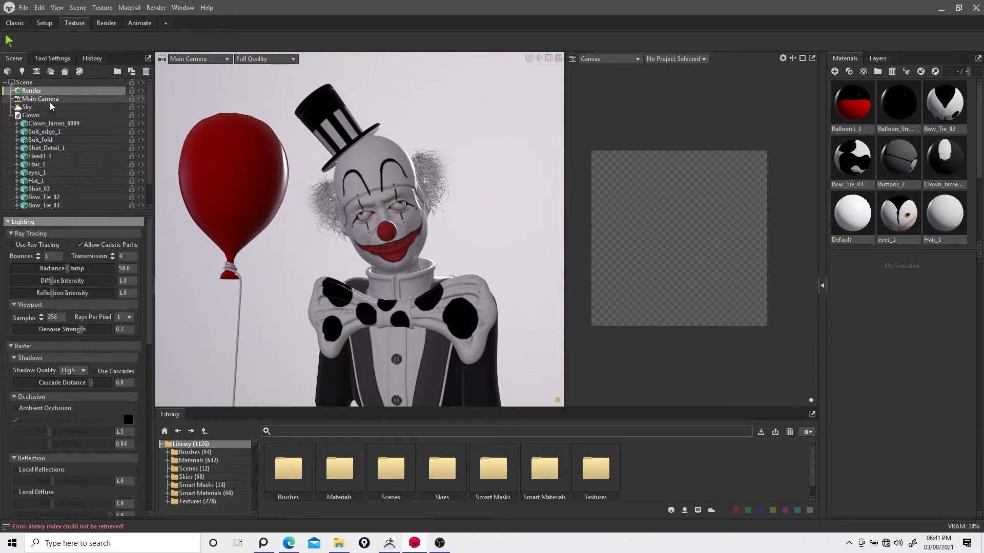
left_click(49, 99)
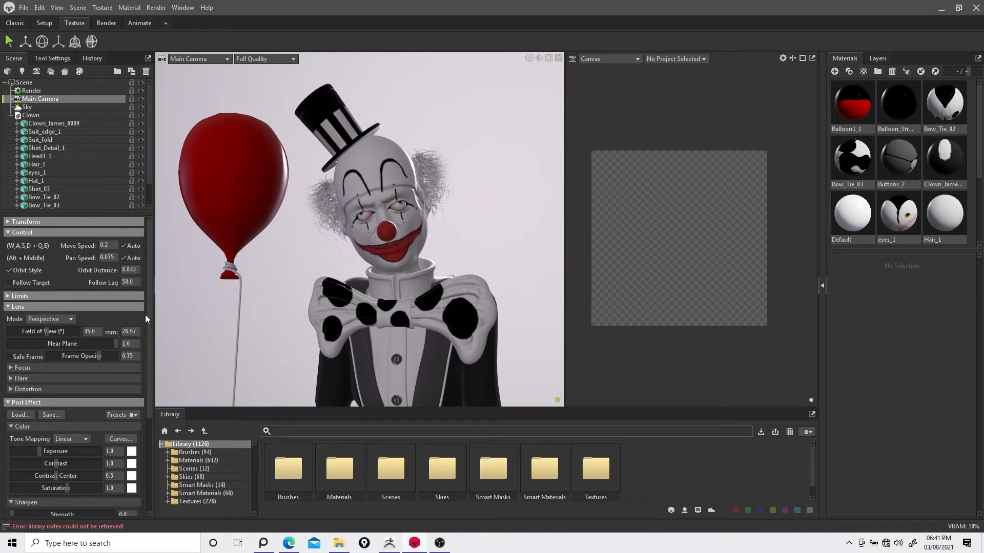
type("35")
key("Return")
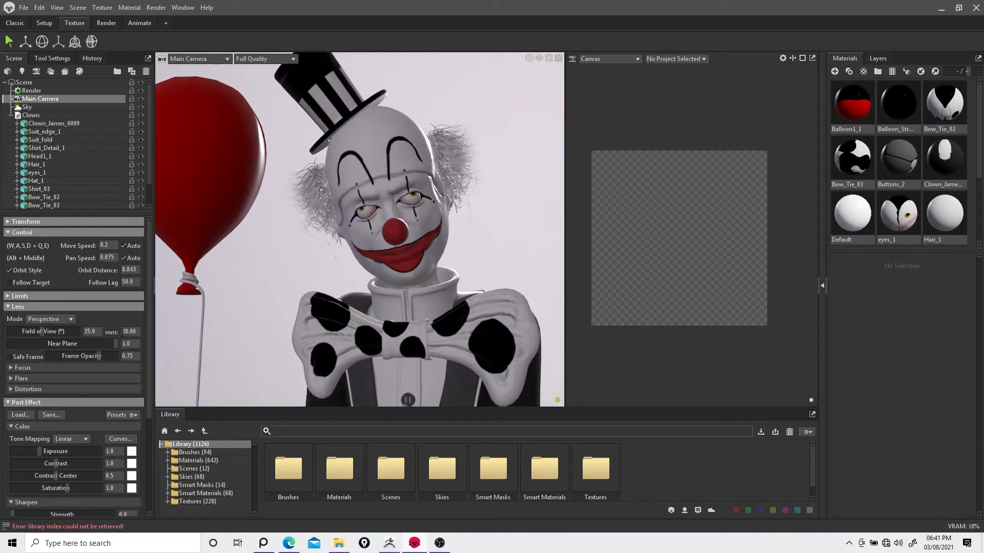
Step: Enable the main camera's Safe Frame and frame the whole clown and balloon inside it
left_click(8, 296)
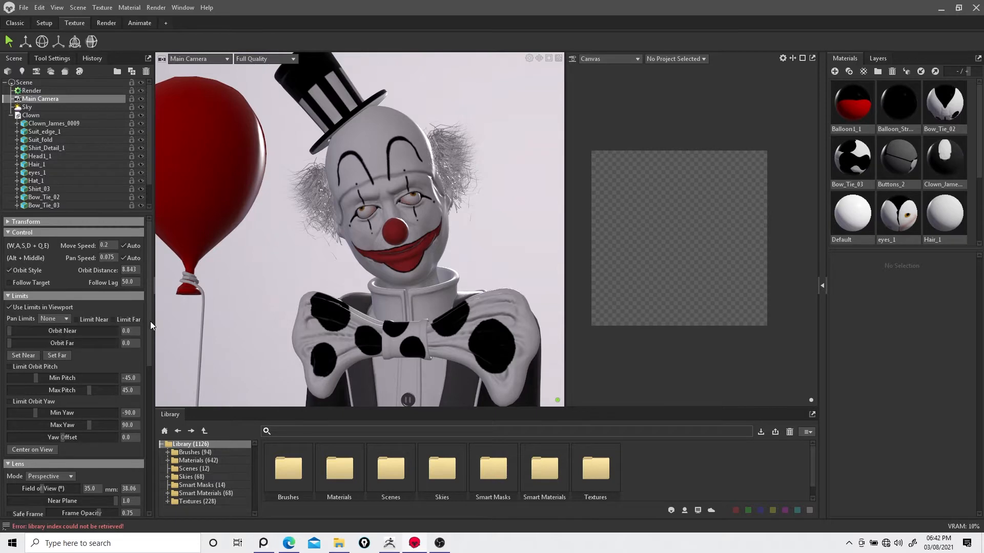
left_click_drag(150, 321, 167, 406)
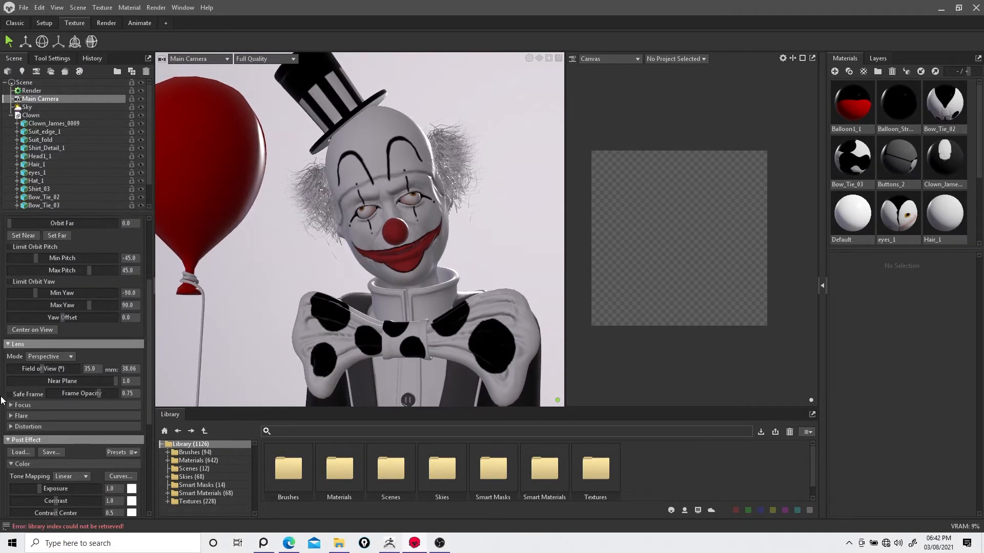
left_click(9, 394)
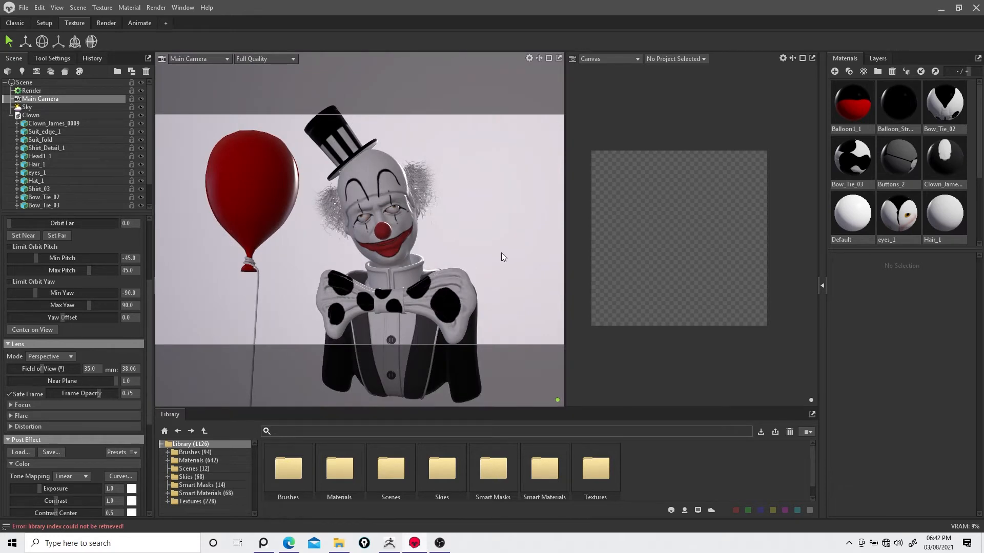
left_click_drag(502, 253, 476, 221)
scroll(469, 217, "down", 2)
scroll(491, 228, "down", 2)
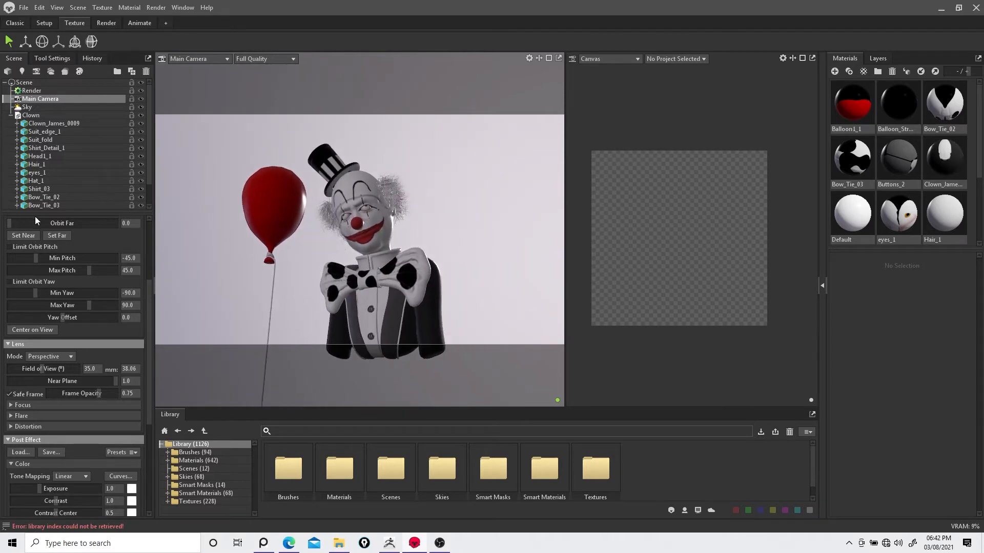
left_click_drag(149, 297, 147, 233)
left_click(39, 91)
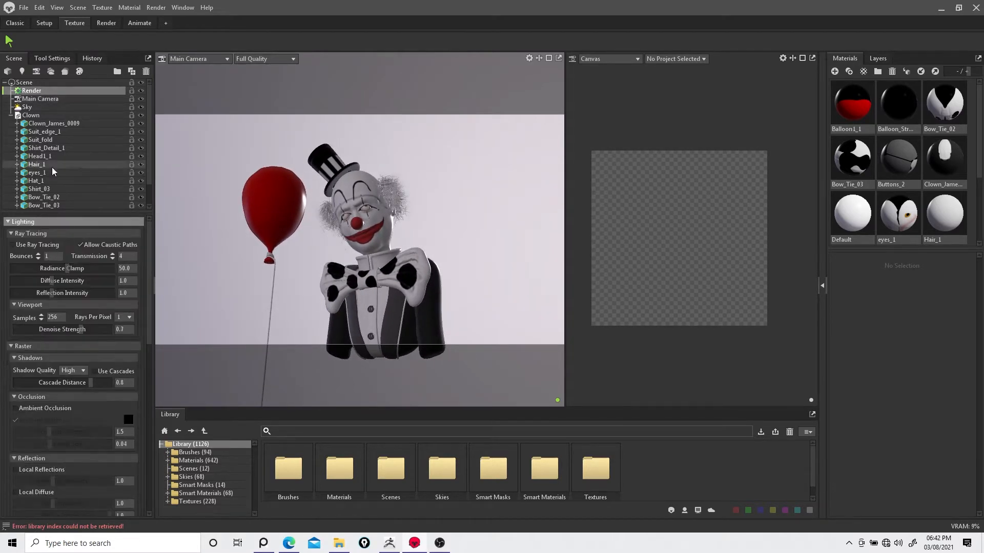
left_click(13, 245)
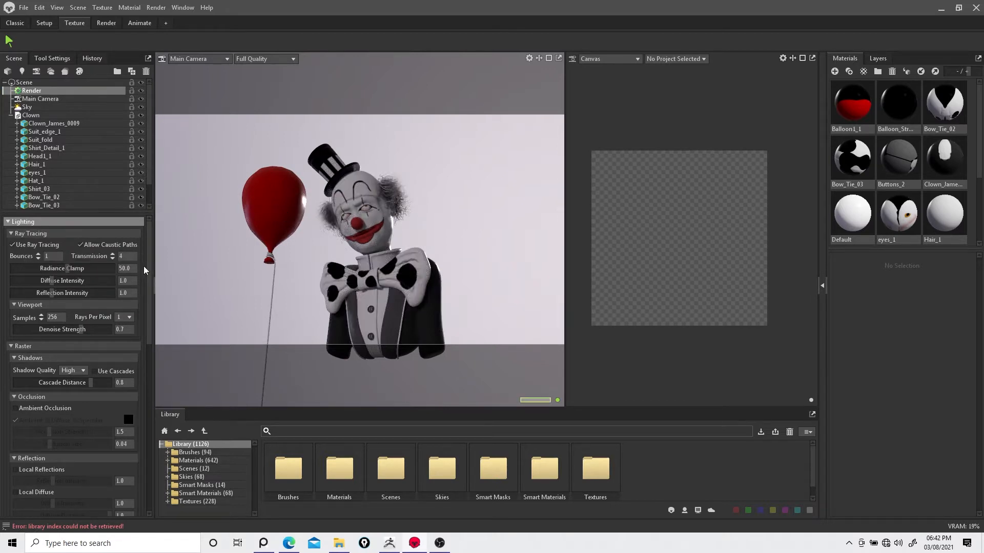
left_click(13, 245)
Step: Raise the balloon material's gloss to about 0.866
double_click(843, 117)
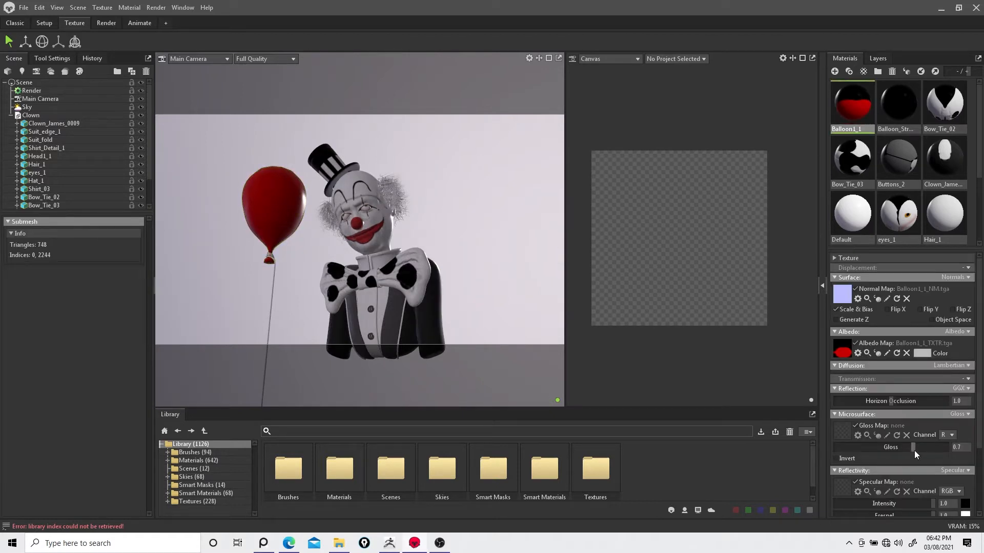
left_click(274, 209)
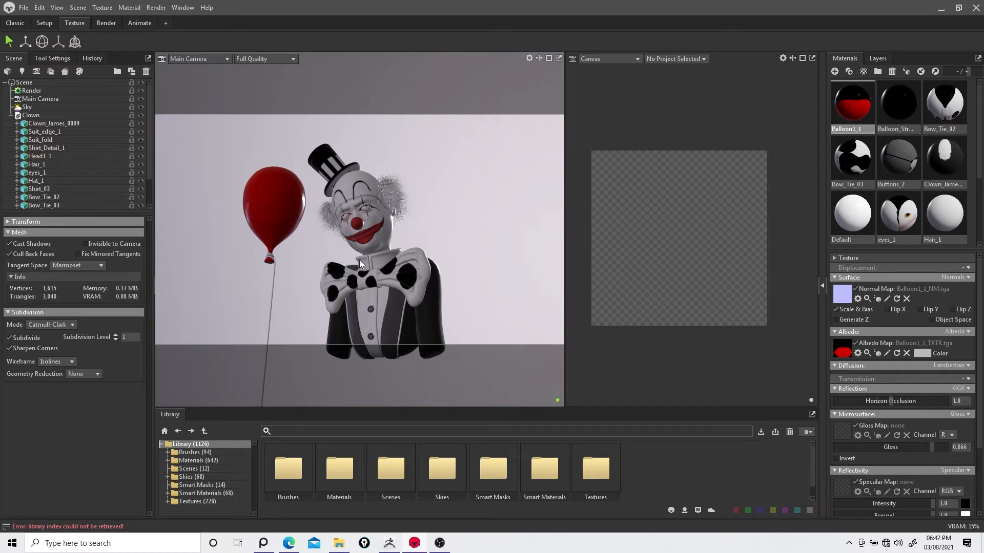
Step: Open the hat's material and tint its albedo color light blue
left_click(332, 160)
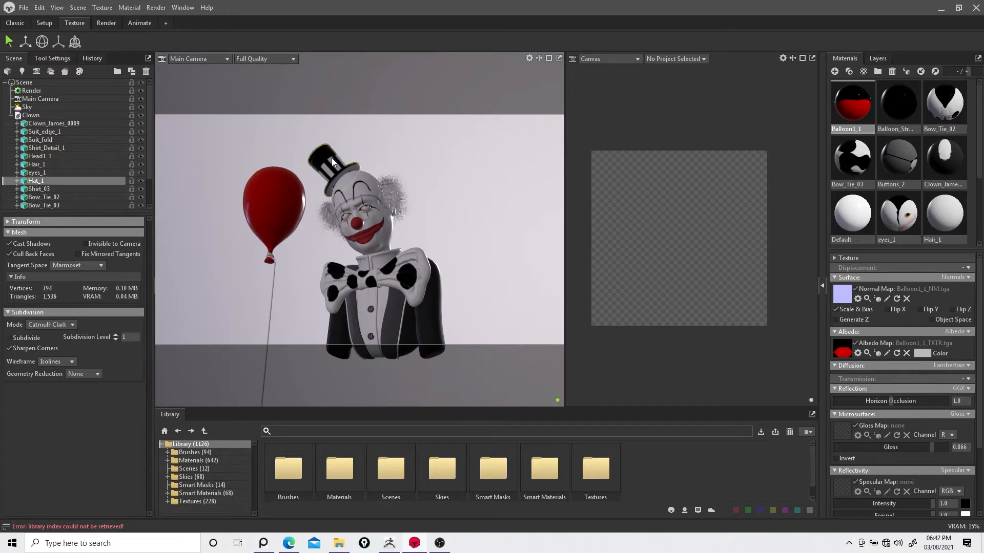
double_click(325, 153)
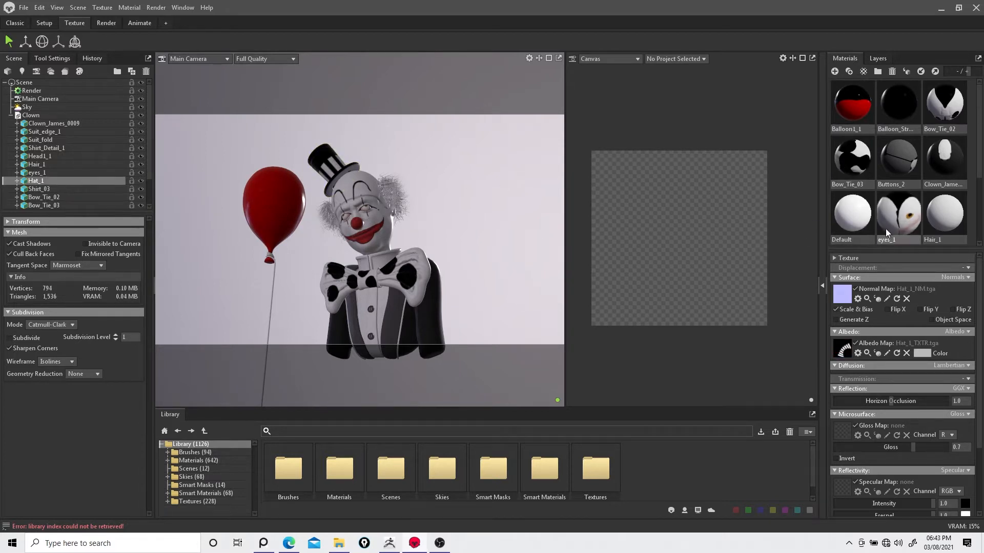
left_click_drag(981, 175, 973, 238)
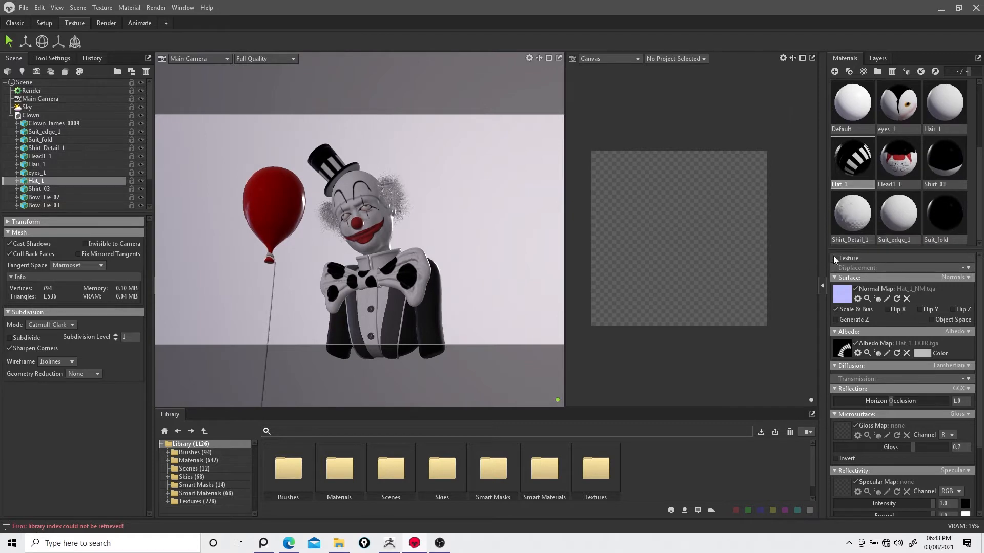
left_click_drag(834, 250, 834, 247)
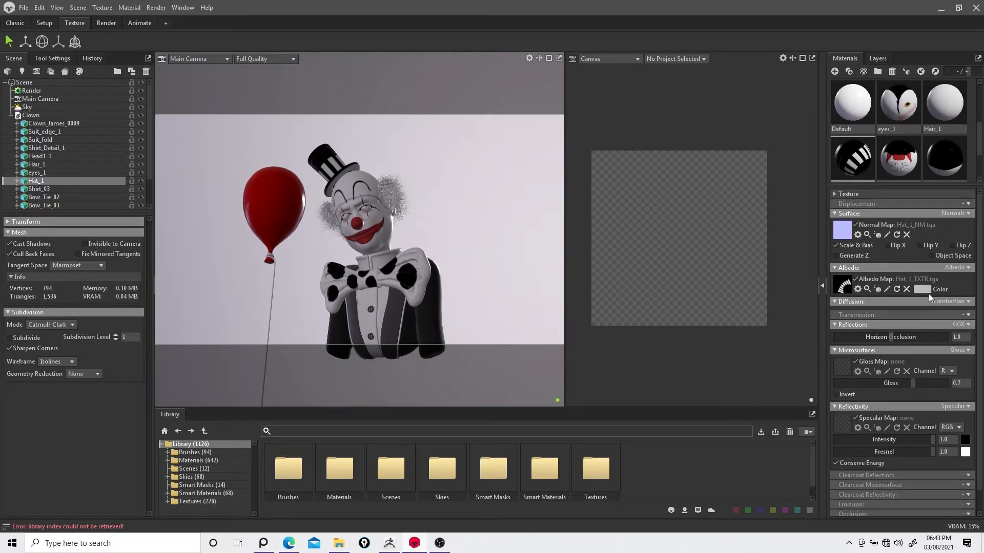
left_click(922, 289)
mouse_move(377, 245)
left_mouse_down()
mouse_move(361, 265)
mouse_move(493, 229)
mouse_move(500, 210)
mouse_move(515, 288)
mouse_move(512, 271)
left_mouse_up()
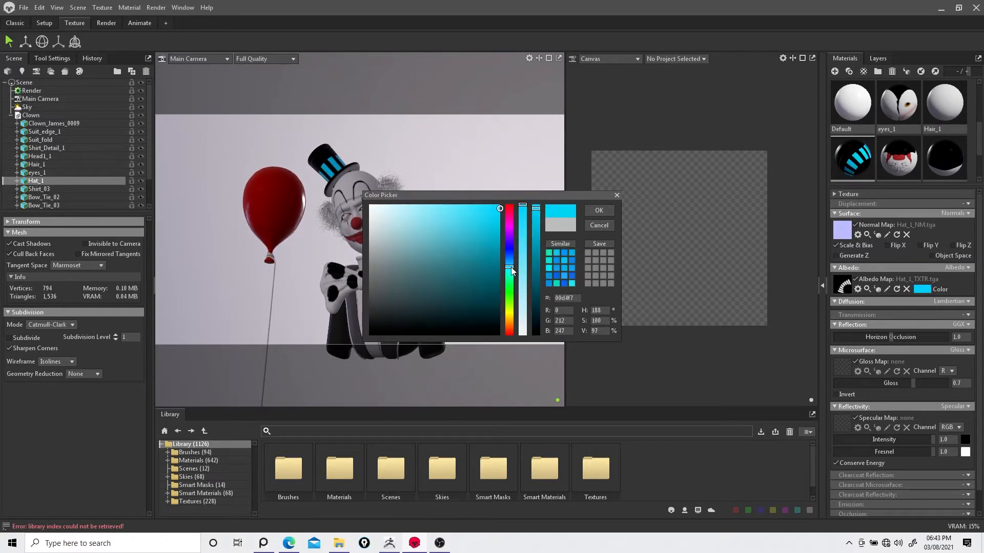
mouse_move(461, 246)
left_mouse_down()
mouse_move(438, 256)
mouse_move(404, 244)
mouse_move(444, 228)
left_mouse_up()
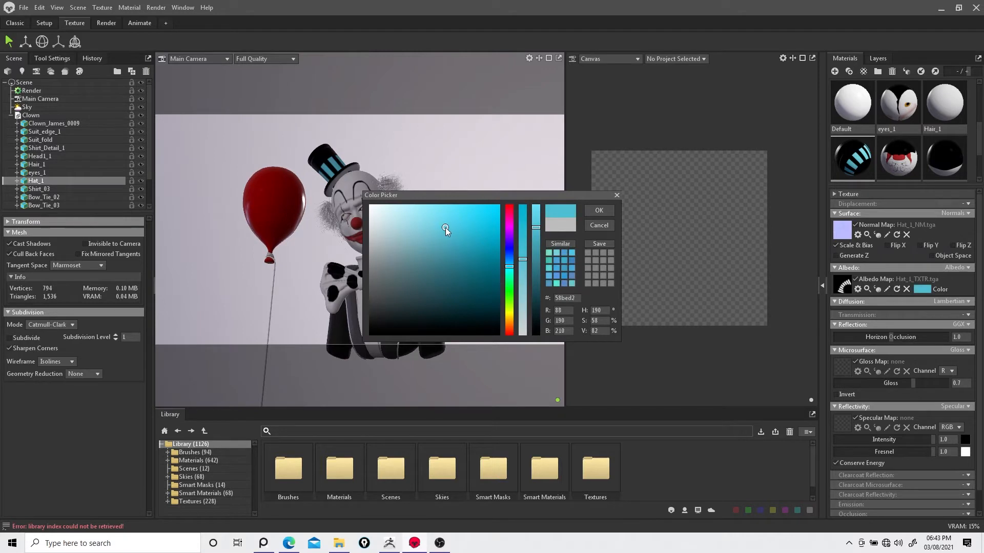
left_click(598, 209)
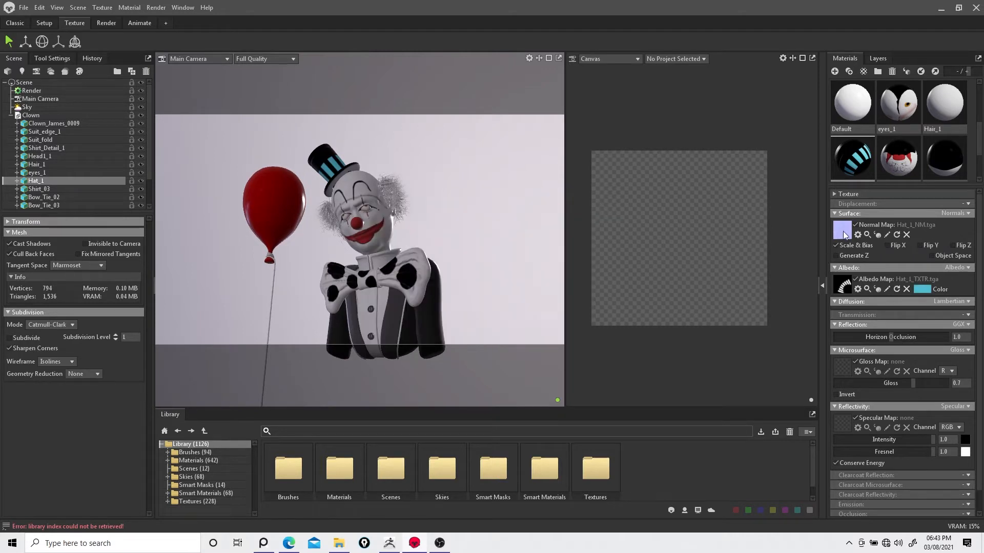
Step: Set the hat's albedo color back to white and lower its gloss to about 0.606
left_click(923, 287)
left_click_drag(383, 216, 367, 197)
left_click(588, 208)
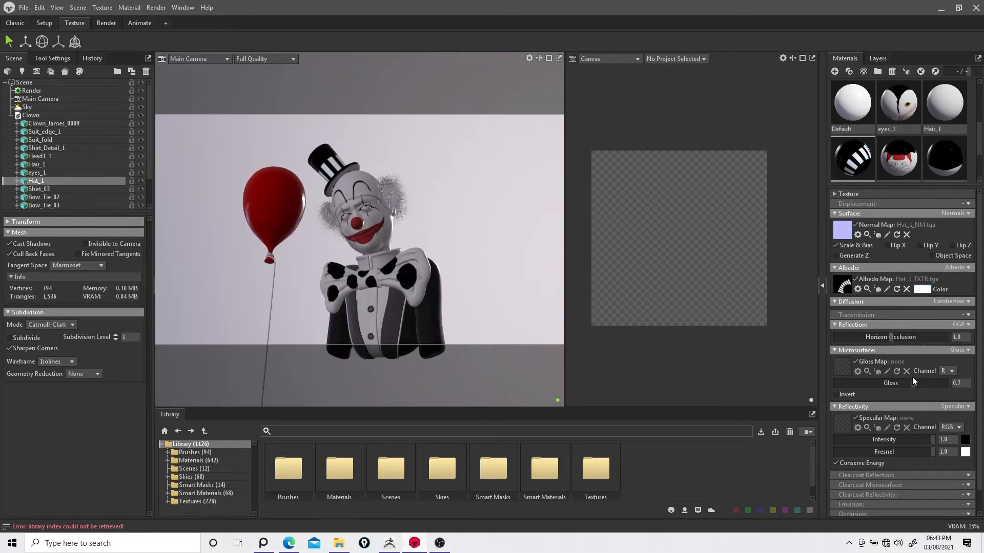
mouse_move(914, 381)
left_mouse_down()
mouse_move(935, 383)
mouse_move(900, 382)
left_mouse_up()
mouse_move(978, 395)
left_mouse_down()
mouse_move(978, 414)
mouse_move(978, 395)
left_mouse_up()
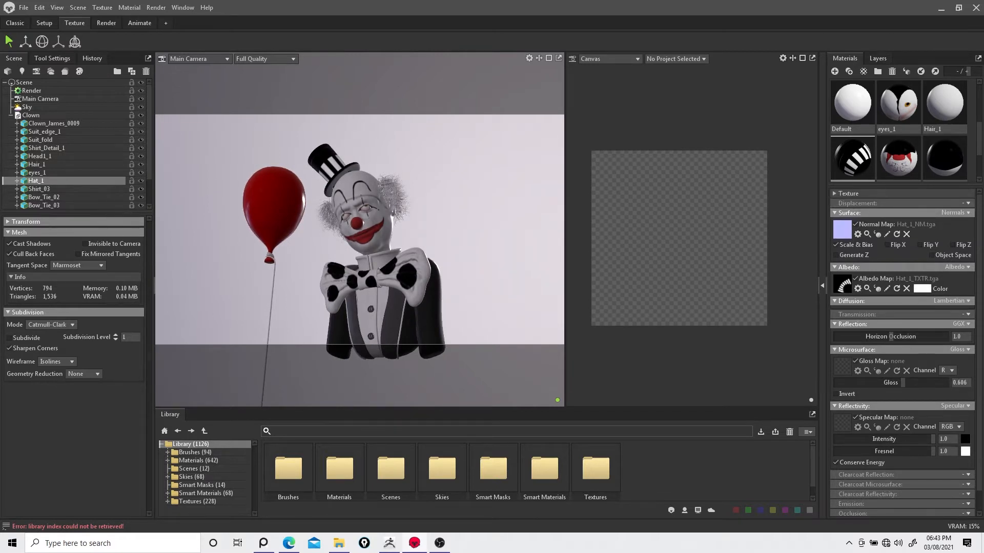
Step: Select the clown's head and lower its material's gloss to about 0.491
left_click(360, 177)
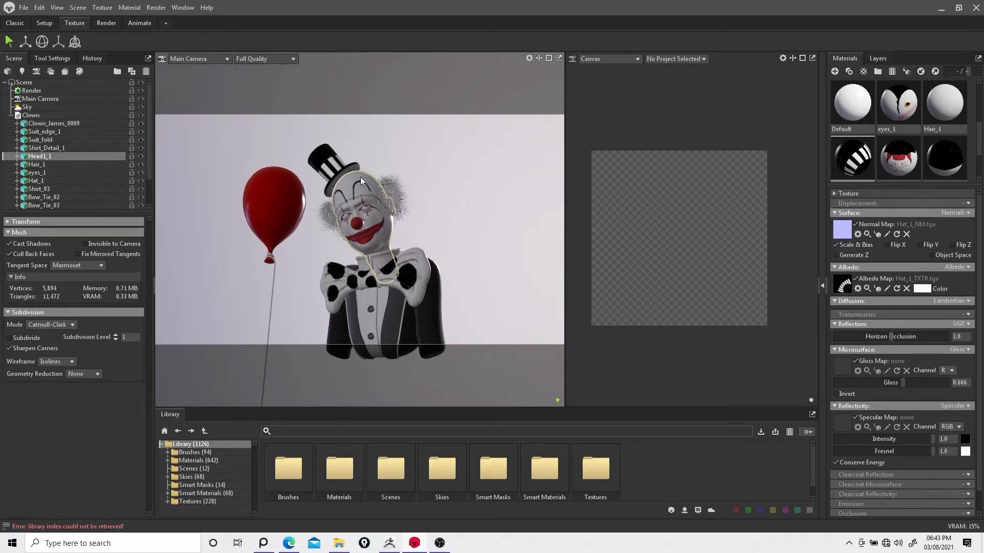
left_click_drag(915, 384, 889, 388)
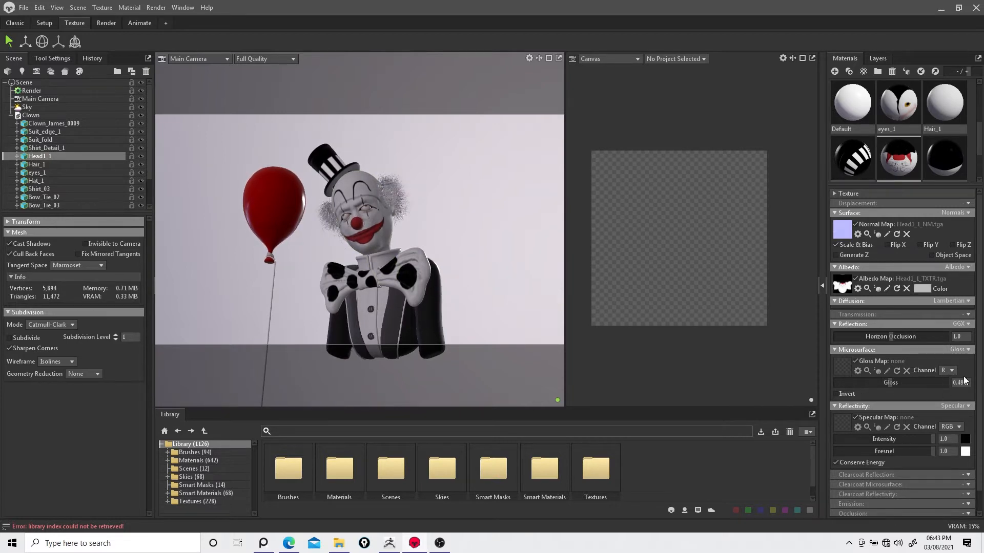
scroll(964, 380, "down", 2)
left_click(967, 492)
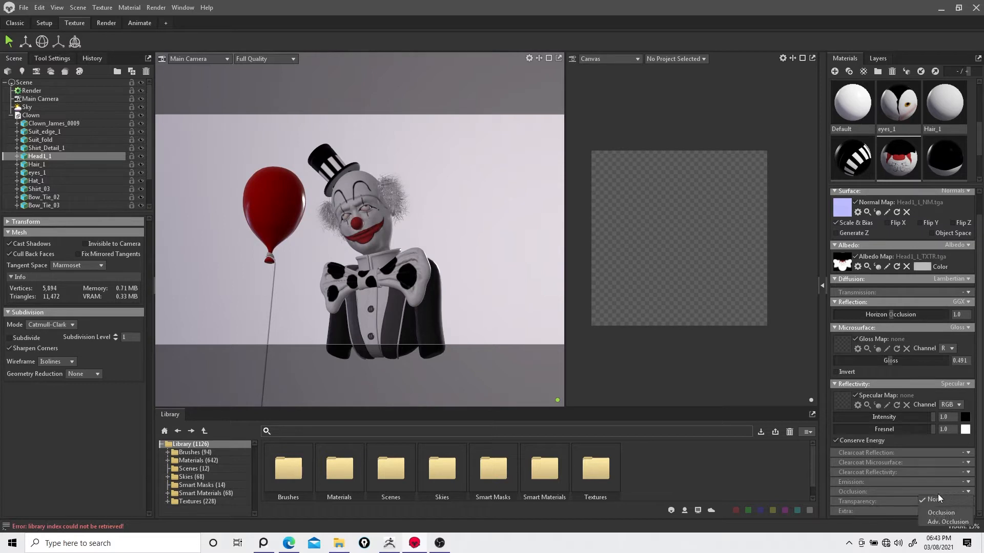
left_click(938, 497)
scroll(911, 395, "up", 2)
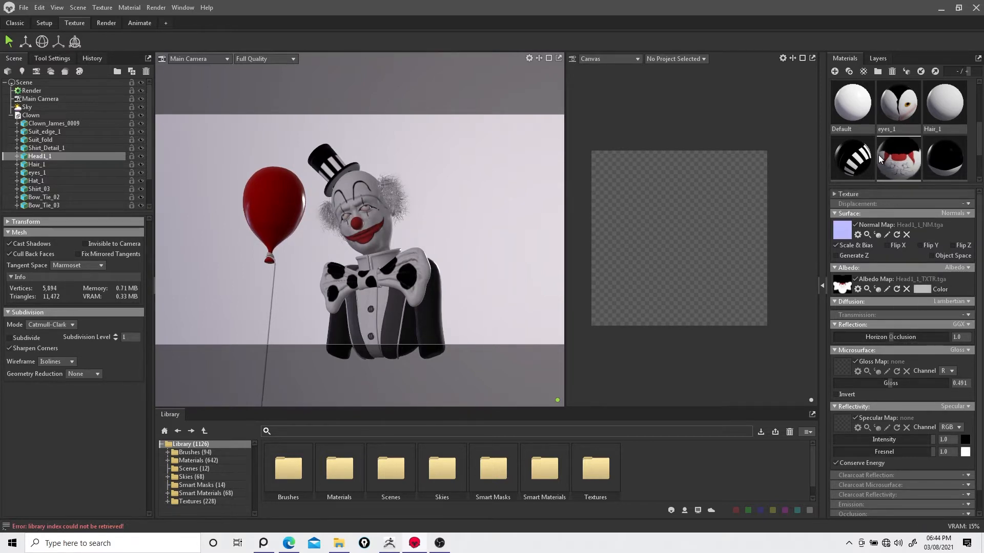
Step: Raise the eyes material's gloss to about 0.843
left_click(892, 104)
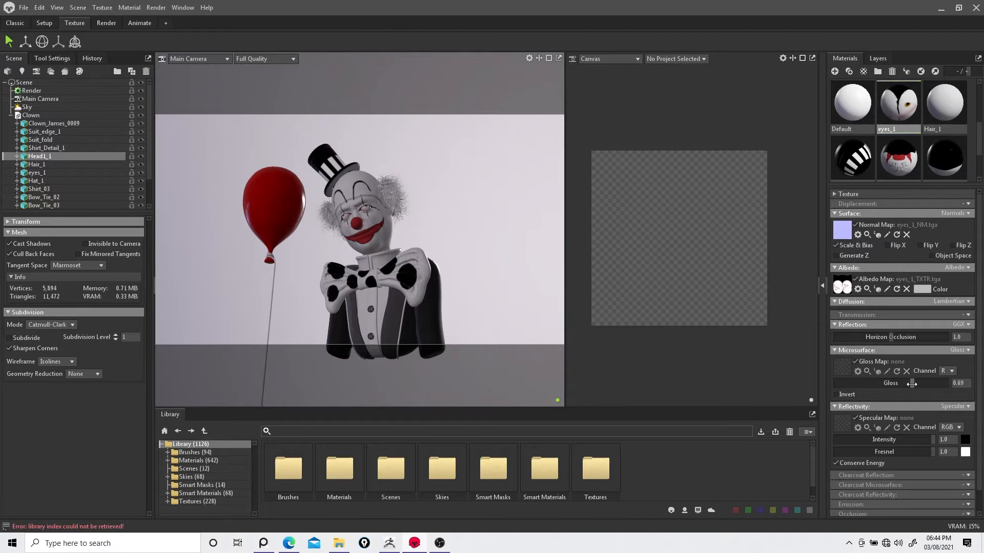
mouse_move(911, 384)
left_mouse_down()
mouse_move(940, 383)
mouse_move(929, 383)
left_mouse_up()
Step: Set the eyes material's specular color to gray, with intensity about 0.261 and fresnel about 0.511
left_click(966, 440)
left_click_drag(513, 193, 578, 182)
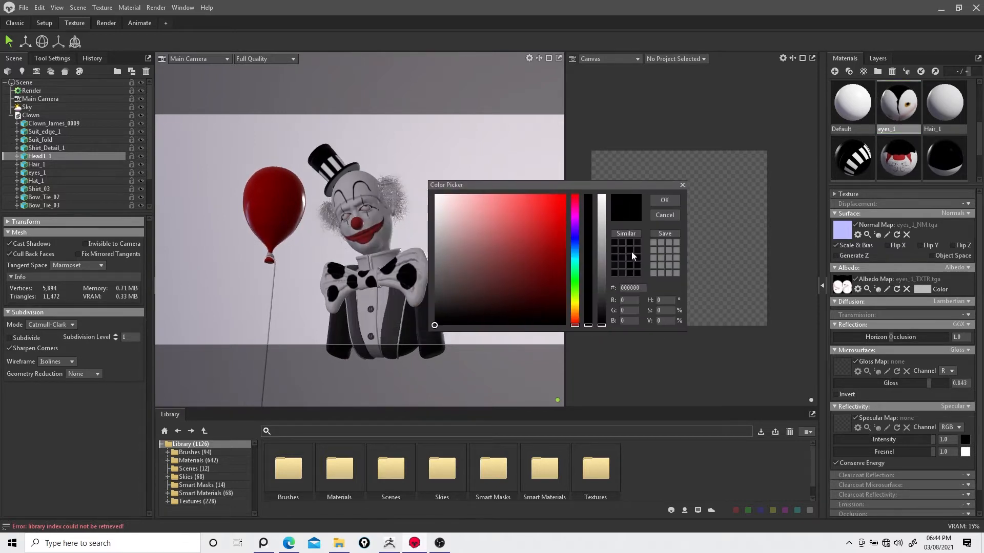
mouse_move(602, 256)
left_mouse_down()
mouse_move(607, 235)
mouse_move(604, 254)
left_mouse_up()
left_click(664, 200)
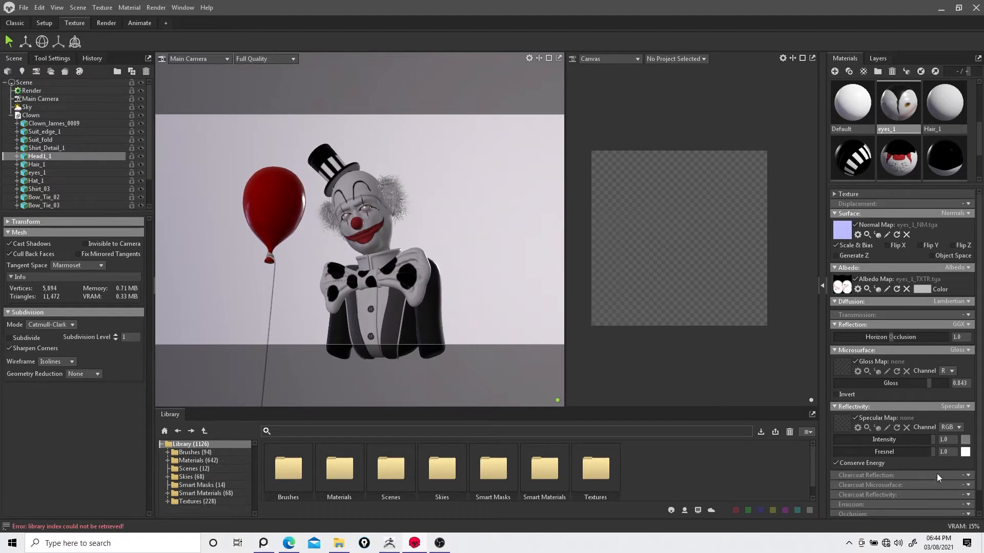
left_click_drag(932, 440, 885, 451)
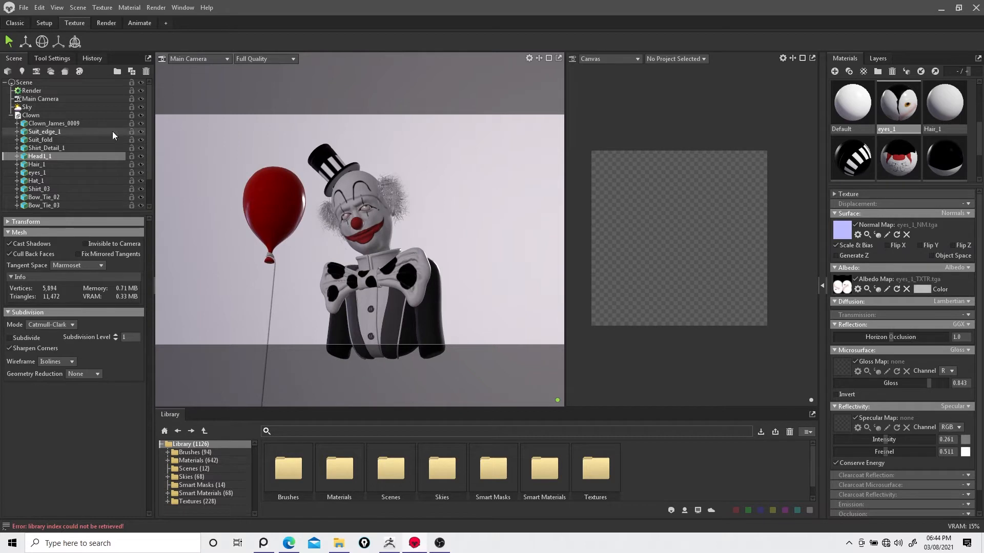
Step: Apply the Path Gazebo Road night sky from the library's Skies collection to the scene
left_click(97, 107)
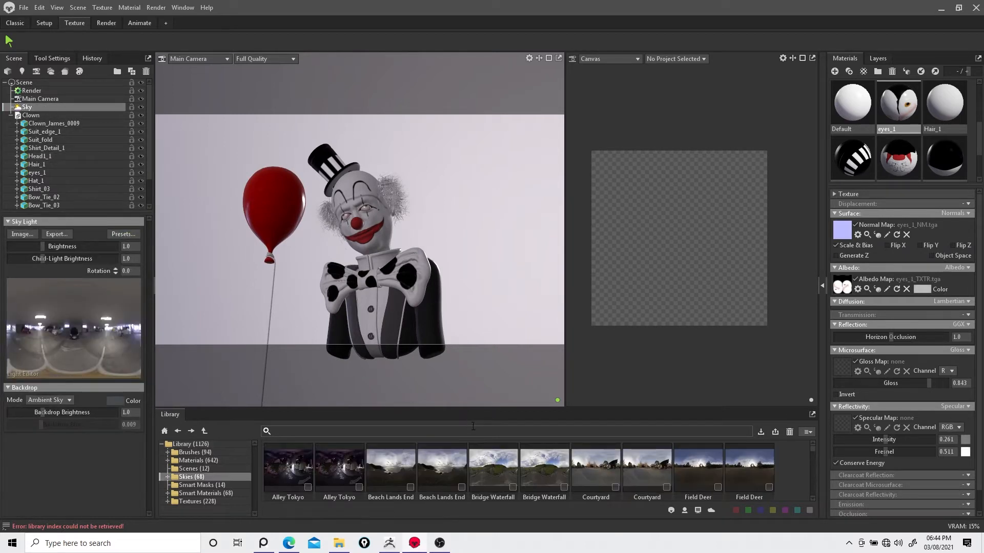
left_click_drag(476, 408, 505, 321)
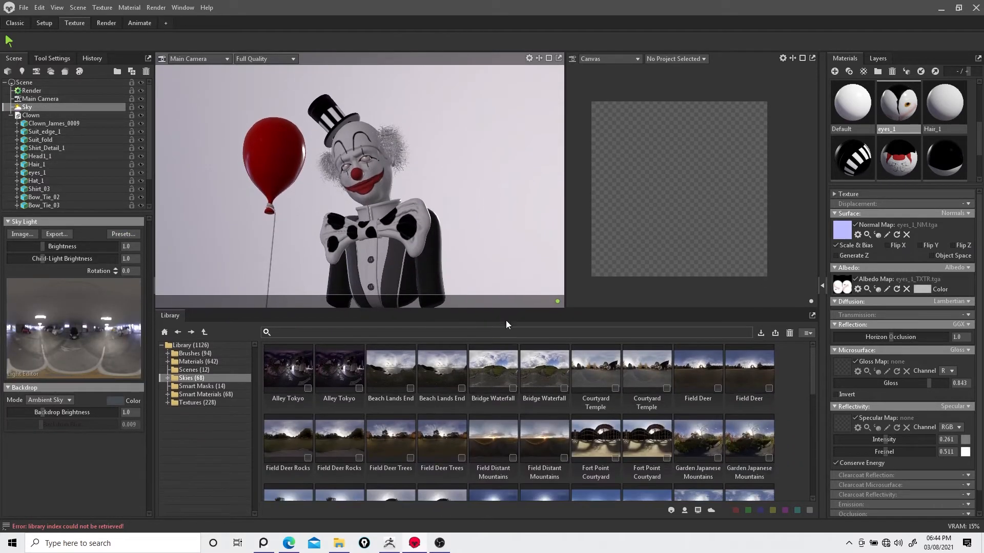
left_click(168, 378)
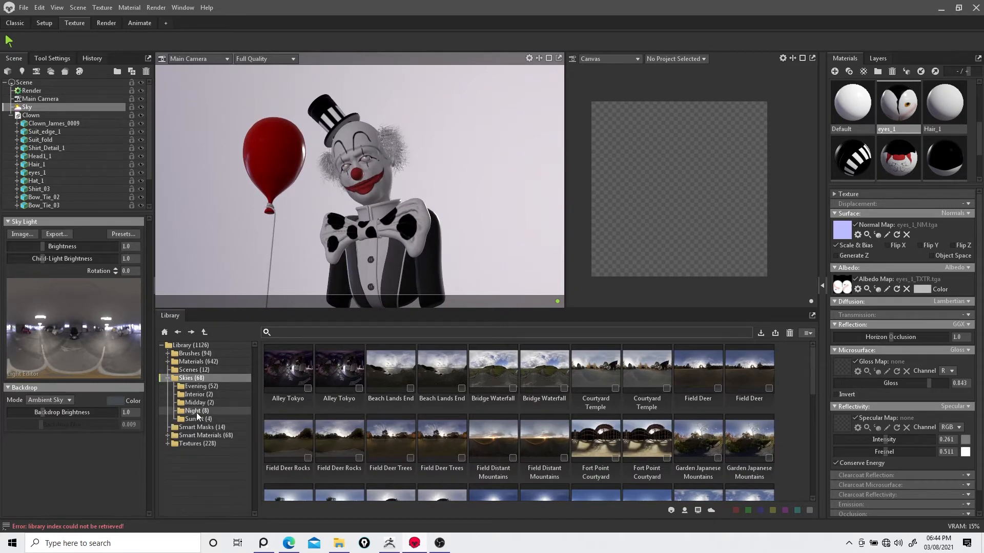
left_click(199, 402)
left_click(197, 411)
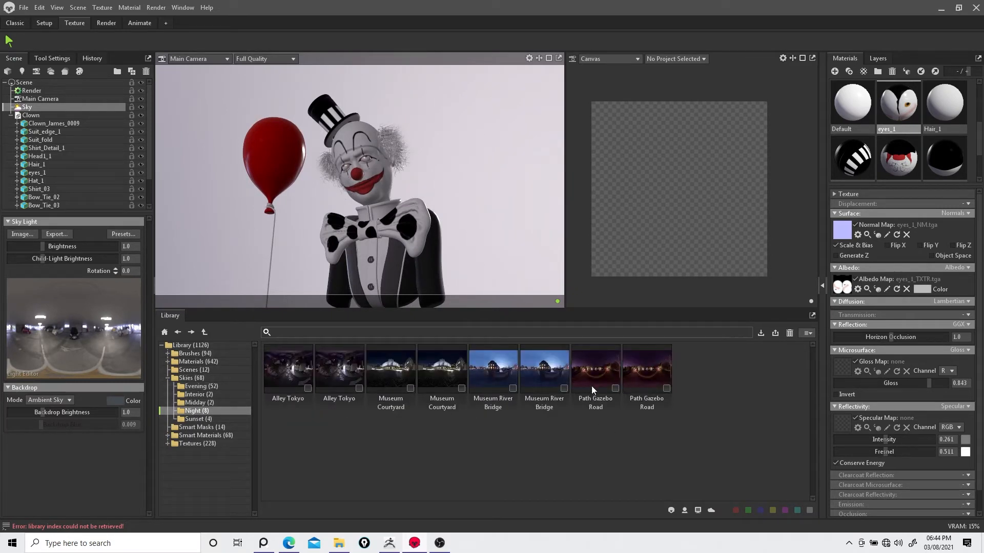
double_click(592, 378)
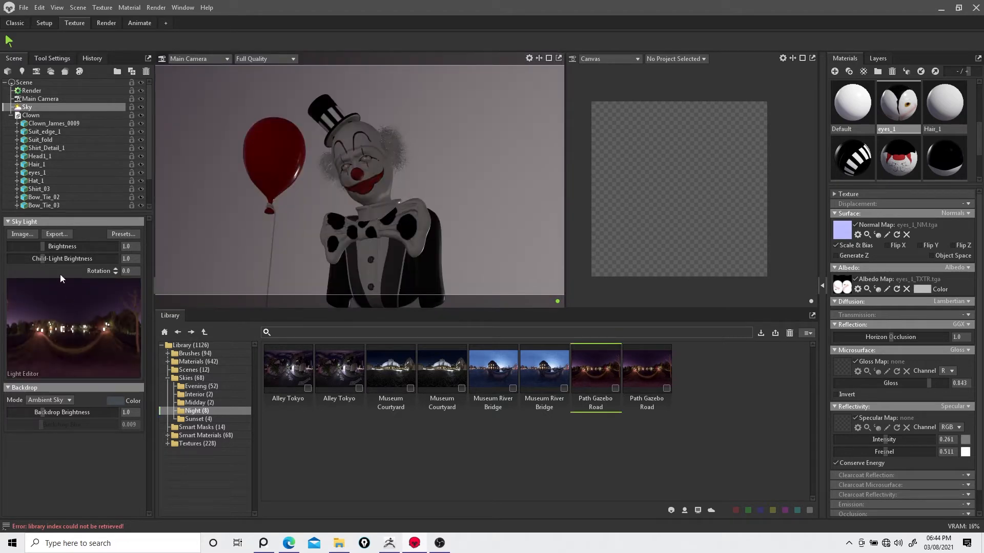
Step: Set the sky brightness to about 2.415 and rotate the sky to about 146
left_click_drag(43, 247, 51, 246)
left_click_drag(453, 204, 557, 184, "shift")
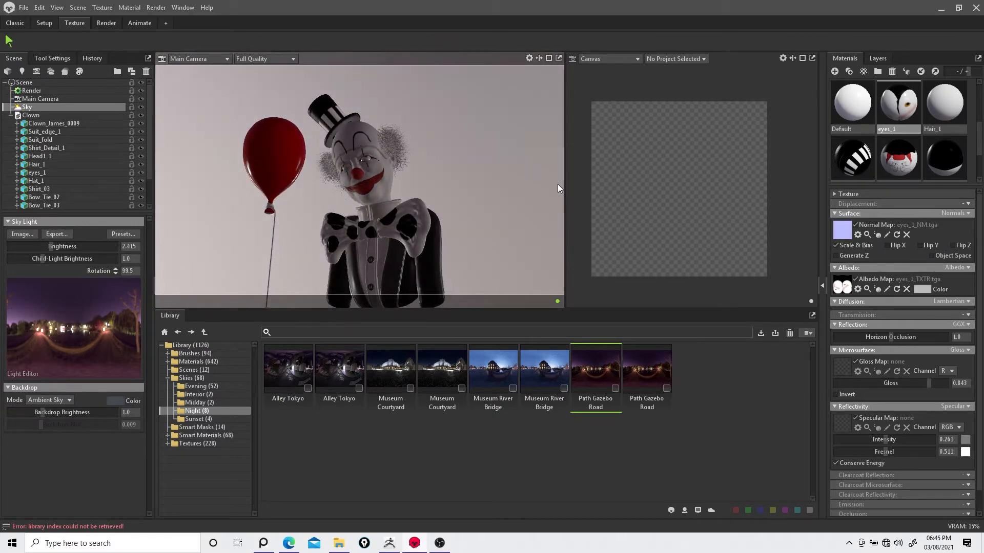
left_click_drag(485, 216, 496, 197, "shift")
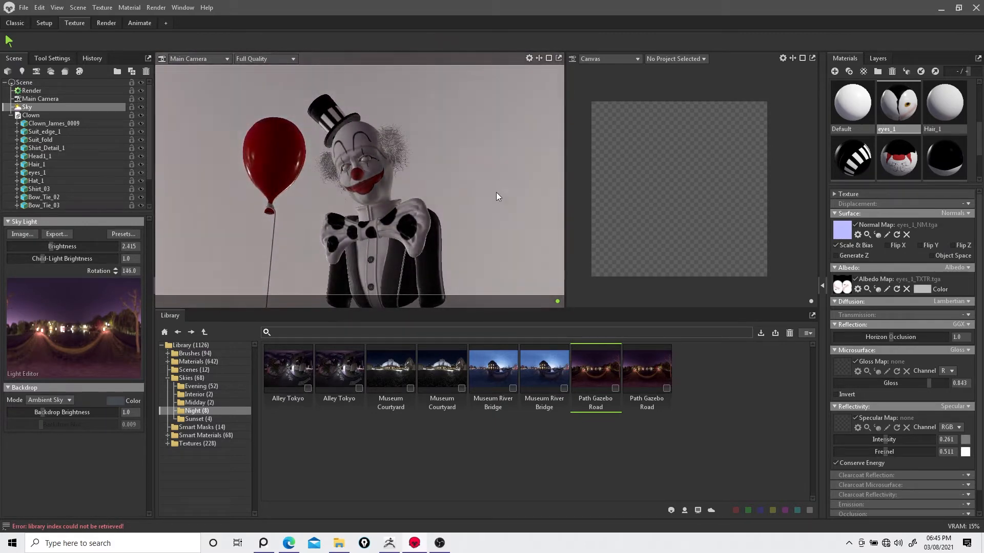
left_click(36, 90)
left_click(33, 246)
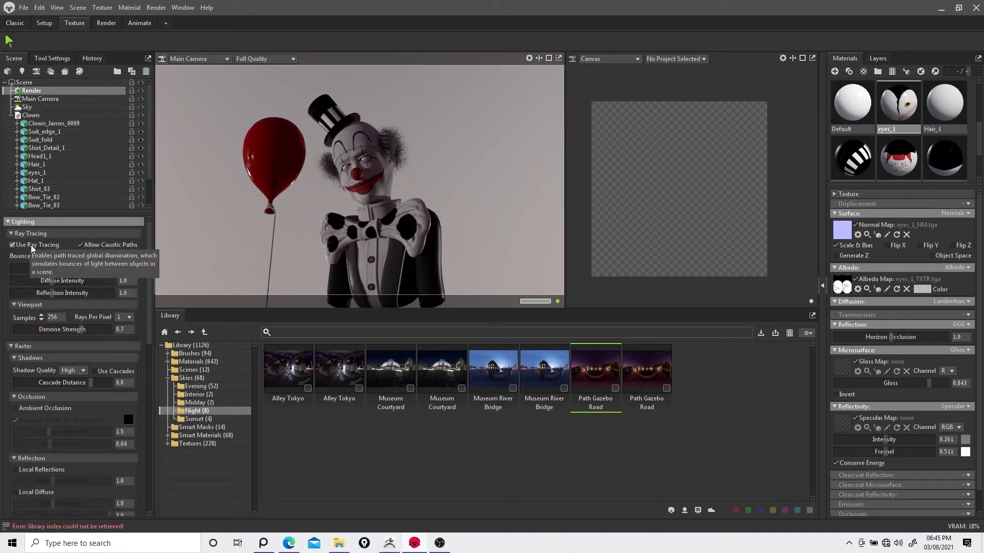
left_click(19, 247)
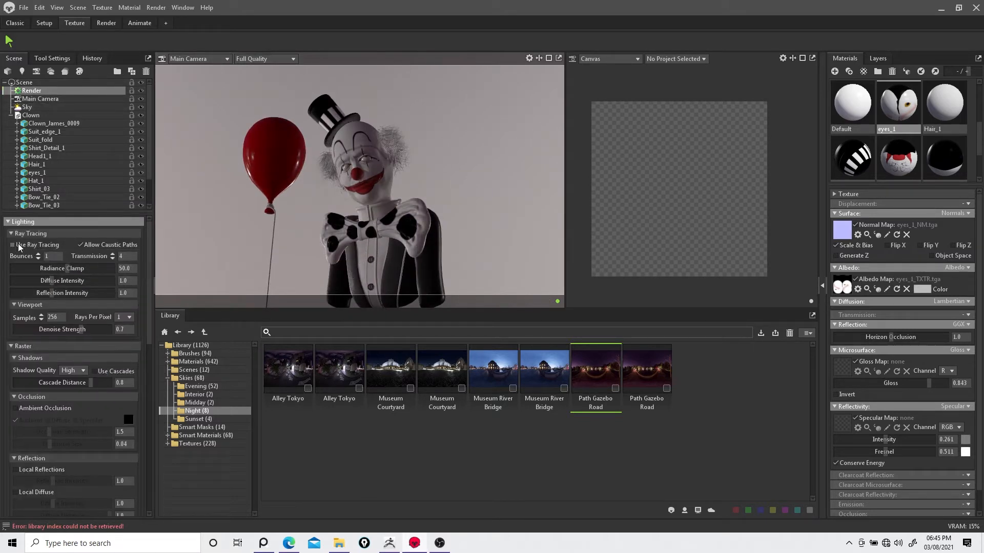
Step: Select the bow tie and raise its material's gloss
left_click(407, 232)
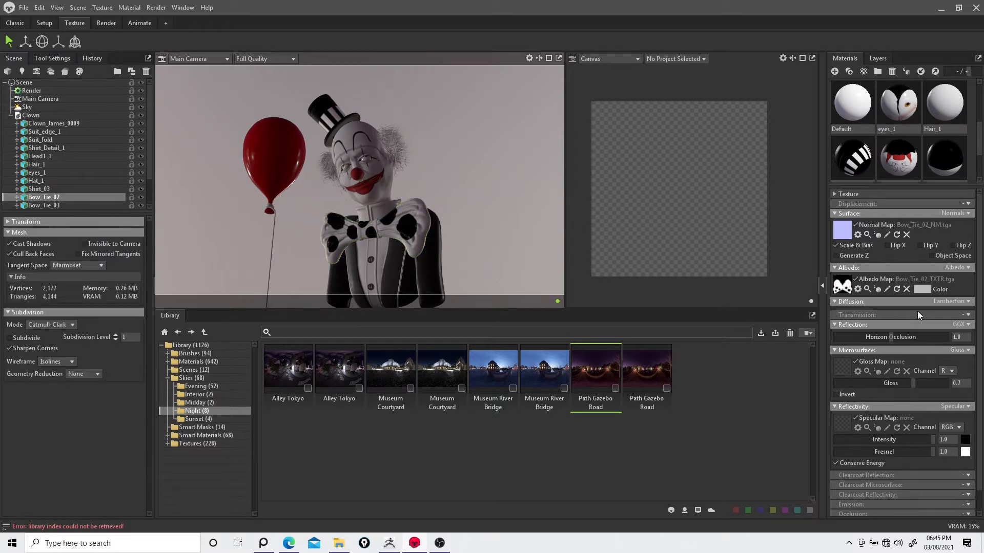
mouse_move(912, 382)
left_mouse_down()
mouse_move(851, 384)
mouse_move(931, 384)
left_mouse_up()
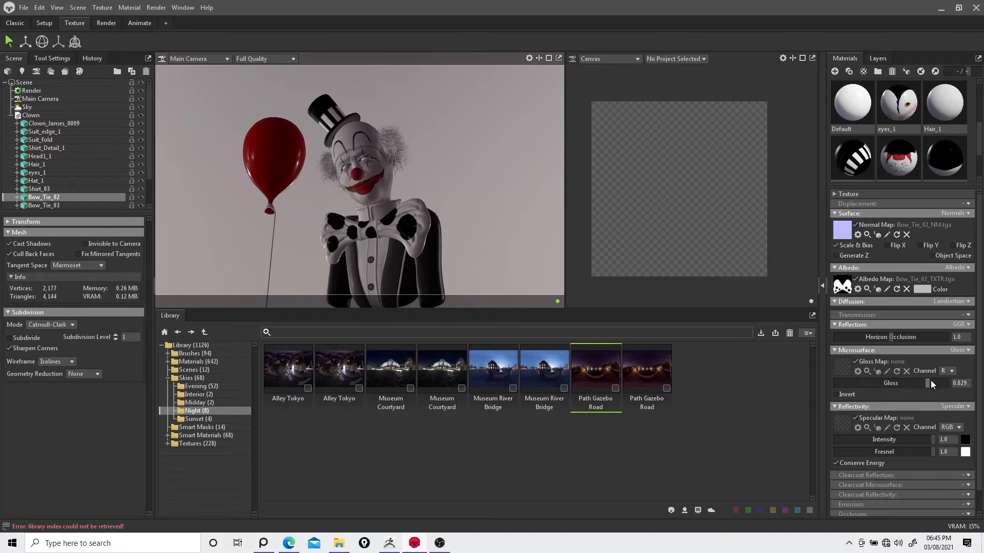
Step: Select the clown's body mesh and raise its material's gloss to about 0.491
left_click(428, 267)
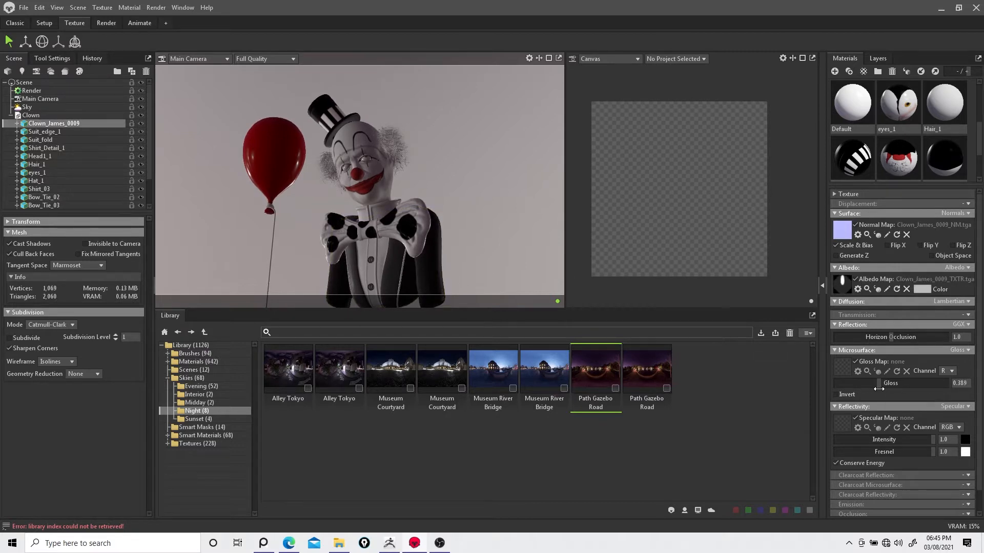
left_click_drag(879, 389, 907, 392)
scroll(973, 459, "down", 1)
left_click(967, 482)
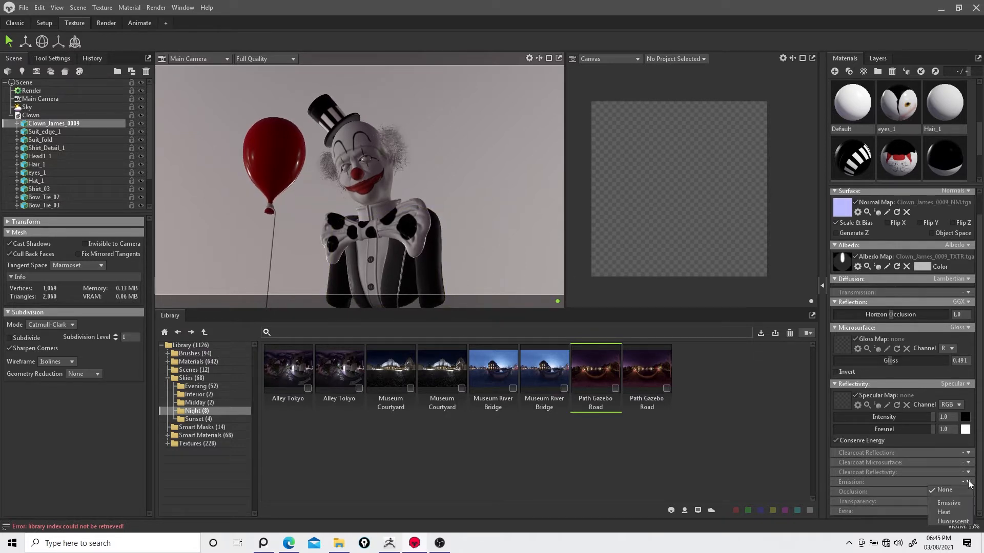
left_click(981, 467)
left_click(968, 492)
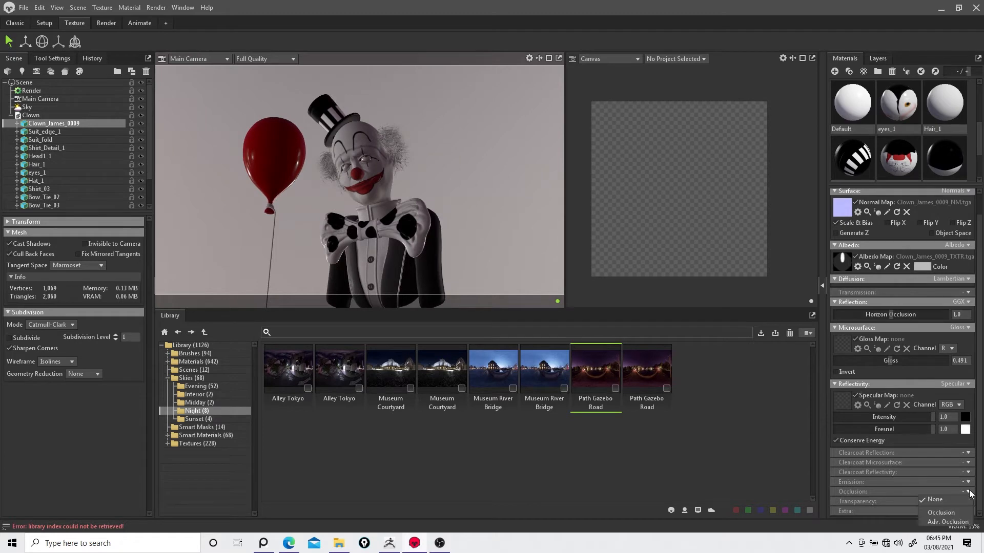
left_click(980, 476)
left_click(969, 511)
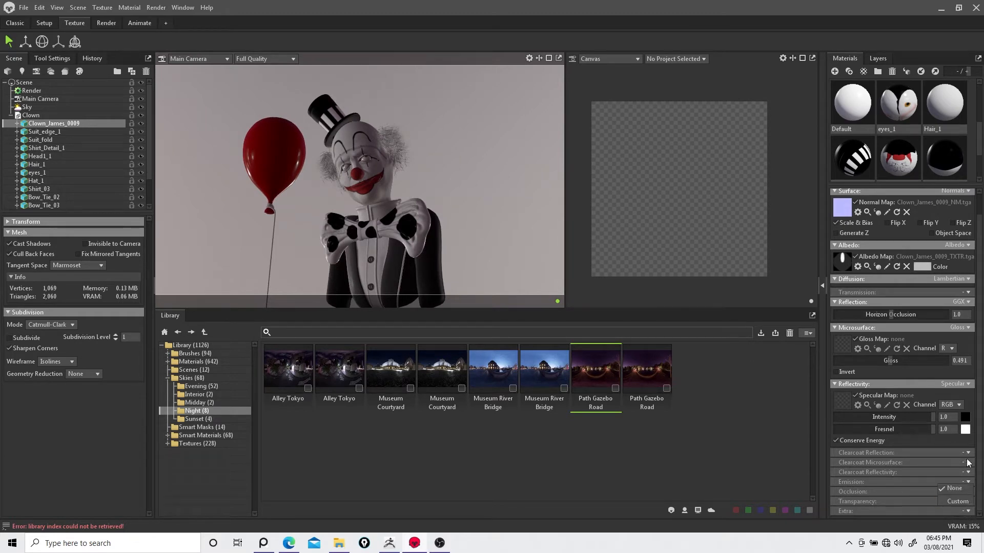
Step: Switch the clown body material's diffusion model to Microfiber and set its sheen to about 0.363
left_click_drag(980, 451, 981, 404)
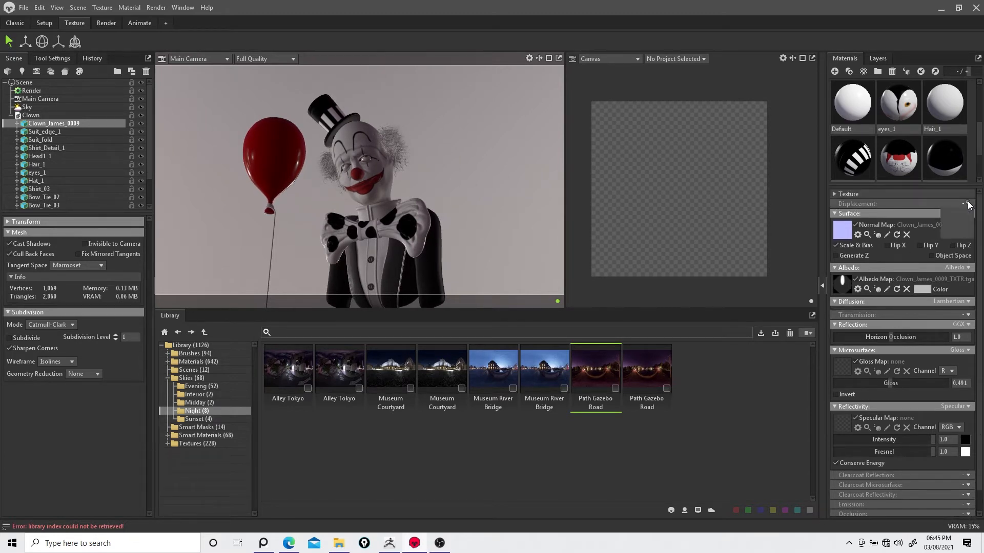
left_click(966, 213)
left_click(981, 215)
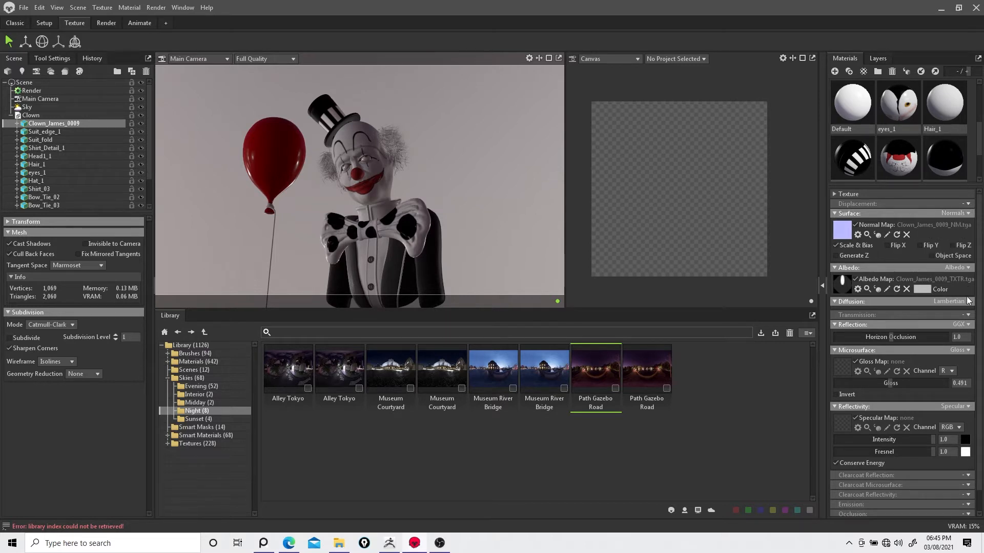
left_click(968, 301)
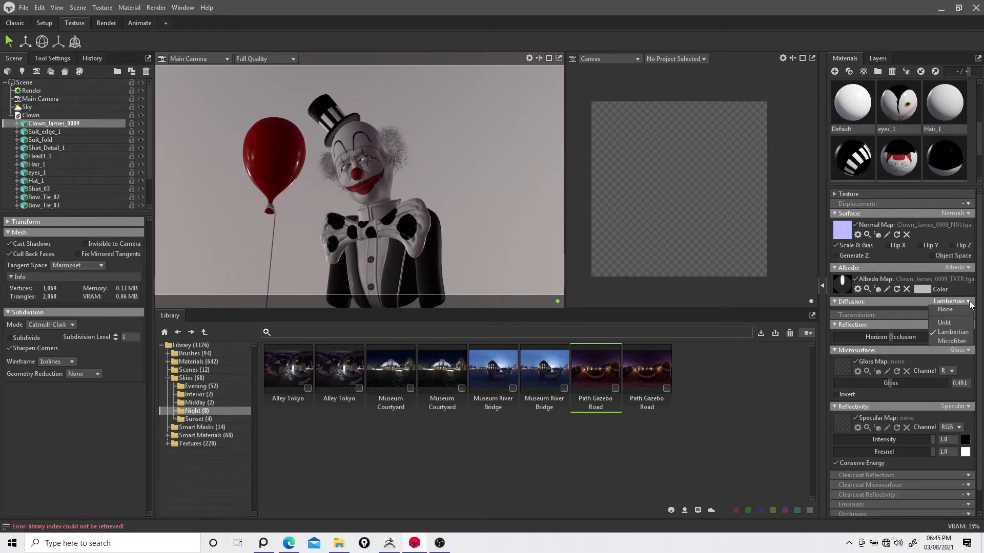
left_click(953, 341)
left_click_drag(931, 334, 821, 359)
left_click(895, 347)
left_click(880, 379)
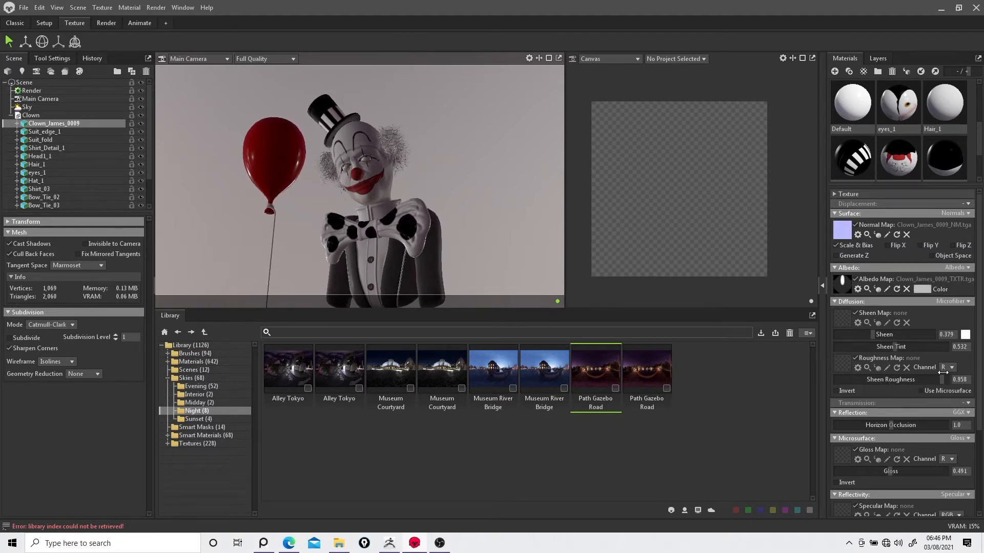
left_click(877, 334)
Step: Select the shirt and raise its material's gloss
left_click(383, 208)
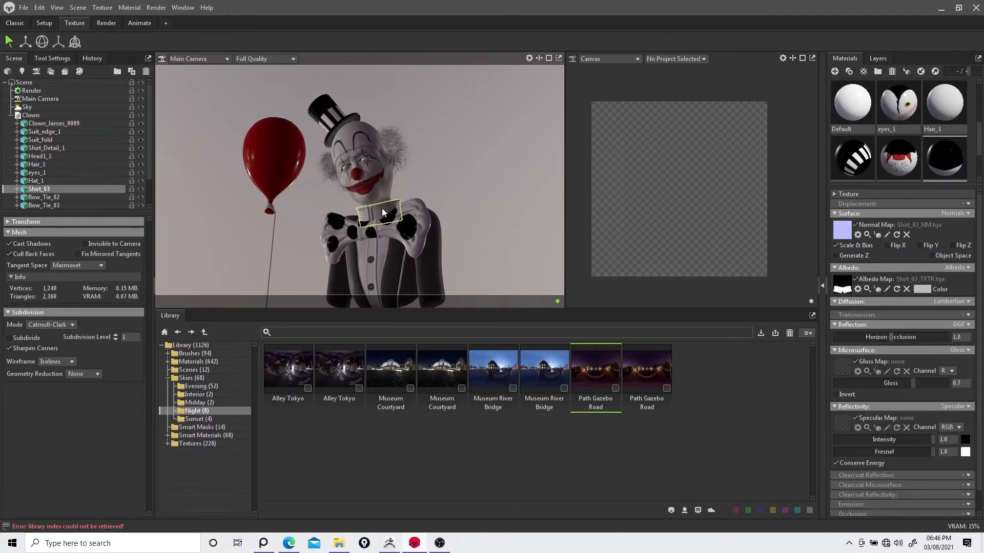
left_click_drag(912, 382, 934, 383)
Step: Select the buttons and change their material's specular colour
left_click(373, 259)
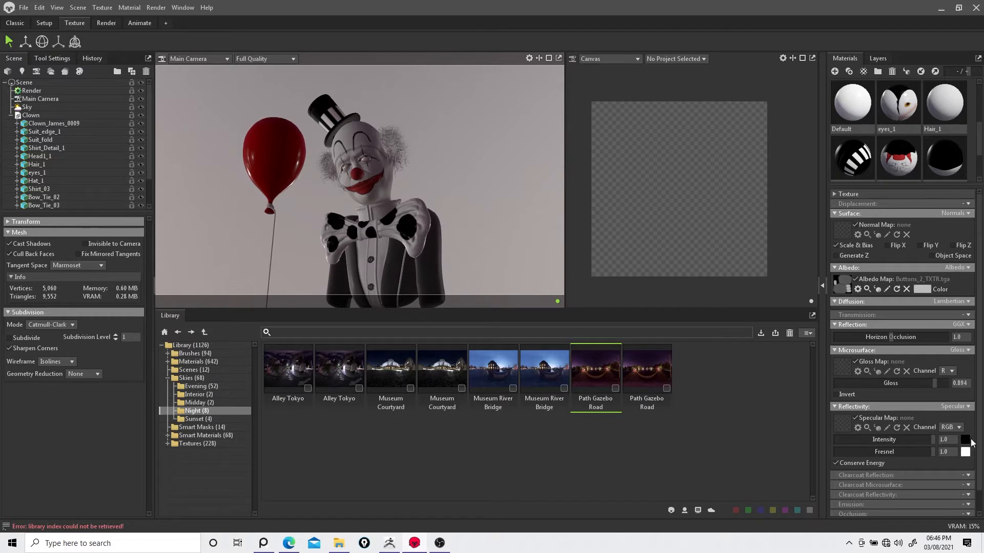
left_click(967, 440)
left_click_drag(603, 279, 601, 301)
left_click(667, 200)
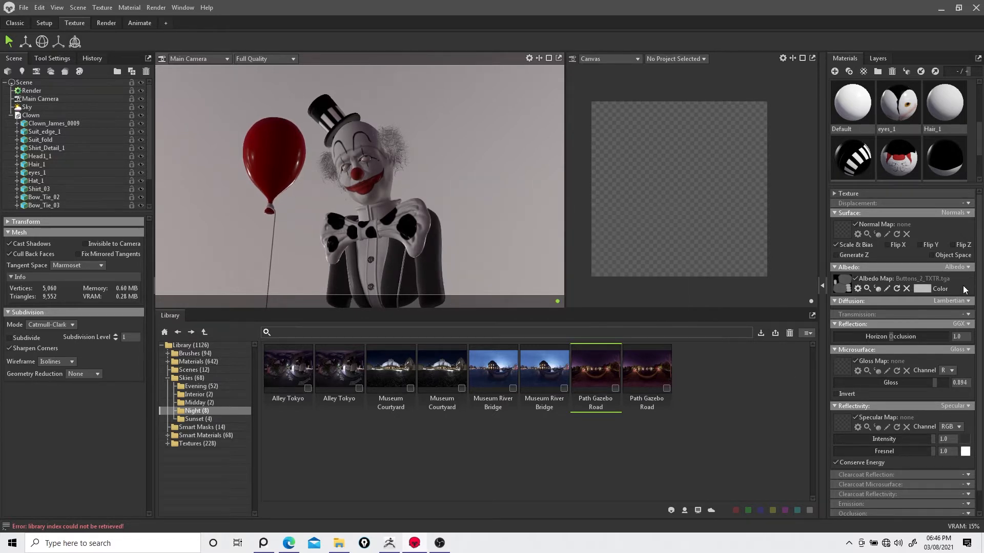
Step: Select the hair and set its albedo colour to orange ff8605
left_click(395, 145)
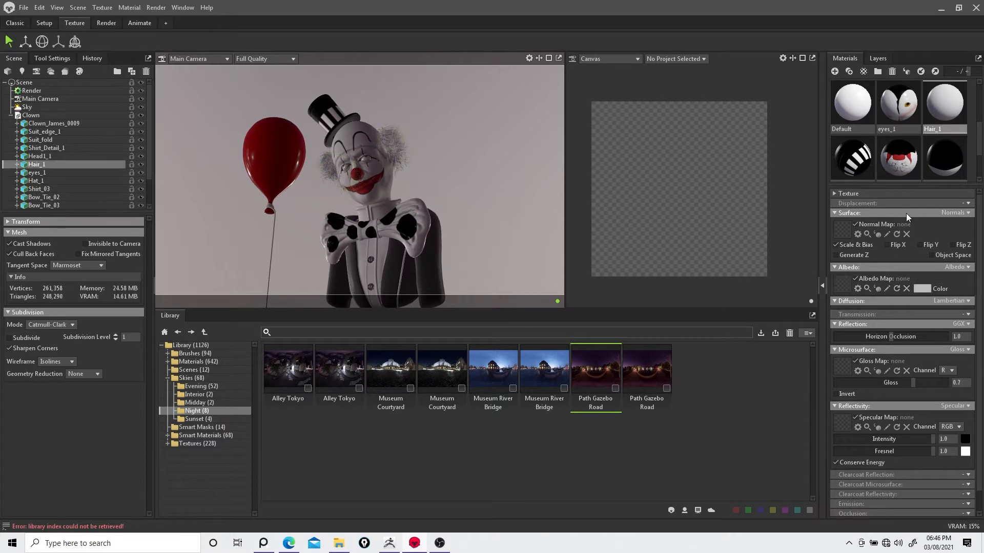
left_click(924, 289)
mouse_move(563, 240)
left_mouse_down()
mouse_move(557, 208)
mouse_move(562, 215)
left_mouse_up()
left_click_drag(575, 313, 573, 307)
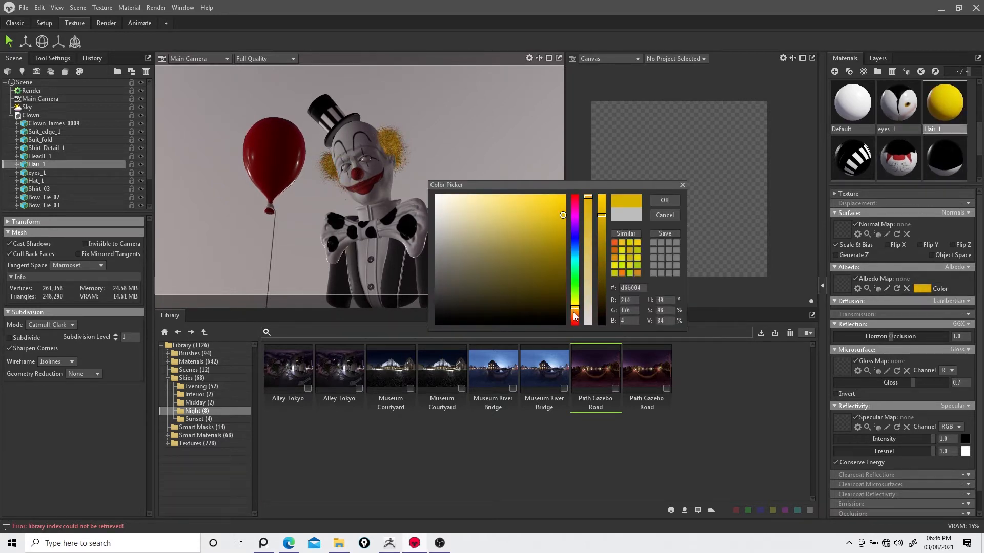
left_click_drag(602, 216, 601, 192)
left_click_drag(574, 309, 575, 314)
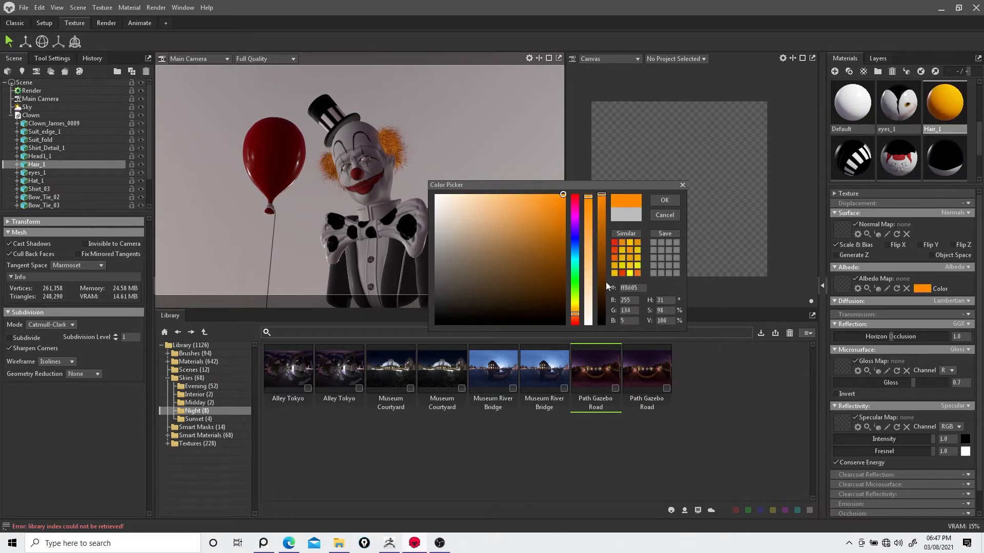
left_click(664, 200)
Step: Enable ray tracing in the render settings
left_click(32, 91)
left_click(12, 245)
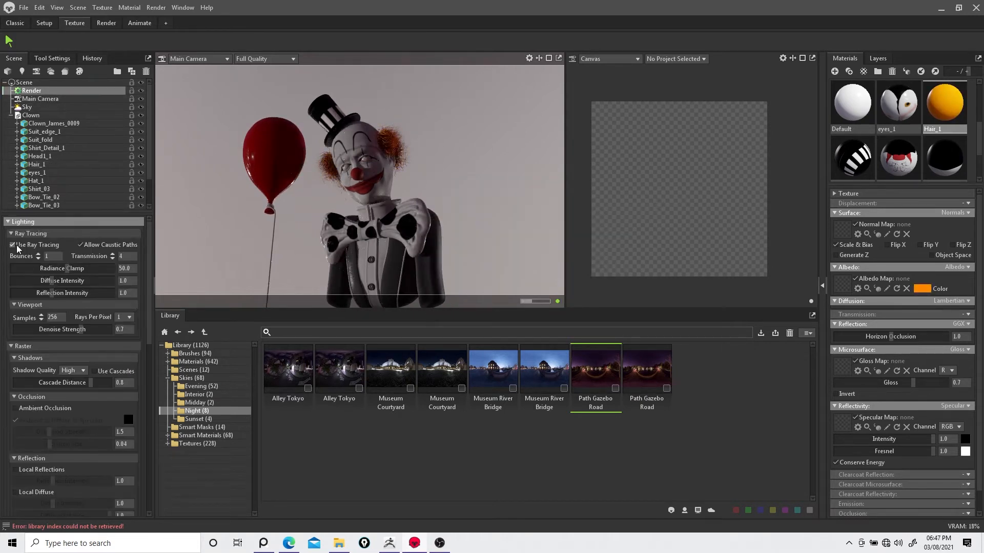
left_click(13, 245)
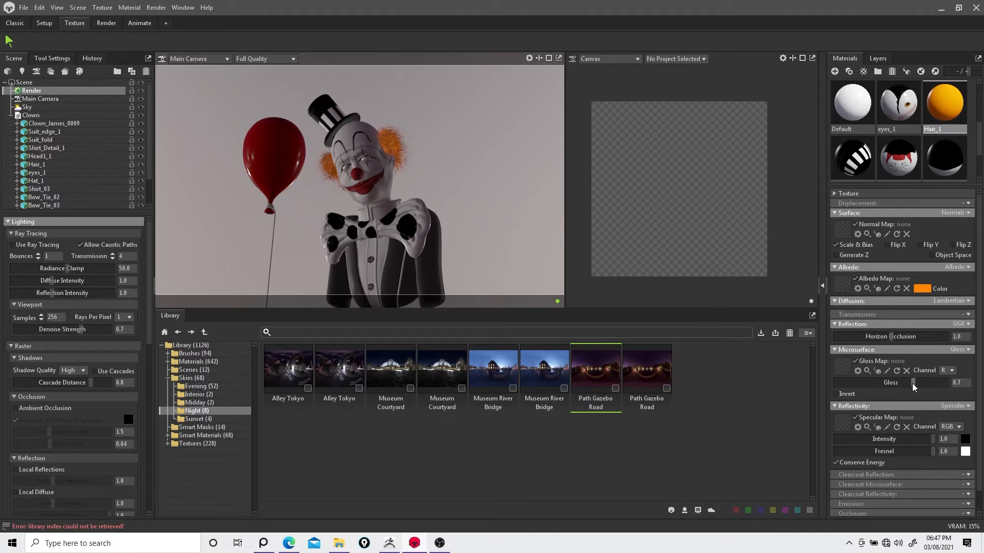
left_click(13, 246)
Step: Set the hair material's gloss to about 0.847 and its specular to grey 696969 at about 0.512 intensity
left_click_drag(916, 386, 973, 385)
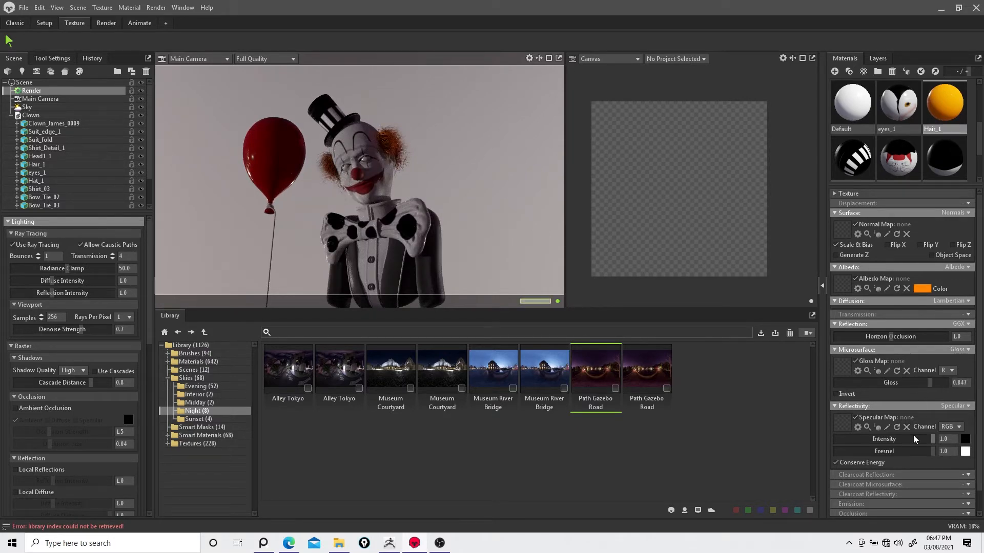
left_click(966, 440)
left_click_drag(603, 310, 598, 272)
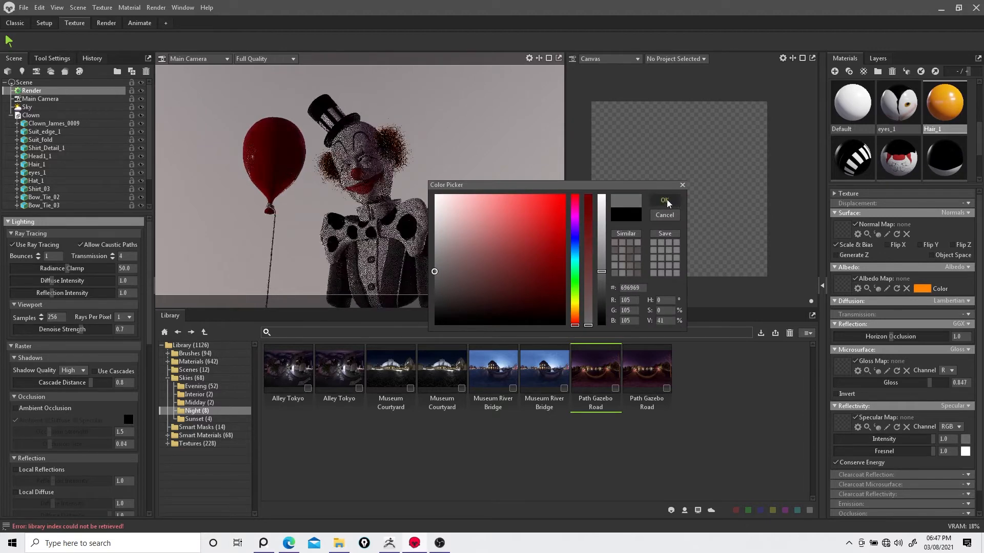
left_click(666, 201)
mouse_move(923, 439)
left_mouse_down()
mouse_move(875, 440)
mouse_move(905, 439)
left_mouse_up()
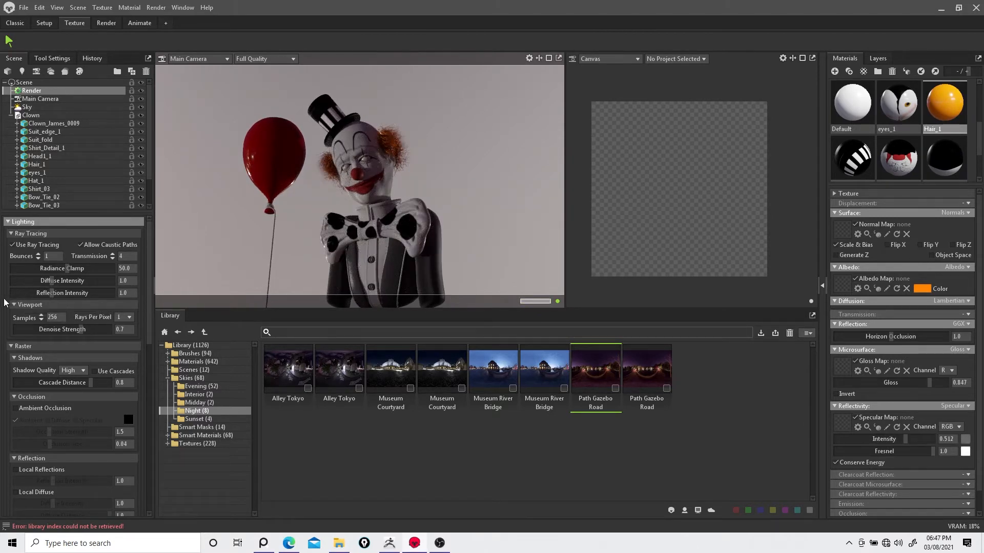
Step: Open the library's Materials collection to browse the material presets
left_click(12, 245)
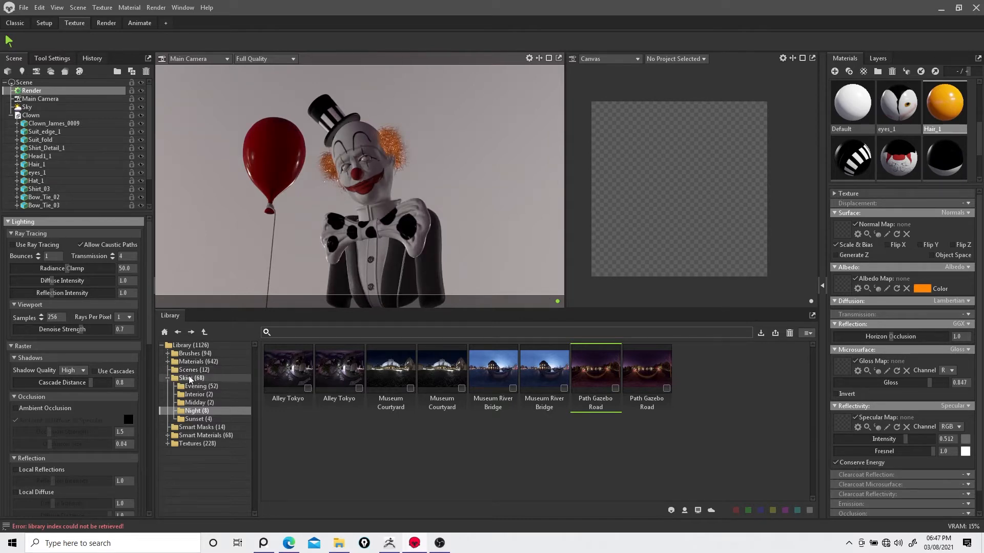
left_click(201, 436)
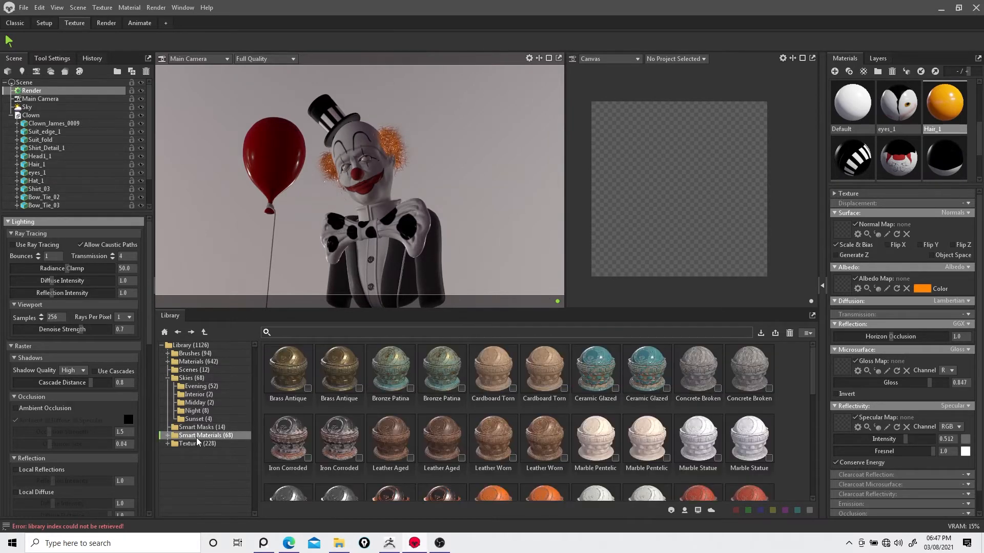
double_click(195, 363)
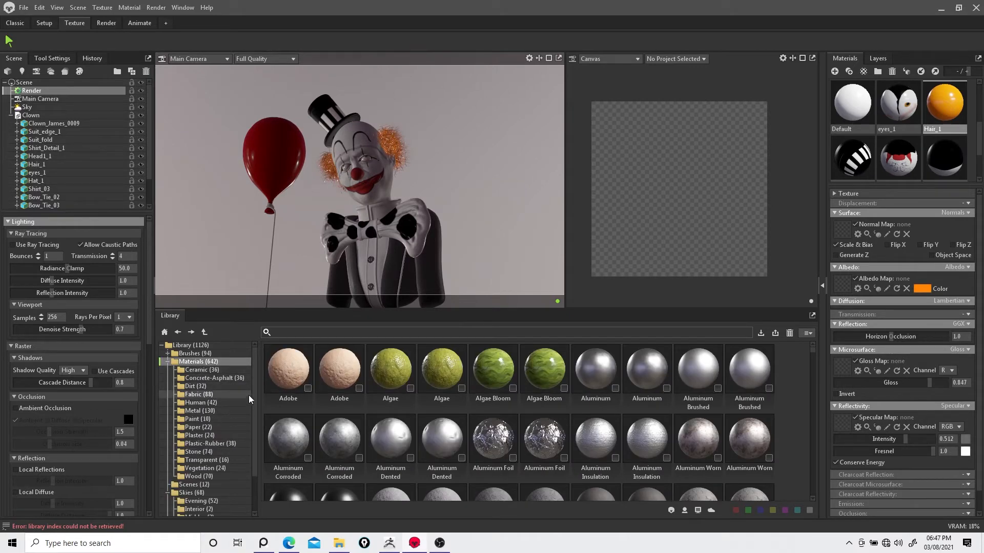
left_click(14, 246)
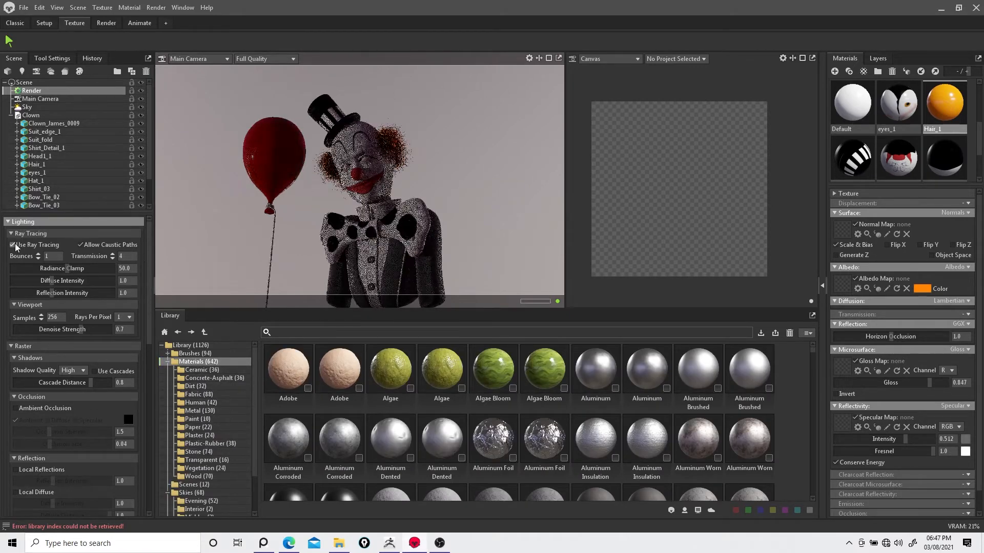
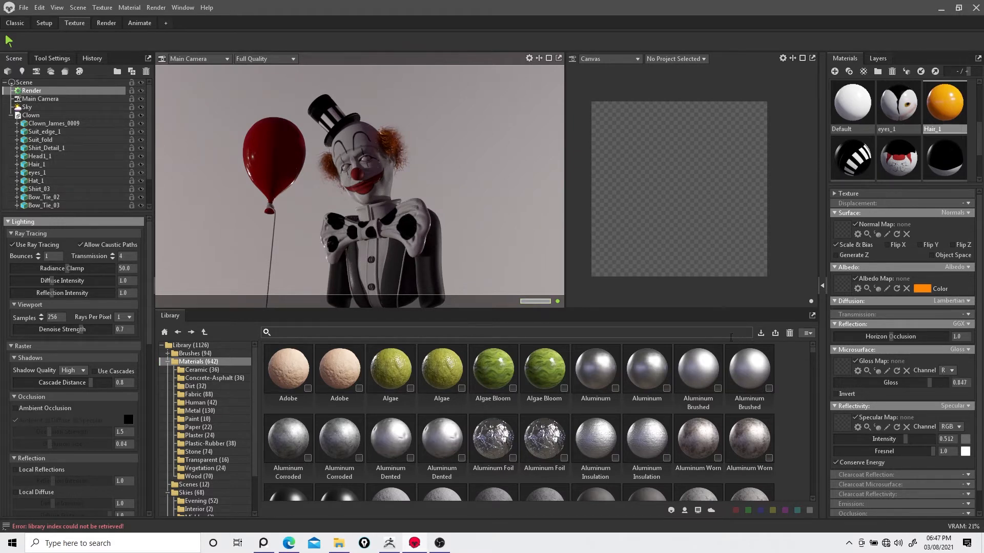
Step: Select the balloon and try switching its material's transparency mode to Dither, then back to None
left_click(278, 153)
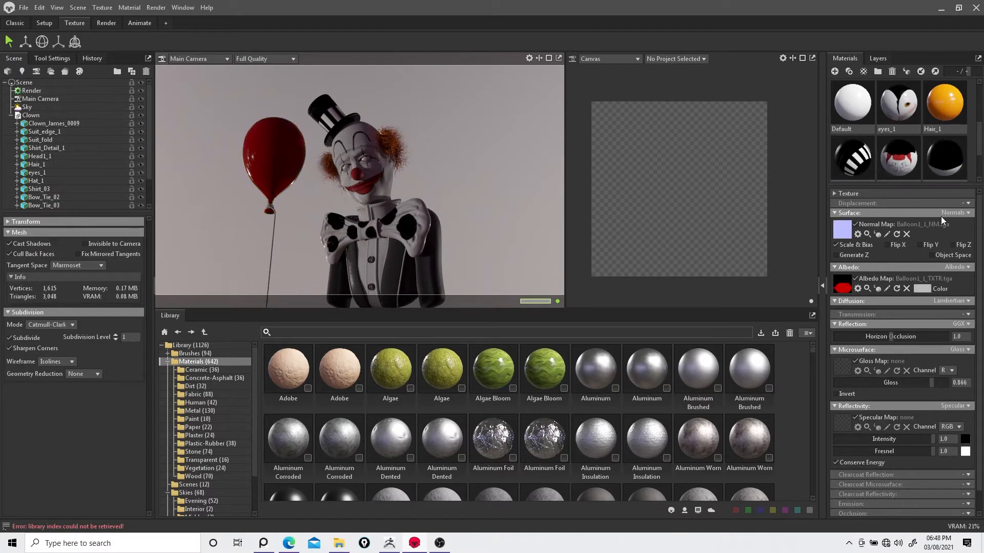
scroll(979, 449, "down", 1)
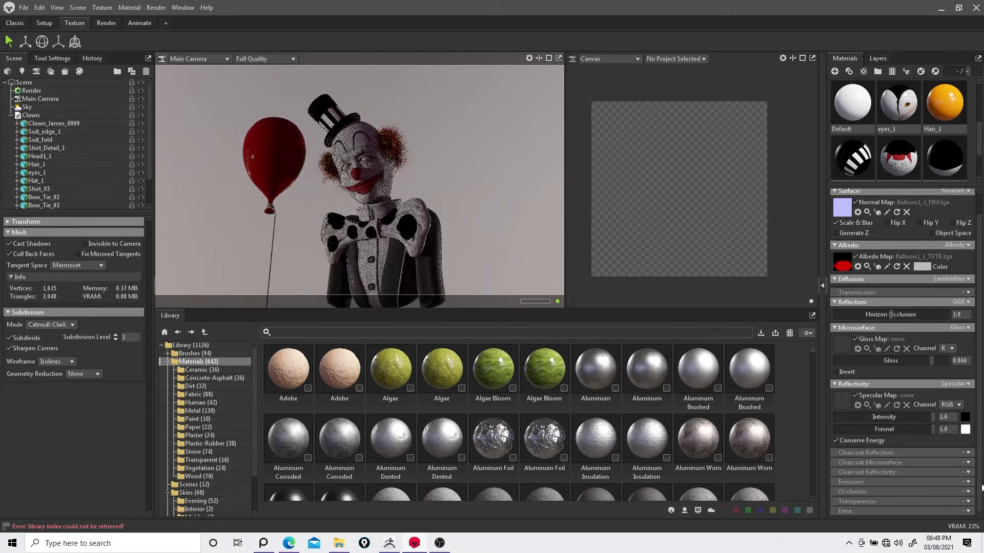
left_click(967, 501)
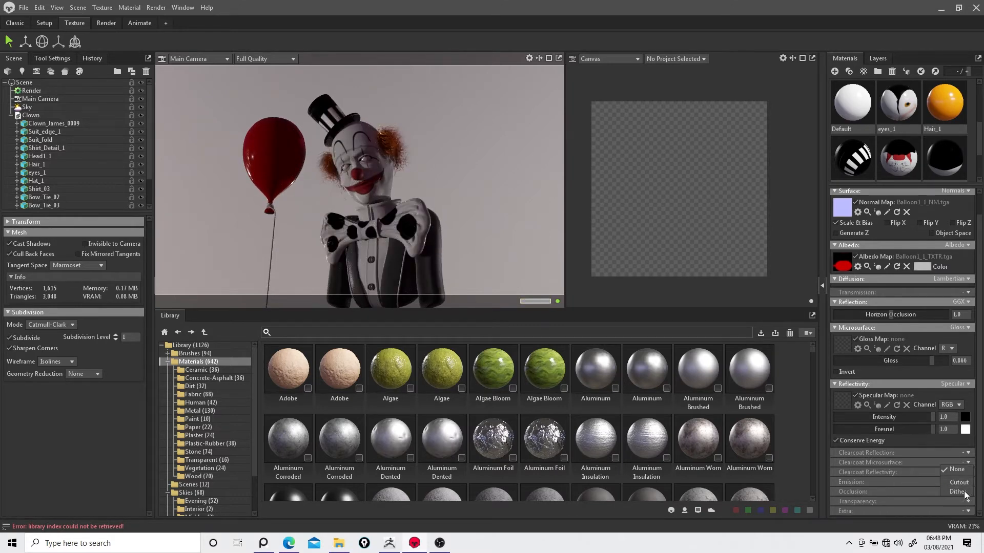
left_click(964, 492)
left_click(967, 501)
left_click(961, 469)
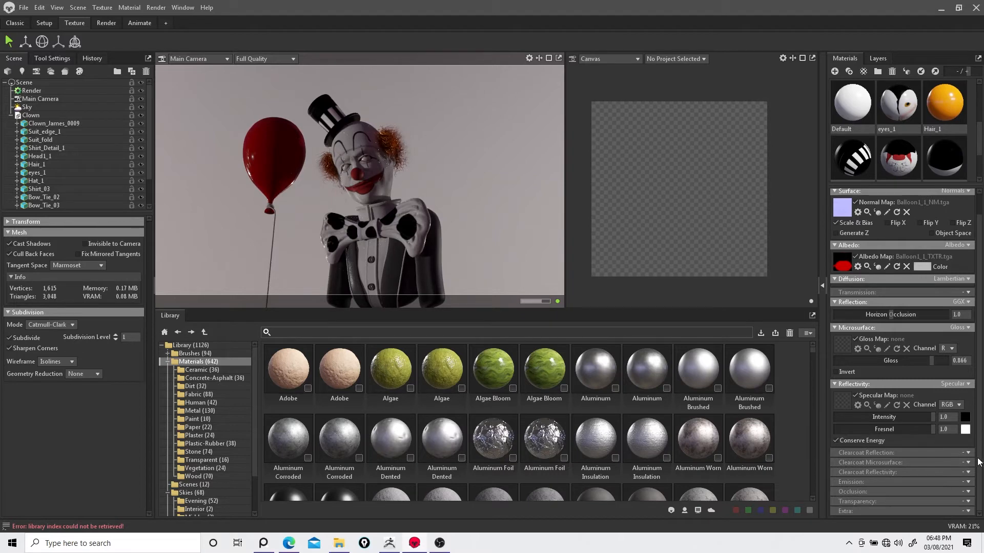
Step: Set the balloon's transmission to Subsurface Scattering with a scatter depth of about 4.602
scroll(979, 461, "up", 1)
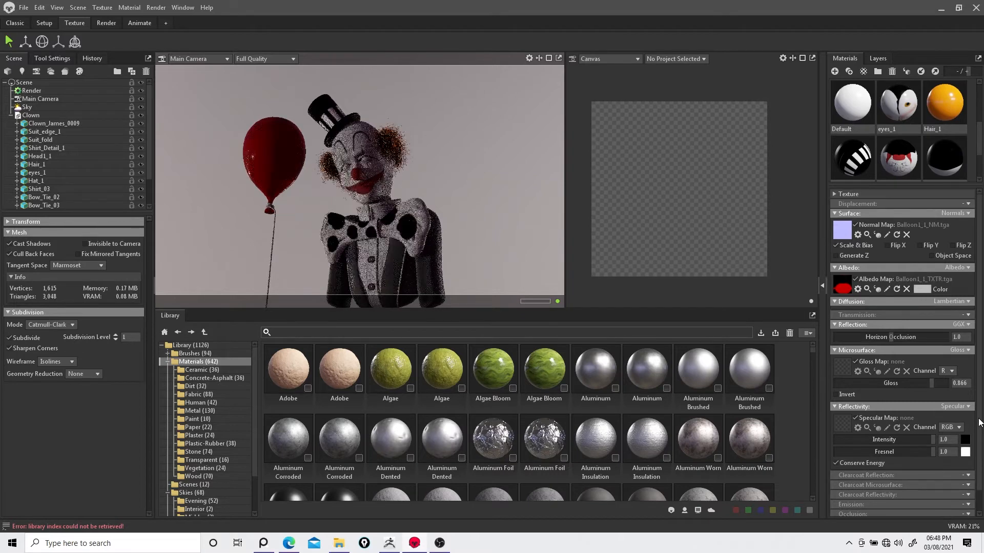
left_click(833, 302)
left_click(967, 315)
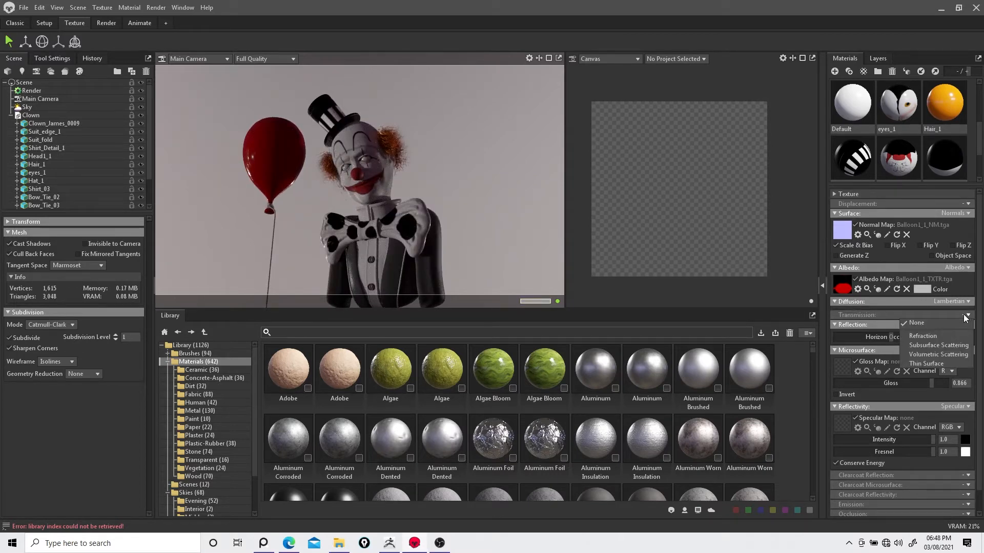
left_click(939, 345)
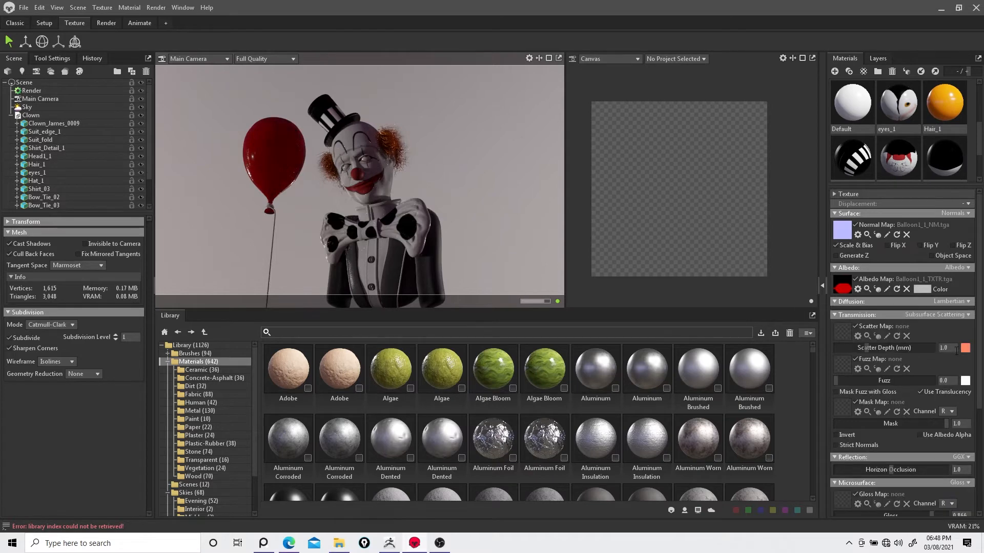
mouse_move(867, 347)
left_mouse_down()
mouse_move(887, 353)
mouse_move(846, 351)
mouse_move(871, 358)
left_mouse_up()
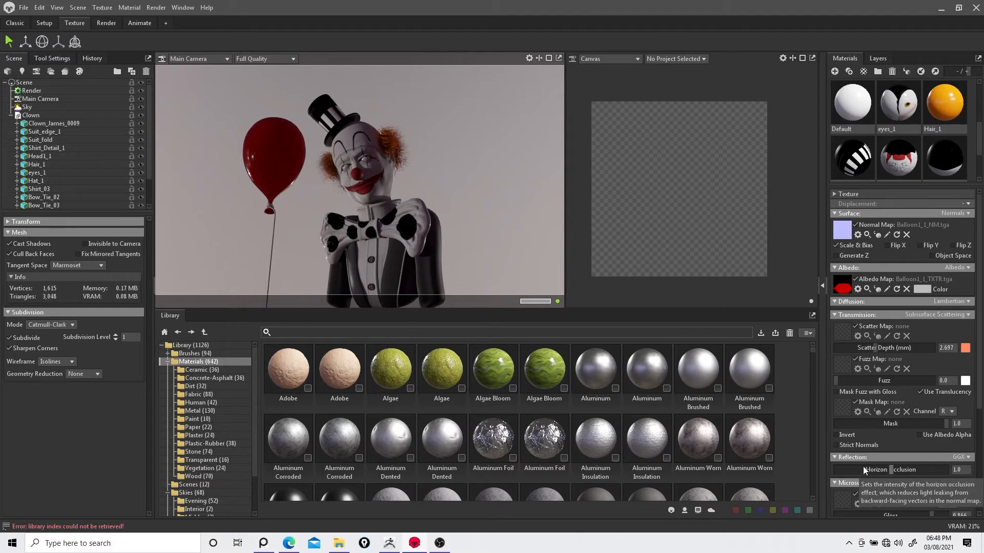
left_click_drag(874, 350, 879, 350)
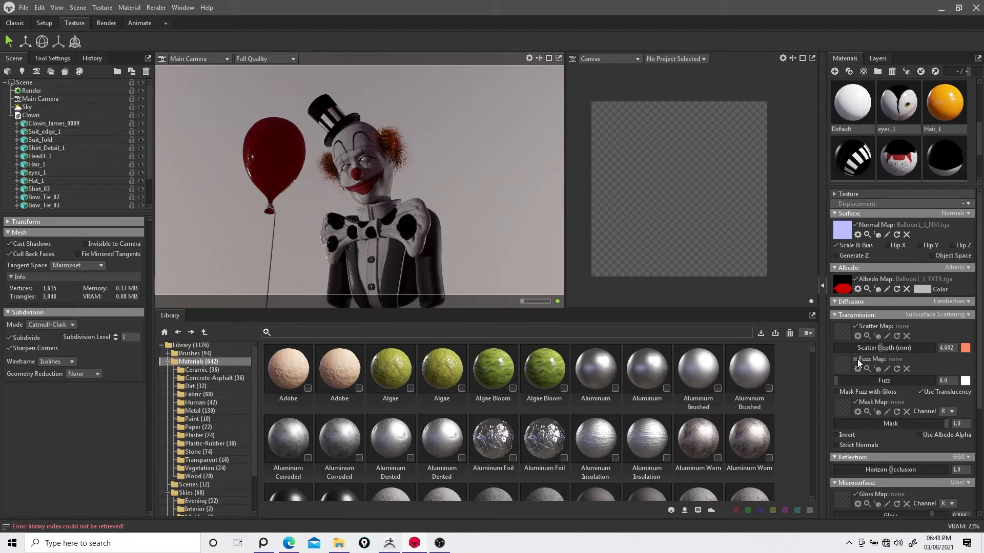
left_click(856, 359)
Step: Select the bow tie and try setting its transmission to Subsurface Scattering
left_click(402, 247)
left_click(942, 315)
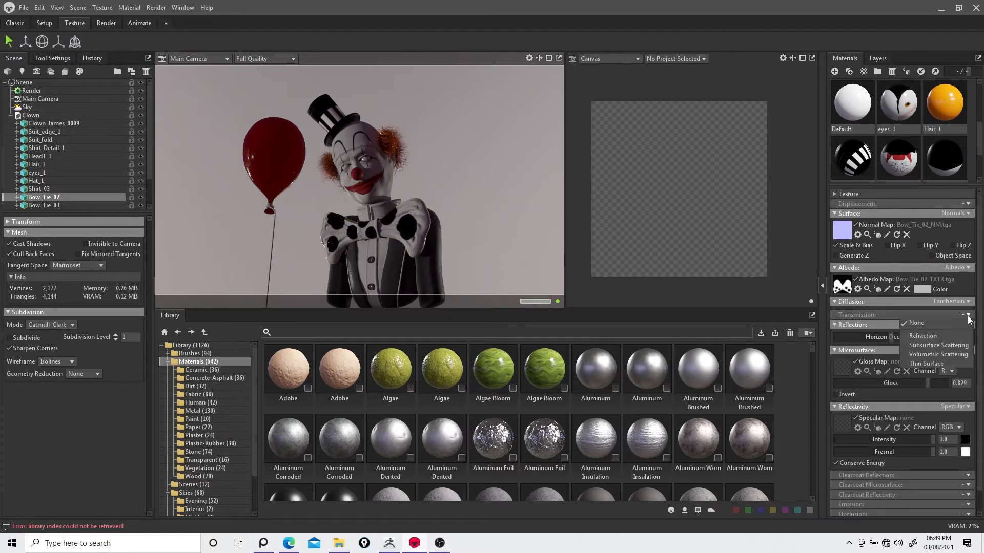
left_click(943, 343)
Step: Reselect the balloon, keep diffusion Lambertian, and switch its transmission to Thin Surface with scatter about 0.986
left_click(274, 154)
left_click(959, 303)
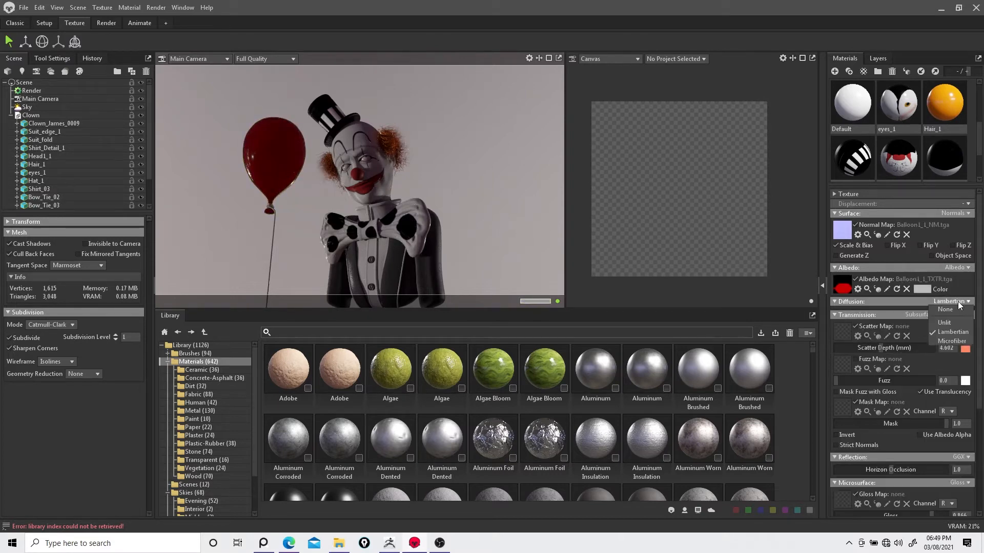
left_click(952, 332)
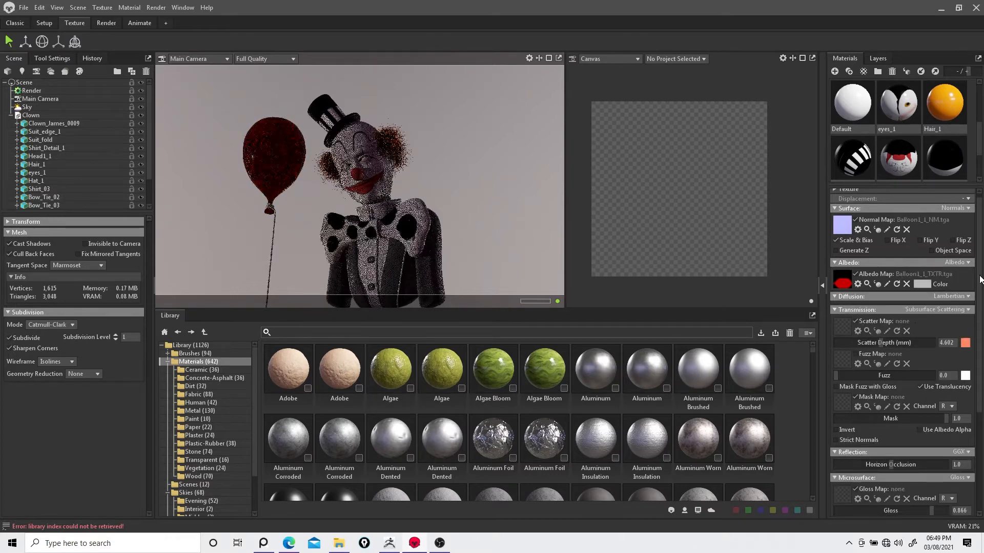
left_click(962, 310)
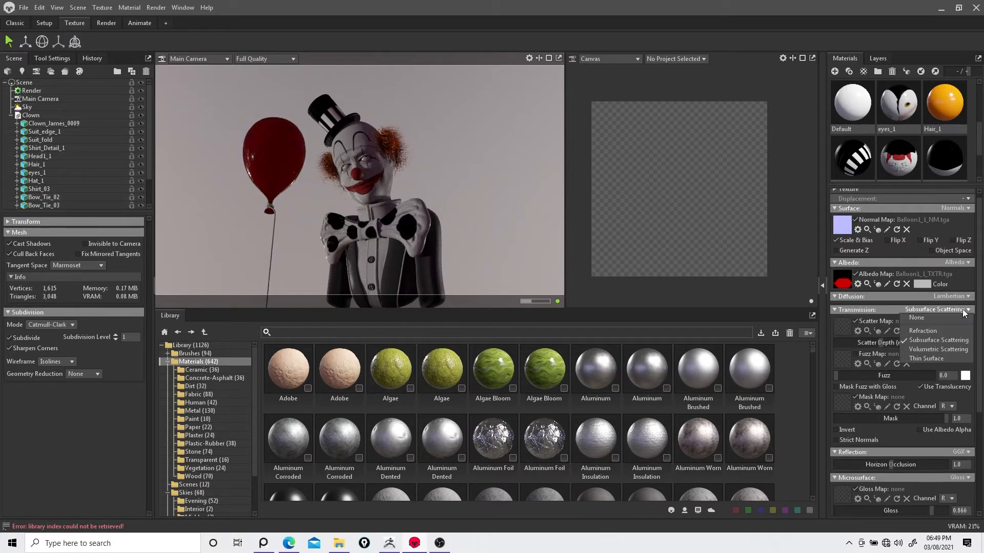
left_click(918, 359)
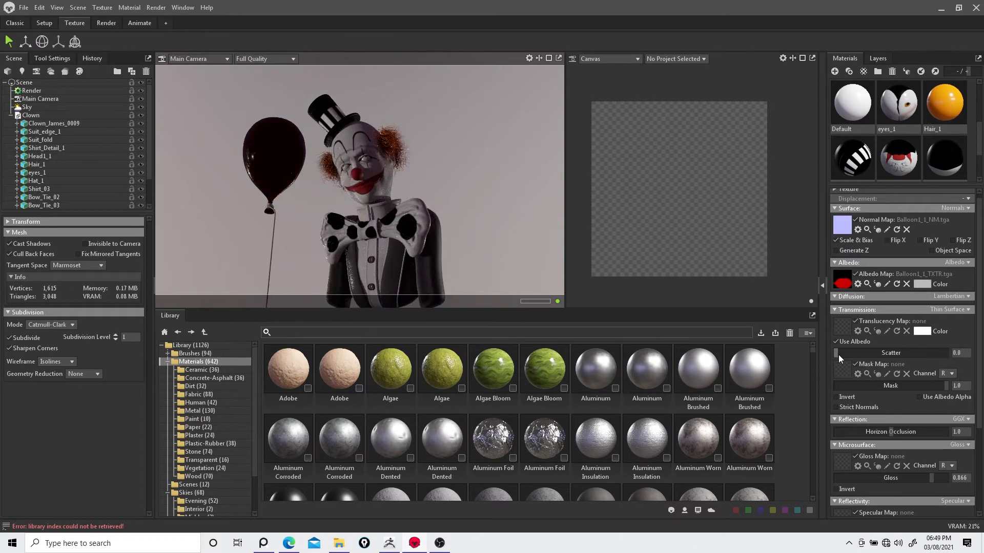
left_click_drag(838, 354, 944, 354)
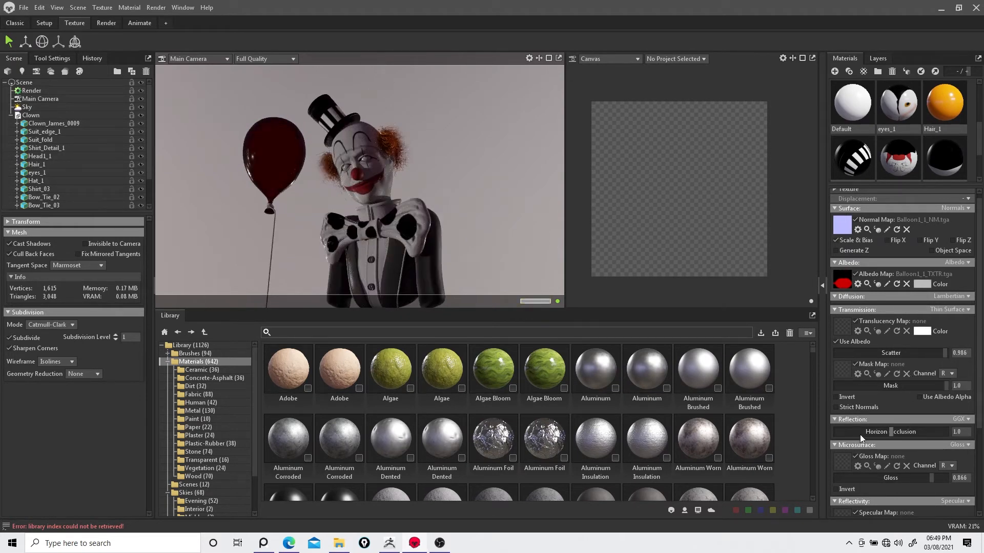
Step: Try Refraction transmission on the balloon, adjusting density and absorption, then set the transmission back to None
left_click(948, 310)
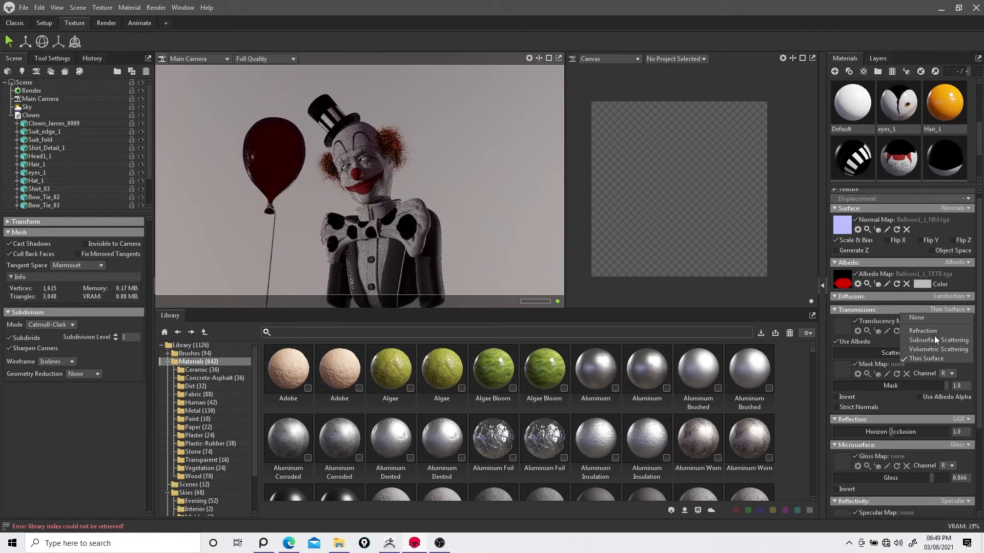
left_click(932, 332)
left_click_drag(837, 334, 895, 346)
left_click(965, 334)
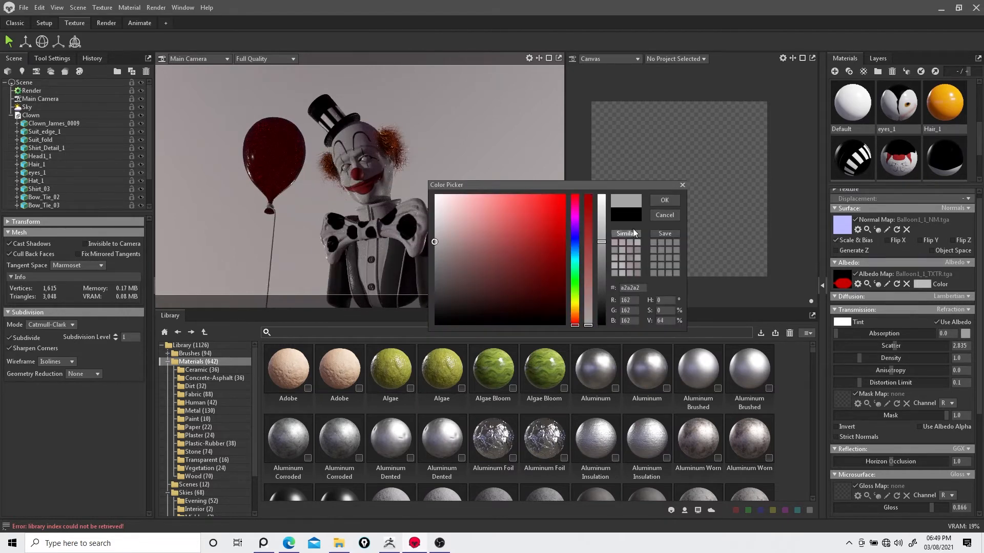
left_click(665, 203)
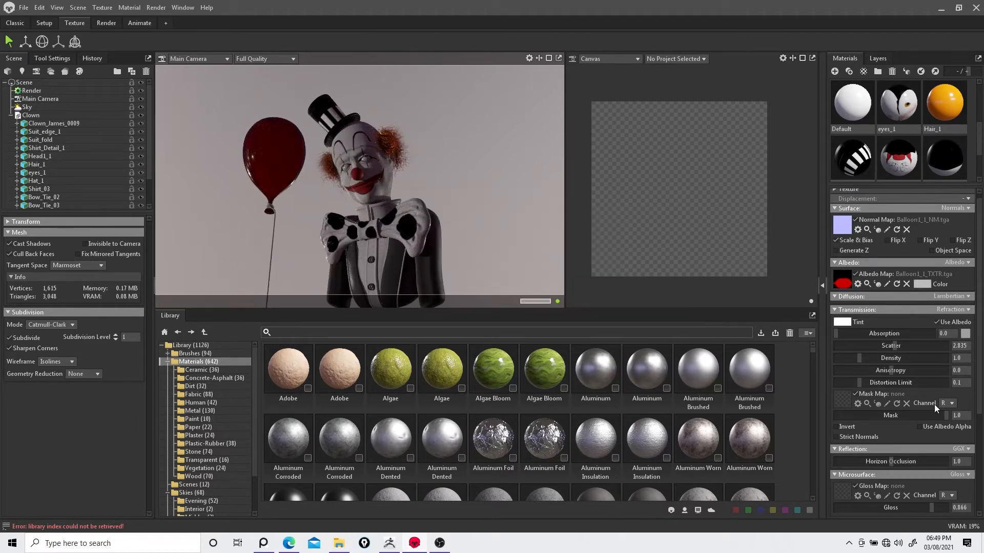
left_click_drag(863, 358, 872, 358)
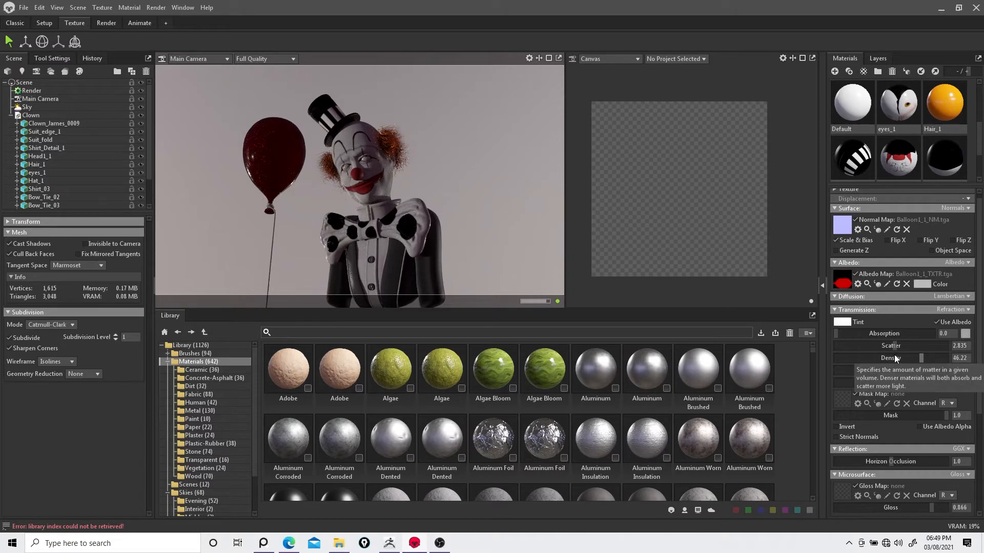
left_click_drag(841, 362, 898, 342)
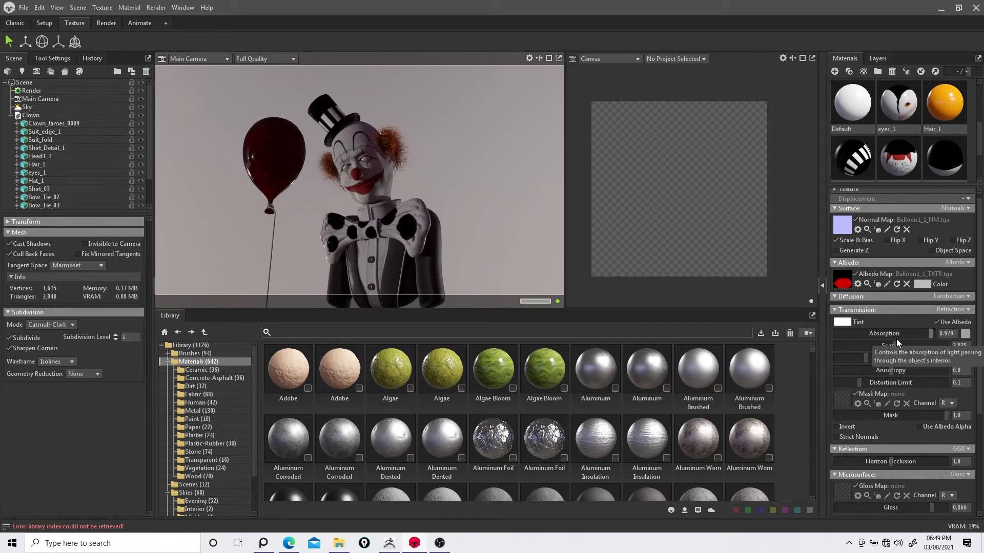
left_click(867, 336)
left_click(943, 343)
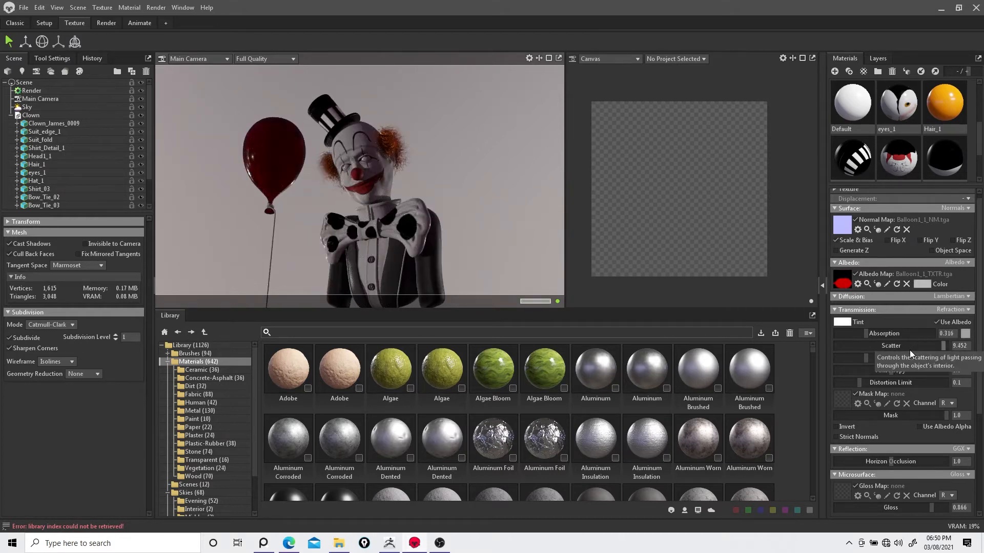
left_click(958, 311)
left_click(948, 318)
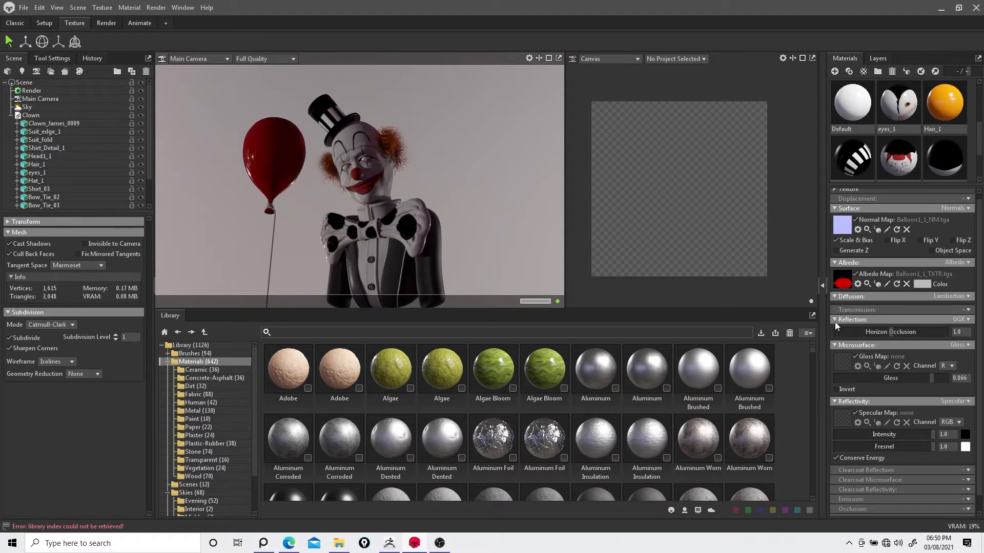
Step: Select the head and raise its material gloss to about 0.546
left_click(374, 176)
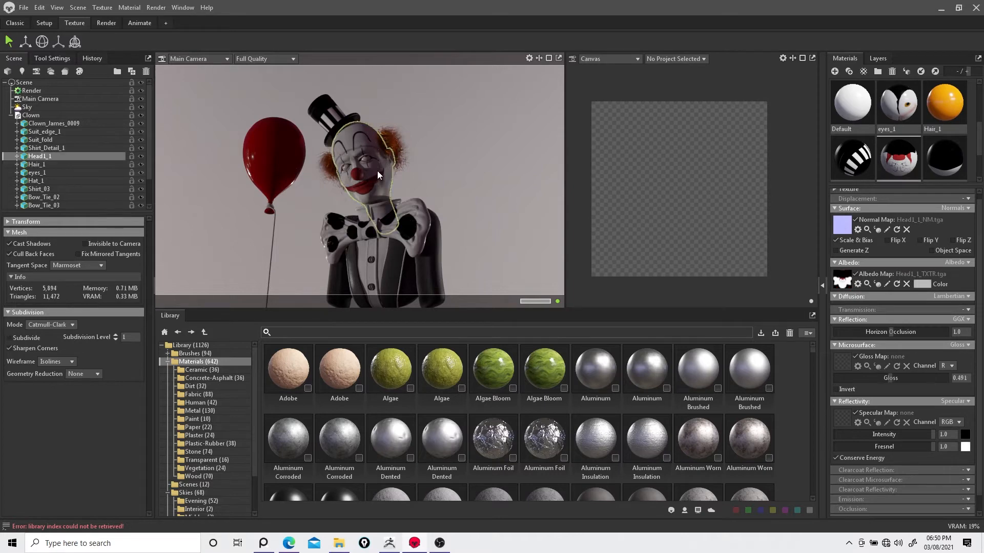
left_click_drag(917, 372, 895, 376)
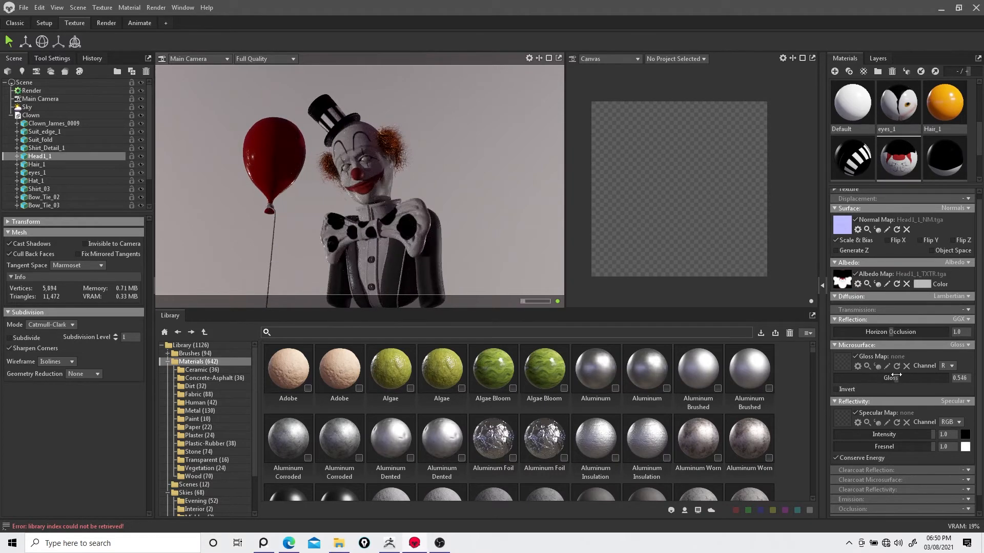
Step: Select the bow tie, switch its diffusion to Microfiber and set the sheen to about 0.742
left_click(416, 225)
left_click(966, 310)
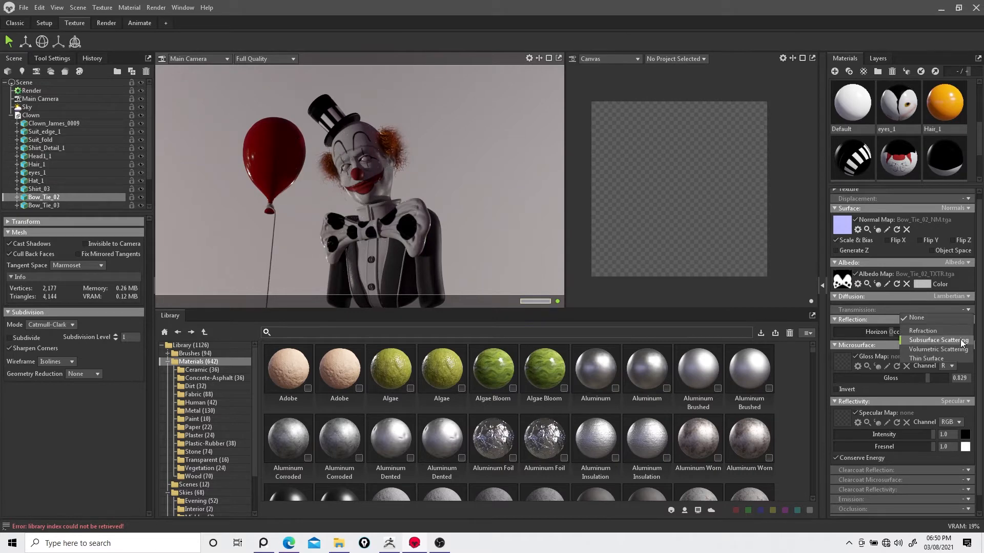
left_click_drag(978, 294, 982, 442)
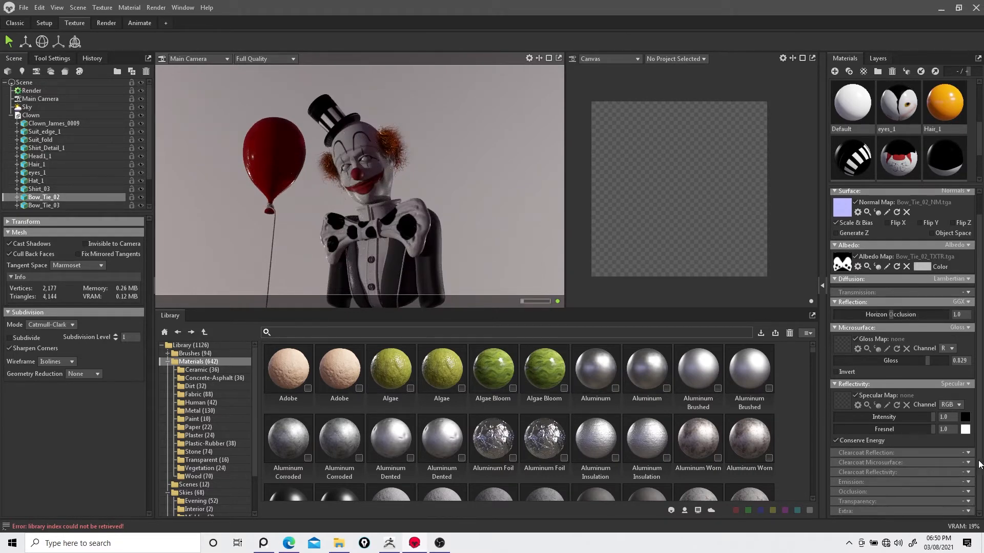
left_click(968, 483)
left_click(977, 492)
left_click(968, 493)
left_click(977, 486)
left_click(967, 501)
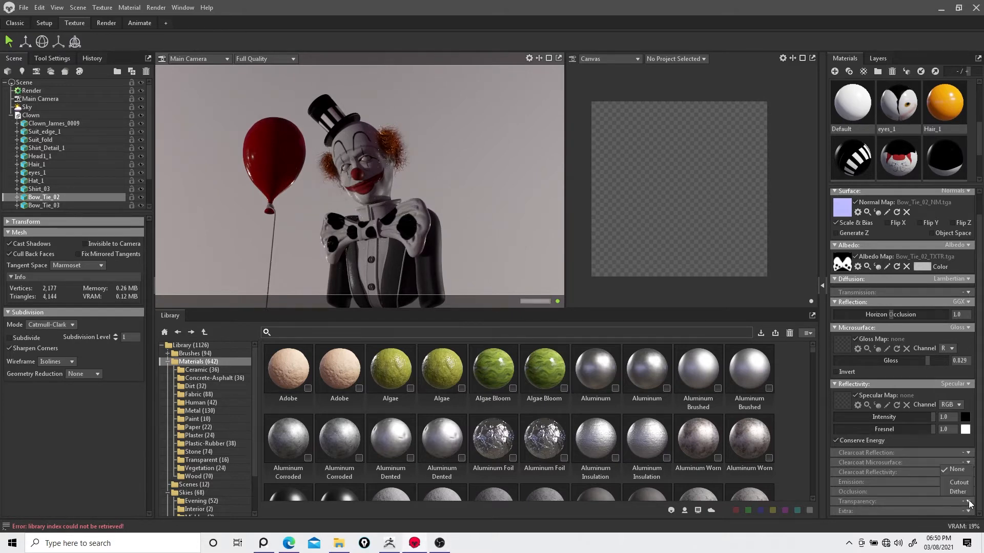
left_click(979, 480)
scroll(973, 389, "up", 1)
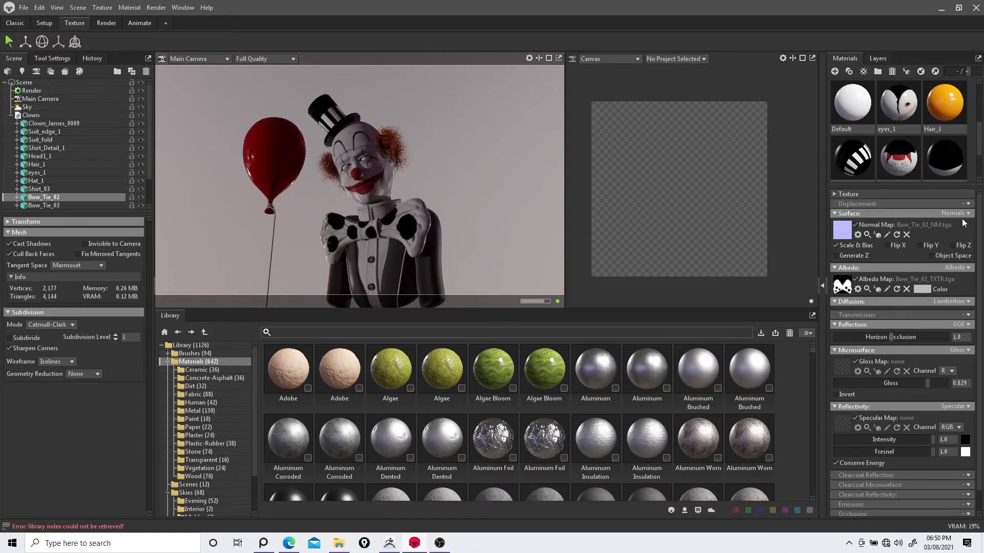
left_click(967, 302)
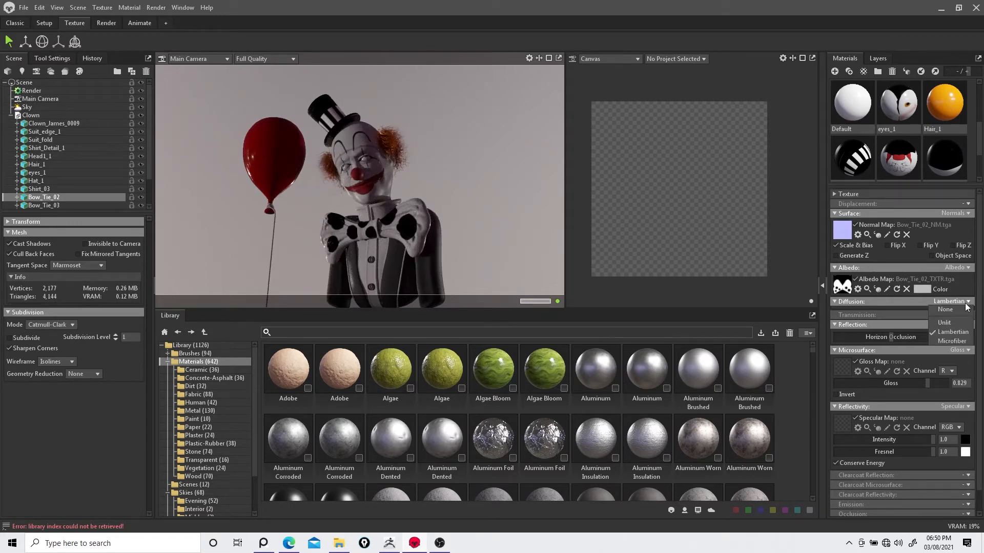
left_click(952, 341)
left_click_drag(930, 333, 915, 378)
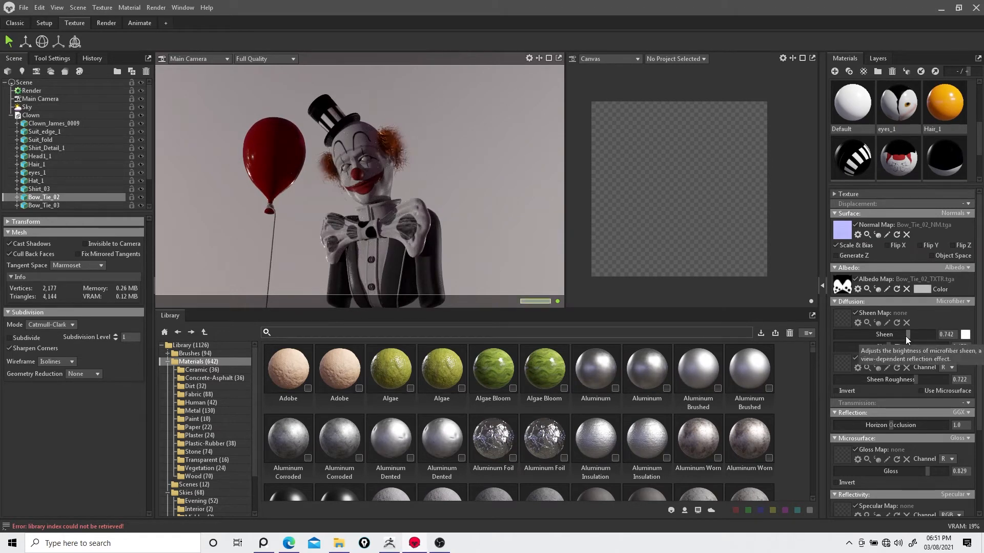
Step: Select the second bow tie piece, set its diffusion to Microfiber with sheen about 0.865
left_click(364, 229)
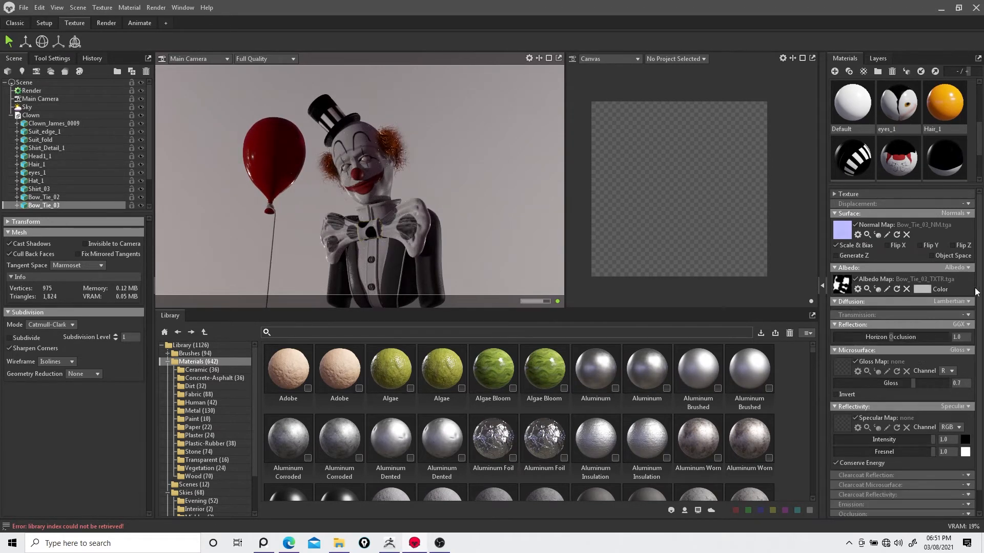
left_click(952, 301)
left_click(927, 334)
left_click_drag(927, 334, 910, 346)
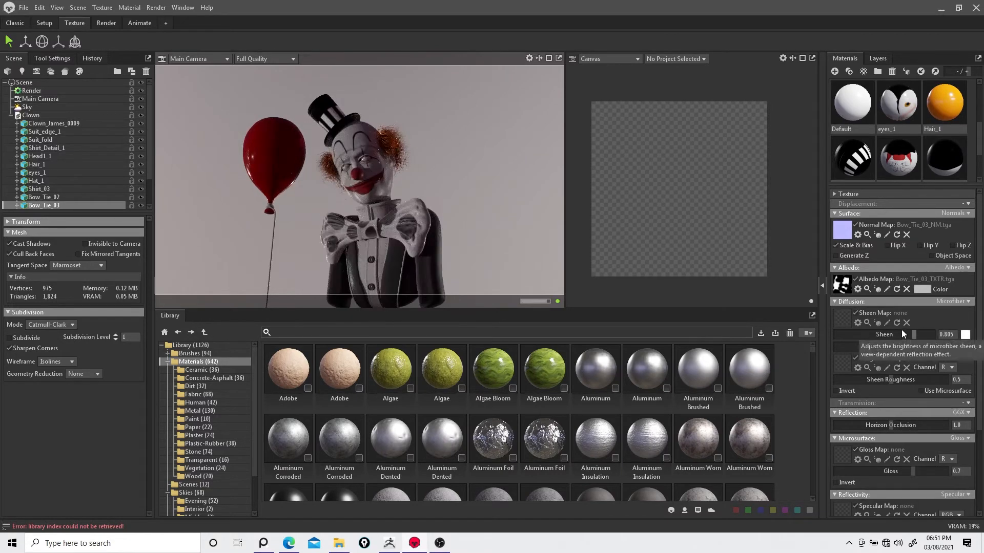
Step: Select the suit fold mesh, set its diffusion to Microfiber and lower the sheen to about 0.342
left_click(403, 272)
left_click(954, 301)
left_click(948, 320)
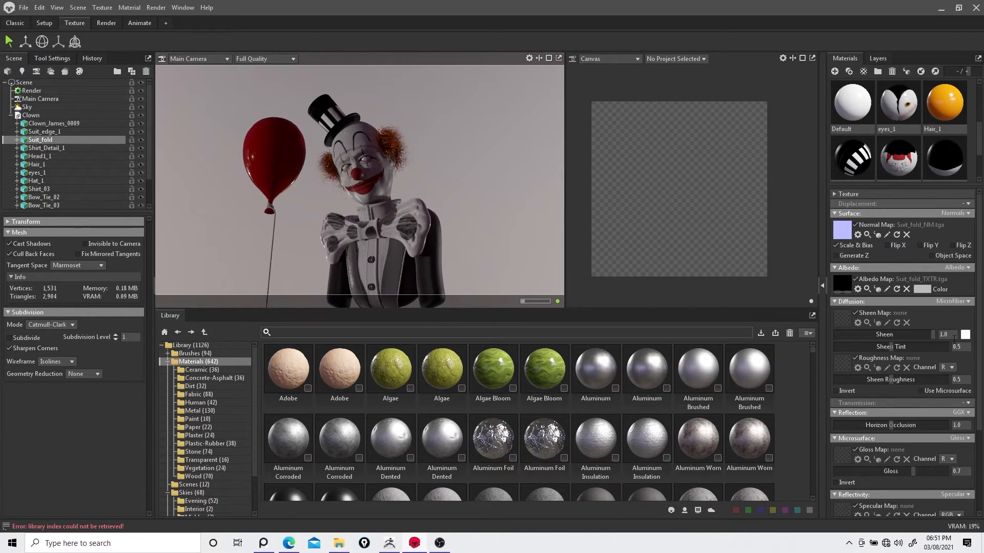
left_click_drag(938, 334, 881, 344)
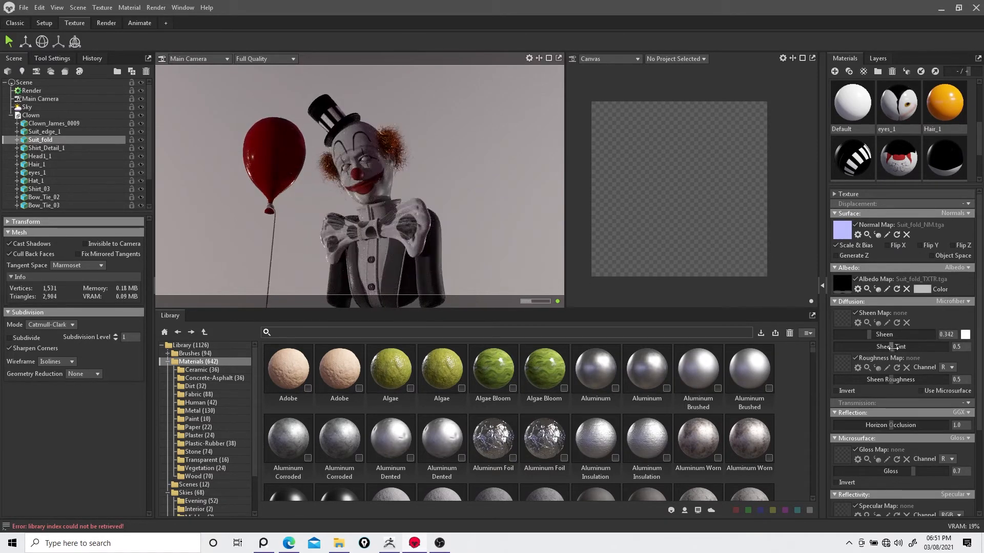
Step: Select the Clown_James_0009 mesh and raise its sheen to about 0.642
left_click(431, 281)
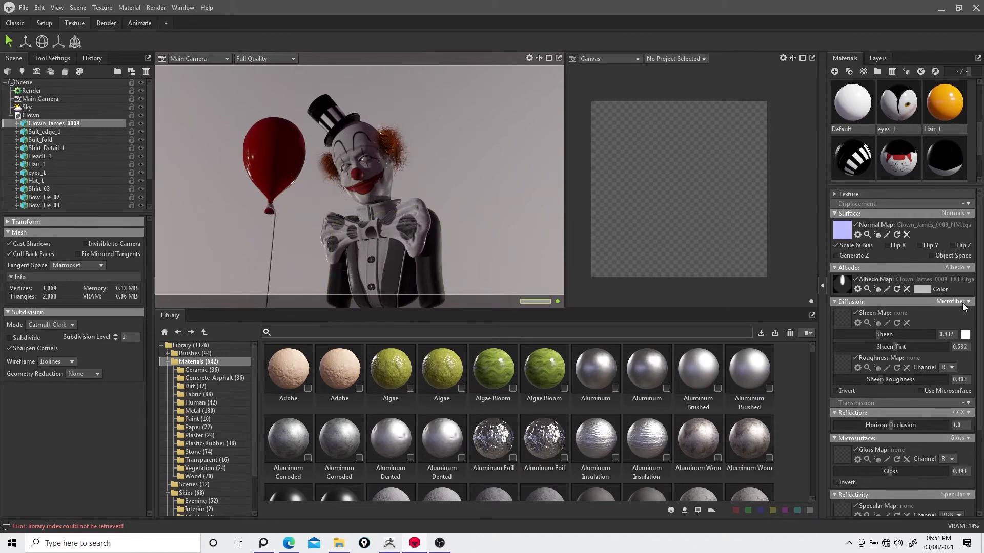
left_click_drag(878, 334, 897, 343)
Step: Group the balloon and its string into a new group named Balloon
left_click_drag(603, 309, 574, 390)
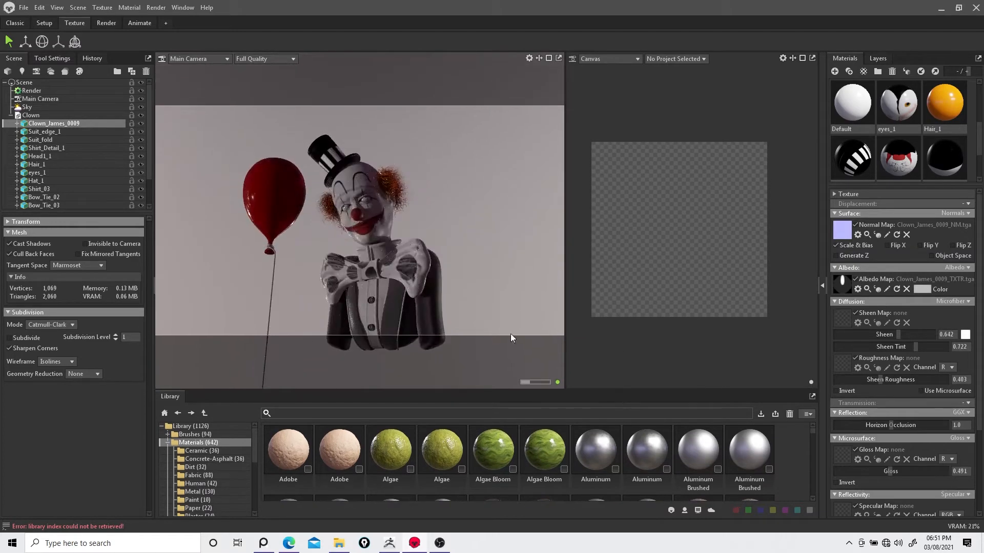
left_click_drag(465, 259, 419, 232)
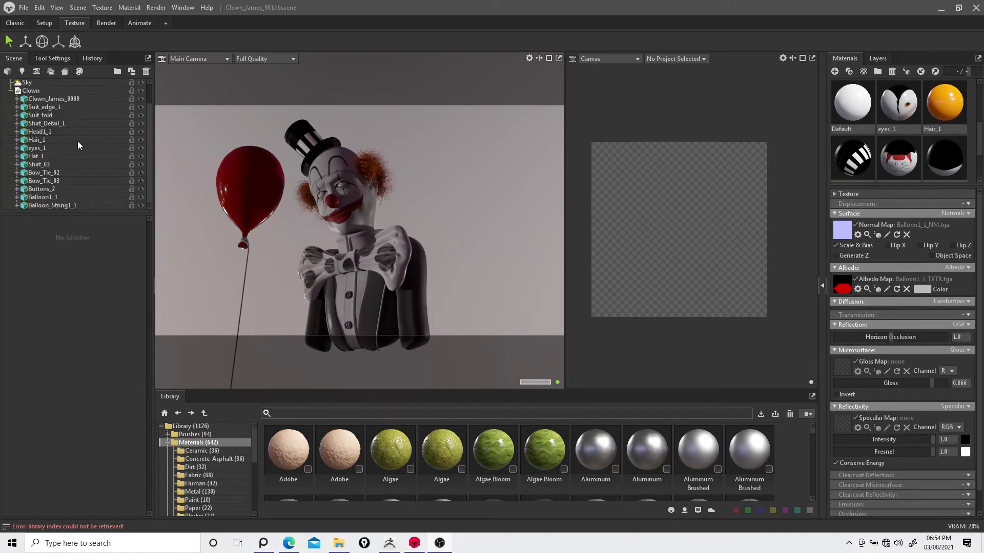
left_click(32, 198)
left_click(41, 206, "shift")
left_click(118, 72)
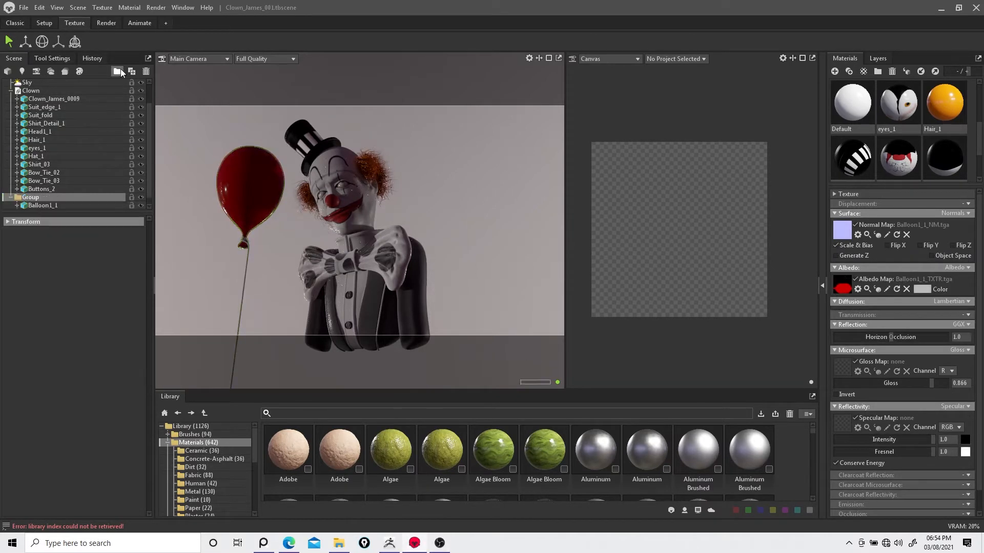
double_click(35, 199)
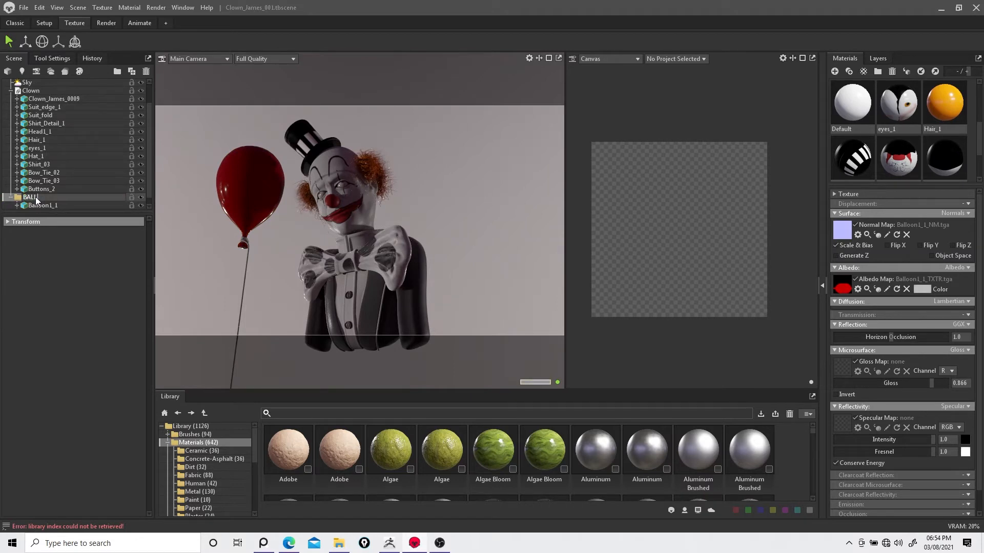
key("Return")
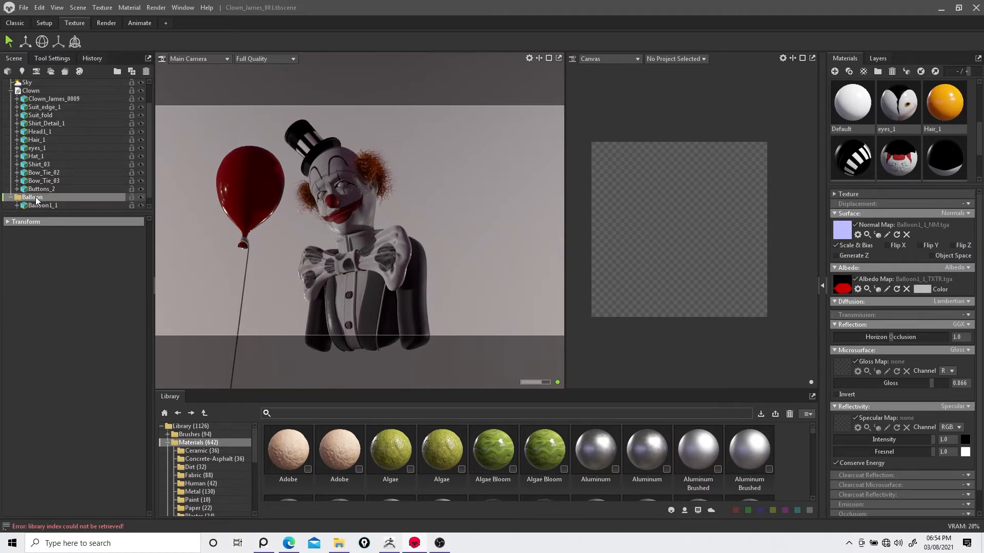
Step: Duplicate the Balloon group in the scene outliner
left_click(10, 197)
right_click(52, 208)
left_click(69, 222)
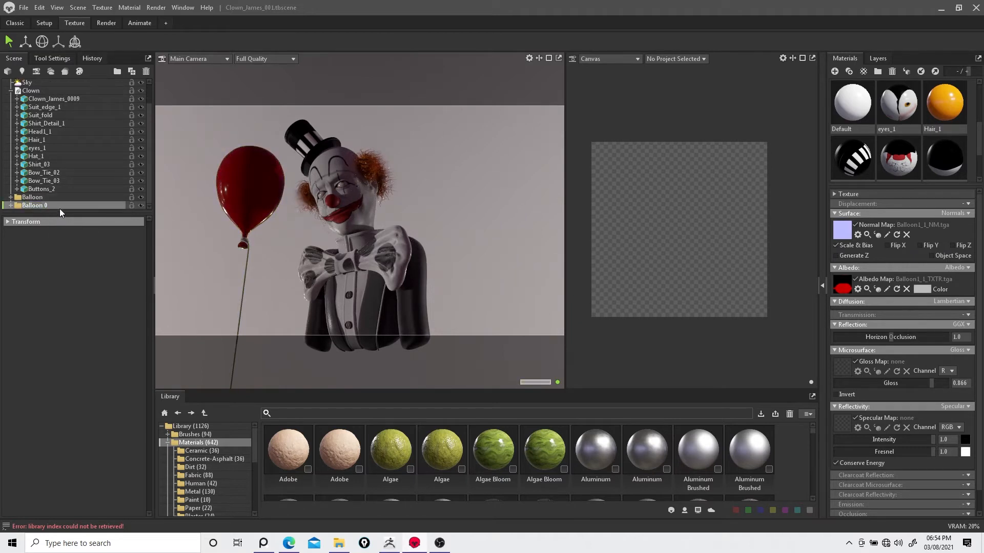
left_click(10, 206)
double_click(53, 190)
key("Return")
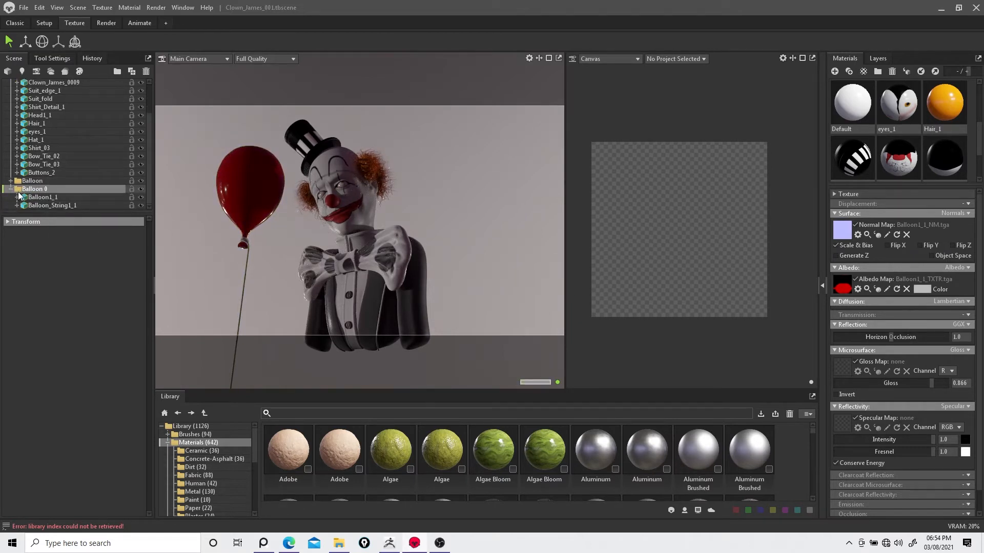
Step: Move the duplicated balloon group down and to the left of the original
left_click(66, 206, "shift")
left_click(26, 41)
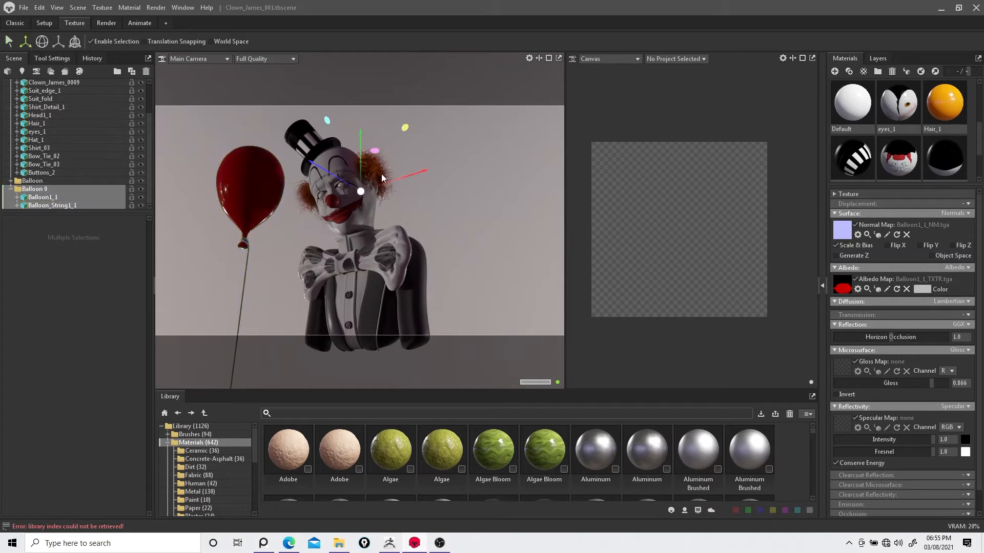
left_click_drag(426, 169, 374, 290)
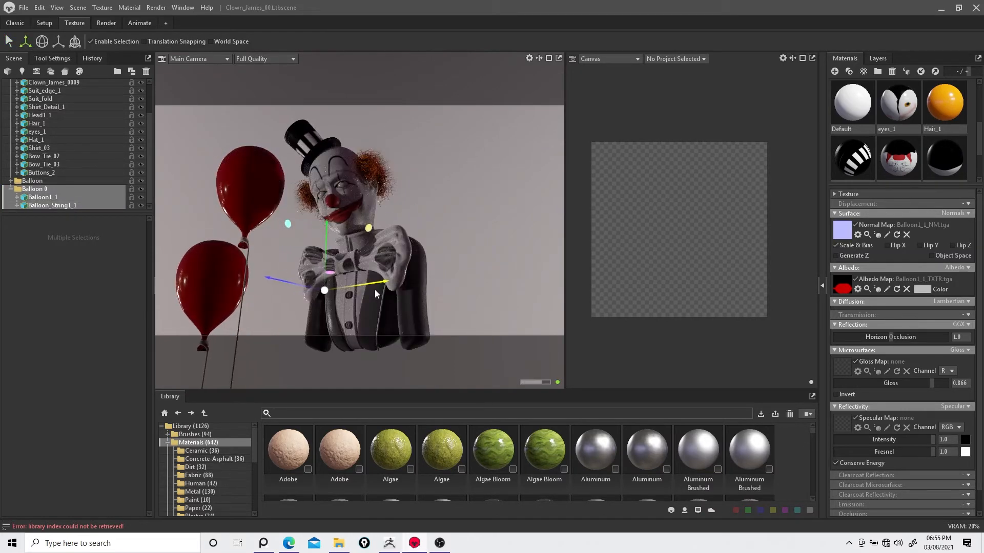
Step: Switch the viewport to the Perspective camera and reposition the duplicated balloon beside the clown's body
left_click(213, 58)
left_click(193, 87)
left_click(412, 184)
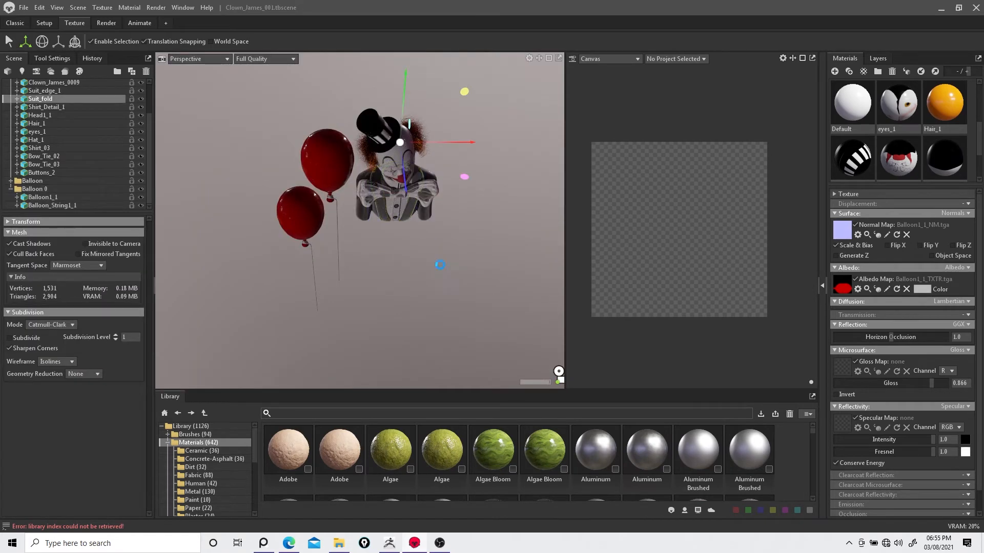
left_click(60, 188)
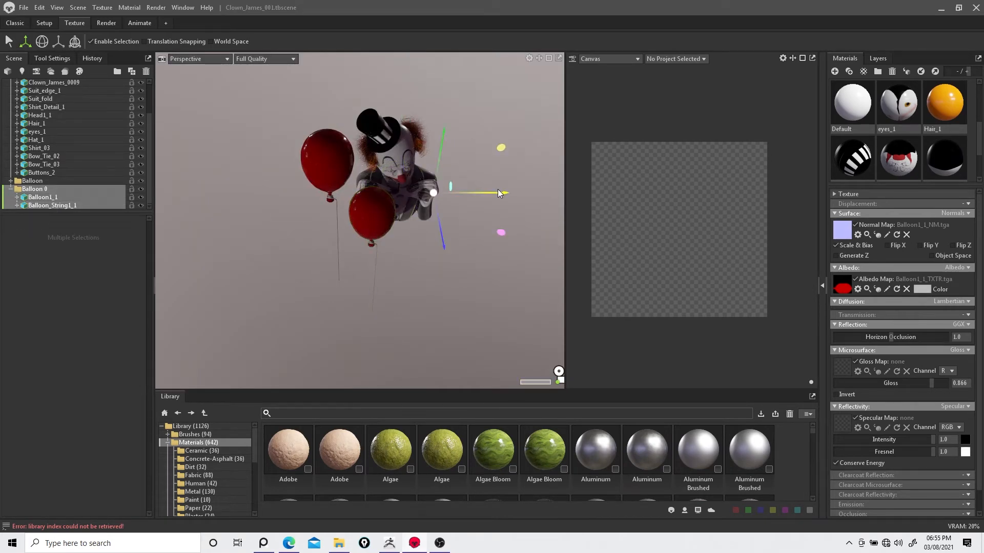
left_click_drag(498, 193, 484, 203)
mouse_move(430, 246)
left_mouse_down()
mouse_move(432, 256)
mouse_move(437, 247)
left_mouse_up()
scroll(437, 247, "down", 3)
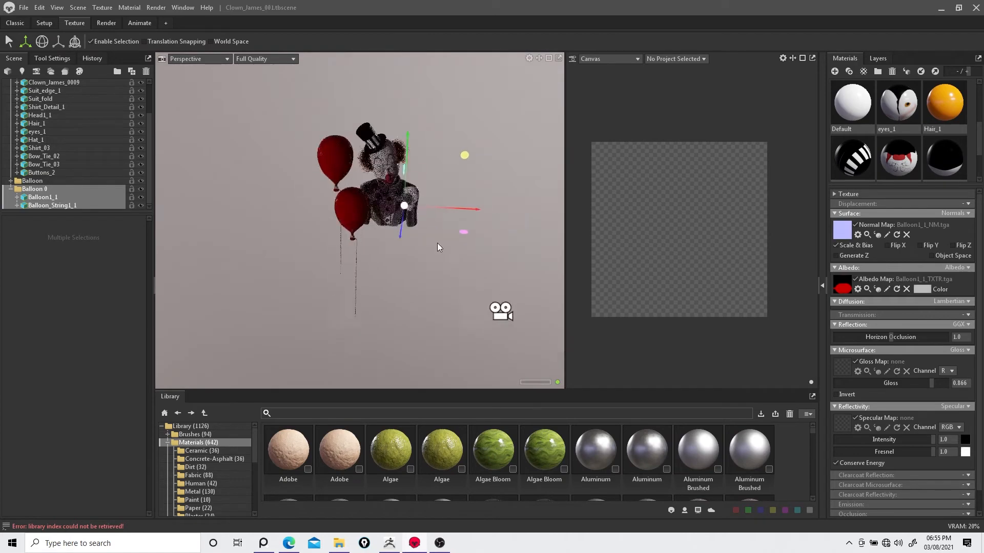
scroll(380, 248, "up", 5)
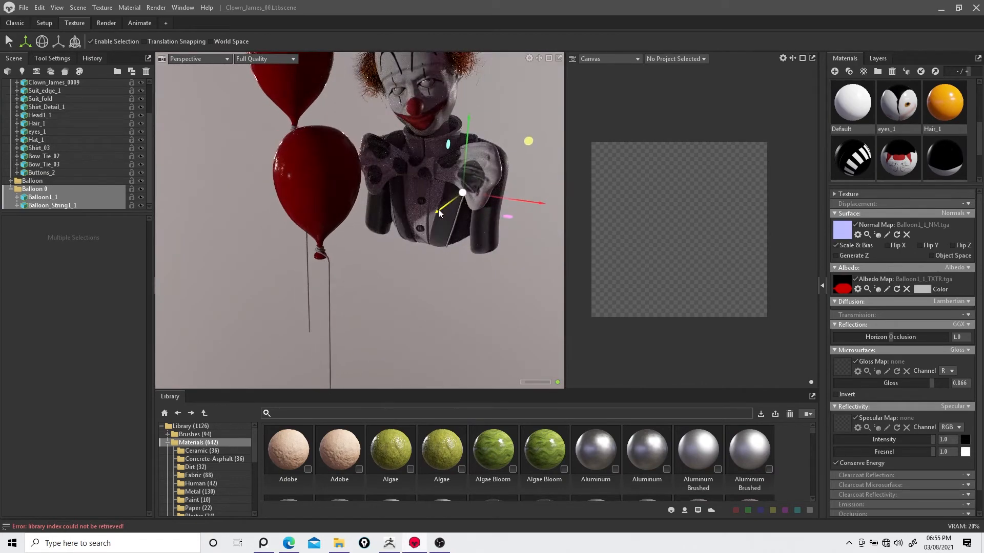
left_click_drag(438, 209, 443, 261)
Step: Rename the balloon material Balloon_Red and duplicate it as a new material named Balloon_Blue
scroll(917, 137, "down", 1)
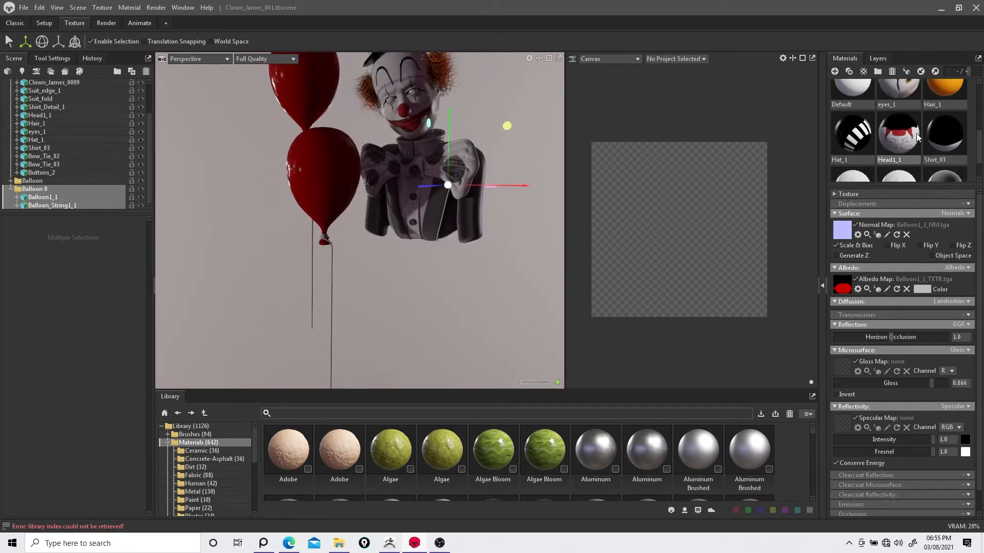
scroll(892, 128, "down", 3)
double_click(860, 129)
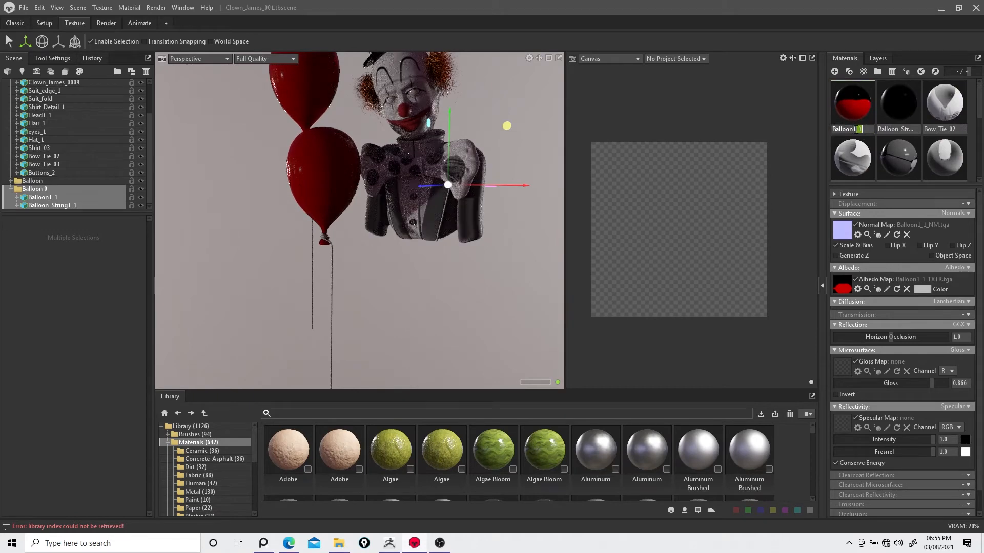
key("Return")
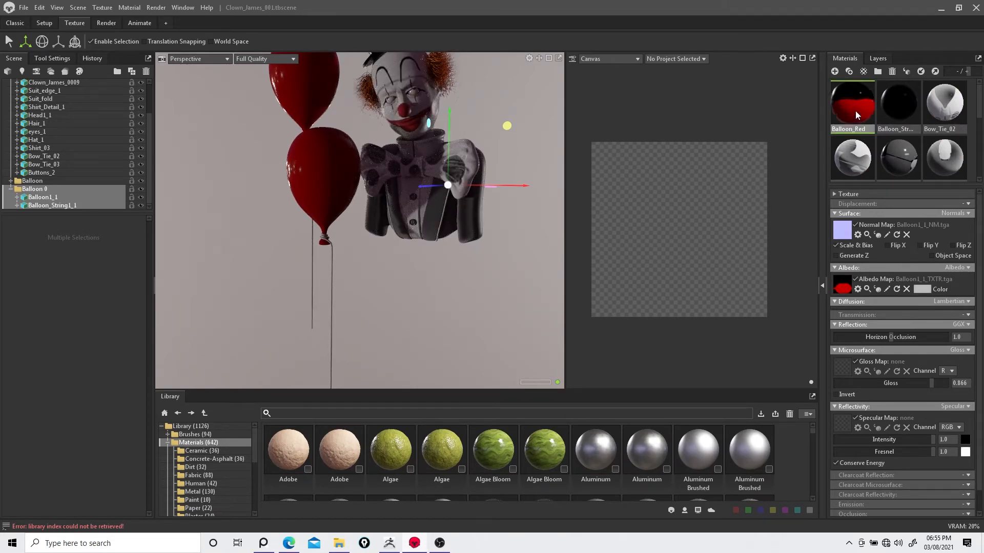
left_click_drag(896, 129, 964, 127)
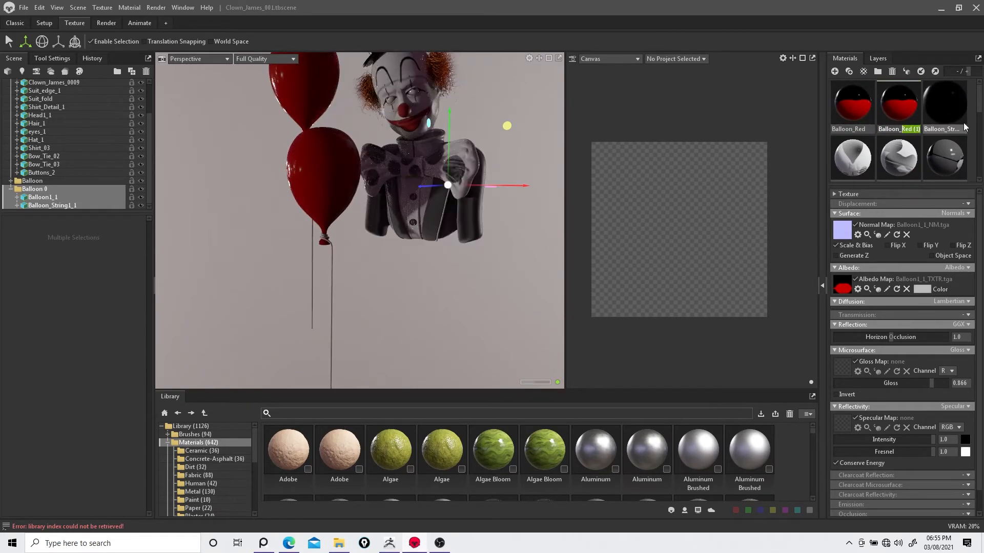
type("Blue")
key("Return")
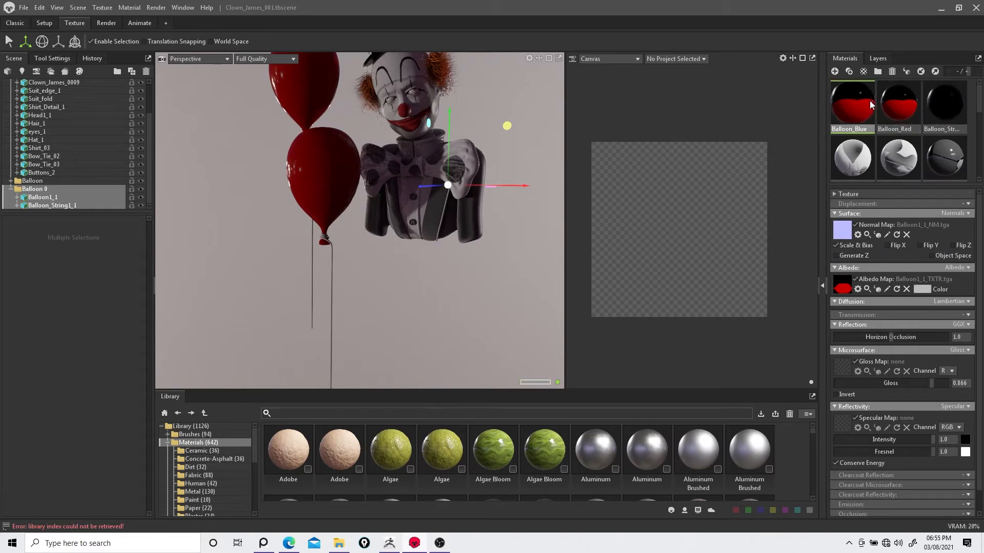
Step: Apply Balloon_Blue to the duplicated balloon and set its albedo color to orange
left_click_drag(852, 102, 331, 177)
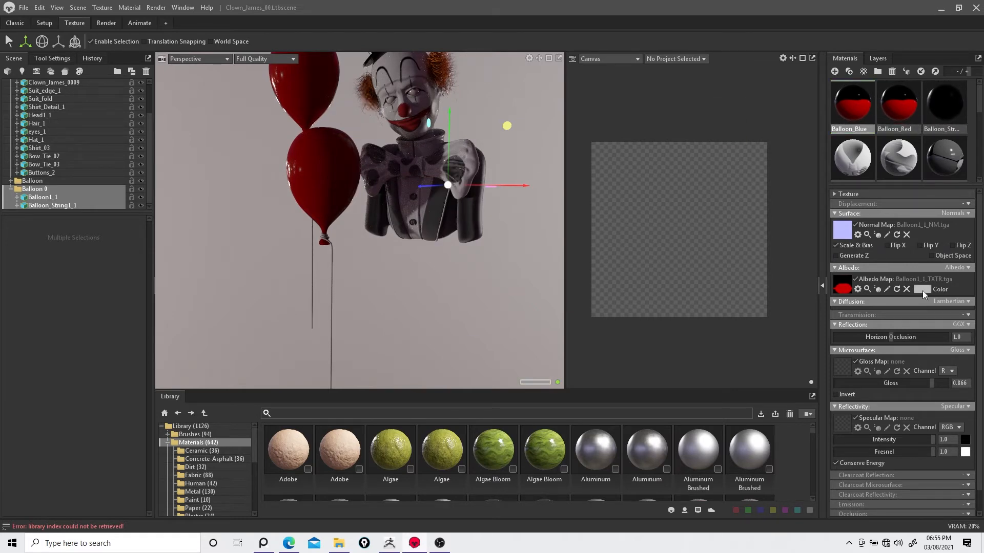
left_click(923, 291)
left_click(575, 239)
left_click_drag(588, 235, 588, 202)
left_click(855, 279)
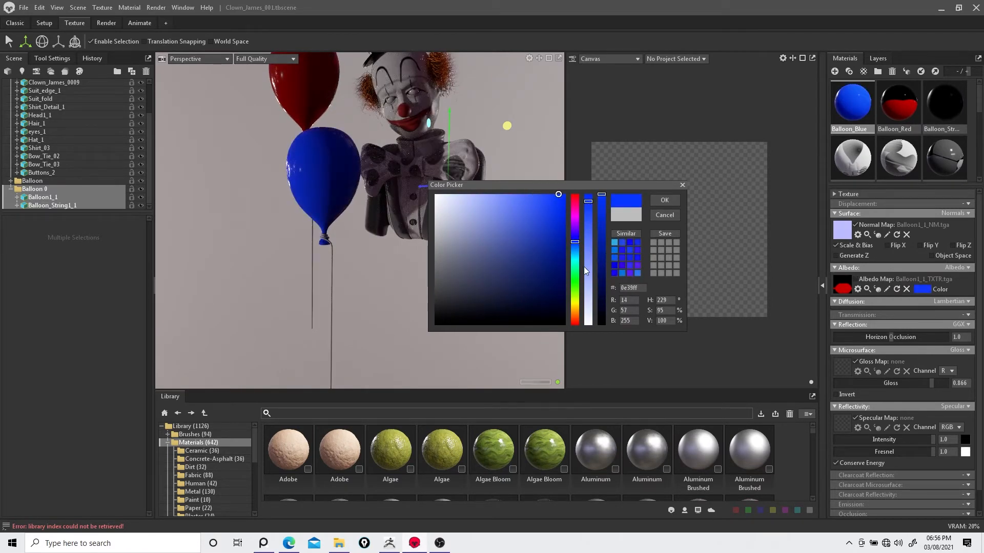
left_click_drag(574, 266, 575, 315)
left_click(664, 201)
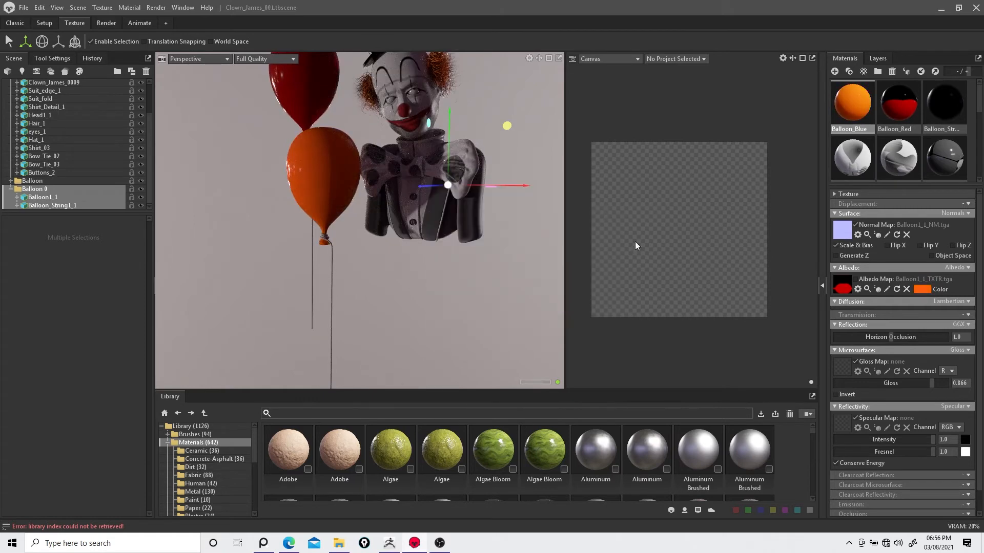
Step: Duplicate the orange balloon group and move the copy up to the clown's right side
left_click_drag(389, 241, 557, 246)
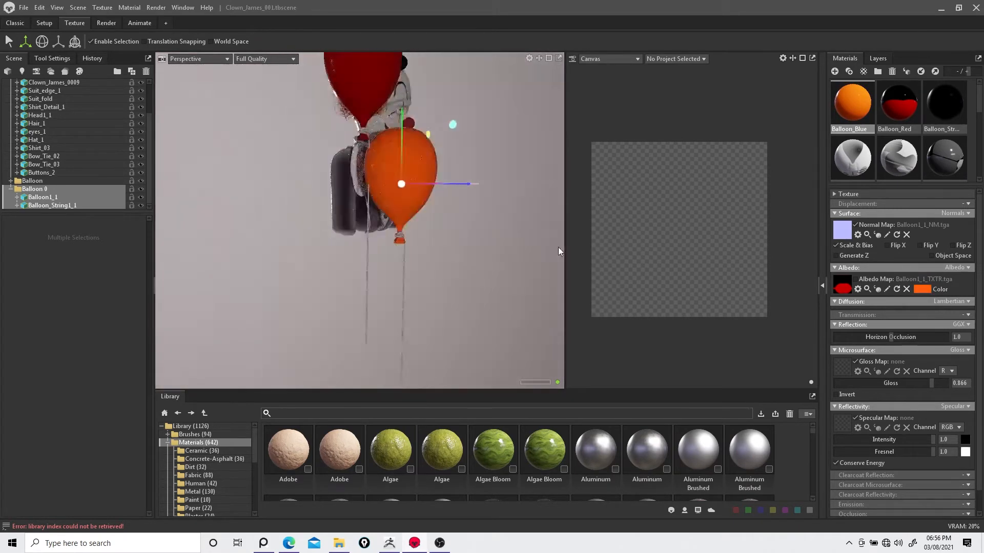
left_click(380, 196)
left_click(399, 266, "shift")
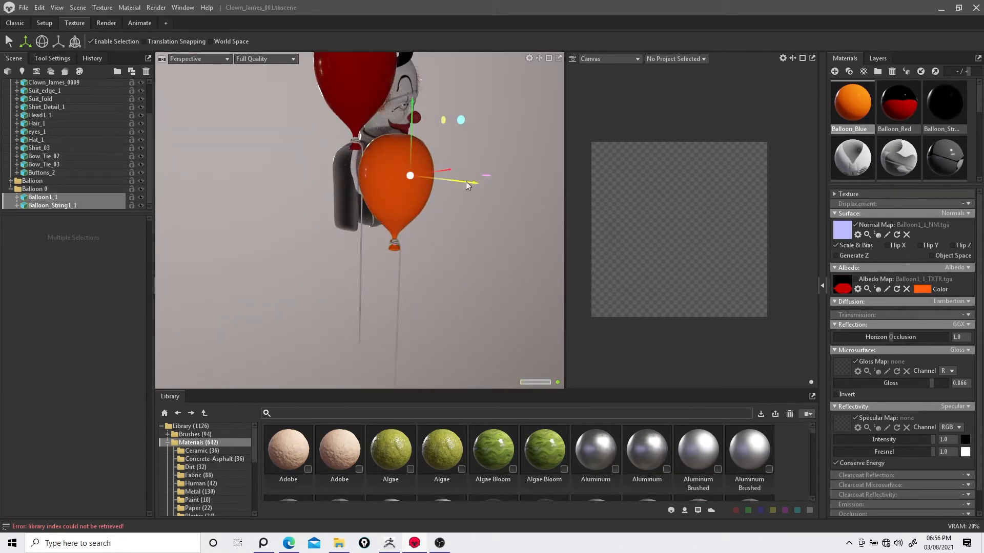
left_click_drag(465, 181, 364, 264)
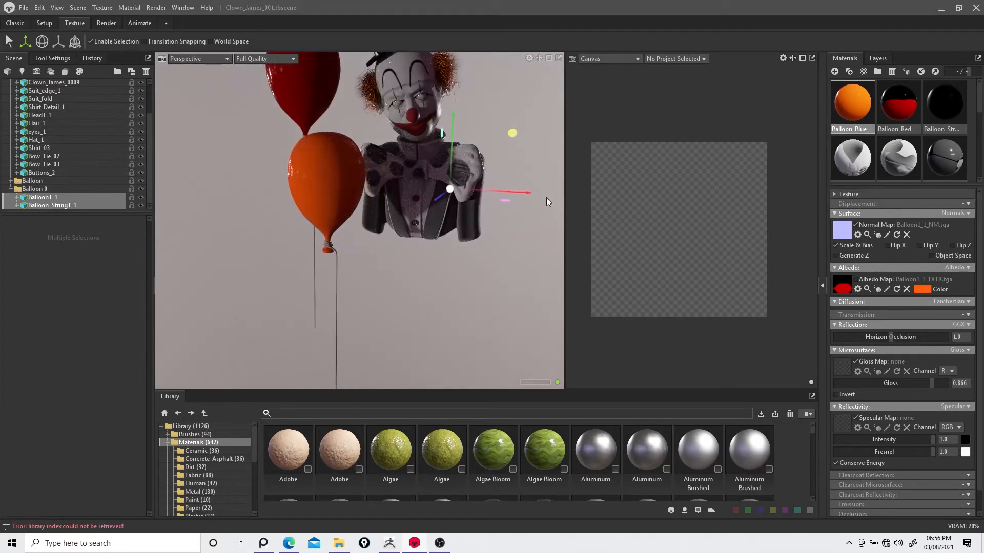
left_click(40, 190)
right_click(40, 189)
left_click(62, 204)
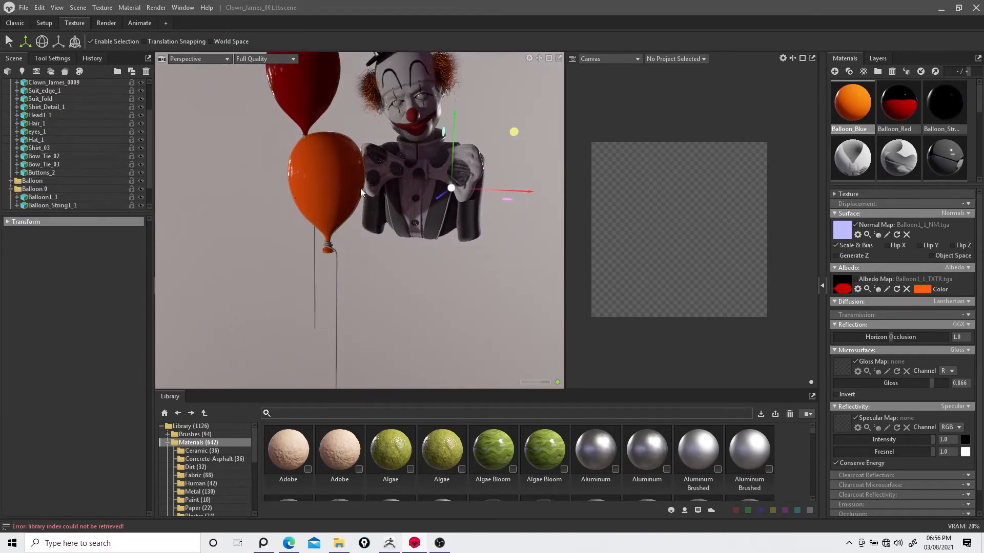
scroll(64, 176, "down", 2)
left_click(64, 206, "shift")
left_click_drag(526, 196, 630, 202)
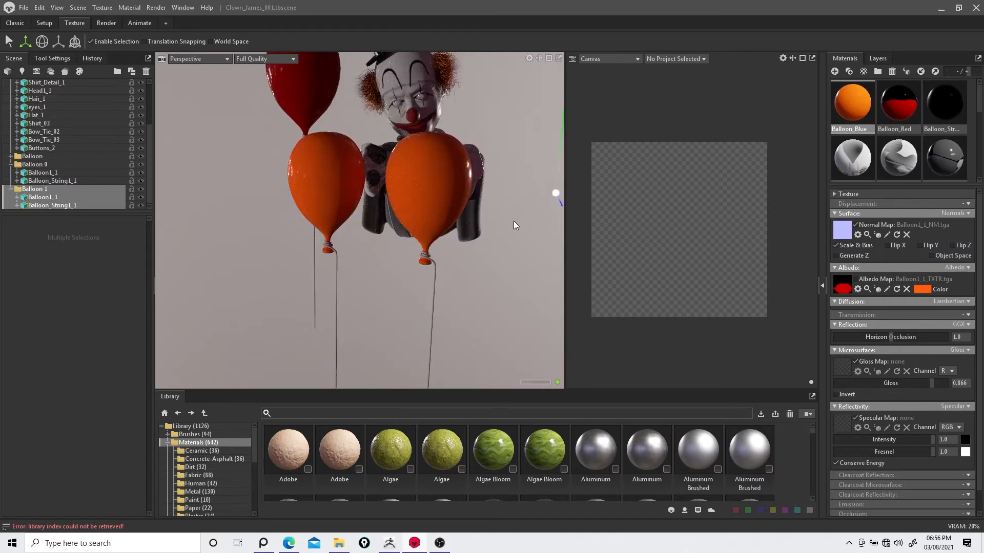
left_click_drag(515, 224, 552, 96)
left_click_drag(501, 138, 432, 249)
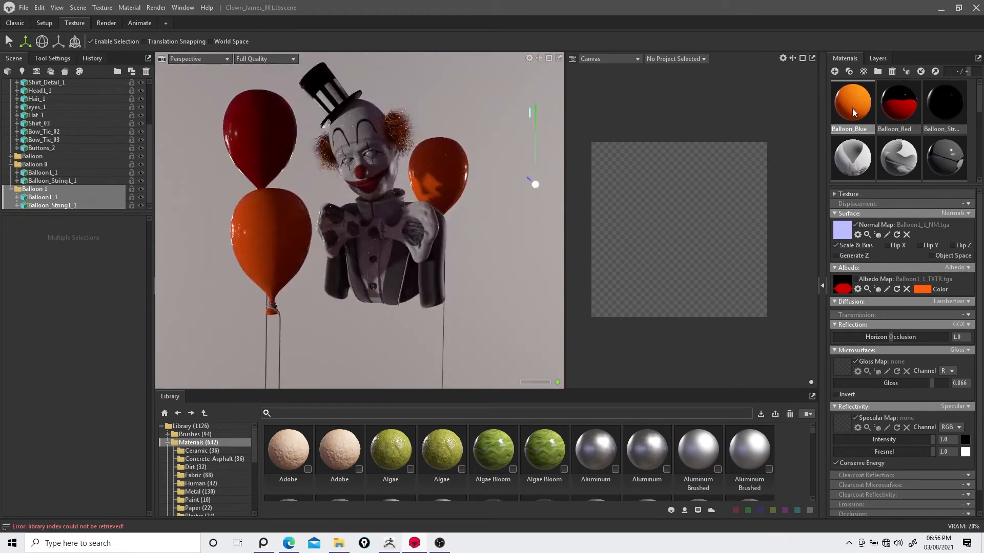
Step: Rename the orange material Balloon_Orange and duplicate it as a new material named Balloon_Purple
right_click(859, 107)
double_click(856, 129)
left_click_drag(855, 129, 965, 107)
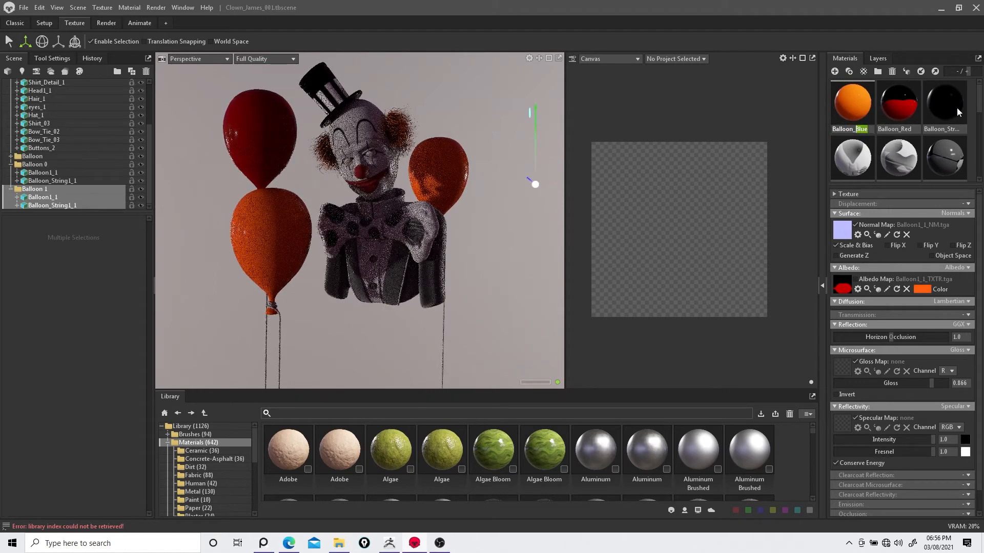
type("Orang")
key("Return")
right_click(855, 105)
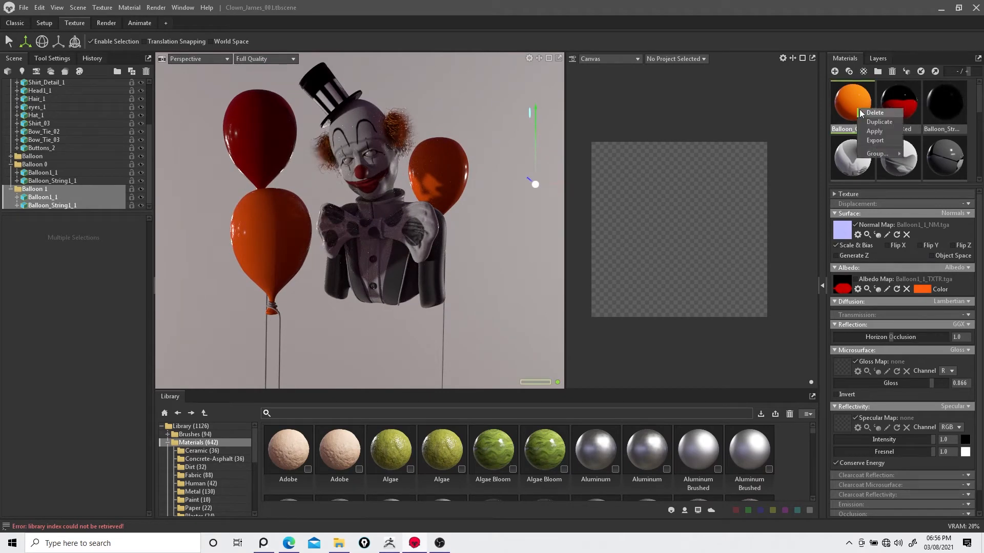
left_click(874, 113)
left_click_drag(856, 129, 967, 113)
type("Pu")
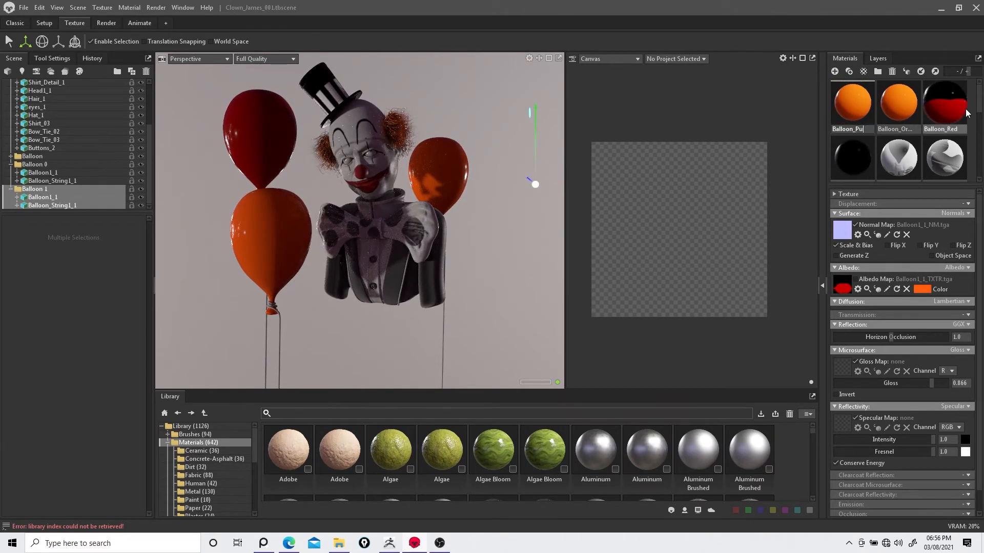
type("rple")
key("Return")
Step: Set Balloon_Purple's albedo color to purple (bf0eff) and reapply the orange material to the lower left balloon
left_click(921, 290)
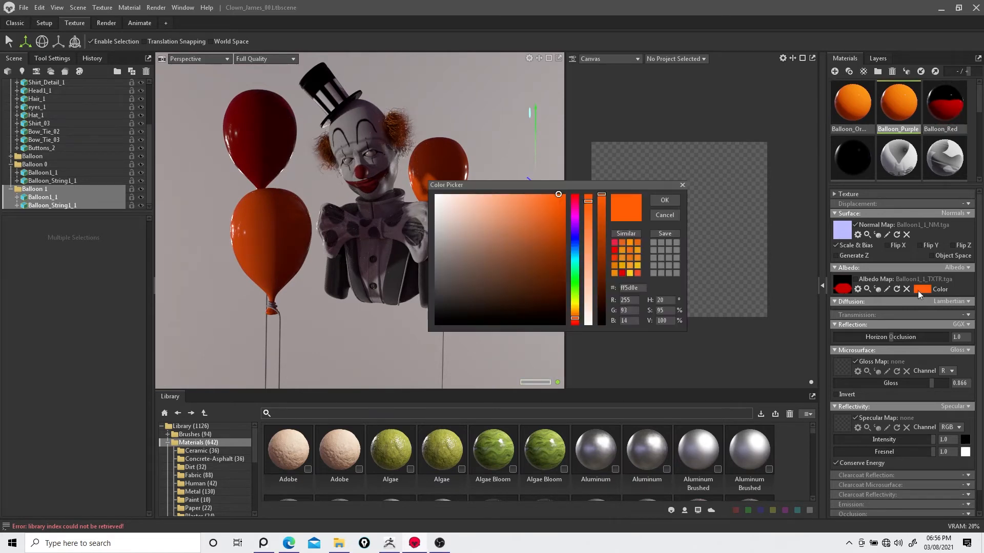
mouse_move(577, 276)
left_mouse_down()
mouse_move(576, 215)
mouse_move(579, 225)
left_mouse_up()
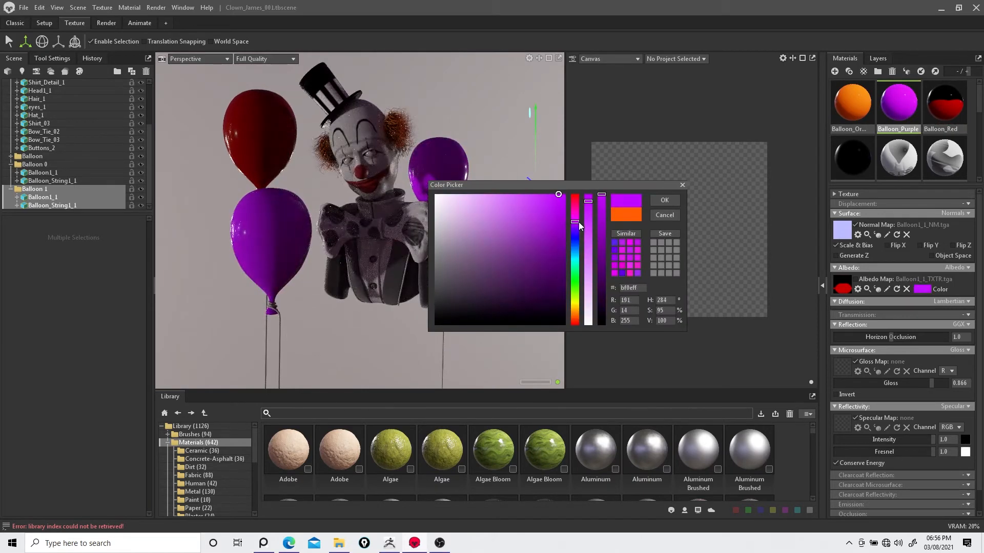
left_click(664, 200)
left_click_drag(852, 105, 261, 248)
Step: Move the purple balloon slightly lower and right beside the clown
left_click(444, 182)
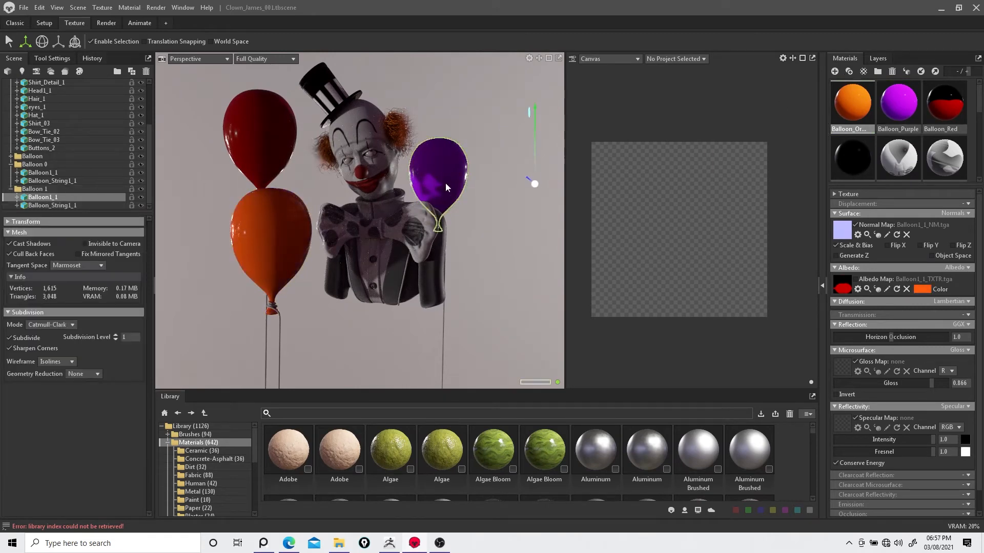
left_click_drag(444, 182, 462, 225)
left_click(452, 218, "ctrl")
left_click(453, 228, "ctrl")
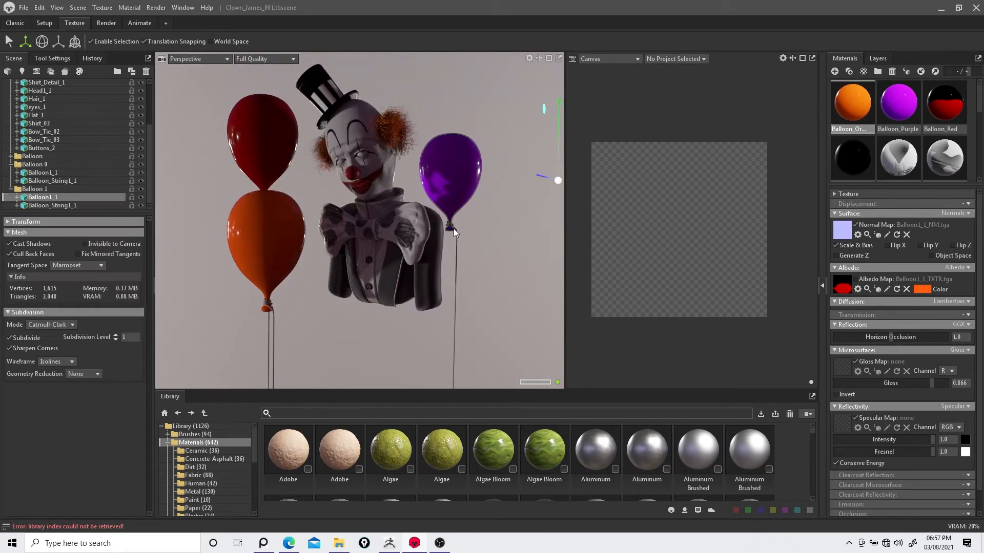
Step: Duplicate the purple balloon group and move the copy down beside the clown's left shoulder
left_click(70, 206, "ctrl")
left_click_drag(488, 177, 436, 175)
scroll(436, 175, "up", 2)
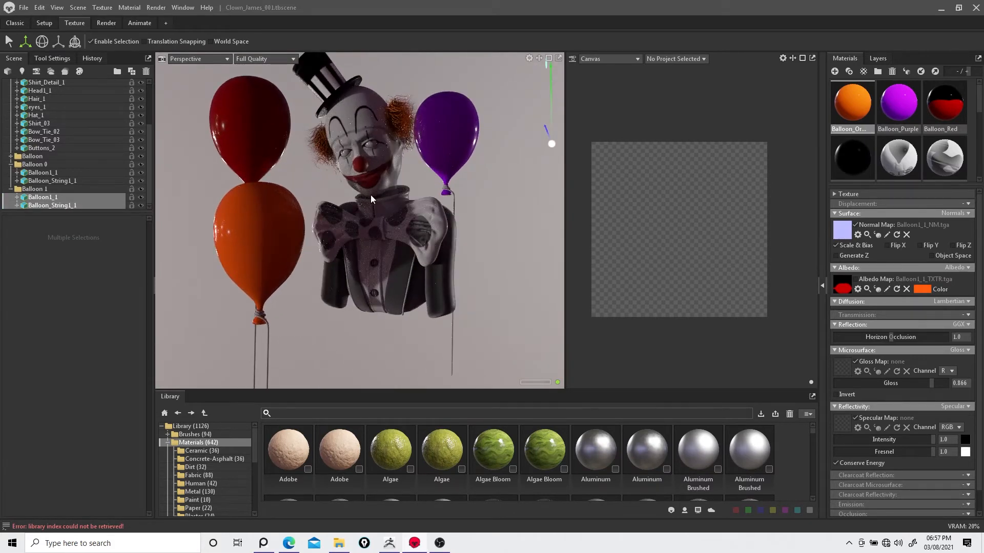
scroll(371, 195, "down", 1)
left_click(34, 189)
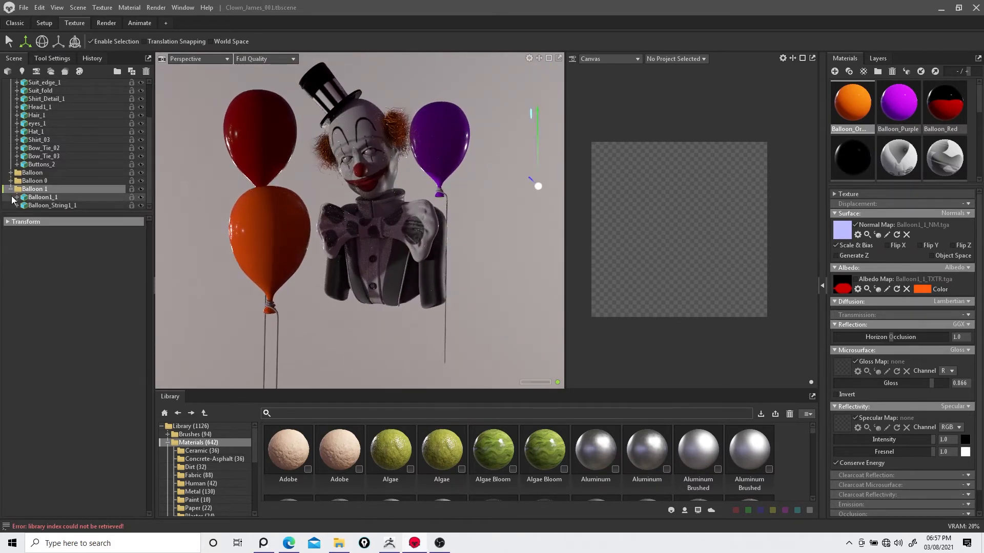
right_click(34, 207)
left_click(54, 219)
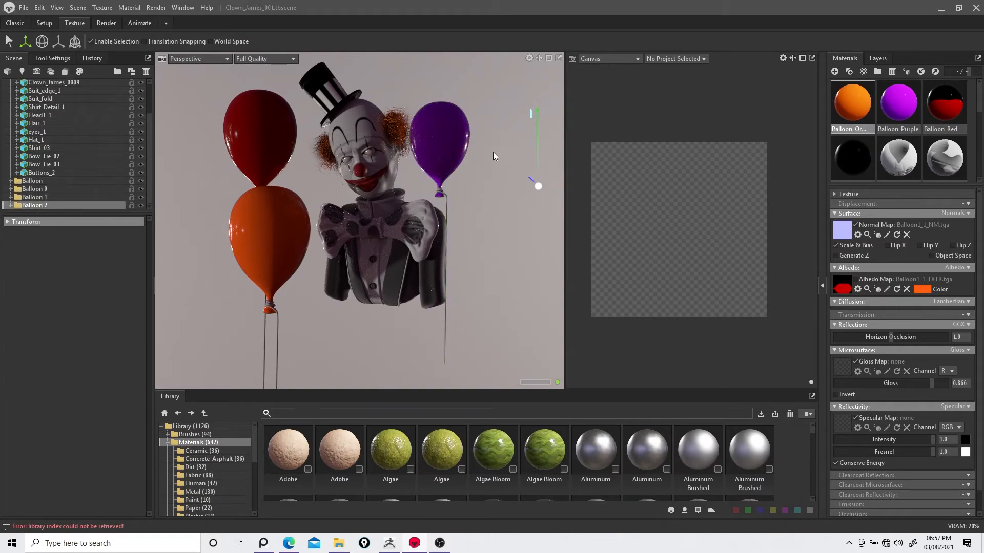
scroll(518, 189, "down", 2)
left_click_drag(549, 191, 427, 202)
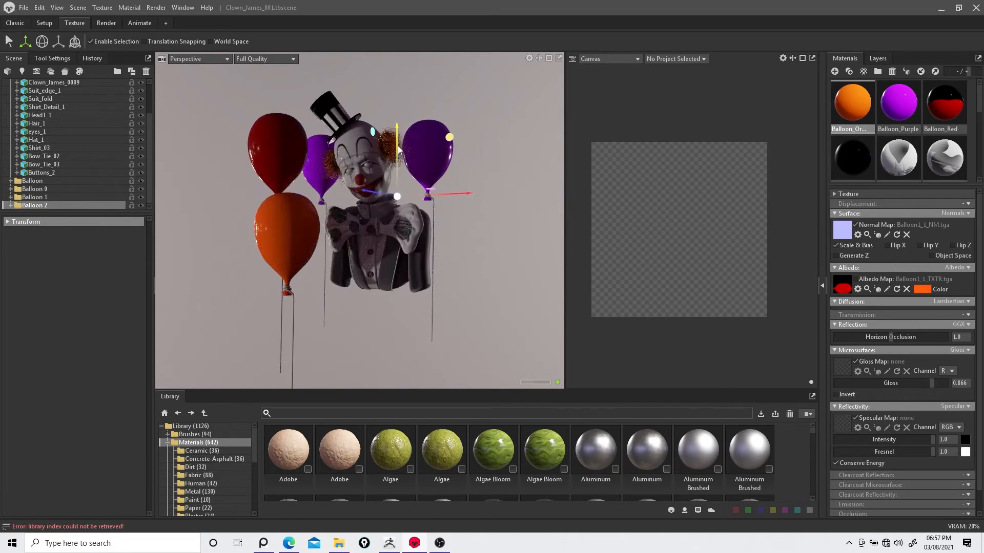
left_click_drag(393, 144, 392, 176)
scroll(426, 185, "up", 2)
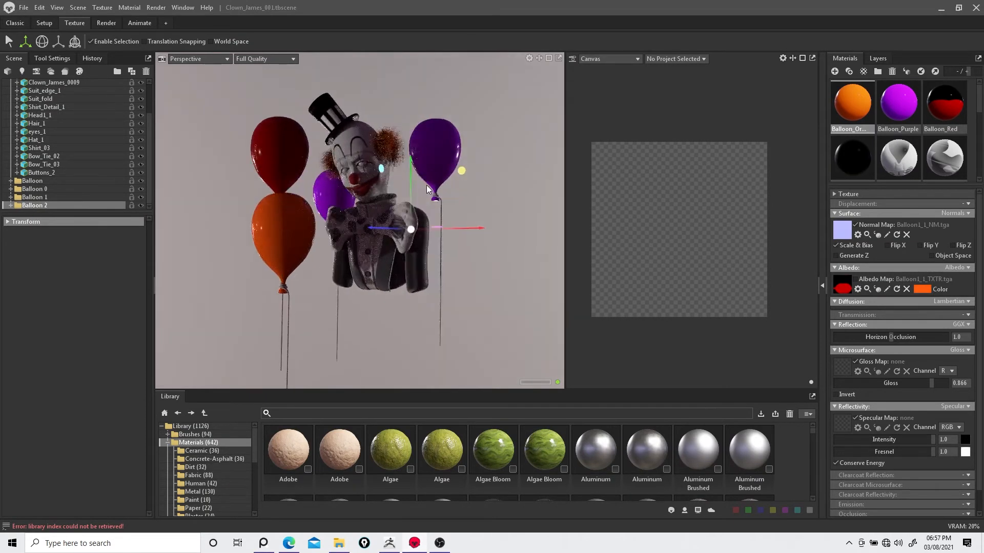
Step: Duplicate the orange balloon material and rename the copy Balloon_Blue
right_click(860, 113)
left_click(874, 126)
double_click(861, 130)
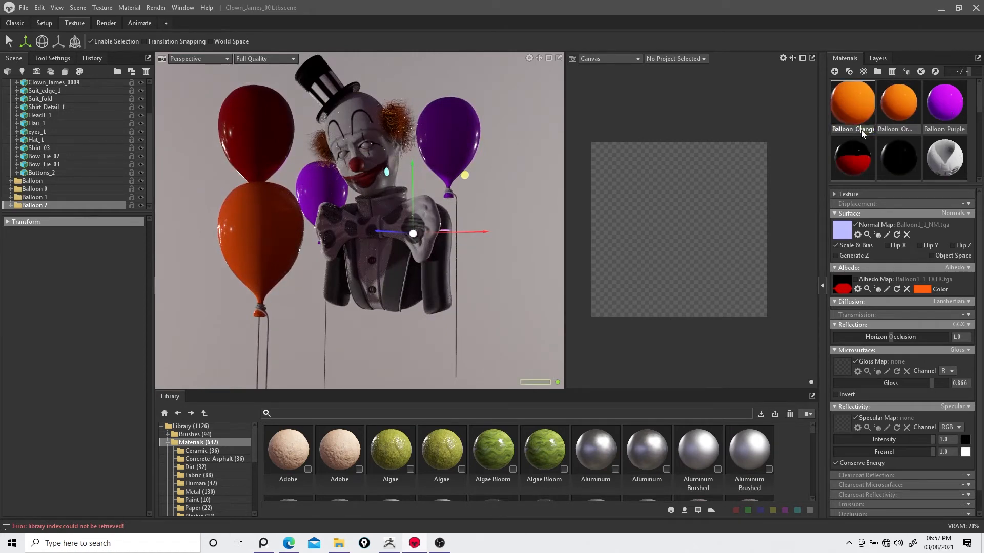
left_click_drag(857, 130, 907, 121)
type("Blue")
key("Return")
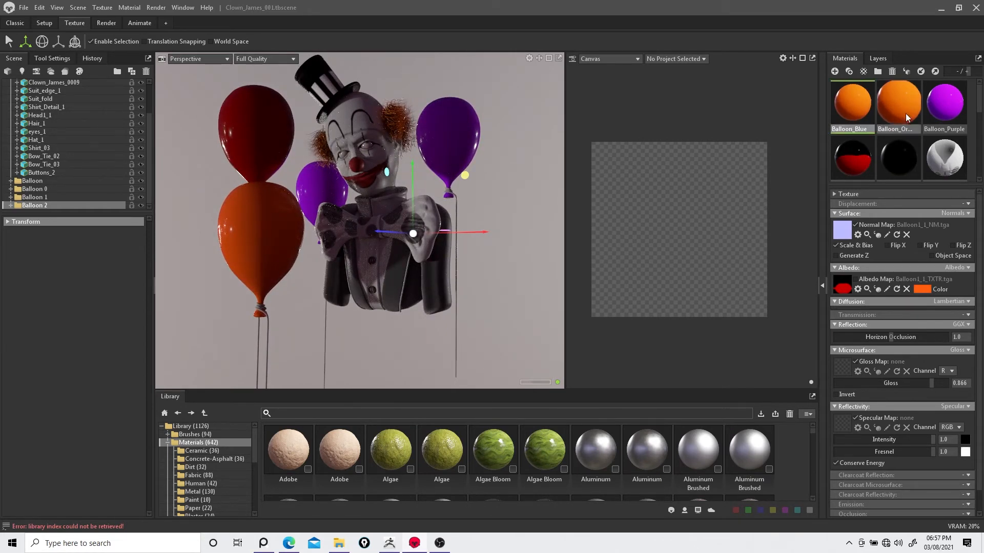
Step: Set Balloon_Blue's albedo color to 0e72ff, apply it to the new balloon, and reapply orange to the lower left balloon
left_click(923, 289)
left_click(576, 247)
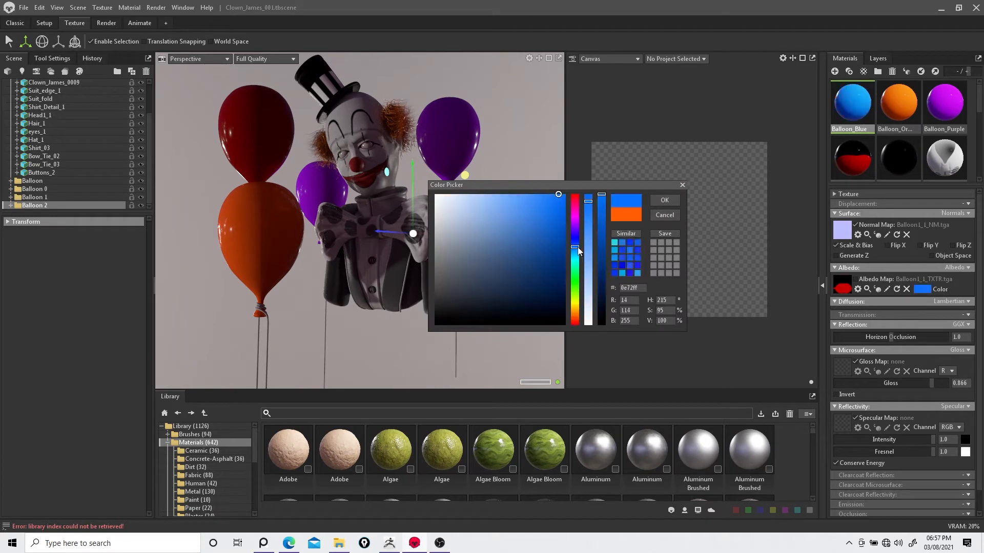
left_click(665, 201)
left_click_drag(849, 107, 323, 198)
left_click_drag(902, 96, 287, 223)
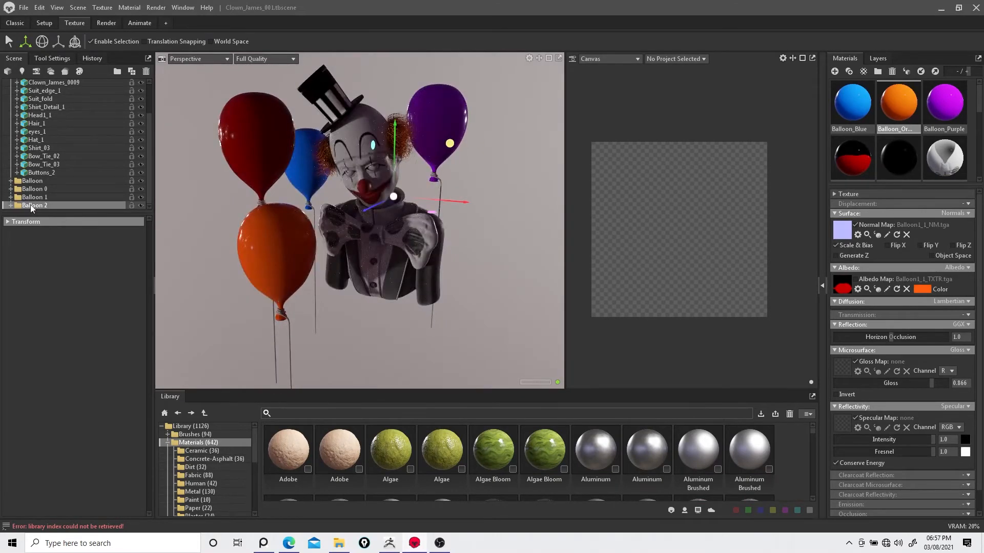
Step: Duplicate the blue balloon and place the copy lower down at the clown's right side
left_click_drag(463, 203, 589, 304)
scroll(588, 303, "down", 3)
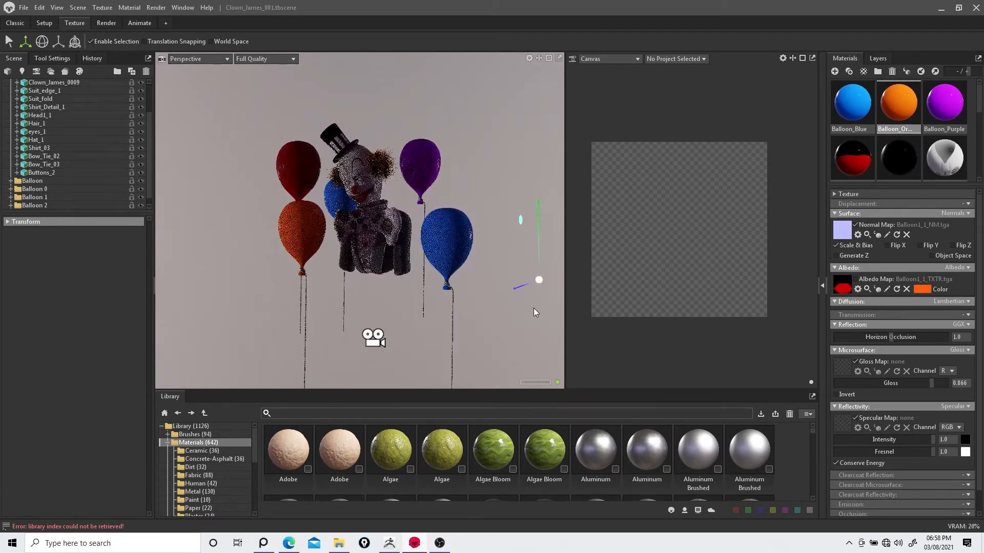
left_click_drag(531, 321, 550, 294)
scroll(405, 245, "up", 6)
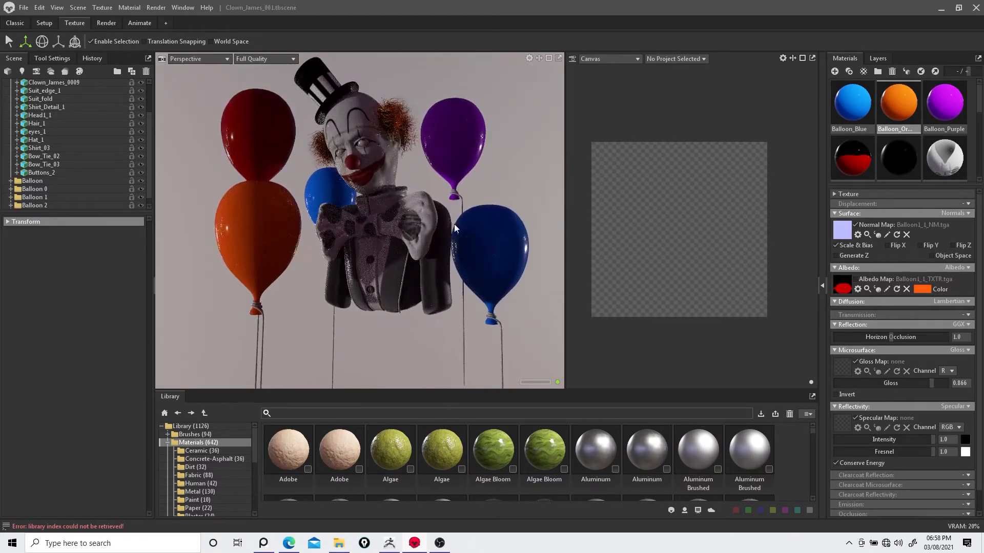
scroll(474, 205, "up", 1)
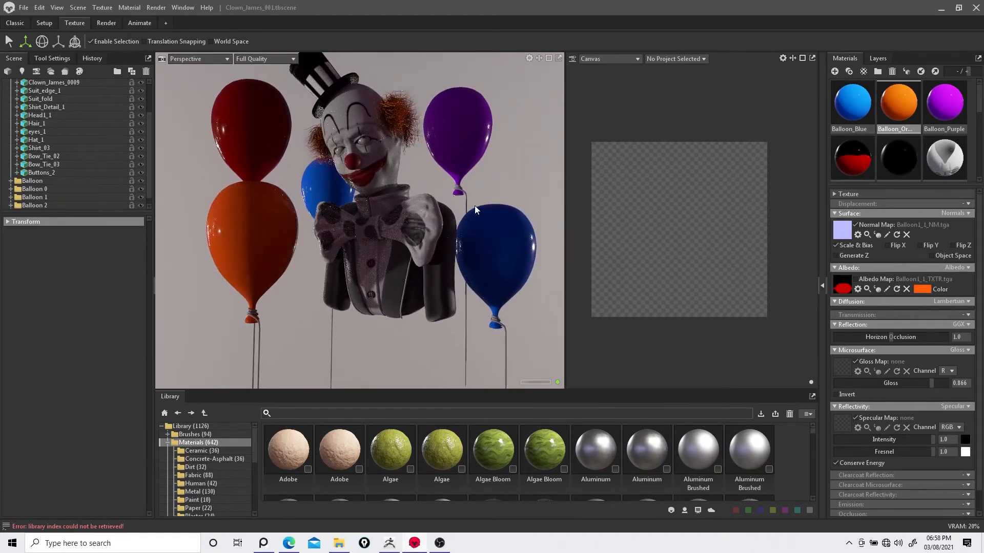
Step: Switch the viewport to look through the Main Camera
left_click(196, 59)
mouse_move(204, 68)
left_click(253, 68)
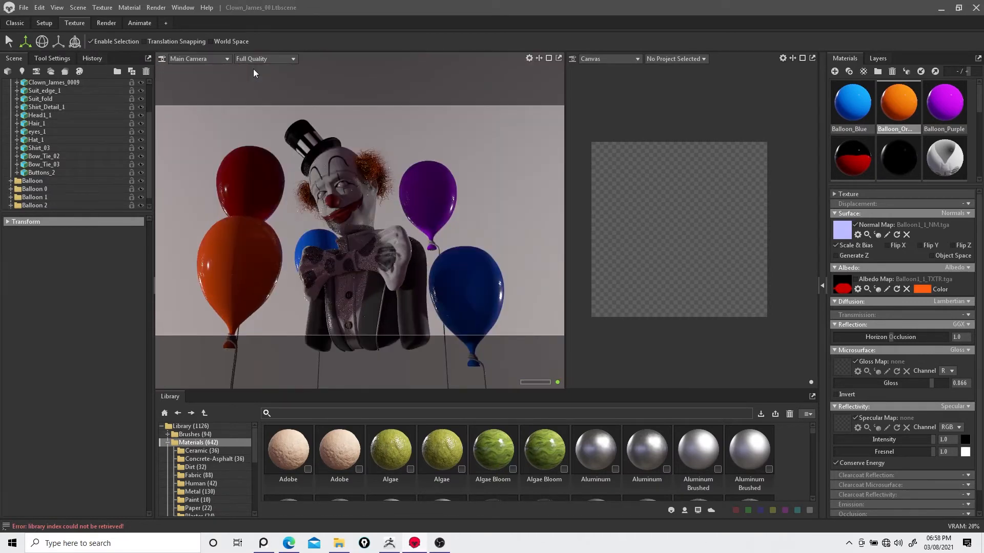
Step: Turn on Use Ray Tracing in the scene's render settings
scroll(34, 92, "up", 2)
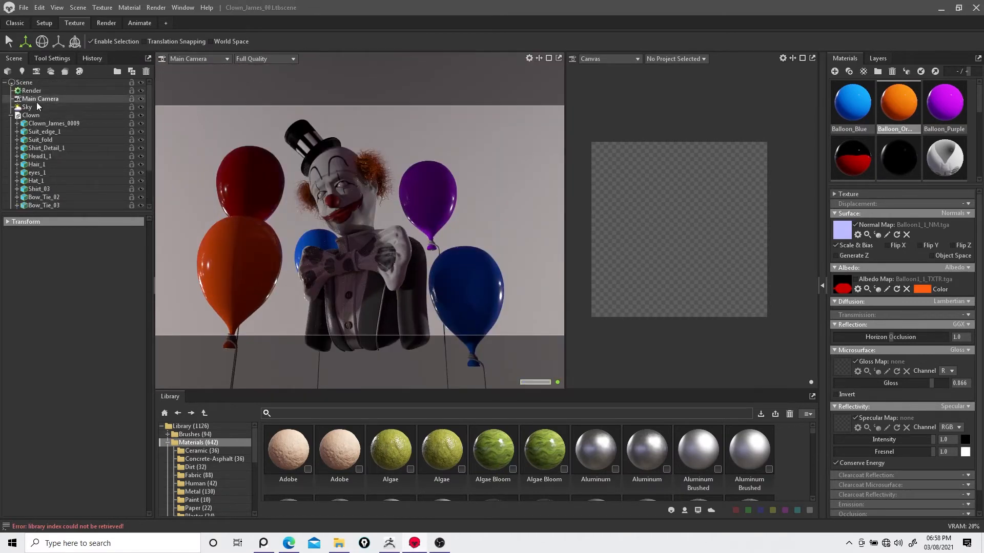
left_click(31, 91)
left_click(13, 248)
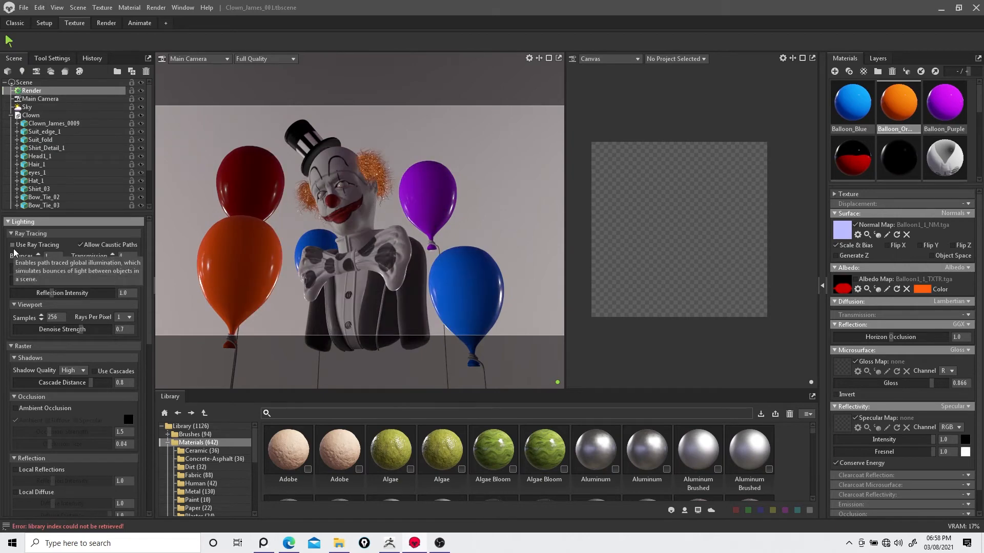
left_click(14, 249)
Step: Inspect the lower right blue balloon and its string group in the scene outliner
left_click(480, 303)
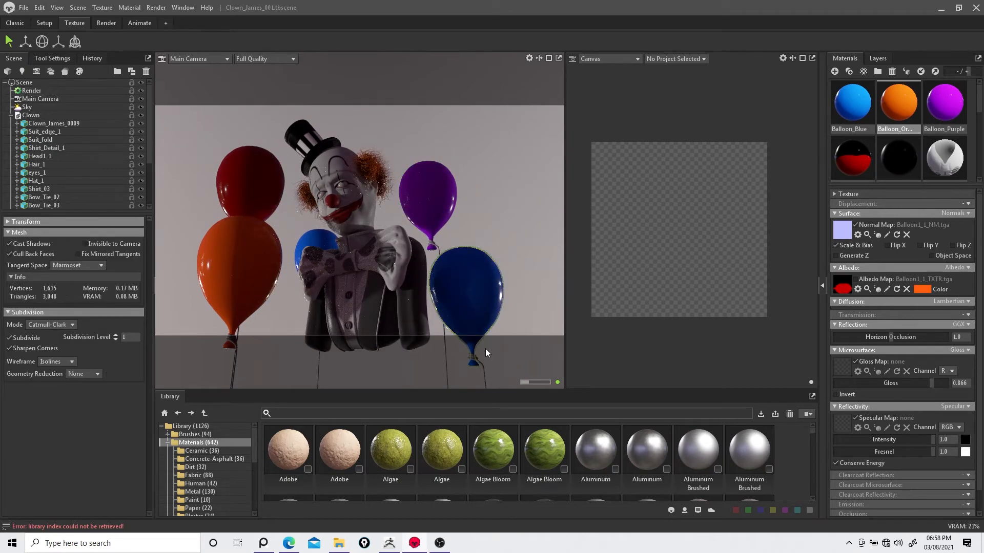
left_click(479, 361, "ctrl")
scroll(58, 144, "down", 3)
left_click(478, 303)
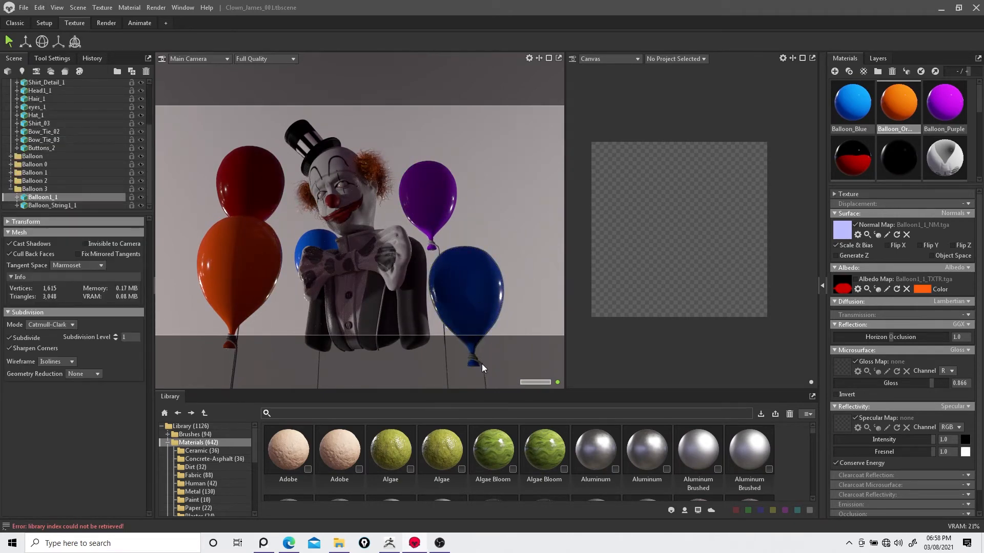
left_click(481, 363)
left_click(53, 190)
left_click(55, 207, "shift")
left_click(484, 299)
scroll(437, 272, "down", 3)
scroll(437, 272, "up", 1)
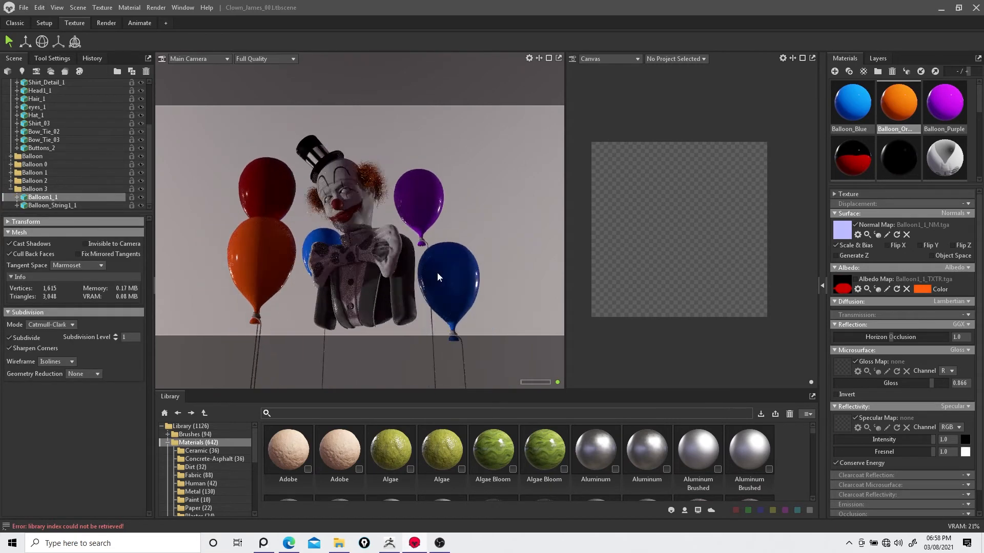
Step: Return the viewport to Perspective and switch to the four-view Setup layout
left_click(194, 58)
left_click(199, 85)
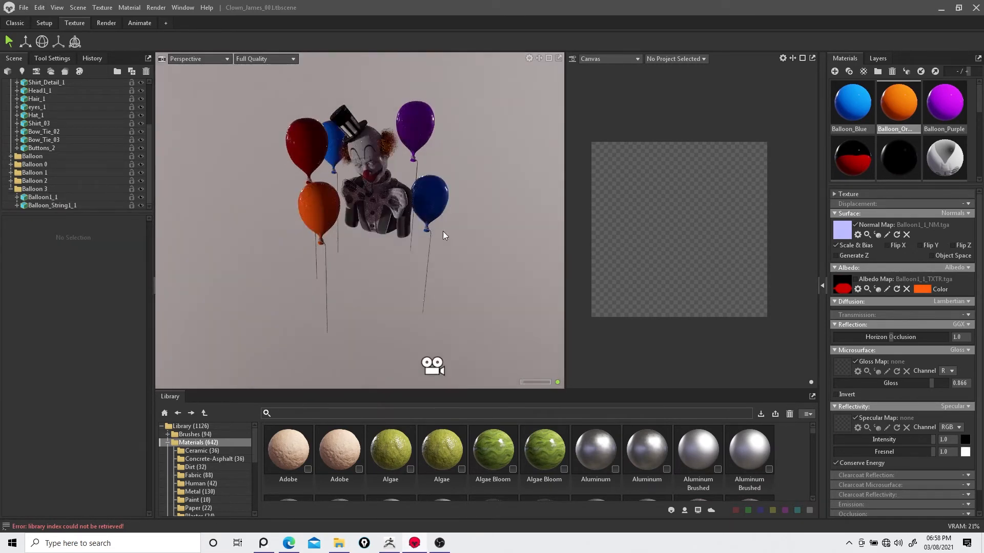
left_click(48, 24)
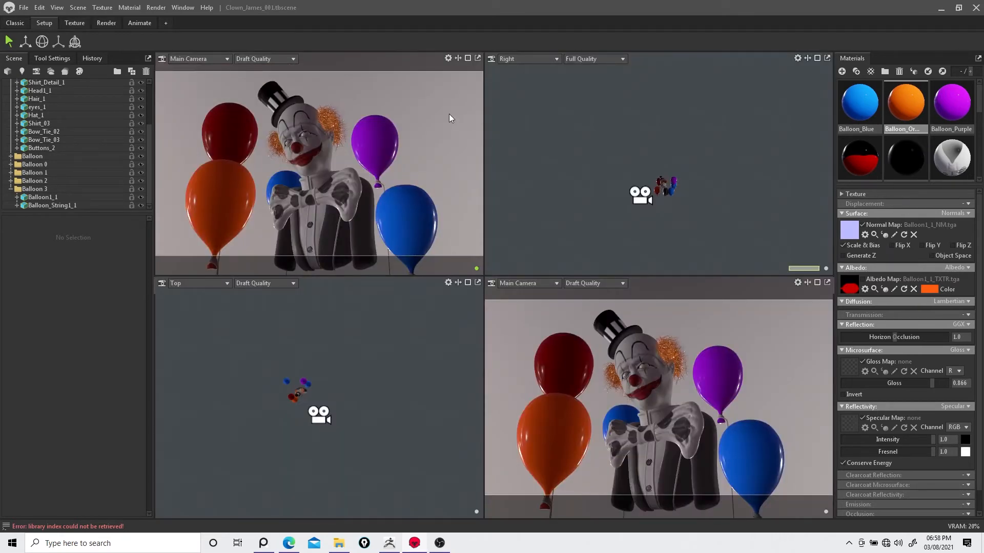
Step: Move the lower right blue balloon slightly back and inward using the Right and Top views
right_click(712, 174)
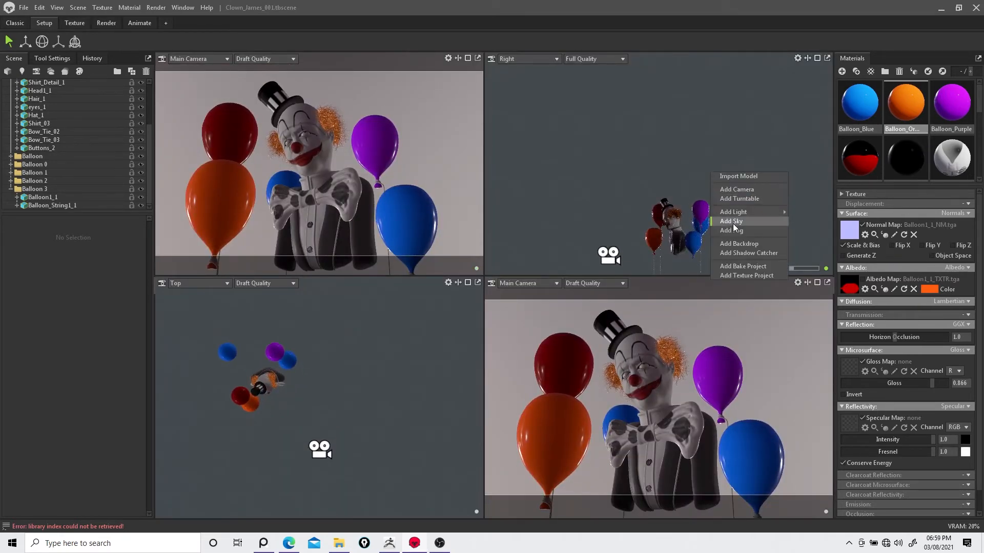
left_click(651, 145)
right_click_drag(714, 177, 689, 119, "alt")
middle_click_drag(689, 120, 649, 28, "alt")
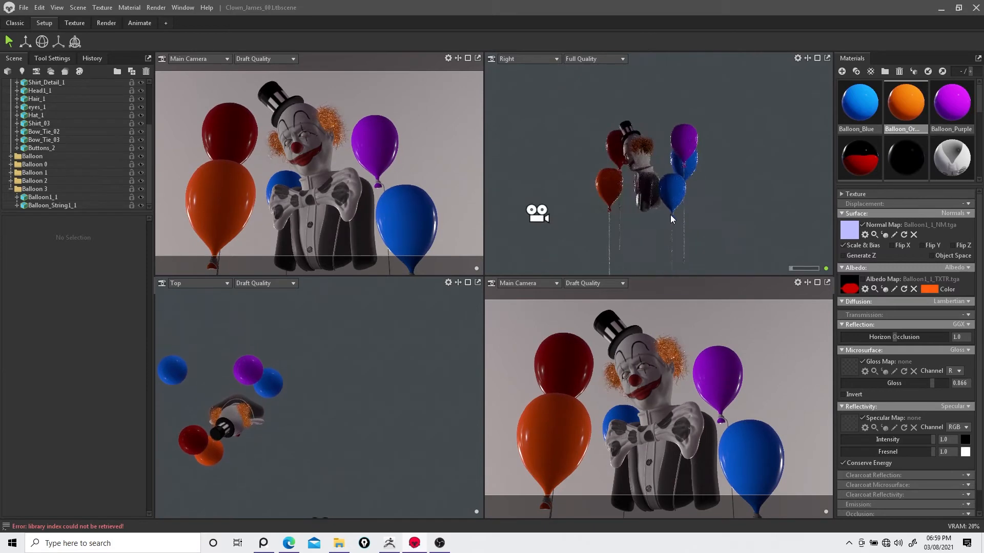
left_click(672, 219)
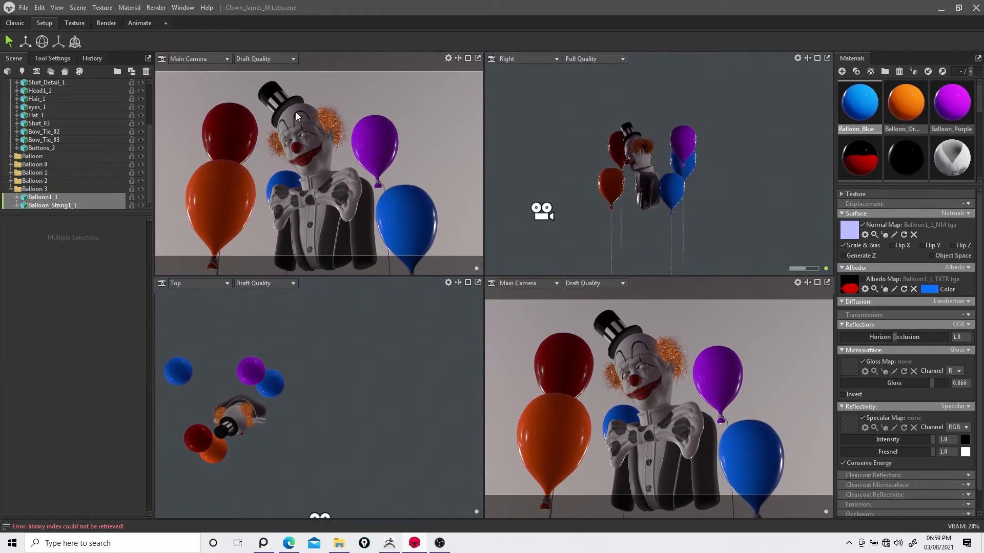
key("w")
left_click_drag(641, 140, 696, 141)
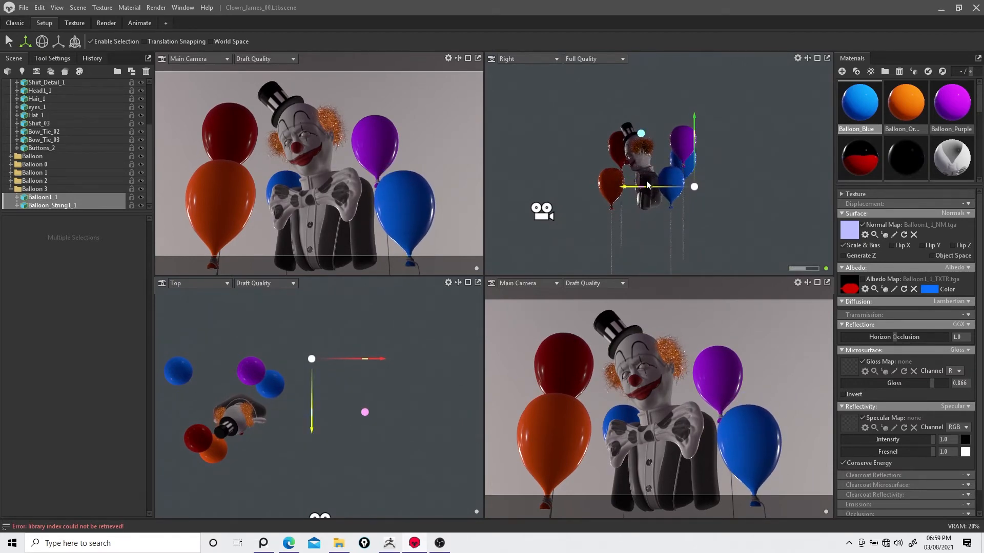
left_click_drag(312, 402, 319, 410)
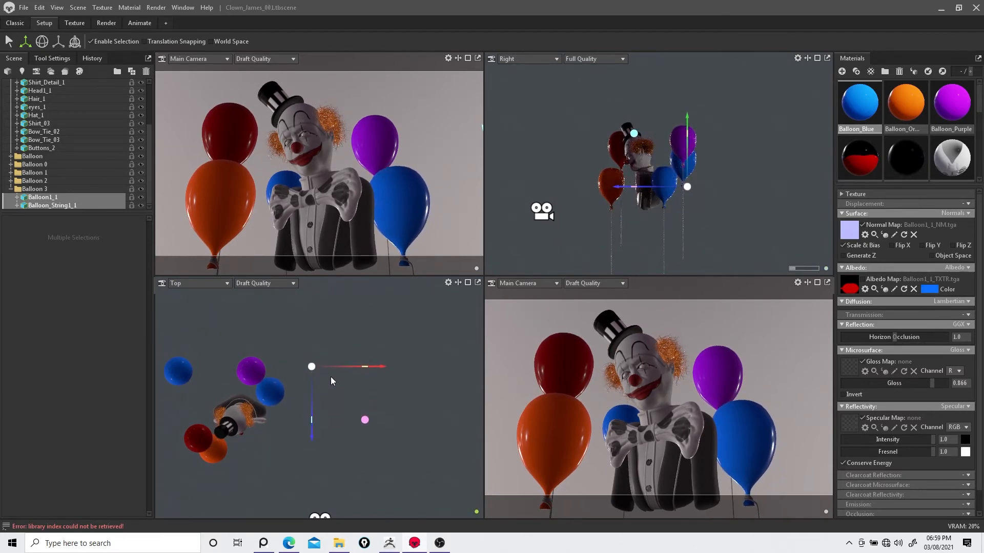
Step: Set the lower right view to Perspective and move the blue balloon behind the clown further left
left_click(427, 142)
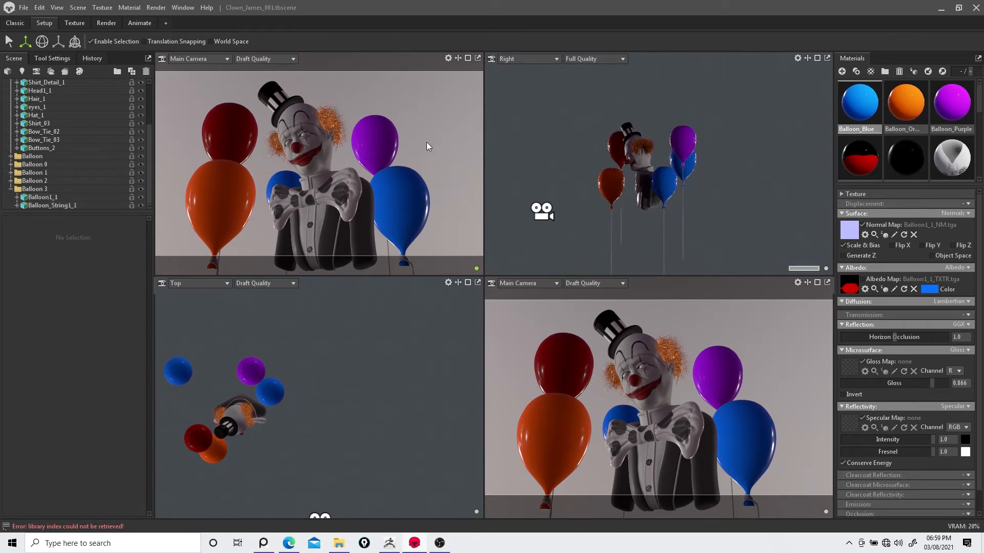
left_click(689, 180)
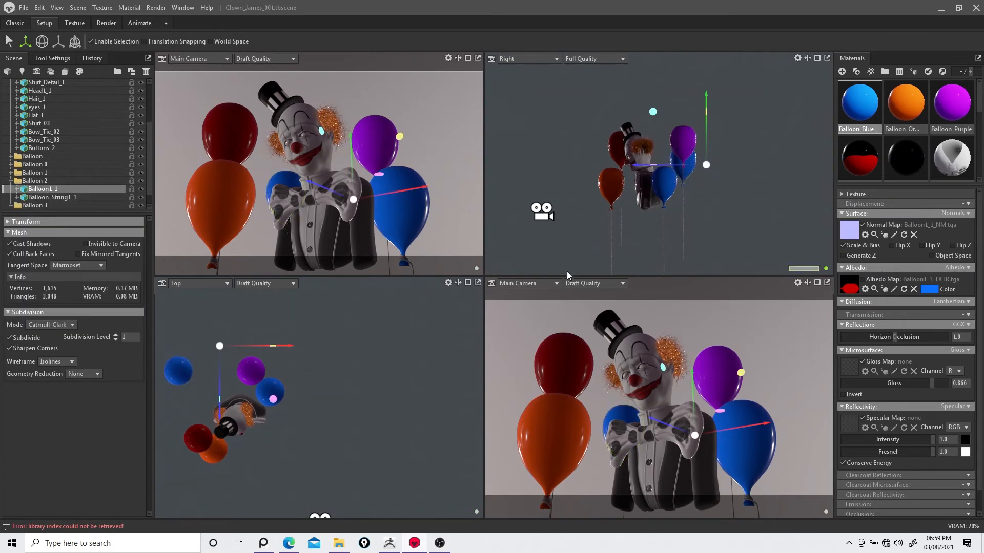
left_click(530, 283)
left_click(532, 311)
right_click_drag(713, 330, 739, 399, "alt")
left_click(618, 336)
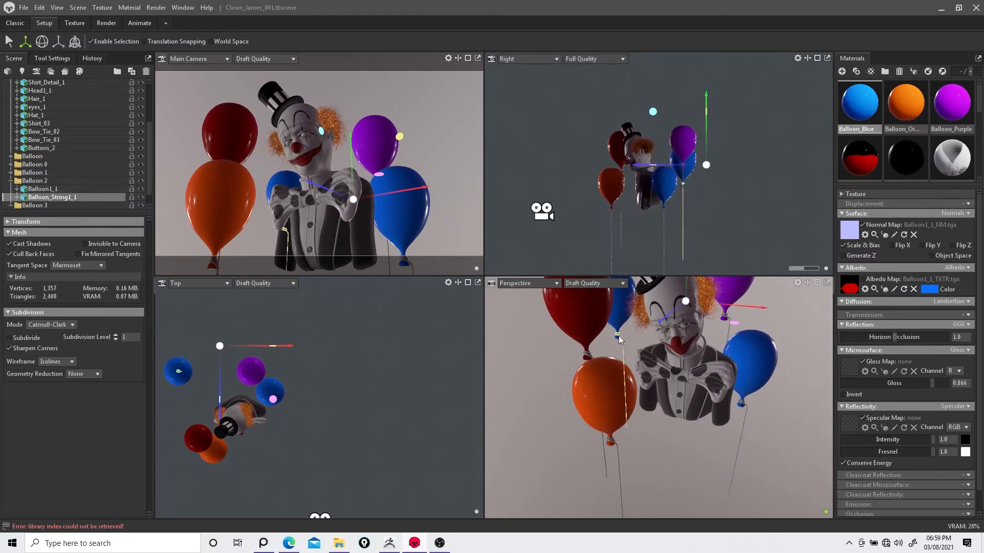
left_click(616, 324, "shift")
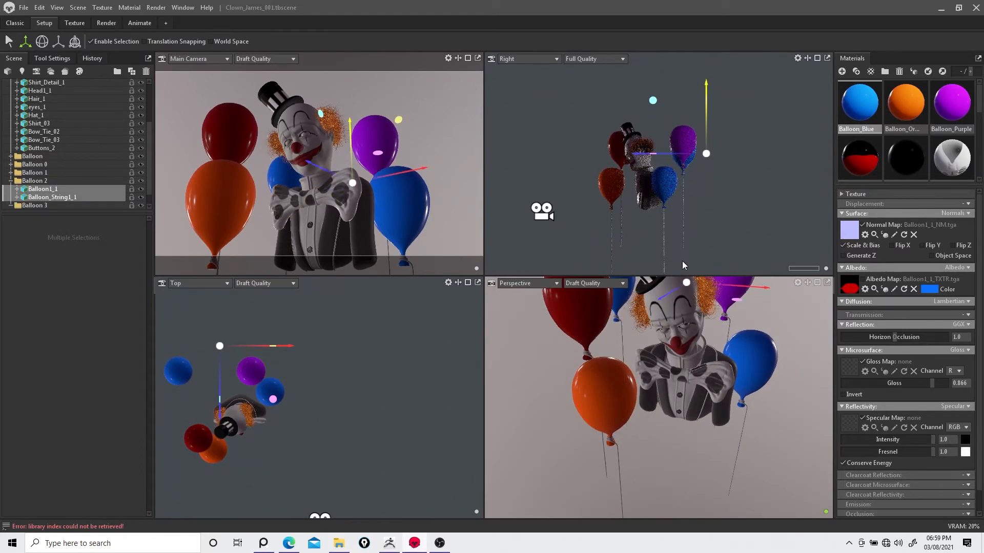
left_click_drag(743, 285, 718, 280)
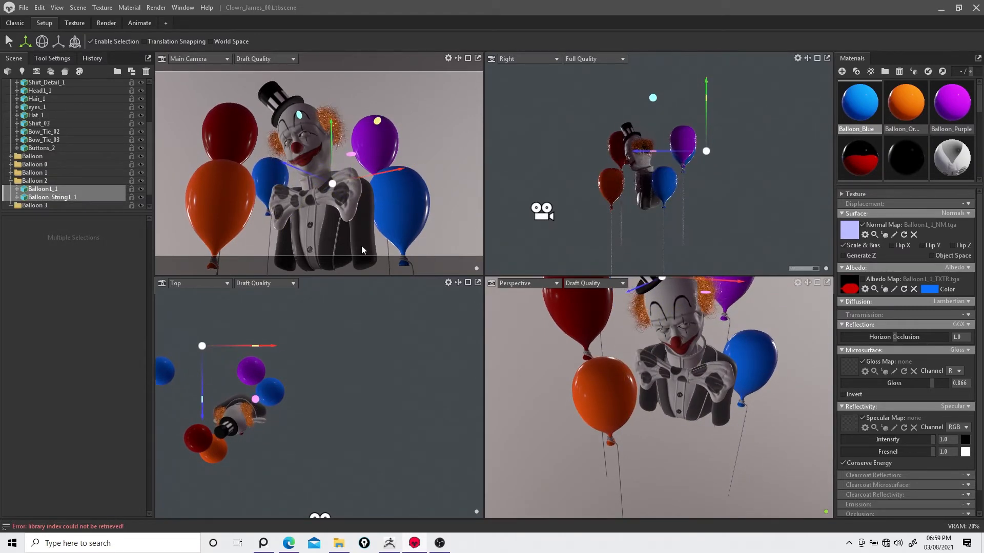
Step: Set the sky's backdrop mode to Blurred Sky
scroll(62, 138, "up", 3)
left_click(31, 106)
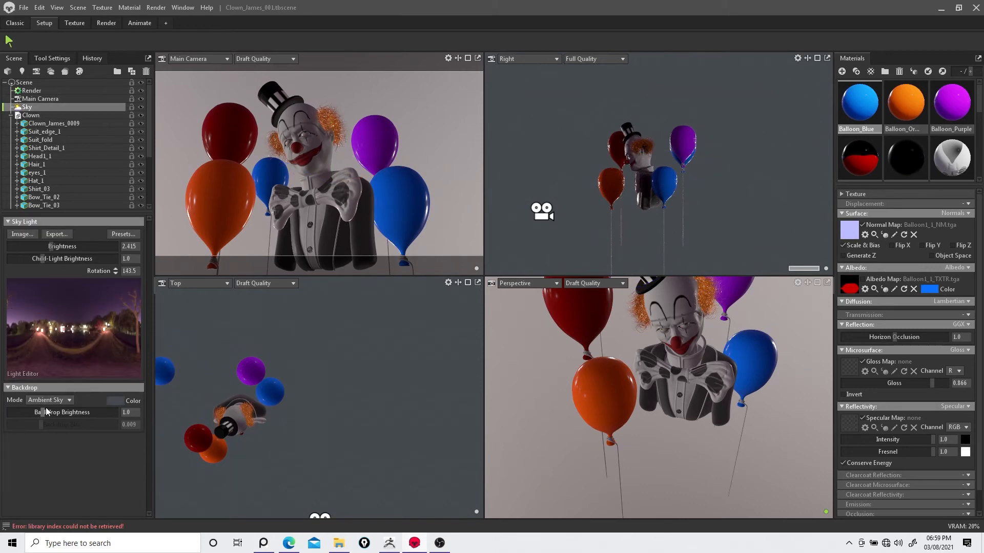
left_click_drag(45, 409, 46, 412)
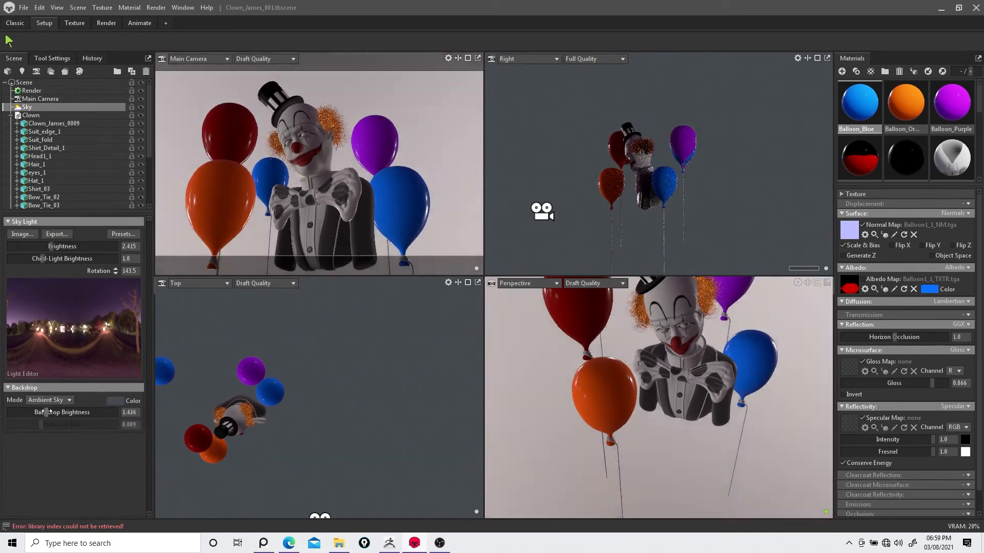
left_click(50, 399)
left_click(55, 420)
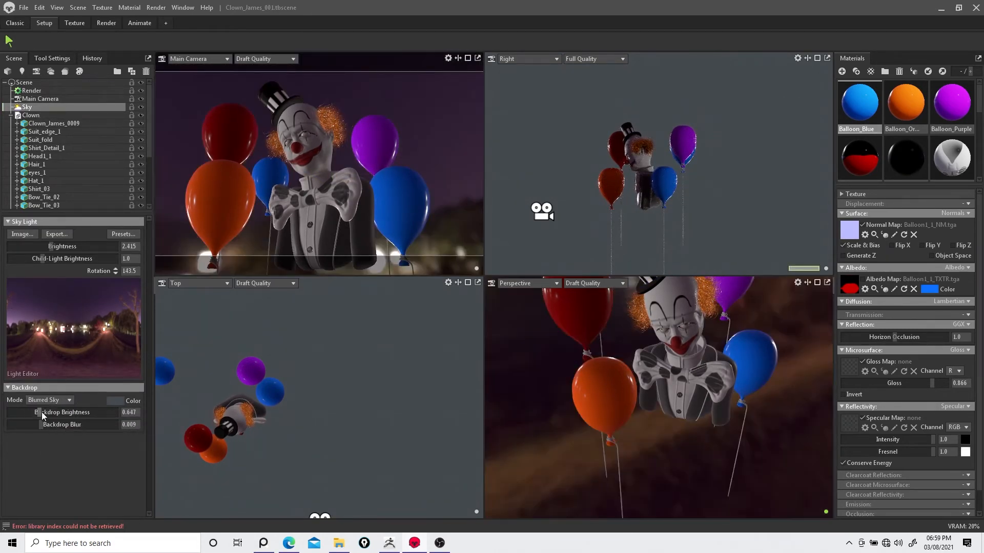
Step: Adjust the backdrop brightness to 0.74, backdrop blur to 0.029, and sky brightness to 3.204
mouse_move(42, 425)
left_mouse_down()
mouse_move(80, 424)
mouse_move(41, 411)
left_mouse_up()
mouse_move(52, 246)
left_mouse_down()
mouse_move(69, 259)
mouse_move(42, 258)
left_mouse_up()
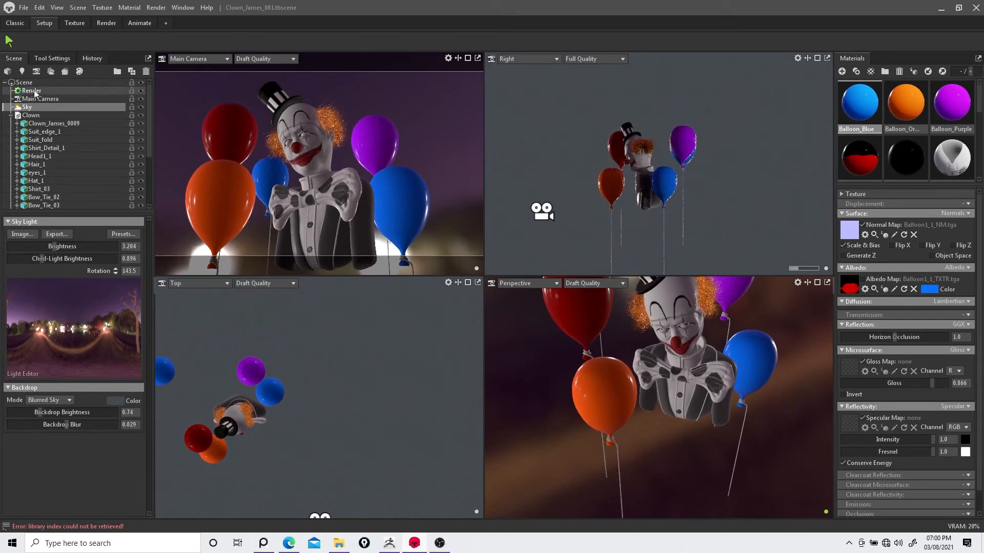
left_click(32, 91)
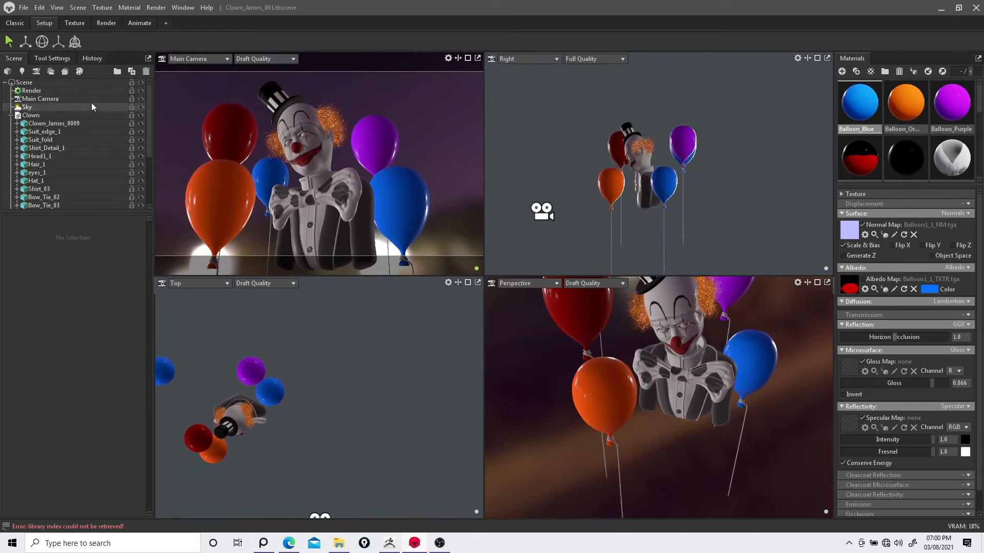
Step: Turn on ray tracing, set the Main Camera viewport to Full Quality and the Right viewport to Draft Quality
left_click(13, 245)
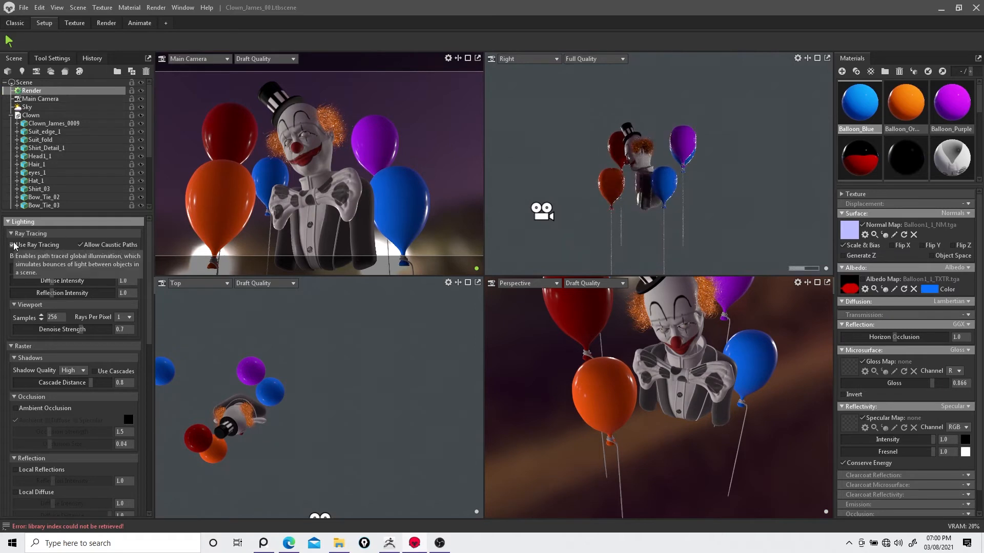
left_click(594, 59)
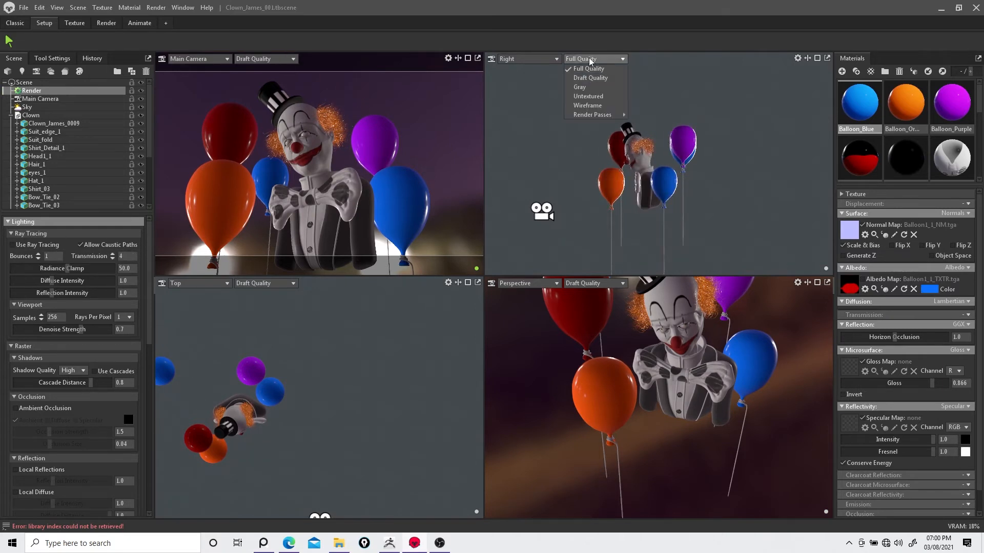
left_click(264, 59)
left_click(251, 67)
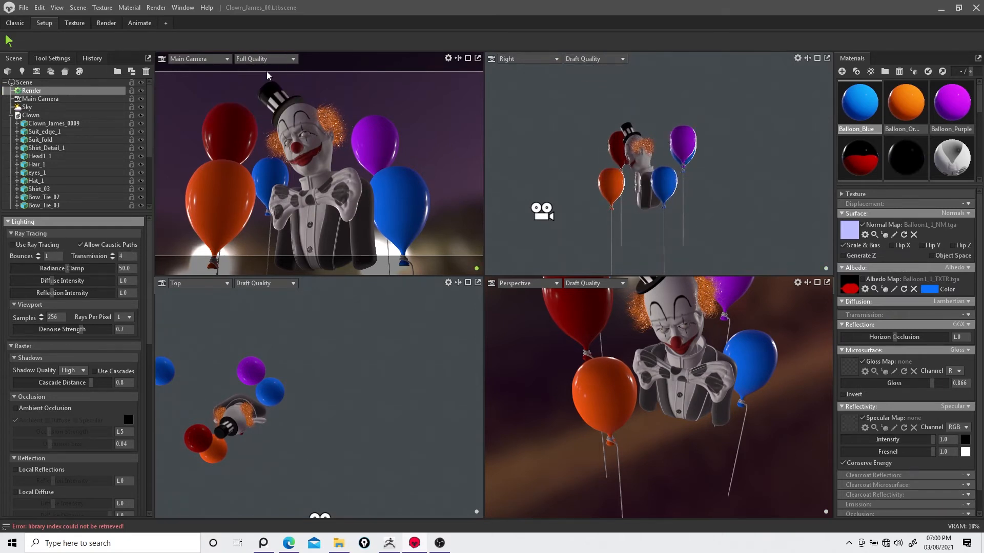
left_click(13, 245)
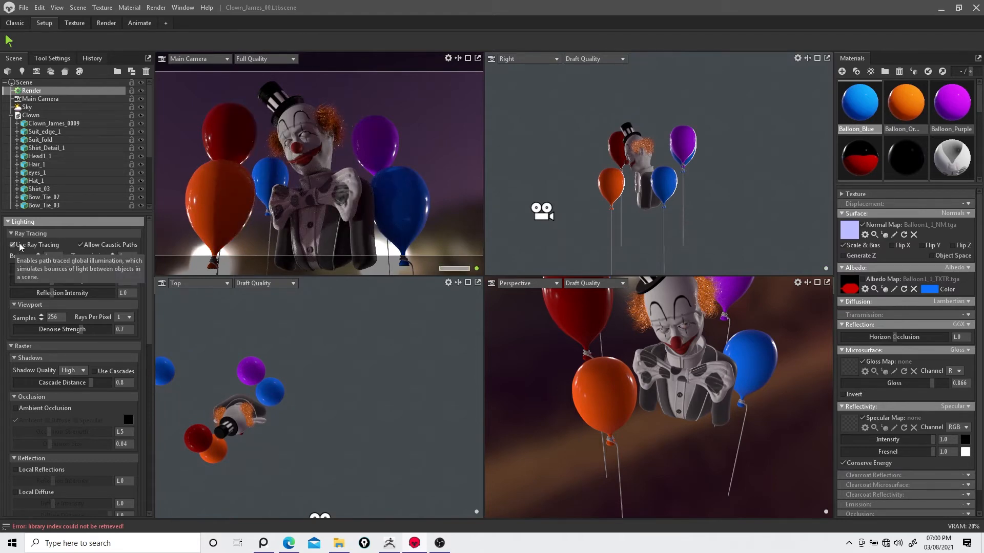
Step: Switch the lower left view to Front and move the front orange balloon further left
left_click(220, 198)
left_click(609, 185)
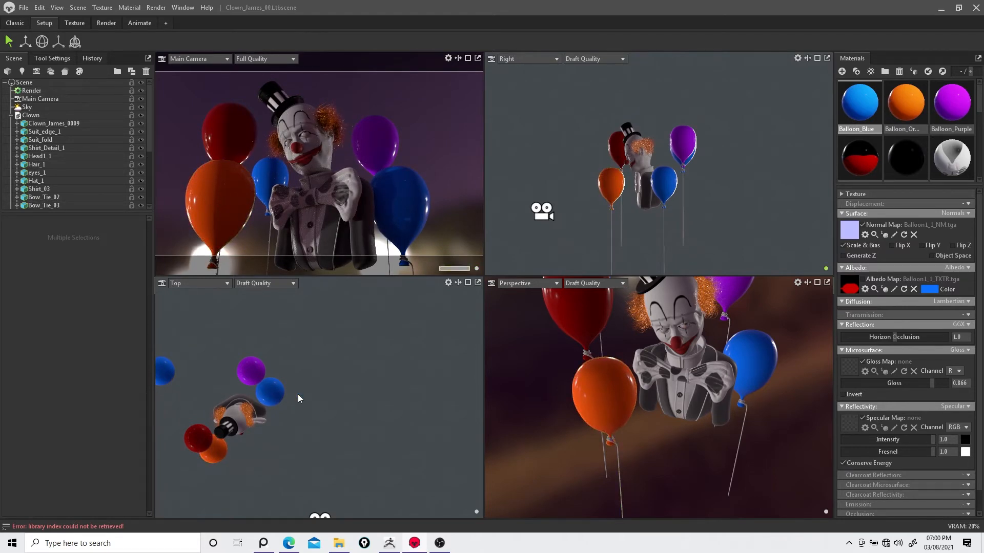
left_click(185, 358)
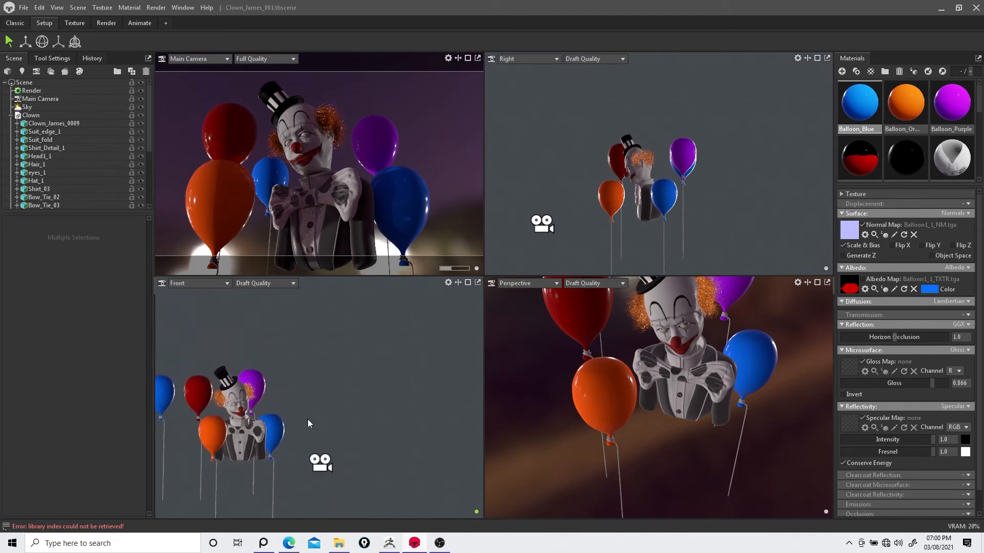
left_click(262, 415)
left_click(264, 460)
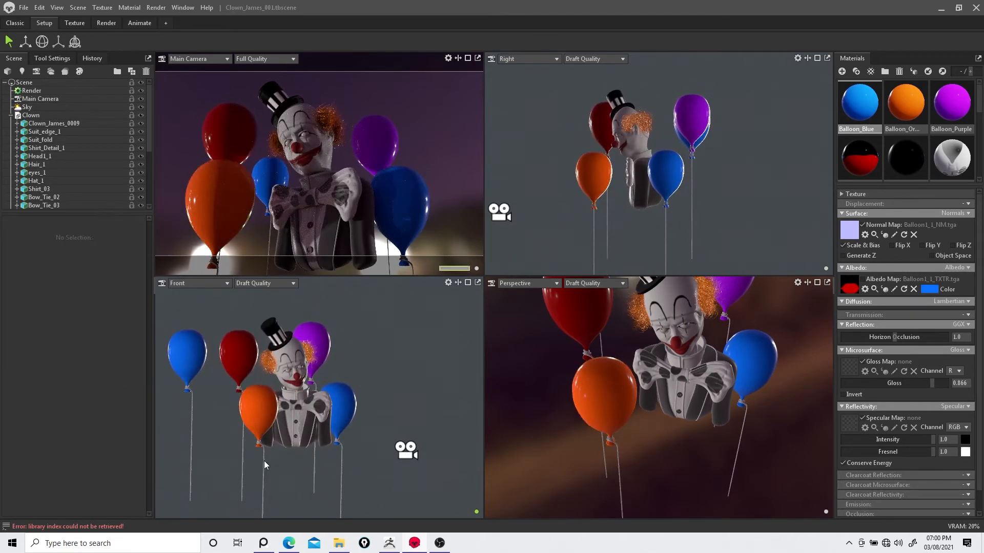
left_click(259, 419)
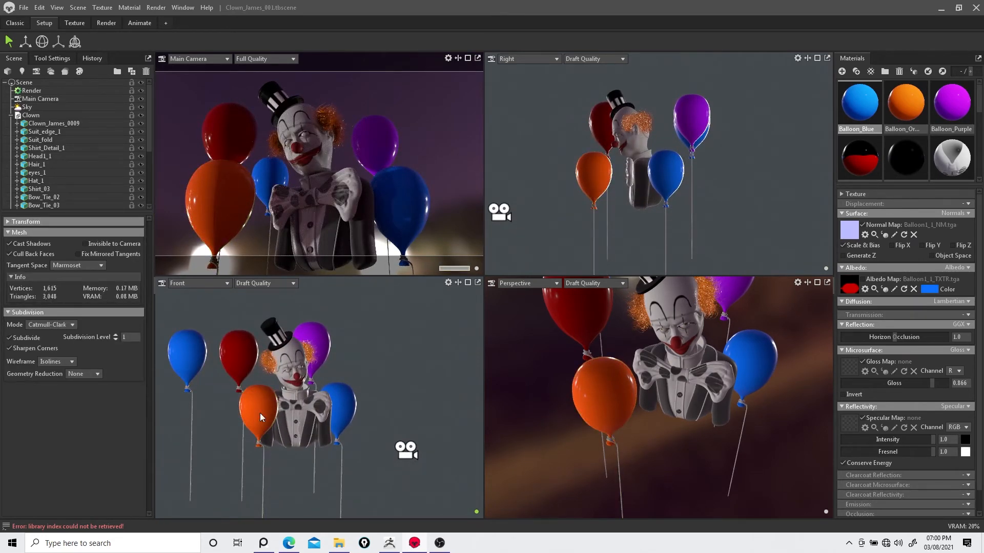
left_click(25, 43)
scroll(50, 171, "down", 4)
left_click(51, 148, "ctrl")
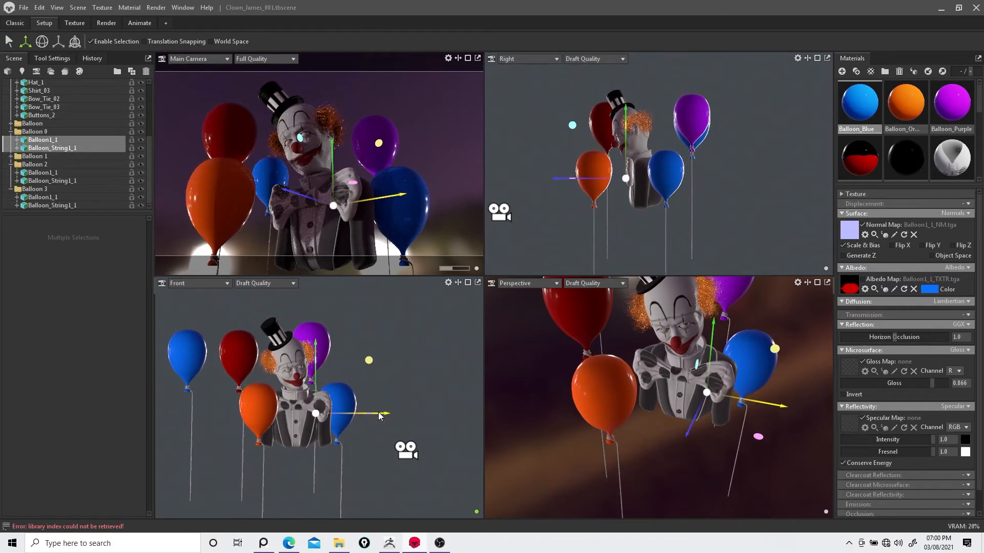
left_click_drag(380, 414, 323, 408)
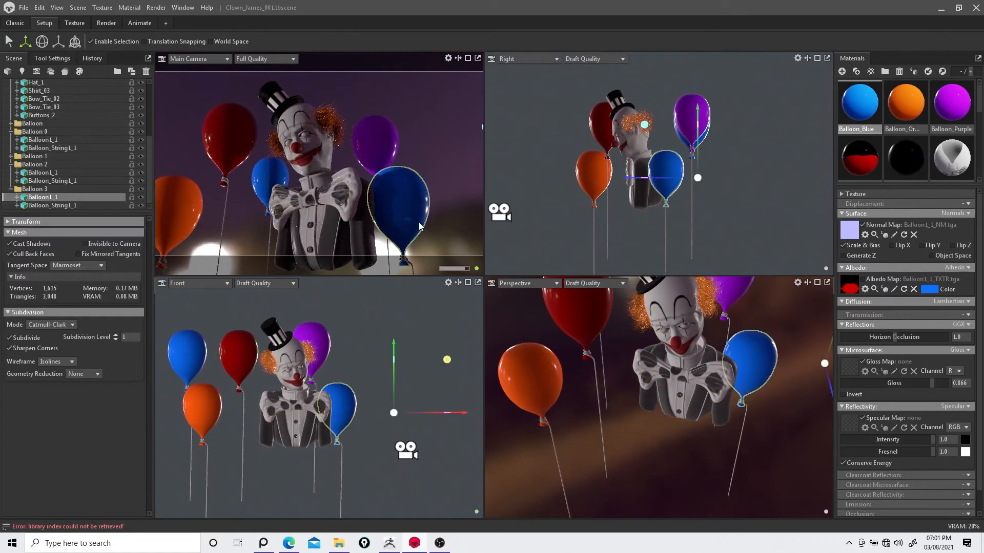
Step: Move the lower right blue balloon group slightly to the right in the Front view
left_click(333, 377)
left_click(667, 220)
left_click(34, 189)
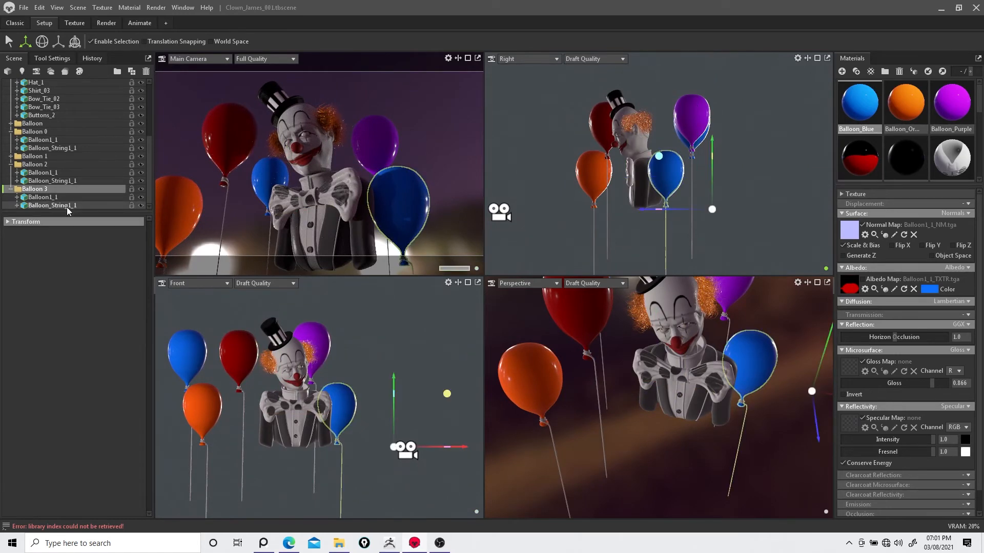
left_click_drag(468, 448, 479, 446)
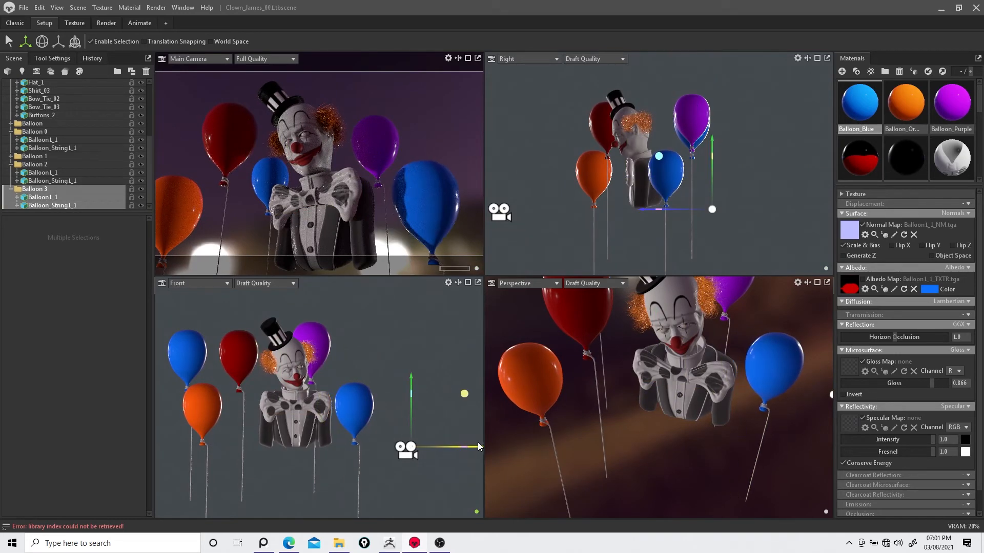
left_click(23, 9)
left_click(31, 51)
left_click(102, 7)
left_click_drag(674, 210, 671, 210)
mouse_move(456, 448)
left_mouse_down()
mouse_move(440, 447)
mouse_move(450, 444)
left_mouse_up()
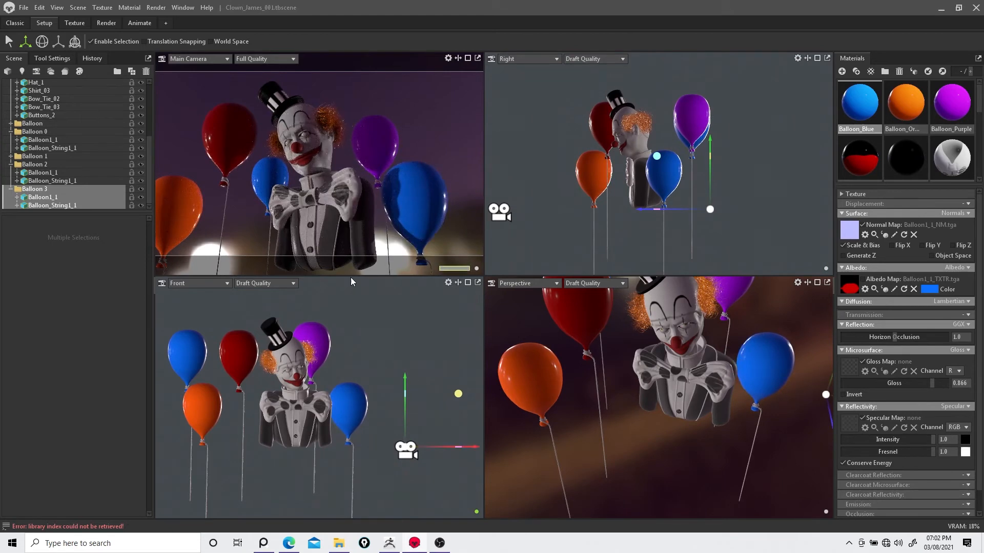
Step: Duplicate the purple balloon and its string, then undo the duplicate
left_click(695, 116)
left_click(387, 232)
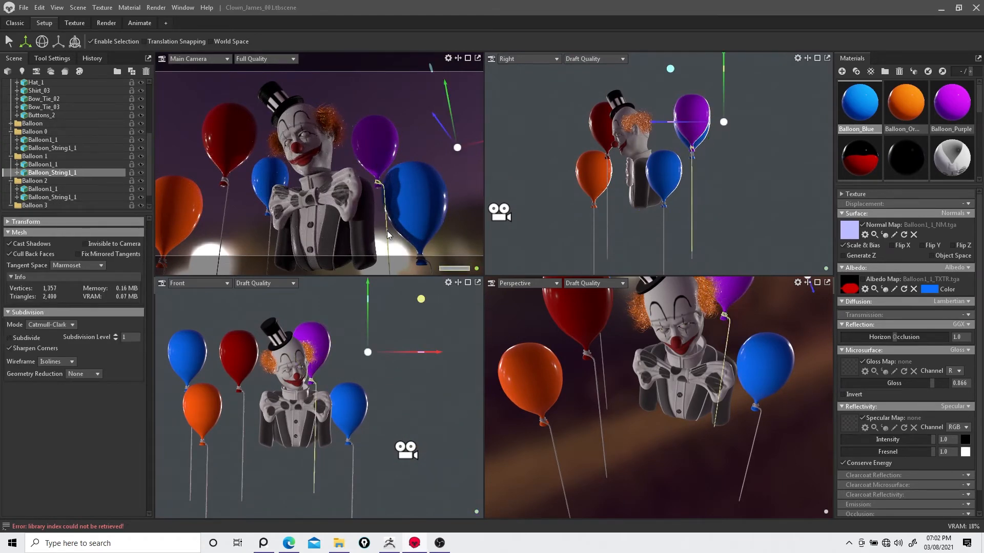
left_click(380, 150, "ctrl")
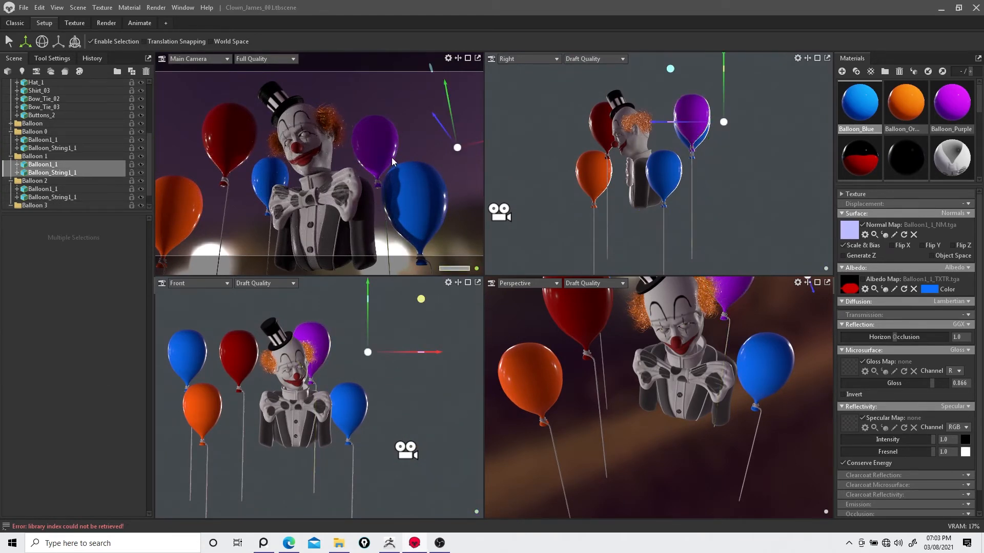
key("ctrl+d")
key("ctrl+z")
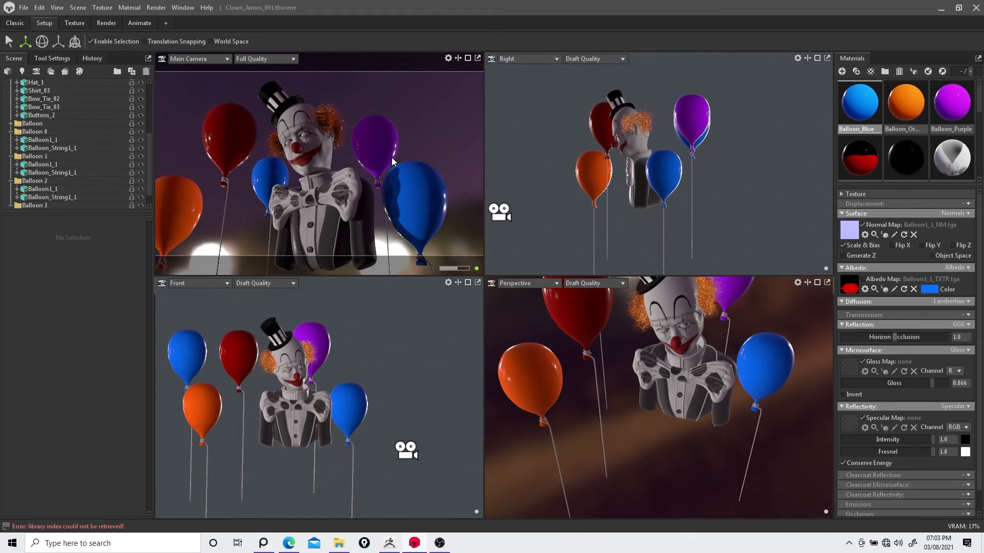
Step: Select the balloon groups one by one in the scene list to identify them
left_click(31, 123)
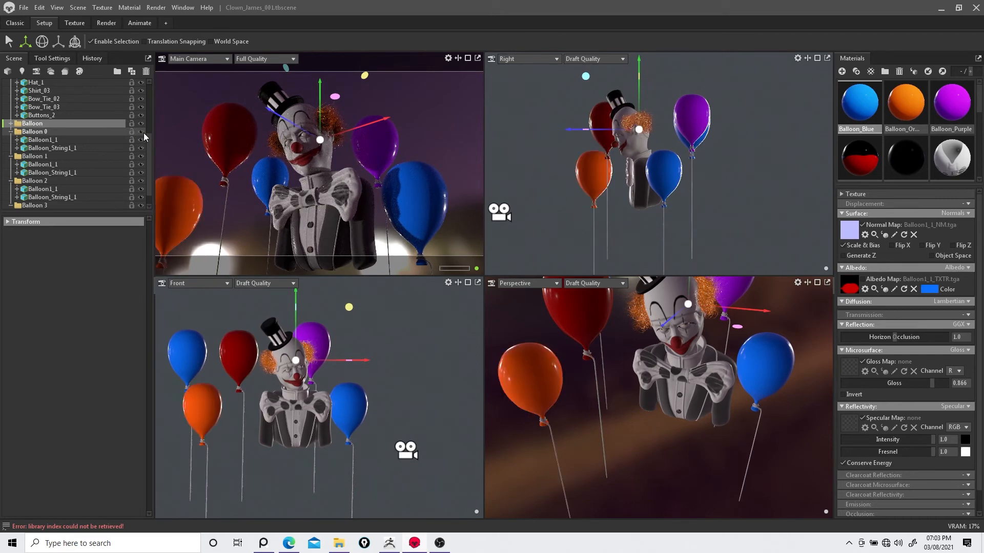
left_click(11, 132)
left_click(36, 140)
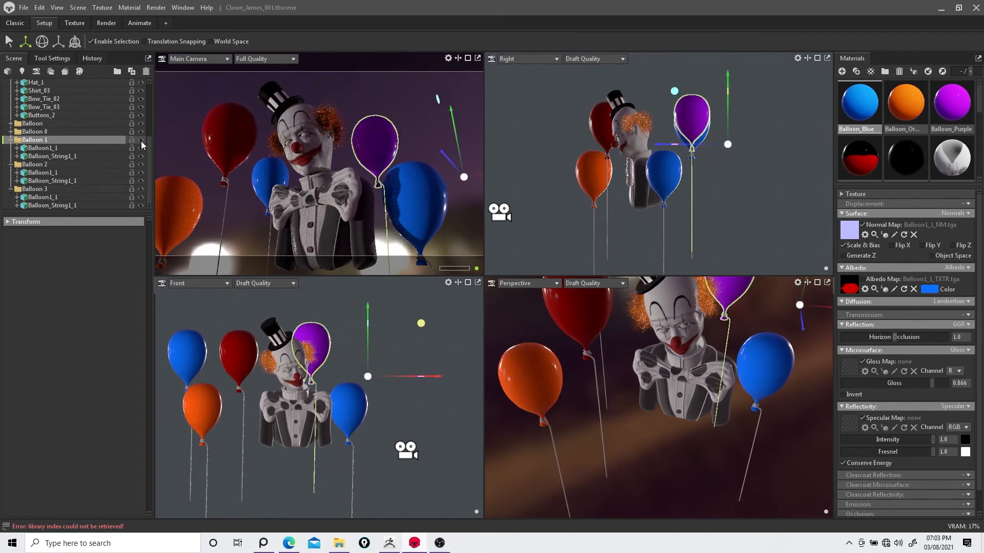
left_click(87, 165)
left_click(140, 165)
left_click(140, 165)
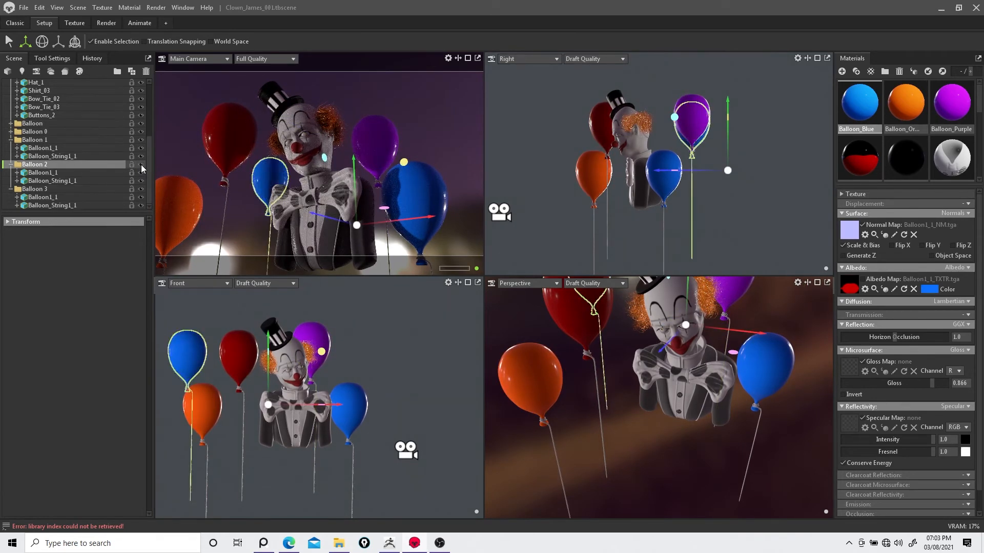
left_click(10, 124)
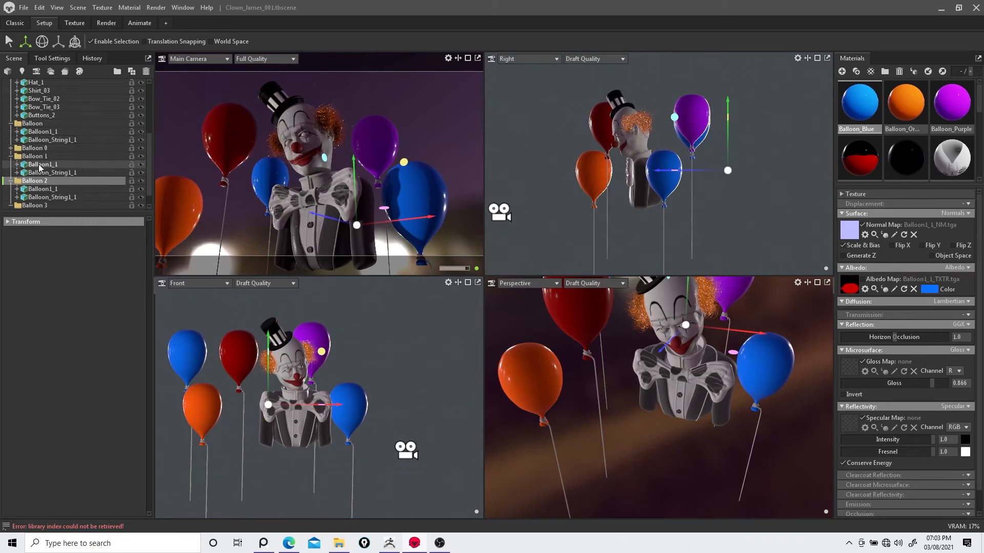
left_click(10, 148)
left_click(43, 164)
left_click(43, 157, "shift")
left_click_drag(43, 160, 36, 123)
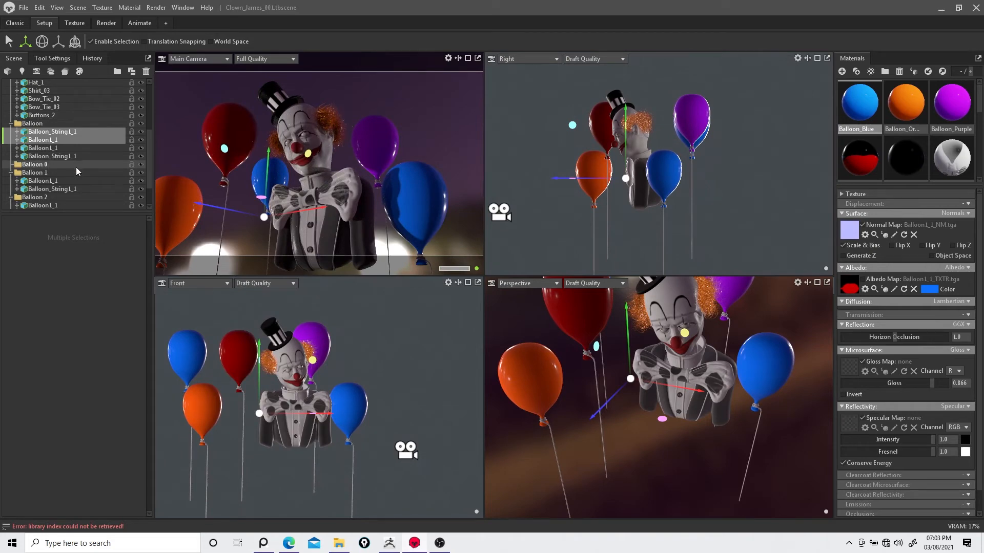
left_click(141, 126)
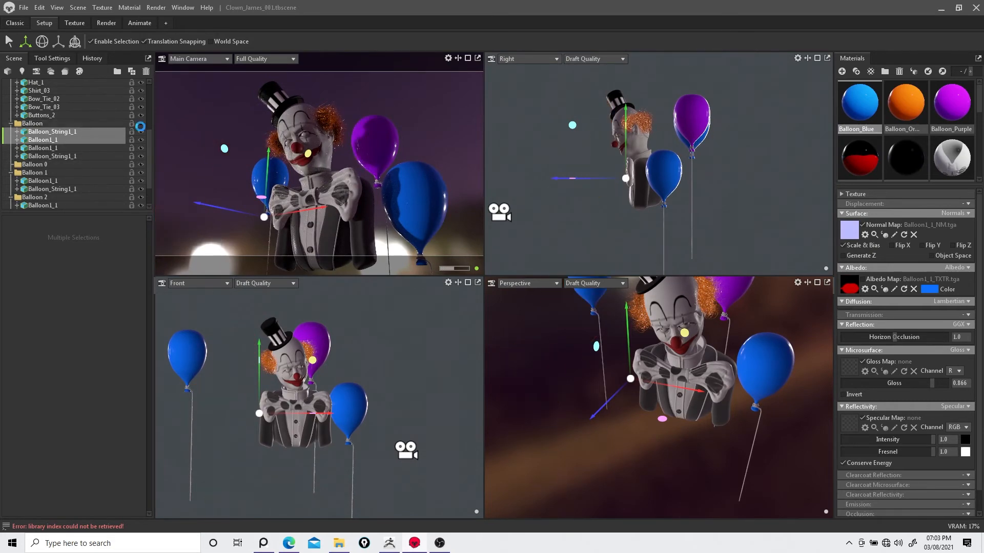
key("ctrl+z")
key("ctrl+z")
Step: Duplicate the Balloon 3 group and move the copy forward and up to the right of the clown
scroll(71, 180, "down", 2)
right_click(49, 191)
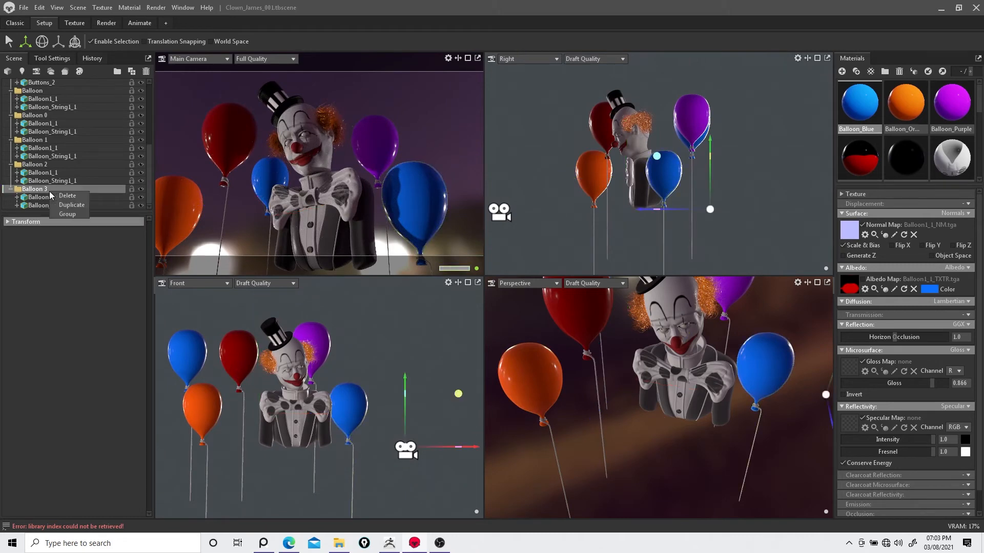
left_click(69, 205)
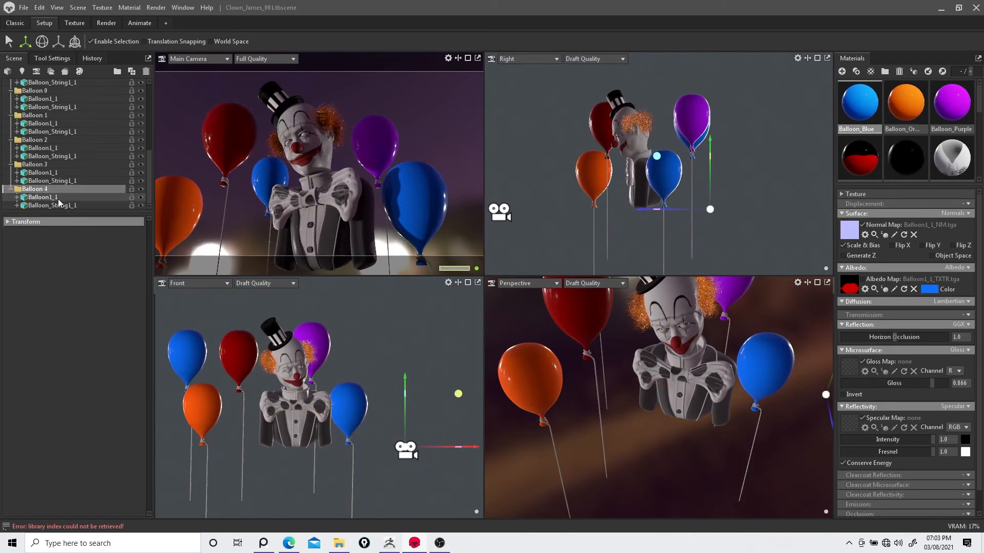
left_click_drag(675, 214, 623, 216)
left_click_drag(448, 446, 429, 355)
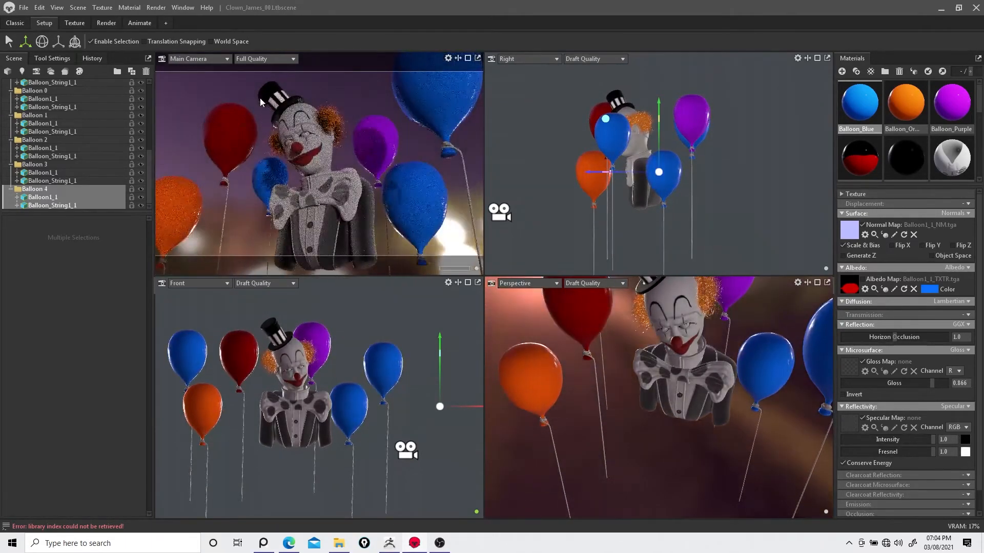
Step: Lower the sheen of the suit material to 0.219 and of the bow tie material to 0.318
left_click(361, 226)
left_click_drag(882, 334, 864, 335)
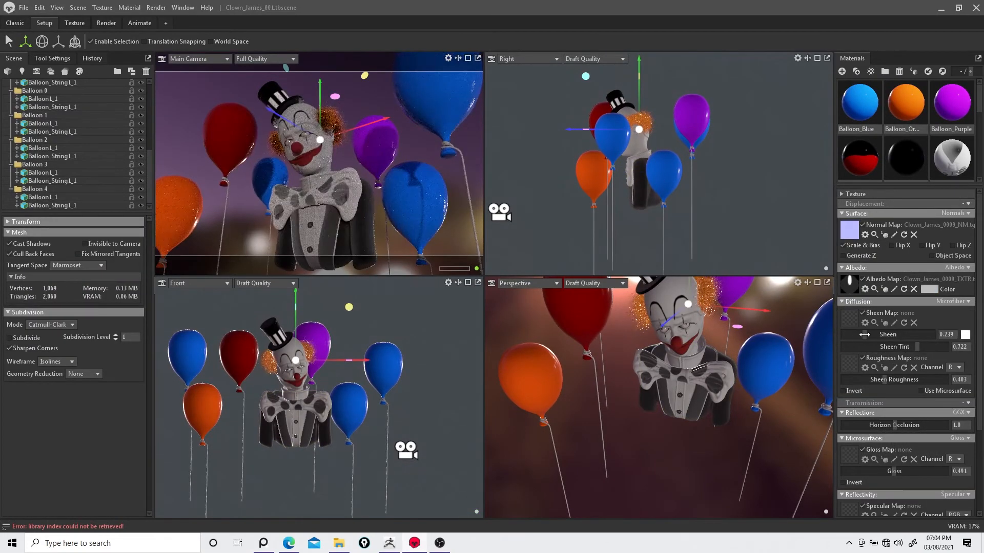
left_click(358, 188)
left_click_drag(906, 336, 884, 334)
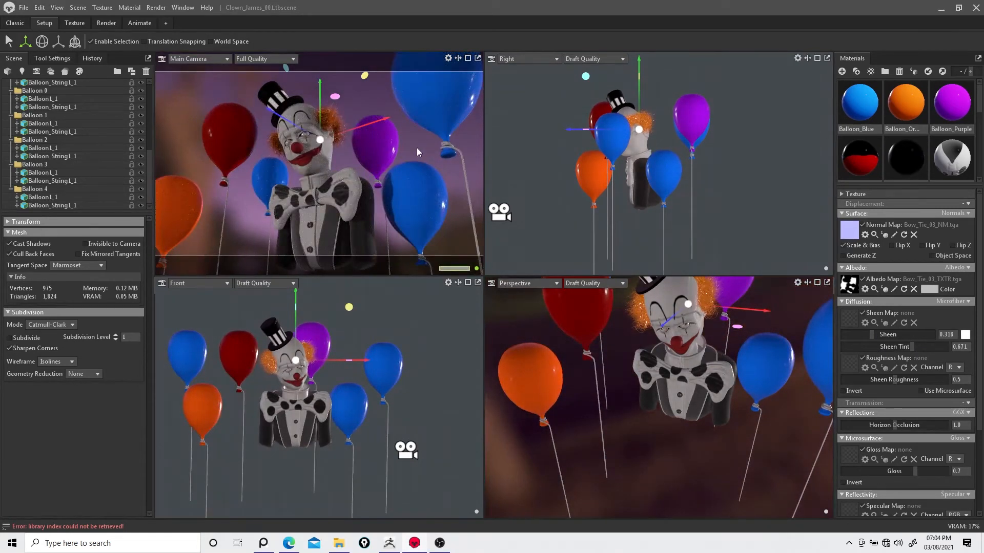
Step: Set the sky's backdrop blur to 0.086 and sky brightness to 4.73
scroll(25, 121, "up", 6)
left_click(35, 107)
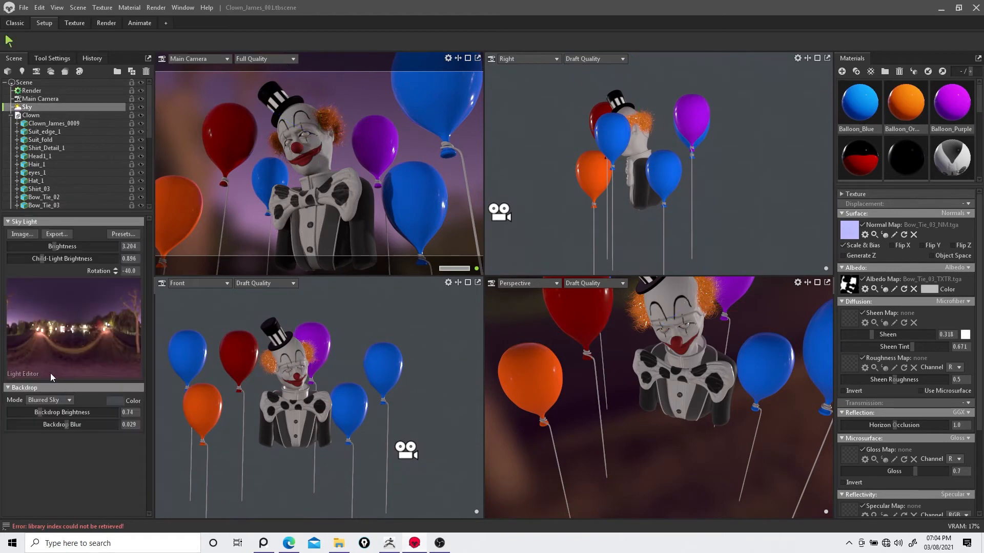
left_click_drag(66, 425, 106, 422)
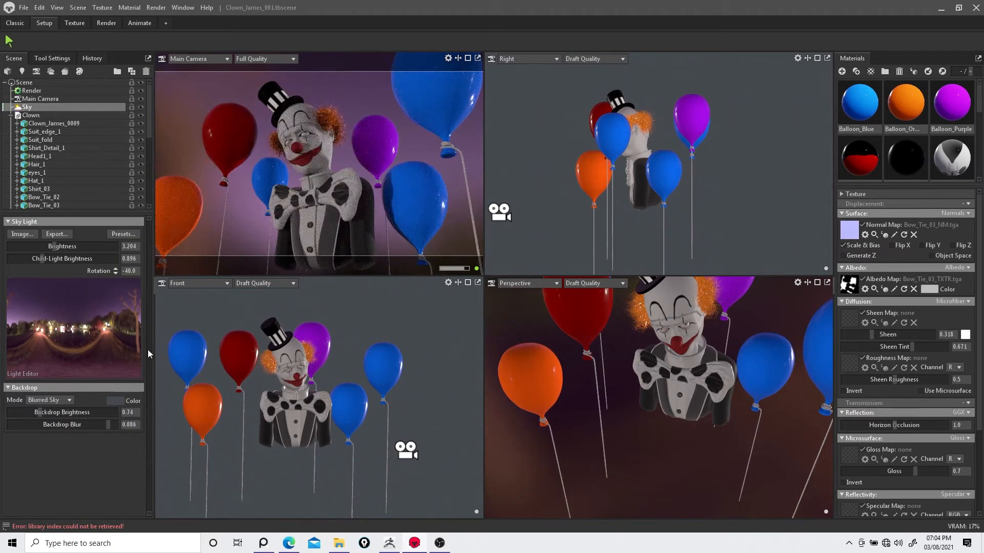
left_click_drag(53, 247, 63, 247)
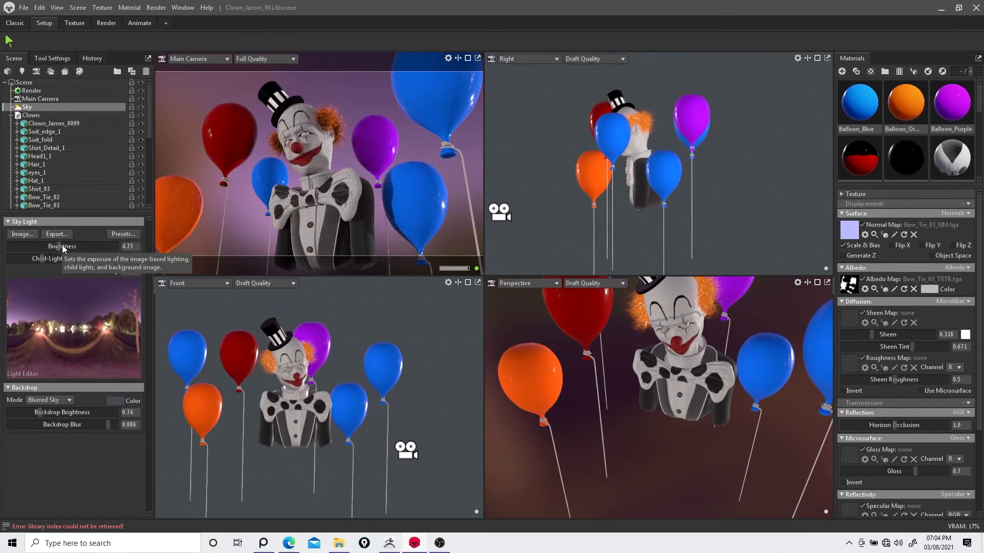
Step: Select the duplicated balloon and string pieces inside the Balloon 0 group and delete them
left_click(31, 91)
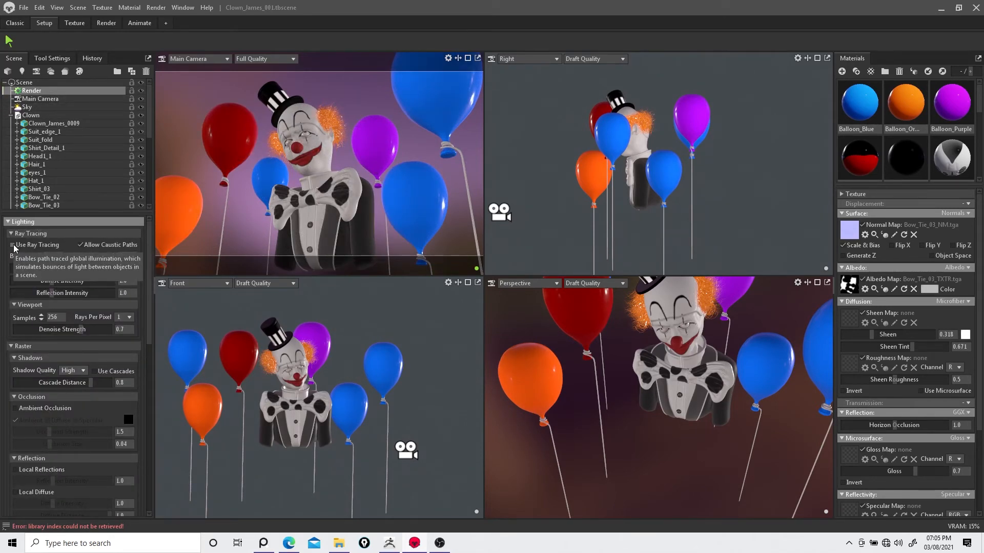
left_click(199, 218)
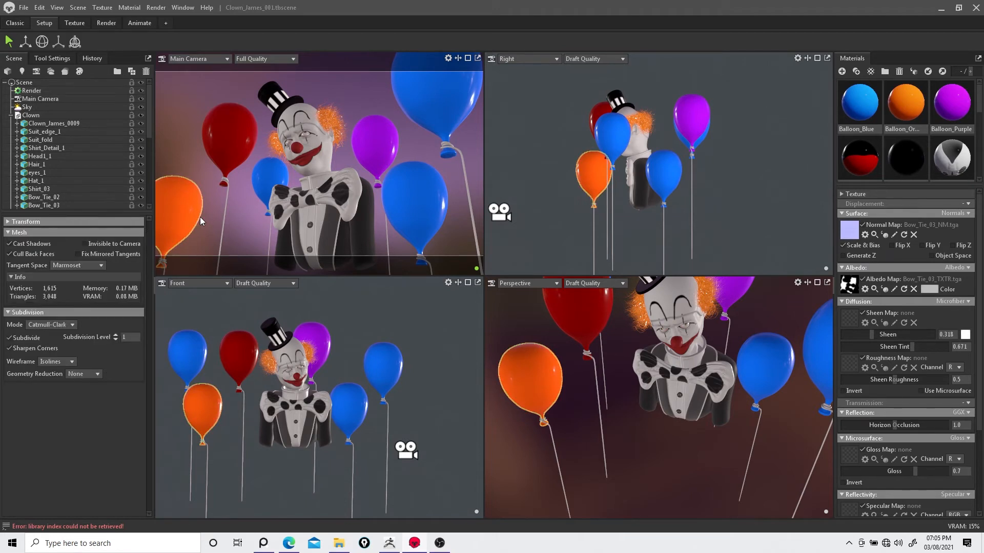
left_click(37, 91)
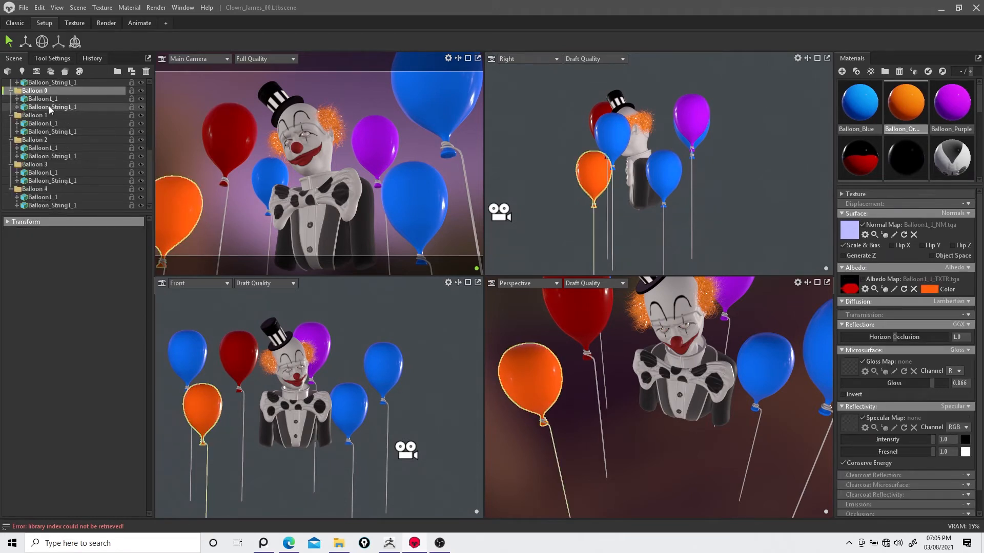
left_click(58, 102)
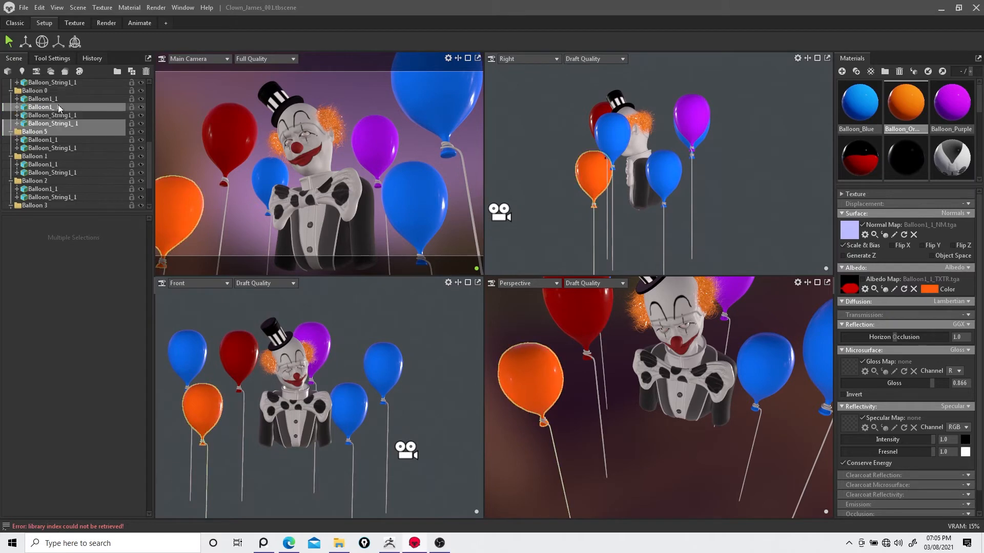
scroll(73, 117, "up", 2)
scroll(72, 117, "down", 1)
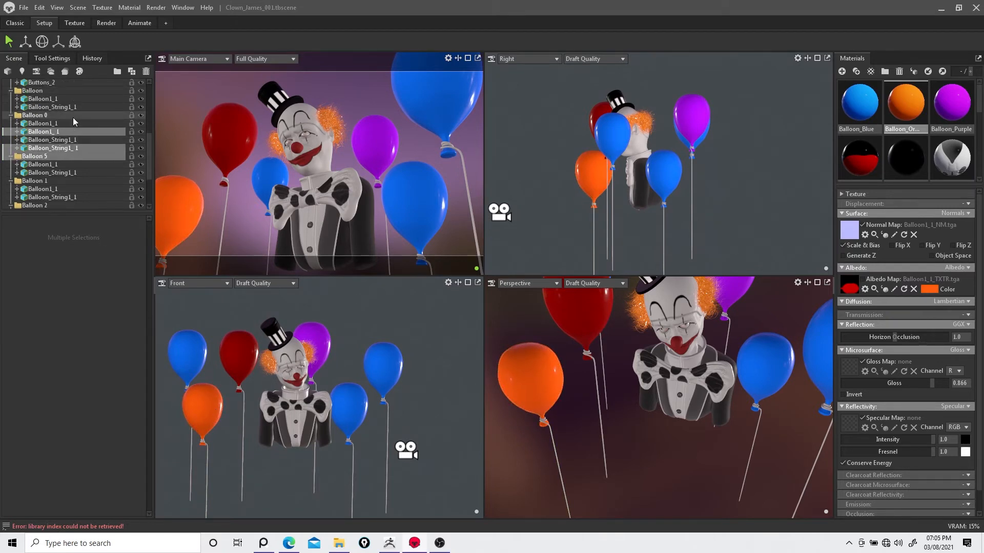
key("Delete")
Step: Select the orange balloon and its string in the front view and duplicate them
left_click(183, 218)
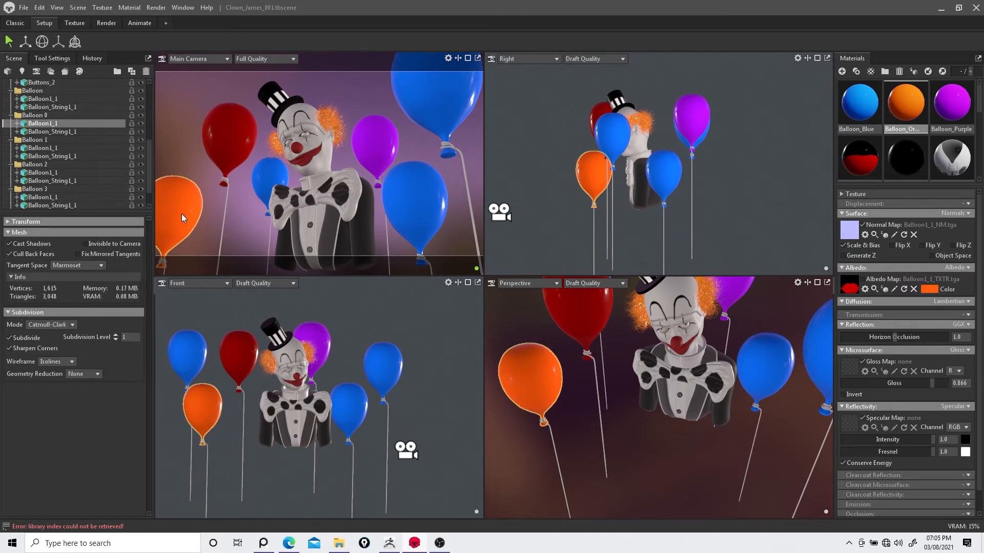
left_click(207, 456)
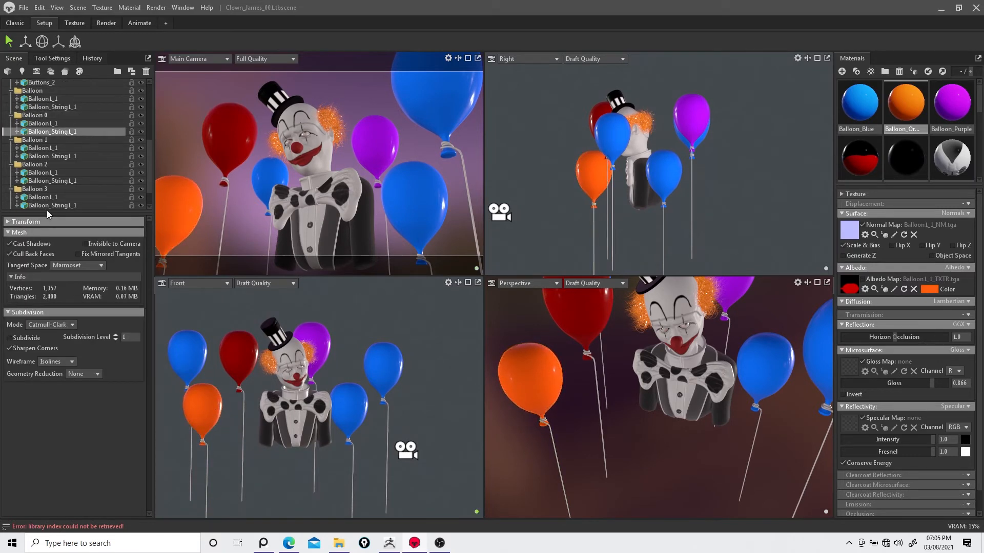
left_click(45, 115)
right_click(43, 117)
left_click(61, 128)
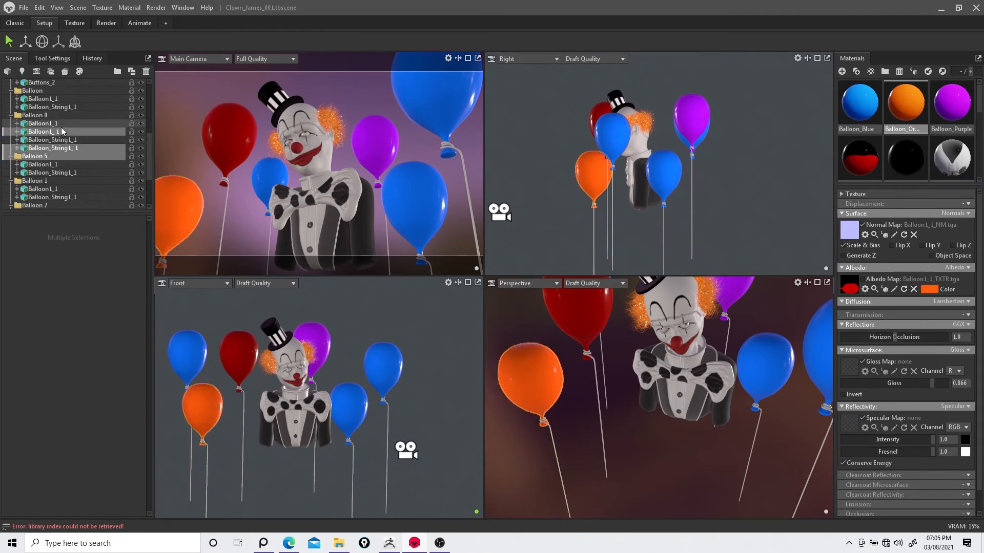
Step: Select the copied orange balloon and string and move them right and up to stand behind the clown
left_click(10, 157)
left_click(11, 157)
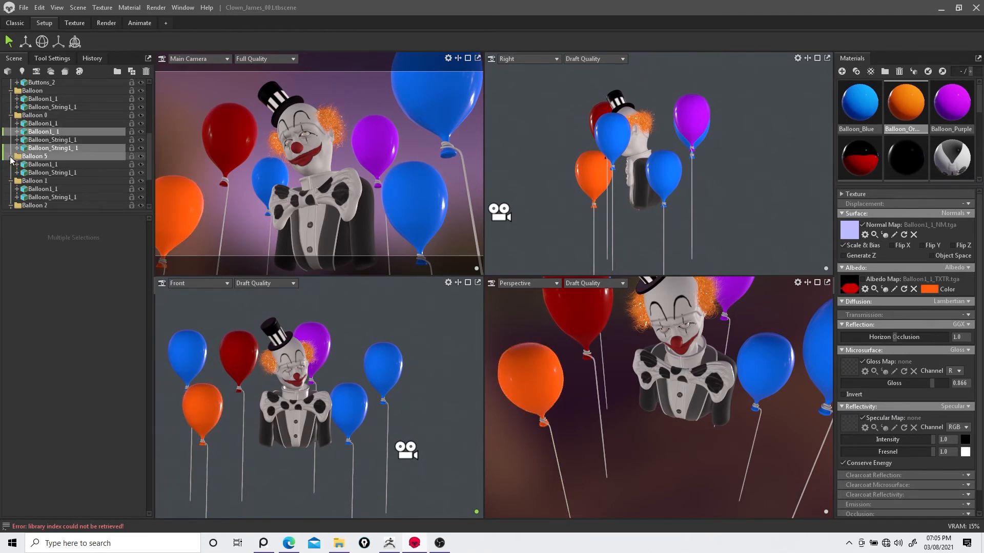
left_click(10, 115)
left_click(36, 116)
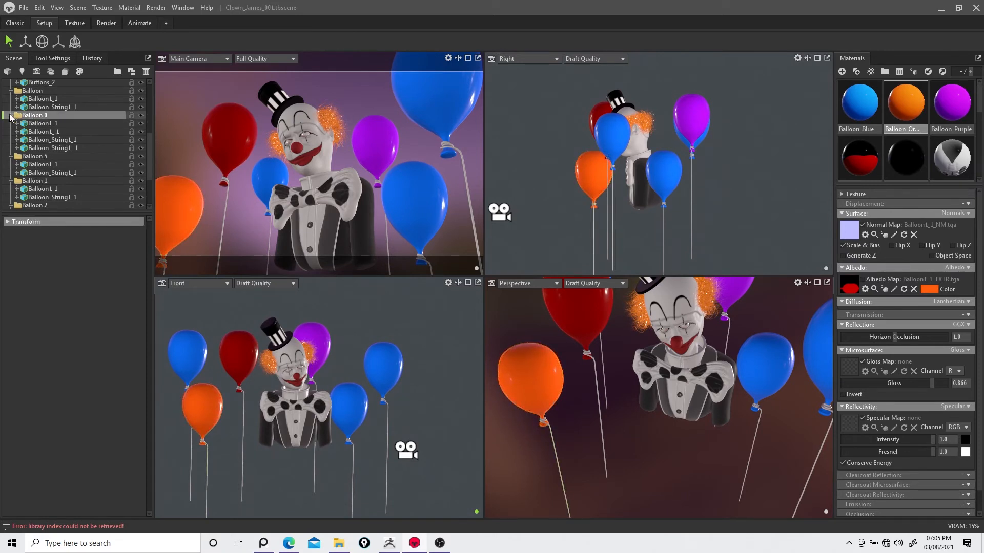
left_click(11, 115)
left_click(10, 156)
left_click(42, 150)
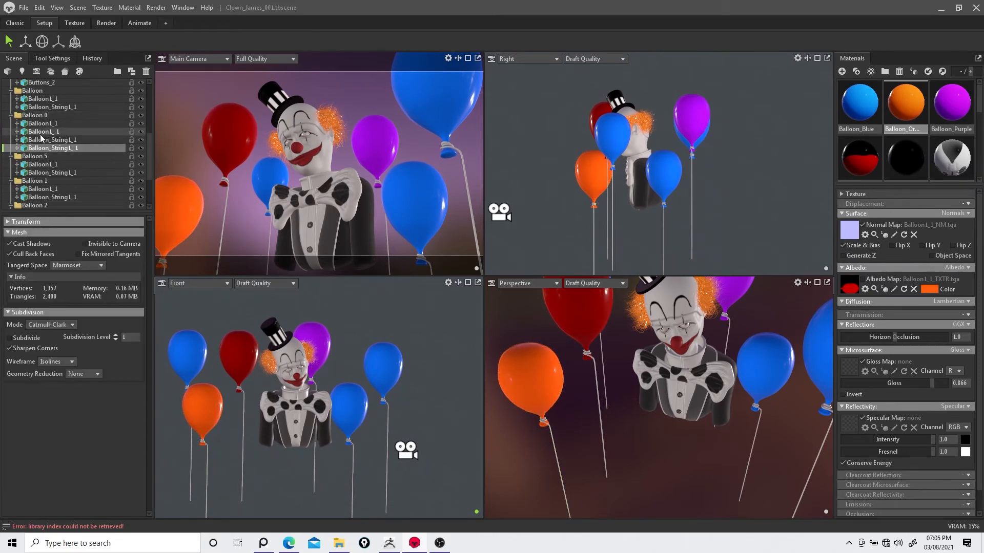
left_click(40, 132)
left_click(44, 141)
left_click(44, 134, "ctrl")
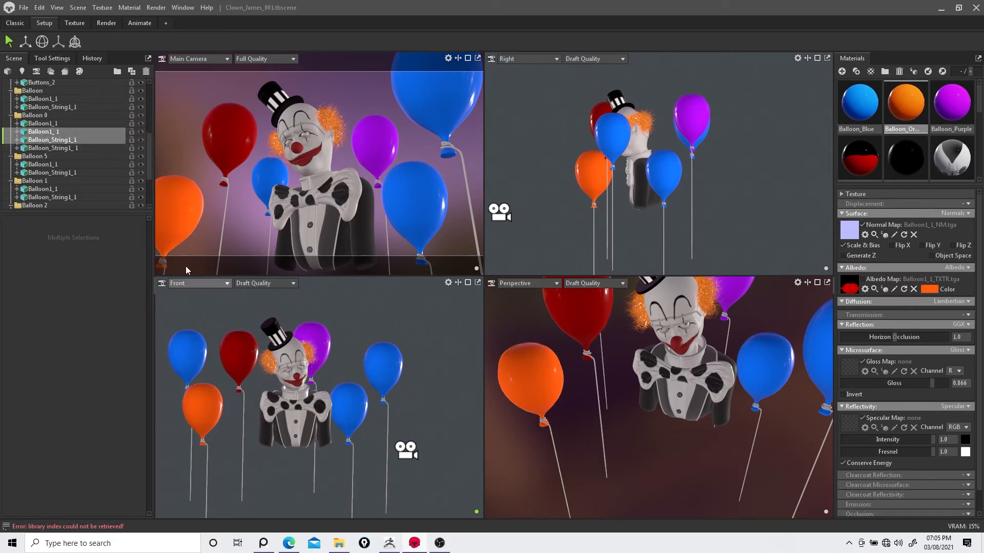
left_click(25, 41)
left_click_drag(323, 418, 373, 414)
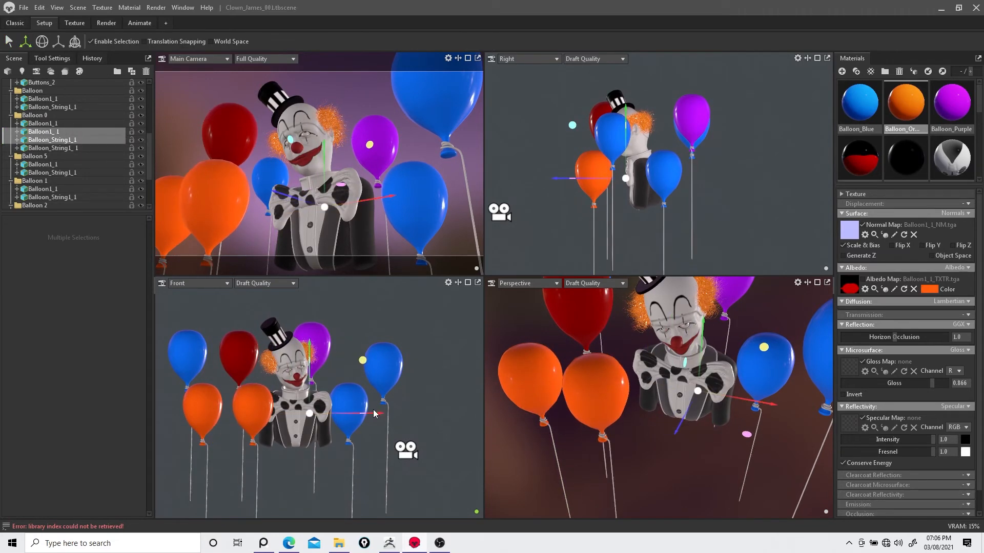
left_click_drag(302, 194, 519, 196)
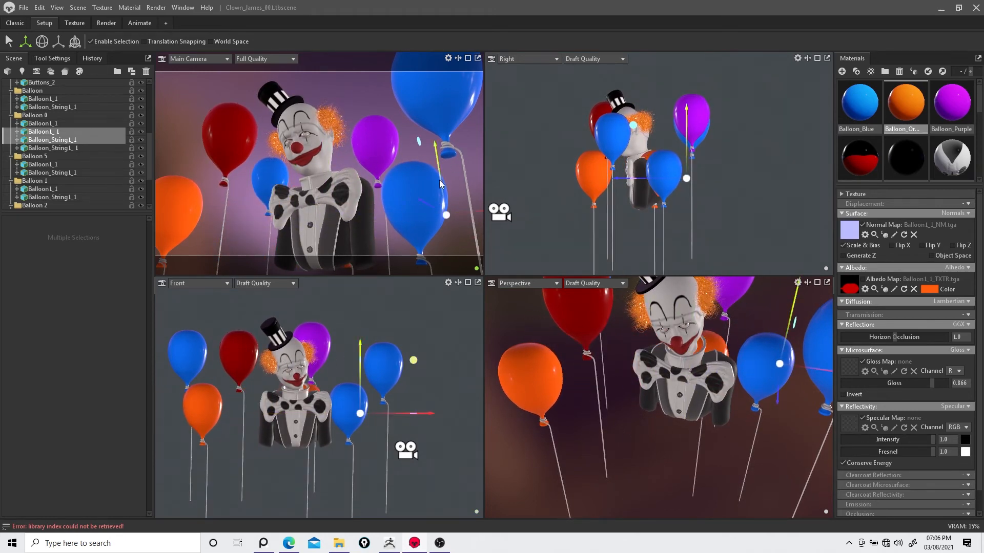
left_click_drag(432, 187, 422, 51)
left_click_drag(631, 76, 676, 78)
left_click_drag(404, 303, 183, 327)
left_click_drag(264, 119, 259, 155)
Step: Select another orange balloon with its string and move it right and up above the clown's right side
left_click(204, 393)
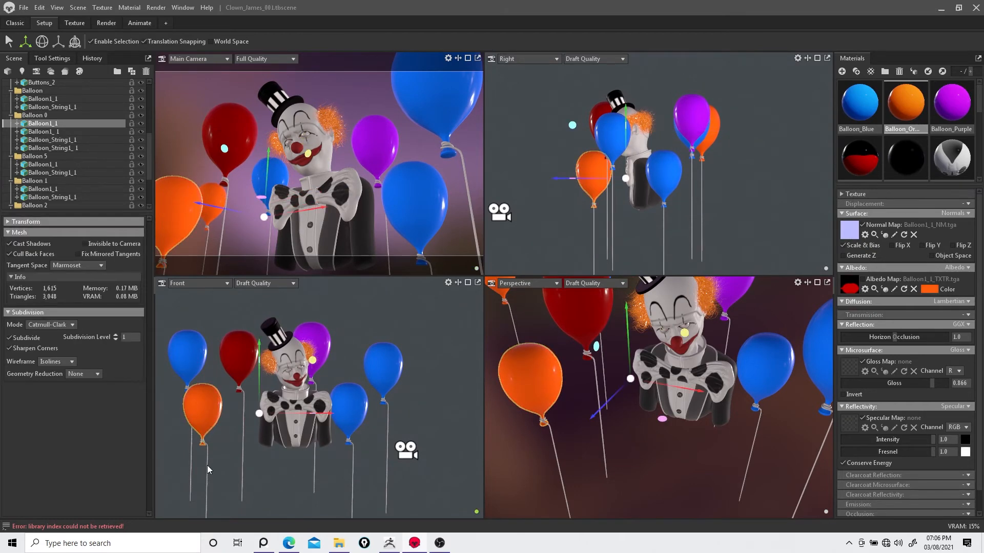
left_click(207, 465, "ctrl")
left_click_drag(324, 206, 456, 194)
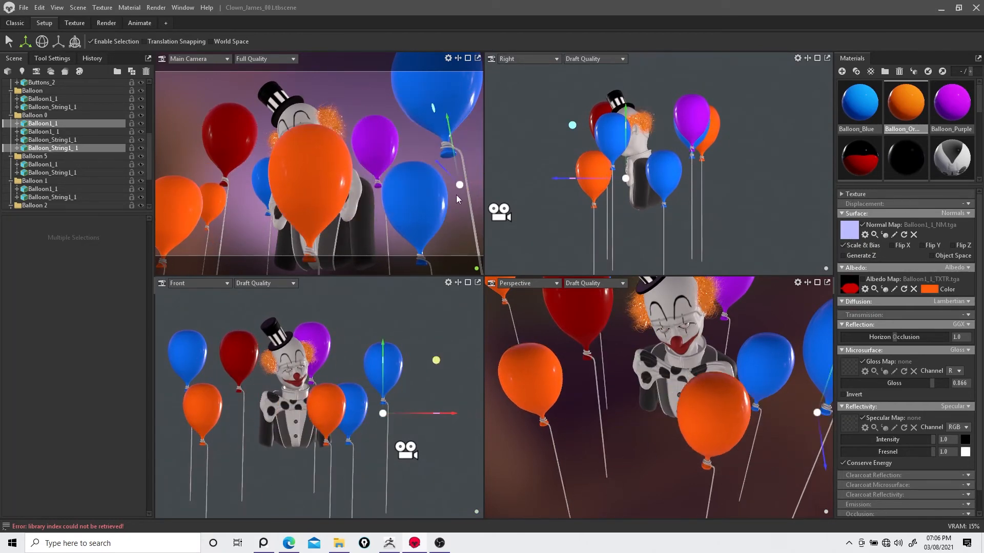
left_click_drag(567, 177, 793, 152)
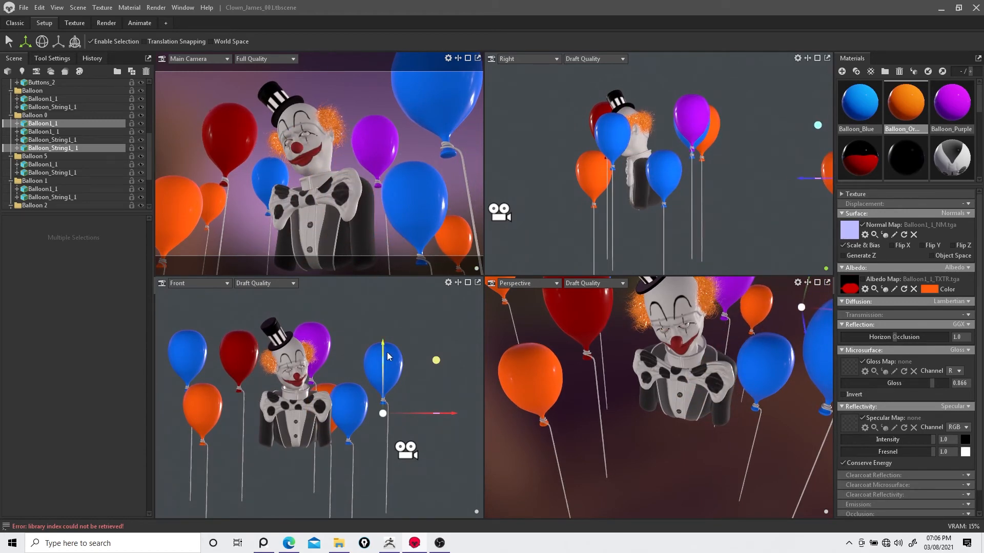
left_click_drag(387, 355, 392, 233)
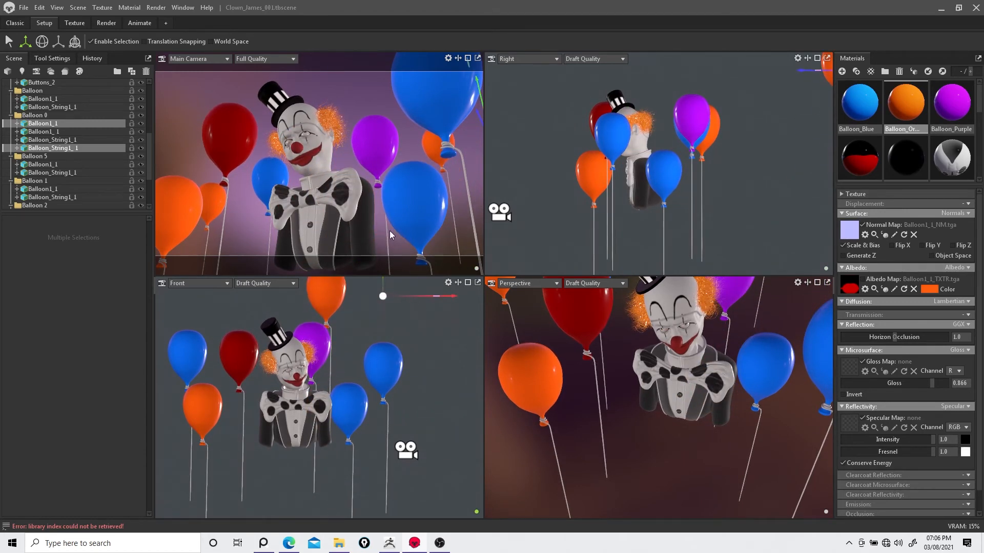
Step: Apply the Balloon_Purple material to the orange balloon left of the clown
left_click_drag(945, 101, 213, 201)
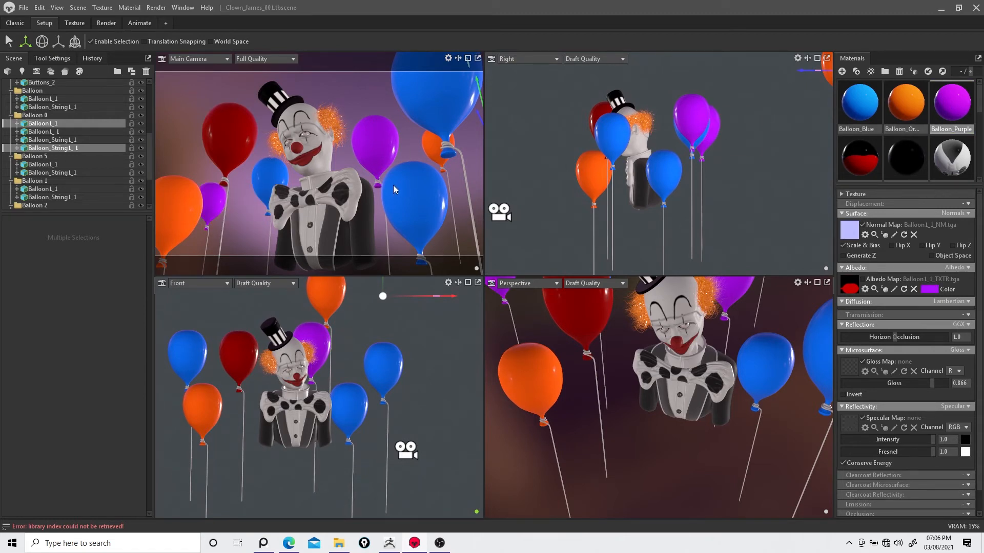
scroll(40, 154, "down", 5)
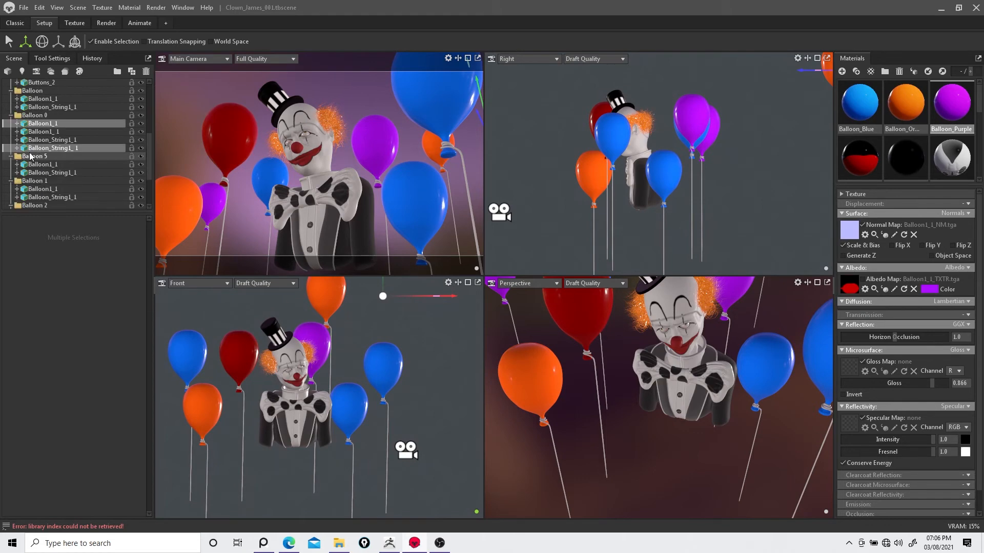
Step: Move the balloon copies into the Balloon group and delete the emptied Balloon 0 and Balloon 5 groups
left_click(39, 116)
scroll(38, 109, "up", 3)
scroll(39, 113, "down", 2)
left_click(40, 116)
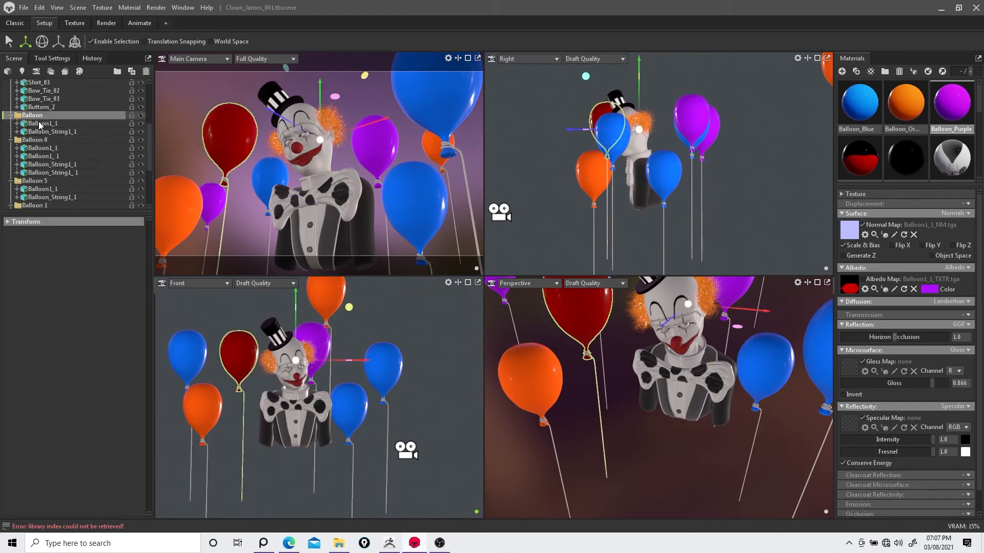
left_click(39, 149)
left_click(41, 173, "shift")
left_click_drag(40, 172, 38, 117)
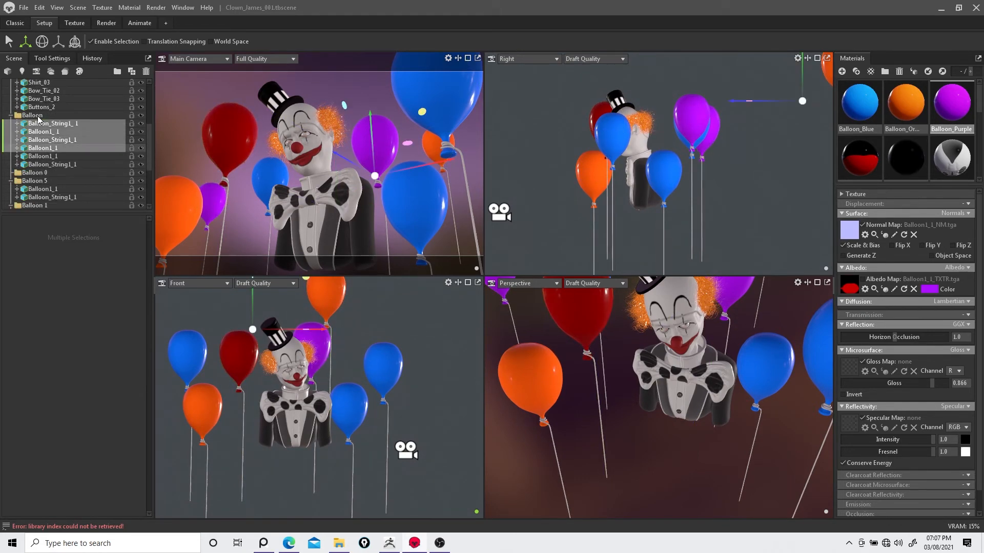
scroll(37, 117, "down", 3)
left_click(39, 116)
left_click(40, 123, "shift")
scroll(40, 124, "up", 2)
left_click_drag(40, 163, 38, 93)
scroll(42, 123, "down", 3)
left_click(40, 116)
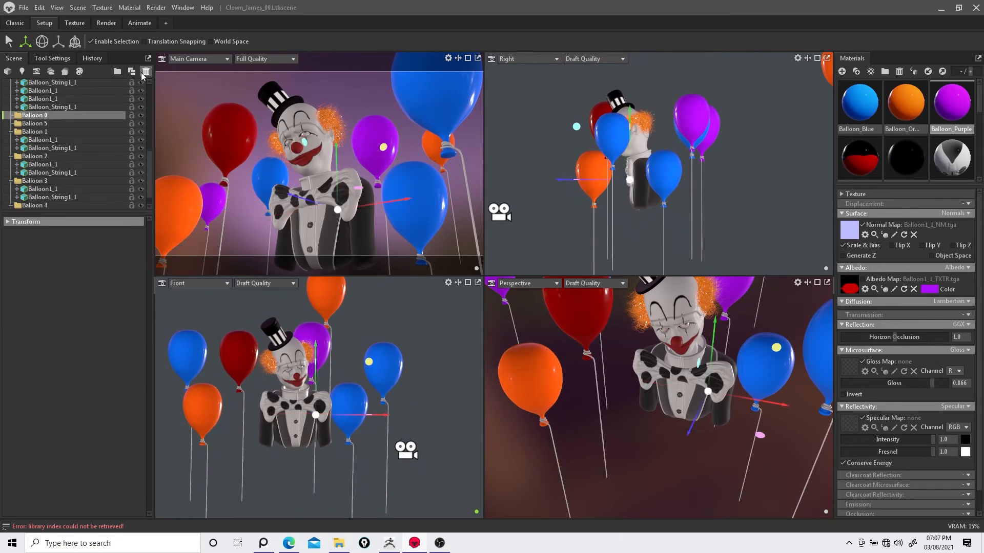
key("Delete")
left_click(40, 117)
key("Delete")
Step: Move the balloon and string of Balloon 1 into the Balloon group and delete the Balloon 1 group
left_click(40, 124)
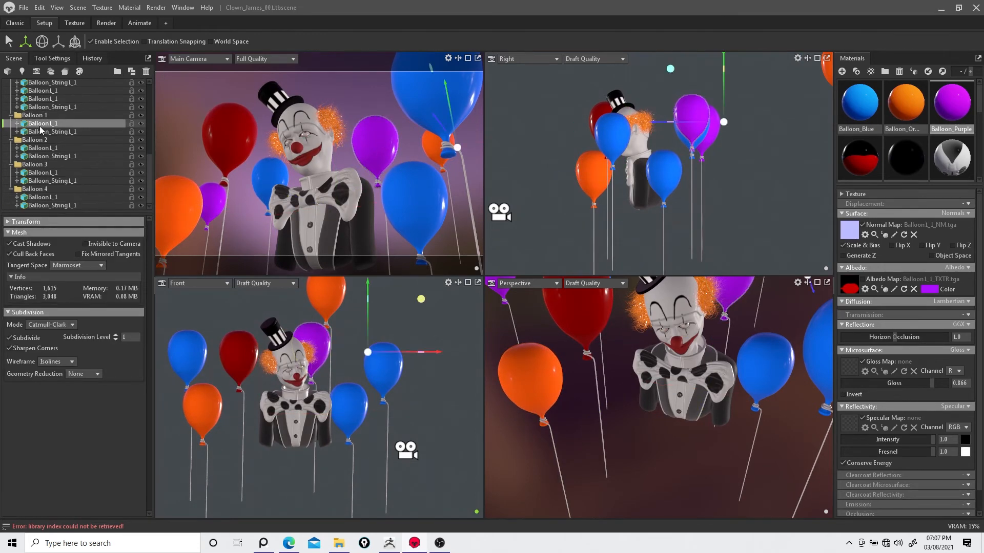
left_click(41, 132, "shift")
scroll(43, 198, "up", 3)
left_click_drag(43, 120, 42, 116)
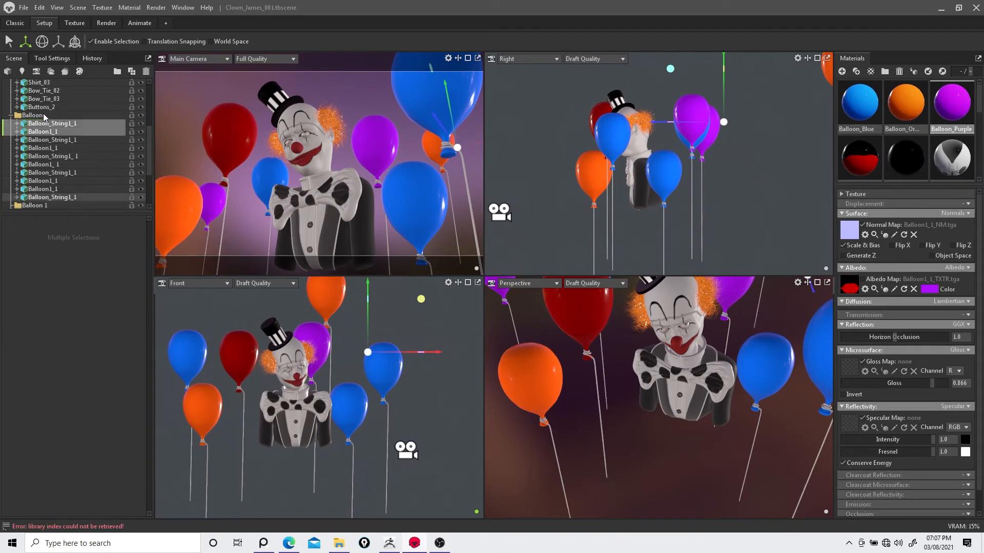
scroll(43, 118, "down", 3)
left_click_drag(45, 156, 43, 149)
left_click(41, 156)
left_click(34, 140)
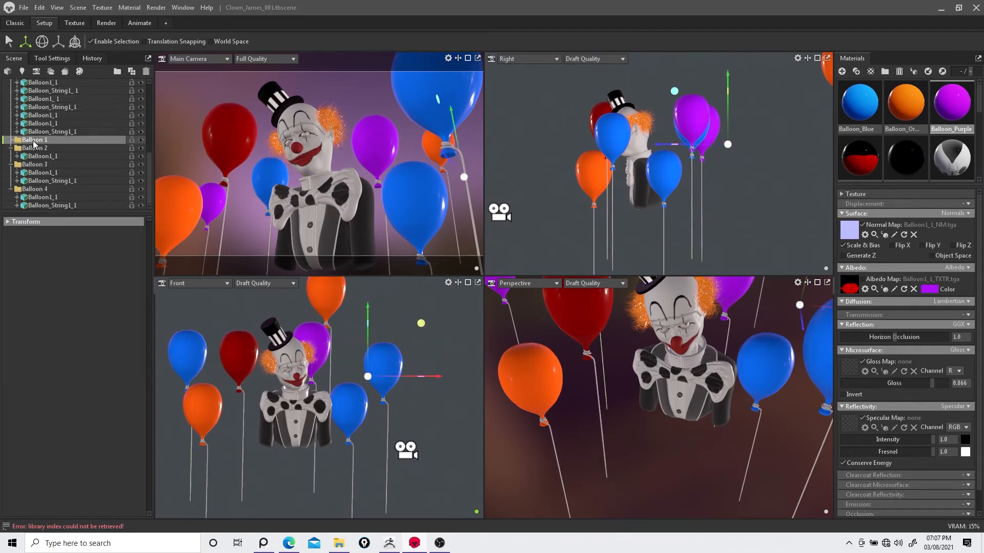
left_click(146, 72)
Step: Move the contents of Balloon 2, Balloon 3 and Balloon 4 into the Balloon group and delete those three groups
left_click(41, 157)
left_click(44, 173, "ctrl")
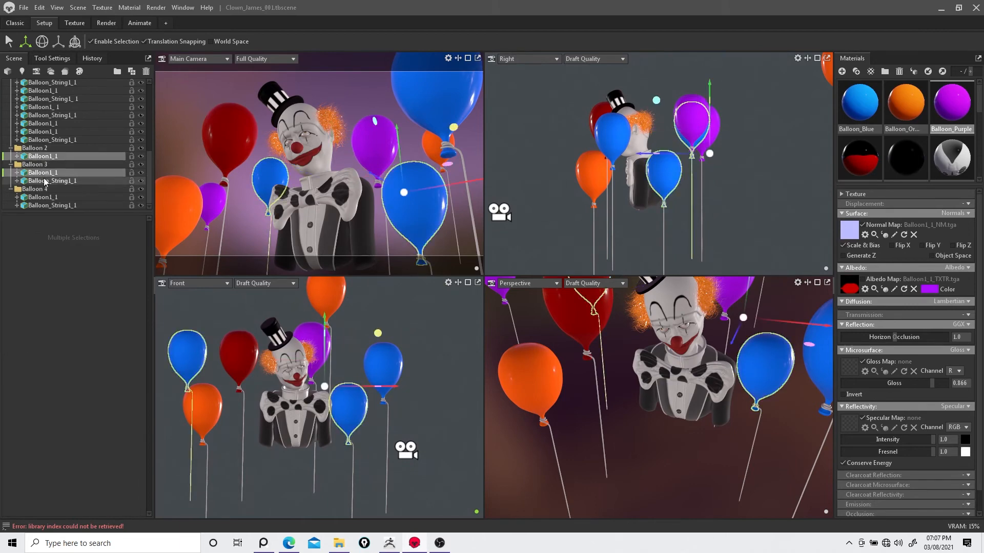
left_click(49, 181, "ctrl")
left_click_drag(52, 159, 56, 131)
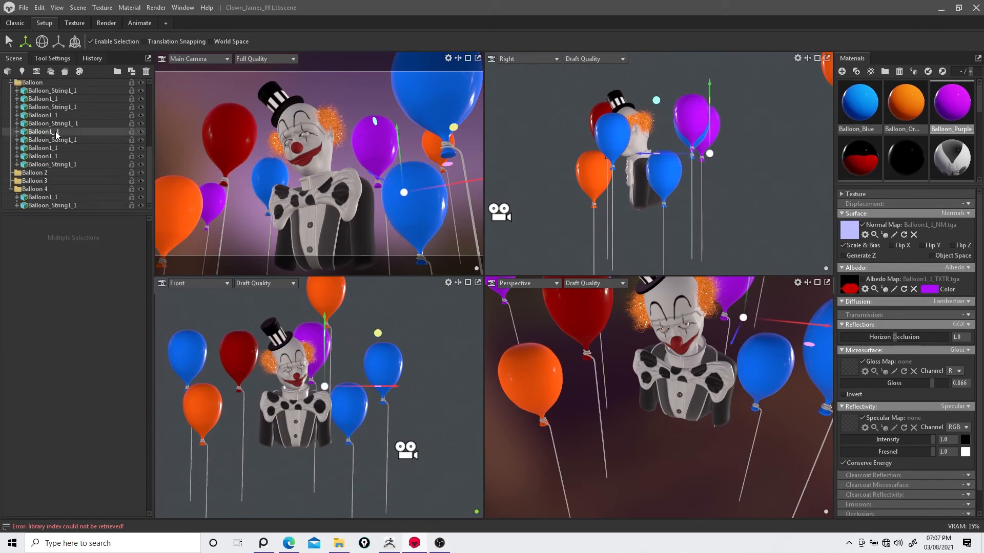
left_click(40, 198)
left_click(41, 205, "ctrl")
left_click_drag(41, 204, 49, 155)
left_click(39, 190)
left_click(41, 198, "ctrl")
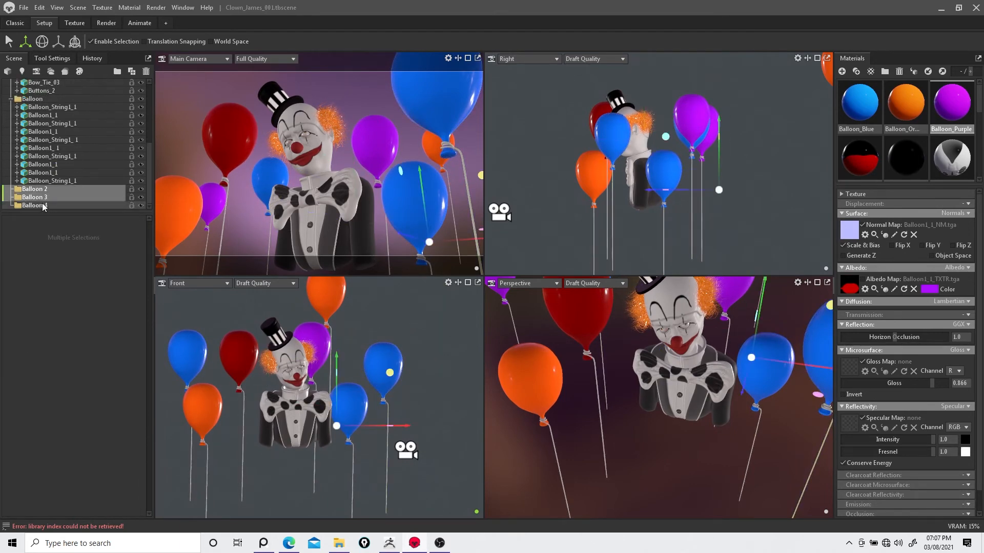
left_click(44, 206, "ctrl")
left_click(146, 72)
left_click(141, 205)
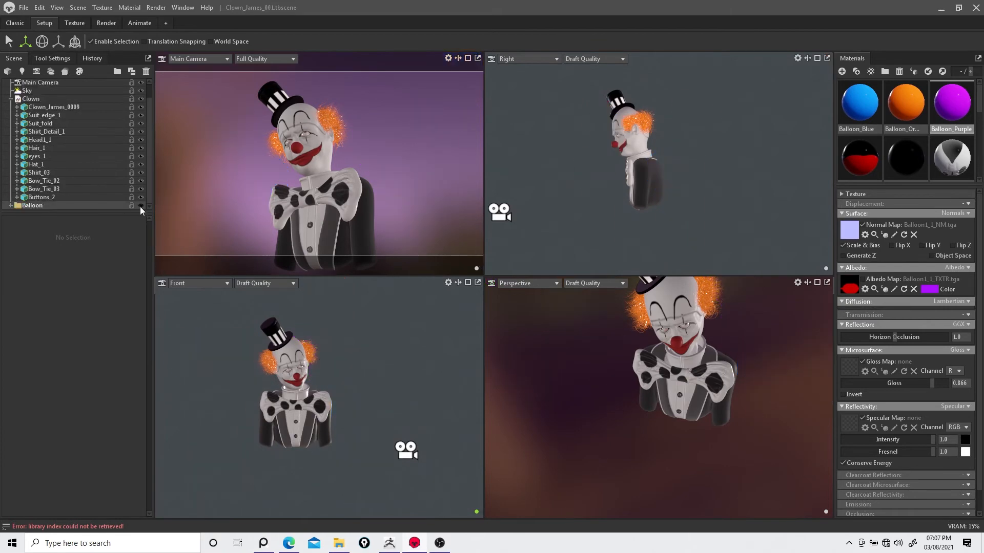
left_click(140, 205)
left_click(25, 8)
left_click(37, 52)
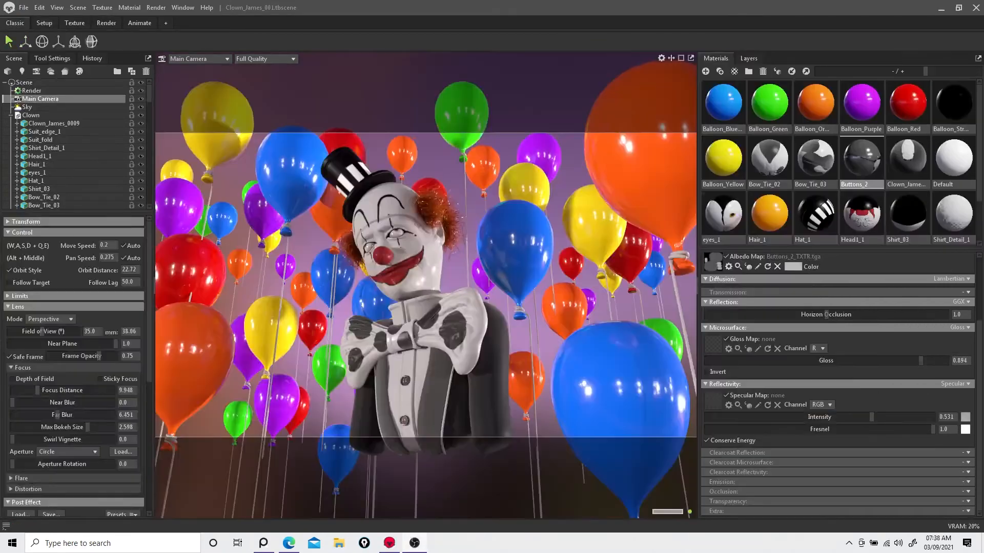
double_click(39, 116)
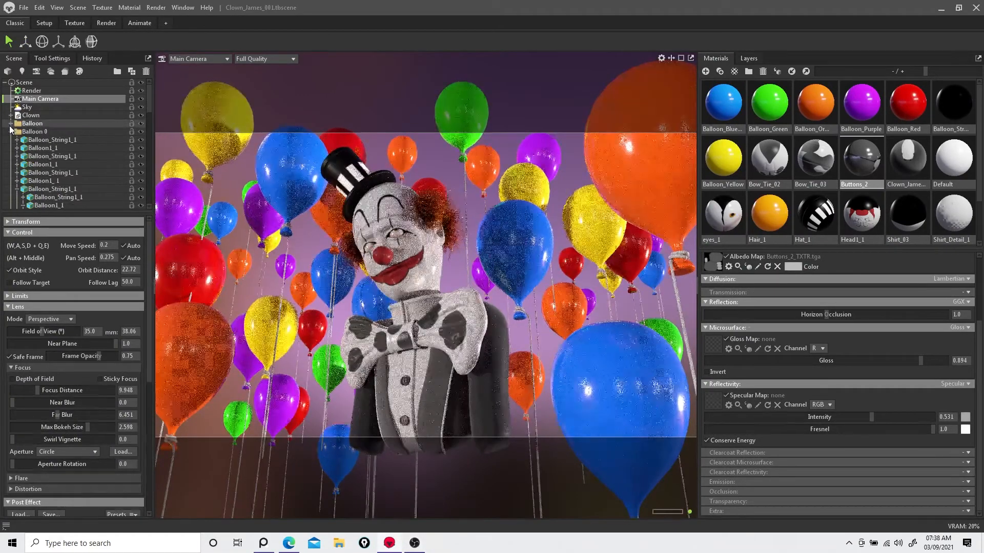
left_click(141, 123)
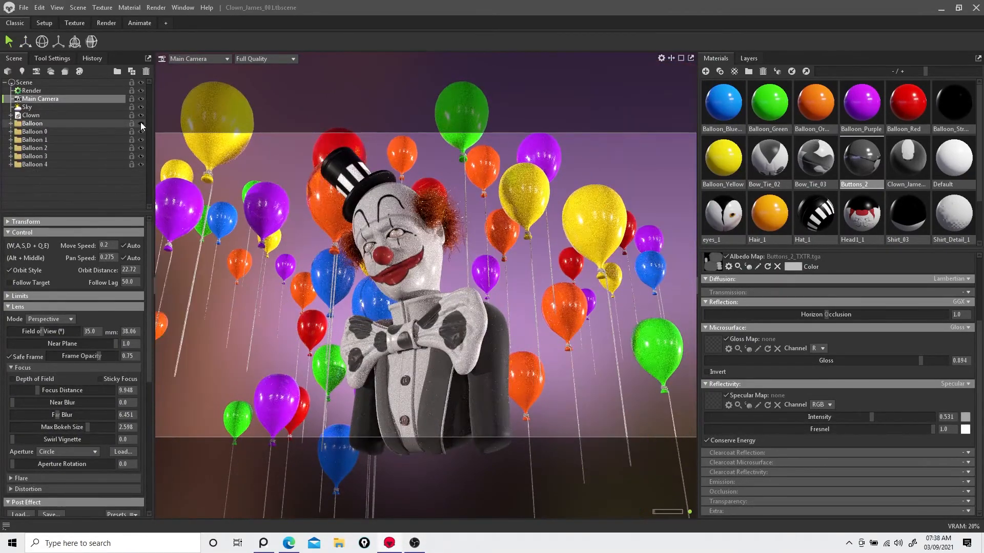
left_click(141, 123)
Step: Turn on Use Ray Tracing in the Render object's lighting settings
left_click(30, 91)
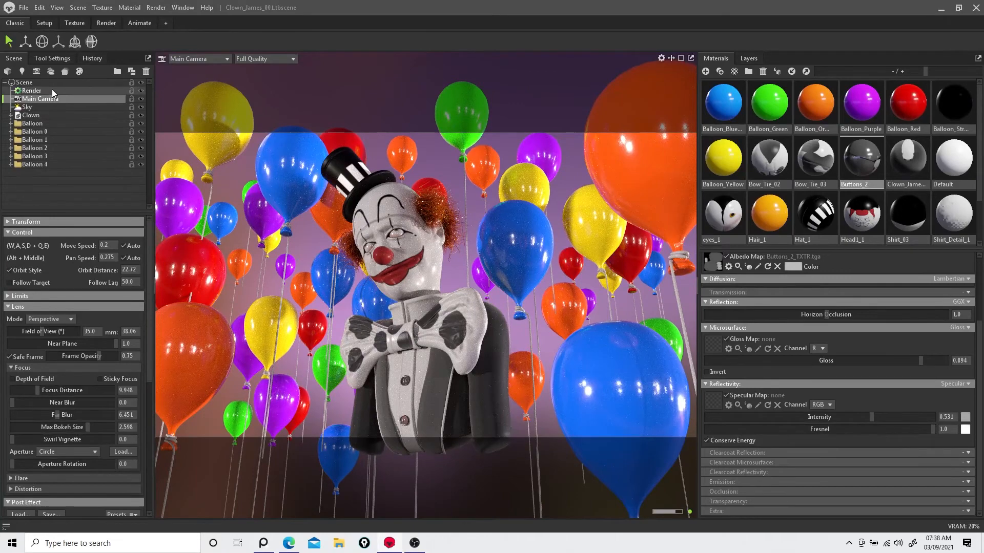
left_click(12, 245)
left_click(13, 246)
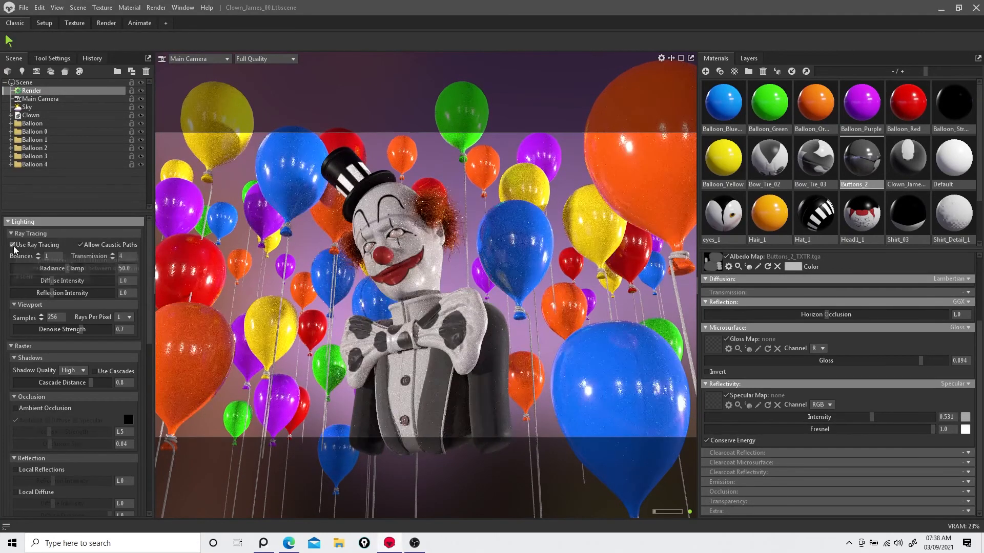
Step: Select the Main Camera, enable Depth of Field and set the focus point on the clown's face
left_click(36, 98)
left_click(8, 296)
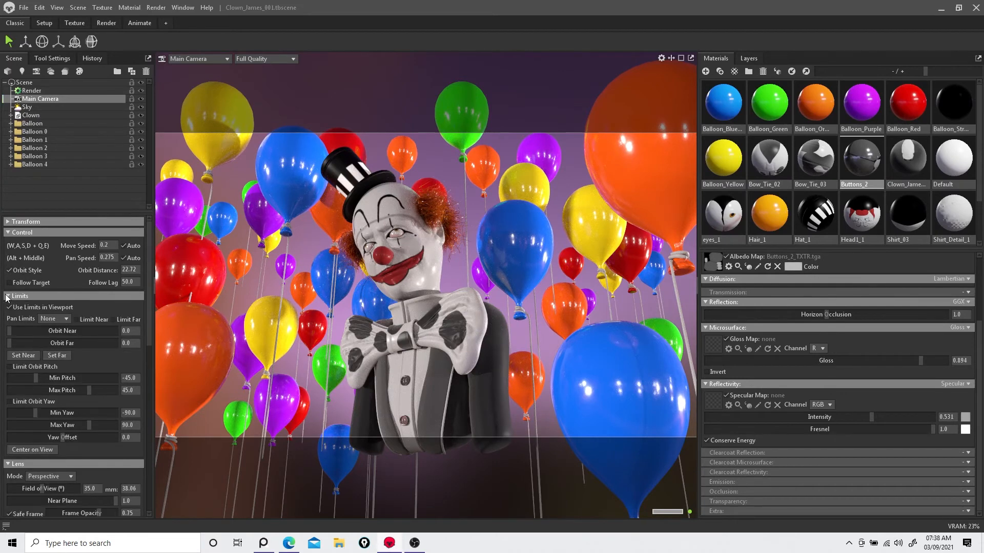
left_click(8, 296)
scroll(21, 286, "down", 3)
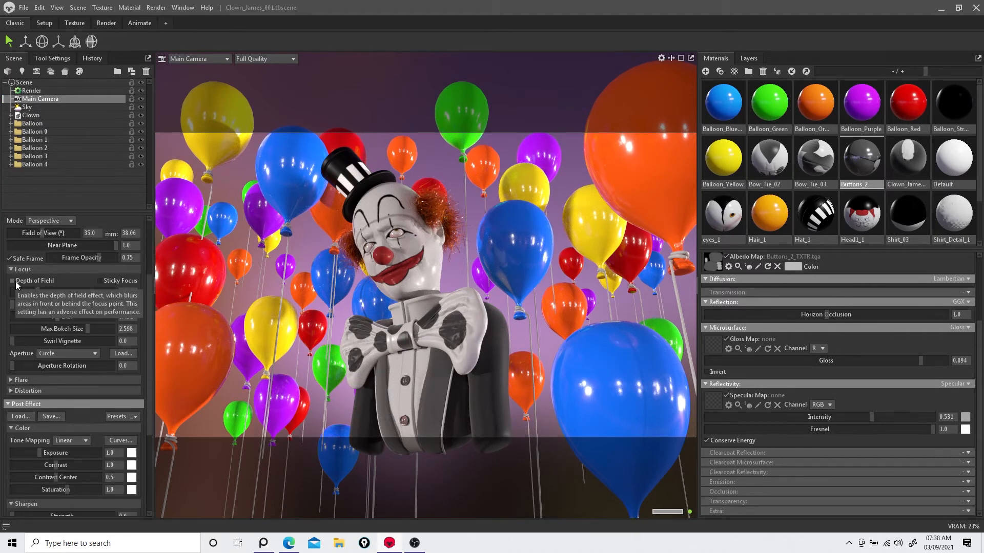
left_click(13, 281)
left_click(613, 377, "ctrl")
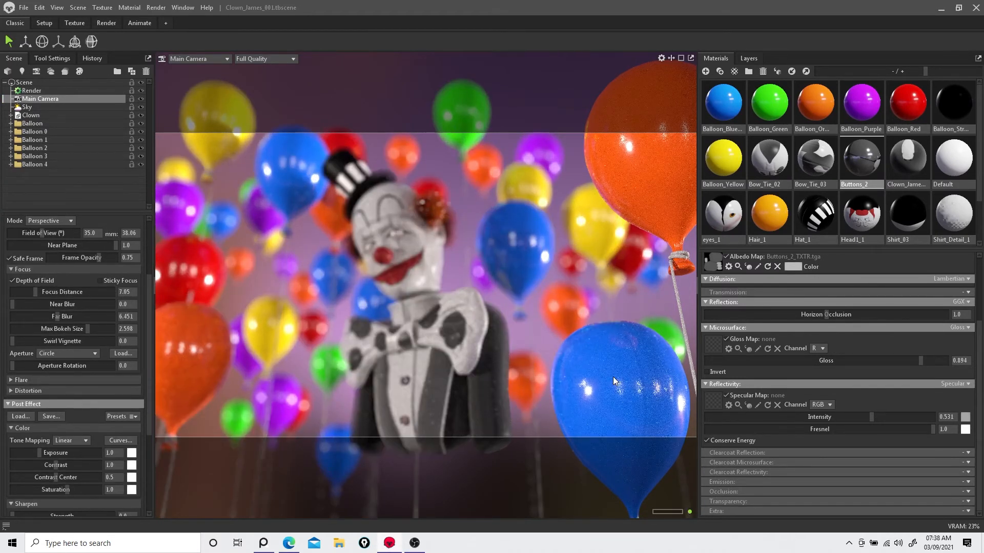
left_click(396, 229, "ctrl")
Step: Lower the far blur and max bokeh size, and switch the aperture shape to Star
left_click_drag(58, 315, 56, 311)
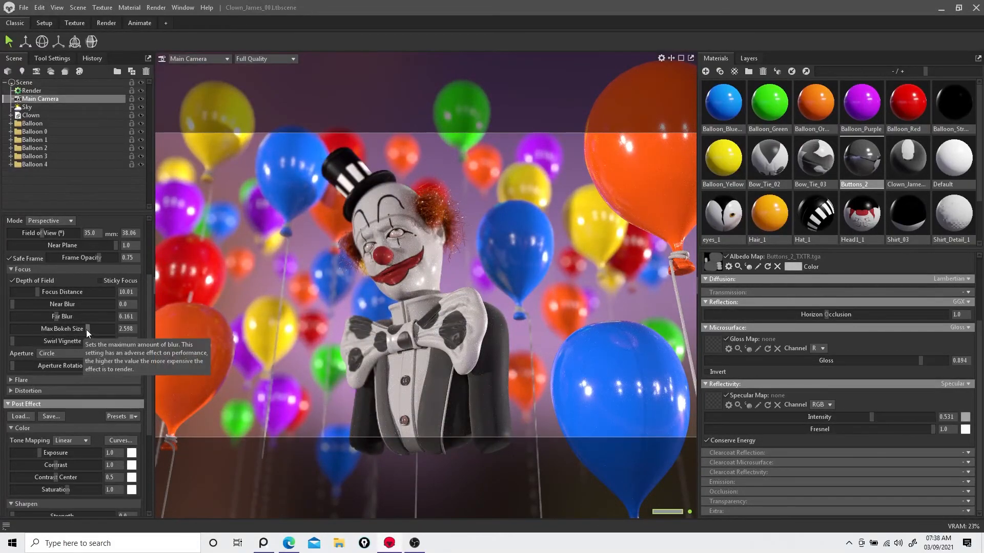
left_click_drag(86, 330, 69, 323)
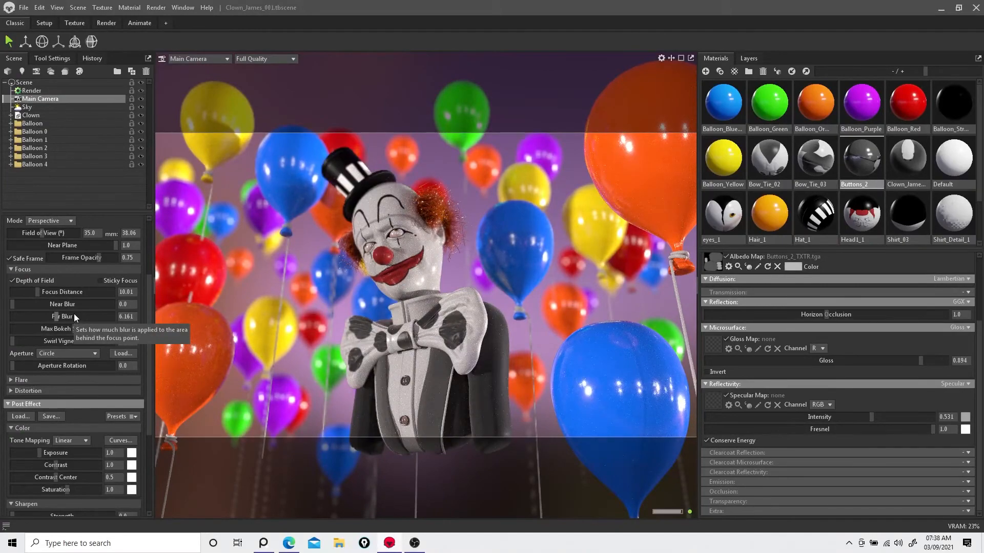
mouse_move(14, 340)
left_mouse_down()
mouse_move(160, 328)
mouse_move(50, 349)
mouse_move(11, 342)
left_mouse_up()
left_click(95, 355)
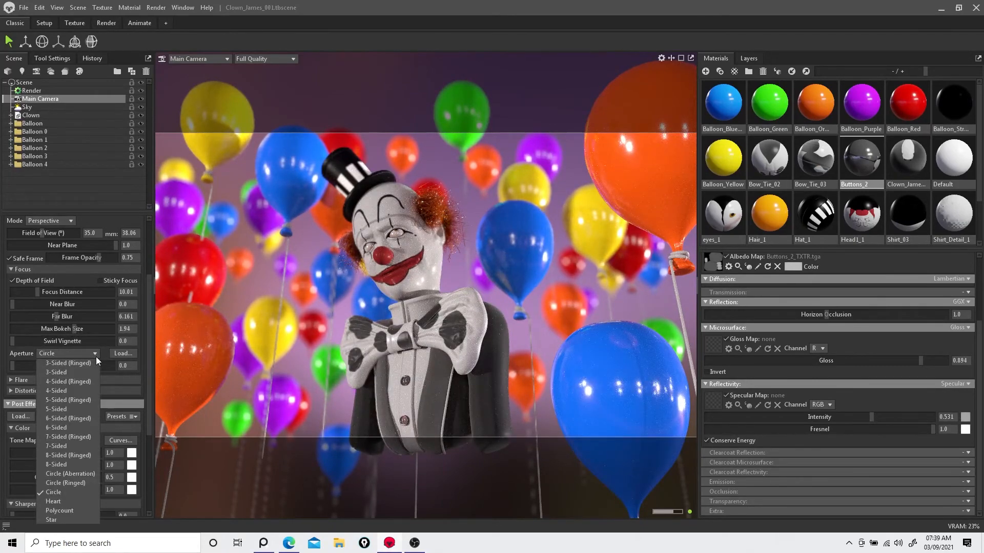
left_click(72, 519)
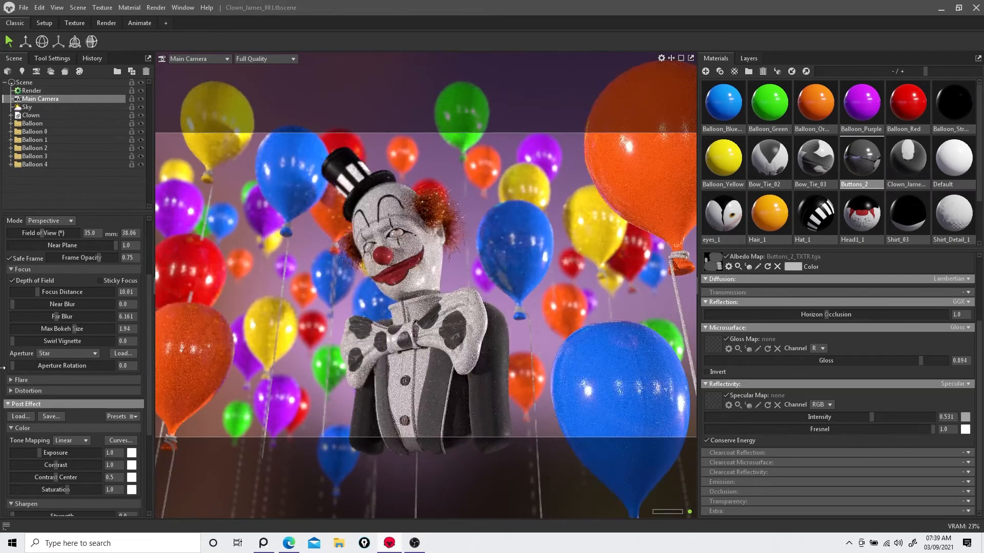
Step: Fine-tune the depth of field: max bokeh size about 1.458, far blur about 8.666, near blur about 2.082
mouse_move(74, 328)
left_mouse_down()
mouse_move(113, 329)
mouse_move(78, 328)
left_mouse_up()
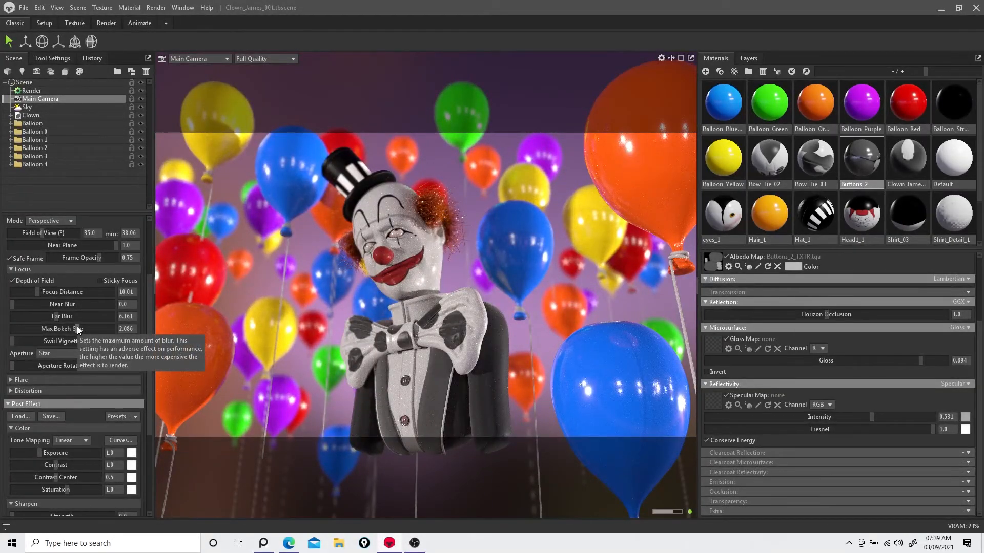
mouse_move(77, 328)
left_mouse_down()
mouse_move(91, 329)
mouse_move(81, 331)
left_mouse_up()
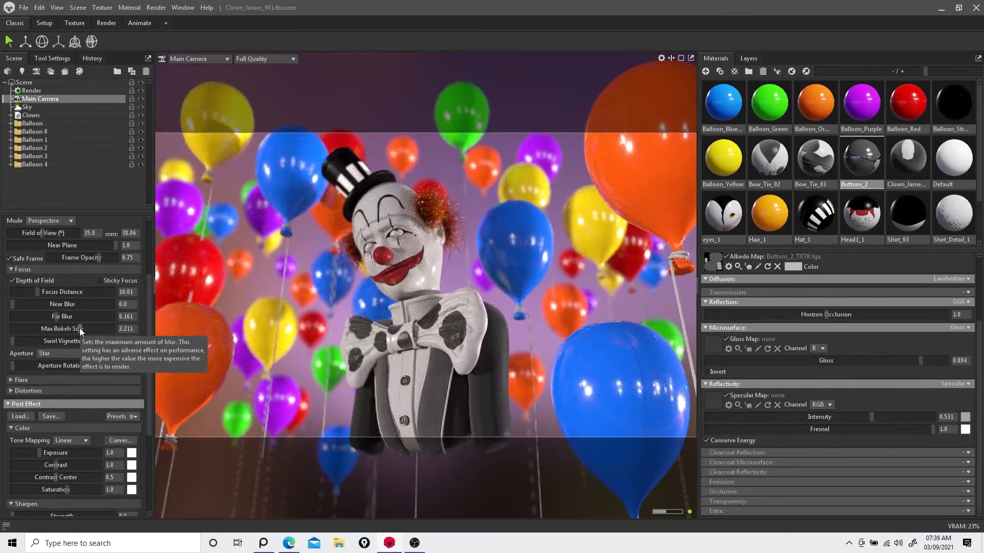
left_click_drag(14, 342, 124, 331)
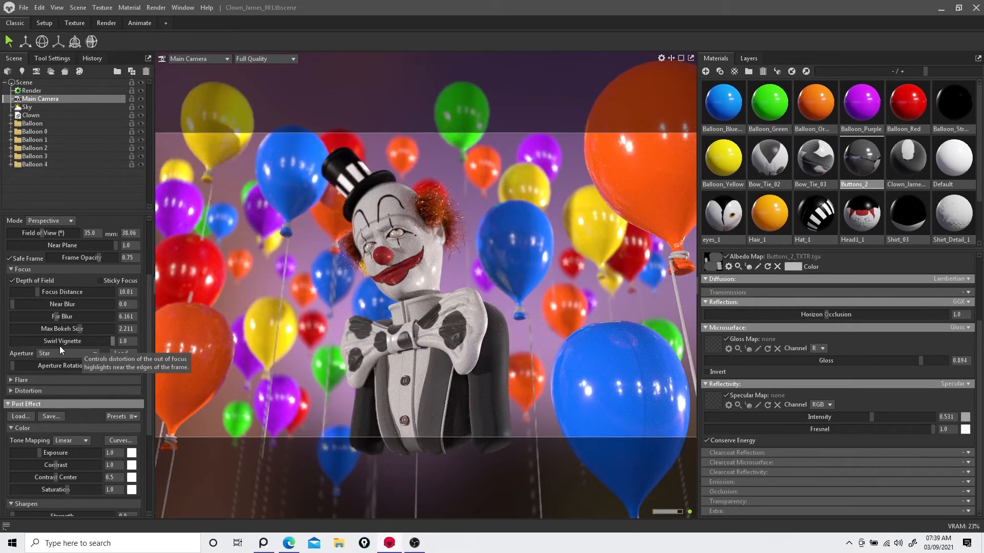
mouse_move(33, 343)
left_mouse_down()
mouse_move(11, 341)
mouse_move(47, 365)
mouse_move(44, 354)
mouse_move(20, 349)
left_mouse_up()
left_click(94, 354)
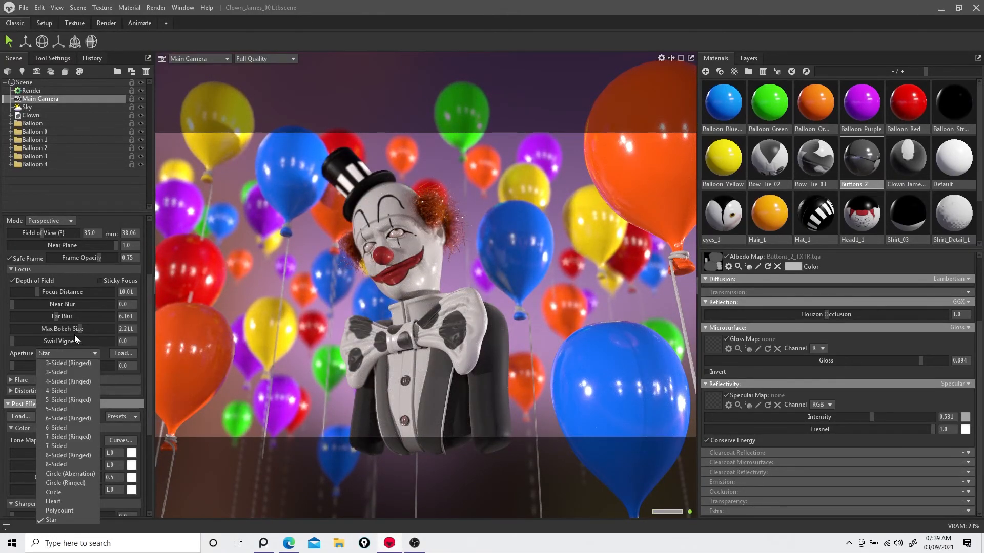
mouse_move(80, 329)
left_mouse_down()
mouse_move(154, 331)
mouse_move(76, 332)
mouse_move(74, 315)
mouse_move(64, 316)
mouse_move(66, 331)
left_mouse_up()
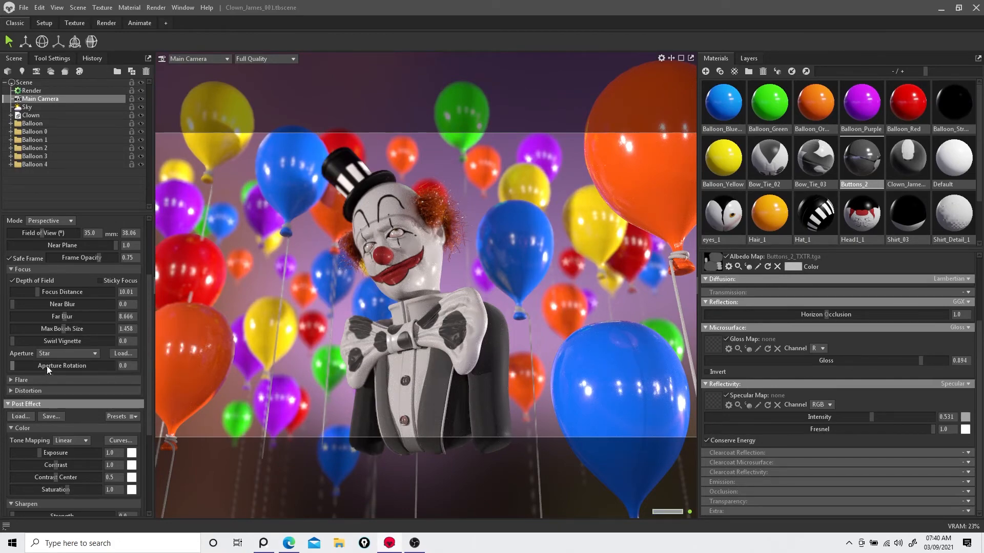
mouse_move(21, 307)
left_mouse_down()
mouse_move(132, 304)
mouse_move(37, 306)
left_mouse_up()
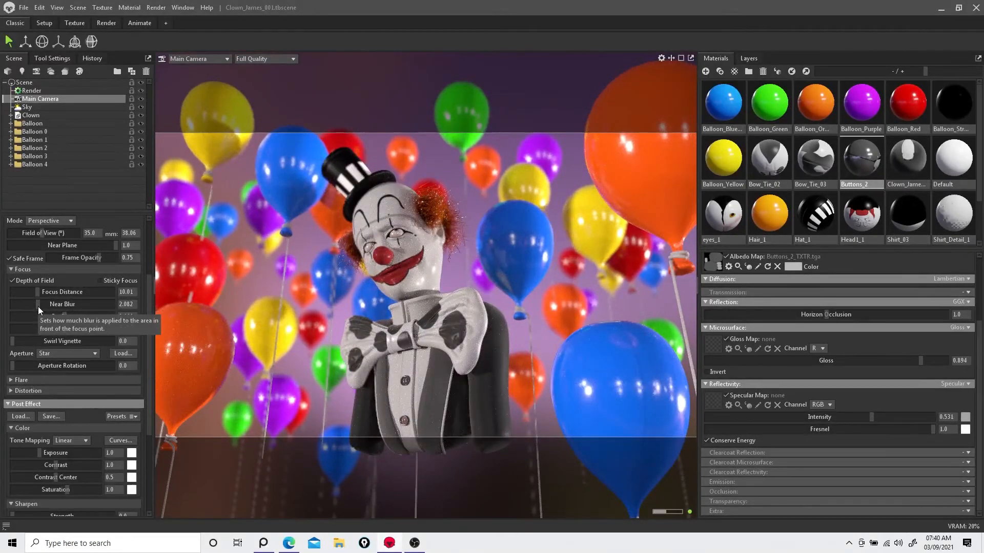
Step: Try several post-effect colour presets on the camera
scroll(30, 307, "down", 4)
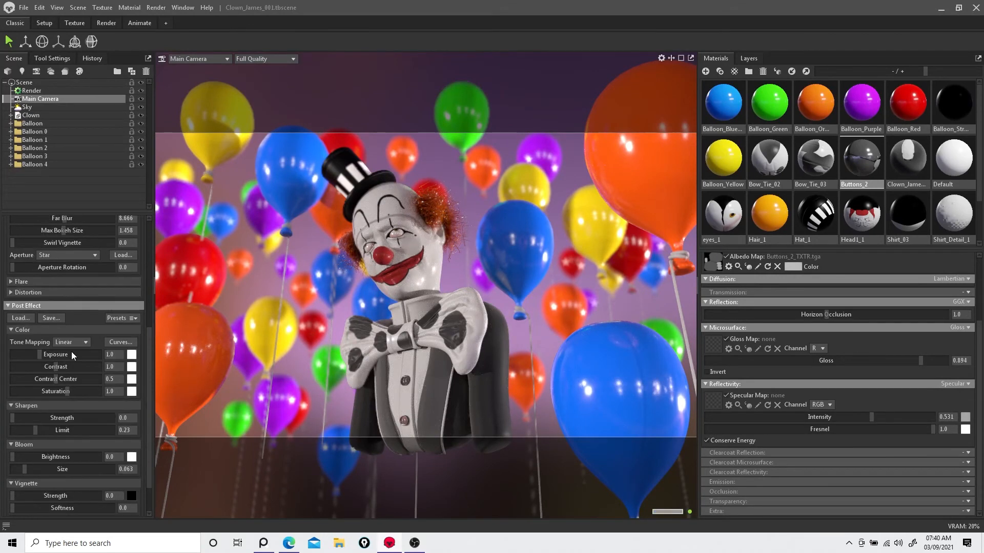
left_click(123, 318)
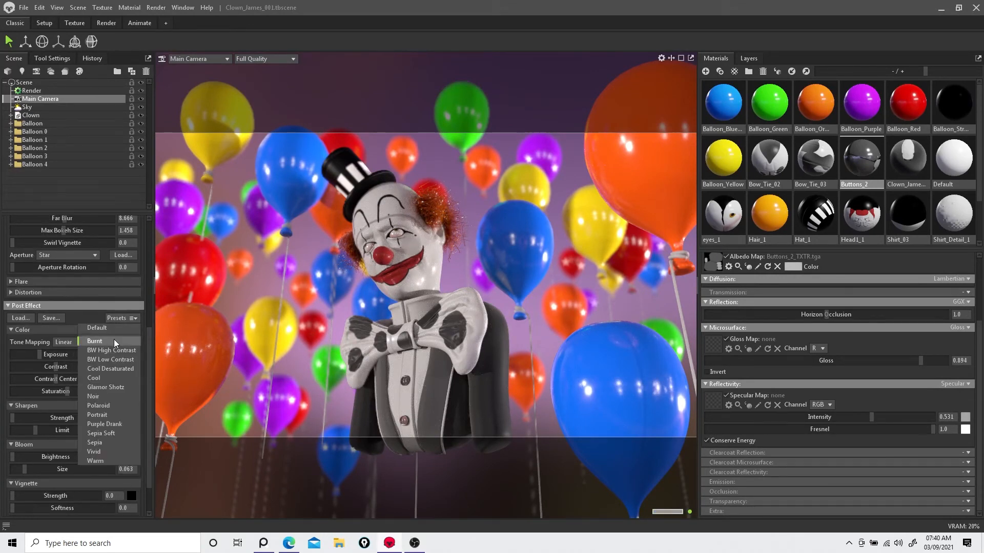
left_click(114, 339)
left_click(114, 347)
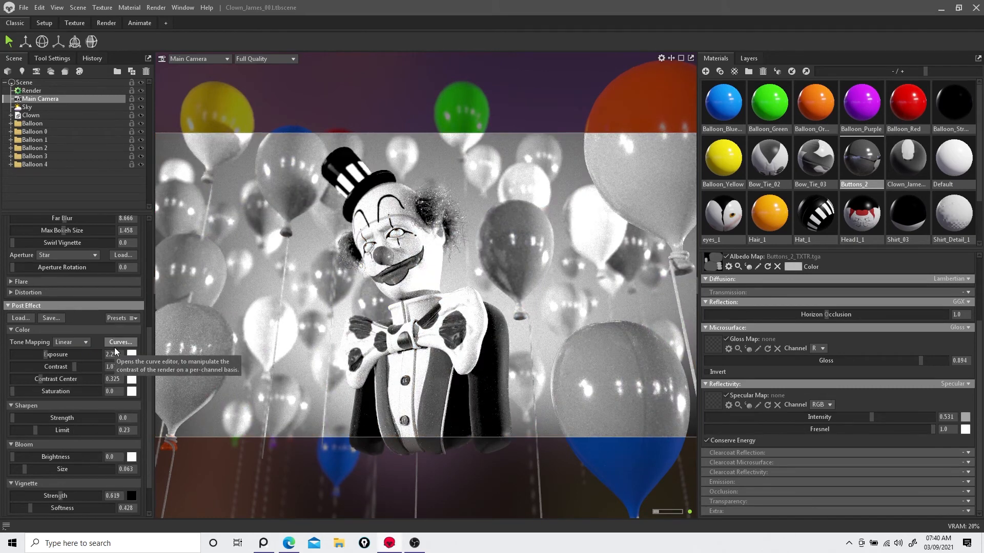
left_click(121, 320)
left_click(110, 364)
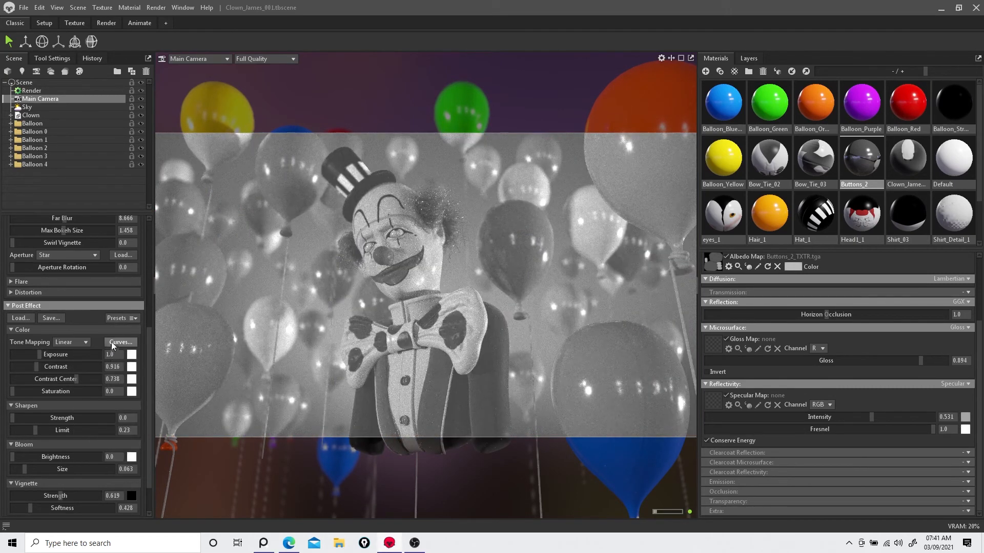
left_click(125, 318)
left_click(110, 369)
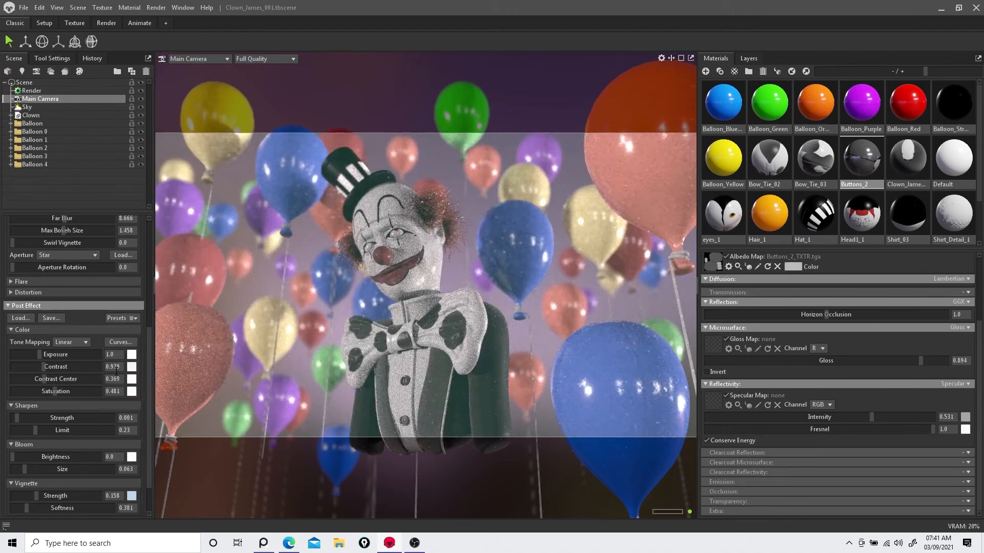
Step: Expand the Flare and Distortion sections and cycle post-effect presets, settling on a teal-and-pink colour preset
left_click(132, 329)
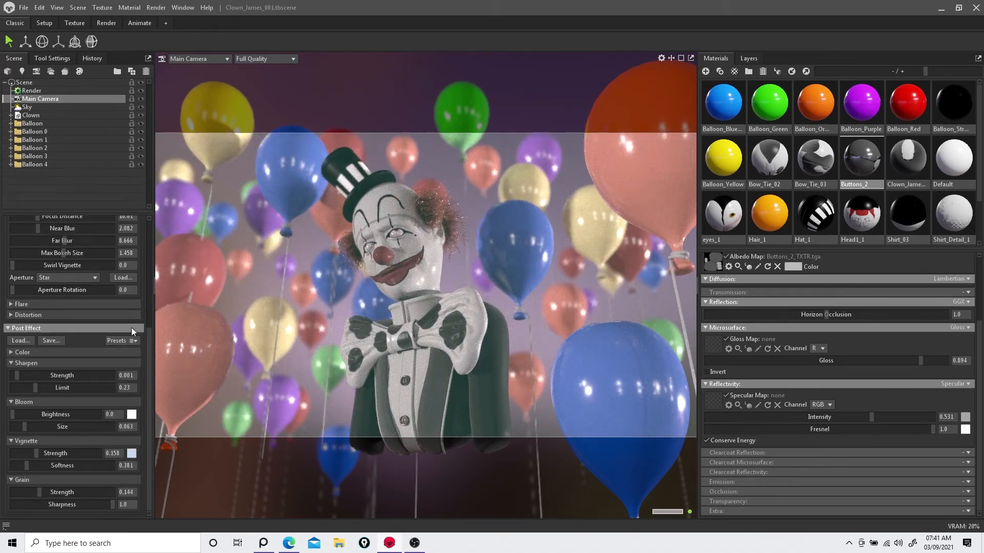
left_click(10, 315)
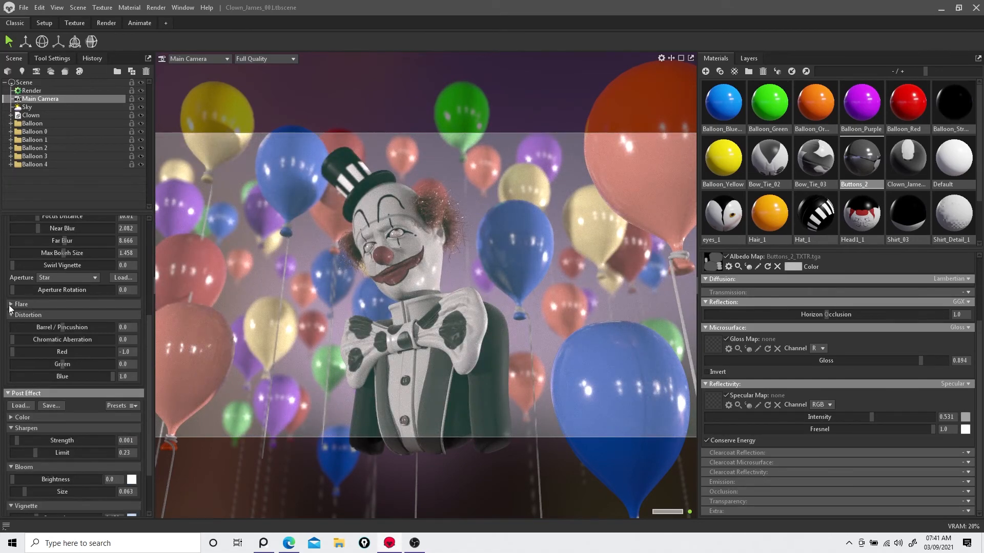
left_click(8, 305)
scroll(8, 305, "down", 3)
left_click(122, 373)
left_click(109, 436)
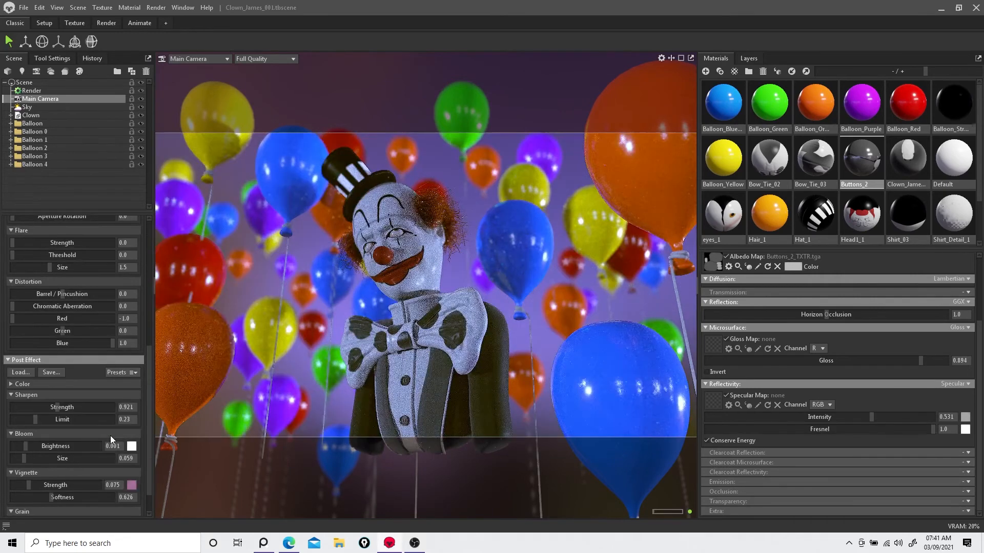
left_click(122, 373)
left_click(107, 440)
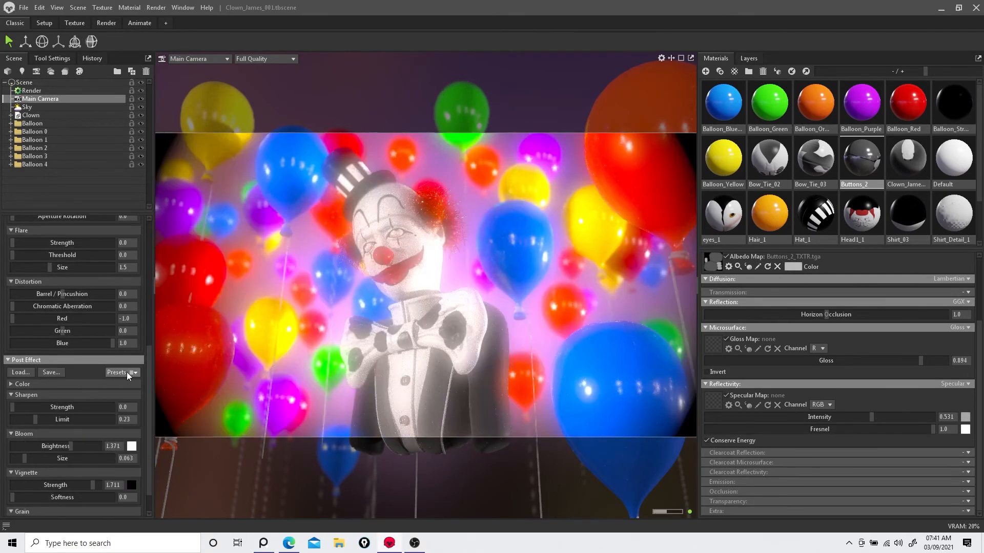
left_click(126, 373)
left_click(110, 451)
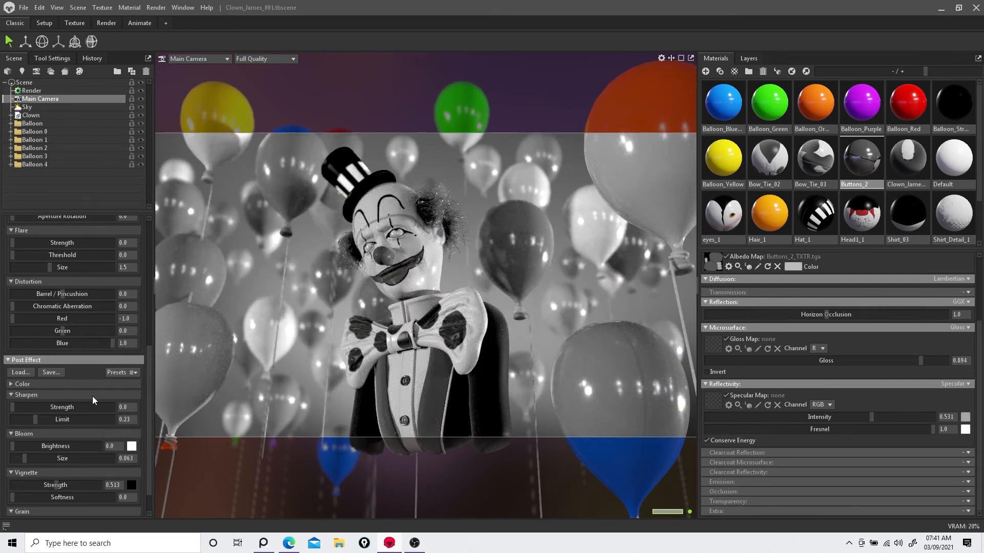
left_click(121, 372)
left_click(111, 443)
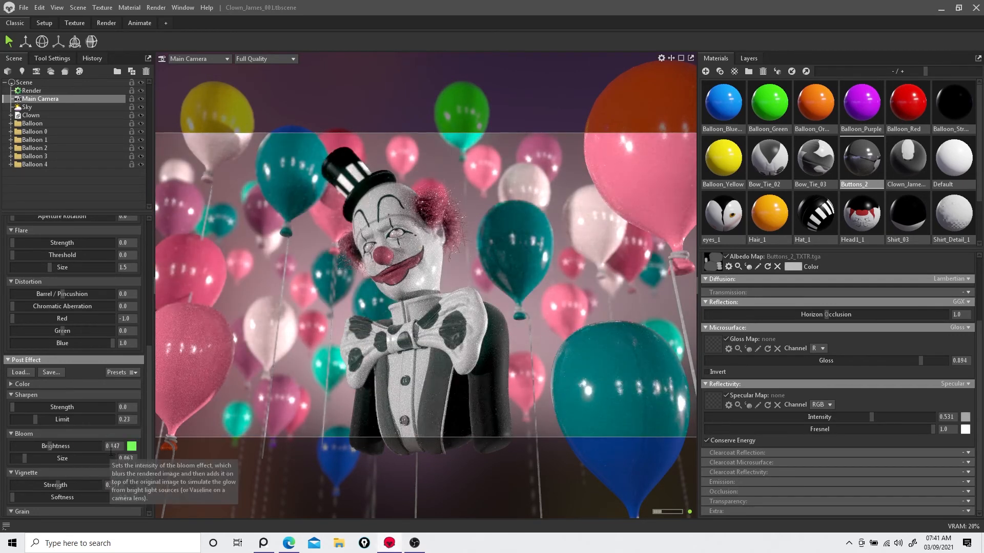
Step: Select several balloons beside the clown's hat and reposition them with the Move tool
left_click(219, 264)
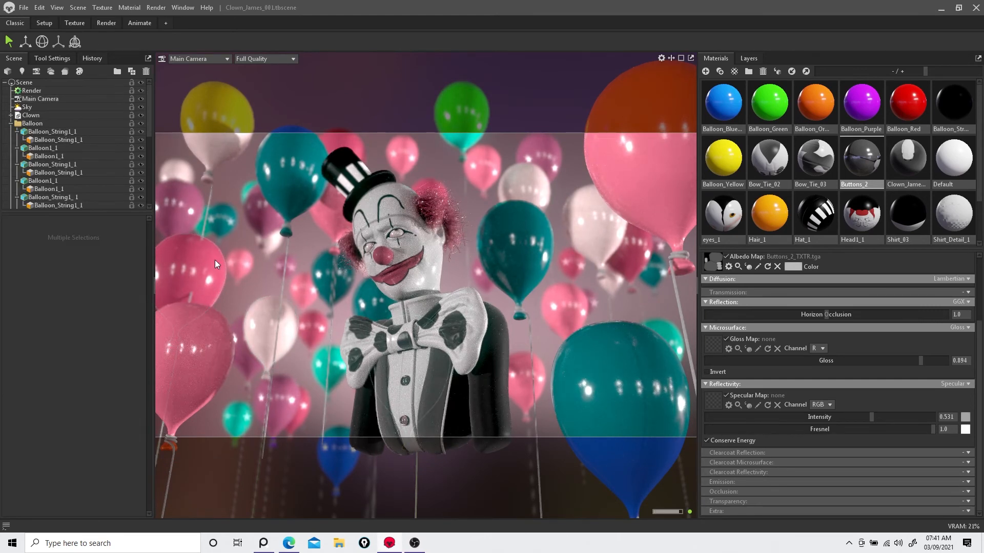
left_click(212, 156)
left_click(209, 200)
left_click(217, 121, "shift")
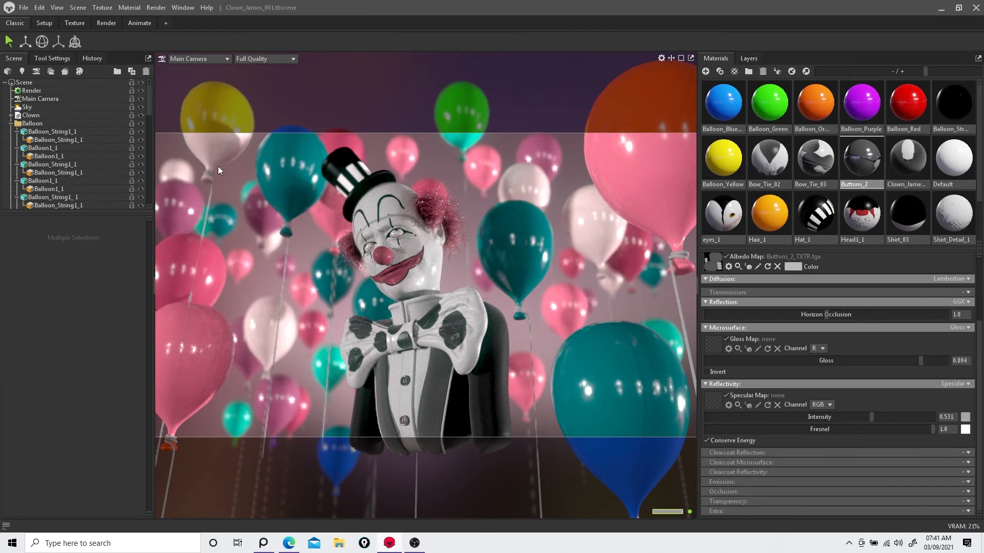
left_click(22, 43)
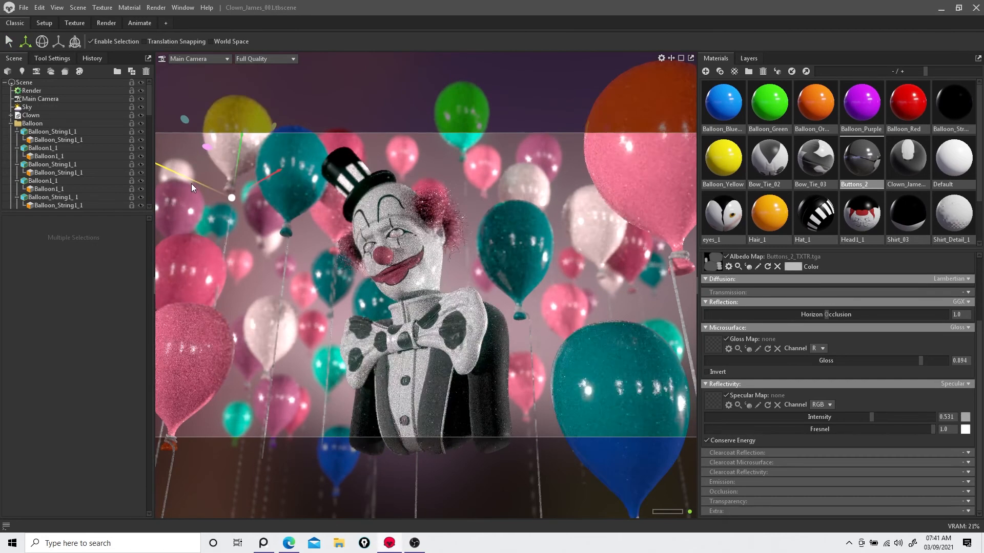
left_click_drag(192, 183, 191, 173)
left_click_drag(256, 179, 162, 214)
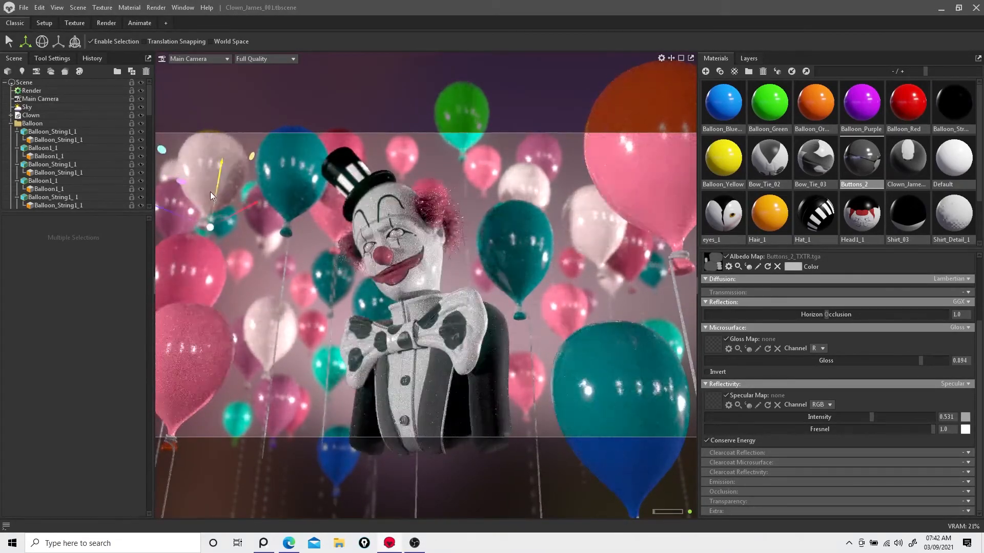
left_click_drag(211, 192, 235, 170)
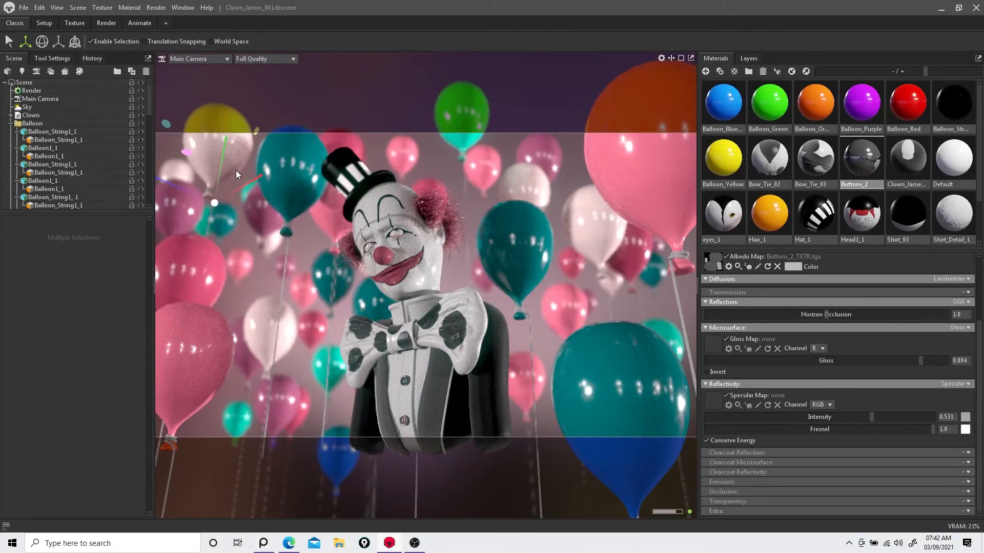
Step: Duplicate the Main Camera in the scene tree and reselect the original camera
left_click(32, 90)
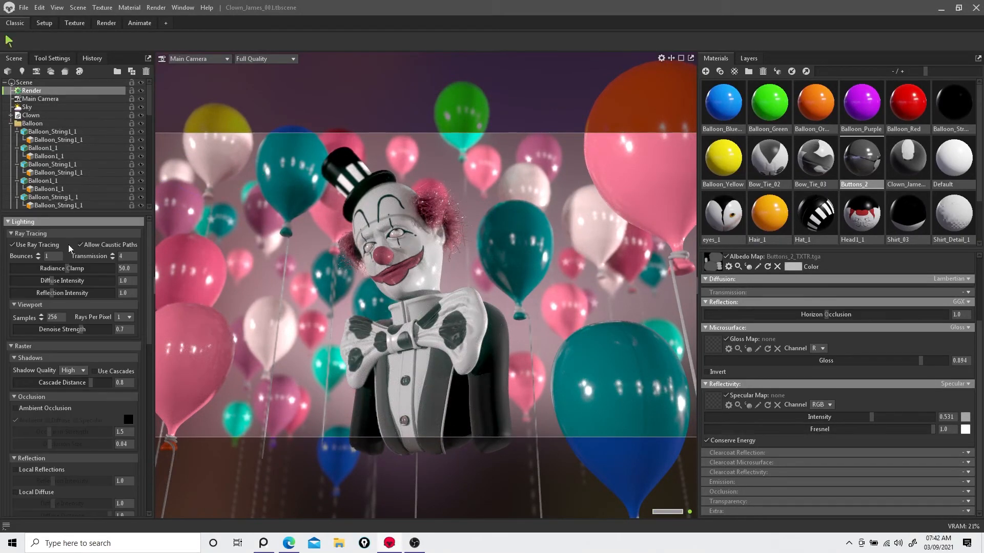
scroll(69, 315, "down", 5)
left_click(46, 99)
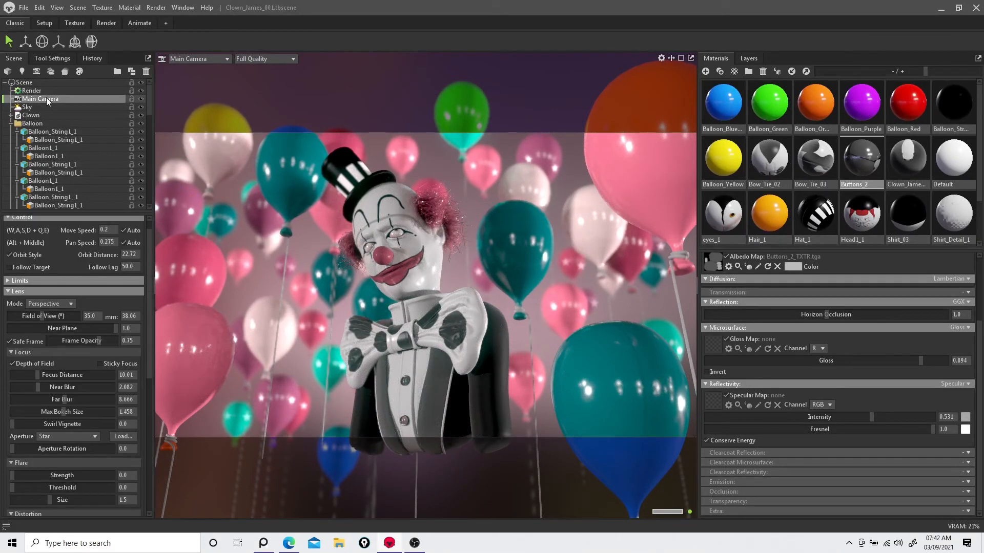
right_click(43, 98)
left_click(67, 108)
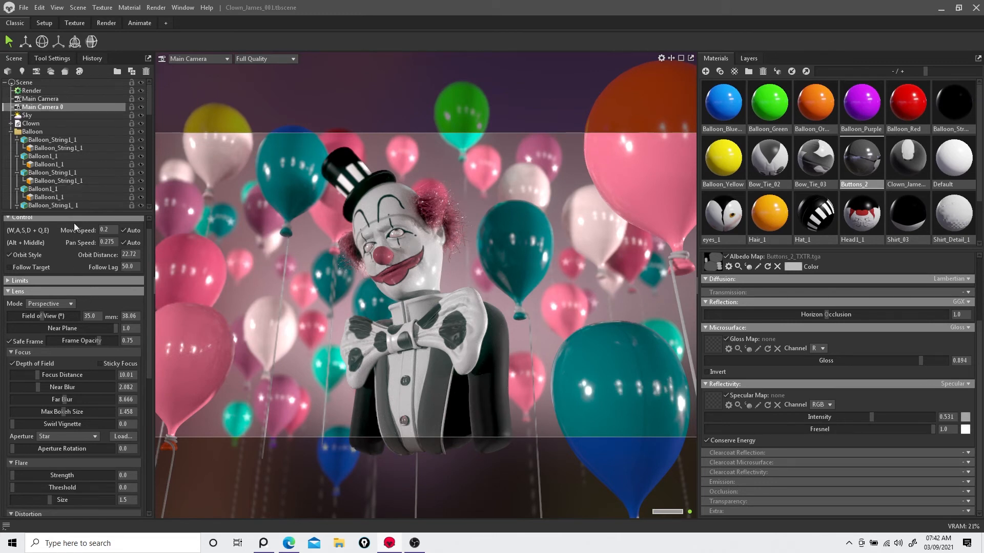
left_click(63, 99)
scroll(102, 288, "down", 1)
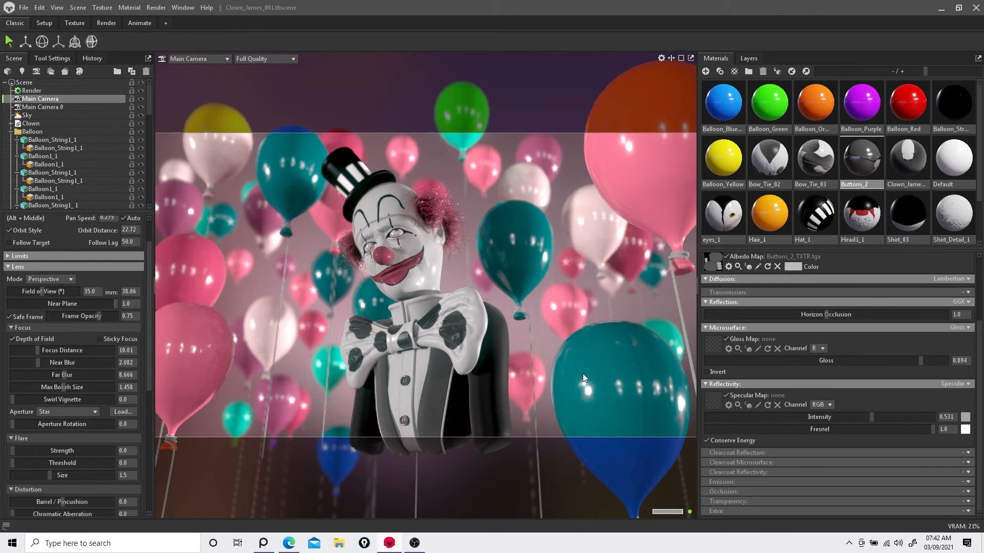
Step: Assign the Balloon_Blue material to the clown's hair
left_click(594, 378)
left_click(298, 172)
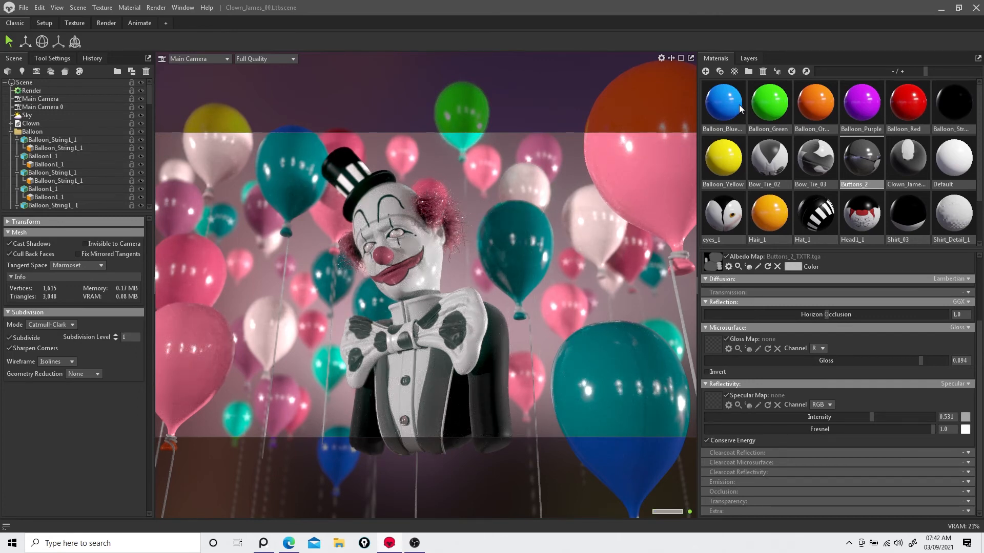
left_click_drag(735, 105, 422, 189)
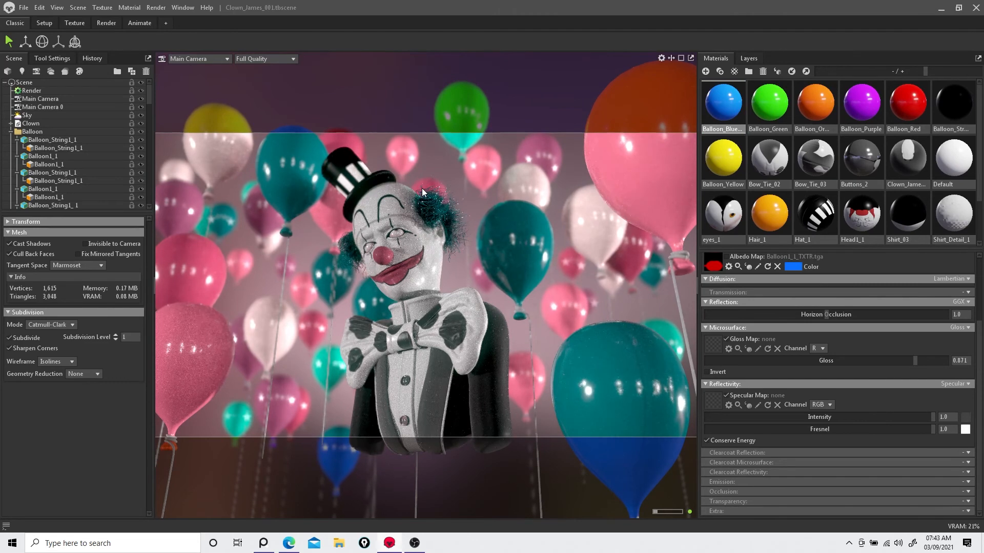
Step: Undo the Balloon_Blue material assignment on the clown's hair
key("ctrl+z")
left_click_drag(722, 105, 423, 188)
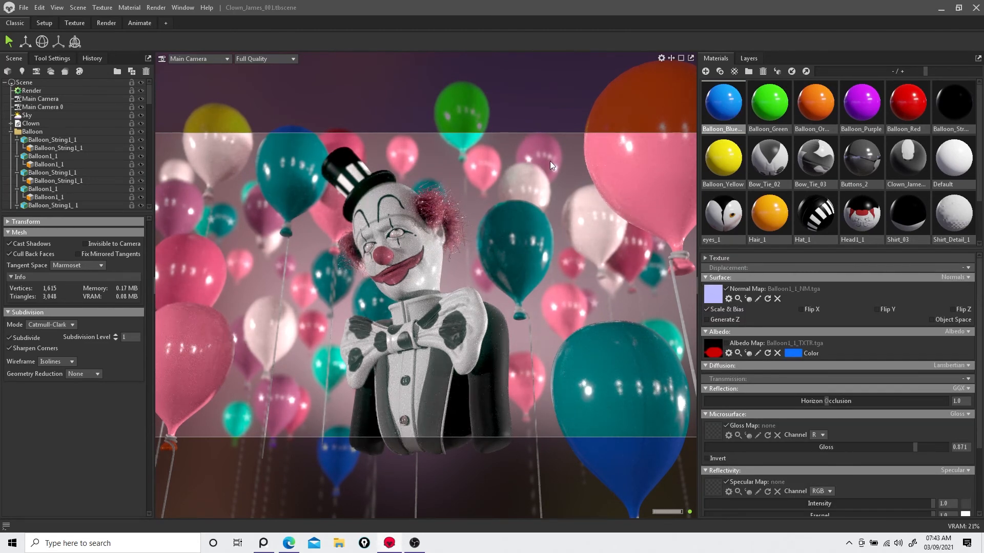
Step: Select the Main Camera and try several post-effect presets, ending with Polaroid
left_click(49, 98)
scroll(96, 318, "down", 10)
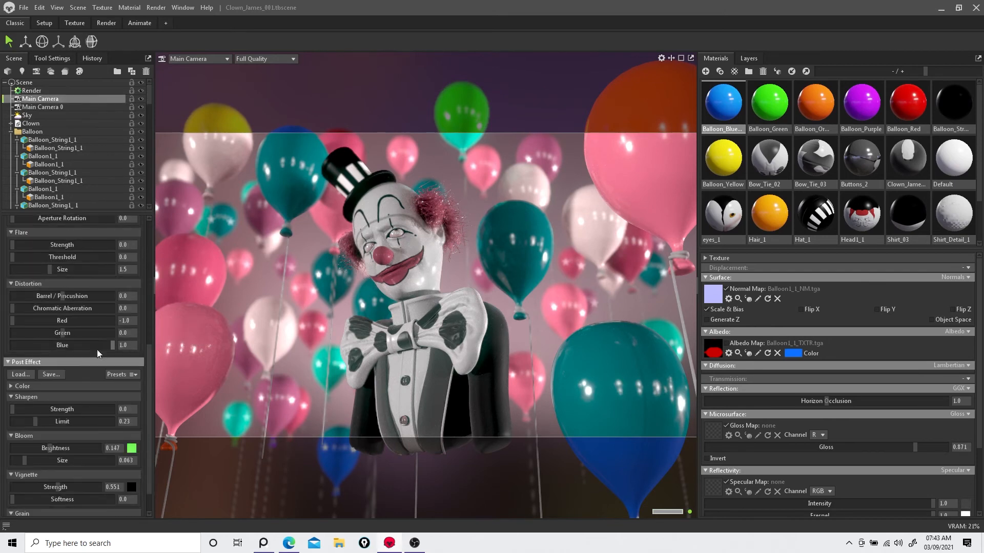
left_click(122, 374)
left_click(115, 468)
left_click(121, 374)
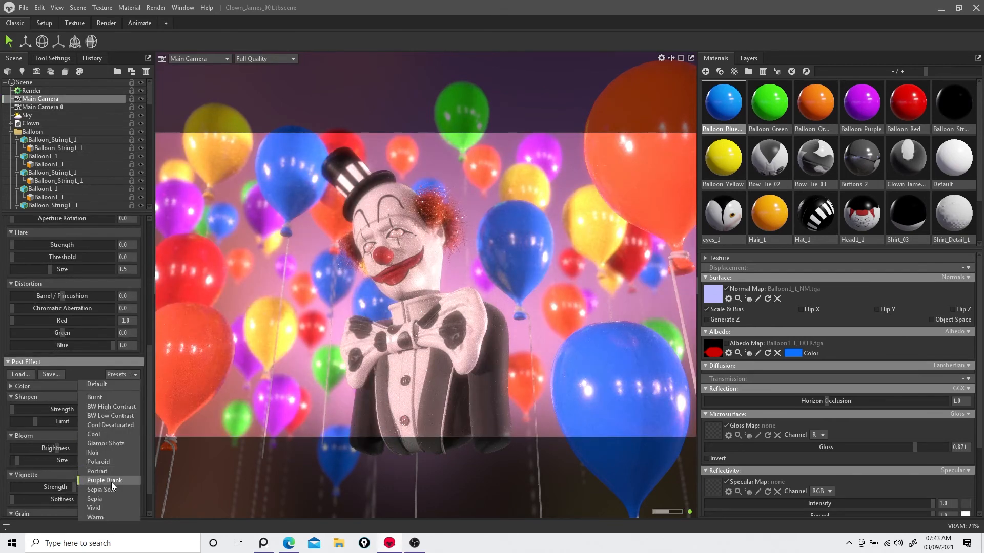
left_click(112, 481)
left_click(121, 375)
left_click(112, 487)
left_click(114, 374)
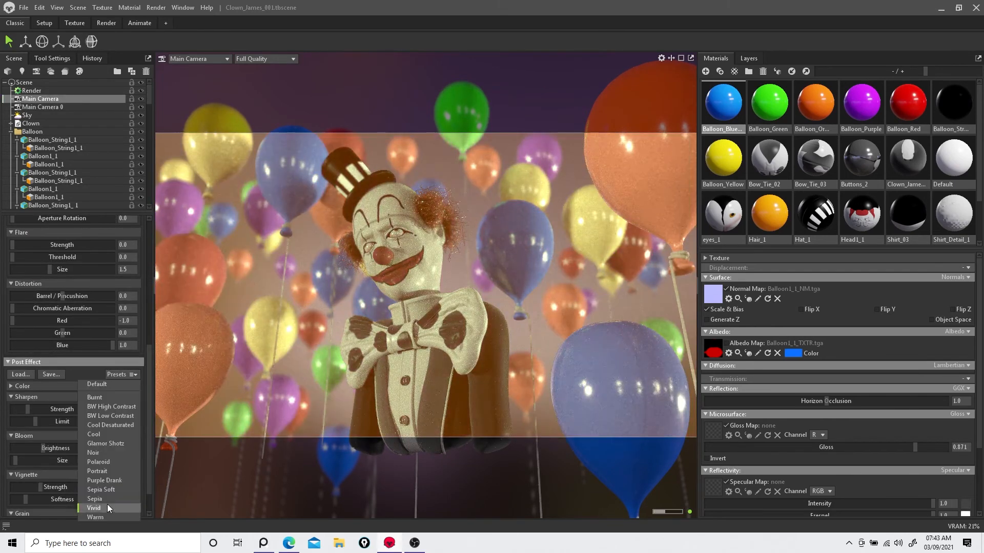
left_click(107, 501)
left_click(114, 374)
left_click(104, 460)
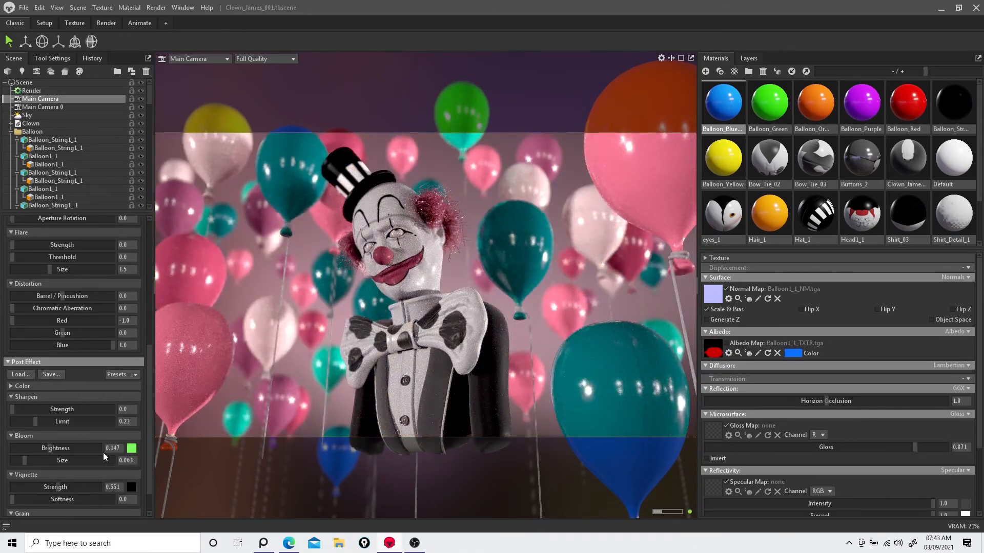
Step: Set Bloom brightness to about 0.74 and Vignette strength to about 1.17
left_click_drag(49, 448, 88, 463)
scroll(57, 463, "down", 1)
left_click_drag(14, 474, 79, 463)
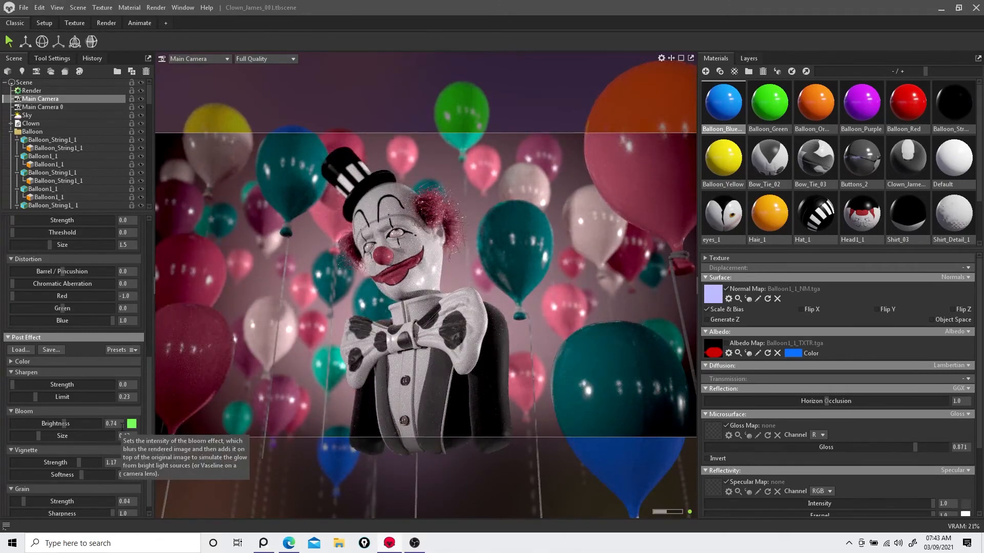
Step: Set the Grain strength to about 0.11
scroll(106, 380, "down", 1)
mouse_move(27, 490)
left_mouse_down()
mouse_move(95, 489)
mouse_move(34, 492)
left_mouse_up()
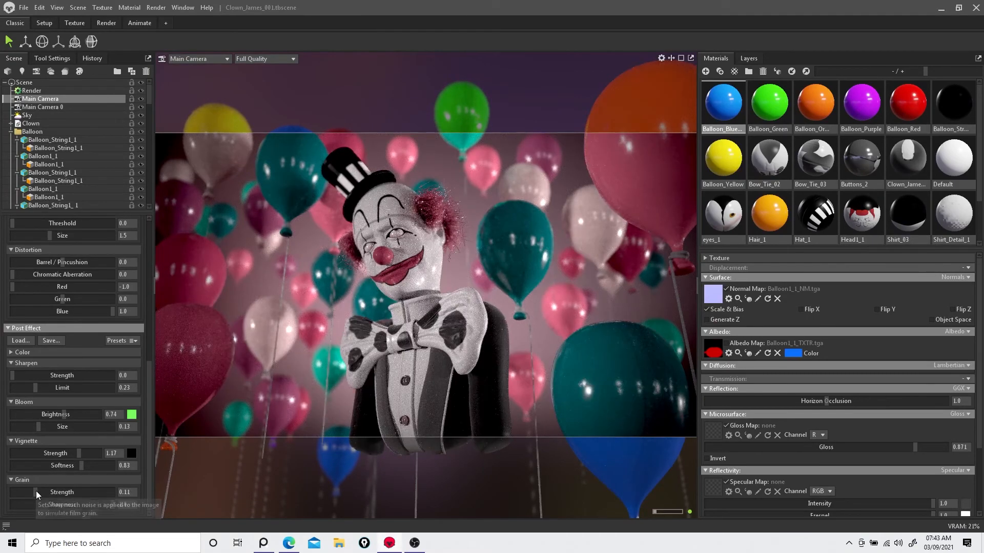
Step: Expand the Color post-effect section and set its contrast to 1
left_click(11, 353)
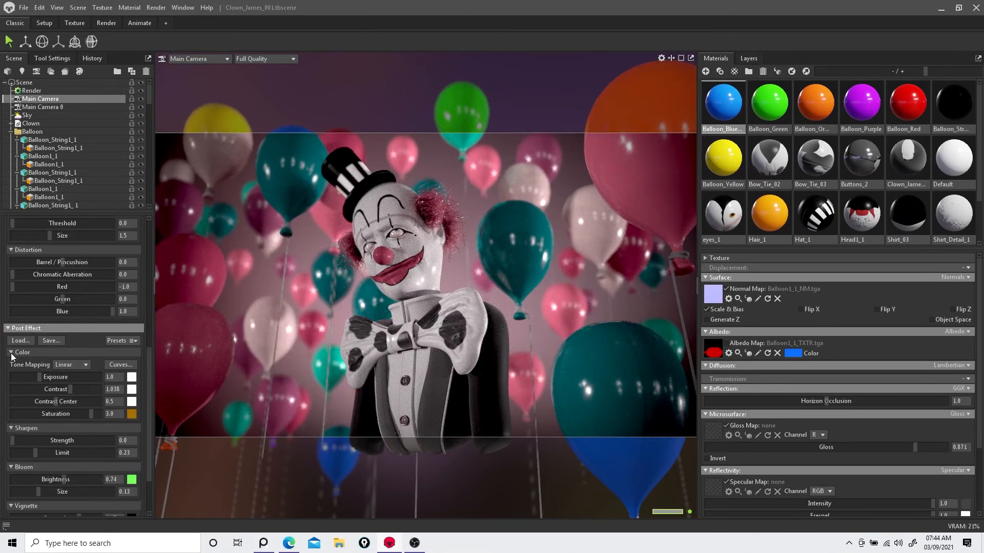
left_click_drag(70, 391, 73, 390)
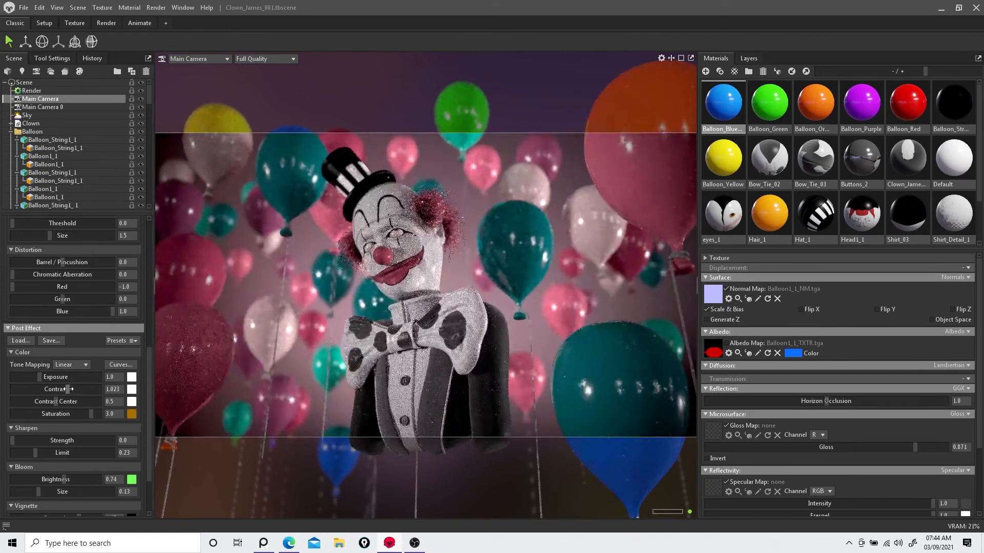
key("ctrl+z")
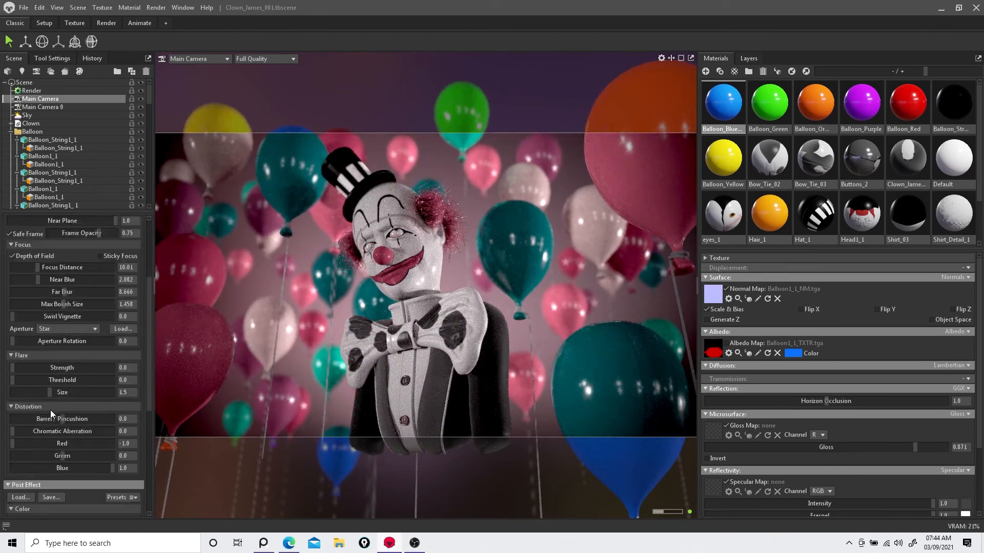
left_click(113, 399)
type("1")
key("Return")
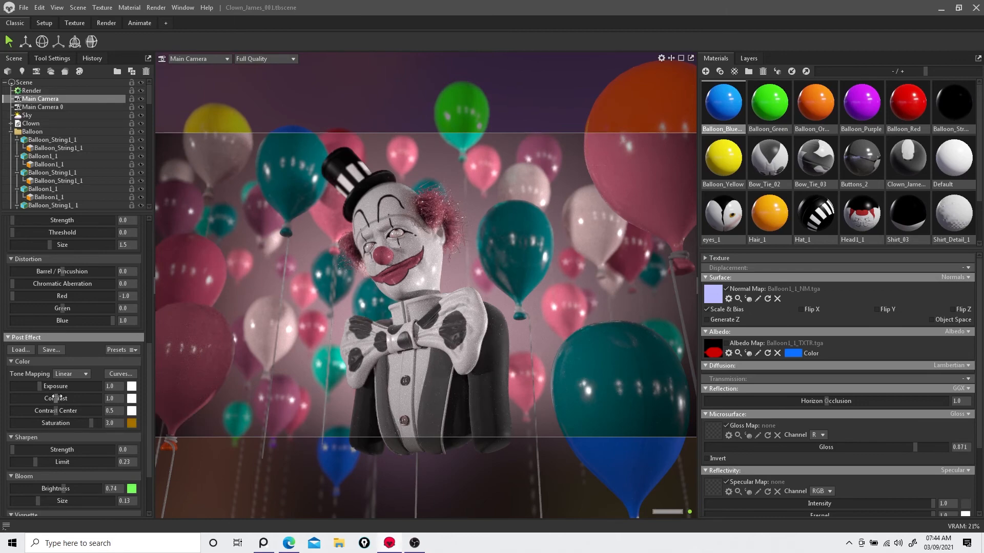
Step: Lower the Color contrast to about 0.83
left_click_drag(56, 398, 78, 371)
scroll(89, 397, "down", 3)
scroll(66, 399, "up", 7)
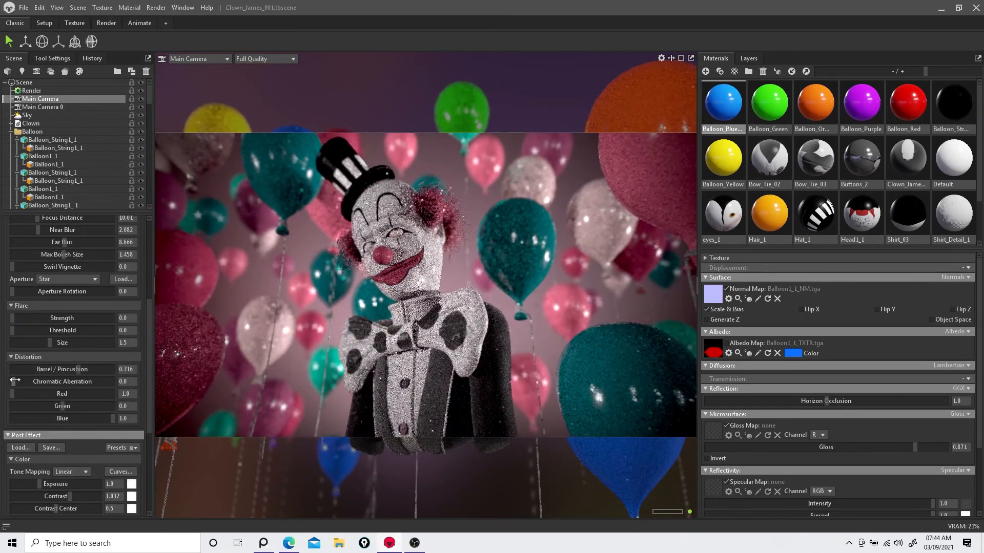
Step: Adjust Distortion to about 0.01 barrel and 0.13 chromatic aberration, and zero the Flare size
left_click_drag(15, 381, 70, 370)
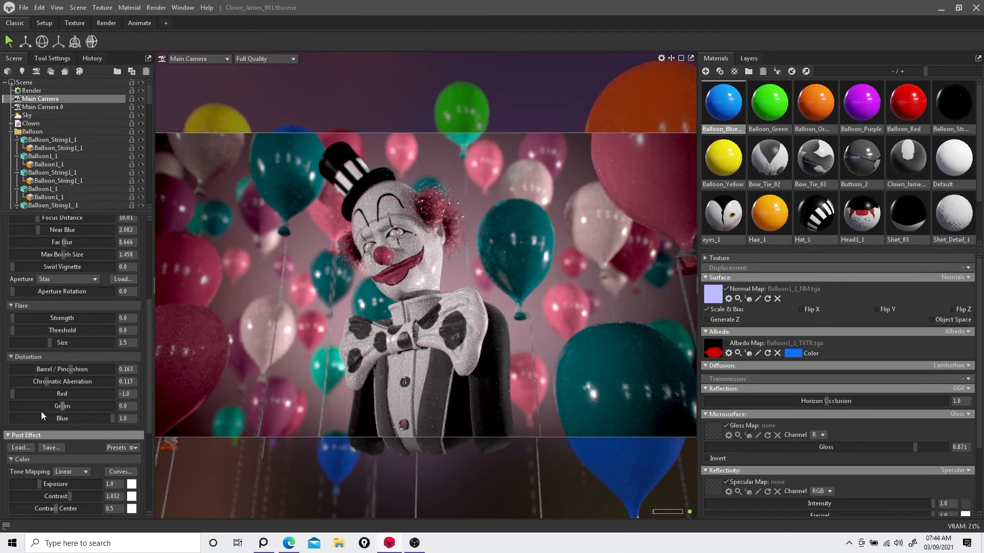
left_click_drag(17, 319, 16, 345)
mouse_move(16, 319)
left_mouse_down()
mouse_move(7, 319)
mouse_move(7, 343)
mouse_move(98, 331)
mouse_move(5, 331)
left_mouse_up()
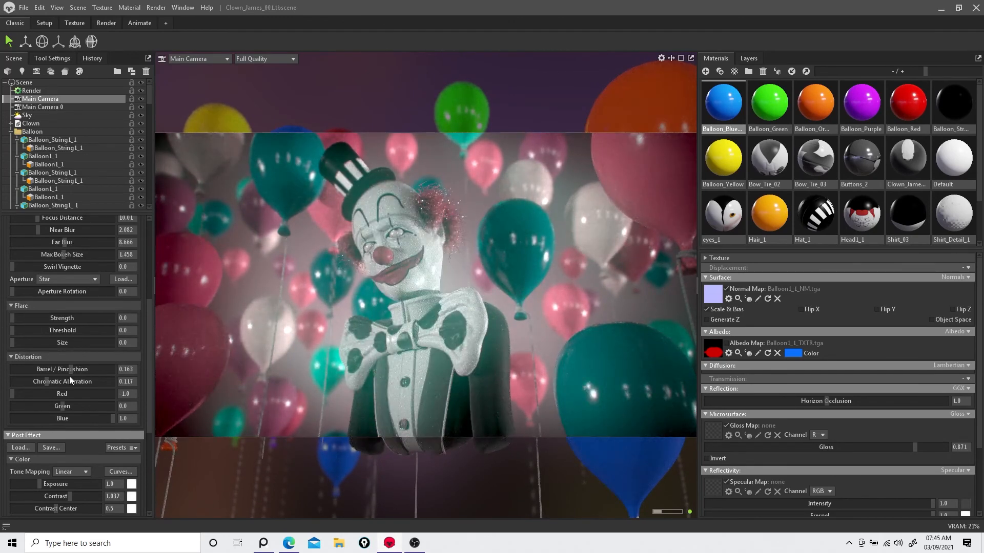
scroll(57, 362, "down", 4)
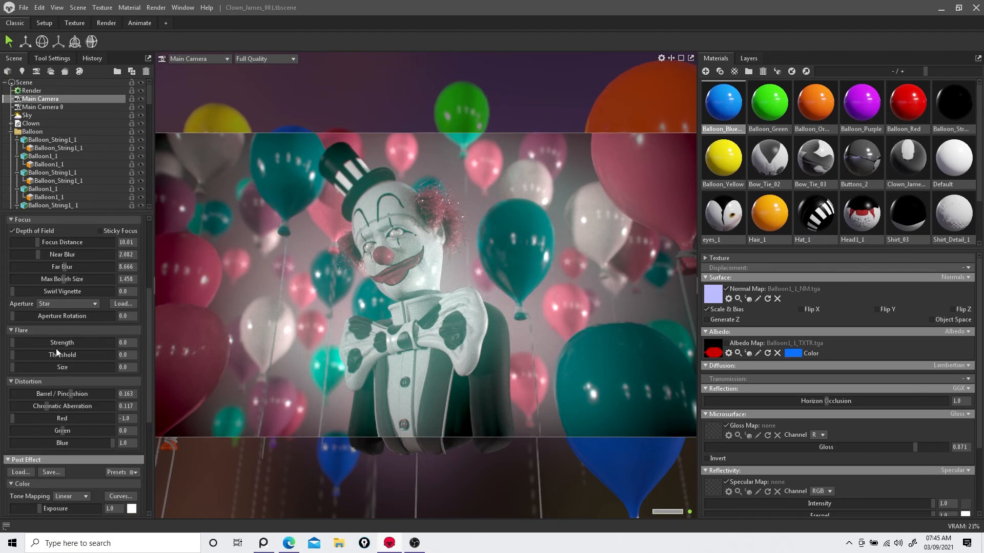
left_click_drag(70, 398, 72, 398)
Step: Raise the Color contrast to about 1.05
scroll(38, 318, "up", 1)
left_click_drag(46, 309, 63, 294)
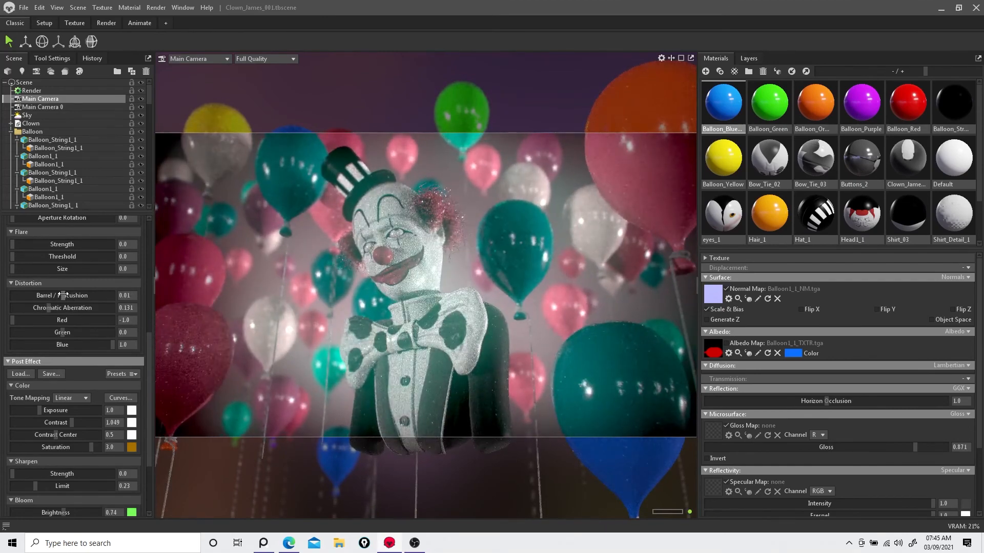
scroll(81, 322, "up", 4)
mouse_move(12, 343)
left_mouse_down()
mouse_move(58, 343)
mouse_move(6, 347)
left_mouse_up()
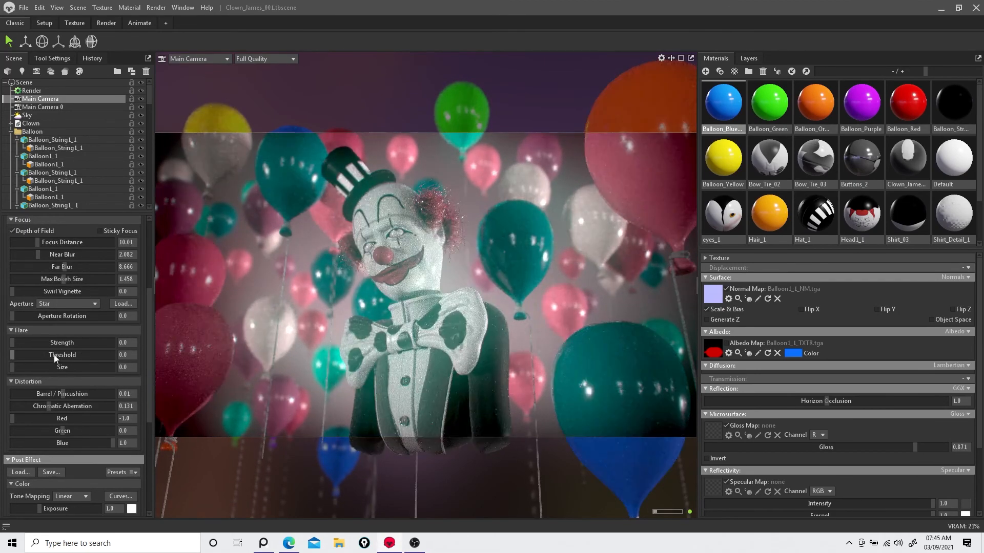
Step: Inspect the Render object's settings, then reselect the Main Camera
left_click(32, 92)
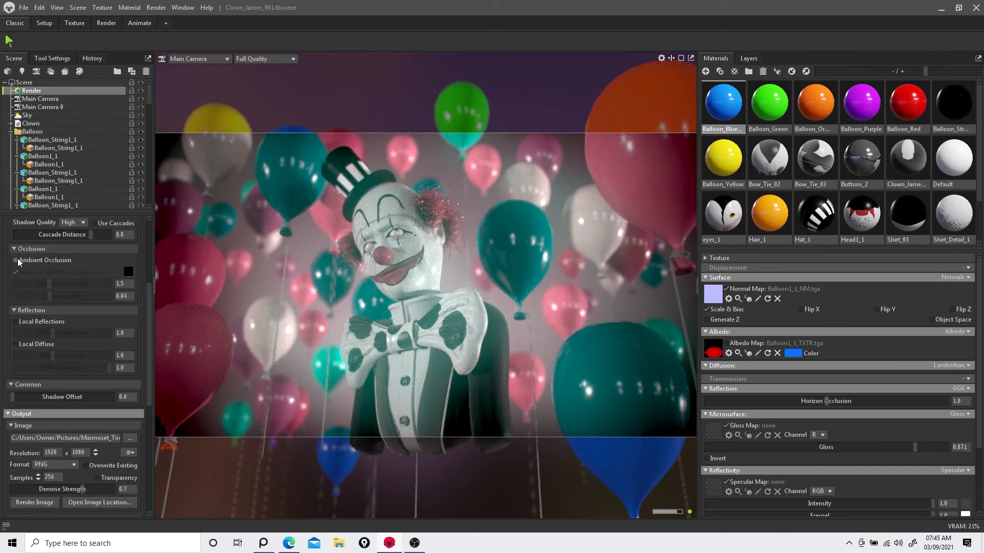
scroll(21, 261, "up", 3)
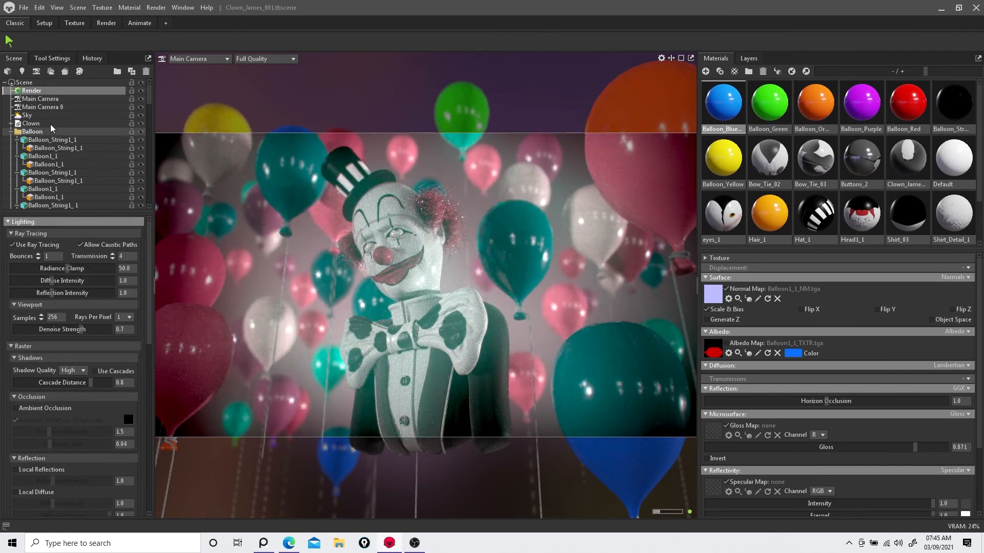
left_click(41, 99)
scroll(88, 383, "down", 1)
scroll(78, 356, "up", 1)
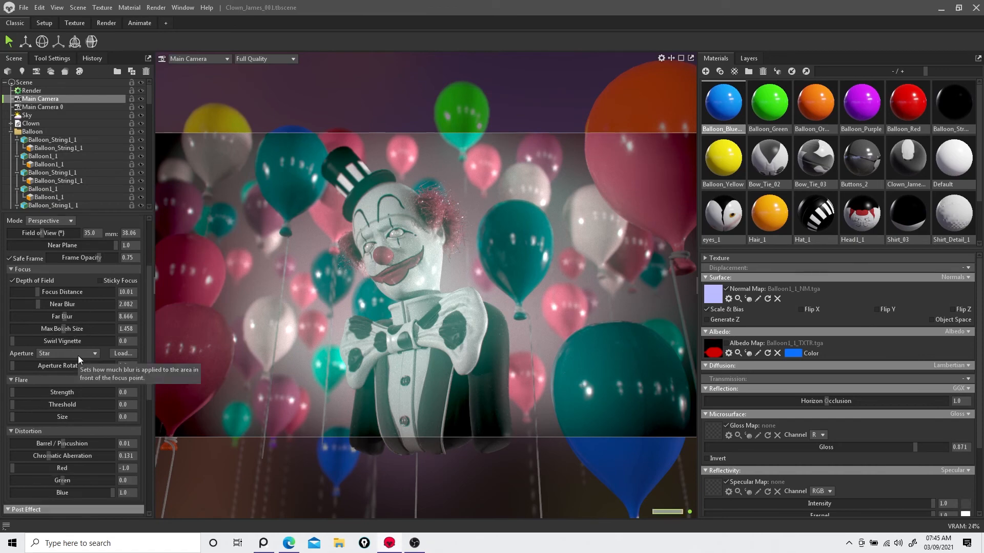
Step: Reduce the depth-of-field max bokeh size to about 1.33 and expand the Flare section
scroll(78, 355, "down", 1)
mouse_move(64, 304)
left_mouse_down()
mouse_move(55, 306)
mouse_move(64, 306)
left_mouse_up()
scroll(55, 376, "down", 3)
left_click(11, 282)
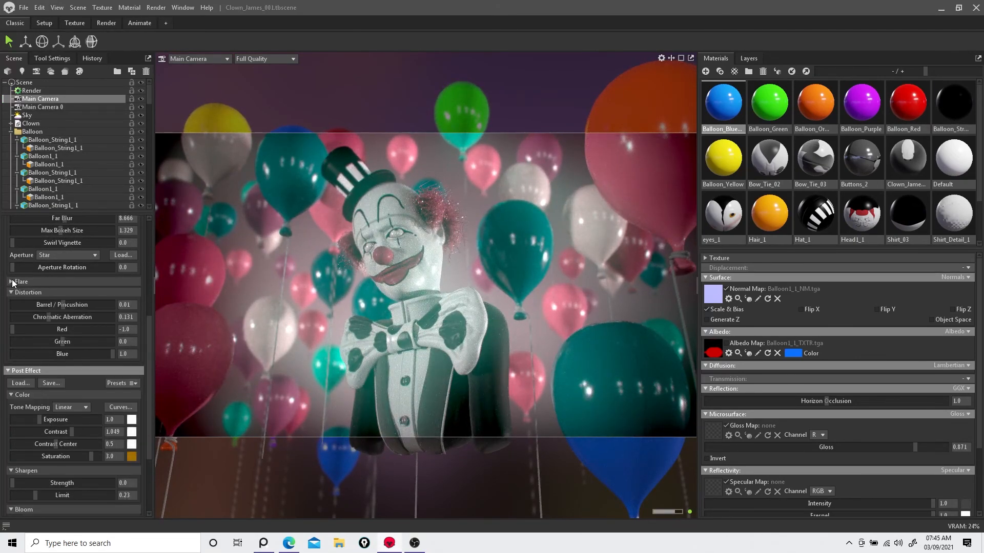
left_click(11, 281)
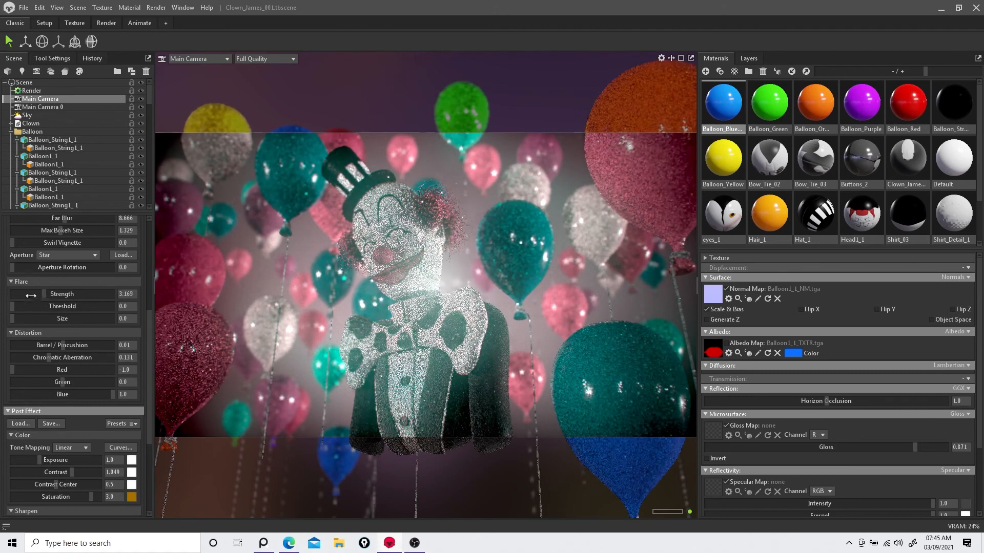
Step: Lower Bloom brightness to about 0.22 and set Vignette strength to about 1.32
scroll(90, 334, "down", 4)
scroll(88, 333, "down", 2)
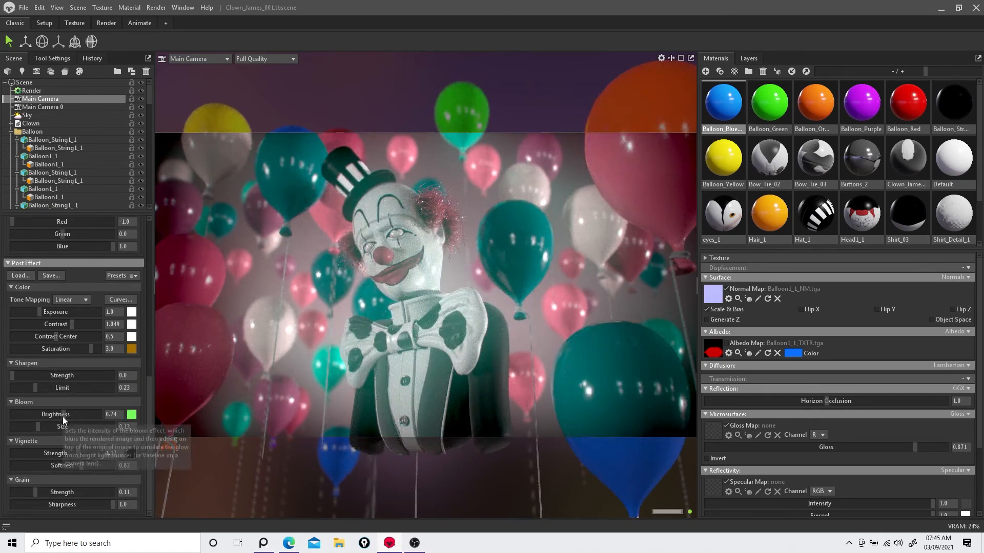
mouse_move(63, 414)
left_mouse_down()
mouse_move(38, 415)
mouse_move(71, 426)
mouse_move(38, 428)
mouse_move(87, 414)
mouse_move(51, 410)
left_mouse_up()
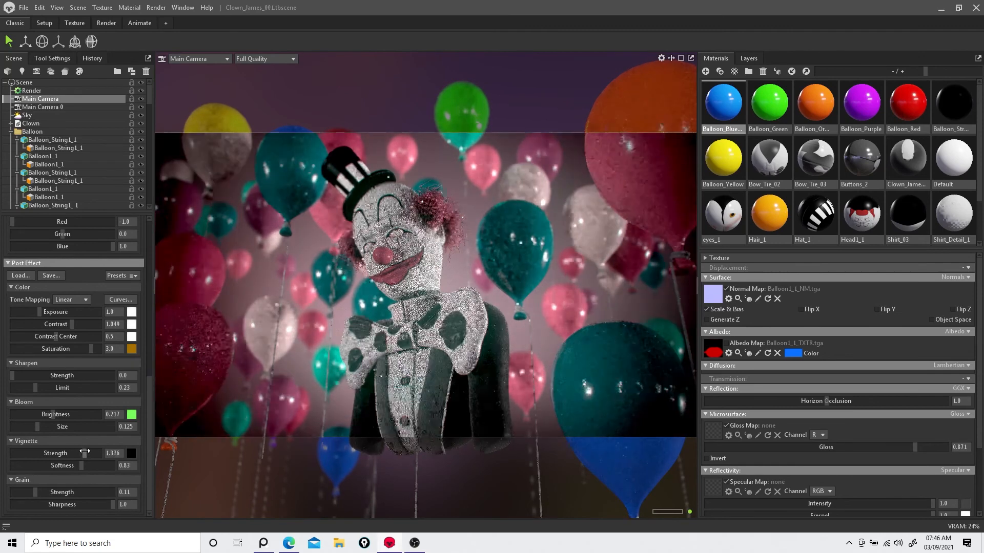
Step: Select Main Camera 8 and switch the viewport to look through it
scroll(63, 429, "up", 10)
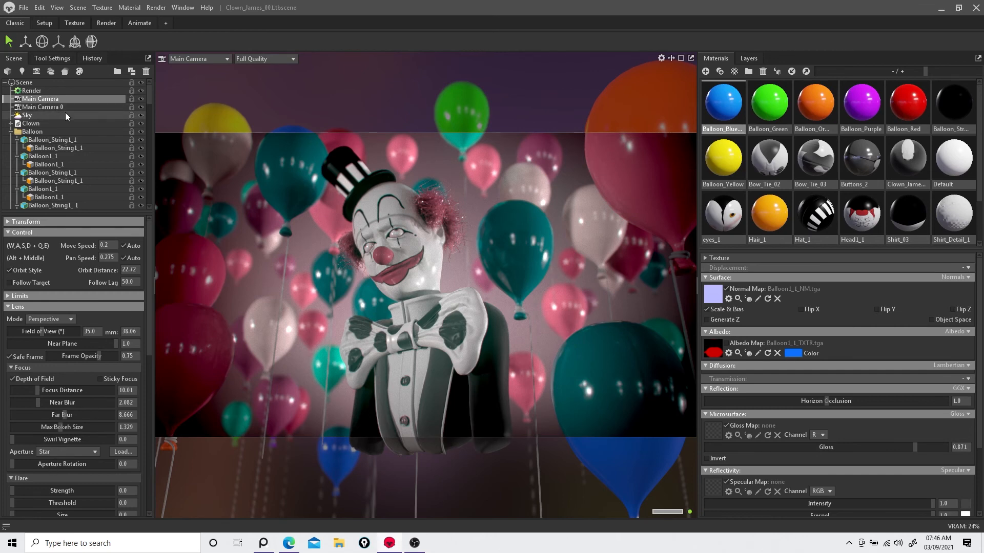
scroll(56, 376, "down", 5)
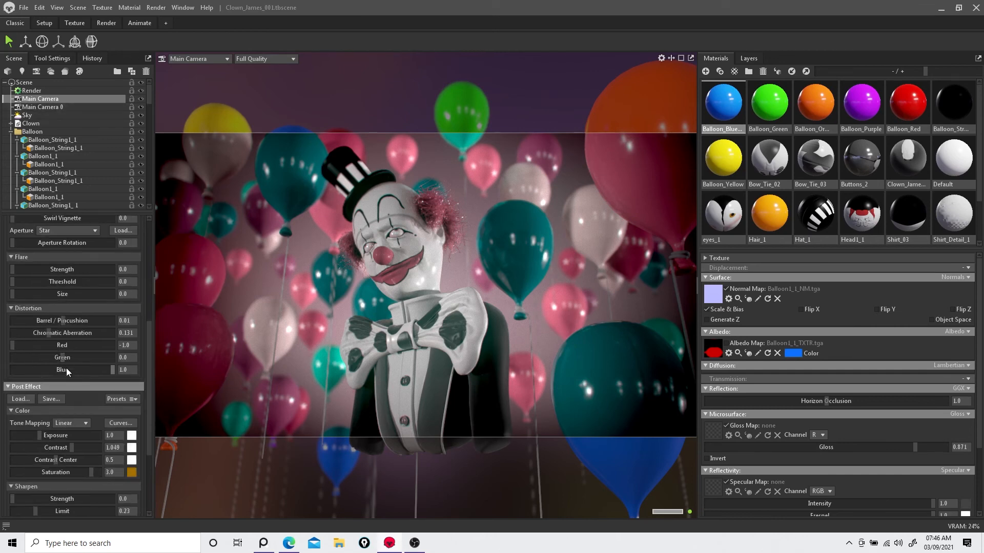
scroll(53, 378, "down", 2)
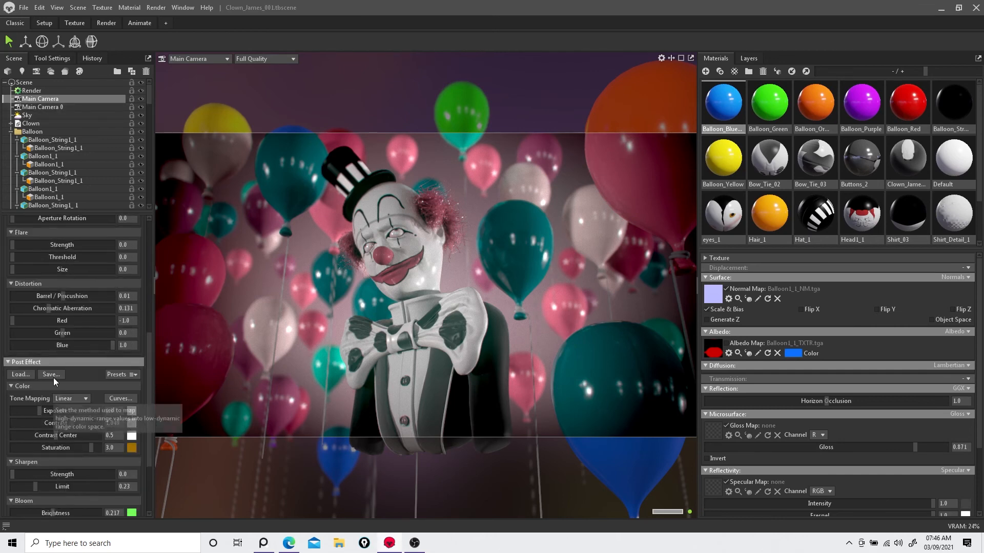
left_click(50, 106)
left_click(197, 58)
mouse_move(205, 69)
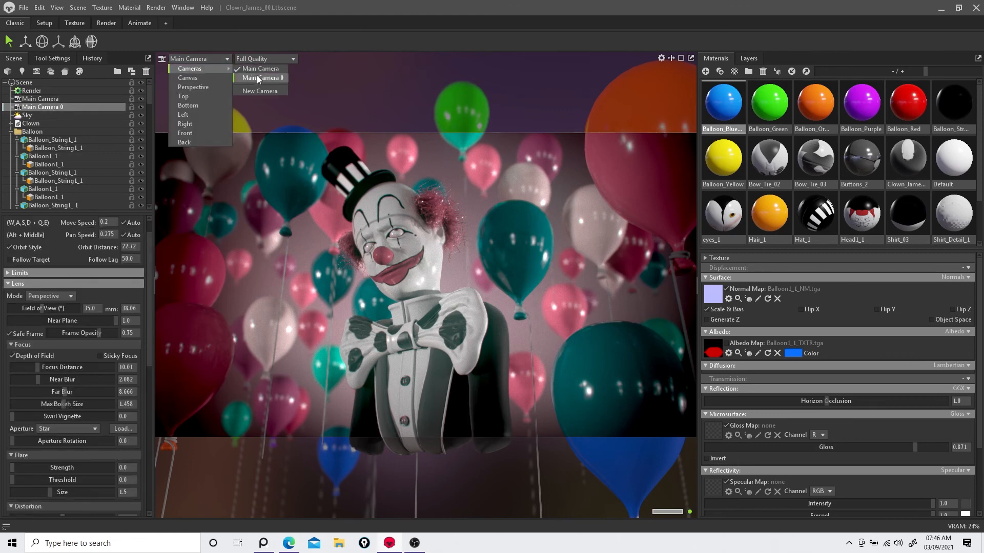
left_click(258, 78)
Step: Try post-effect presets on Main Camera 8, ending with Noir
scroll(99, 412, "down", 6)
left_click(118, 302)
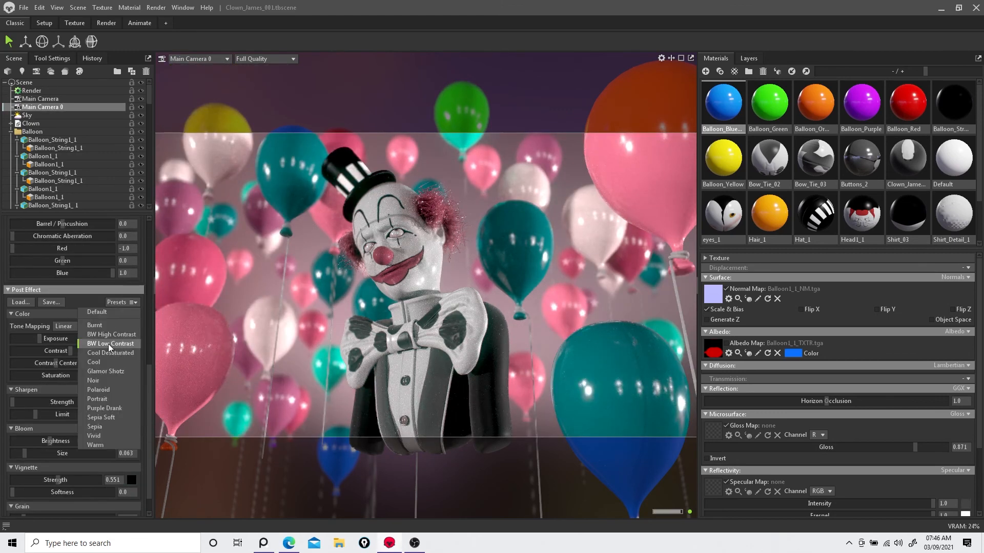
left_click(109, 345)
left_click(123, 303)
left_click(111, 353)
left_click(122, 304)
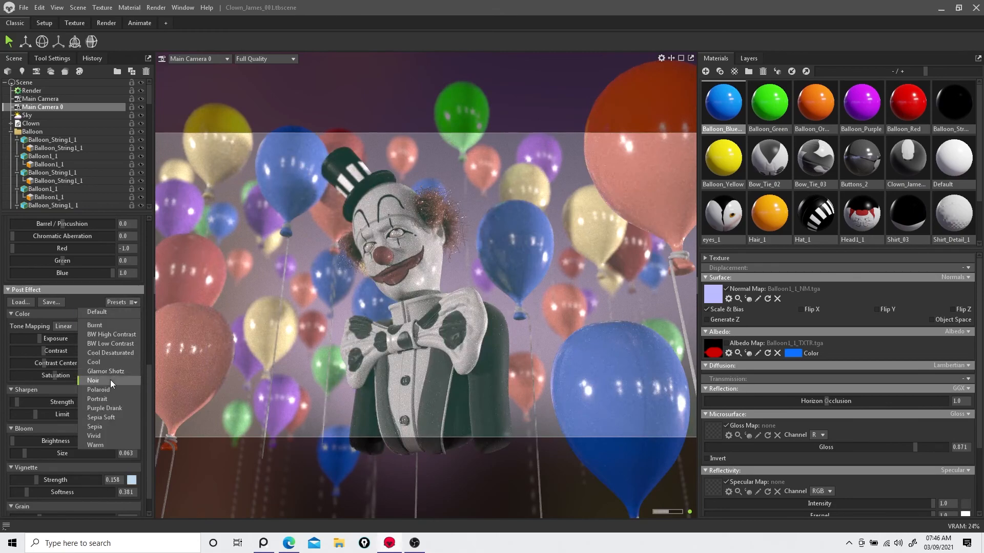
left_click(110, 380)
Step: Remove all colour saturation to 0 and raise the vignette softness
left_click_drag(78, 351, 40, 376)
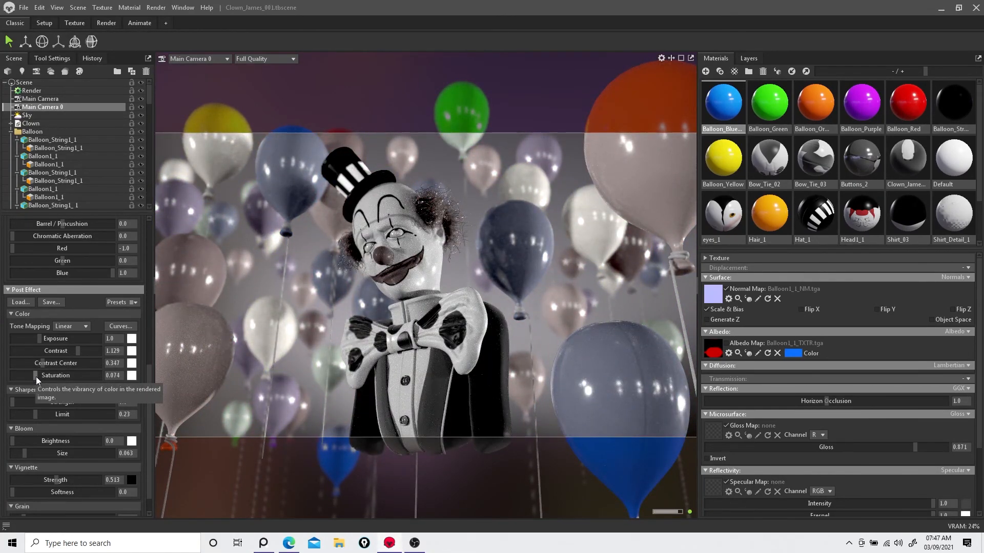
left_click_drag(36, 377, 75, 453)
scroll(20, 405, "down", 2)
scroll(67, 401, "down", 1)
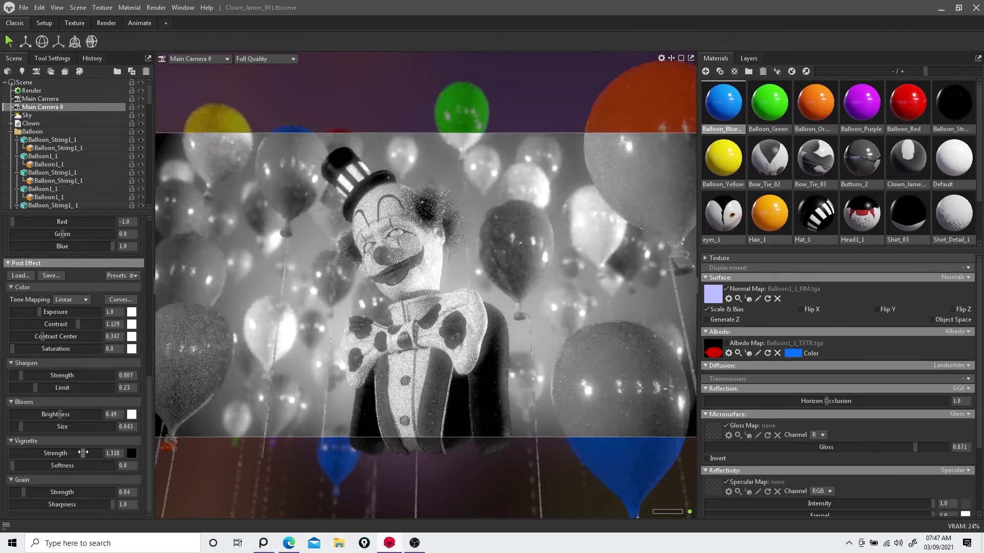
left_click_drag(12, 465, 59, 462)
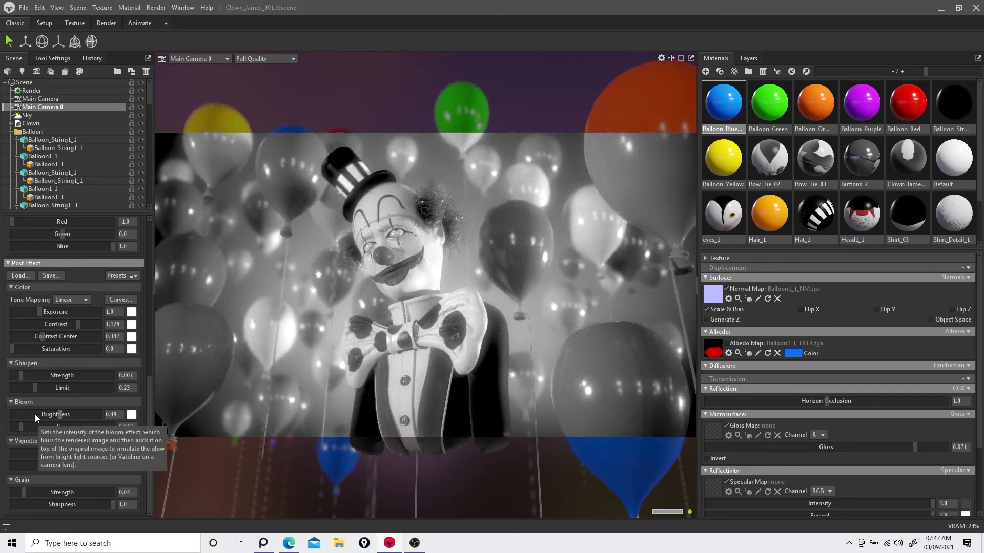
Step: Set the depth-of-field aperture shape of Main Camera 8 to Circle
scroll(34, 414, "up", 10)
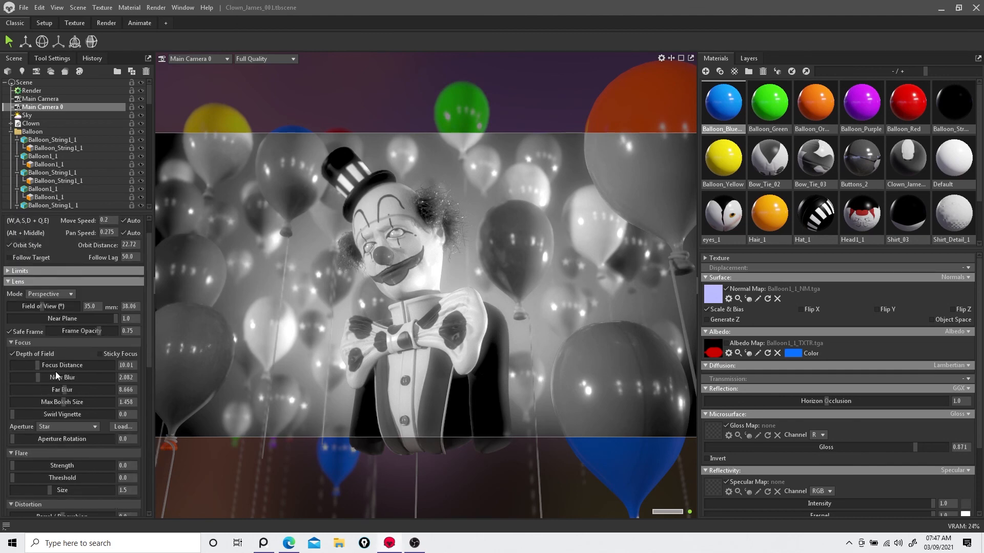
scroll(55, 371, "down", 1)
left_click(70, 402)
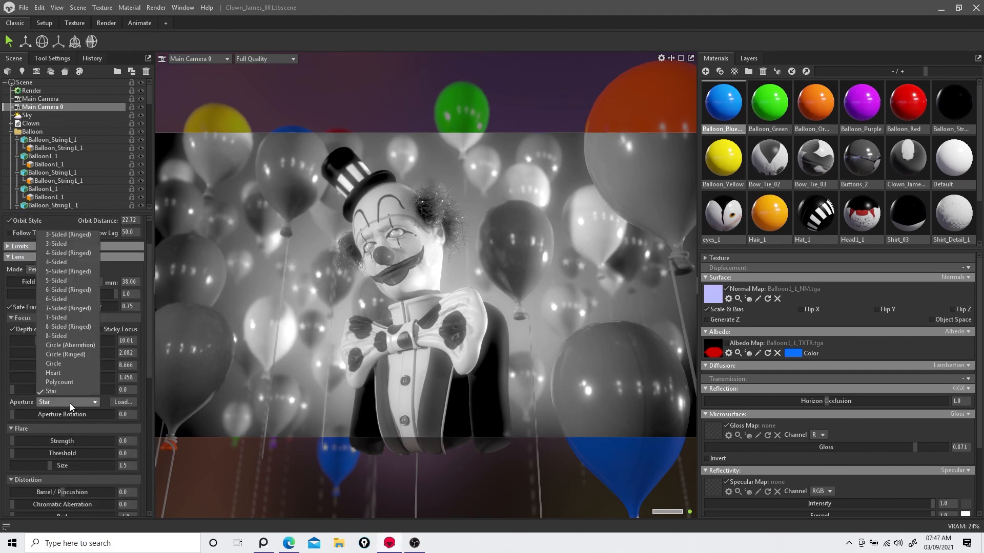
left_click(66, 366)
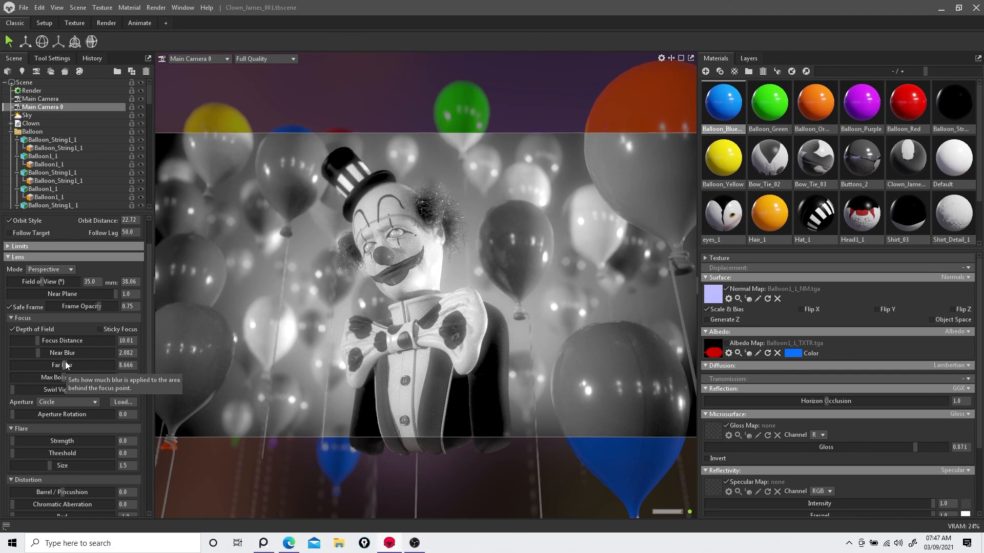
Step: Switch the viewport to Main Camera, select it, and set its aperture shape to Circle as well
left_click(213, 61)
left_click(252, 71)
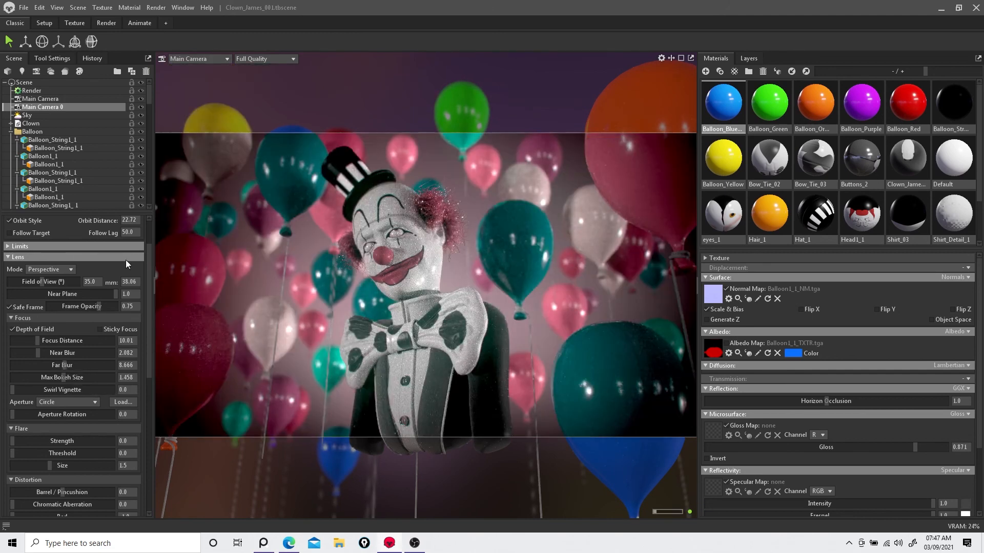
left_click(54, 98)
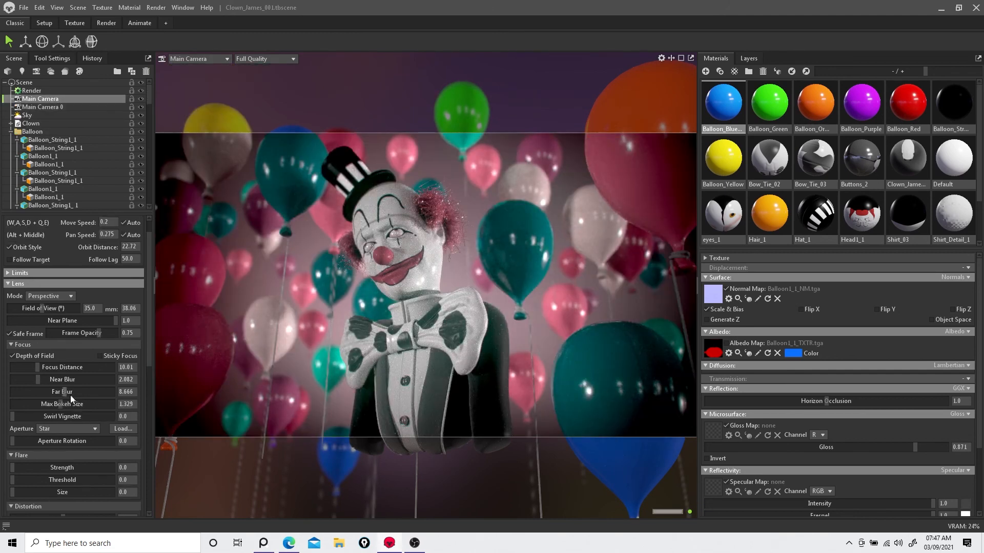
left_click(86, 430)
left_click(69, 391)
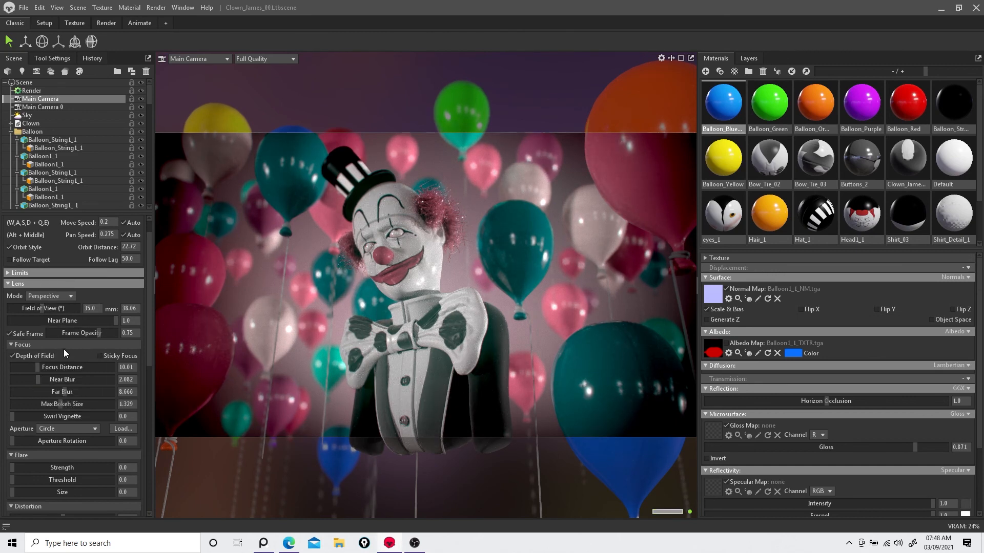
Step: Open the Render object's settings and toggle the Ambient Occlusion option under Raster occlusion
left_click(53, 91)
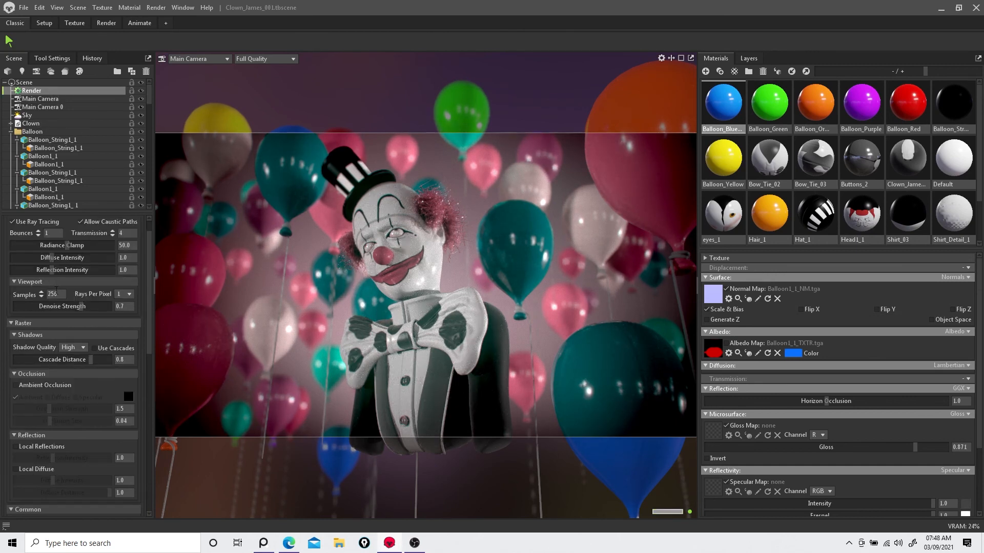
left_click(38, 231)
scroll(81, 286, "down", 1)
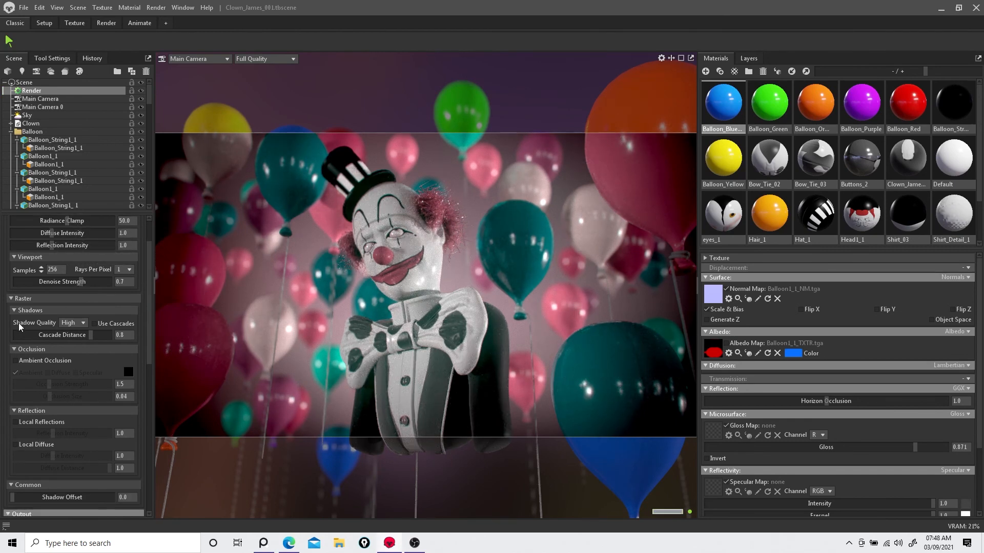
scroll(82, 313, "down", 2)
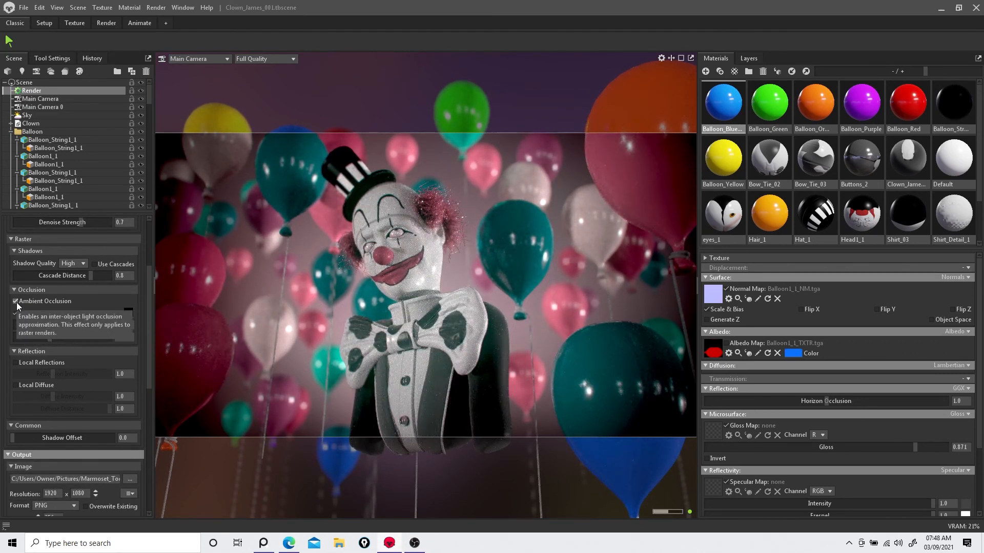
left_click(16, 301)
Step: Review the Render object's image and video output settings
scroll(19, 336, "down", 1)
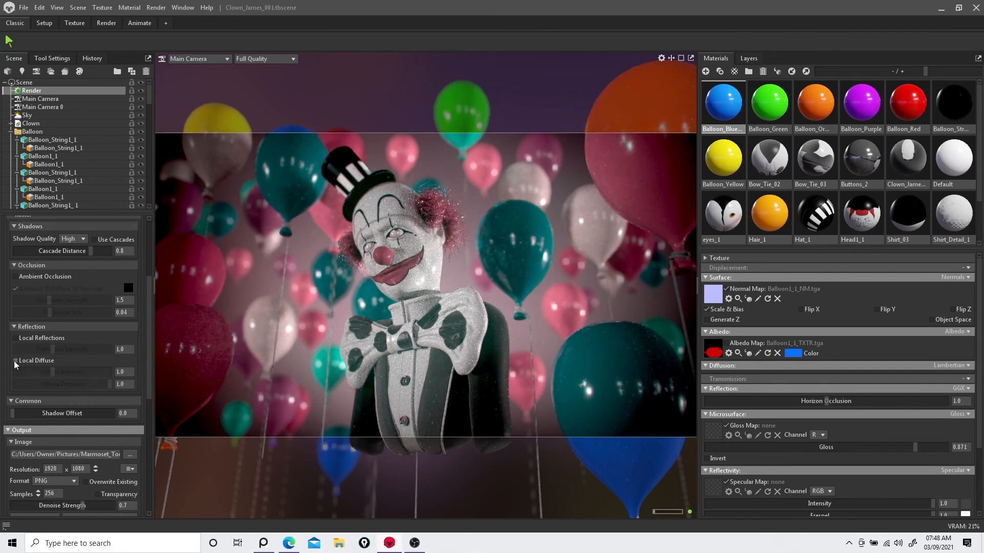
scroll(41, 340, "down", 6)
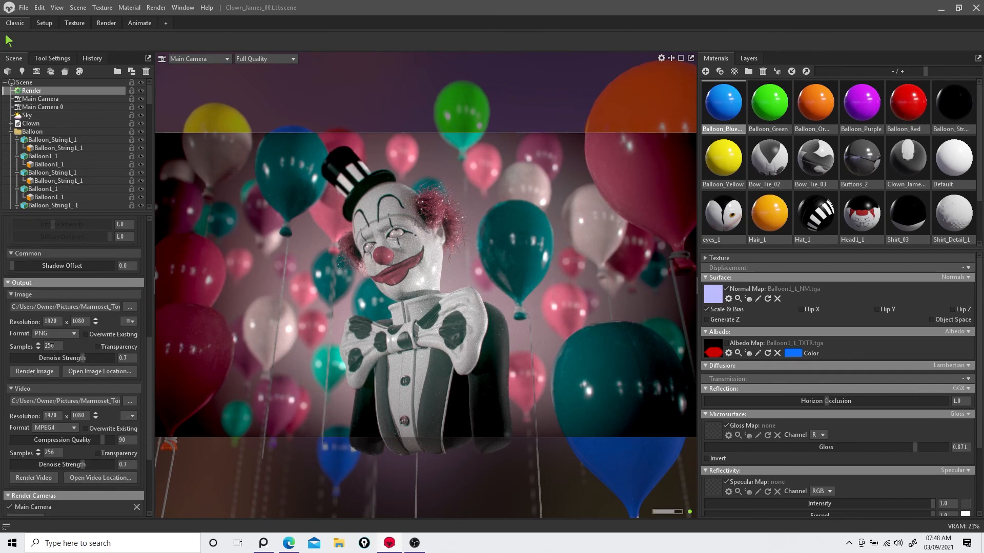
scroll(52, 348, "down", 5)
scroll(45, 345, "up", 5)
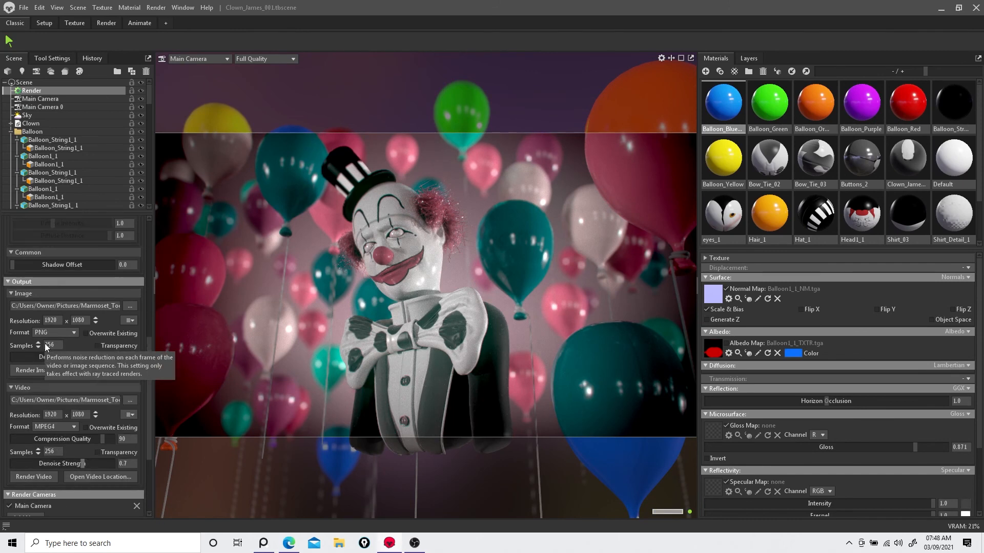